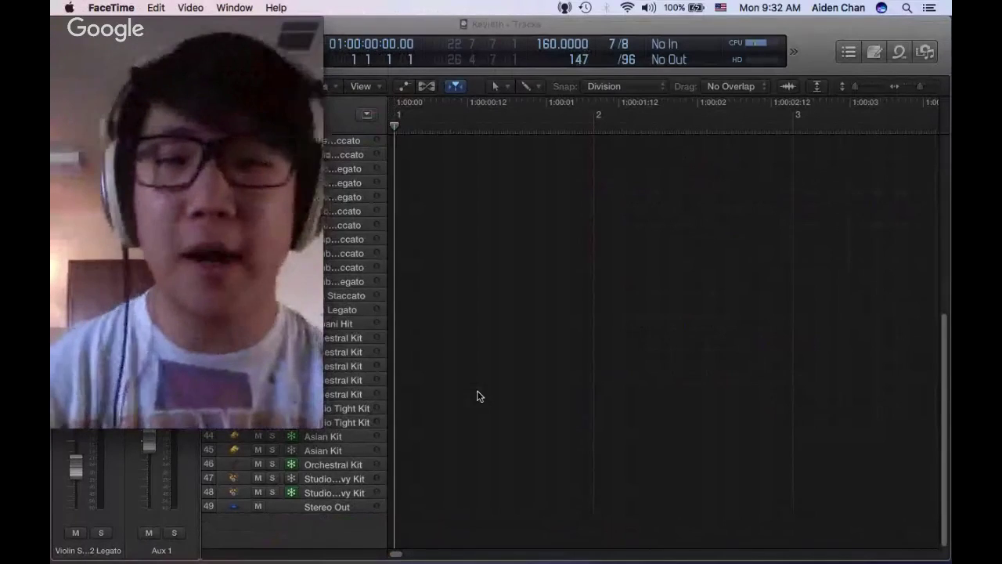
Look over the existing string and horn regions in the first fifteen bars of the arrangement
{"action": "scroll", "coordinate": [707, 257], "scroll_direction": "up", "scroll_amount": 10}
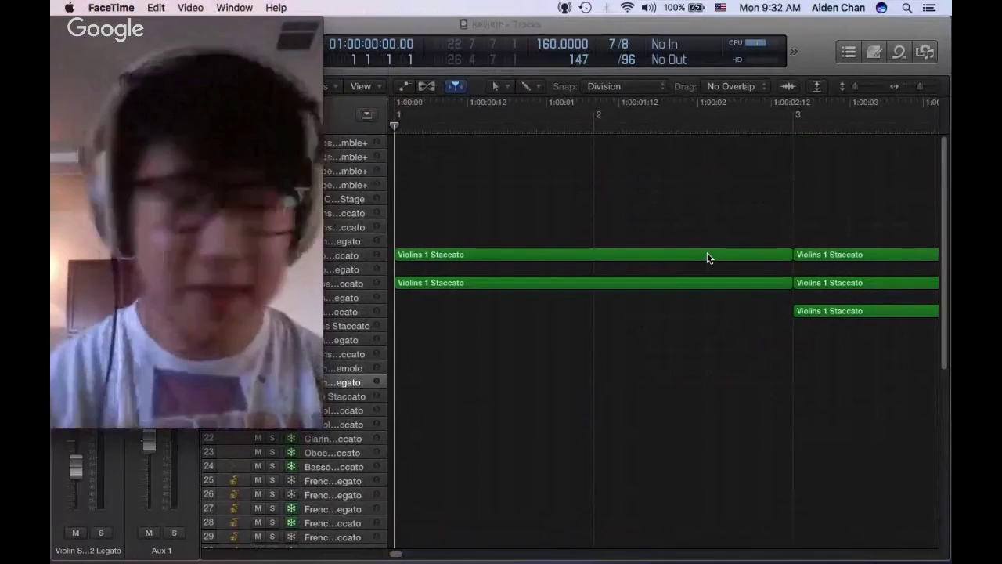
{"action": "scroll", "coordinate": [707, 255], "scroll_direction": "right", "scroll_amount": 15}
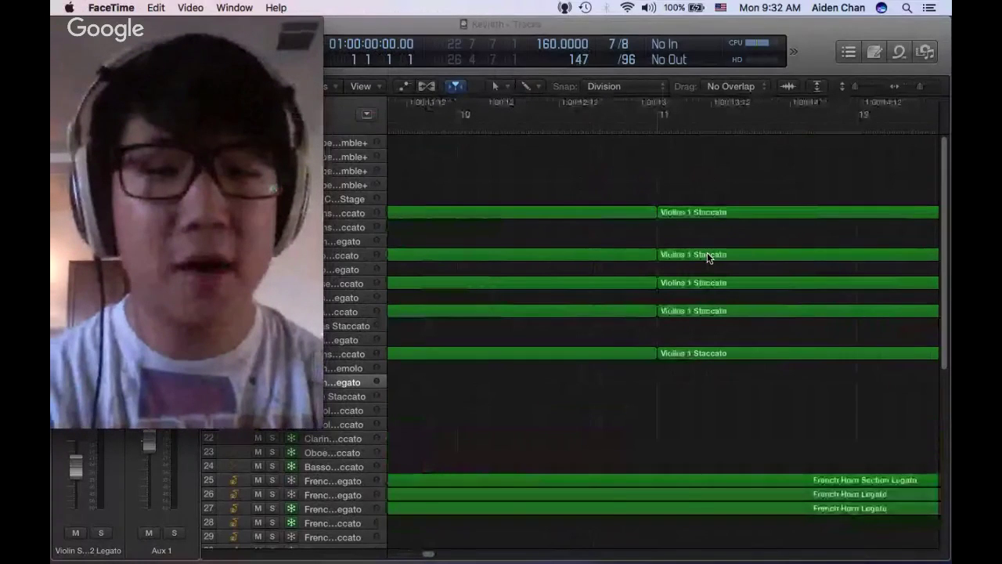
{"action": "scroll", "coordinate": [707, 255], "scroll_direction": "left", "scroll_amount": 5}
{"action": "scroll", "coordinate": [707, 254], "scroll_direction": "right", "scroll_amount": 5}
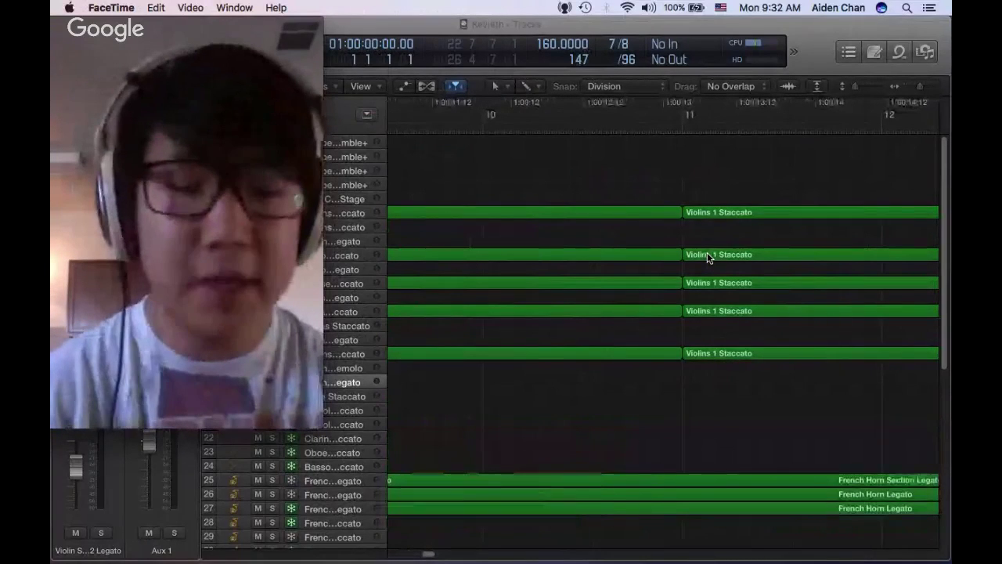
{"action": "scroll", "coordinate": [707, 255], "scroll_direction": "right", "scroll_amount": 10}
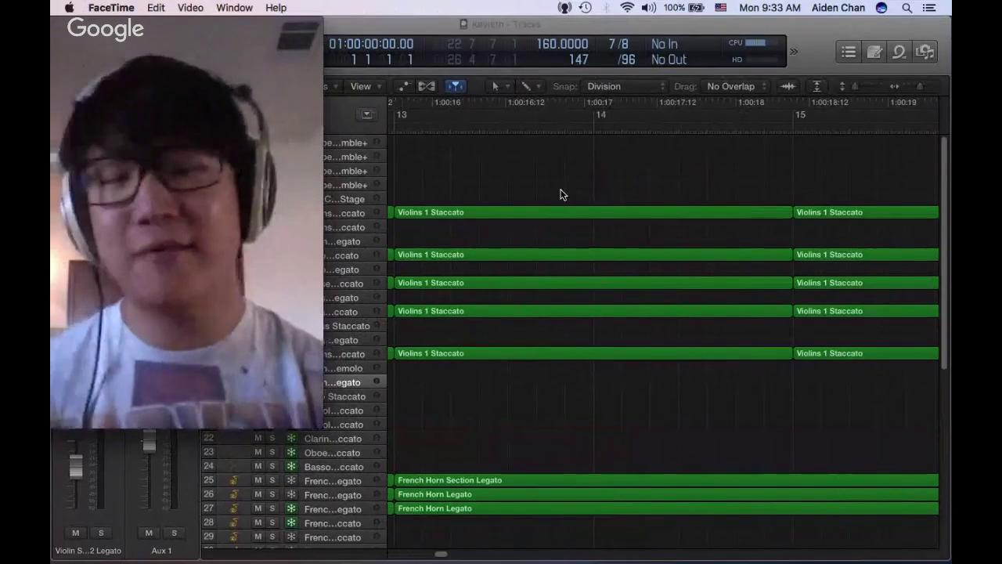
Check the YouTube live chat in Safari and return to the Logic Pro X project
{"action": "mouse_move", "coordinate": [681, 557]}
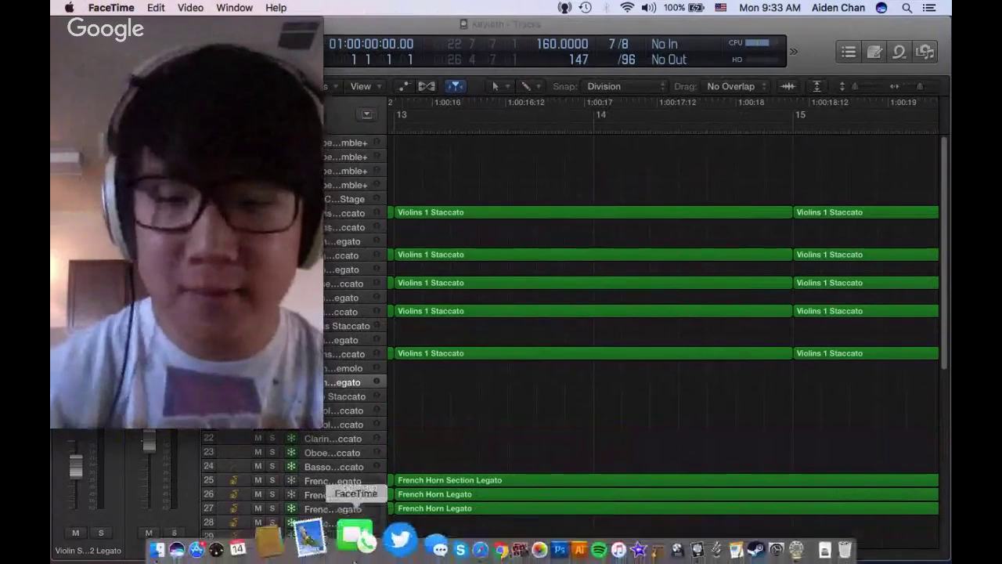
{"action": "left_click", "coordinate": [438, 540]}
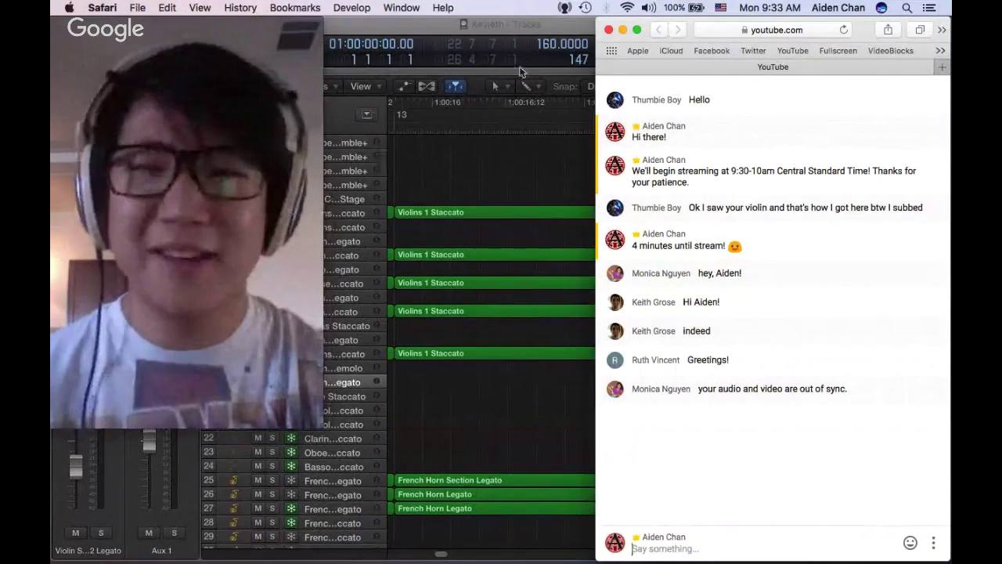
{"action": "left_click", "coordinate": [555, 29]}
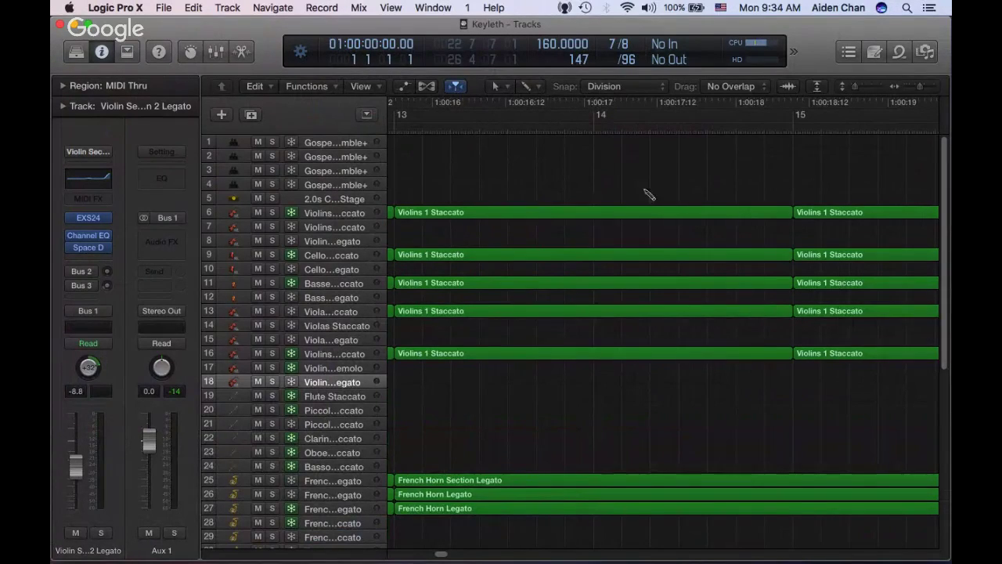
{"action": "key", "text": "super+Tab"}
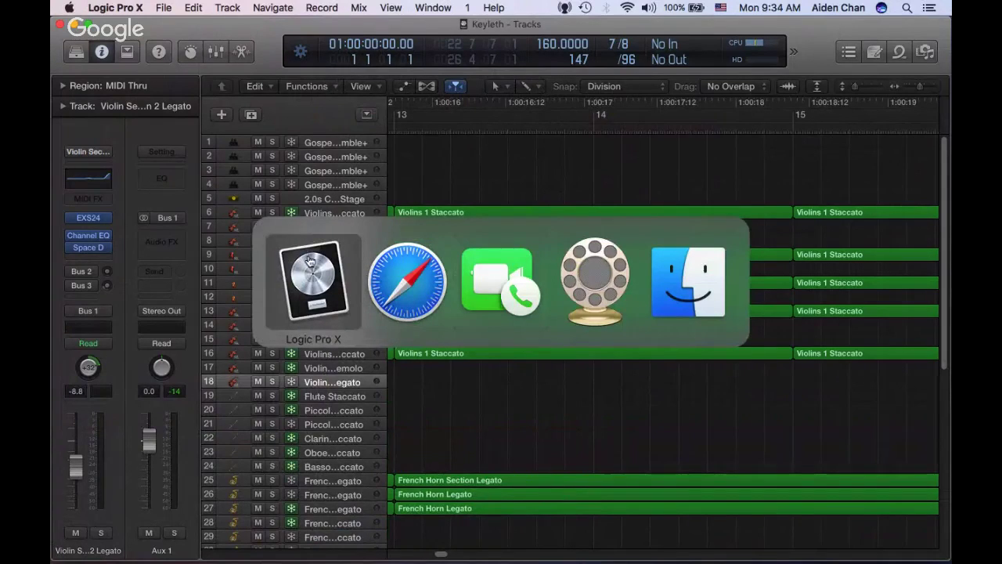
{"action": "left_click", "coordinate": [309, 262]}
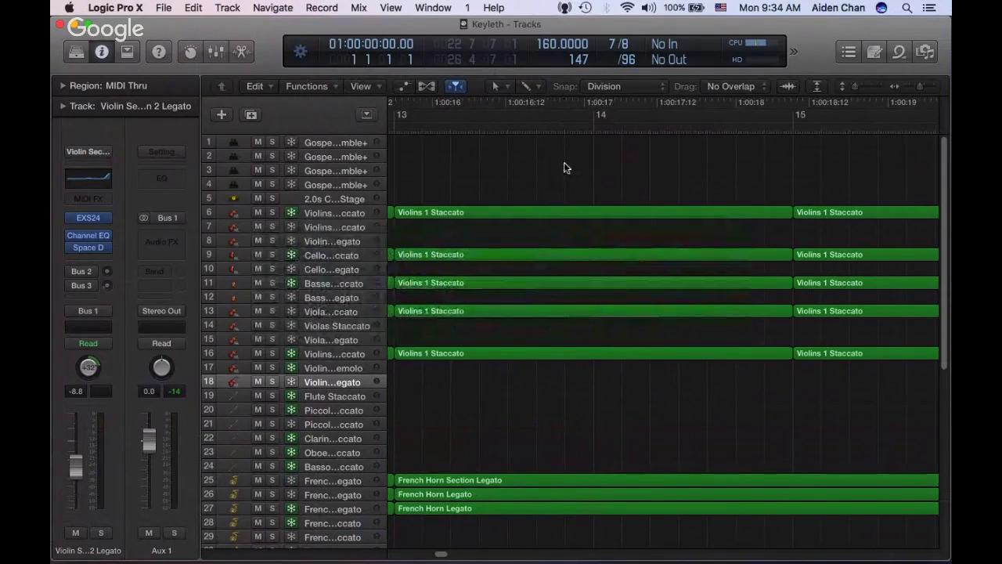
Play the arrangement from bar 1 with the system volume raised
{"action": "key", "text": "Return"}
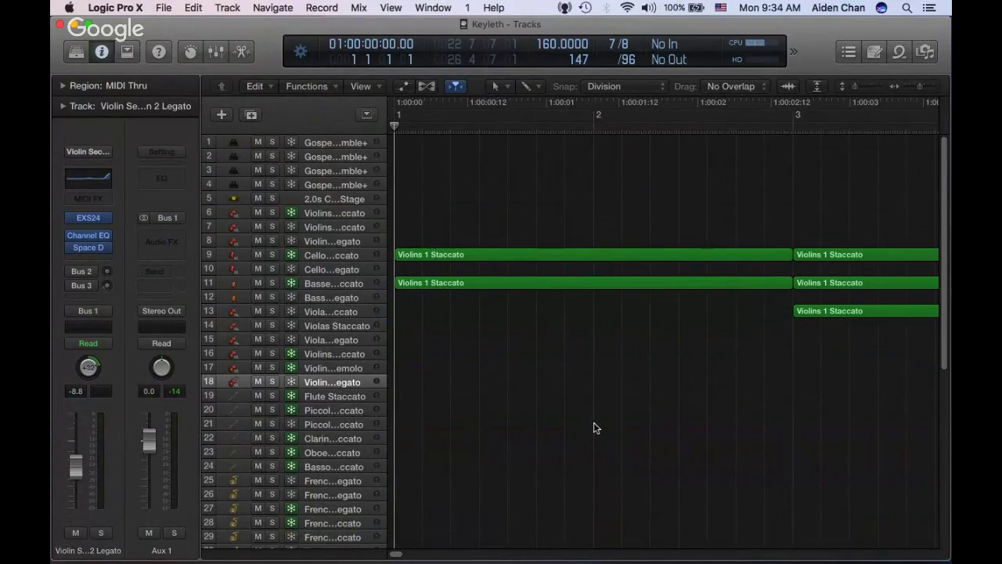
{"action": "key", "text": "XF86AudioRaiseVolume"}
{"action": "key", "text": "space"}
{"action": "key", "text": "XF86AudioRaiseVolume"}
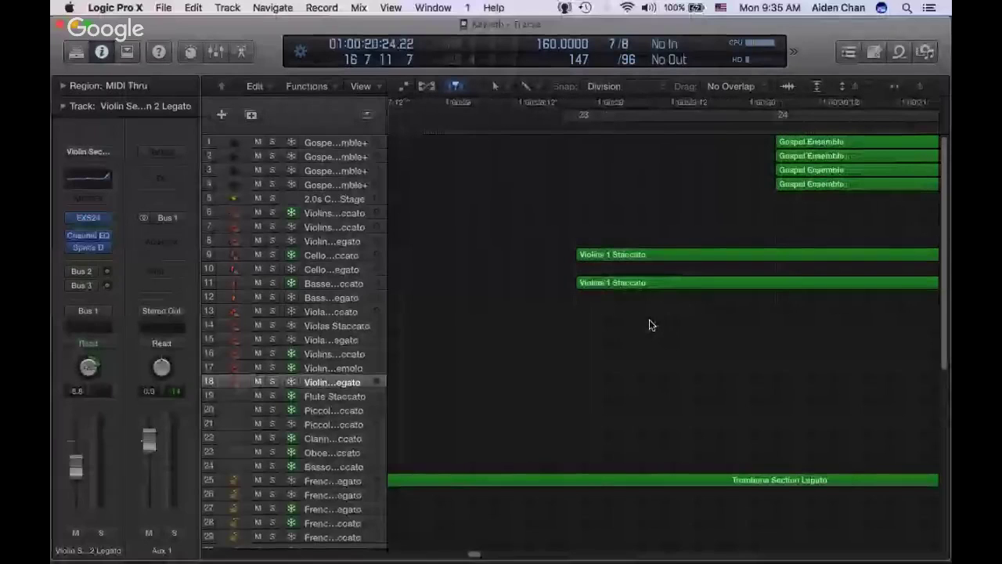
Inspect where the existing regions end, placing the playhead at bar 29 and at the end of bar 27
{"action": "scroll", "coordinate": [649, 325], "scroll_direction": "right", "scroll_amount": 10}
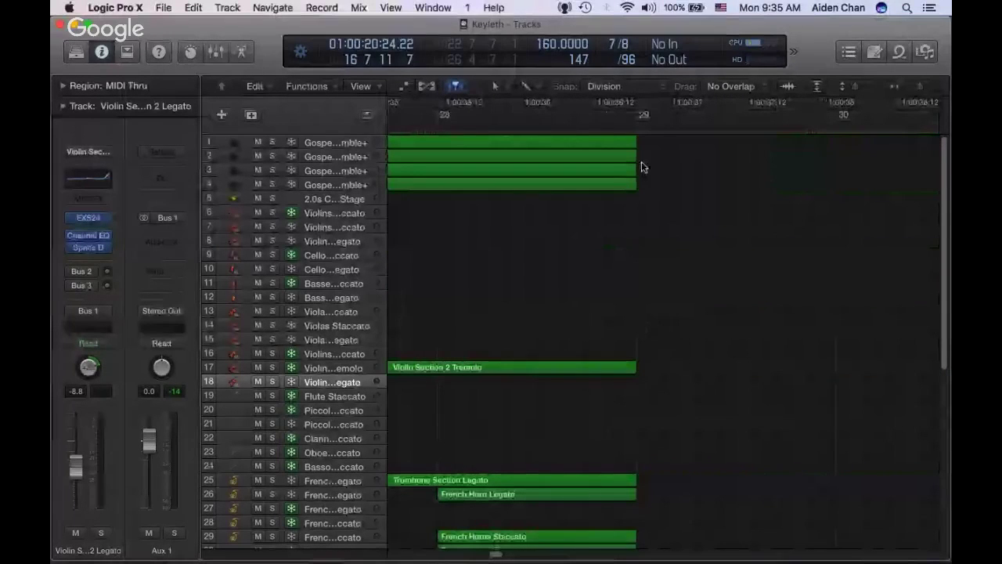
{"action": "left_click", "coordinate": [635, 127]}
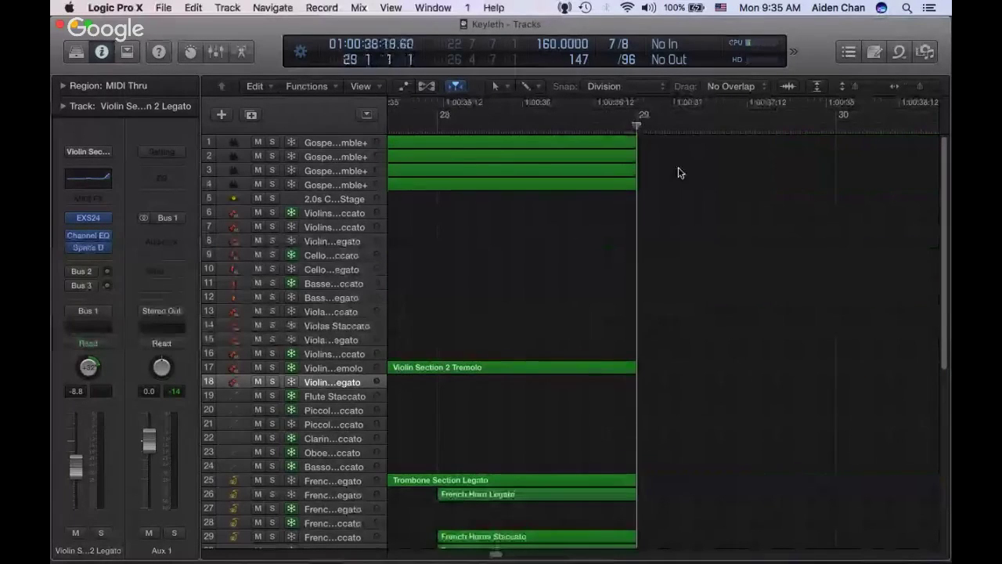
{"action": "scroll", "coordinate": [692, 236], "scroll_direction": "down", "scroll_amount": 10}
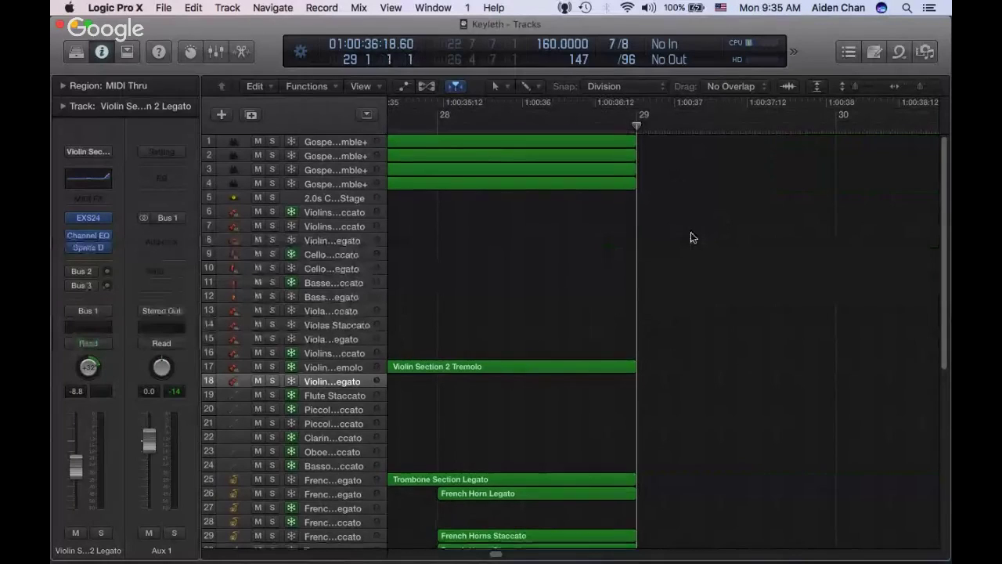
{"action": "scroll", "coordinate": [691, 236], "scroll_direction": "up", "scroll_amount": 4}
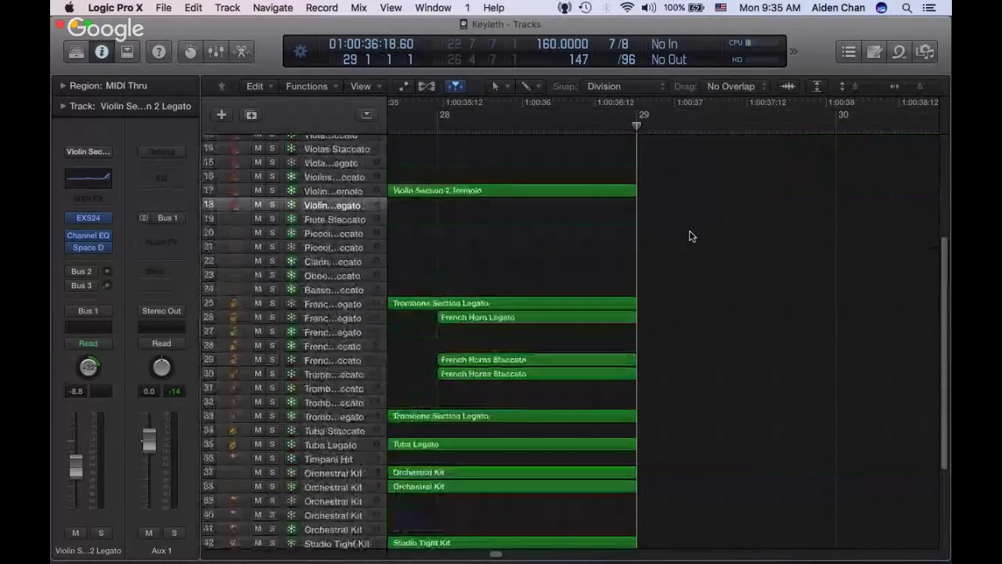
{"action": "scroll", "coordinate": [691, 235], "scroll_direction": "left", "scroll_amount": 5}
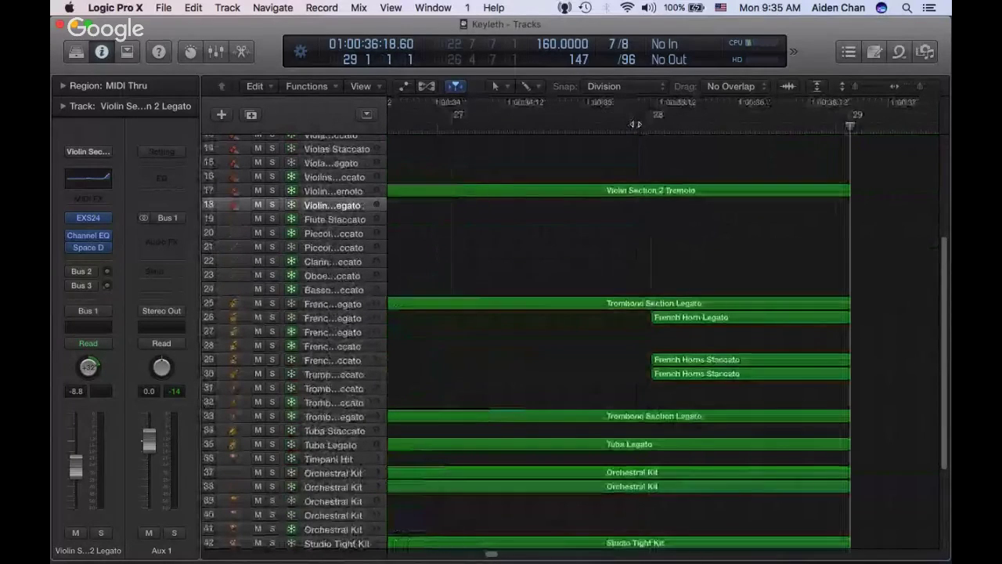
{"action": "left_click", "coordinate": [635, 123]}
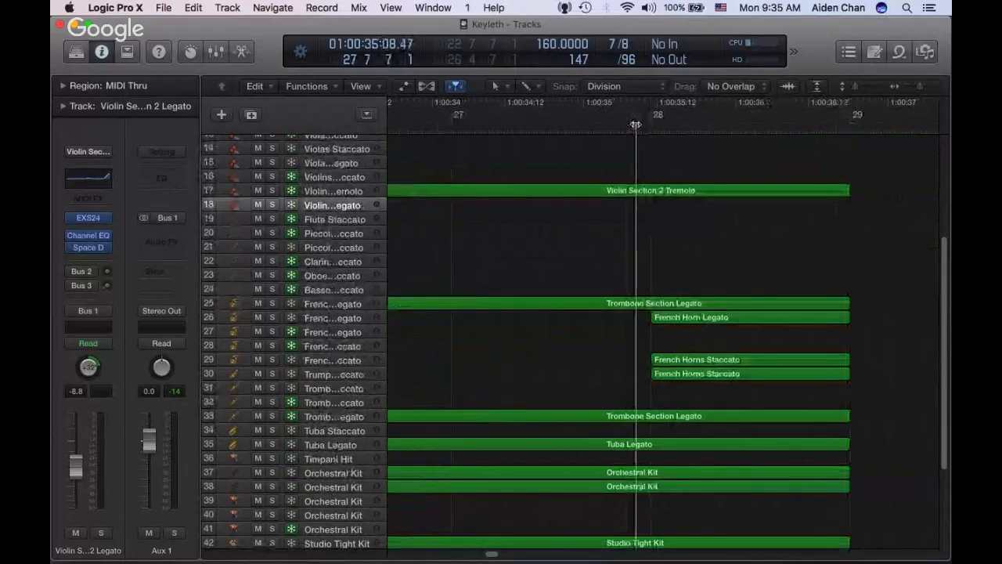
Switch to Safari to read the new YouTube chat messages and go back to Logic Pro X
{"action": "key", "text": "super+Tab"}
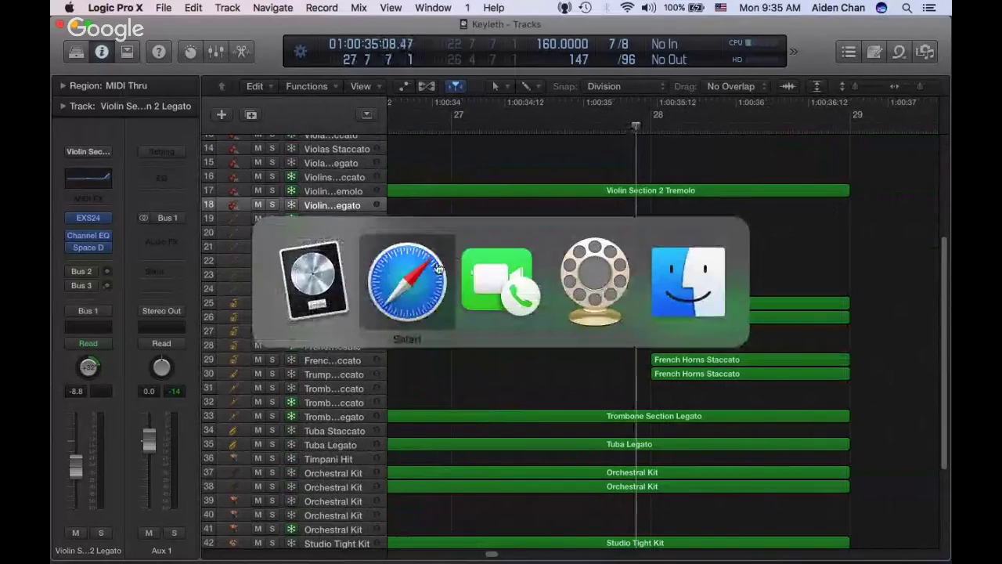
{"action": "left_click", "coordinate": [437, 268]}
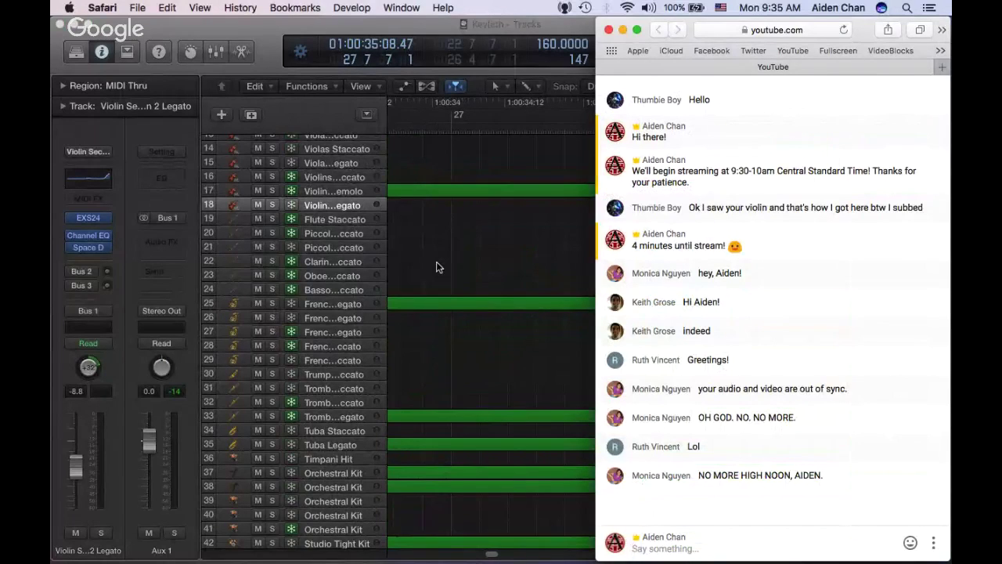
{"action": "left_click", "coordinate": [436, 267]}
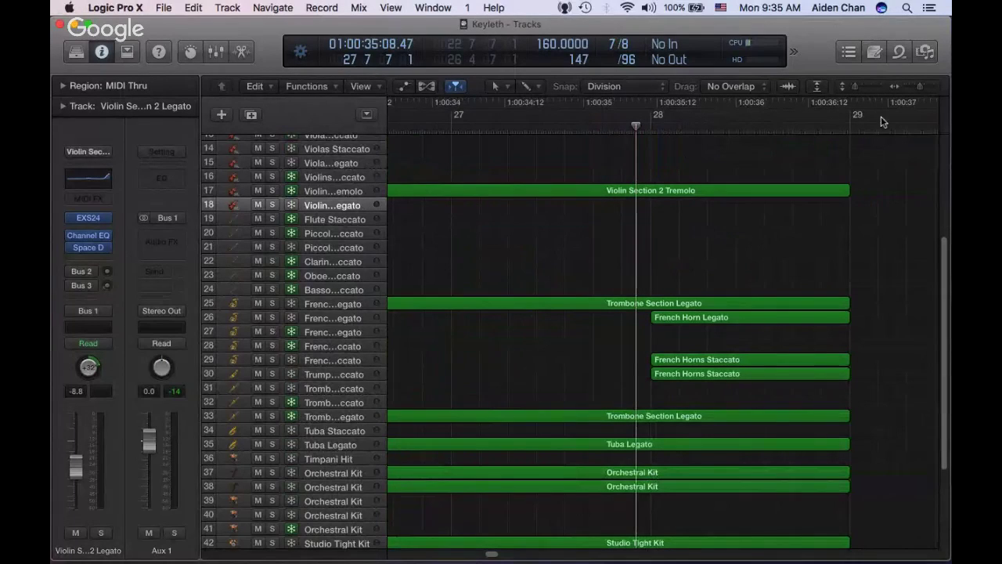
Place the playhead at bar 29 and examine the brass and percussion regions leading up to it
{"action": "left_click", "coordinate": [848, 125]}
{"action": "left_click", "coordinate": [850, 125]}
{"action": "scroll", "coordinate": [714, 264], "scroll_direction": "right", "scroll_amount": 5}
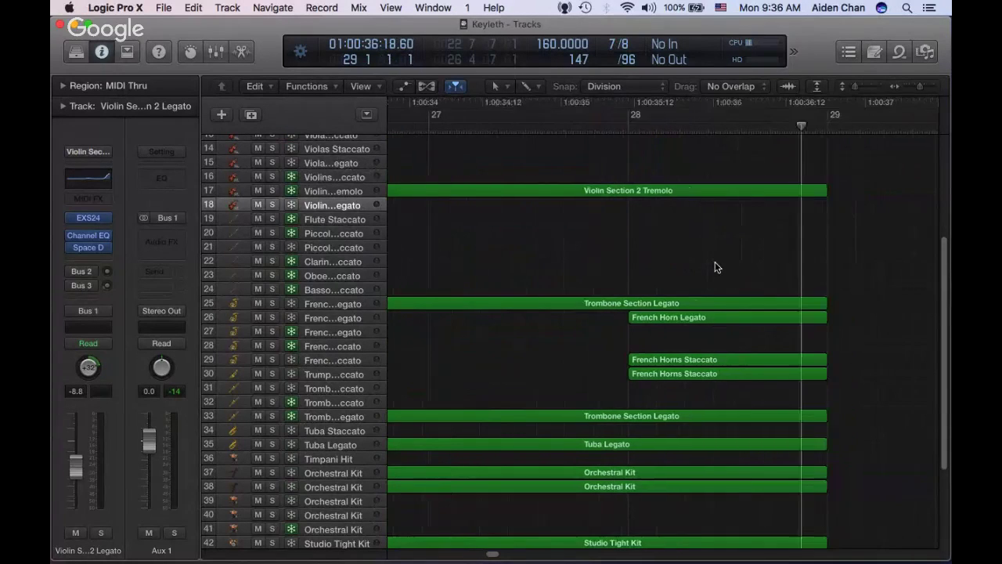
{"action": "scroll", "coordinate": [659, 252], "scroll_direction": "down", "scroll_amount": 3}
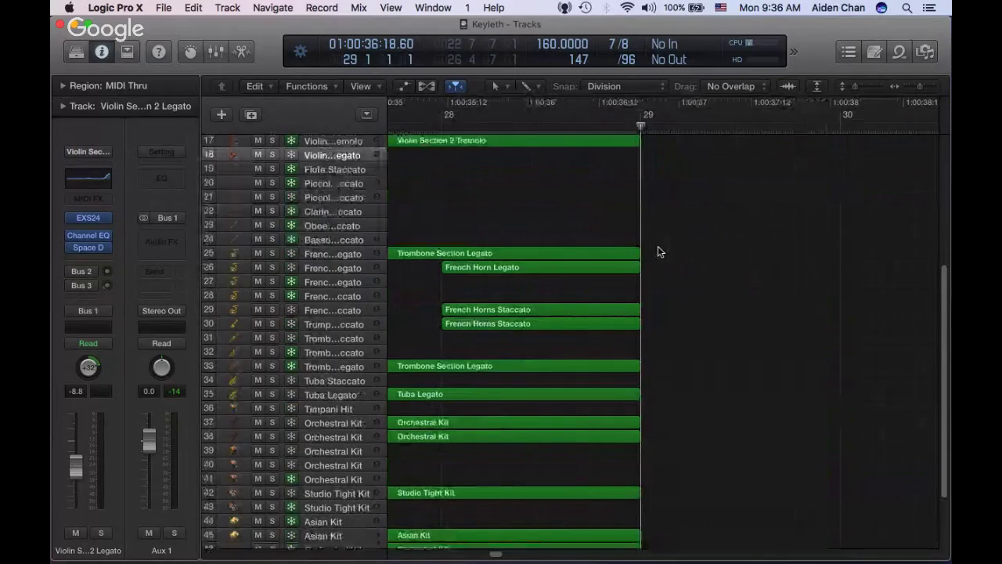
{"action": "scroll", "coordinate": [657, 251], "scroll_direction": "up", "scroll_amount": 4}
{"action": "scroll", "coordinate": [658, 252], "scroll_direction": "left", "scroll_amount": 2}
{"action": "scroll", "coordinate": [658, 251], "scroll_direction": "down", "scroll_amount": 4}
{"action": "scroll", "coordinate": [658, 252], "scroll_direction": "left", "scroll_amount": 3}
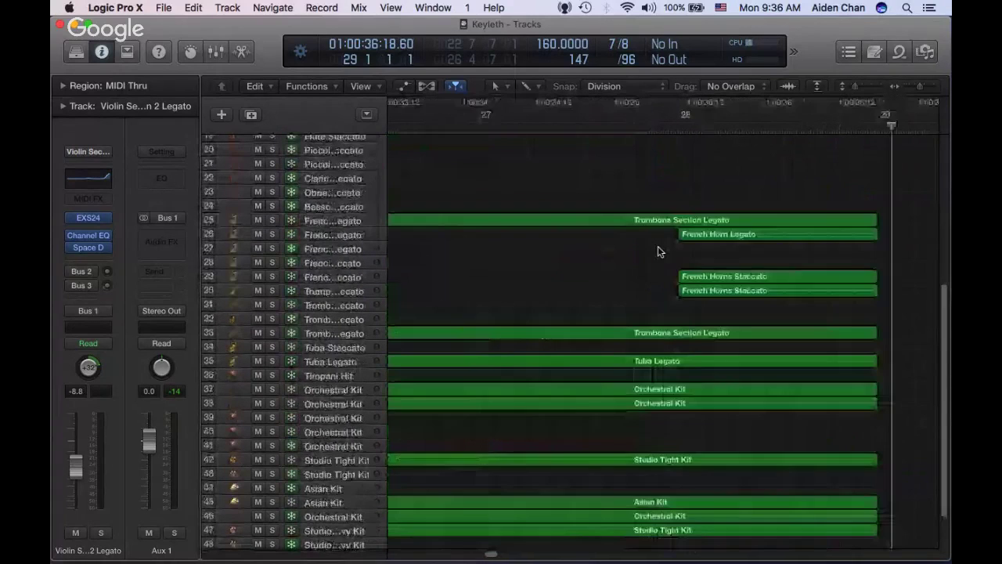
{"action": "scroll", "coordinate": [658, 251], "scroll_direction": "left", "scroll_amount": 2}
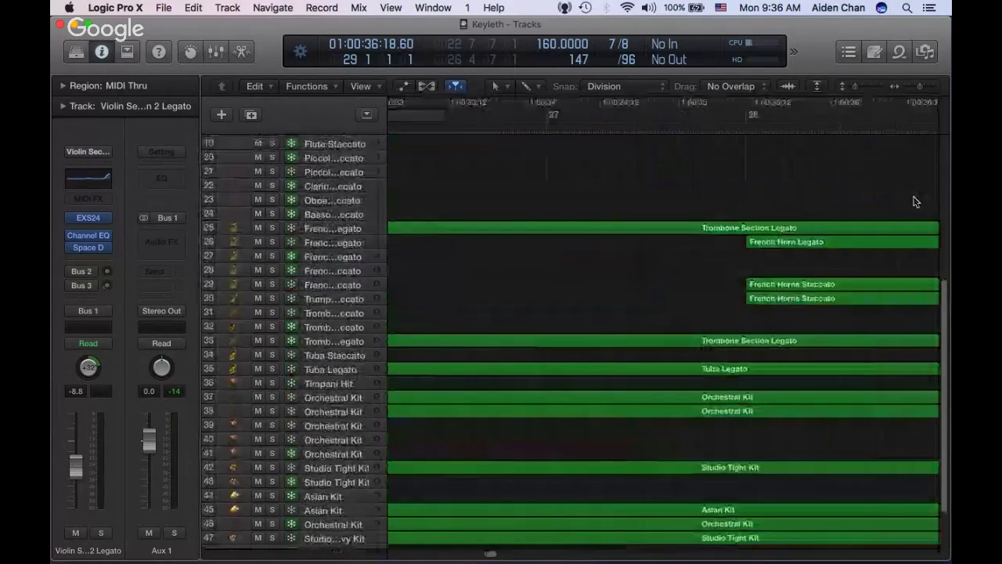
{"action": "scroll", "coordinate": [477, 130], "scroll_direction": "right", "scroll_amount": 2}
{"action": "scroll", "coordinate": [477, 130], "scroll_direction": "up", "scroll_amount": 1}
Play back the final two bars of the existing music from just before bar 27
{"action": "double_click", "coordinate": [447, 127]}
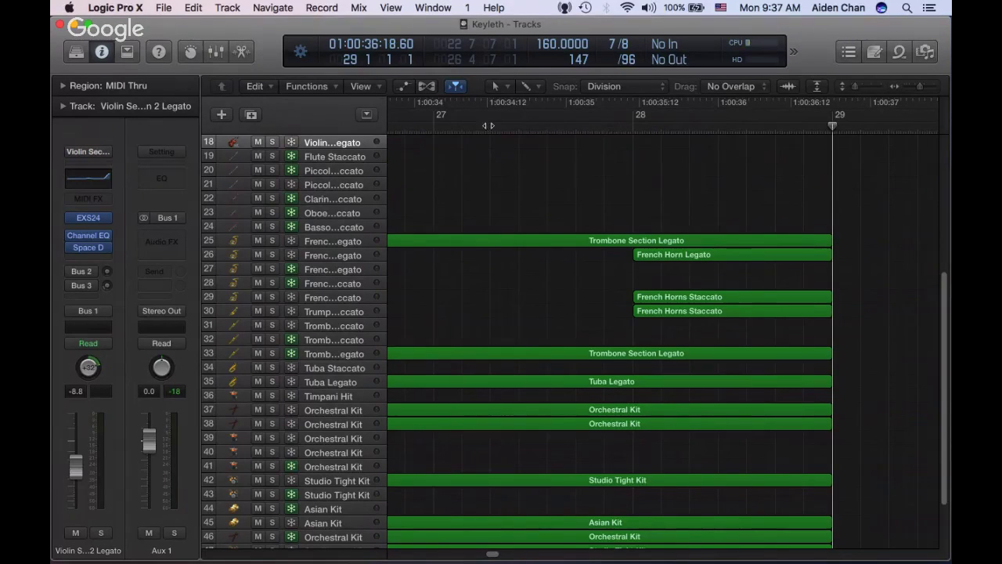
{"action": "left_click", "coordinate": [421, 127]}
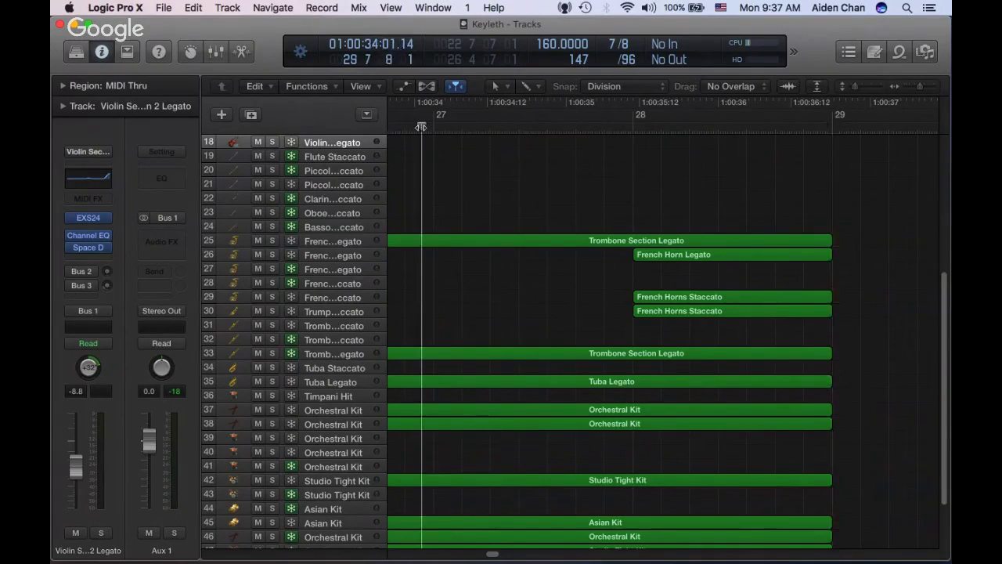
{"action": "key", "text": "space"}
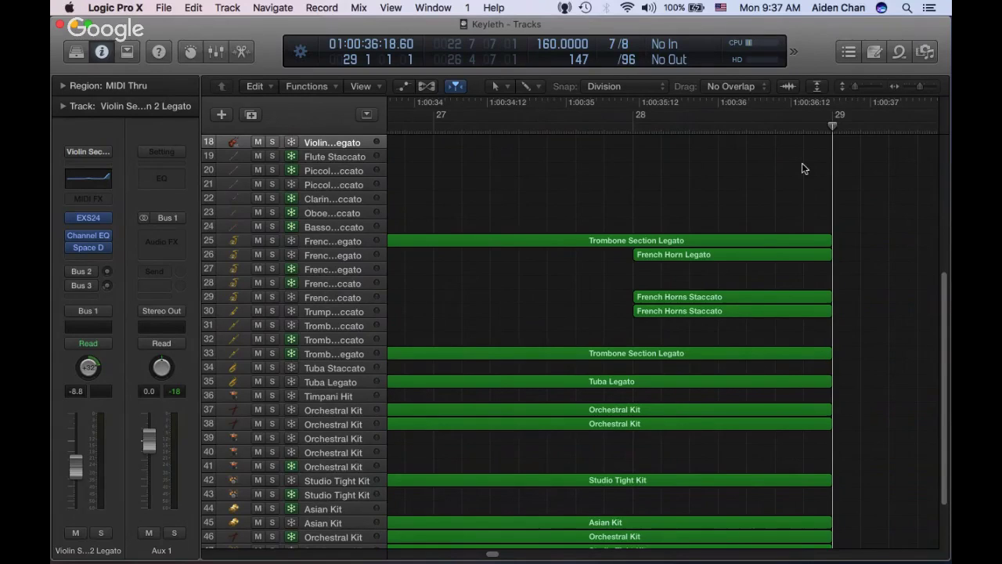
Set the playhead at bar 29 and create an empty one-bar region there on the Violin Section 1 Legato track
{"action": "mouse_move", "coordinate": [533, 562]}
{"action": "mouse_move", "coordinate": [835, 125]}
{"action": "left_mouse_down"}
{"action": "mouse_move", "coordinate": [794, 125]}
{"action": "mouse_move", "coordinate": [832, 126]}
{"action": "left_mouse_up"}
{"action": "scroll", "coordinate": [815, 311], "scroll_direction": "up", "scroll_amount": 5}
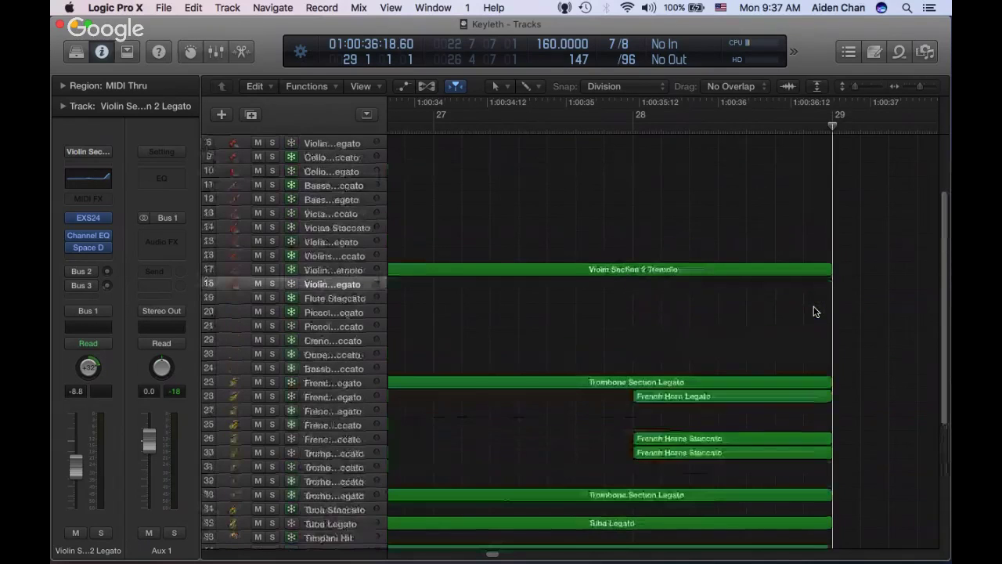
{"action": "scroll", "coordinate": [751, 266], "scroll_direction": "up", "scroll_amount": 4}
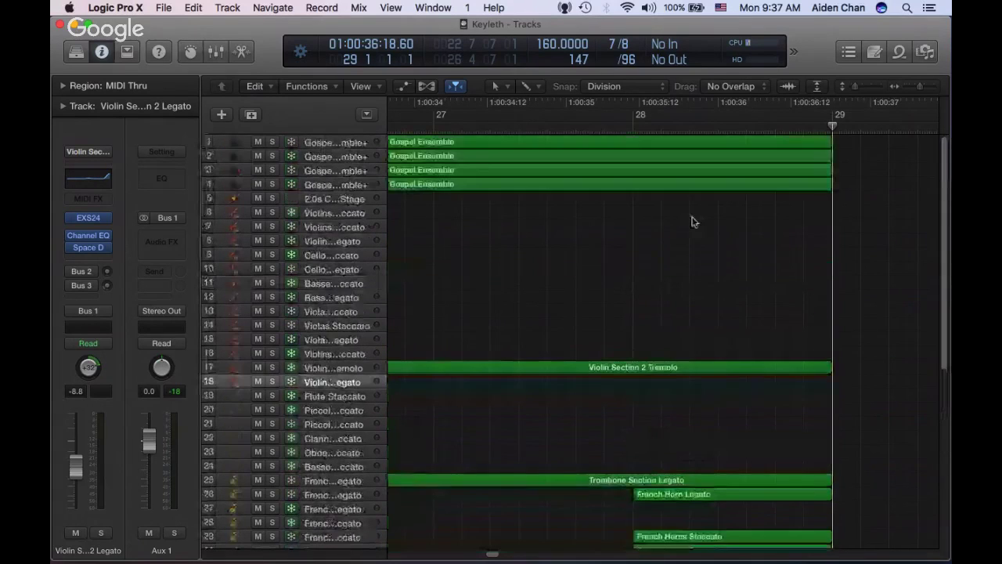
{"action": "left_click", "coordinate": [349, 245]}
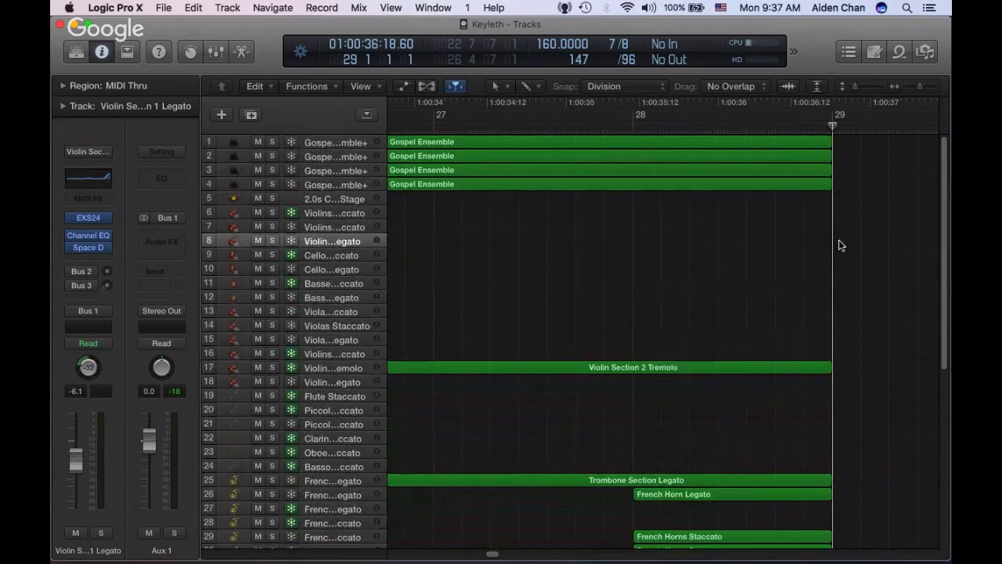
{"action": "left_click", "coordinate": [844, 247]}
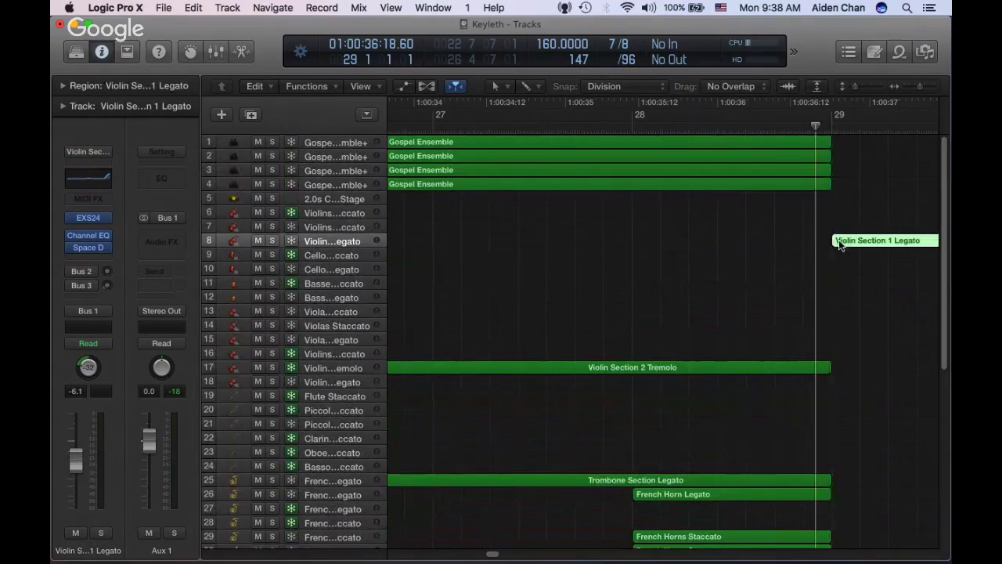
Create matching empty one-bar regions at bar 29 on the Cello Section Legato and Bass Section Legato tracks
{"action": "scroll", "coordinate": [838, 245], "scroll_direction": "right", "scroll_amount": 5}
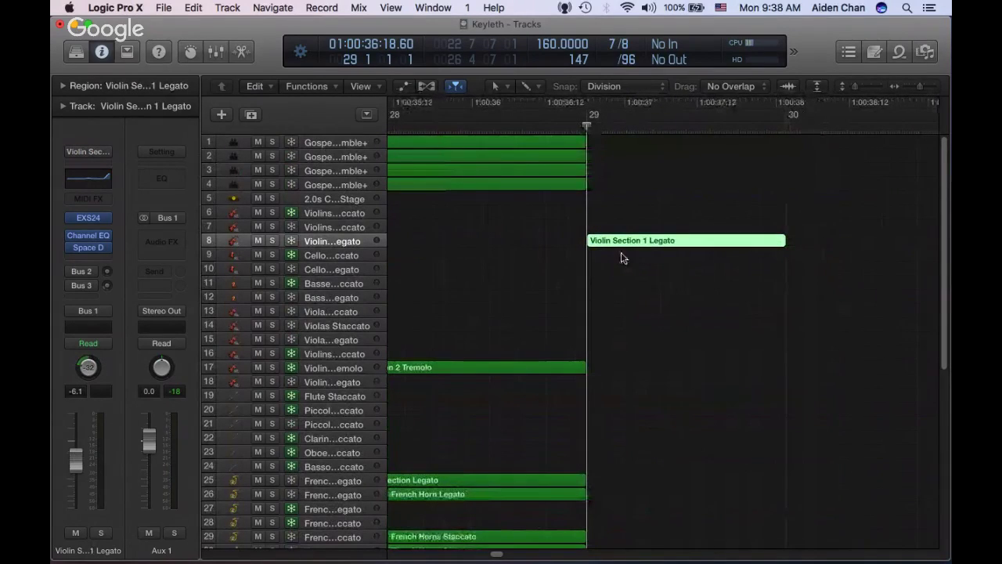
{"action": "scroll", "coordinate": [636, 258], "scroll_direction": "down", "scroll_amount": 2}
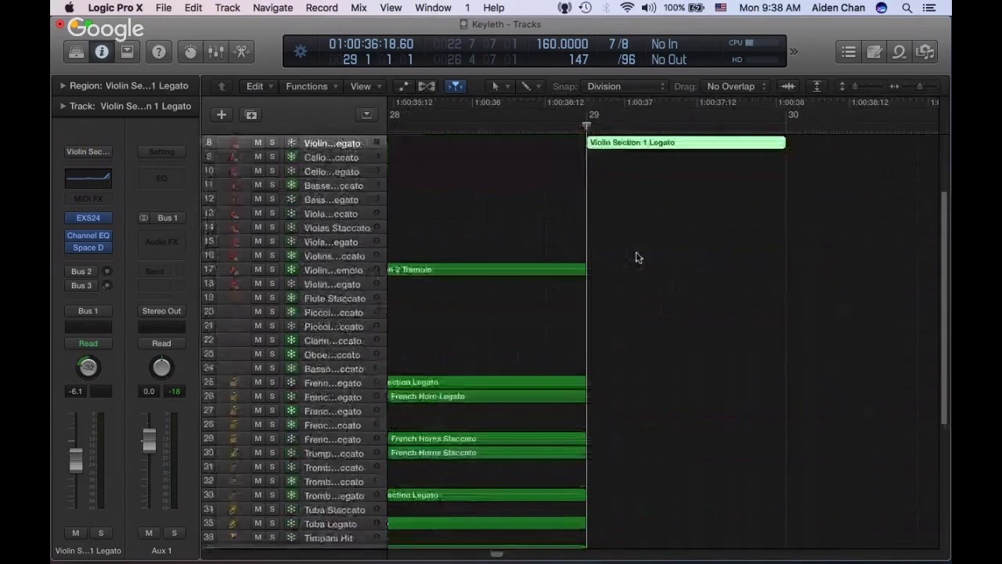
{"action": "scroll", "coordinate": [638, 243], "scroll_direction": "up", "scroll_amount": 2}
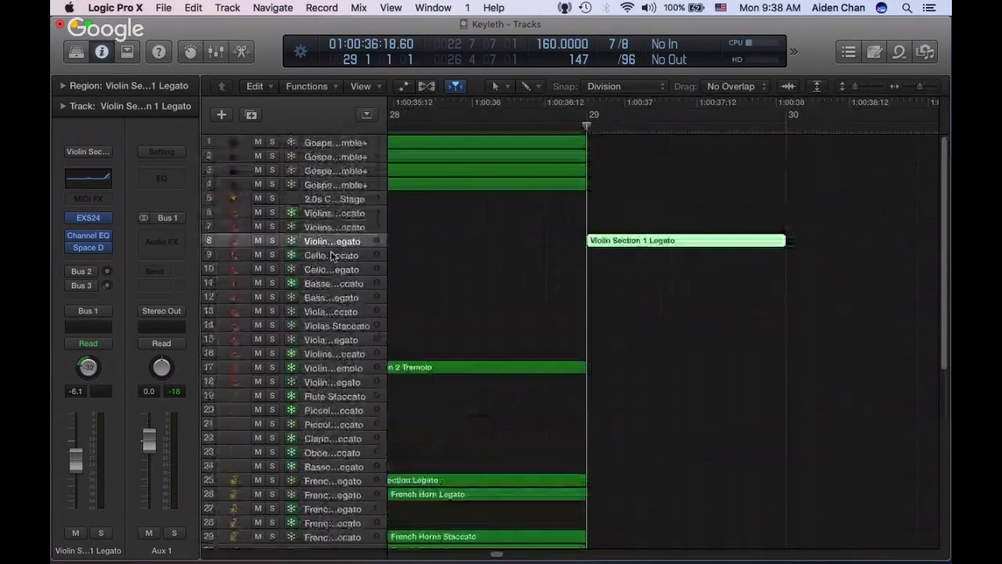
{"action": "left_click", "coordinate": [603, 269]}
{"action": "scroll", "coordinate": [599, 268], "scroll_direction": "down", "scroll_amount": 2}
{"action": "left_click", "coordinate": [599, 270]}
{"action": "scroll", "coordinate": [597, 273], "scroll_direction": "down", "scroll_amount": 1}
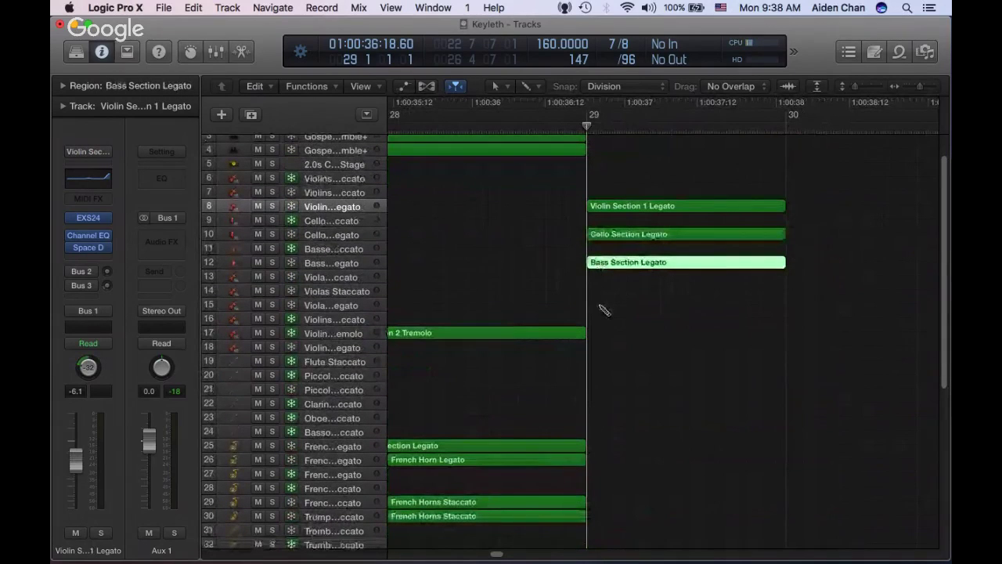
Create empty one-bar regions at bar 29 on the Viola Section Legato and Violin Section 2 Legato tracks and clear the region selection
{"action": "left_click", "coordinate": [599, 306]}
{"action": "scroll", "coordinate": [599, 311], "scroll_direction": "down", "scroll_amount": 1}
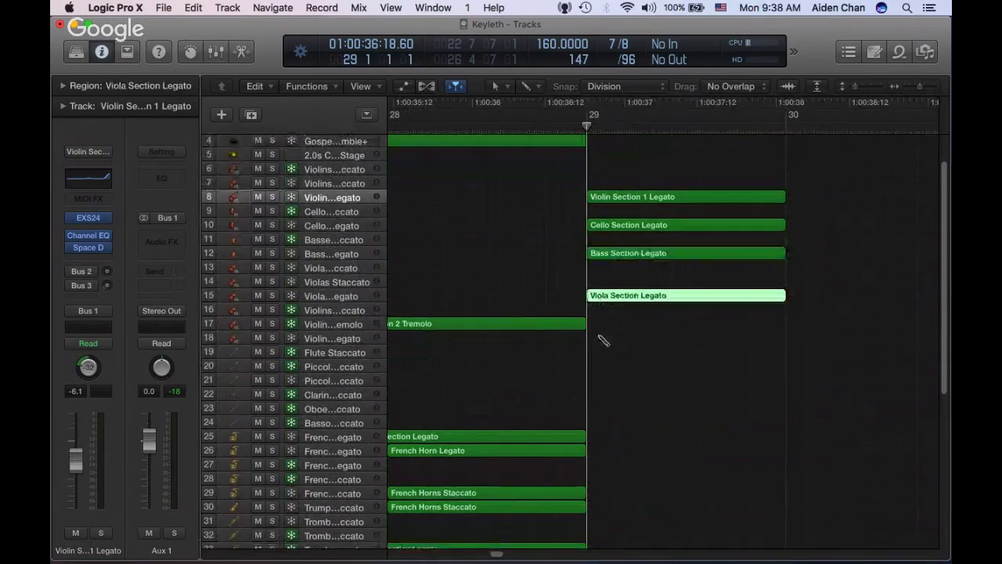
{"action": "left_click", "coordinate": [600, 338]}
{"action": "left_click", "coordinate": [660, 162]}
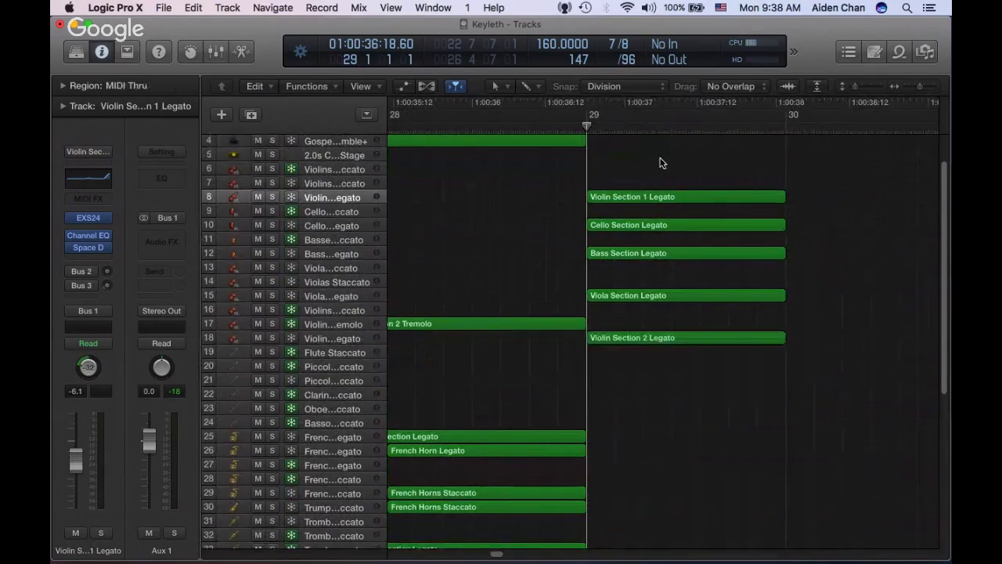
Bring up the FaceTime webcam view and switch to Safari to read the viewers' comments in the YouTube live chat
{"action": "key", "text": "super+Tab"}
{"action": "left_click", "coordinate": [476, 299]}
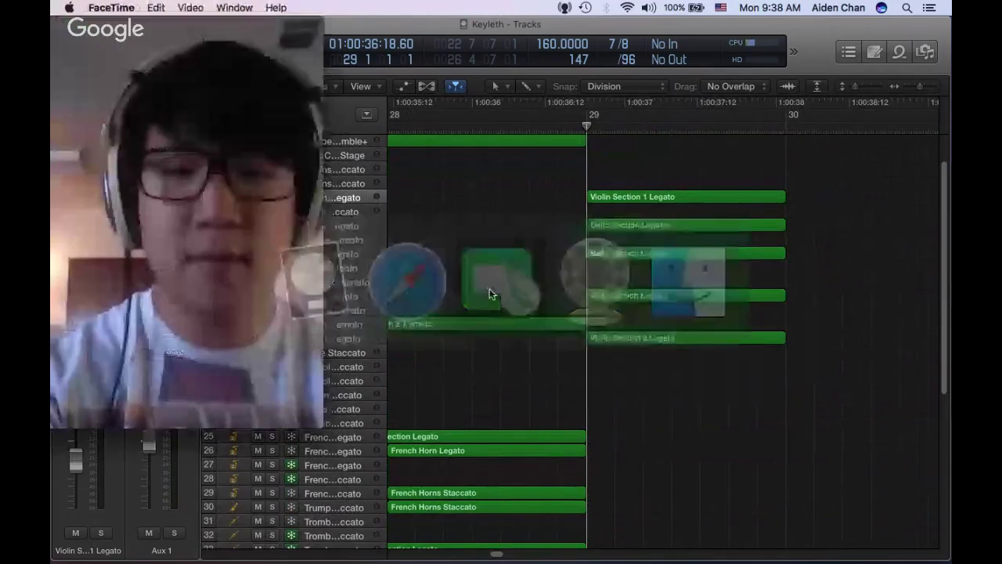
{"action": "key", "text": "super+Tab"}
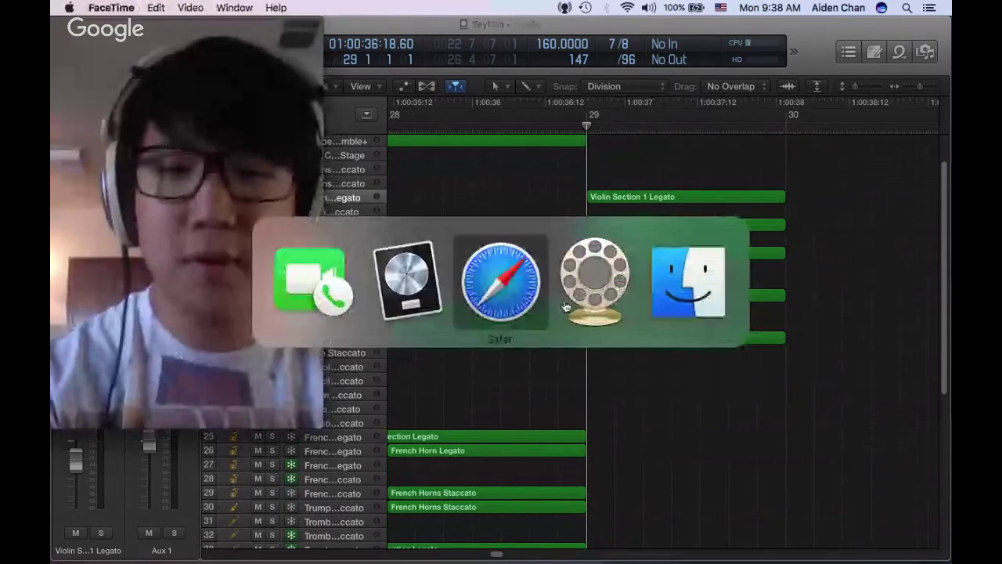
{"action": "left_click", "coordinate": [479, 302]}
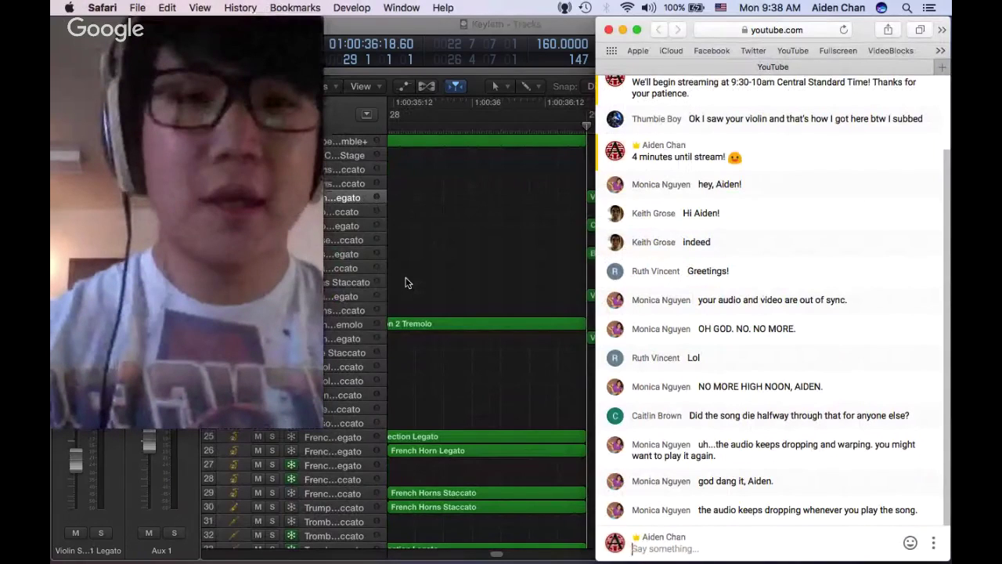
Switch to LadioCast and raise the fader of Input 2, Soundflower (2ch)
{"action": "key", "text": "super+grave"}
{"action": "key", "text": "super+Tab"}
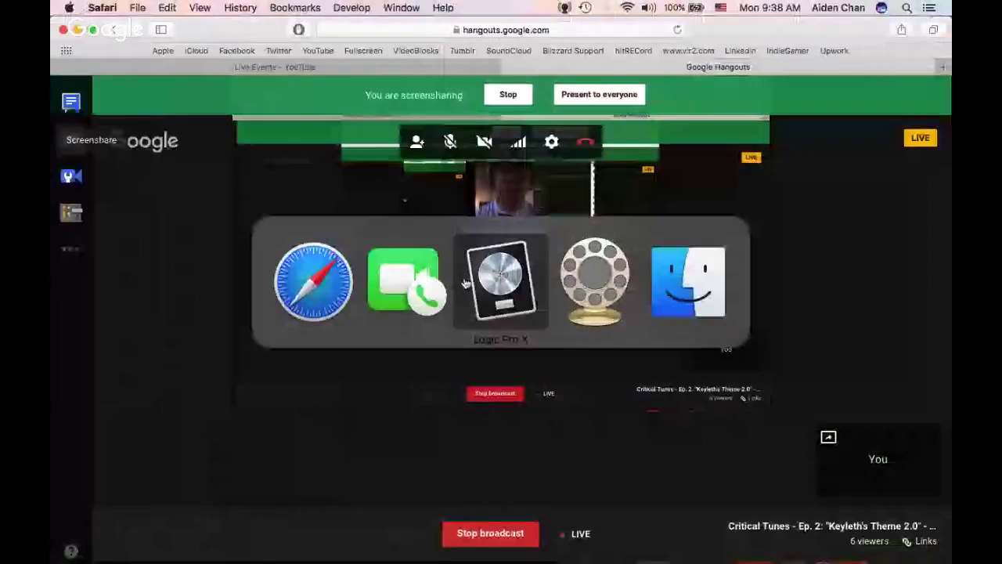
{"action": "key", "text": "super+Tab"}
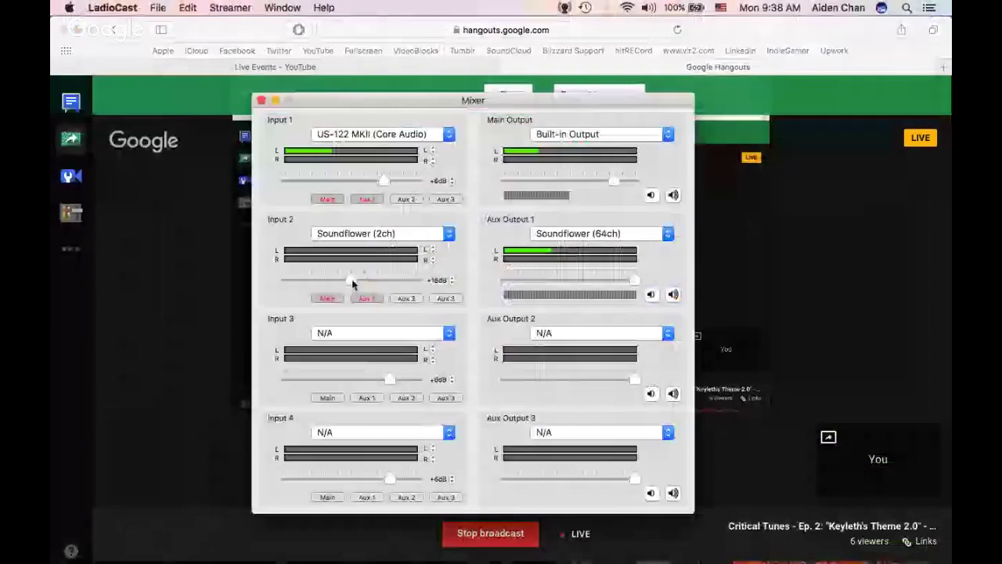
{"action": "left_click_drag", "start_coordinate": [350, 284], "coordinate": [381, 285]}
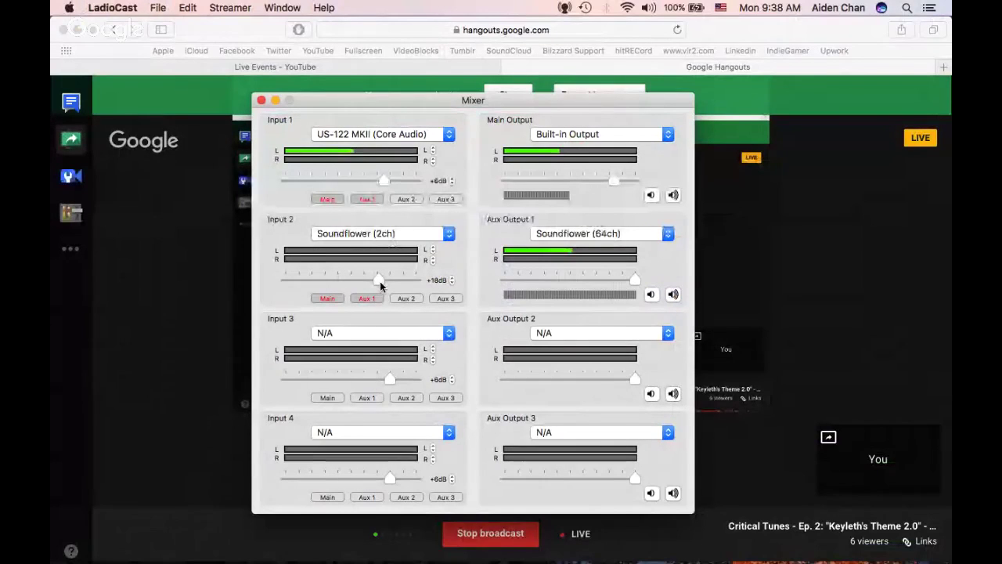
{"action": "left_click_drag", "start_coordinate": [380, 283], "coordinate": [386, 283]}
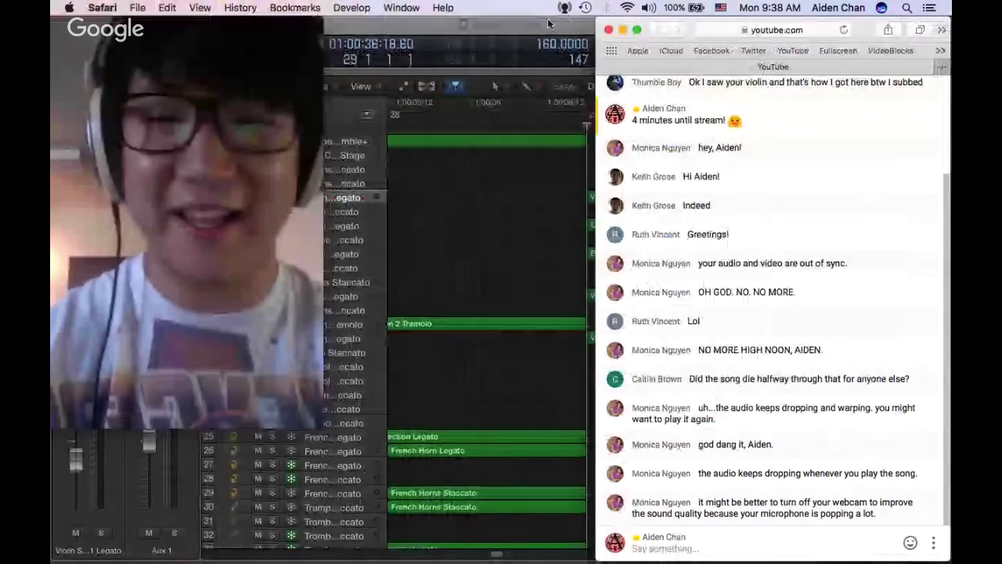
Return to Logic Pro X and play back the music from just before bar 27 into bar 29
{"action": "left_click", "coordinate": [493, 167]}
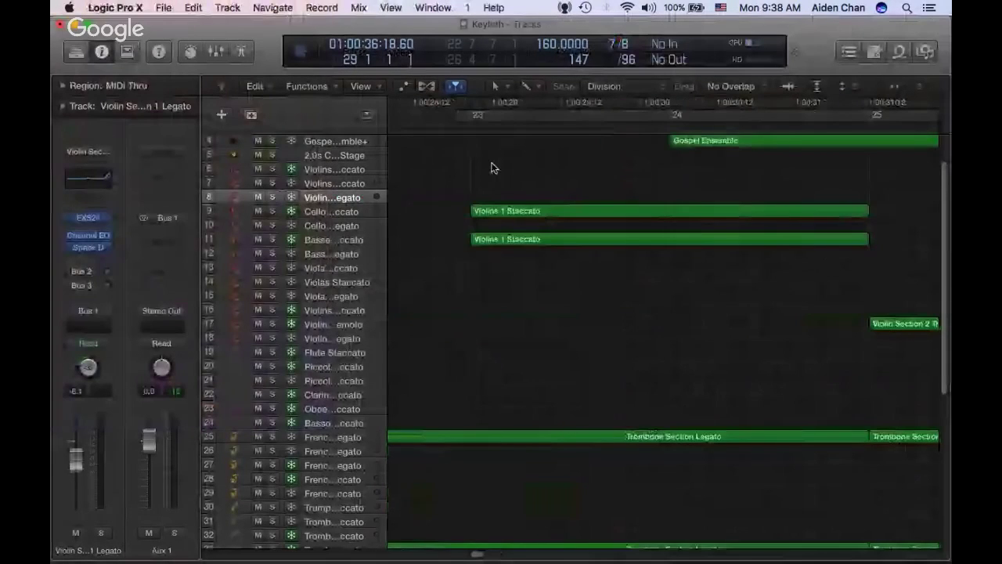
{"action": "scroll", "coordinate": [595, 134], "scroll_direction": "right", "scroll_amount": 5}
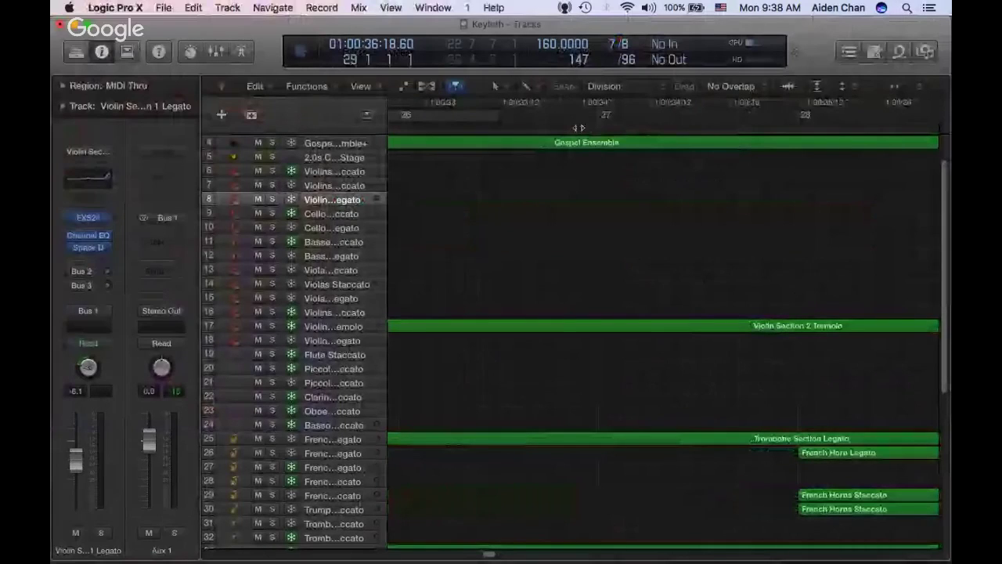
{"action": "left_click", "coordinate": [571, 127]}
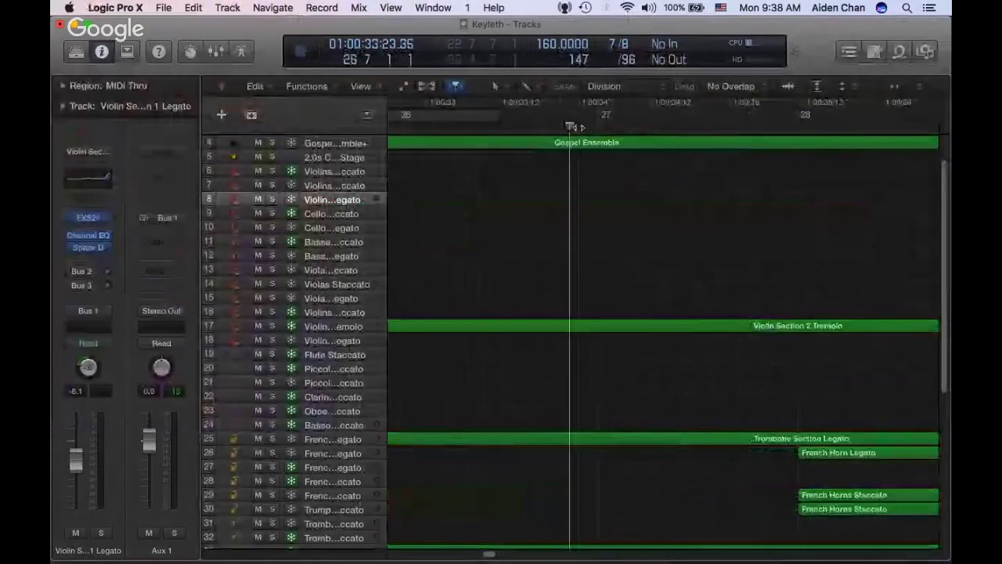
{"action": "key", "text": "space"}
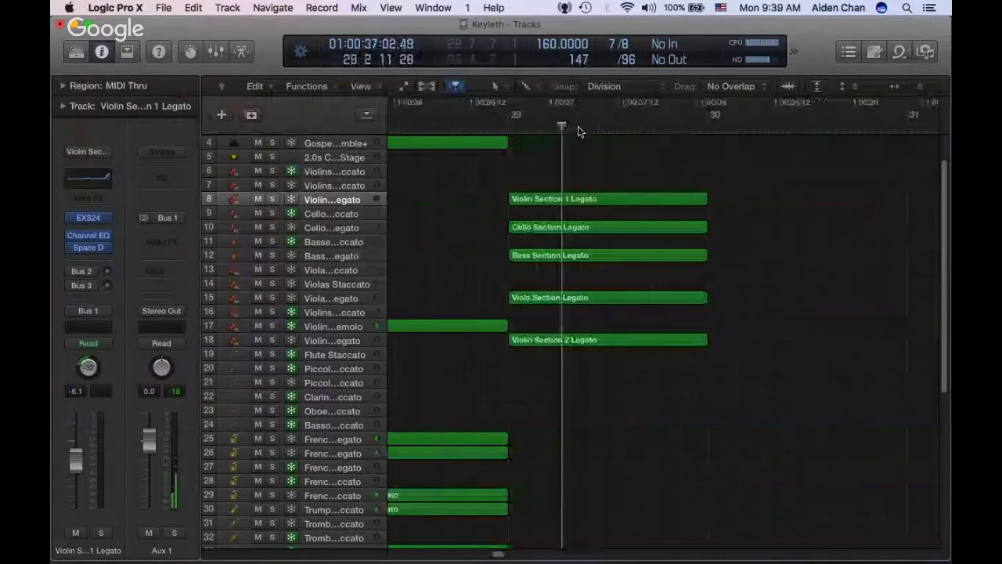
Check the live chat in Safari for feedback and hide the FaceTime webcam window
{"action": "key", "text": "super+Tab"}
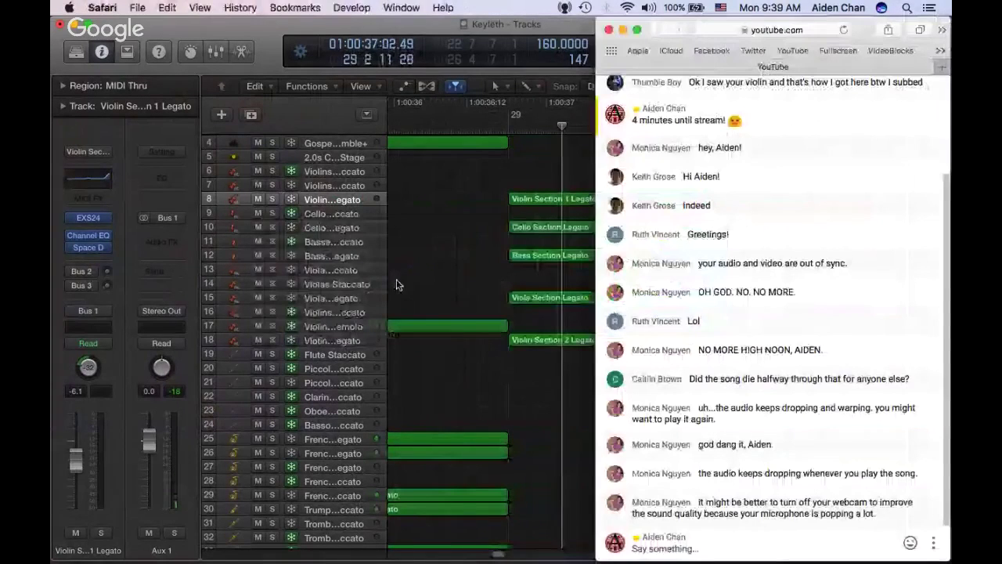
{"action": "key", "text": "super+Tab"}
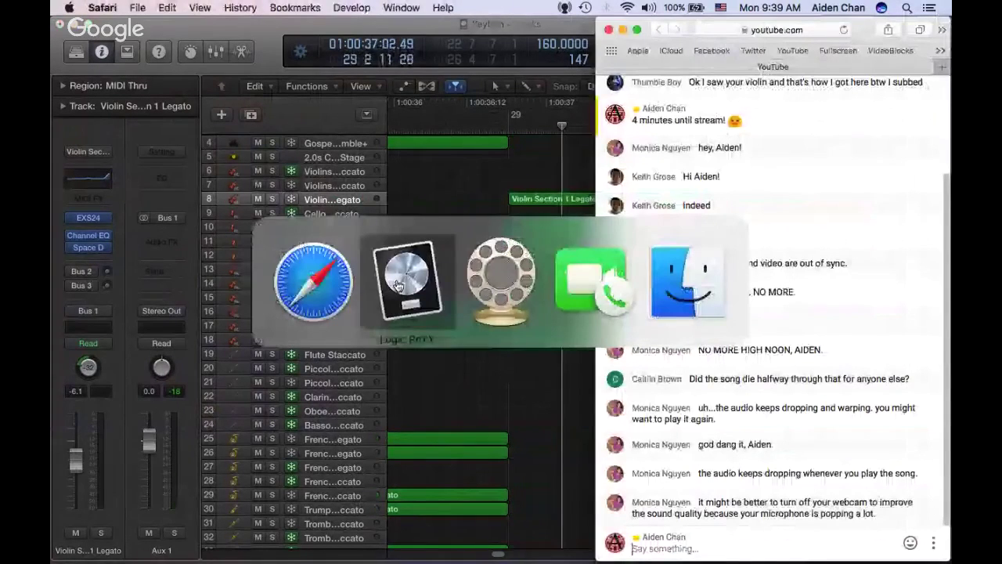
{"action": "left_click", "coordinate": [562, 300]}
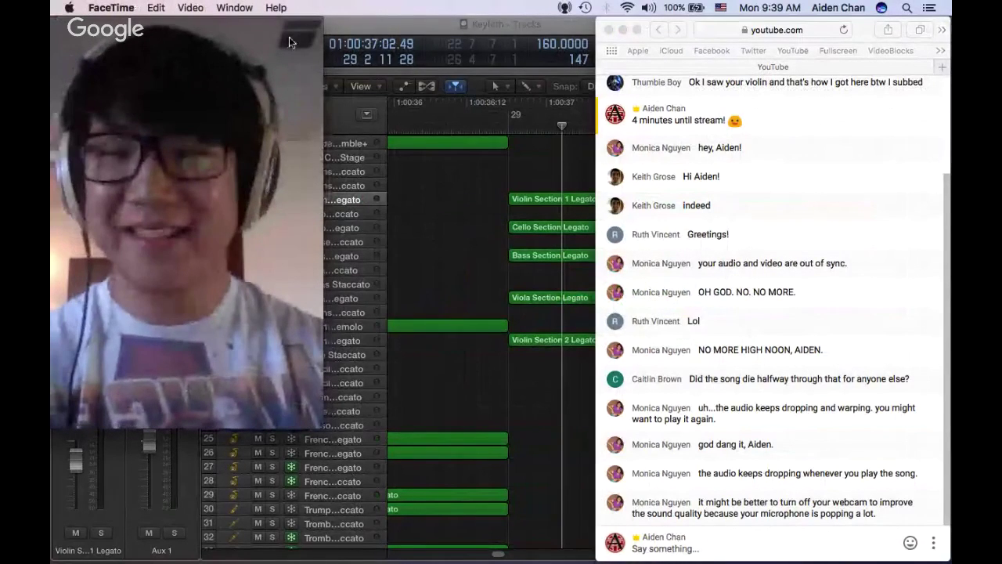
{"action": "key", "text": "super+h"}
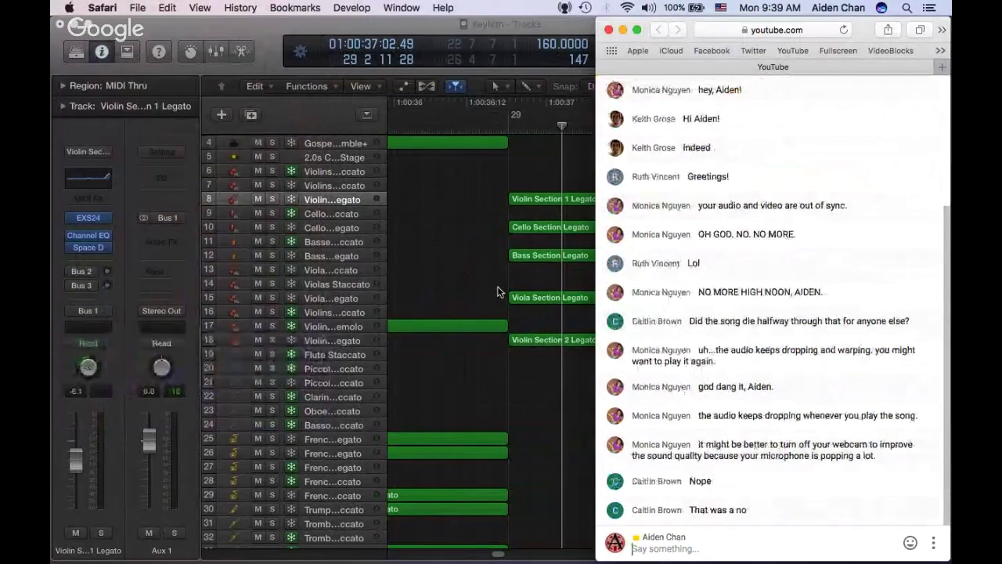
Switch to LadioCast and lower the fader of Input 2, Soundflower (2ch), while its sound plays
{"action": "left_click", "coordinate": [449, 270]}
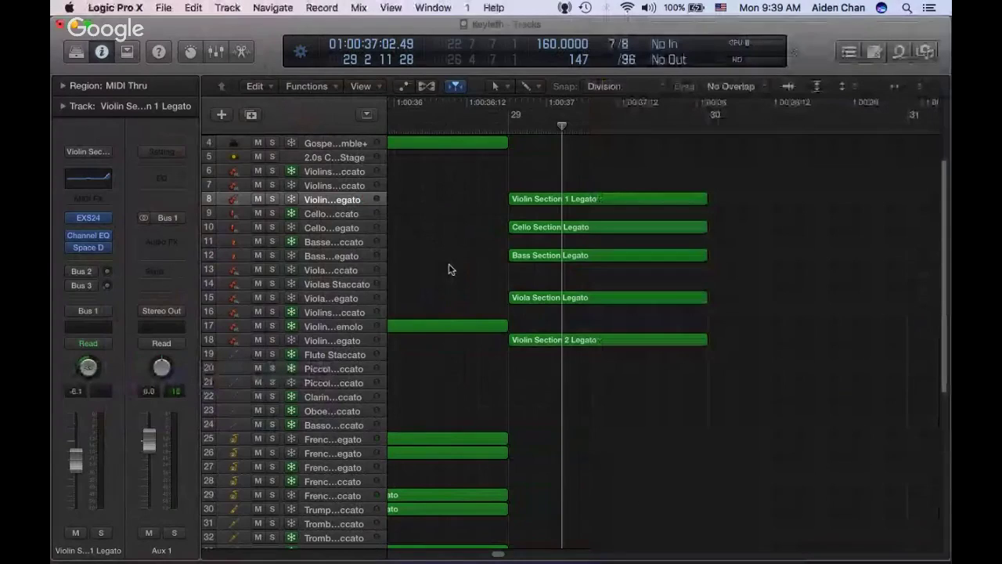
{"action": "key", "text": "super+Tab"}
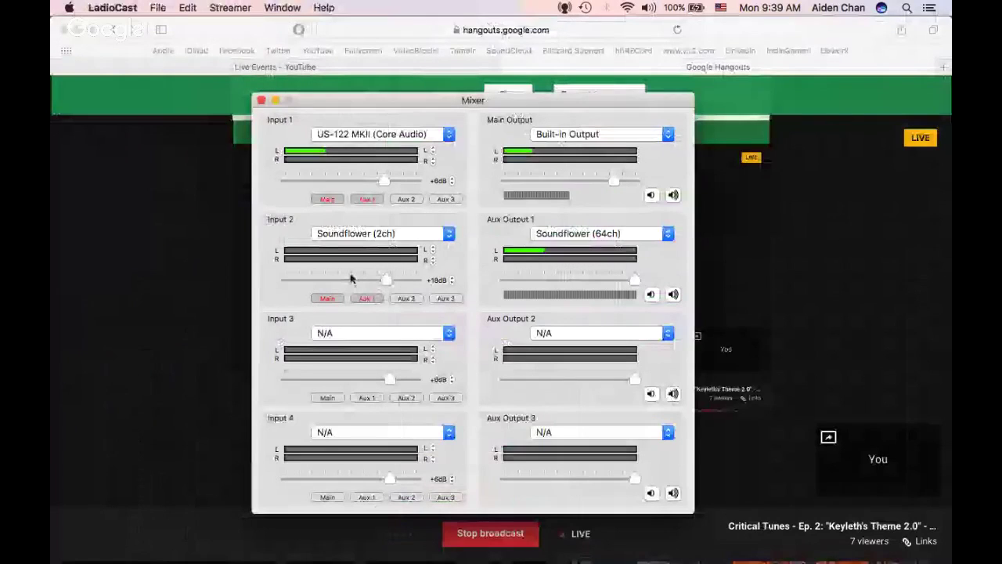
{"action": "left_click_drag", "start_coordinate": [351, 280], "coordinate": [341, 284]}
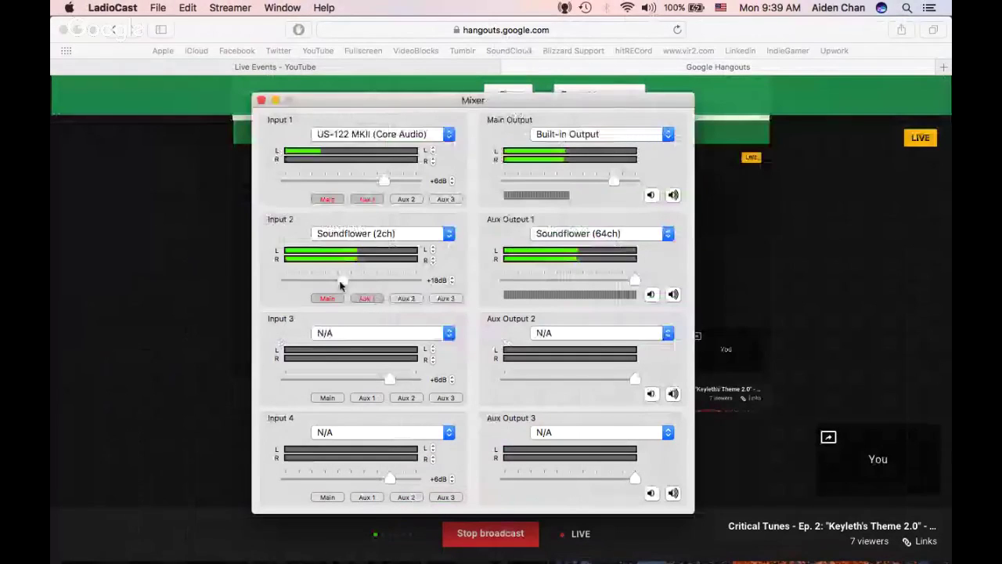
In Logic Pro X, replay the passage from just before bar 27 into bar 29 with the brass and percussion tracks in view
{"action": "key", "text": "super+Tab"}
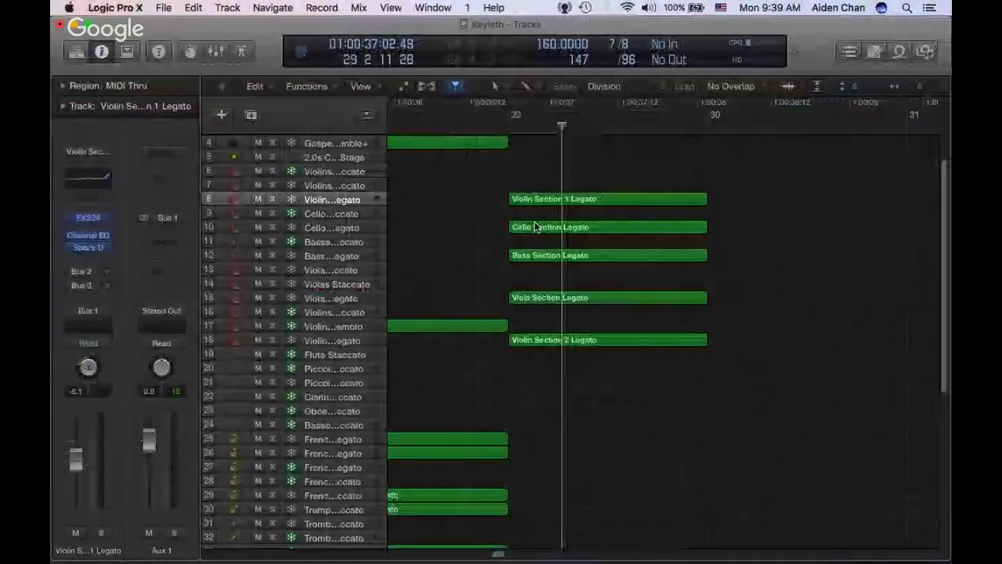
{"action": "scroll", "coordinate": [535, 227], "scroll_direction": "left", "scroll_amount": 5}
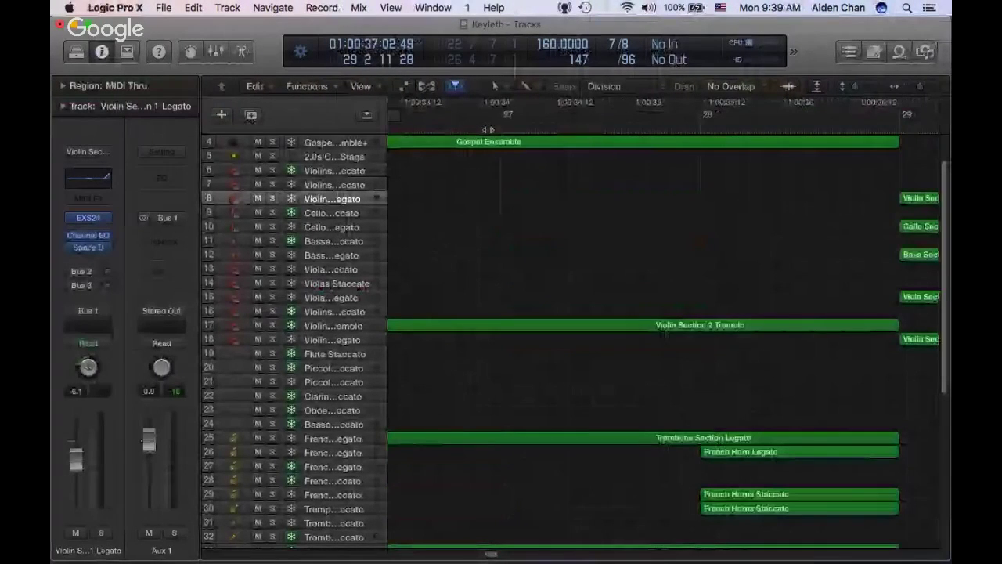
{"action": "key", "text": "space"}
{"action": "scroll", "coordinate": [694, 274], "scroll_direction": "down", "scroll_amount": 5}
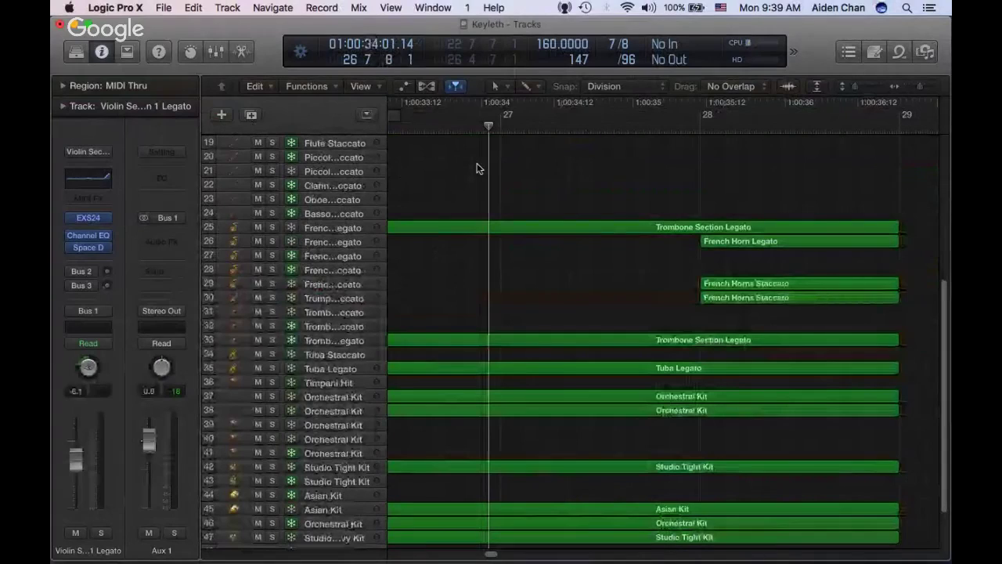
{"action": "key", "text": "space"}
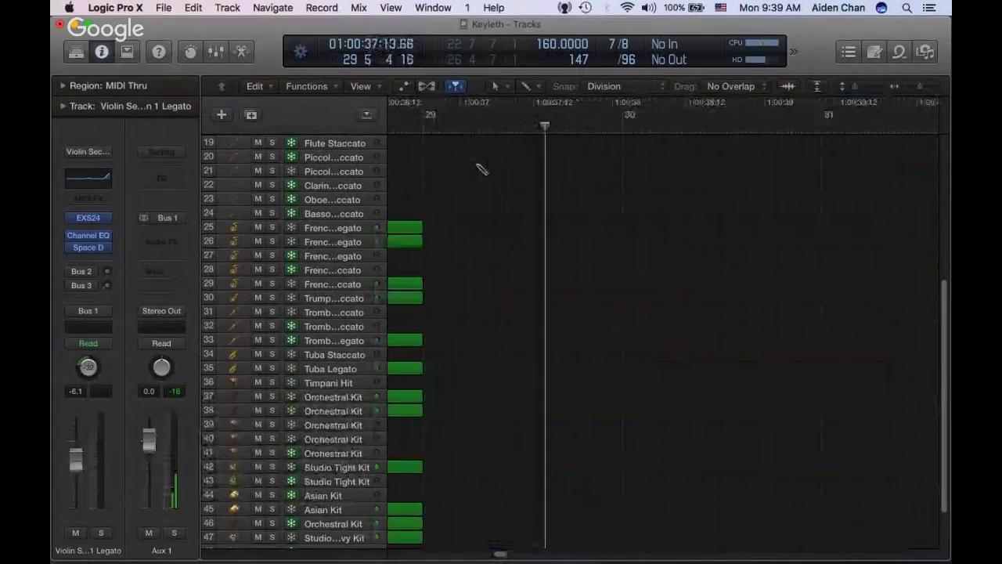
Check the viewers' feedback in the live chat and set the Input 2 Soundflower (2ch) gain to +12 dB in LadioCast
{"action": "key", "text": "super+Tab"}
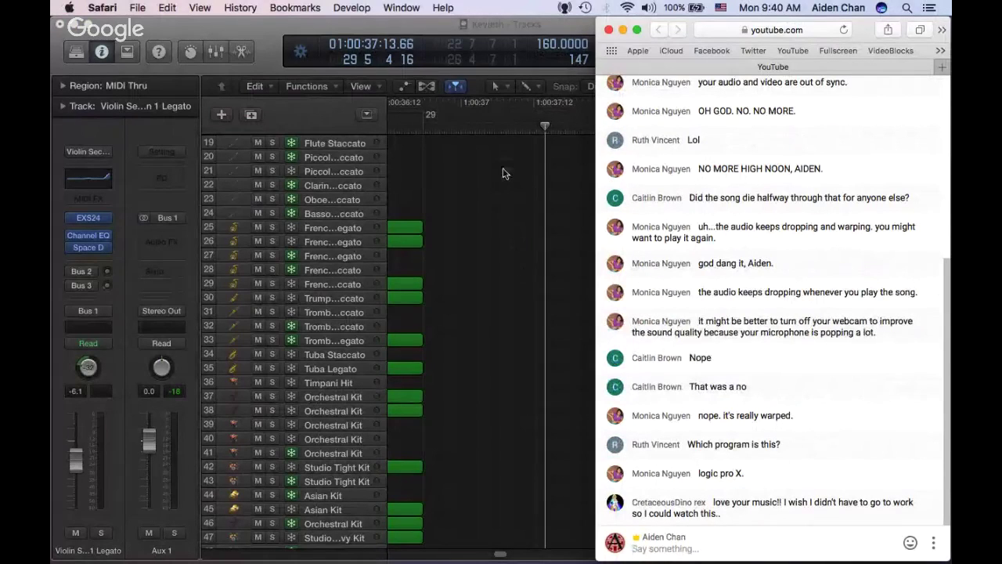
{"action": "scroll", "coordinate": [503, 174], "scroll_direction": "left", "scroll_amount": 5}
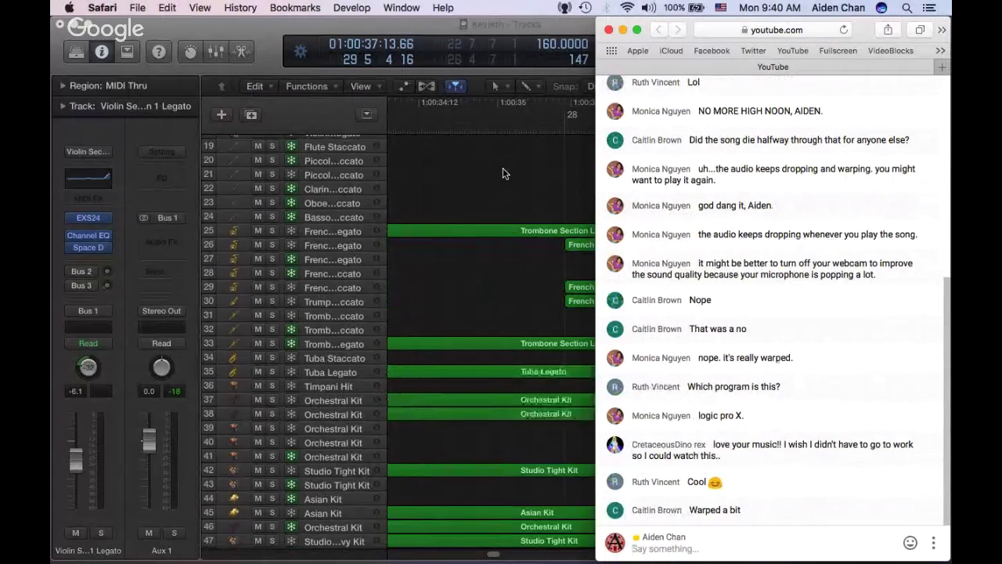
{"action": "key", "text": "super+Tab"}
{"action": "left_click_drag", "start_coordinate": [378, 282], "coordinate": [352, 286]}
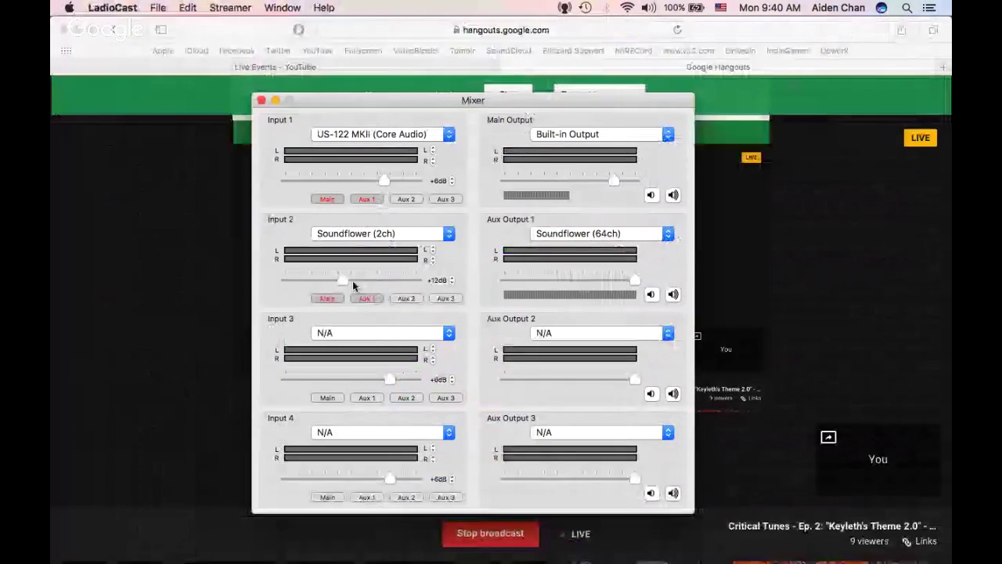
Return to Logic Pro X, play back the passage leading into bar 29 again, and read the live chat for viewers' reactions
{"action": "key", "text": "ctrl+Right"}
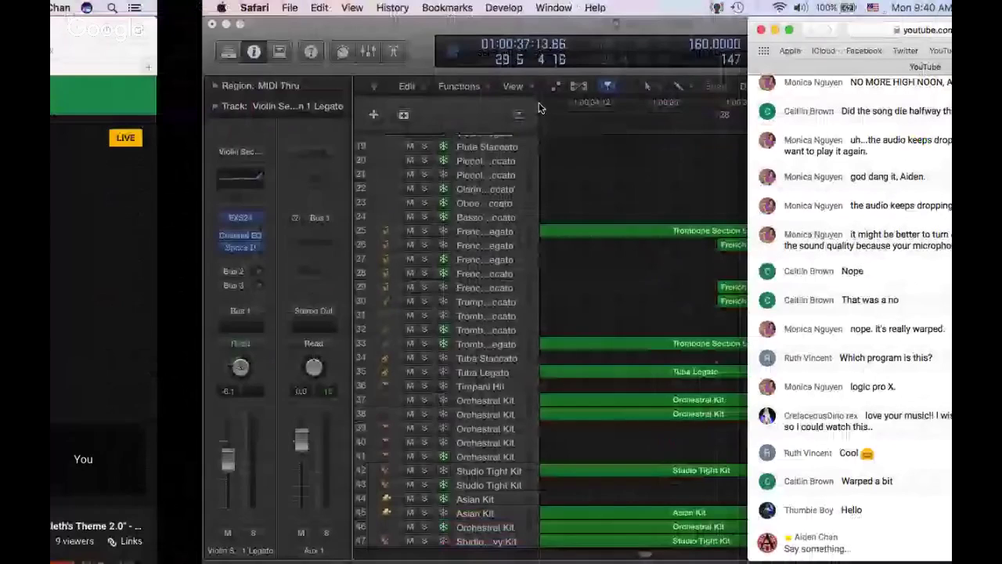
{"action": "left_click", "coordinate": [538, 107]}
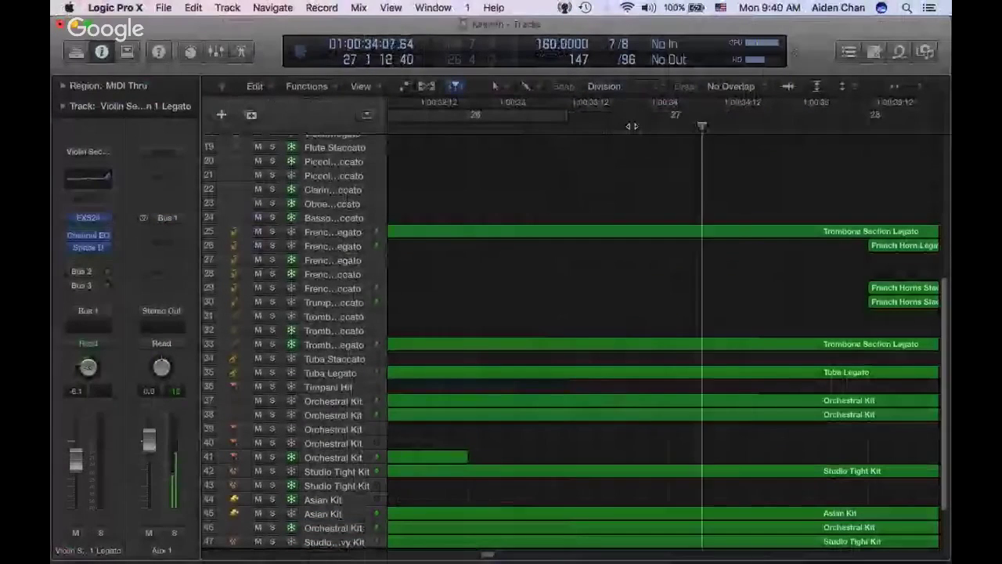
{"action": "key", "text": "XF86AudioRaiseVolume"}
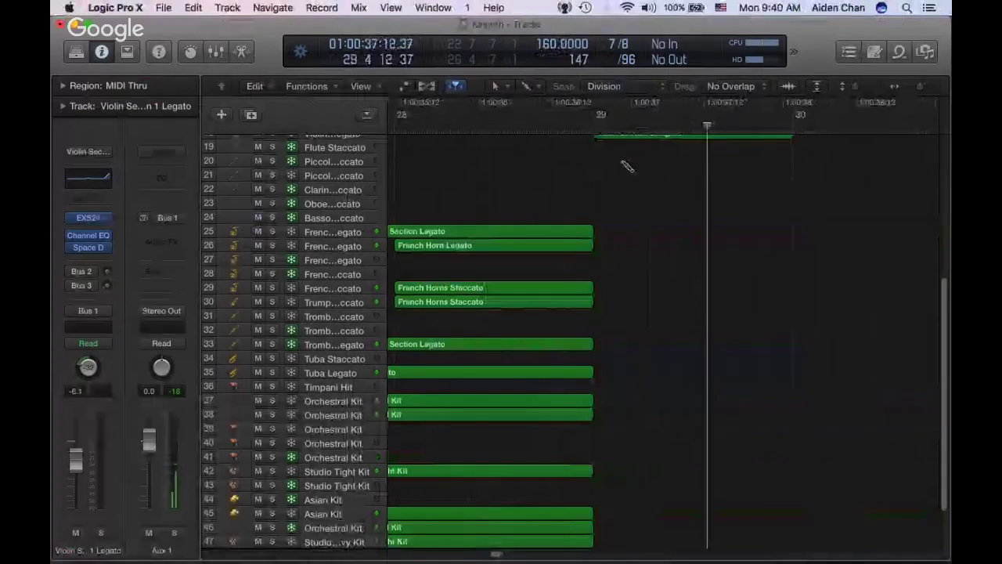
{"action": "key", "text": "super+Tab"}
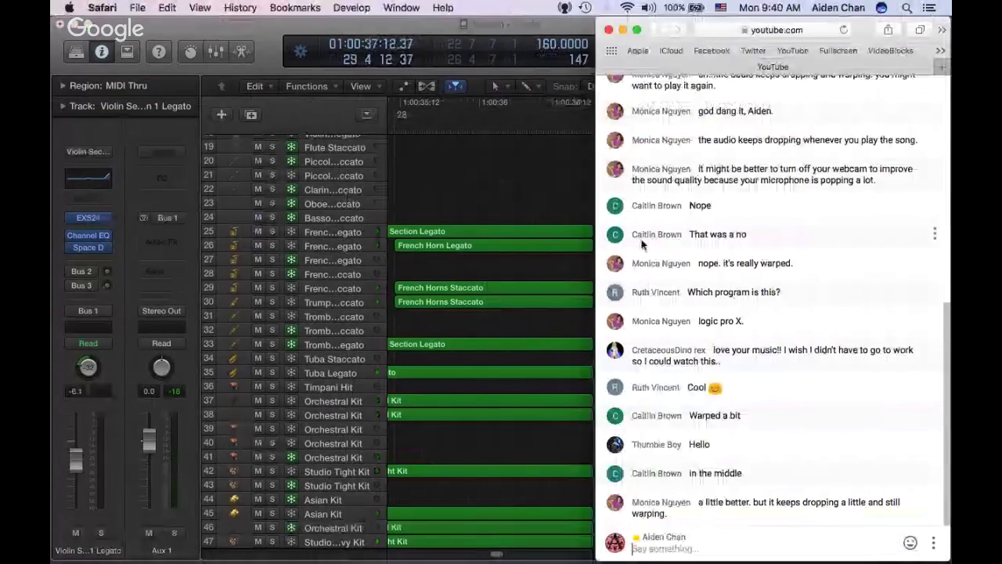
Switch to LadioCast, quit it, and relaunch it to bring its mixer back up
{"action": "mouse_move", "coordinate": [658, 540]}
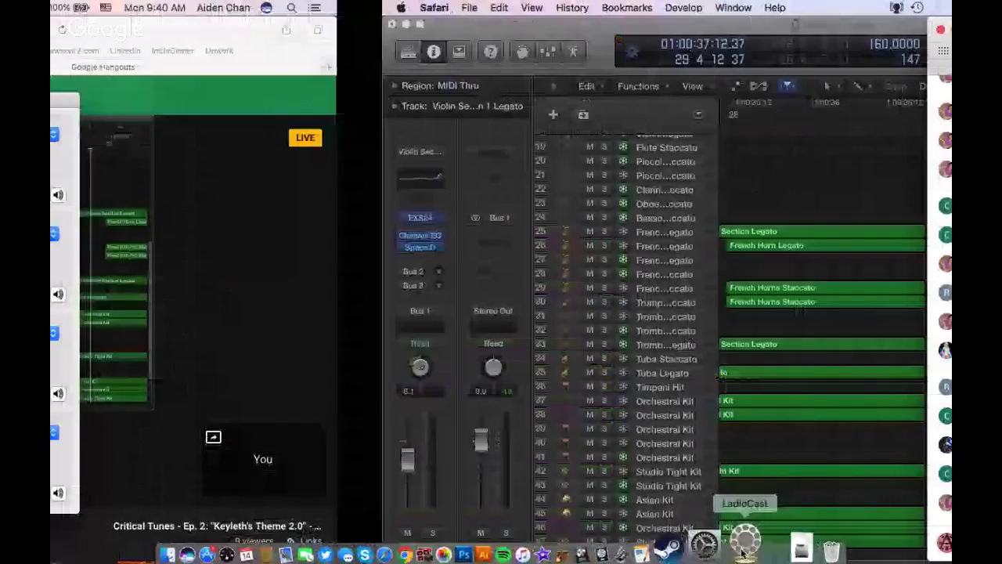
{"action": "left_click", "coordinate": [745, 539]}
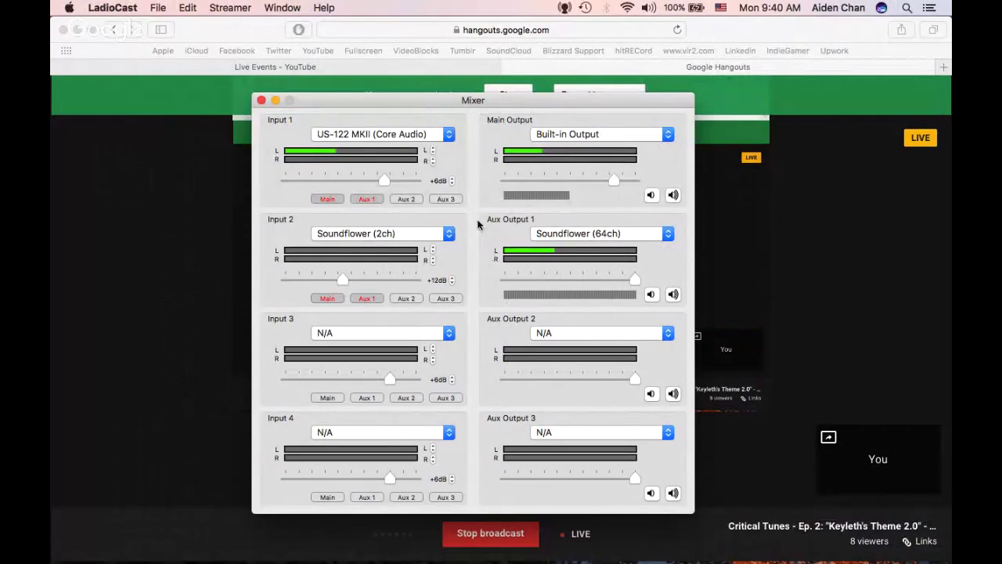
{"action": "left_click", "coordinate": [112, 8]}
{"action": "left_click", "coordinate": [483, 69]}
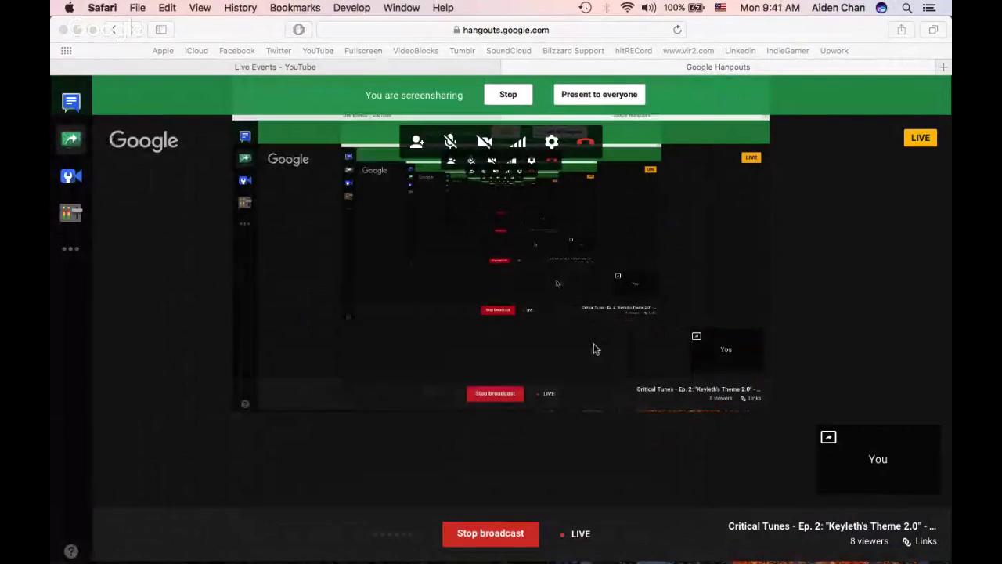
{"action": "key", "text": "super+Tab"}
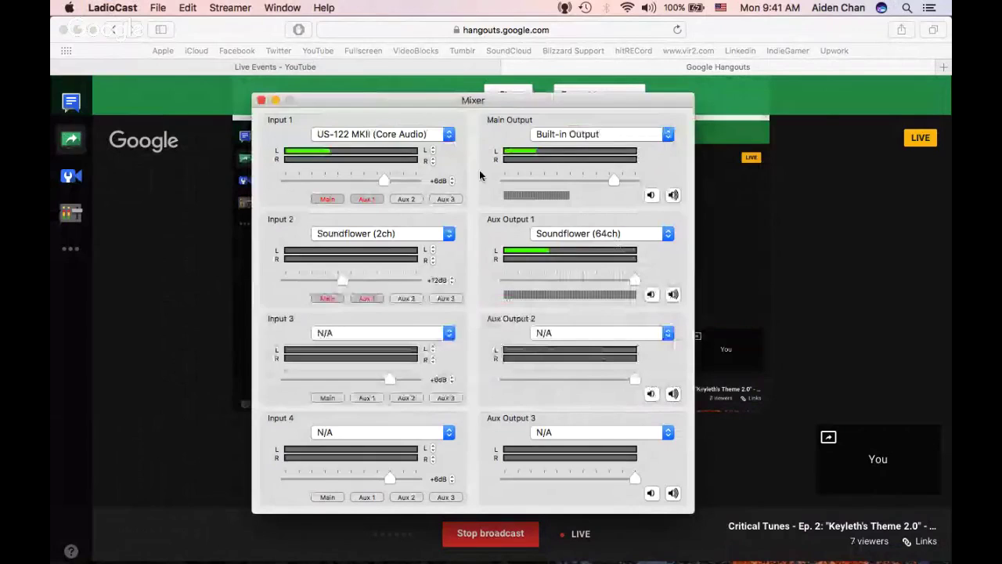
Switch to Logic Pro X, play back the passage from just before bar 27, and read the viewers' reactions in the live chat
{"action": "key", "text": "super+Tab"}
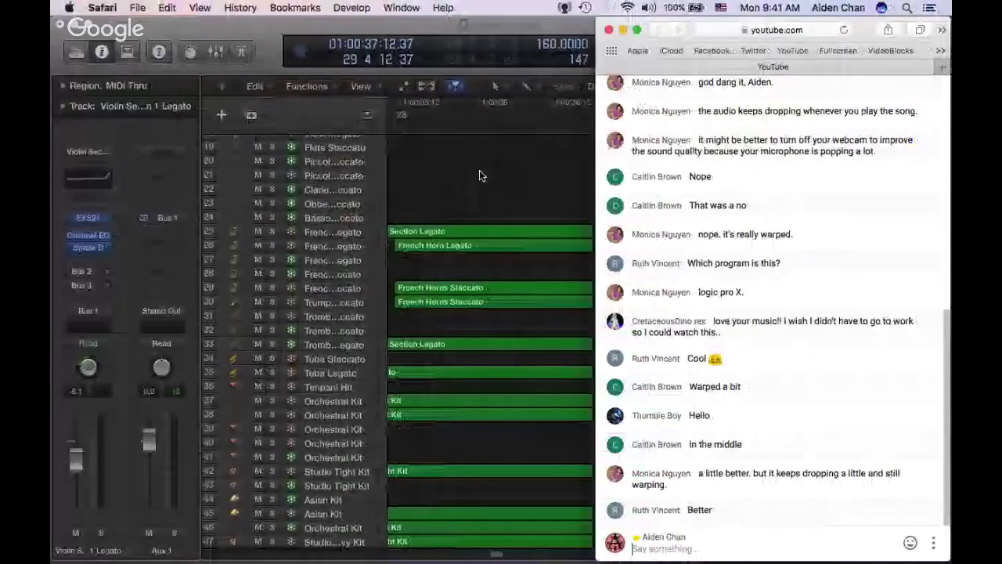
{"action": "left_click", "coordinate": [513, 175]}
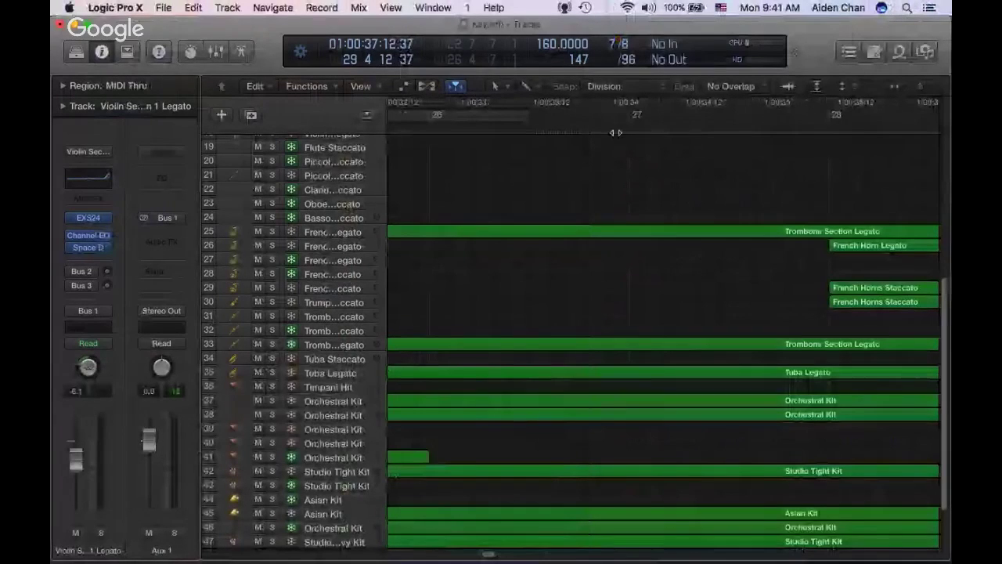
{"action": "scroll", "coordinate": [615, 132], "scroll_direction": "left", "scroll_amount": 2}
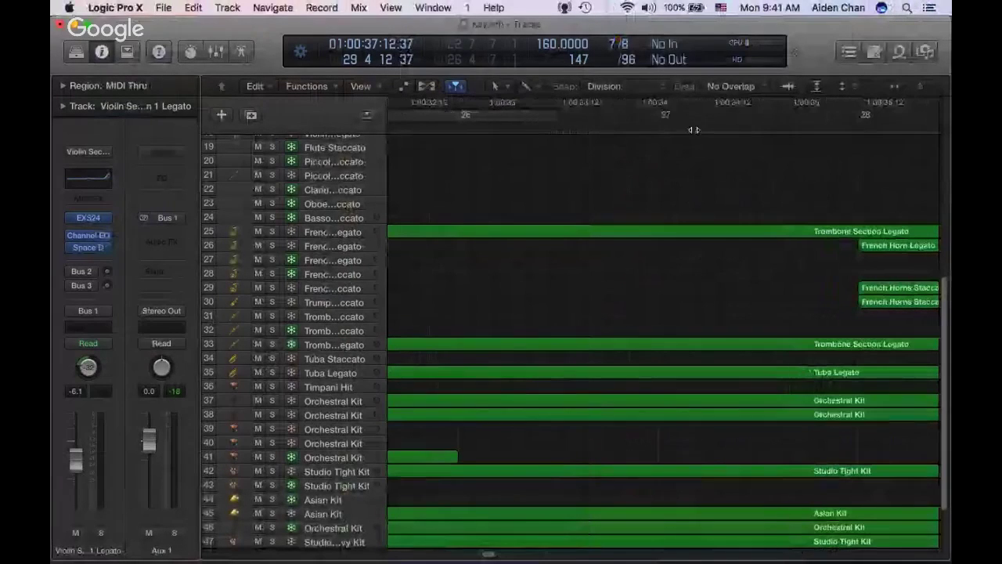
{"action": "left_click", "coordinate": [637, 127]}
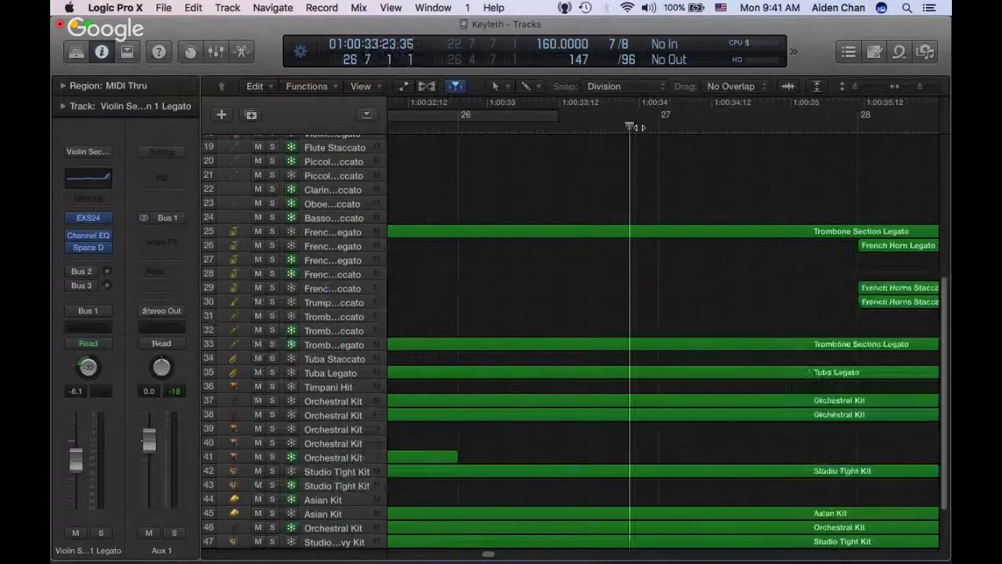
{"action": "key", "text": "space"}
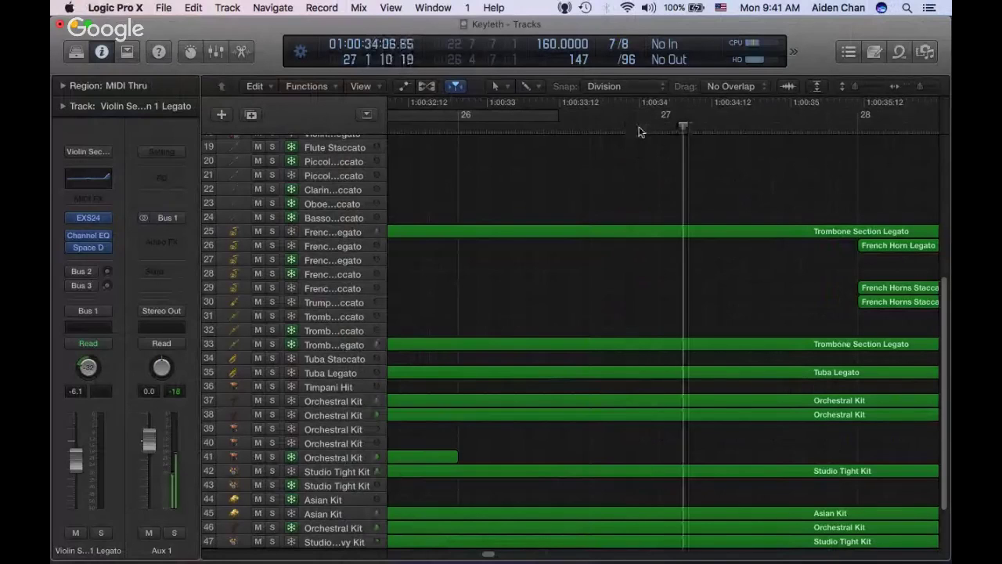
{"action": "key", "text": "super+Tab"}
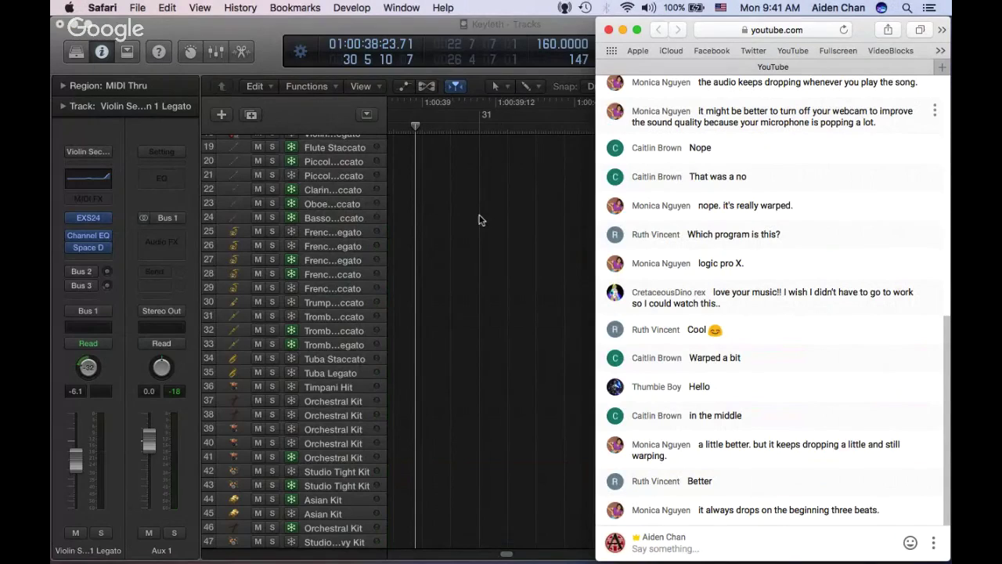
{"action": "left_click", "coordinate": [661, 229]}
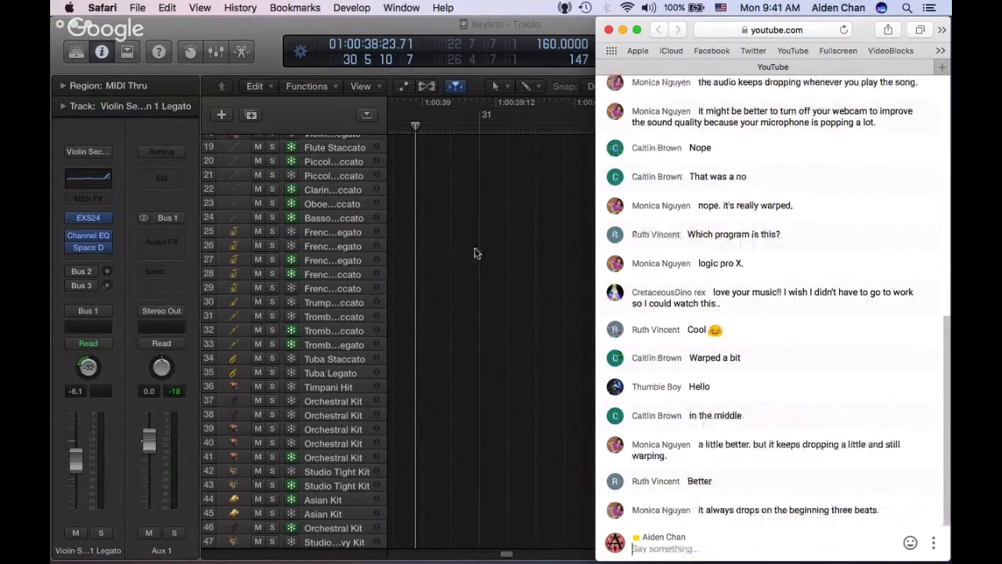
Return to the string tracks in Logic Pro X and move the playhead back to the start of the project
{"action": "left_click", "coordinate": [460, 246]}
{"action": "scroll", "coordinate": [460, 246], "scroll_direction": "left", "scroll_amount": 3}
{"action": "scroll", "coordinate": [459, 246], "scroll_direction": "up", "scroll_amount": 3}
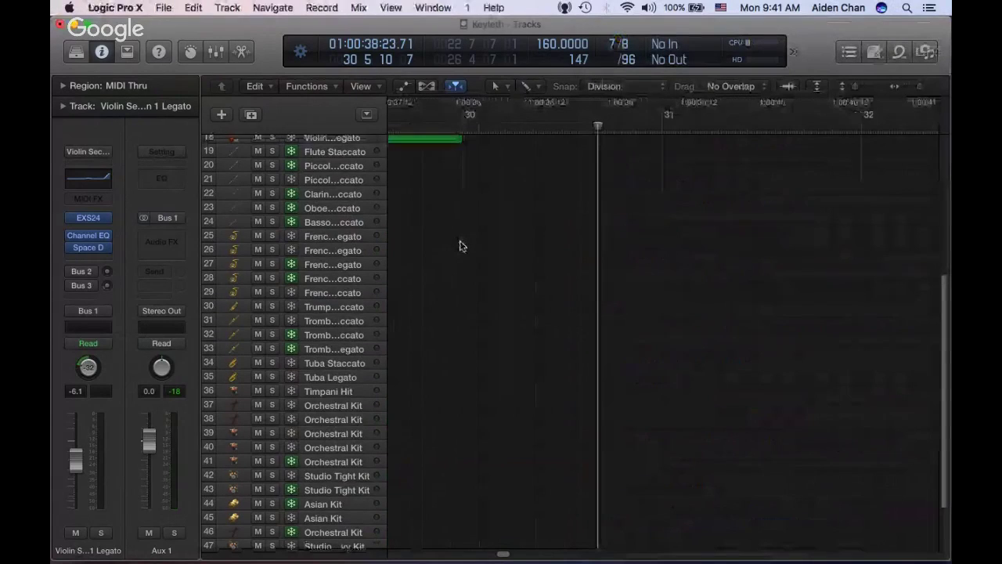
{"action": "scroll", "coordinate": [460, 246], "scroll_direction": "up", "scroll_amount": 3}
{"action": "scroll", "coordinate": [460, 246], "scroll_direction": "left", "scroll_amount": 1}
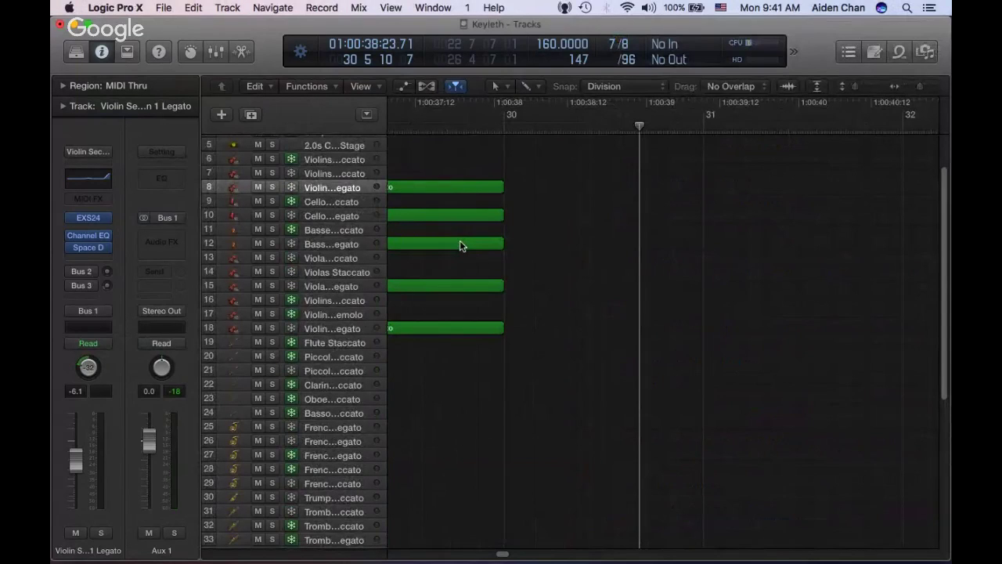
{"action": "key", "text": "Return"}
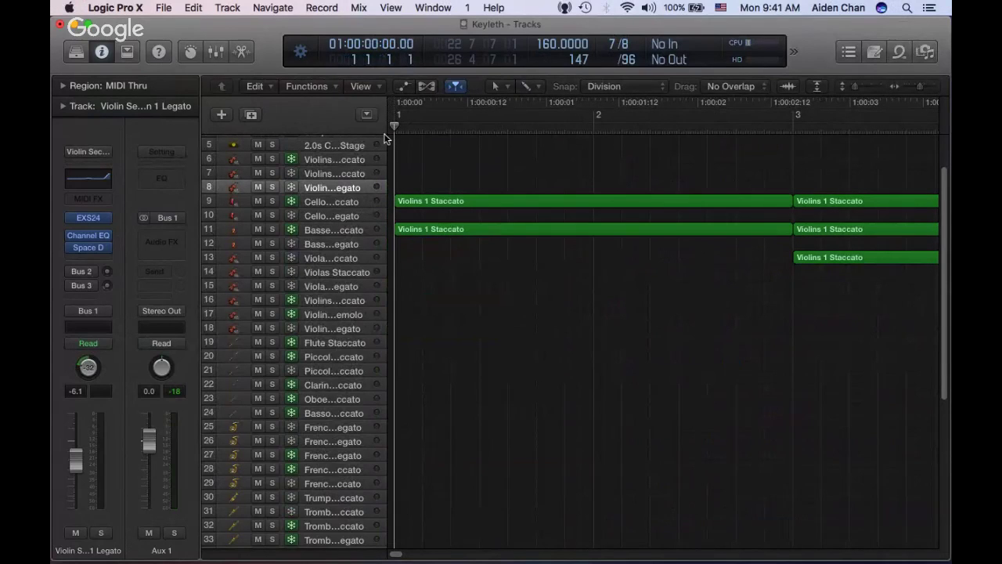
Check the viewers' feedback in the live chat and slightly raise the Input 2 Soundflower (2ch) level slider in LadioCast
{"action": "key", "text": "super+Tab"}
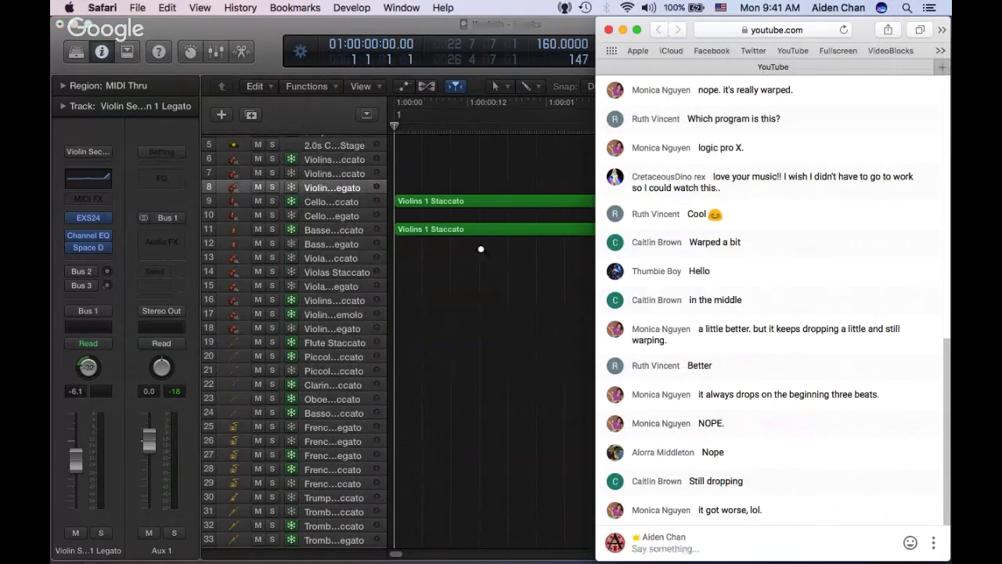
{"action": "key", "text": "super+Tab"}
{"action": "key", "text": "ctrl+Left"}
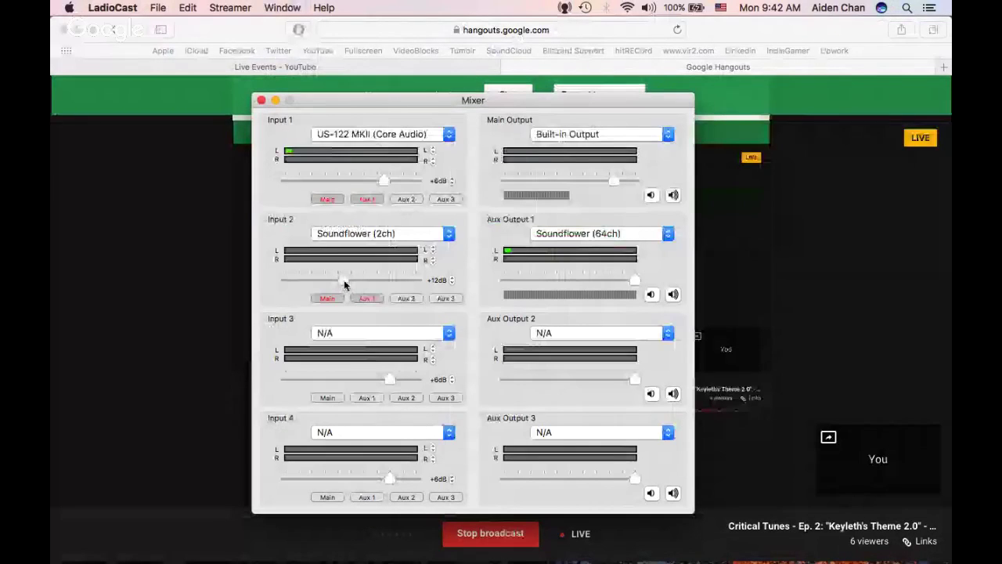
{"action": "left_click_drag", "start_coordinate": [343, 285], "coordinate": [352, 283]}
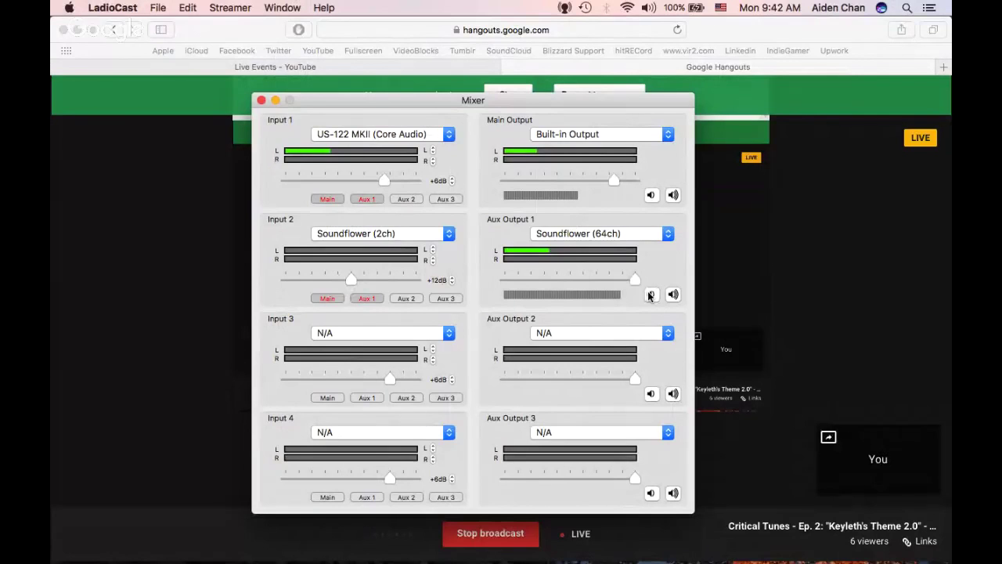
Play the Logic Pro X project from its start, checking the LadioCast levels and live chat, and dismiss the System Overload alert
{"action": "key", "text": "ctrl+Right"}
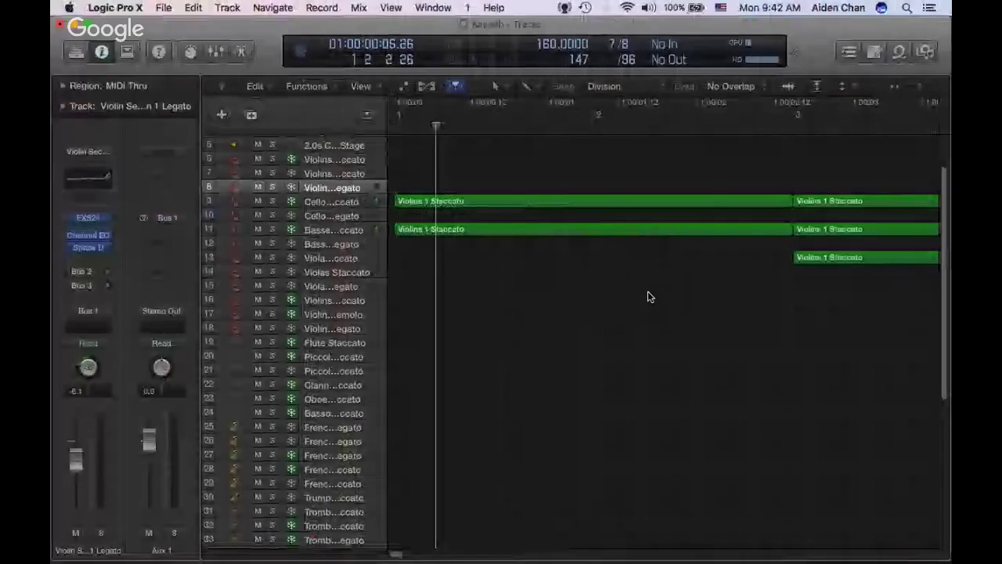
{"action": "key", "text": "ctrl+Left"}
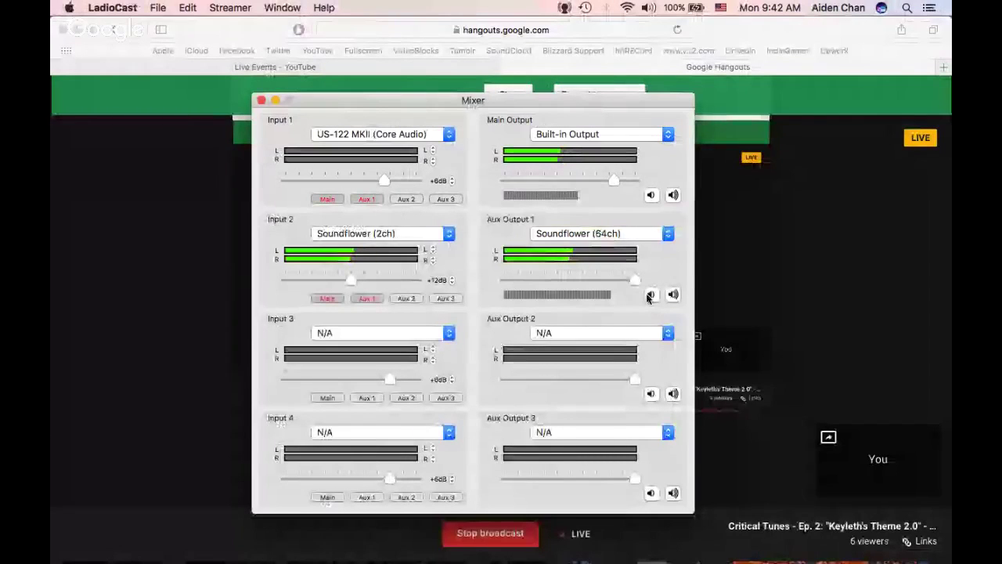
{"action": "left_click", "coordinate": [672, 195]}
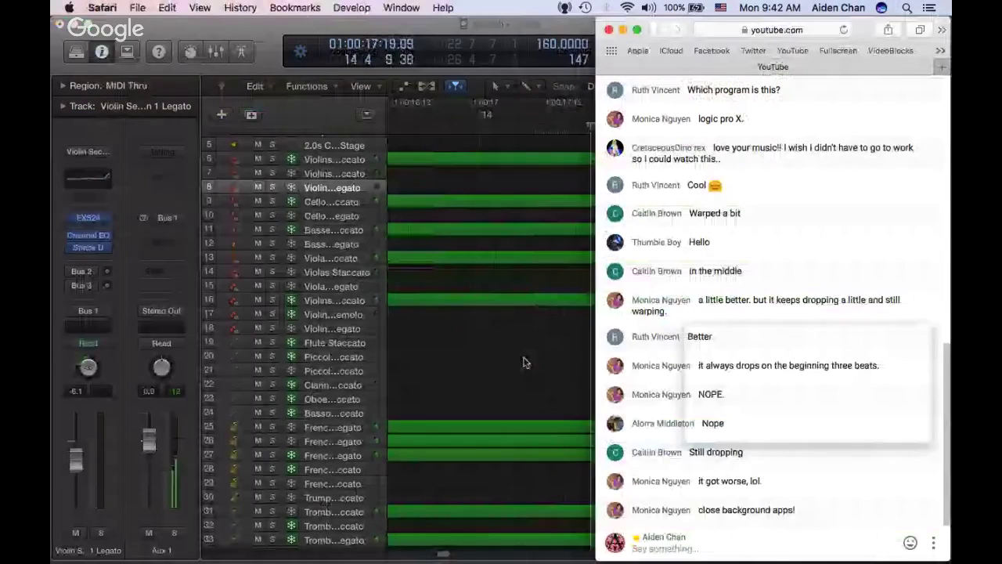
{"action": "left_click", "coordinate": [525, 362]}
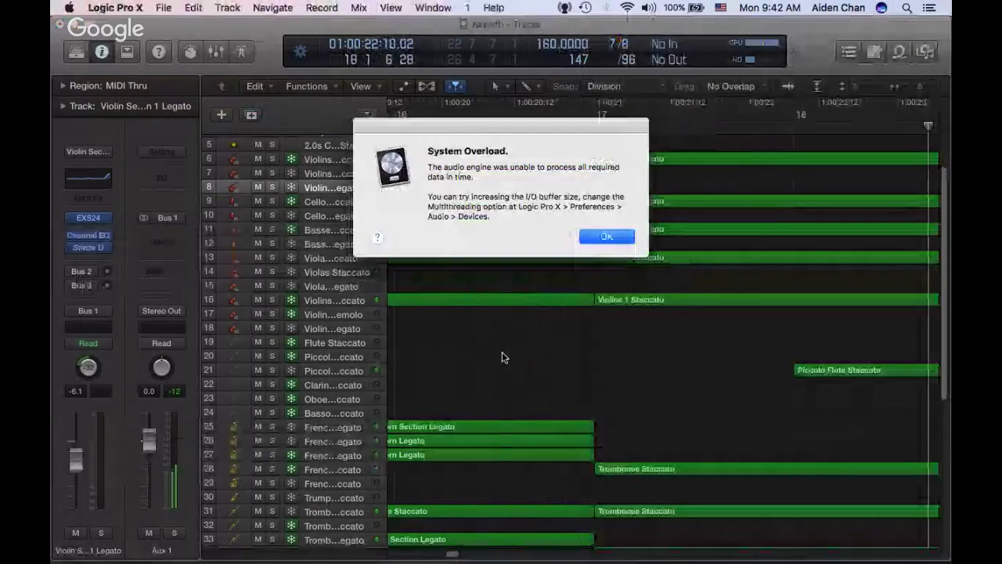
{"action": "key", "text": "Return"}
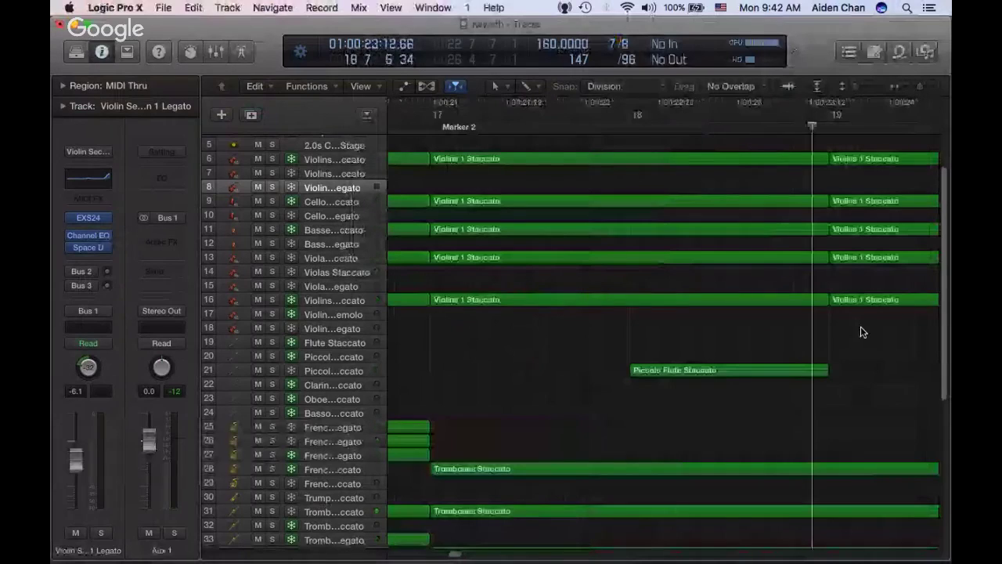
{"action": "scroll", "coordinate": [830, 321], "scroll_direction": "right", "scroll_amount": 10}
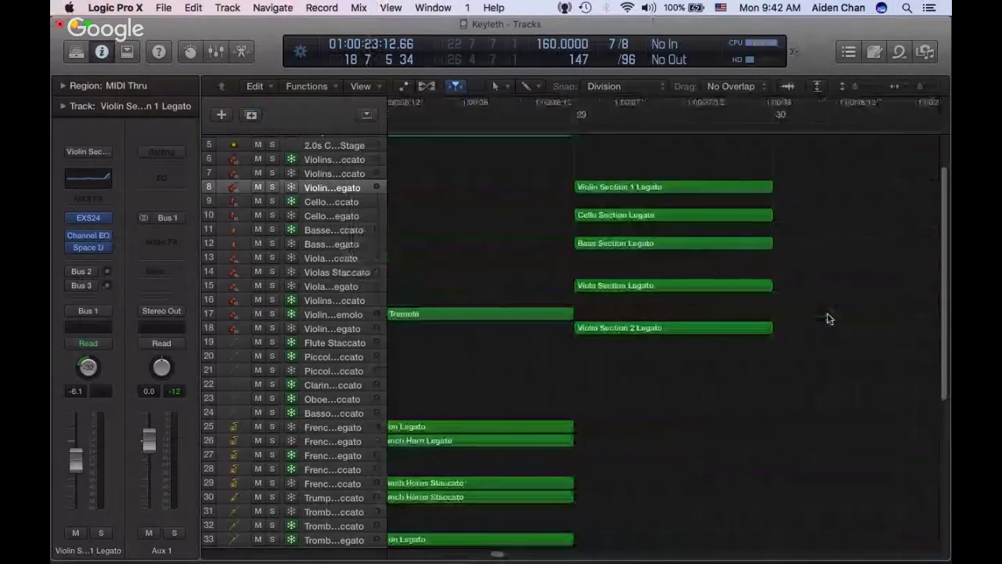
Read the viewers' feedback on the playback in the live chat and check the input and output levels in the LadioCast mixer
{"action": "key", "text": "super+Tab"}
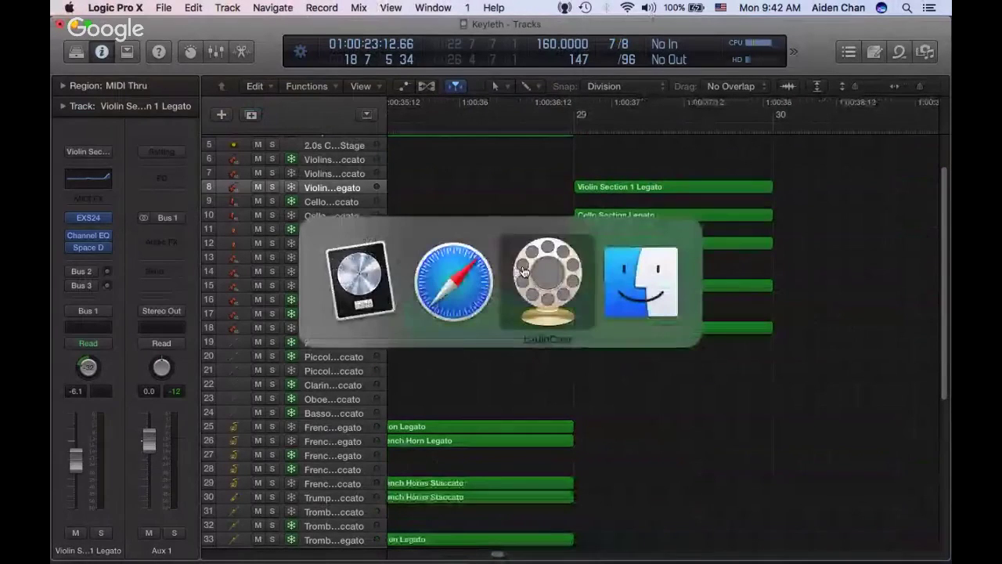
{"action": "left_click", "coordinate": [430, 274]}
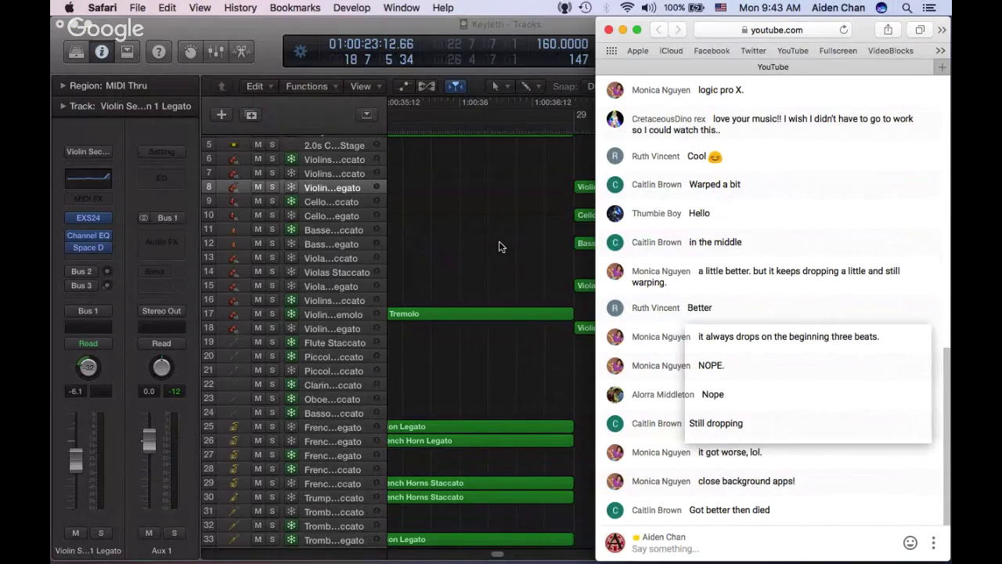
{"action": "key", "text": "ctrl+Left"}
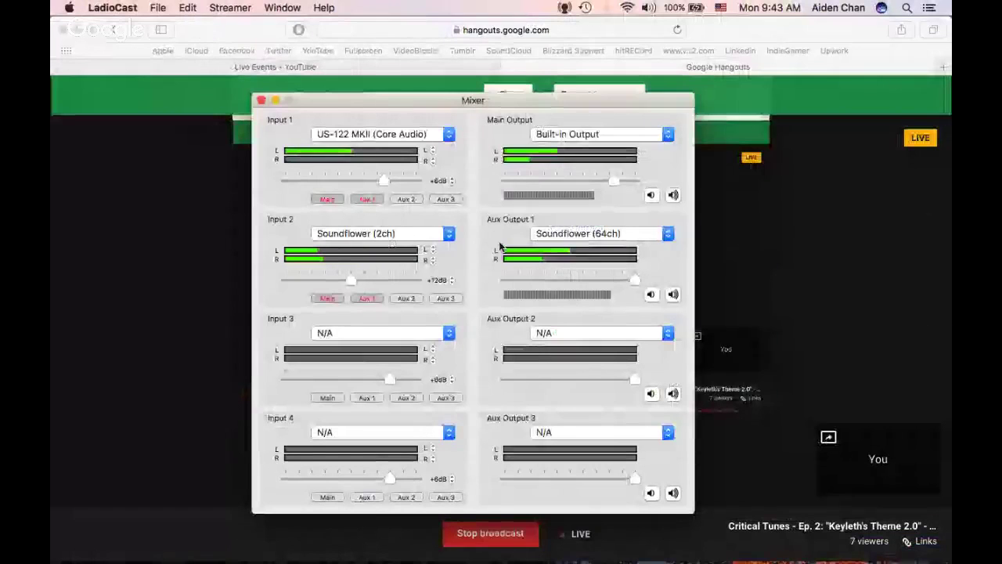
{"action": "key", "text": "ctrl+Right"}
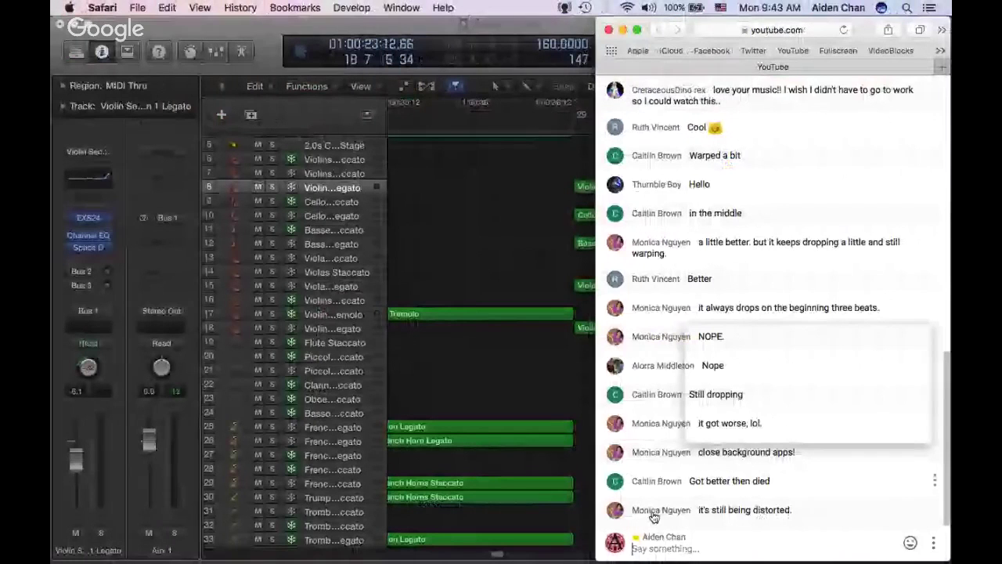
{"action": "left_click", "coordinate": [465, 251]}
{"action": "key", "text": "super+Tab"}
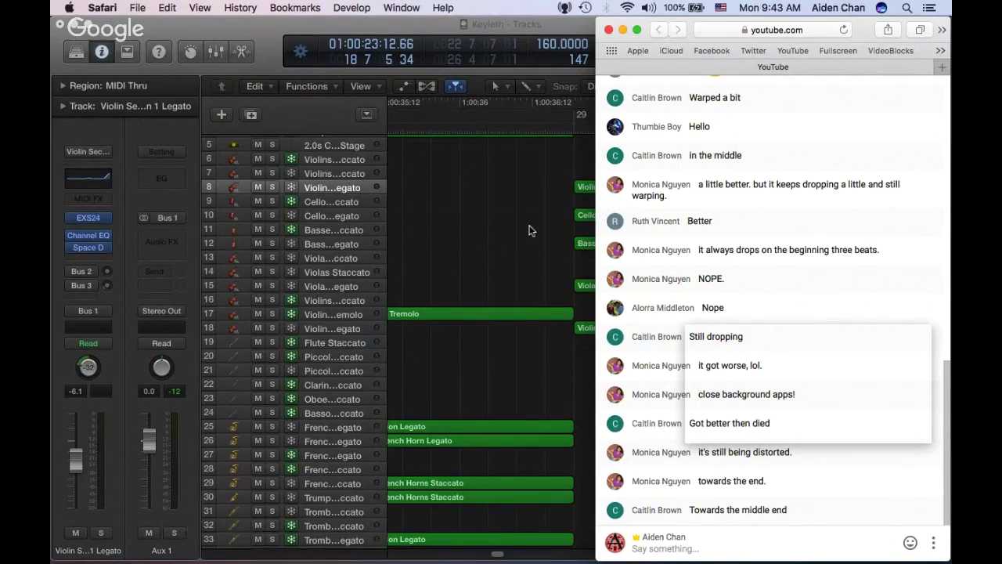
Alternate between the legato string regions at bar 29 in Logic Pro X and the live chat to read further comments
{"action": "left_click", "coordinate": [529, 230]}
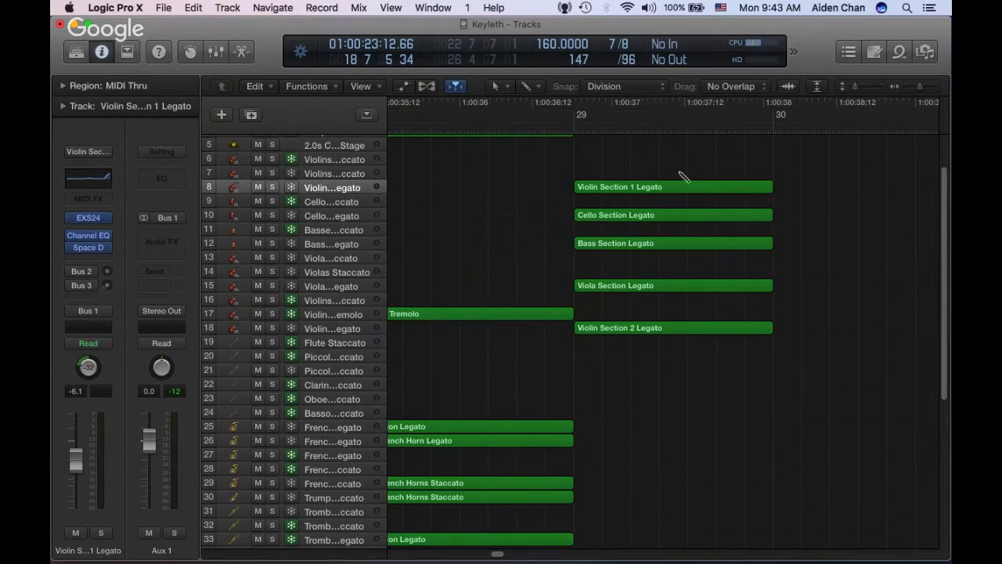
{"action": "key", "text": "super+Tab"}
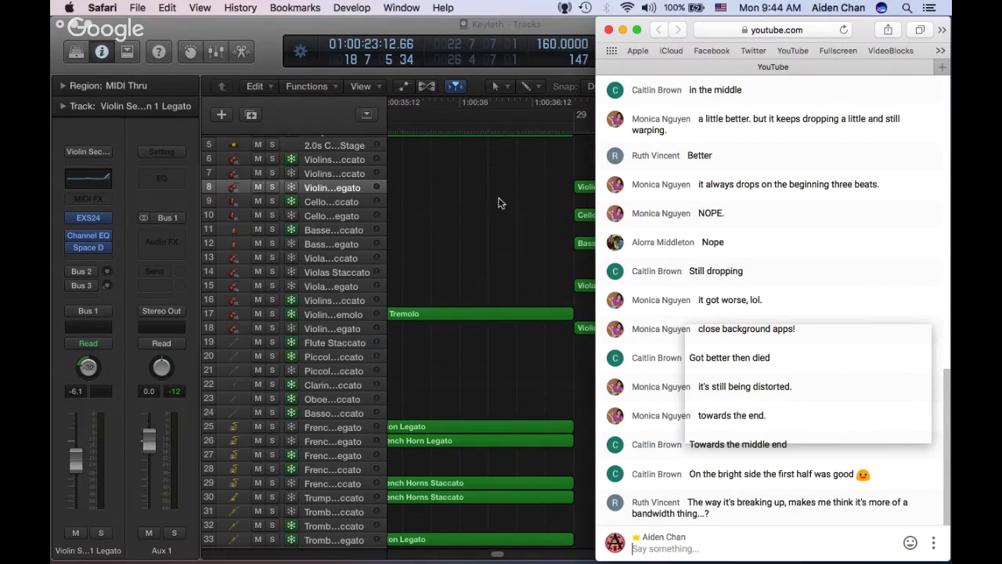
{"action": "left_click", "coordinate": [498, 203]}
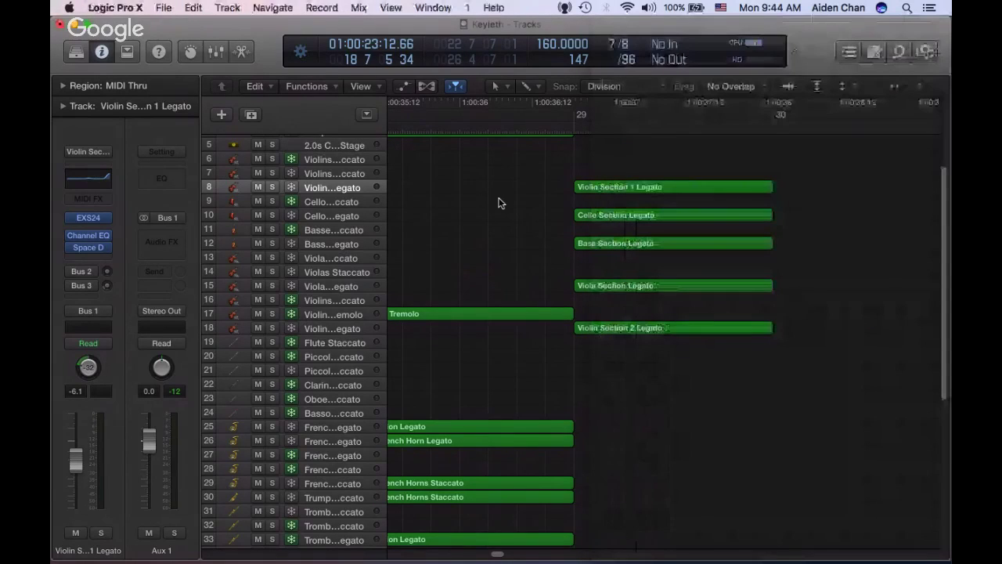
{"action": "key", "text": "super+Tab"}
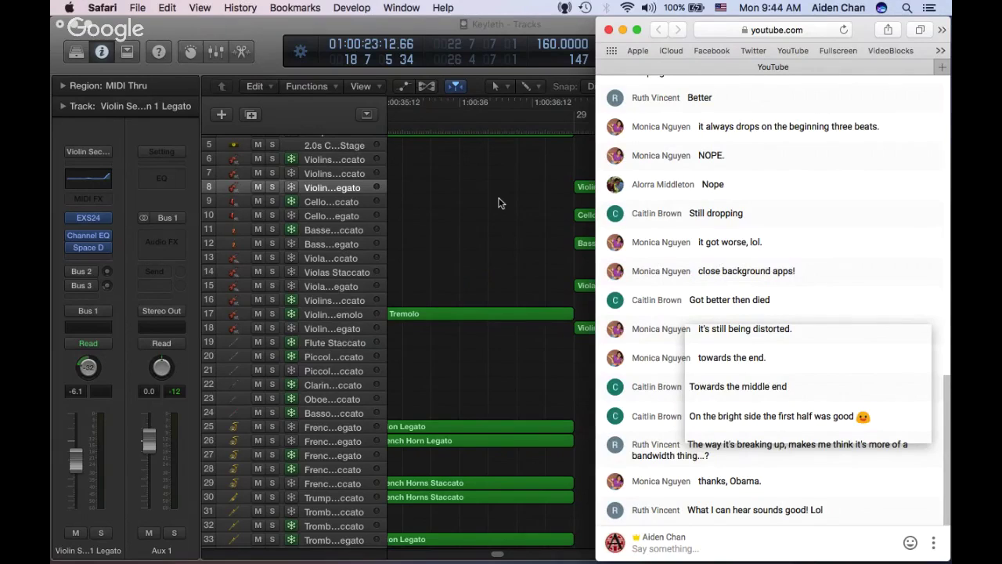
{"action": "left_click", "coordinate": [498, 202]}
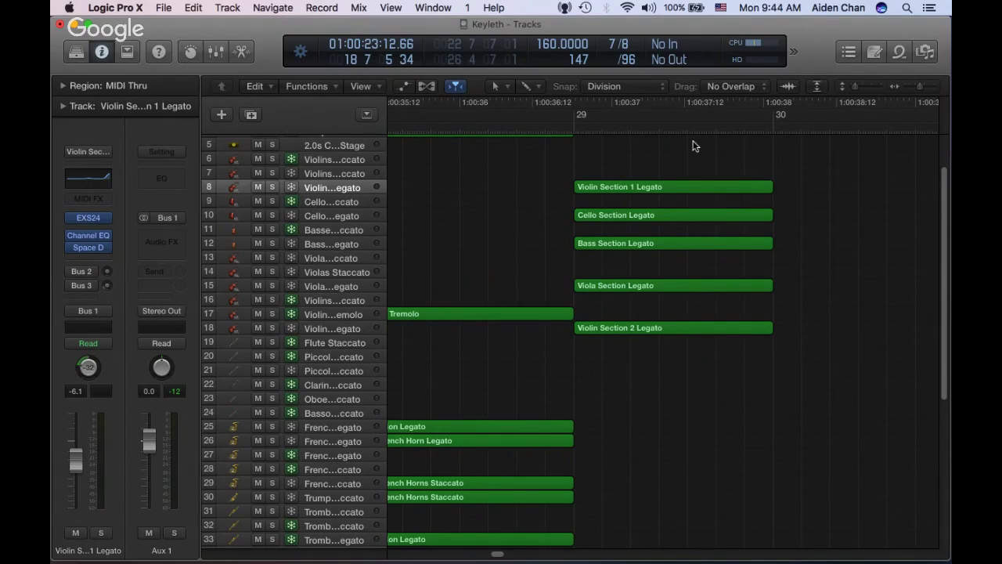
Play back the brass and percussion passage from just before bar 27 into the legato string regions at bar 29
{"action": "left_click_drag", "start_coordinate": [690, 147], "coordinate": [795, 155]}
{"action": "scroll", "coordinate": [679, 169], "scroll_direction": "left", "scroll_amount": 5}
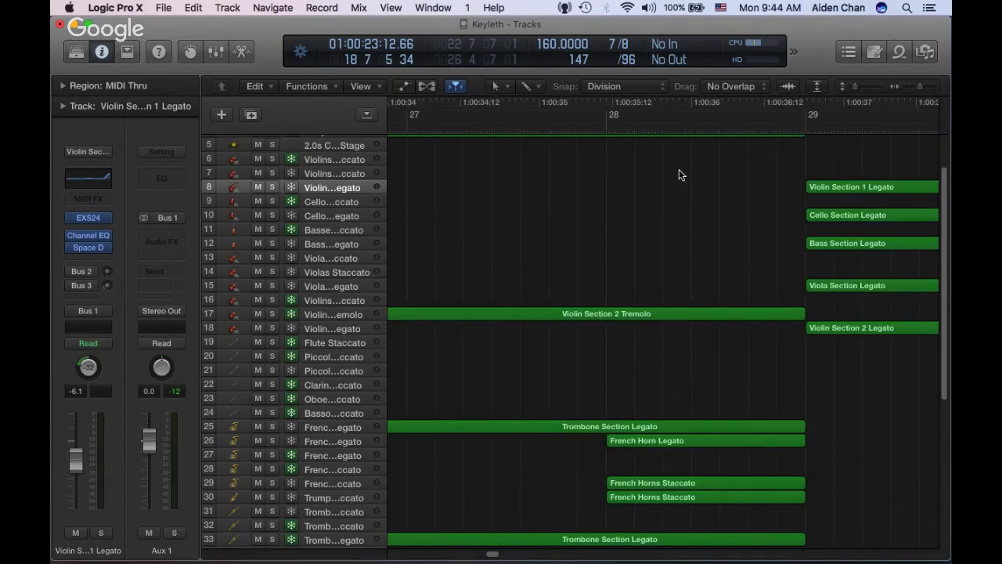
{"action": "scroll", "coordinate": [679, 169], "scroll_direction": "down", "scroll_amount": 3}
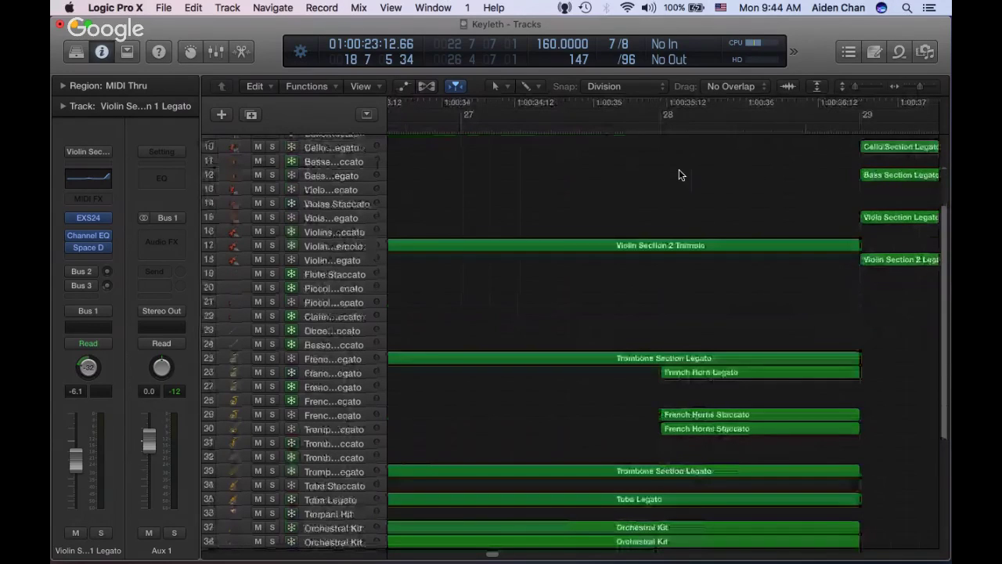
{"action": "scroll", "coordinate": [679, 169], "scroll_direction": "down", "scroll_amount": 5}
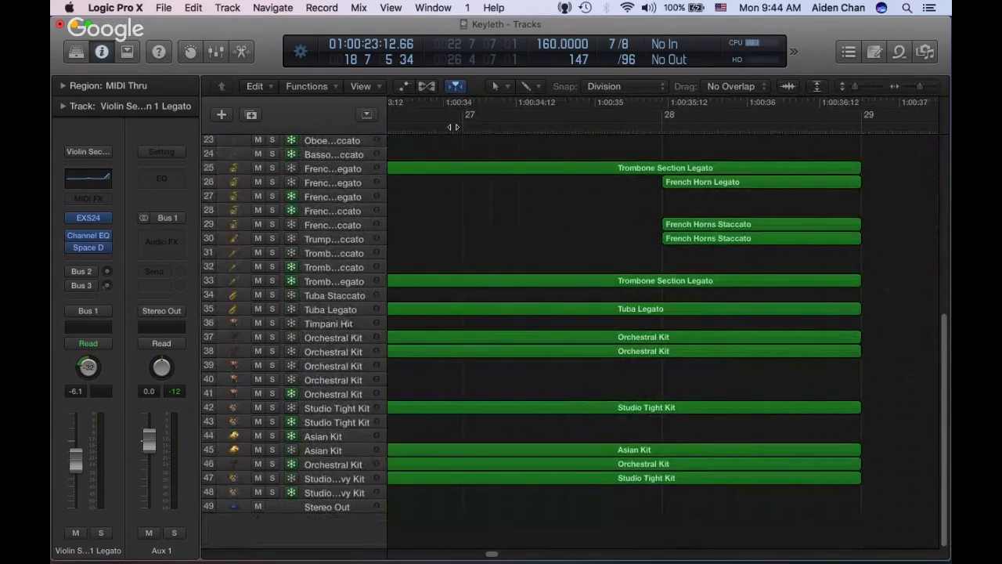
{"action": "left_click", "coordinate": [454, 127]}
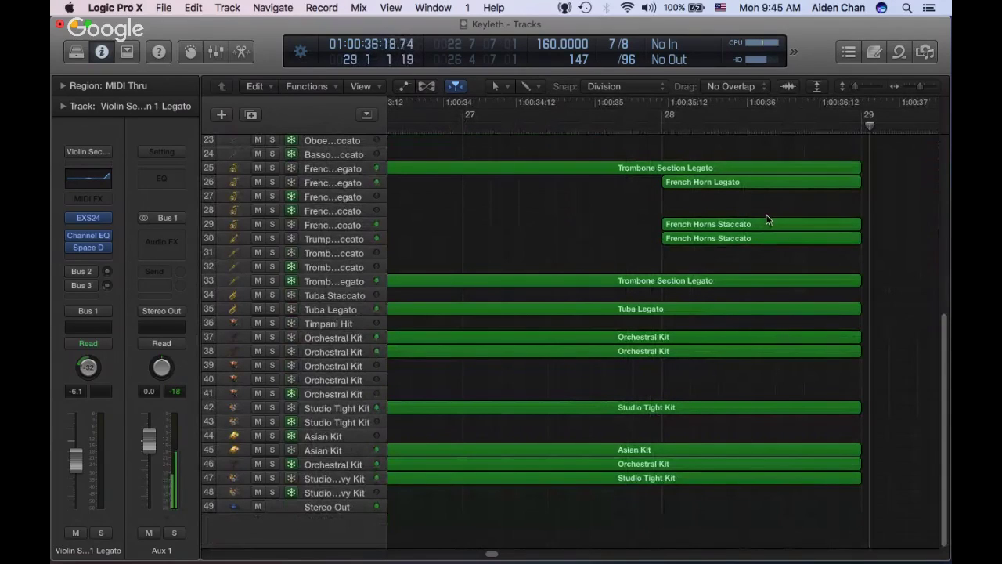
{"action": "scroll", "coordinate": [593, 210], "scroll_direction": "up", "scroll_amount": 10}
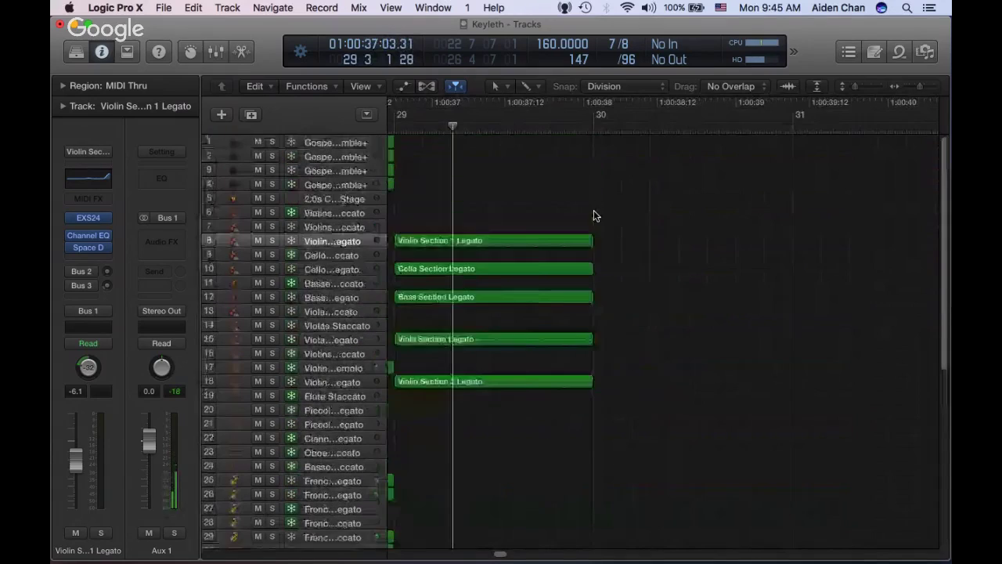
{"action": "scroll", "coordinate": [548, 235], "scroll_direction": "left", "scroll_amount": 3}
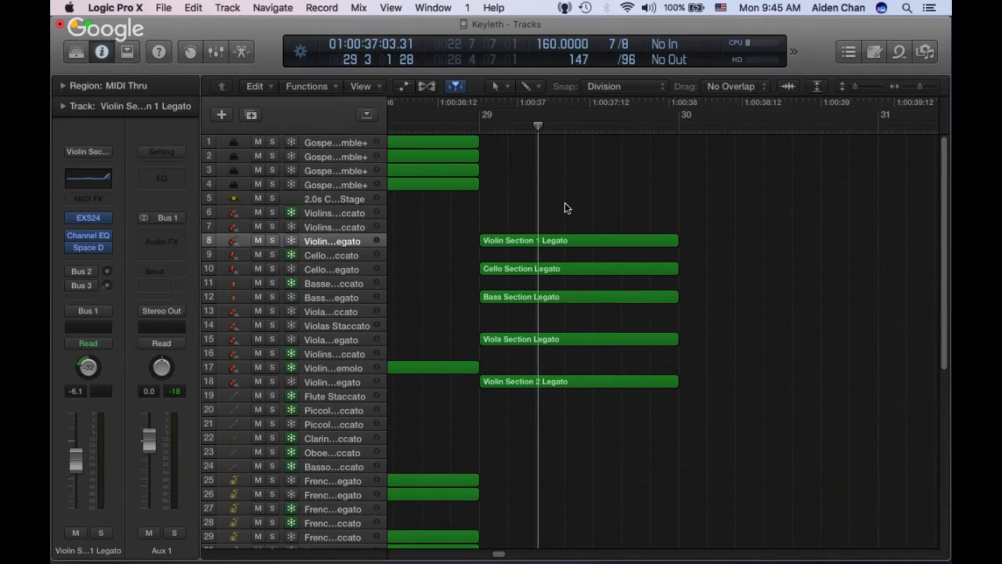
Open the Violin Section 1 Legato region at bar 29 in the Piano Roll, showing the region from its start
{"action": "left_click", "coordinate": [573, 242]}
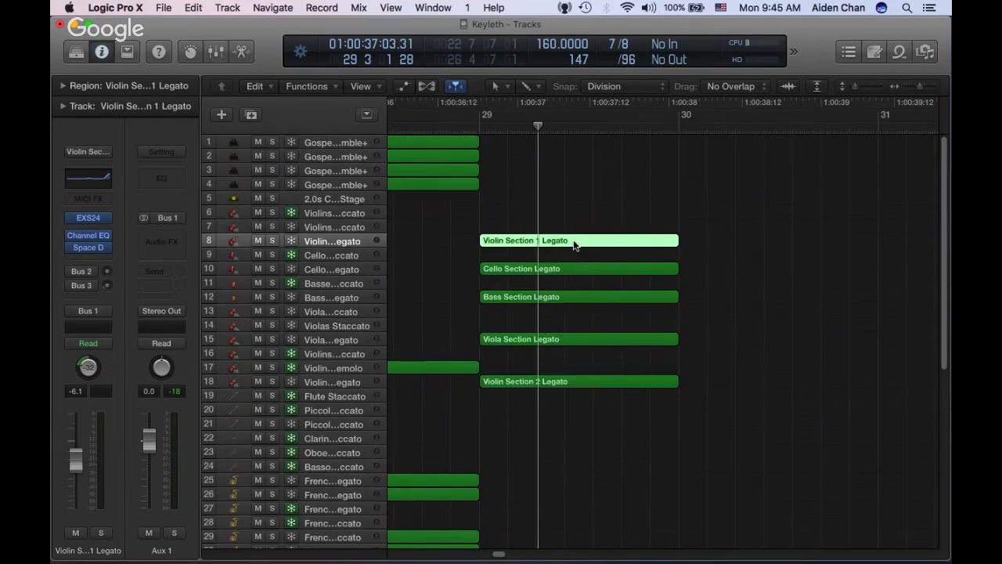
{"action": "double_click", "coordinate": [573, 242]}
{"action": "scroll", "coordinate": [650, 344], "scroll_direction": "up", "scroll_amount": 6}
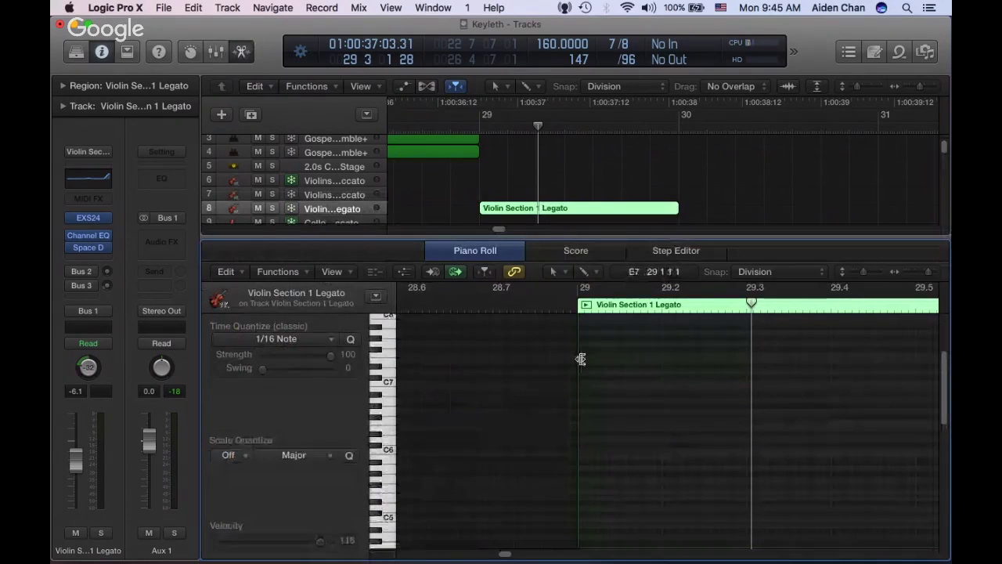
{"action": "scroll", "coordinate": [586, 362], "scroll_direction": "right", "scroll_amount": 5}
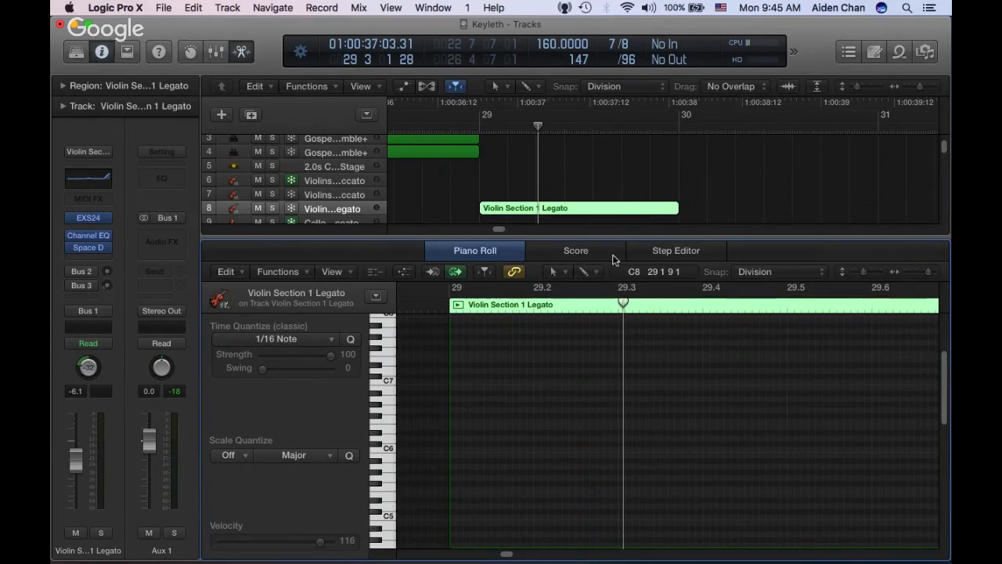
Switch to the YouTube live chat in Safari, read the latest viewer comments, and return to Logic Pro X
{"action": "key", "text": "super+Tab"}
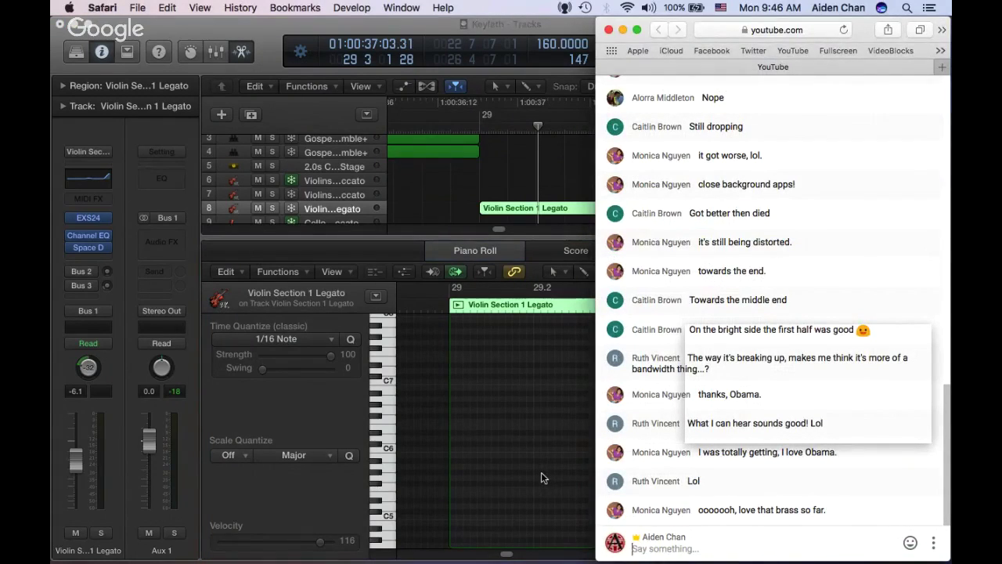
{"action": "key", "text": "super+Tab"}
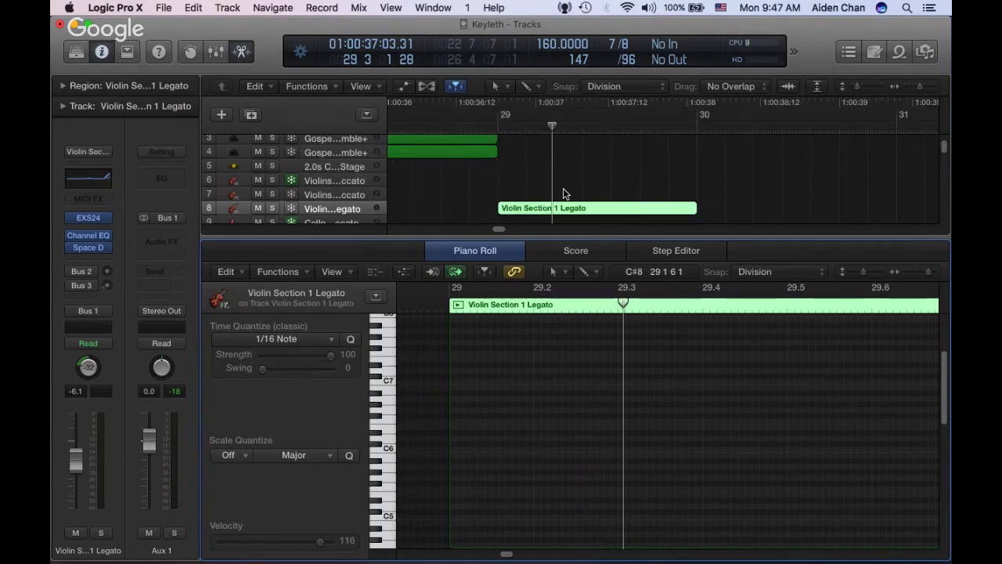
Draw a C6 note four beats long at the start of bar 29, followed by a B5 from beat 5 to bar 30
{"action": "scroll", "coordinate": [563, 188], "scroll_direction": "down", "scroll_amount": 5}
{"action": "scroll", "coordinate": [563, 188], "scroll_direction": "left", "scroll_amount": 2}
{"action": "scroll", "coordinate": [563, 188], "scroll_direction": "up", "scroll_amount": 5}
{"action": "scroll", "coordinate": [563, 188], "scroll_direction": "down", "scroll_amount": 2}
{"action": "scroll", "coordinate": [563, 188], "scroll_direction": "right", "scroll_amount": 1}
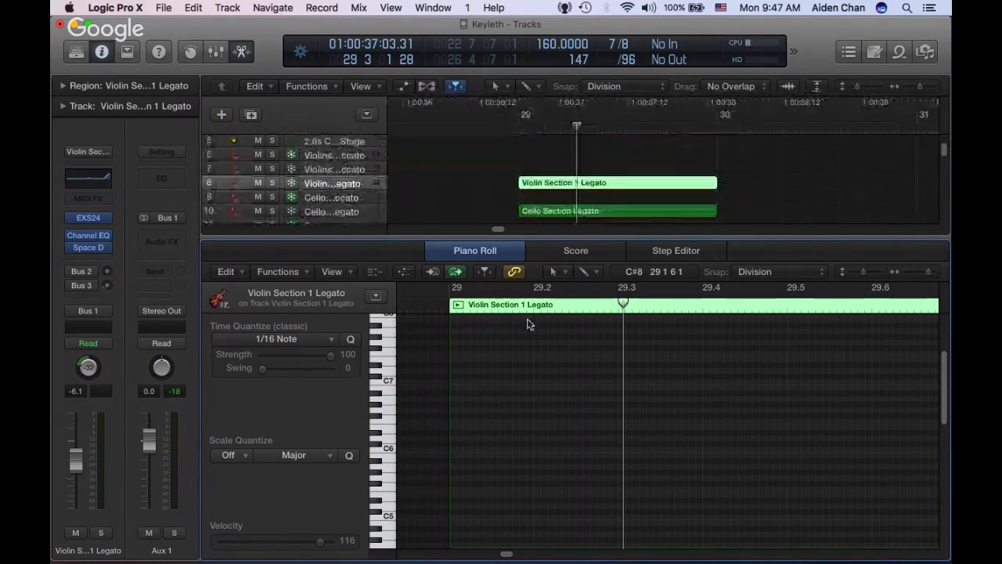
{"action": "left_click", "coordinate": [454, 383]}
{"action": "left_click_drag", "start_coordinate": [467, 388], "coordinate": [629, 466]}
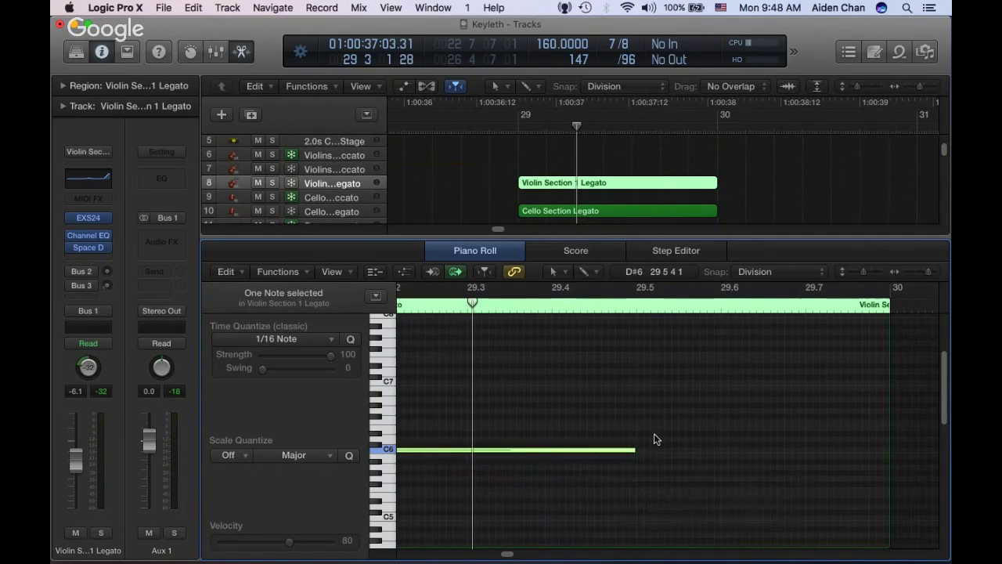
{"action": "scroll", "coordinate": [633, 165], "scroll_direction": "down", "scroll_amount": 1}
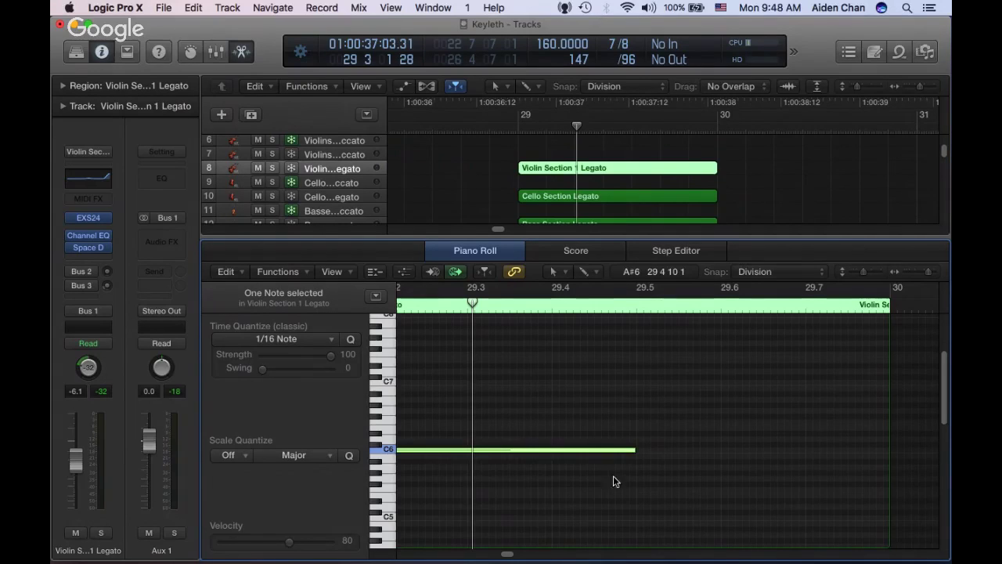
{"action": "mouse_move", "coordinate": [603, 454]}
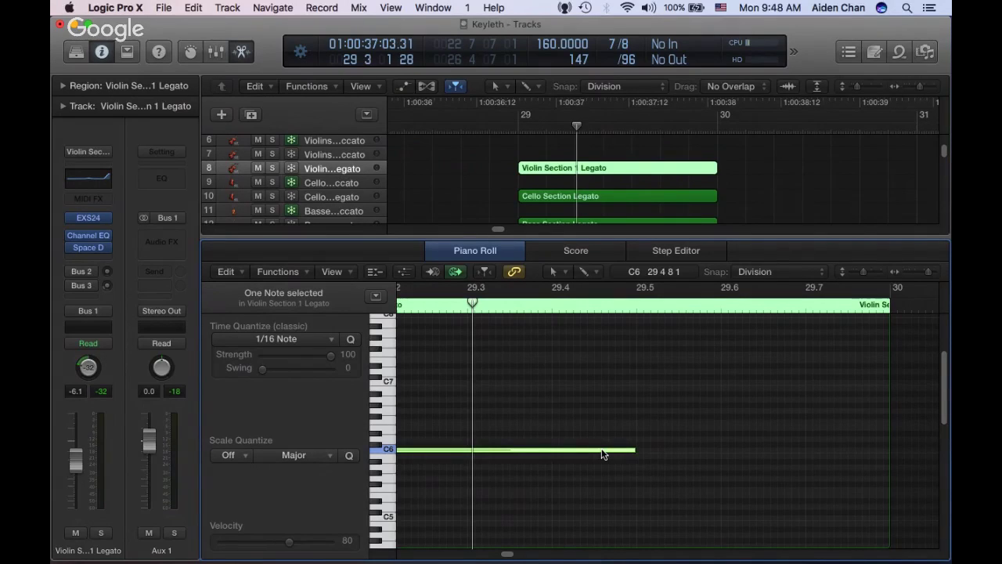
{"action": "left_click", "coordinate": [603, 454]}
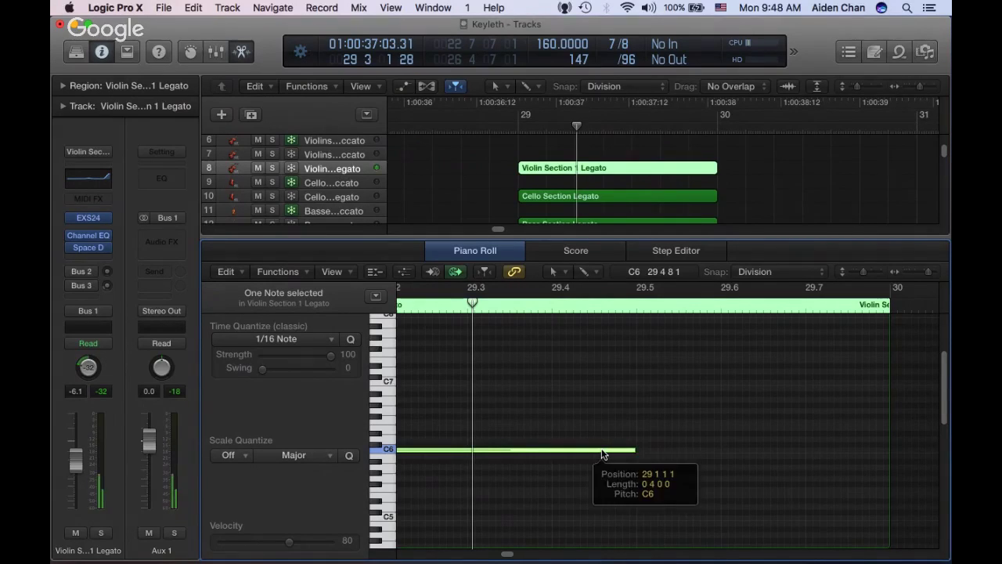
{"action": "left_click_drag", "start_coordinate": [642, 456], "coordinate": [560, 456]}
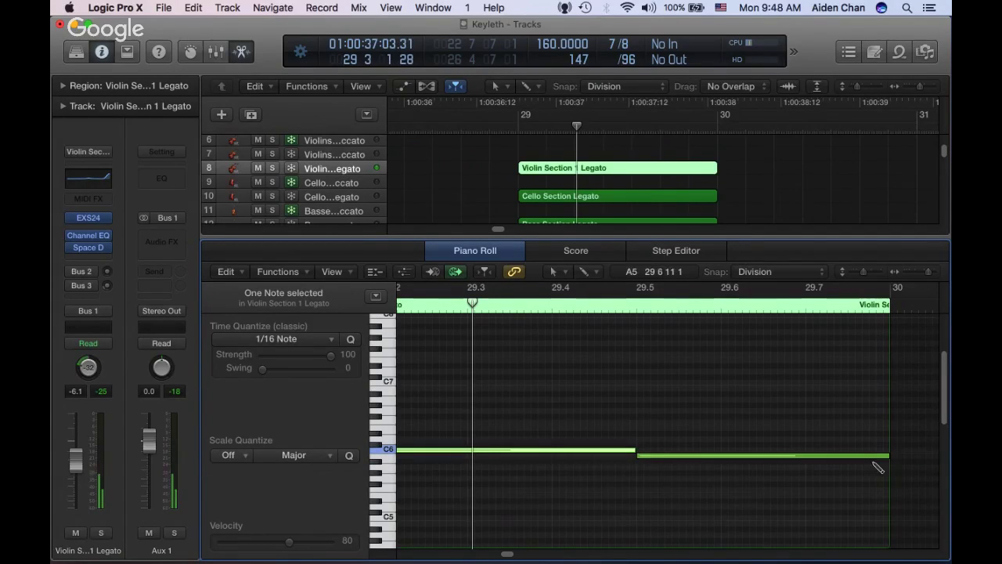
Continue the descending violin line in bar 30 with an A5 on beat 1 and a G5 on beat 5
{"action": "left_click", "coordinate": [893, 467]}
{"action": "scroll", "coordinate": [636, 471], "scroll_direction": "right", "scroll_amount": 10}
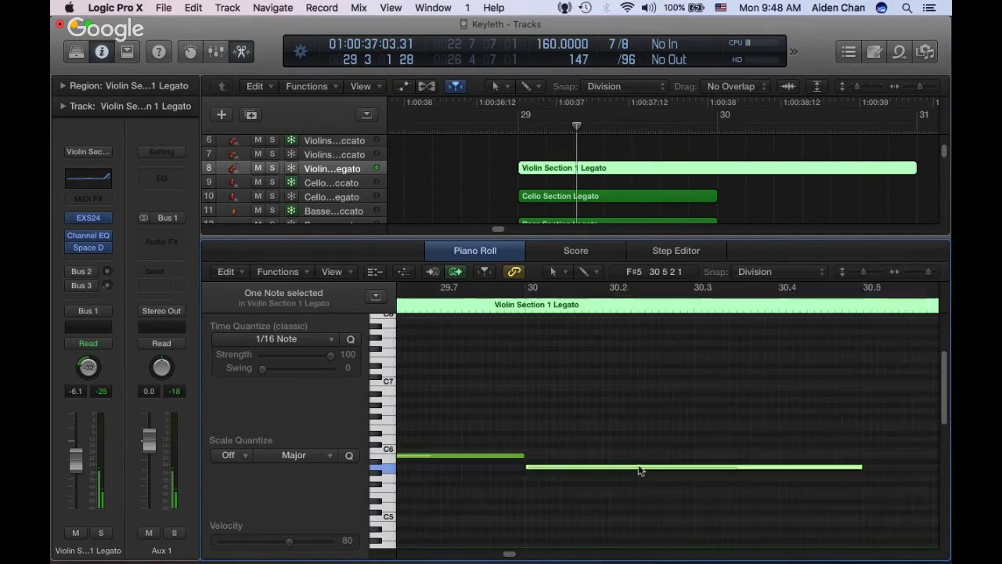
{"action": "scroll", "coordinate": [510, 465], "scroll_direction": "left", "scroll_amount": 3}
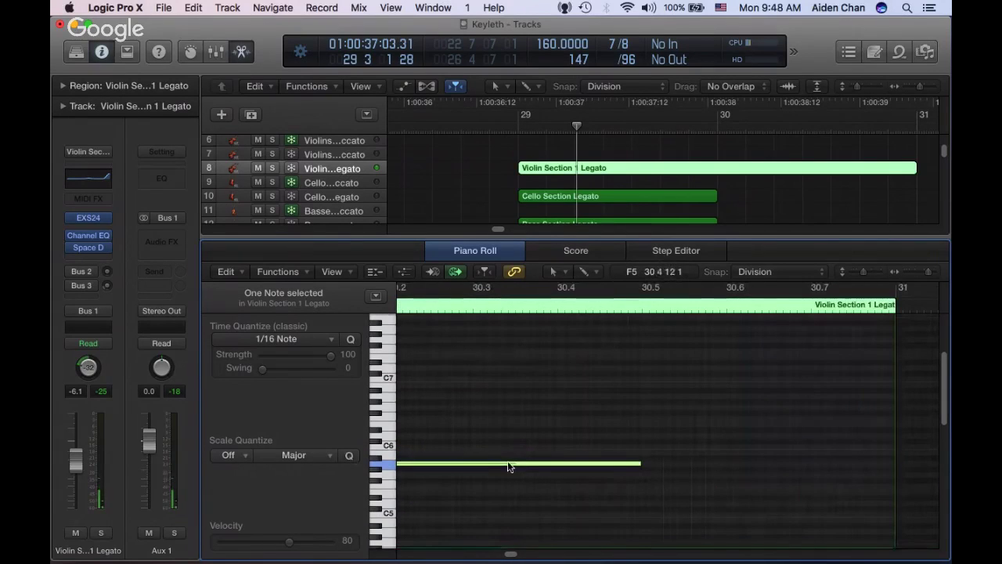
{"action": "scroll", "coordinate": [528, 460], "scroll_direction": "left", "scroll_amount": 3}
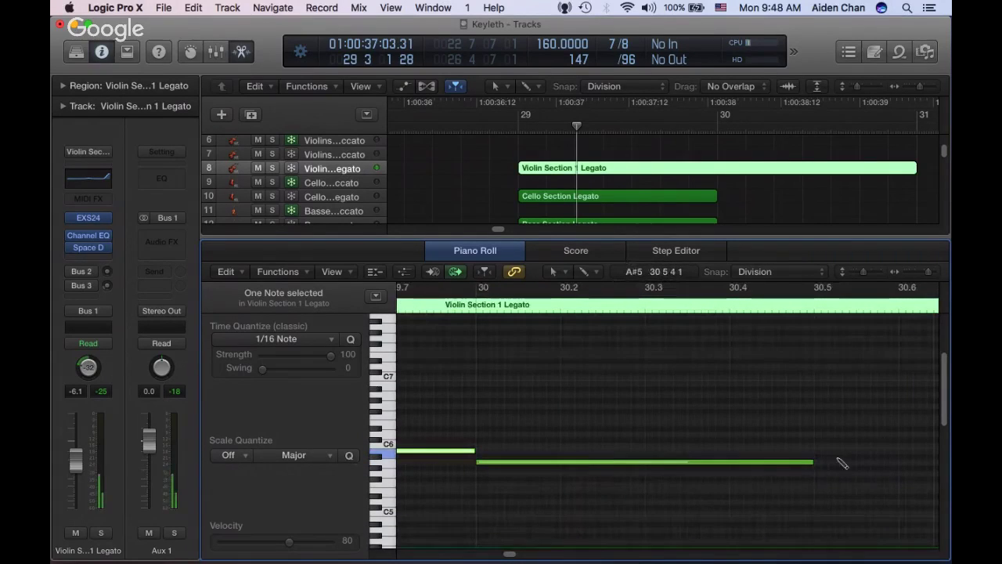
{"action": "left_click", "coordinate": [818, 473]}
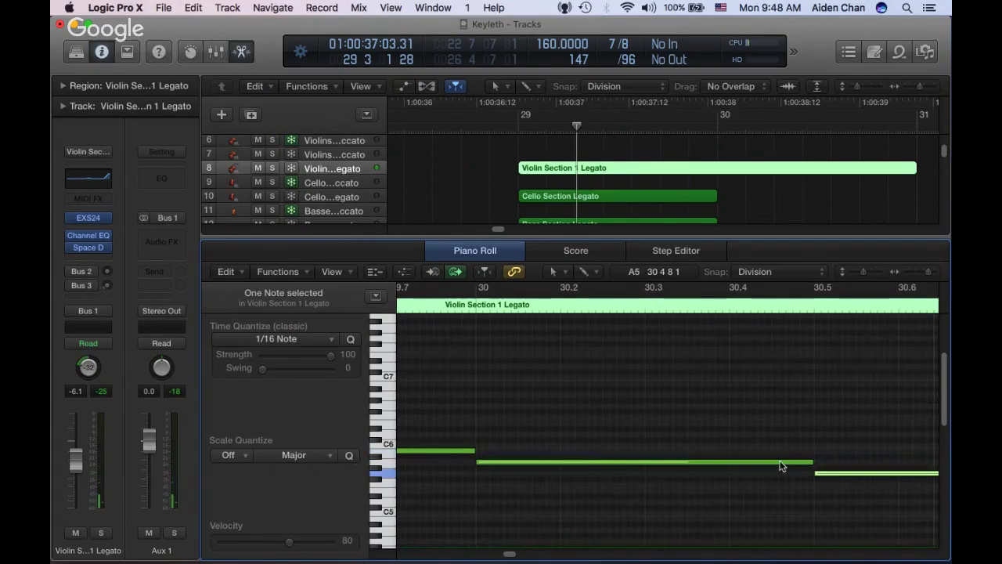
{"action": "left_click", "coordinate": [780, 462]}
Add an F#5 on beat 1 and an E5 on beat 5 of bar 31 to the violin line
{"action": "scroll", "coordinate": [779, 465], "scroll_direction": "right", "scroll_amount": 5}
{"action": "scroll", "coordinate": [775, 467], "scroll_direction": "down", "scroll_amount": 1}
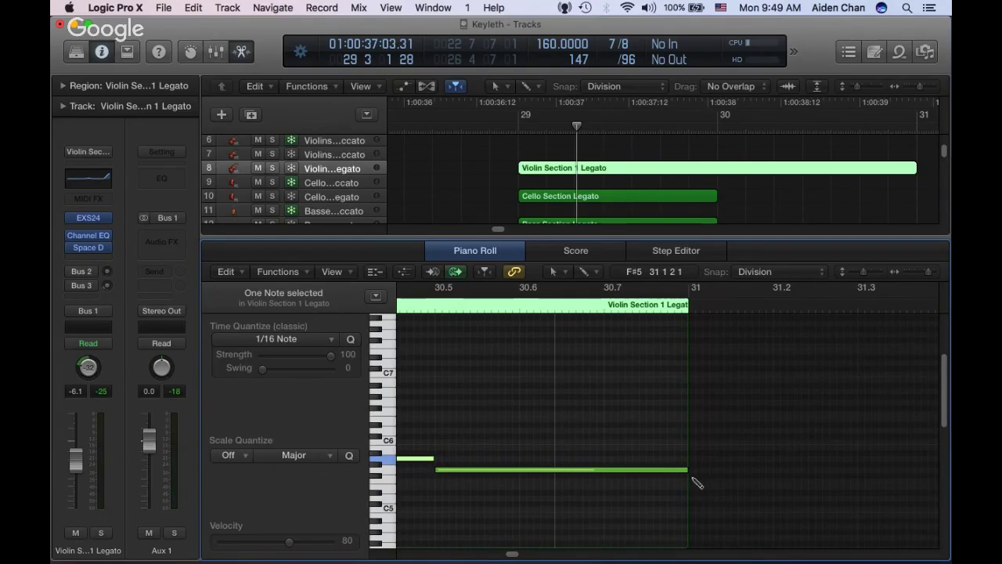
{"action": "left_click", "coordinate": [694, 475]}
{"action": "left_click", "coordinate": [671, 470]}
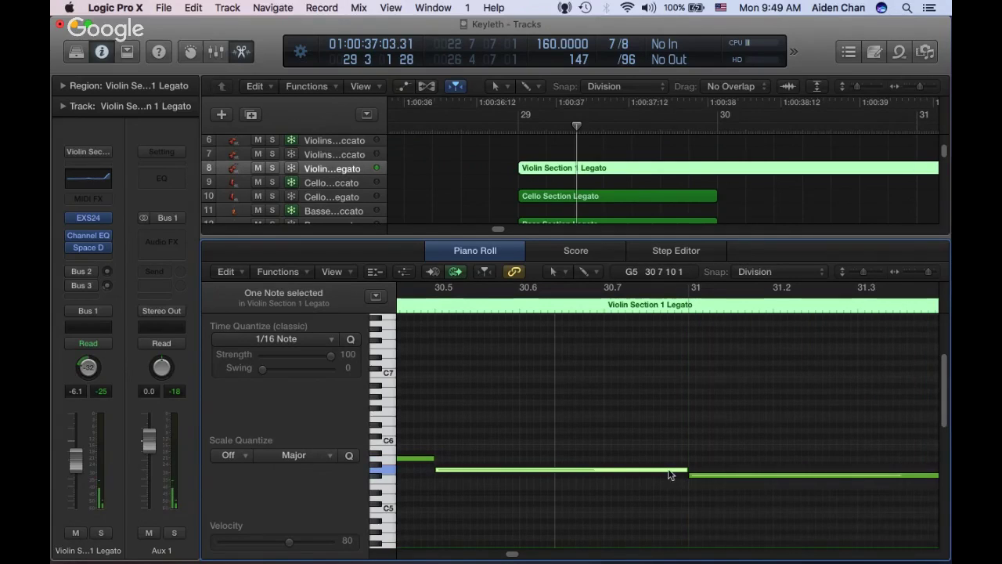
{"action": "scroll", "coordinate": [671, 473], "scroll_direction": "right", "scroll_amount": 5}
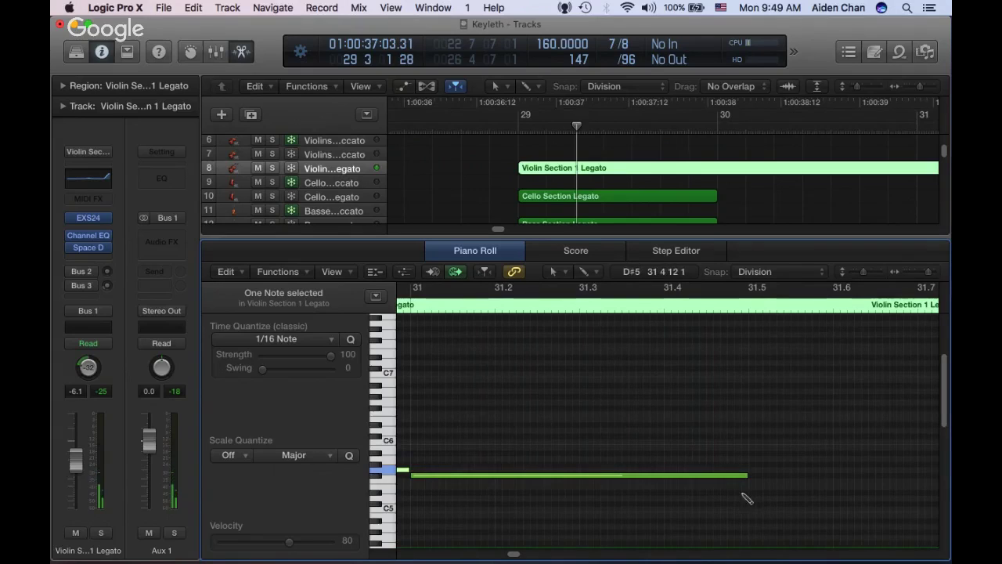
{"action": "left_click", "coordinate": [750, 488]}
{"action": "left_click", "coordinate": [729, 475]}
Finish the violin line in bar 32 with D5 on beat 1 and A4 on beat 5, and set the cycle range from bar 29 to 33
{"action": "scroll", "coordinate": [732, 476], "scroll_direction": "right", "scroll_amount": 7}
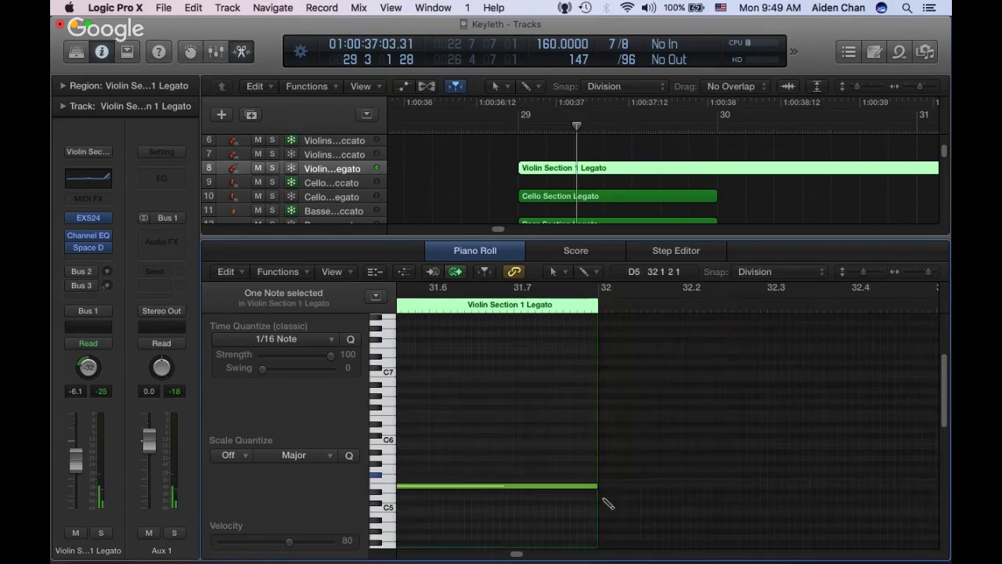
{"action": "left_click", "coordinate": [598, 496]}
{"action": "scroll", "coordinate": [637, 502], "scroll_direction": "right", "scroll_amount": 5}
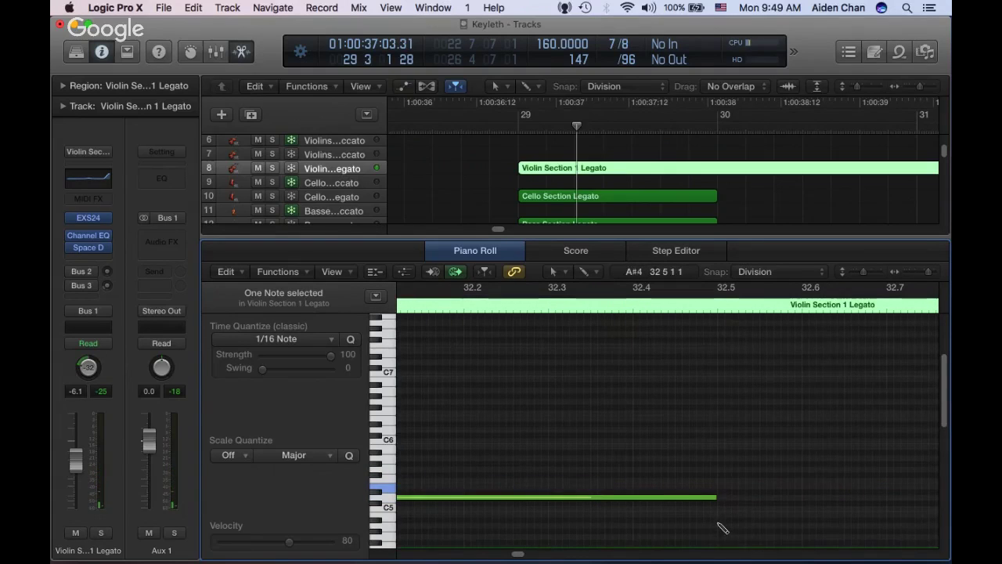
{"action": "left_click", "coordinate": [720, 525]}
{"action": "scroll", "coordinate": [771, 515], "scroll_direction": "right", "scroll_amount": 3}
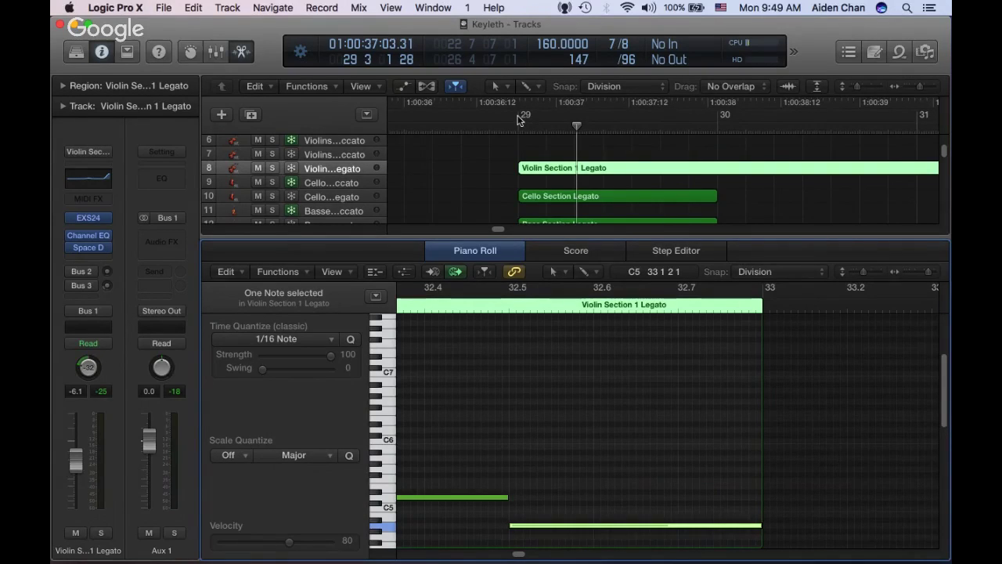
{"action": "left_click_drag", "start_coordinate": [517, 119], "coordinate": [837, 195]}
Read the new comments in the Safari live chat, and play back the violin line between bars 29 and 33 in Logic Pro X
{"action": "key", "text": "super+Tab"}
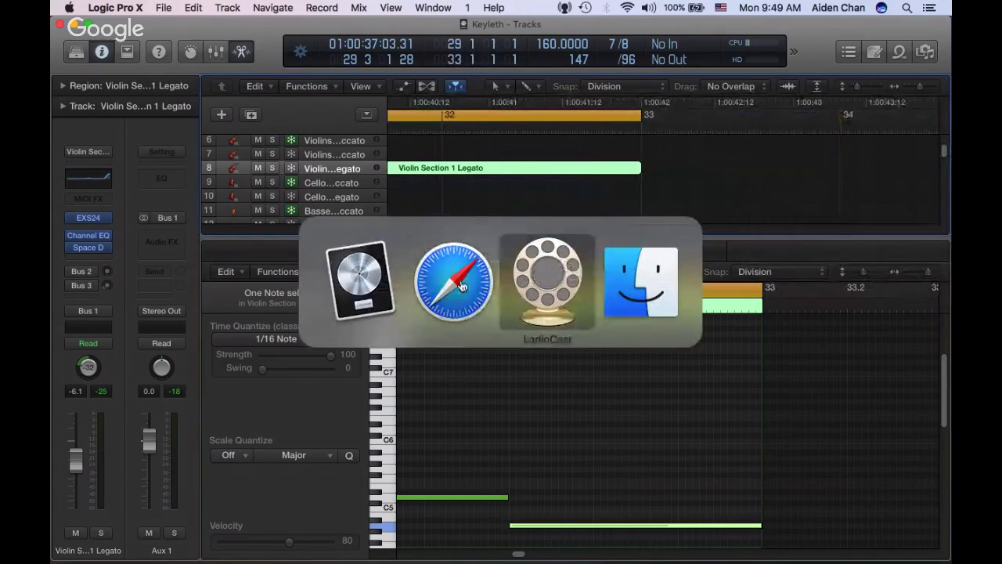
{"action": "left_click", "coordinate": [462, 284]}
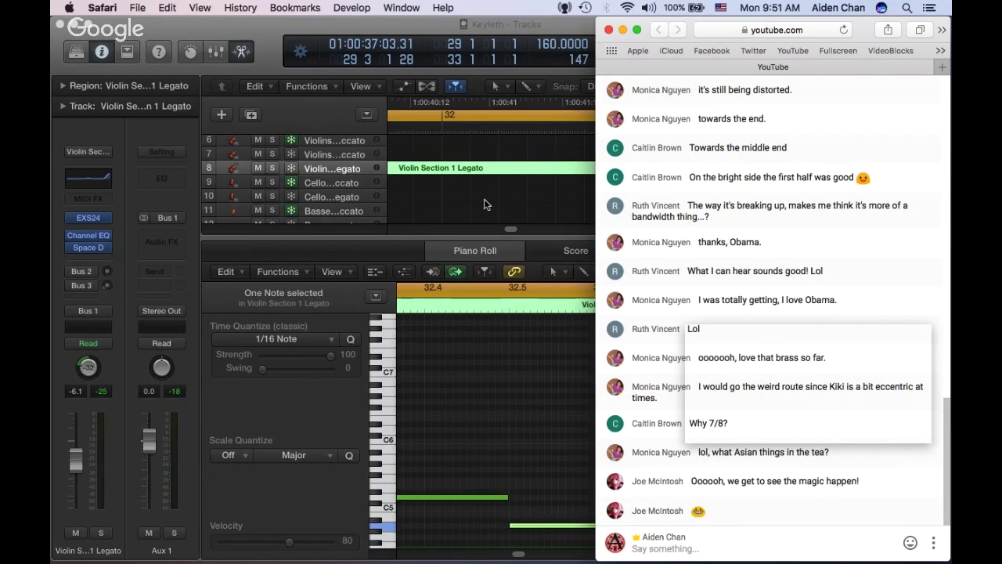
{"action": "left_click", "coordinate": [484, 204]}
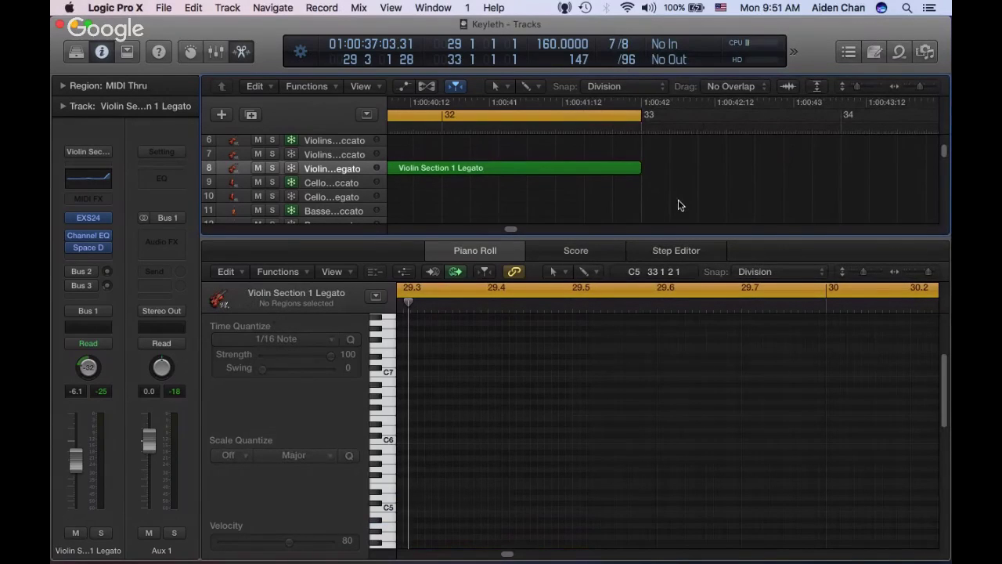
{"action": "key", "text": "space"}
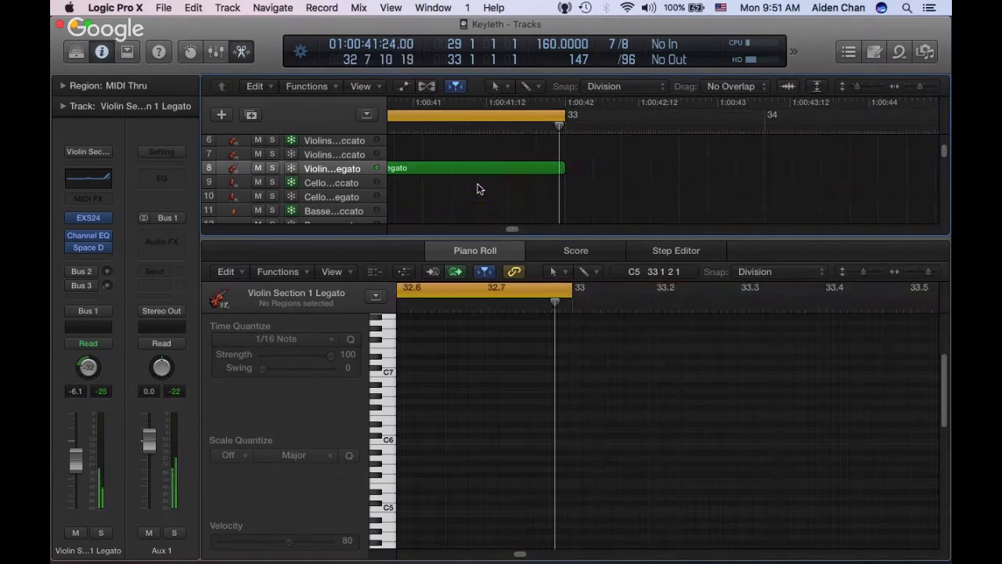
Raise the ENV 2 attack in the EXS24 sampler on the Violin Section 1 Legato track while auditioning the line, and close the sampler
{"action": "mouse_move", "coordinate": [102, 223]}
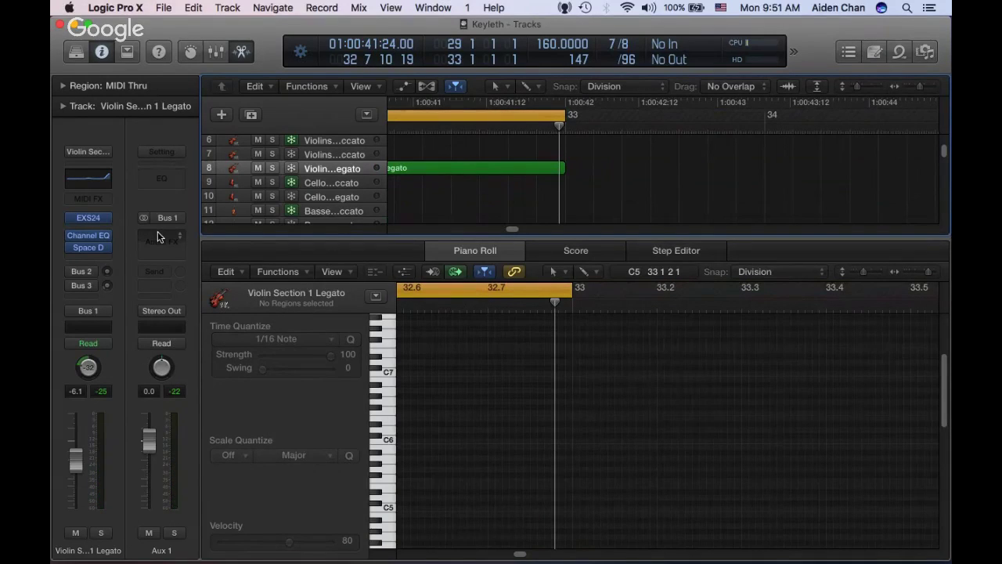
{"action": "left_click", "coordinate": [92, 219]}
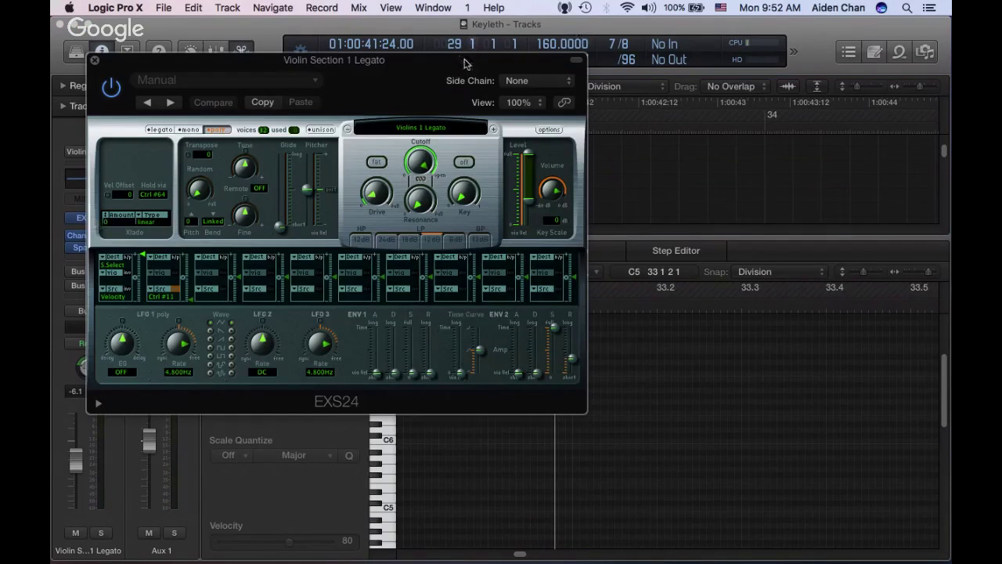
{"action": "mouse_move", "coordinate": [464, 63]}
{"action": "left_mouse_down"}
{"action": "mouse_move", "coordinate": [471, 45]}
{"action": "mouse_move", "coordinate": [450, 45]}
{"action": "mouse_move", "coordinate": [465, 48]}
{"action": "left_mouse_up"}
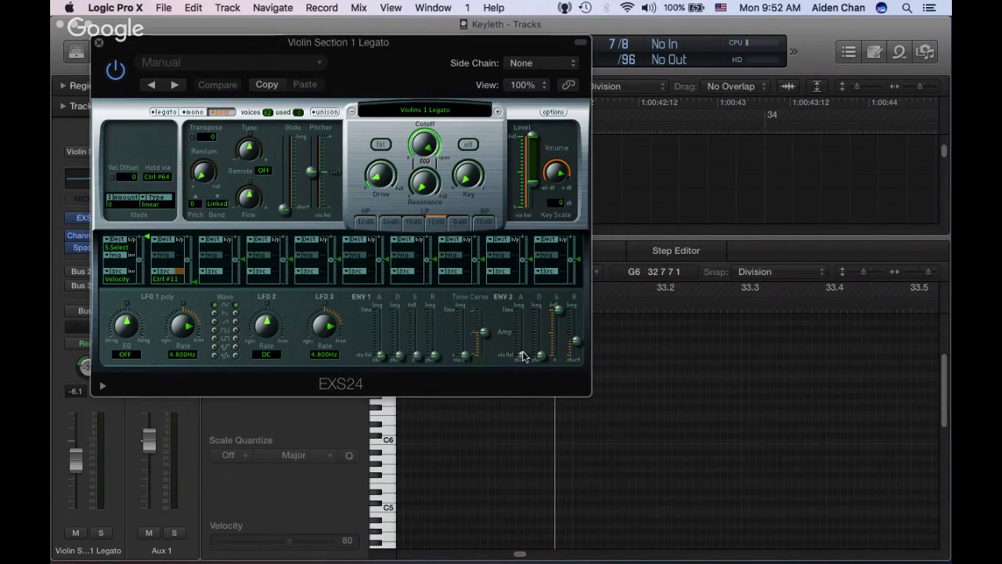
{"action": "left_click_drag", "start_coordinate": [522, 353], "coordinate": [527, 342]}
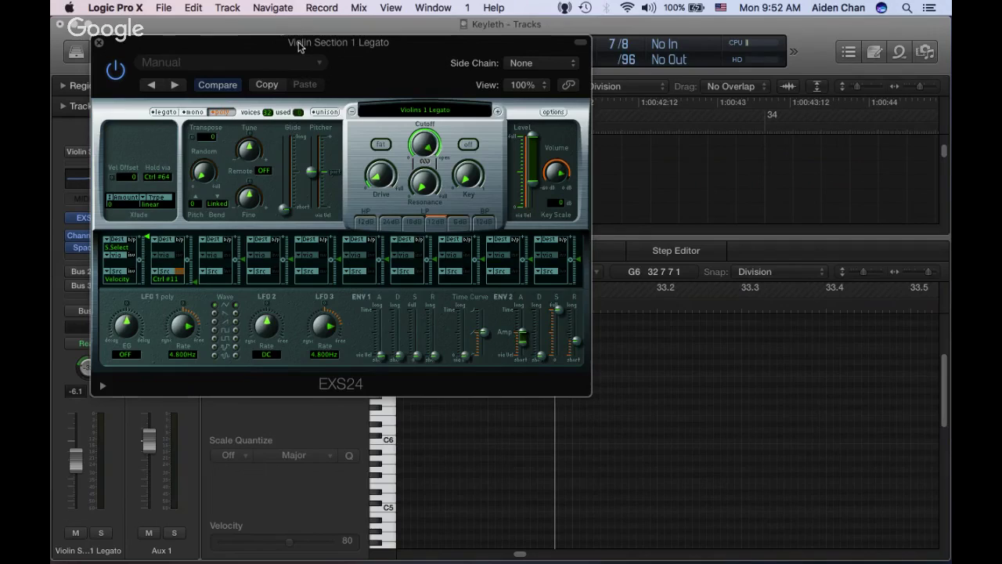
{"action": "key", "text": "space"}
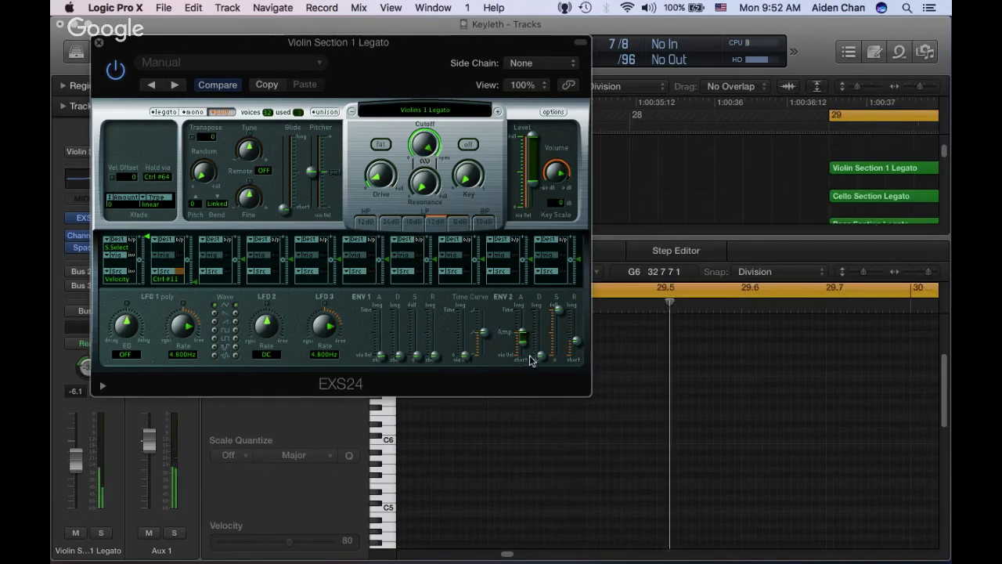
{"action": "left_click_drag", "start_coordinate": [556, 319], "coordinate": [570, 292]}
{"action": "left_click_drag", "start_coordinate": [577, 343], "coordinate": [523, 337]}
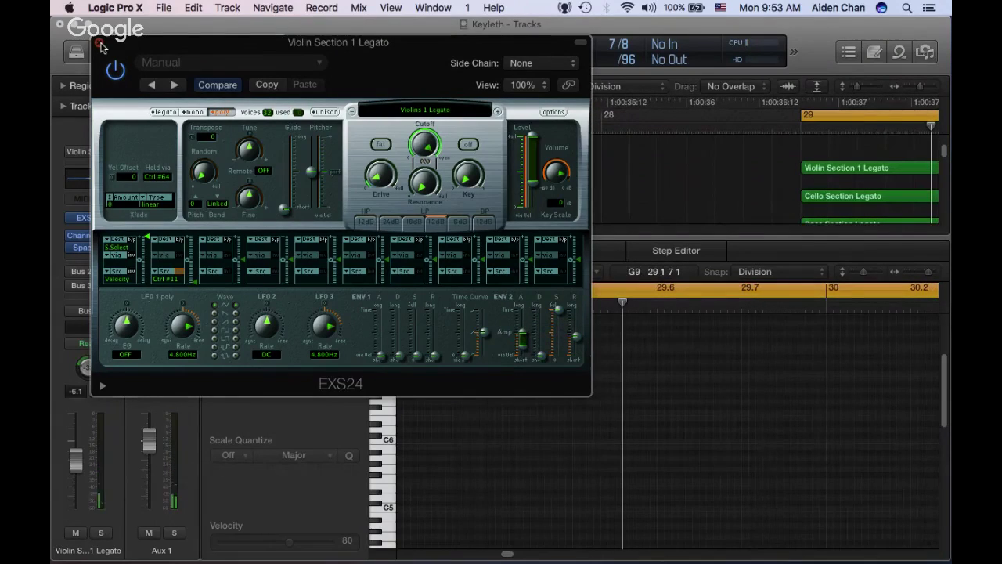
{"action": "left_click", "coordinate": [100, 45]}
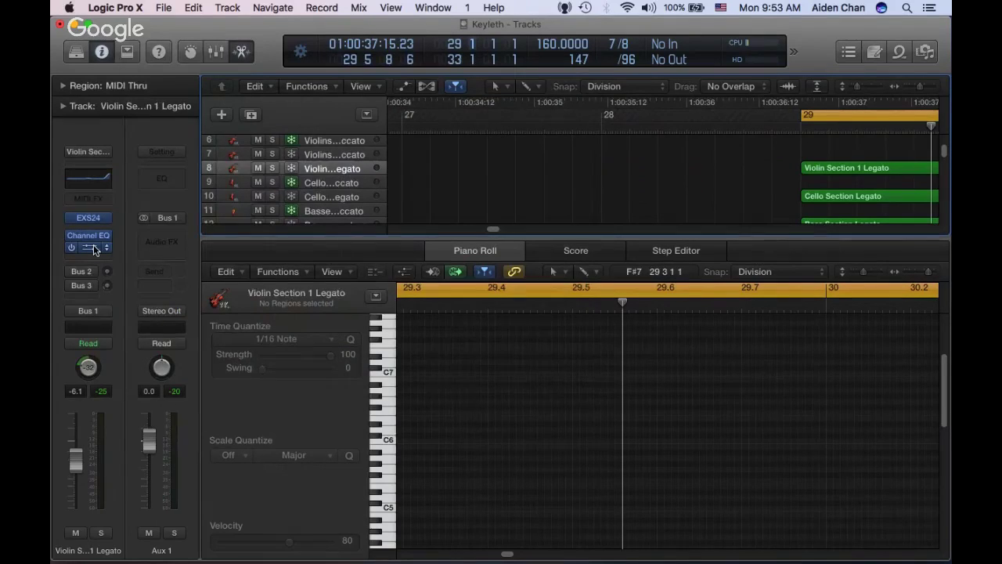
Open Space Designer on the Violin Section 1 Legato track, raise the reverb output and slightly lower the dry output
{"action": "left_click", "coordinate": [93, 247]}
{"action": "left_click_drag", "start_coordinate": [552, 47], "coordinate": [548, 40]}
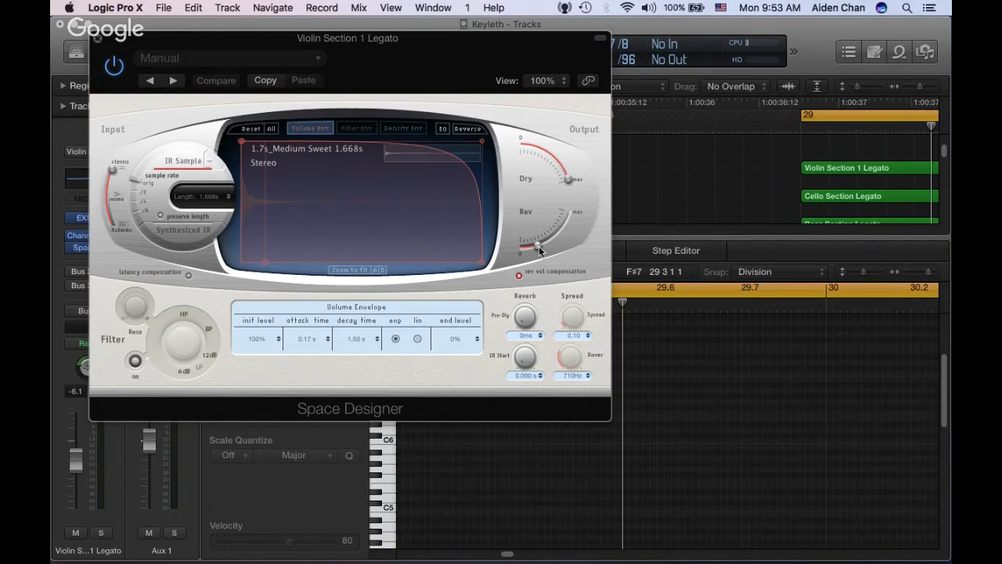
{"action": "left_click_drag", "start_coordinate": [538, 249], "coordinate": [556, 241]}
{"action": "left_click_drag", "start_coordinate": [566, 167], "coordinate": [567, 171]}
Set the Space Designer pre-delay to 27 ms and the IR start to 0.083 s
{"action": "left_click_drag", "start_coordinate": [532, 328], "coordinate": [531, 307]}
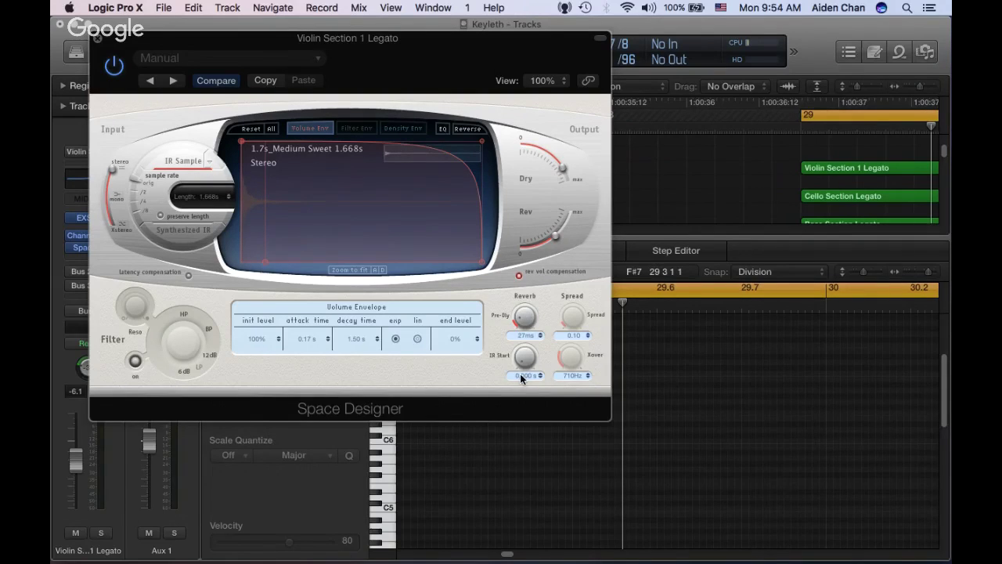
{"action": "left_click_drag", "start_coordinate": [525, 361], "coordinate": [526, 356]}
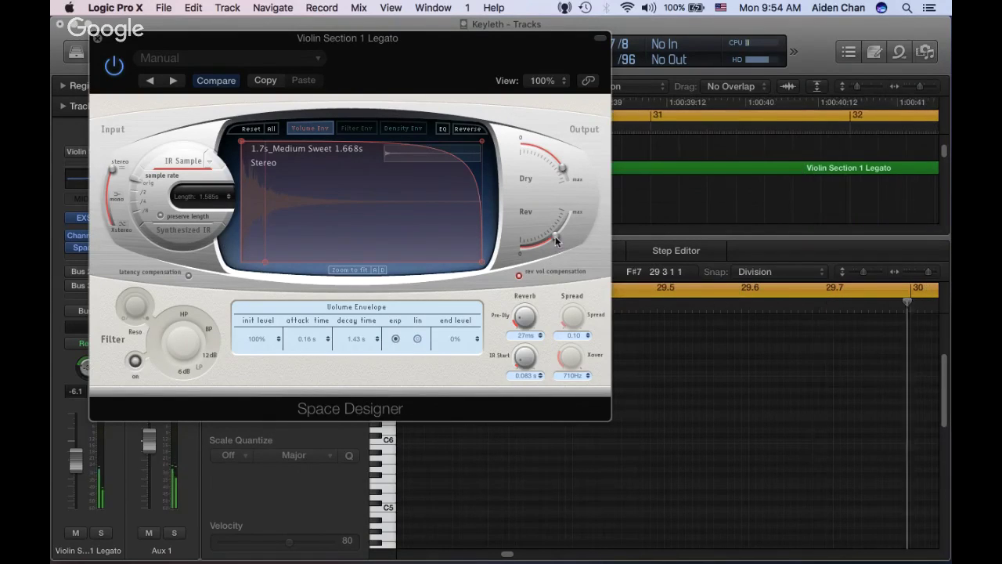
Set the Space Designer pre-delay to 30 ms and the IR start to 0.150 s on the Violin Section 1 Legato track
{"action": "mouse_move", "coordinate": [554, 240]}
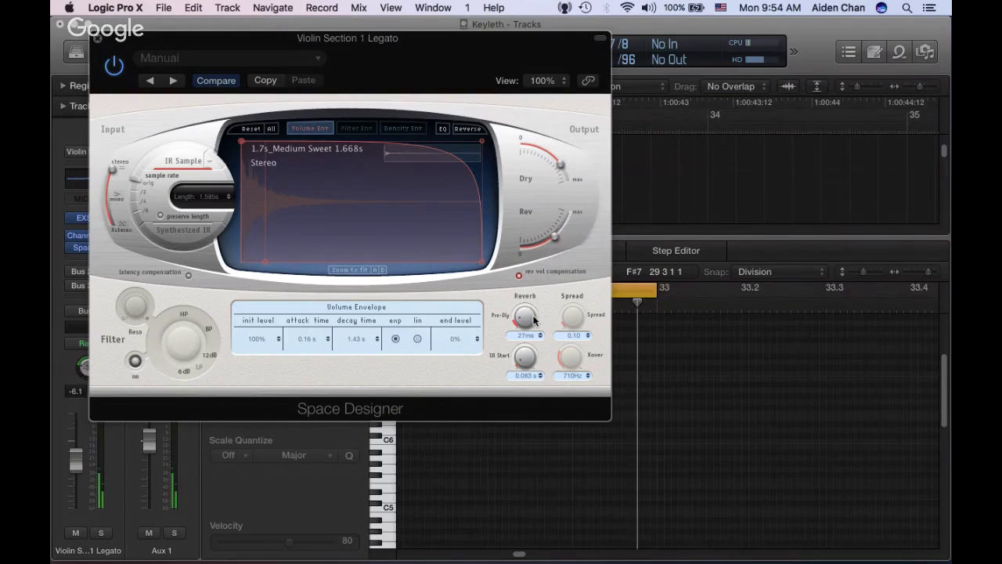
{"action": "left_click_drag", "start_coordinate": [534, 317], "coordinate": [534, 312]}
{"action": "left_click_drag", "start_coordinate": [525, 367], "coordinate": [526, 360]}
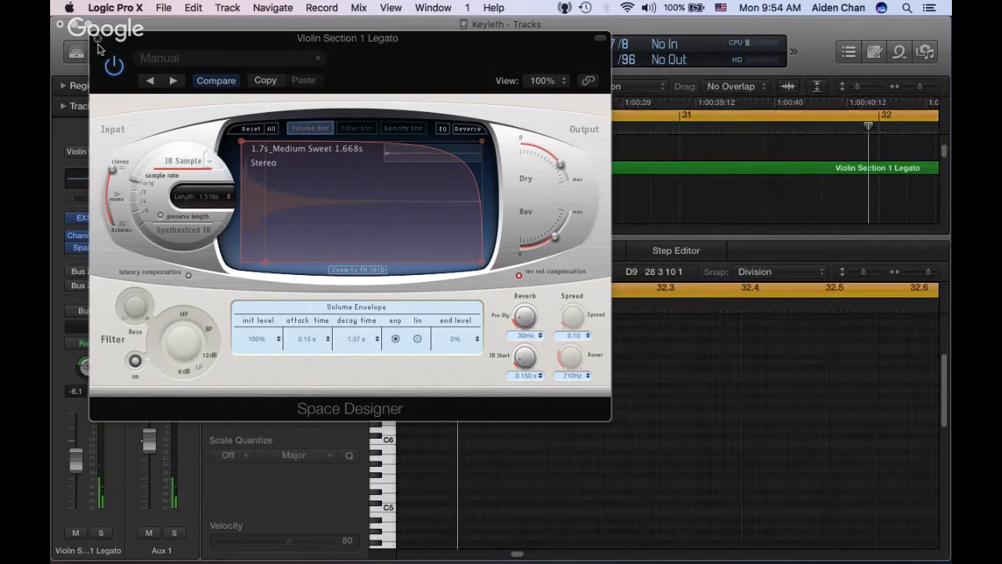
Slightly raise the dry output and set the reverb output to -9.2 dB, closing Space Designer
{"action": "left_click_drag", "start_coordinate": [560, 167], "coordinate": [599, 166]}
{"action": "left_click_drag", "start_coordinate": [552, 234], "coordinate": [552, 240]}
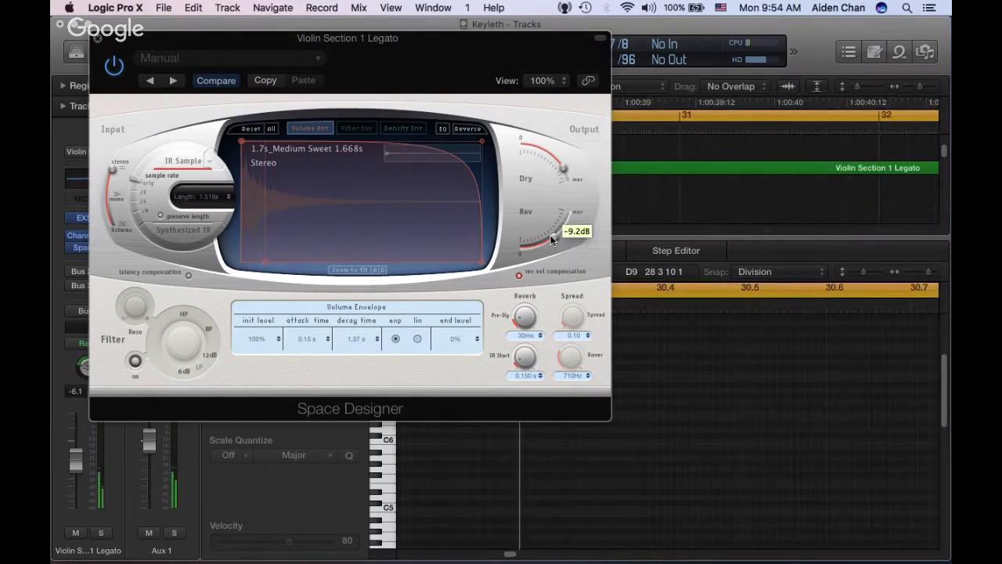
{"action": "left_click", "coordinate": [98, 38]}
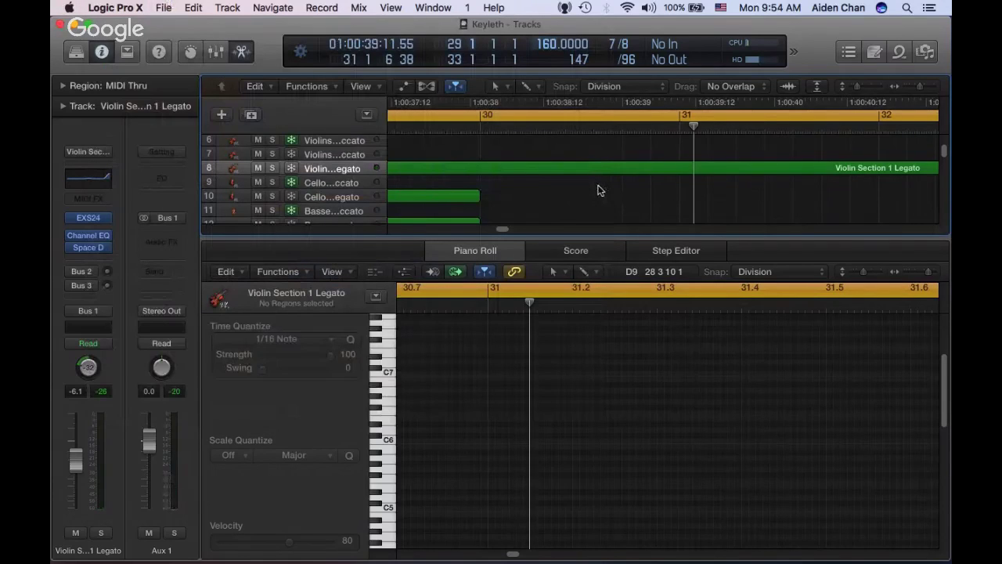
Try entering an A3 note at the start of bar 29 in the Cello Section Legato region
{"action": "scroll", "coordinate": [598, 190], "scroll_direction": "left", "scroll_amount": 5}
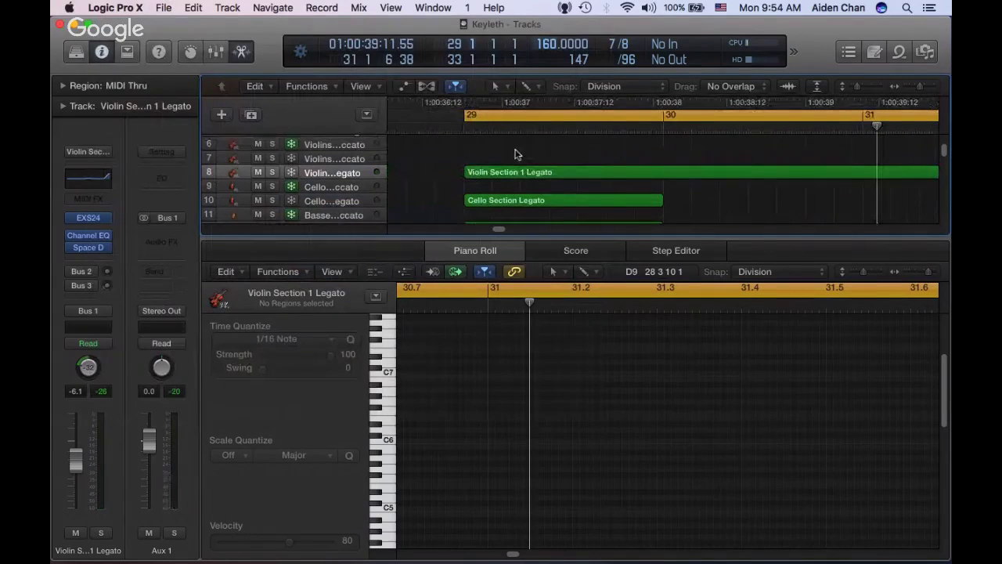
{"action": "scroll", "coordinate": [516, 154], "scroll_direction": "down", "scroll_amount": 1}
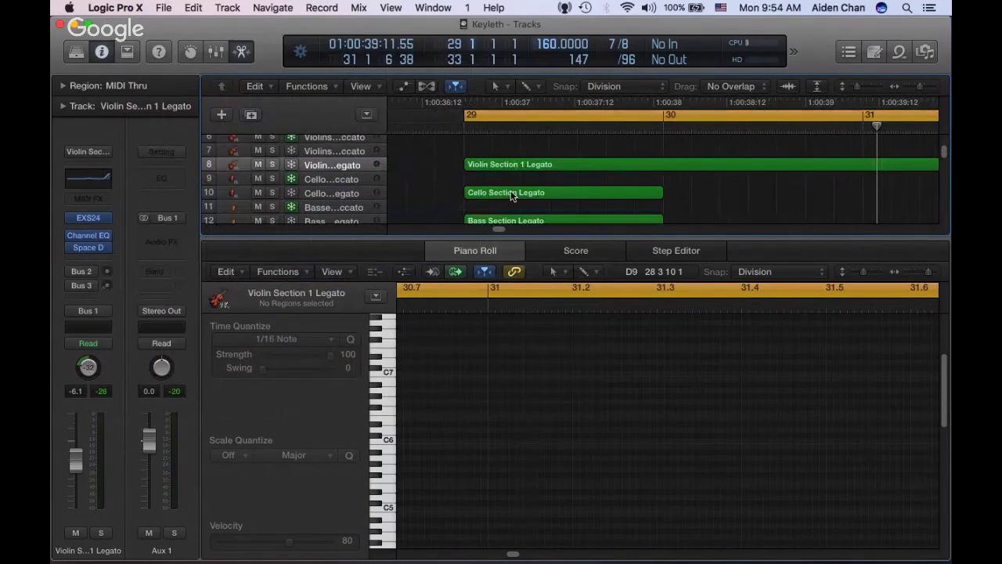
{"action": "left_click", "coordinate": [510, 192]}
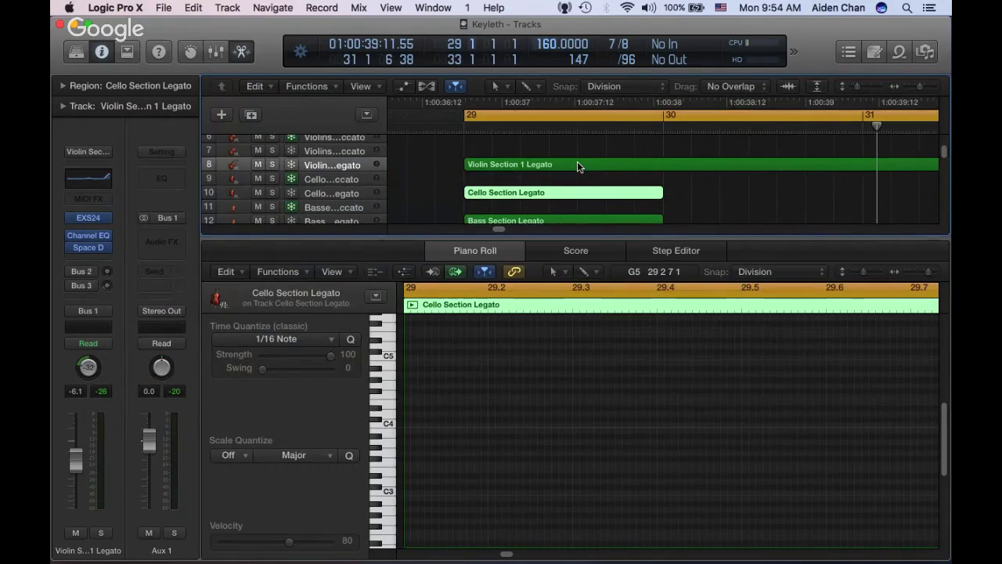
{"action": "left_click", "coordinate": [407, 443]}
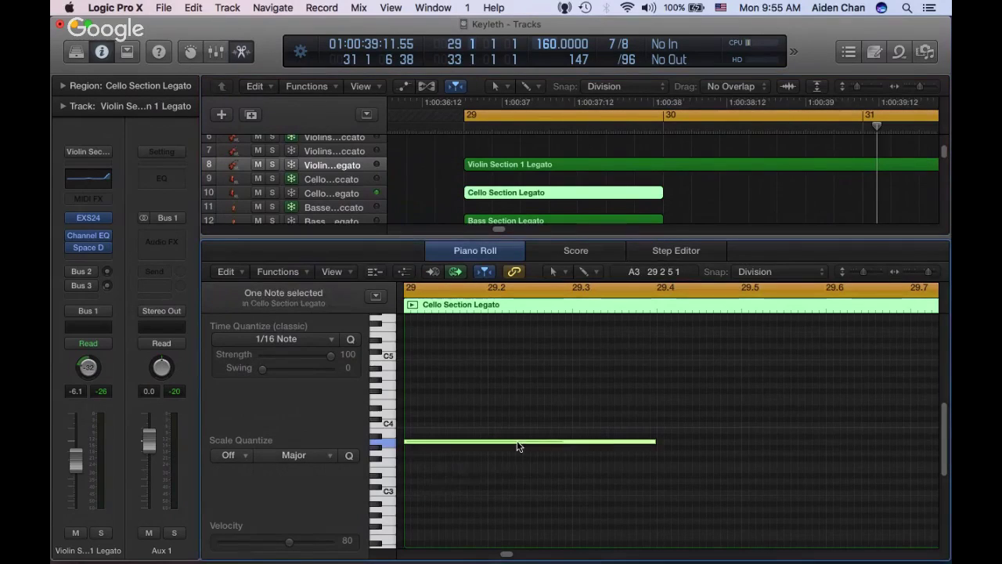
Copy the two bar 29 notes from the Violin Section 1 Legato region and paste them at bar 29 of the Cello Section Legato region
{"action": "left_click", "coordinate": [537, 166]}
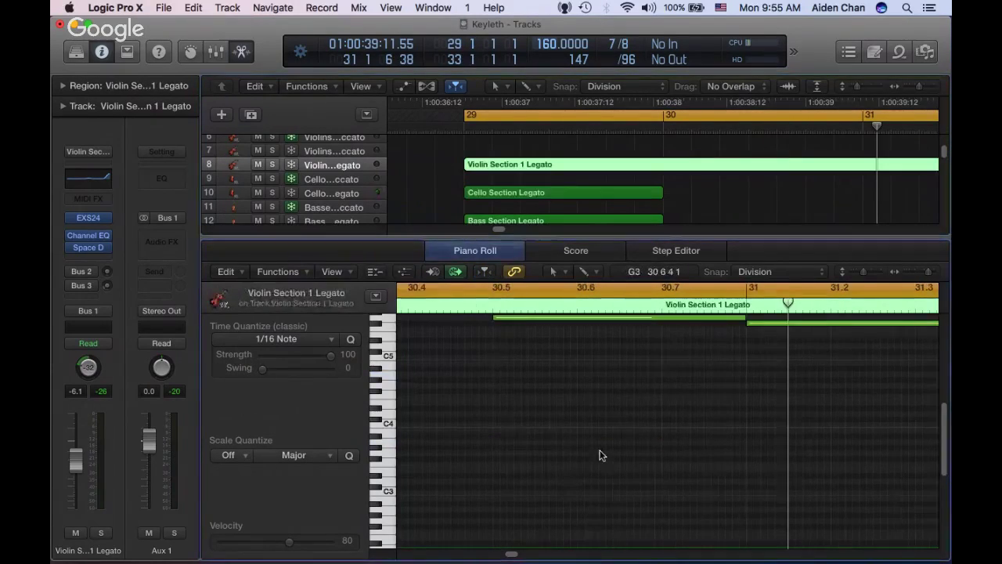
{"action": "scroll", "coordinate": [600, 456], "scroll_direction": "up", "scroll_amount": 6}
{"action": "scroll", "coordinate": [600, 457], "scroll_direction": "left", "scroll_amount": 5}
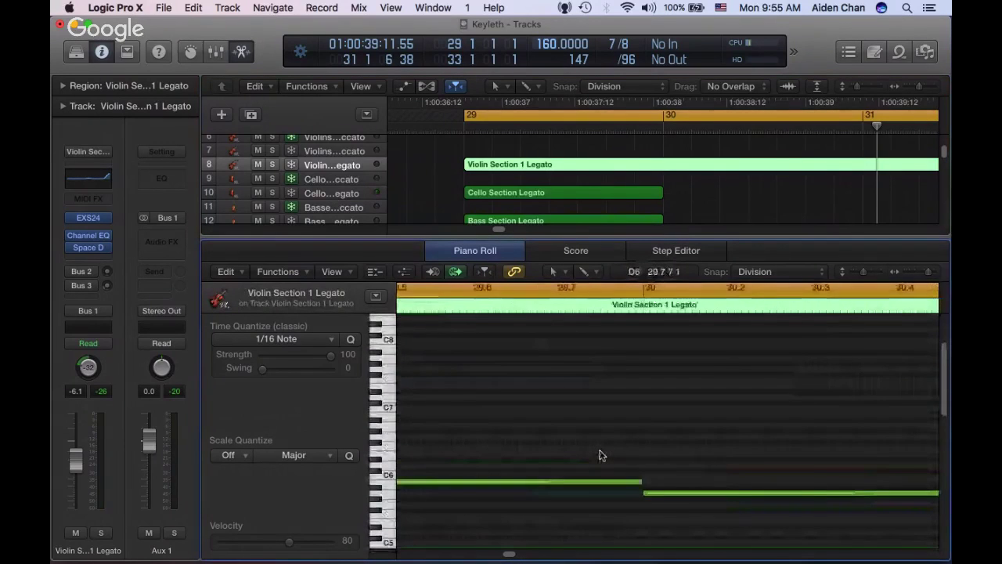
{"action": "scroll", "coordinate": [600, 457], "scroll_direction": "down", "scroll_amount": 3}
{"action": "left_click_drag", "start_coordinate": [564, 342], "coordinate": [787, 454]}
{"action": "left_click", "coordinate": [584, 194]}
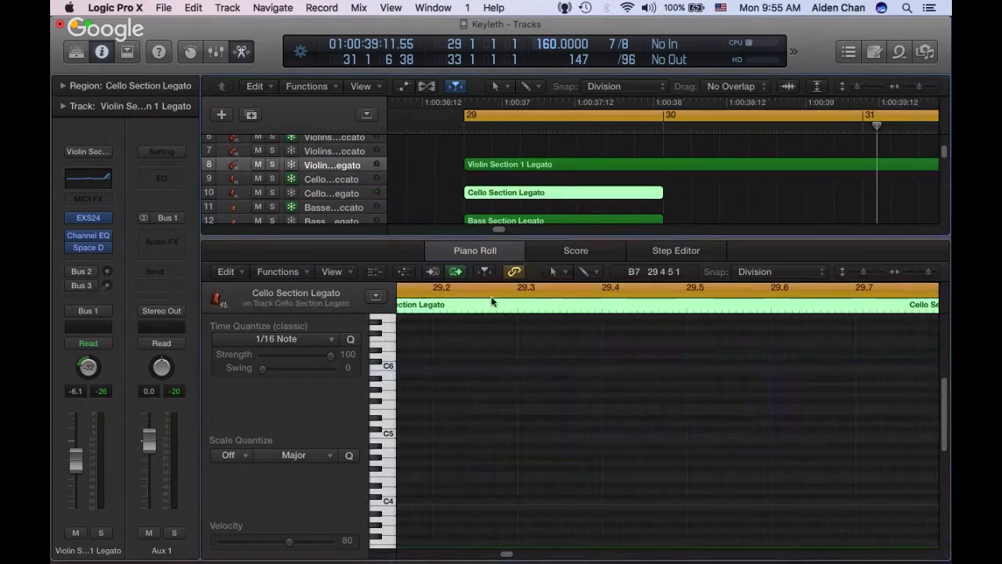
{"action": "scroll", "coordinate": [545, 370], "scroll_direction": "left", "scroll_amount": 3}
{"action": "scroll", "coordinate": [544, 370], "scroll_direction": "up", "scroll_amount": 1}
{"action": "left_click", "coordinate": [485, 271]}
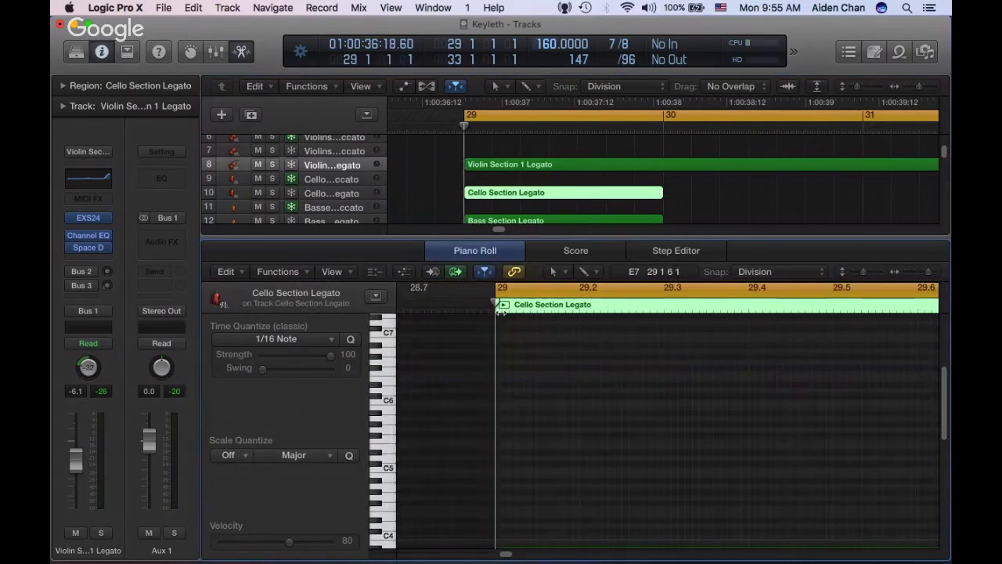
{"action": "left_click_drag", "start_coordinate": [513, 339], "coordinate": [662, 483]}
Transpose the two pasted cello notes in bar 29 down to A2 and E2
{"action": "key", "text": "t"}
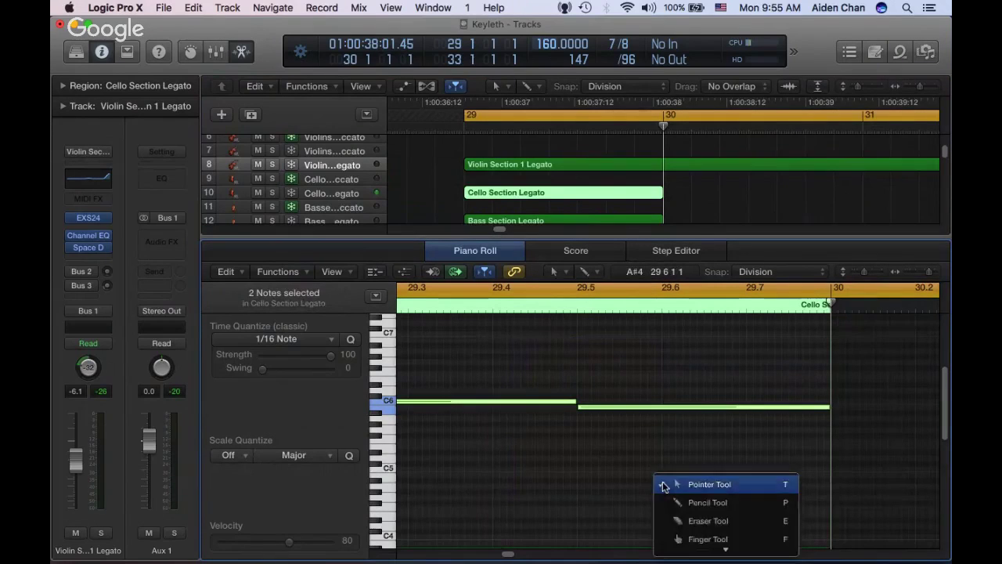
{"action": "key", "text": "v"}
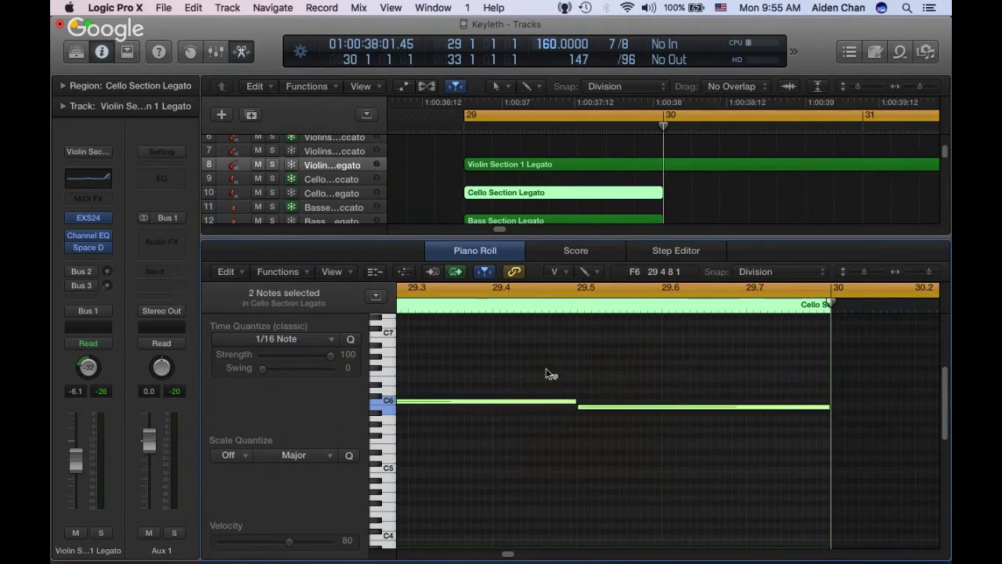
{"action": "key", "text": "Escape"}
{"action": "key", "text": "Escape"}
{"action": "left_click_drag", "start_coordinate": [552, 405], "coordinate": [569, 468]}
{"action": "left_click", "coordinate": [618, 415]}
{"action": "left_click_drag", "start_coordinate": [642, 451], "coordinate": [647, 494]}
Duplicate the A2 and E2 cello notes from bar 29 into bar 30
{"action": "left_click_drag", "start_coordinate": [521, 425], "coordinate": [785, 468]}
{"action": "left_click_drag", "start_coordinate": [821, 305], "coordinate": [813, 302]}
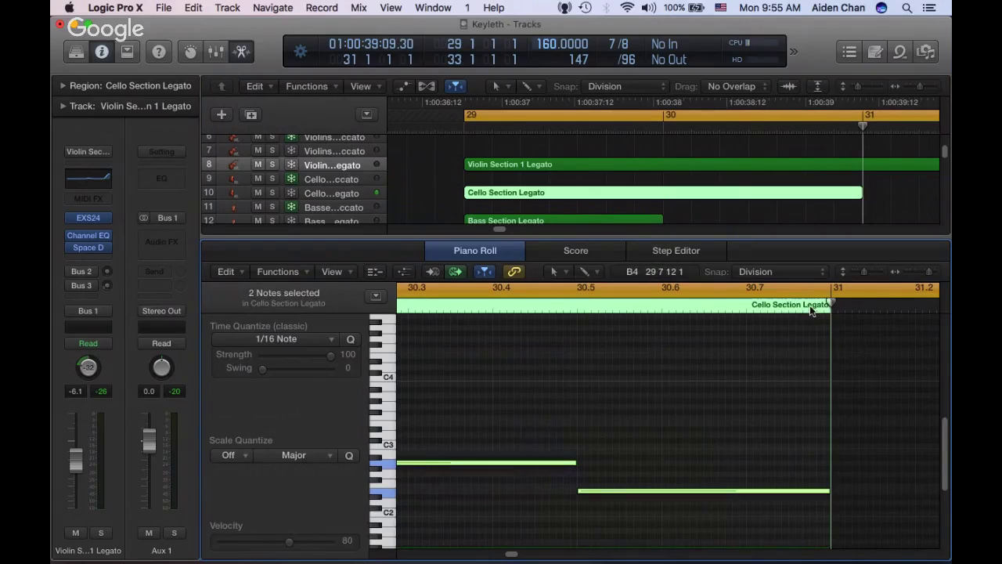
{"action": "left_click", "coordinate": [731, 435]}
Turn the bar 30 cello pair into a single F#2 note filling the bar, and repeat the A2 and E2 pair in bar 31
{"action": "scroll", "coordinate": [731, 435], "scroll_direction": "left", "scroll_amount": 5}
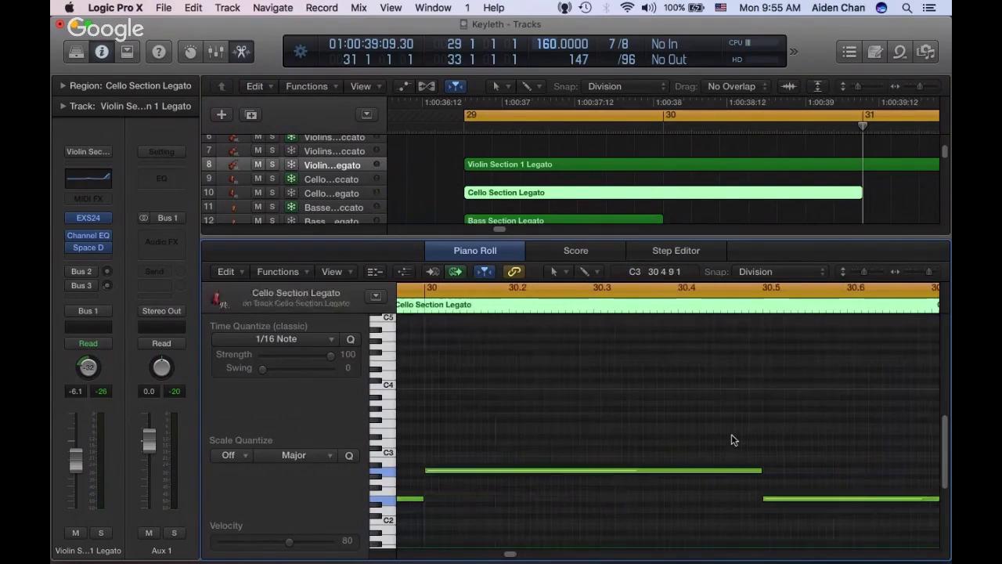
{"action": "scroll", "coordinate": [731, 435], "scroll_direction": "down", "scroll_amount": 3}
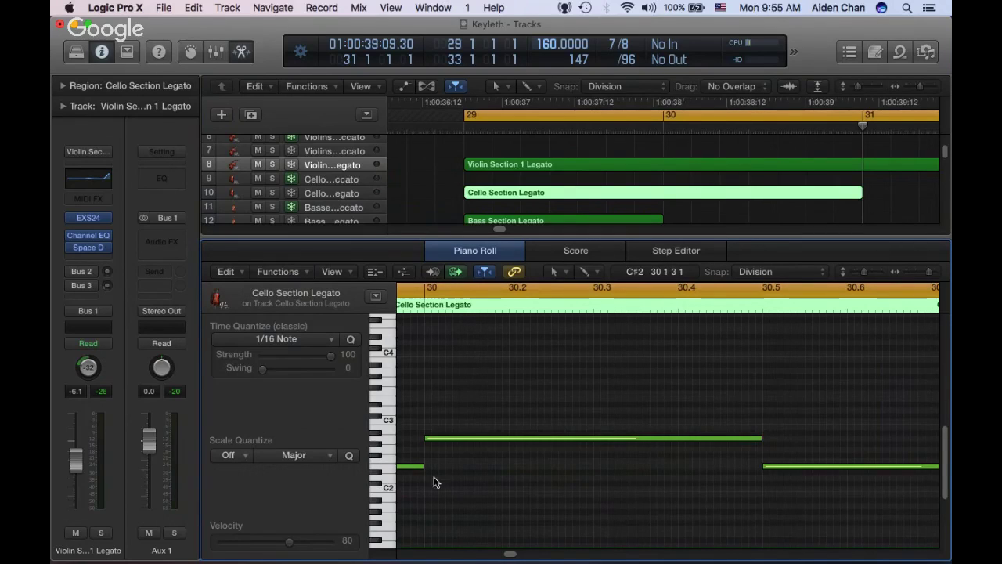
{"action": "left_click_drag", "start_coordinate": [511, 445], "coordinate": [512, 461]}
{"action": "left_click_drag", "start_coordinate": [802, 427], "coordinate": [830, 526]}
{"action": "key", "text": "Delete"}
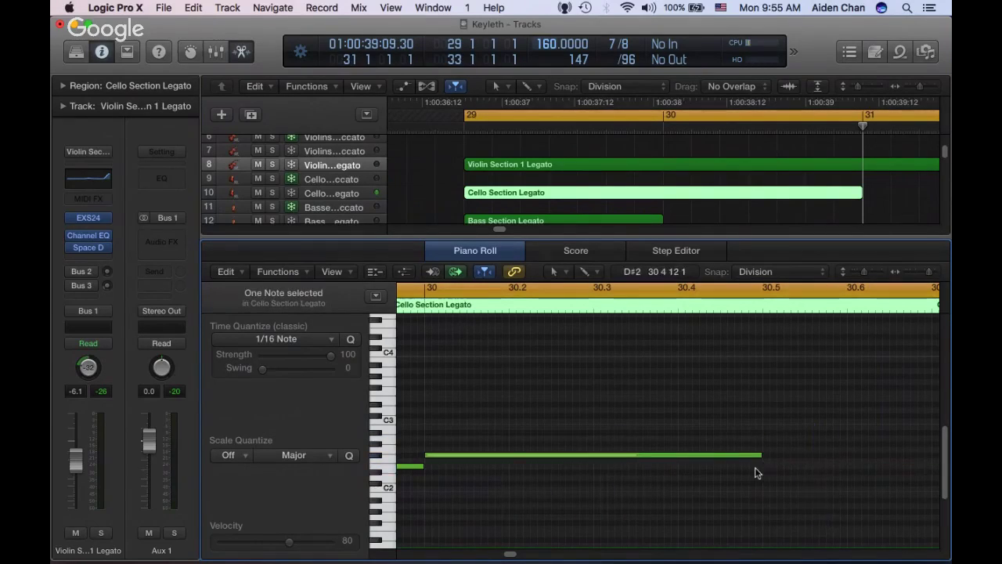
{"action": "left_click_drag", "start_coordinate": [759, 457], "coordinate": [784, 460]}
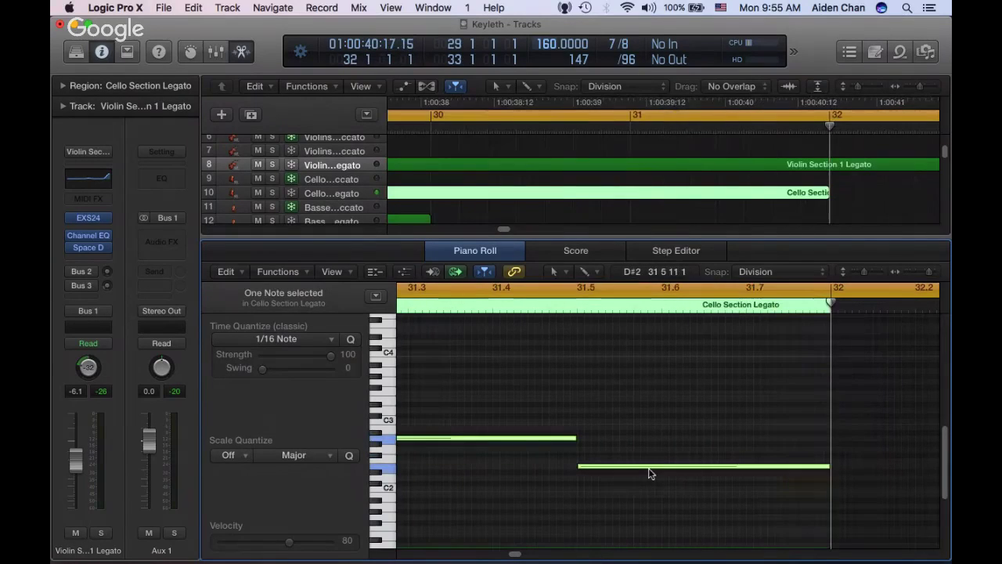
Audition the bar 31 cello notes and add a G2 note lasting all of bar 32, playing the result
{"action": "left_click", "coordinate": [661, 435]}
{"action": "left_click", "coordinate": [661, 435]}
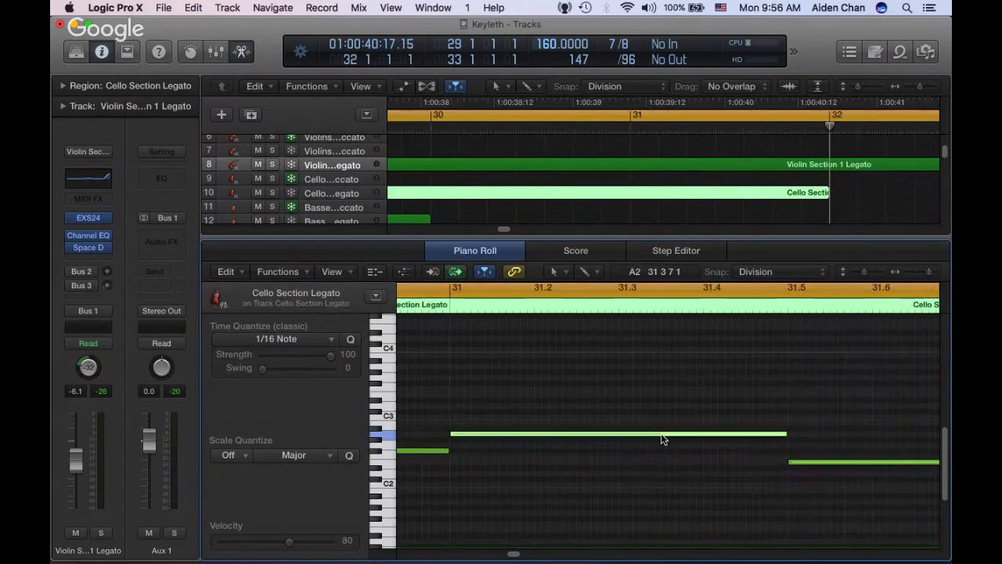
{"action": "left_click", "coordinate": [868, 461]}
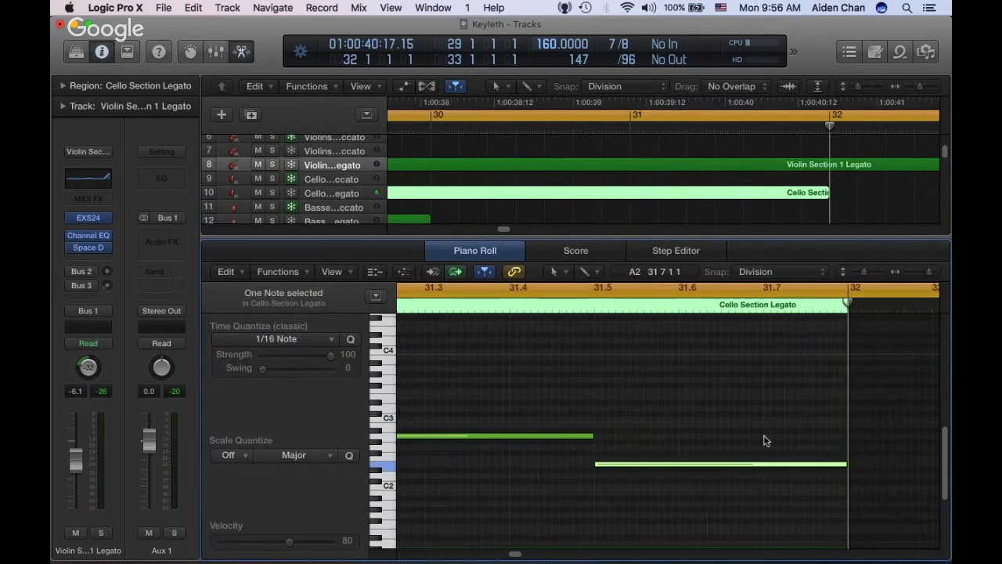
{"action": "scroll", "coordinate": [712, 427], "scroll_direction": "left", "scroll_amount": 5}
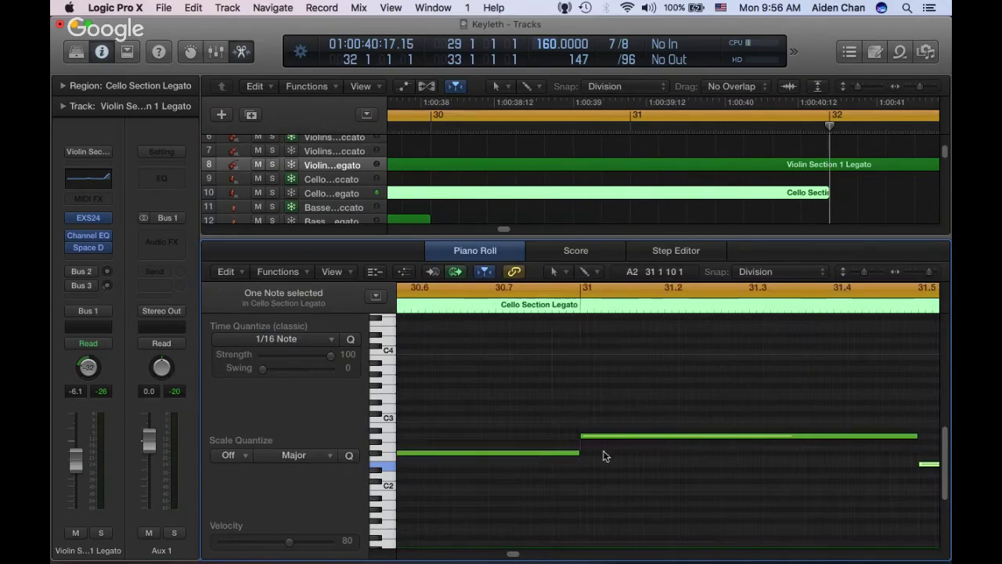
{"action": "left_click", "coordinate": [555, 453]}
{"action": "scroll", "coordinate": [738, 450], "scroll_direction": "right", "scroll_amount": 7}
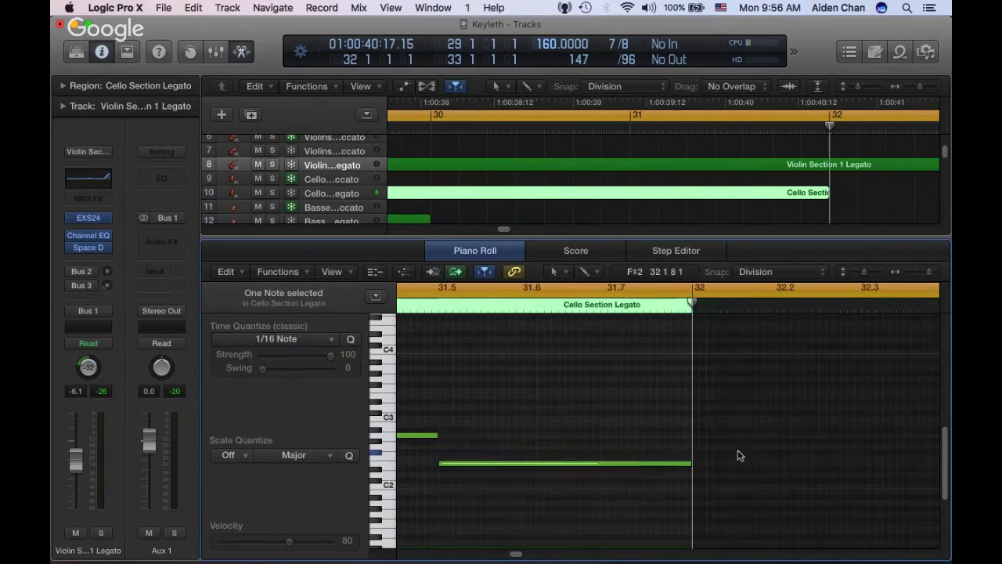
{"action": "left_click", "coordinate": [696, 448]}
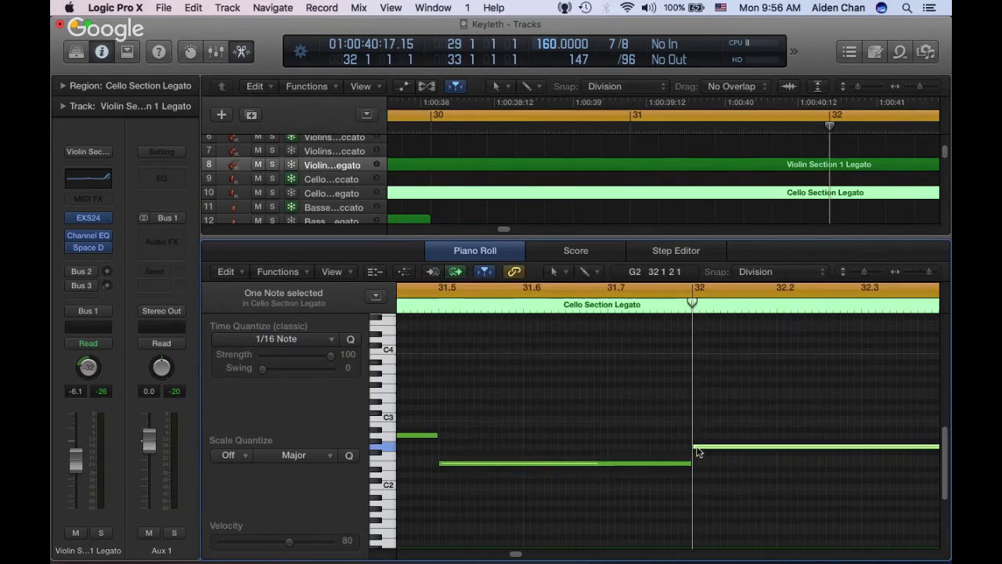
{"action": "key", "text": "space"}
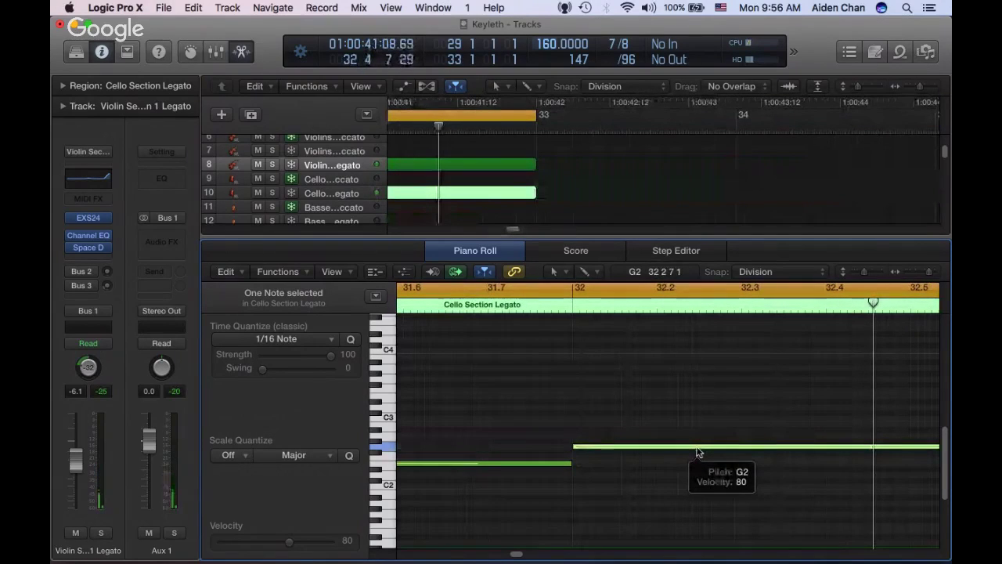
{"action": "left_click", "coordinate": [699, 436]}
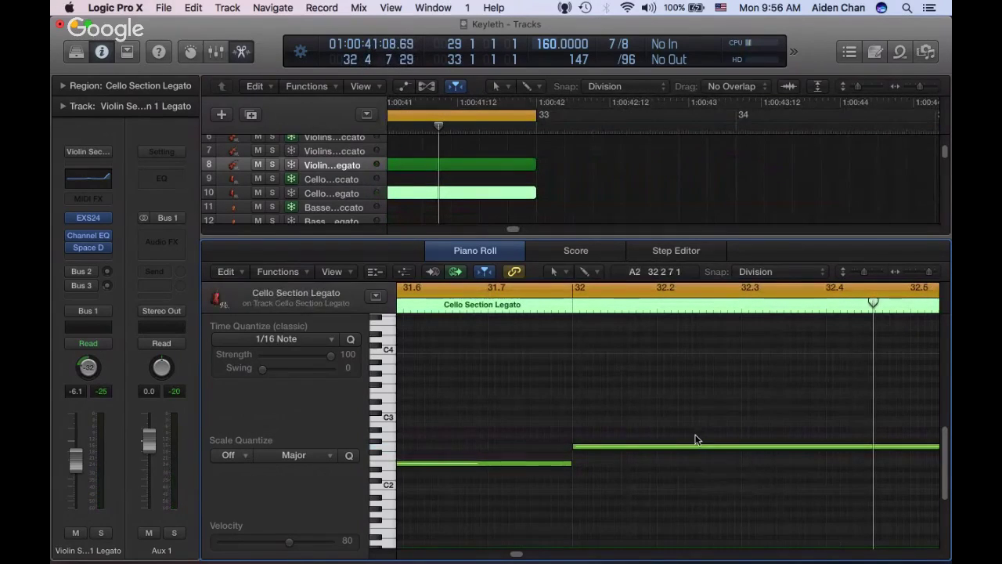
Lower the bar 32 cello note to D2 and play back the cello and violin lines
{"action": "scroll", "coordinate": [692, 438], "scroll_direction": "left", "scroll_amount": 2}
{"action": "scroll", "coordinate": [689, 454], "scroll_direction": "up", "scroll_amount": 1}
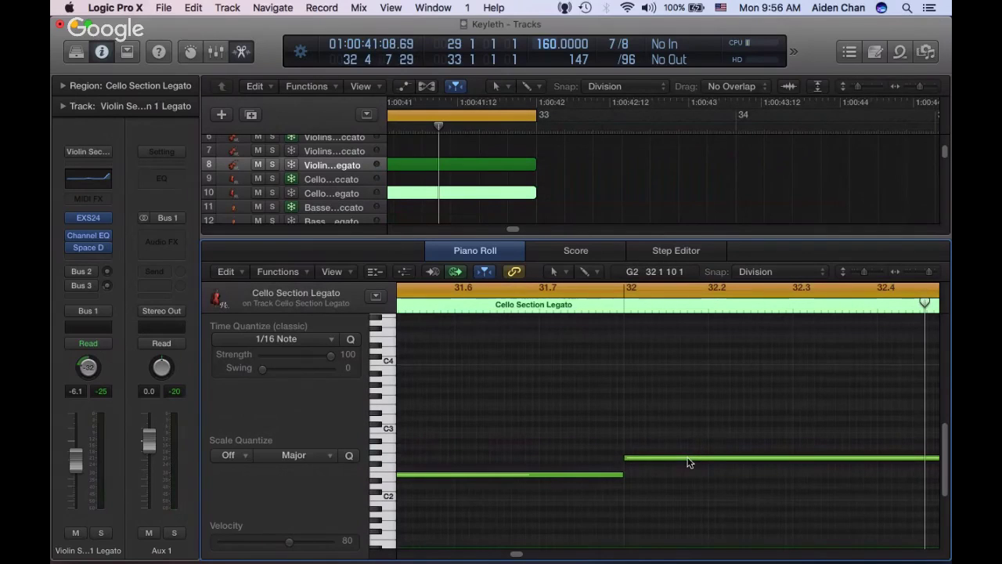
{"action": "left_click_drag", "start_coordinate": [684, 458], "coordinate": [688, 490]}
{"action": "left_click", "coordinate": [599, 293]}
{"action": "key", "text": "space"}
{"action": "key", "text": "space"}
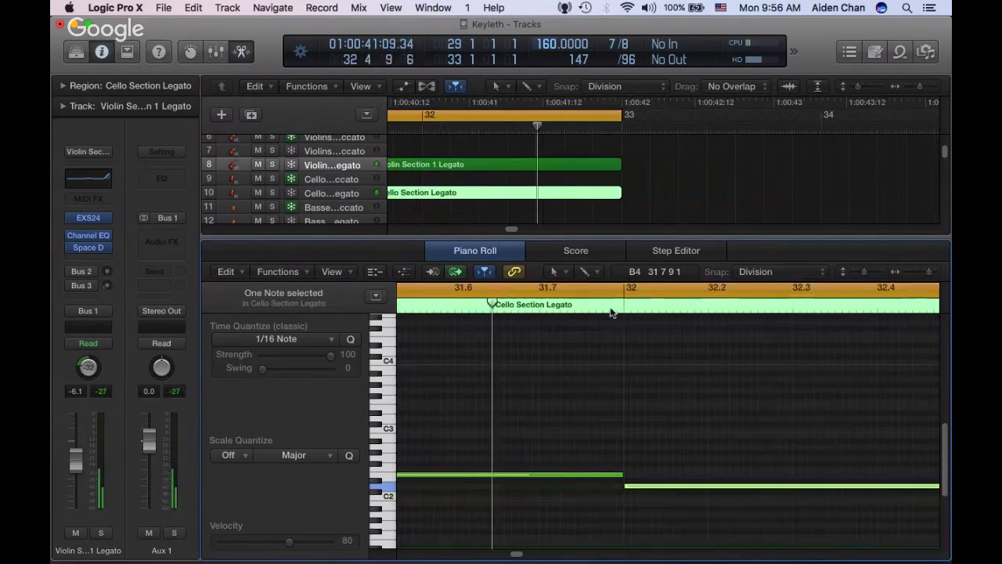
{"action": "key", "text": "comma"}
{"action": "key", "text": "comma"}
{"action": "key", "text": "comma"}
Switch to Safari to read the newest live chat comments, and return to Logic Pro X
{"action": "key", "text": "super+Tab"}
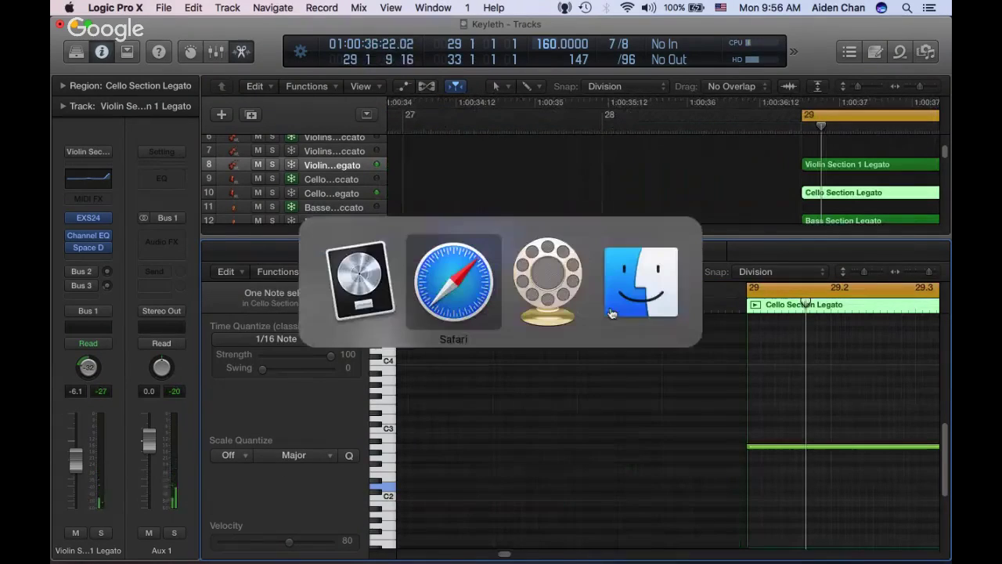
{"action": "left_click", "coordinate": [456, 302]}
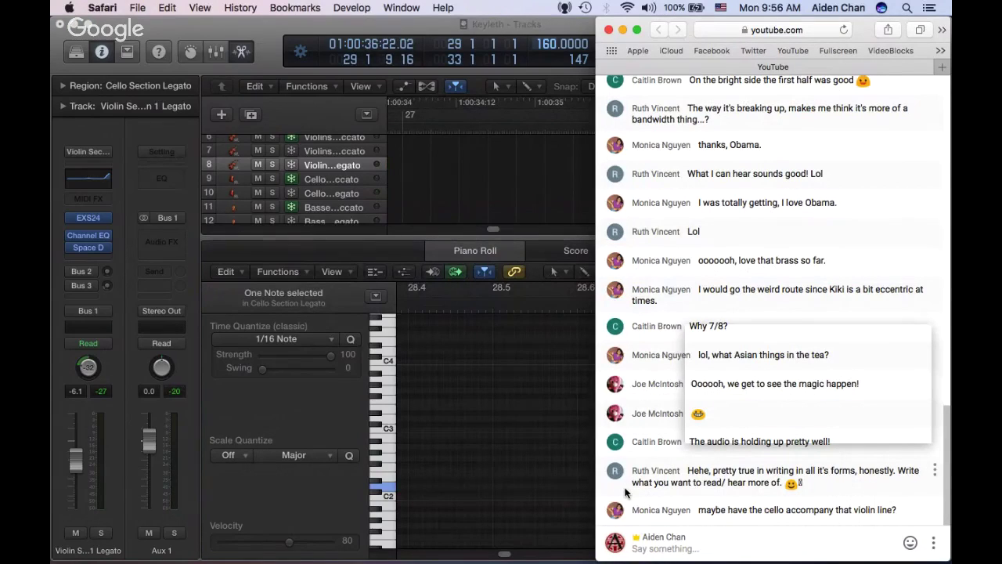
{"action": "left_click", "coordinate": [489, 393]}
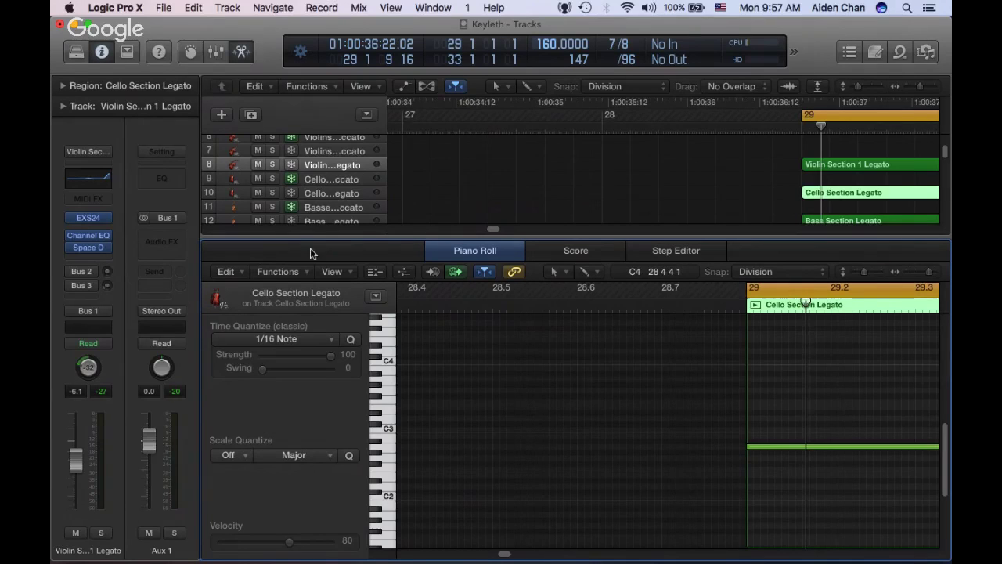
Solo the Cello Section Legato track and play its region from bar 29
{"action": "left_click", "coordinate": [325, 196]}
{"action": "left_click", "coordinate": [716, 223]}
{"action": "key", "text": "s"}
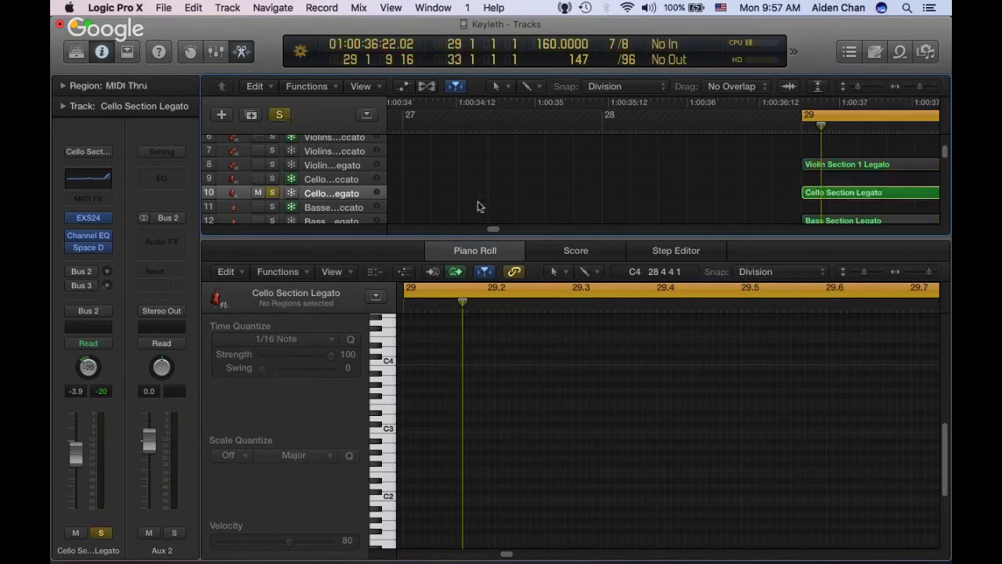
{"action": "left_click", "coordinate": [872, 195]}
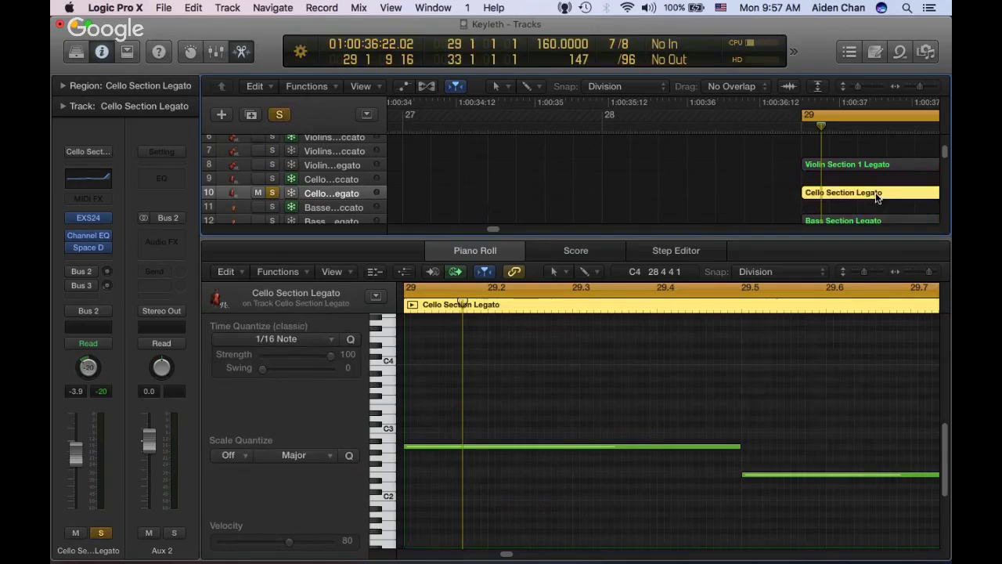
{"action": "key", "text": "space"}
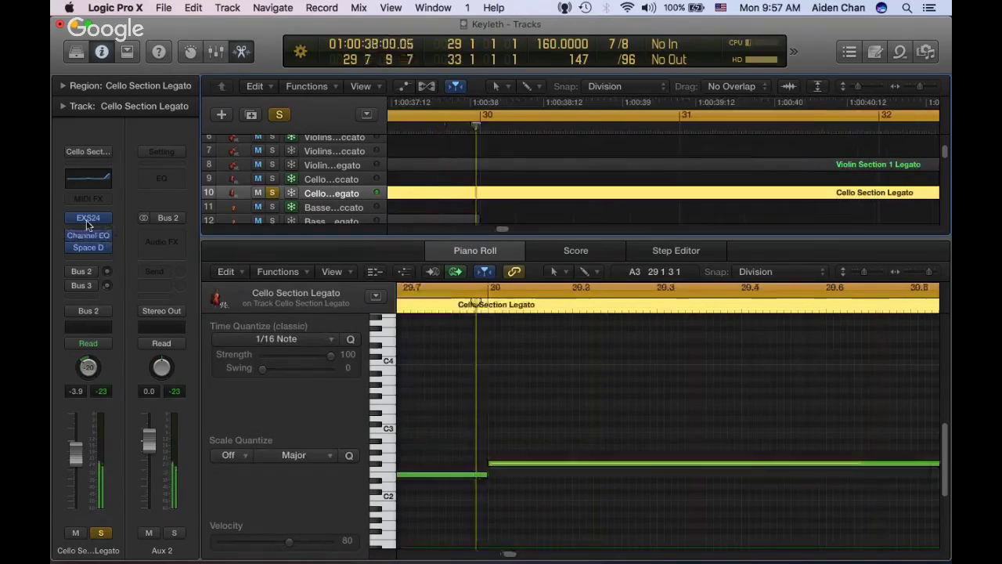
Adjust the Envelope 2 attack and release of the Cello Section Legato EXS24 sampler while the cello line plays
{"action": "left_click", "coordinate": [88, 219]}
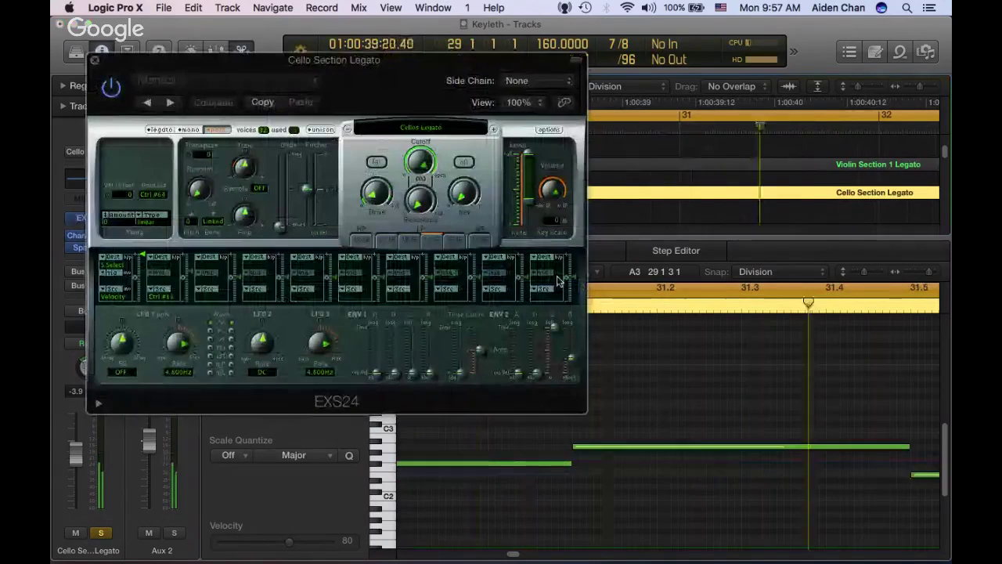
{"action": "mouse_move", "coordinate": [533, 351]}
{"action": "left_mouse_down"}
{"action": "mouse_move", "coordinate": [520, 371]}
{"action": "mouse_move", "coordinate": [519, 352]}
{"action": "mouse_move", "coordinate": [578, 357]}
{"action": "mouse_move", "coordinate": [521, 361]}
{"action": "left_mouse_up"}
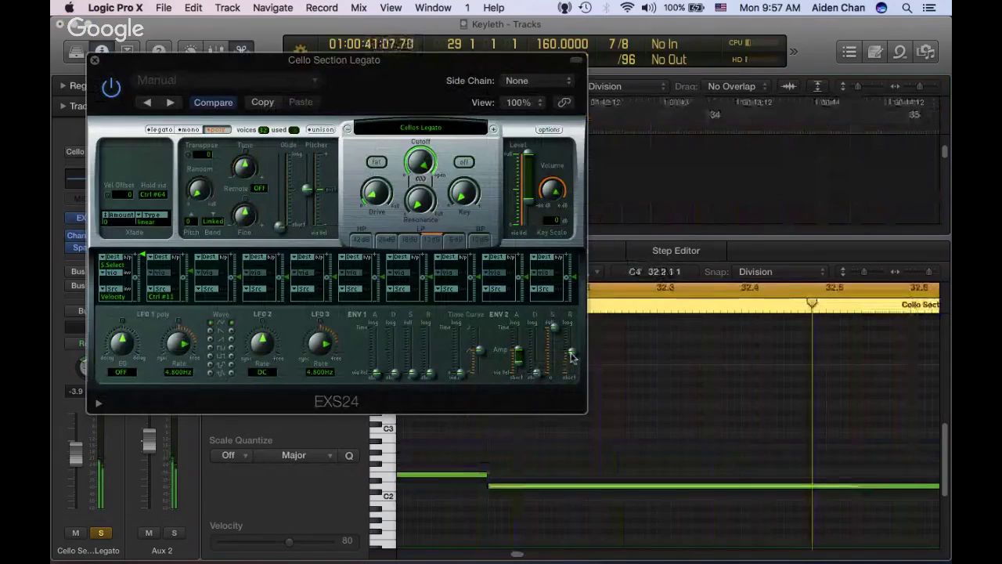
{"action": "left_click_drag", "start_coordinate": [520, 357], "coordinate": [521, 357]}
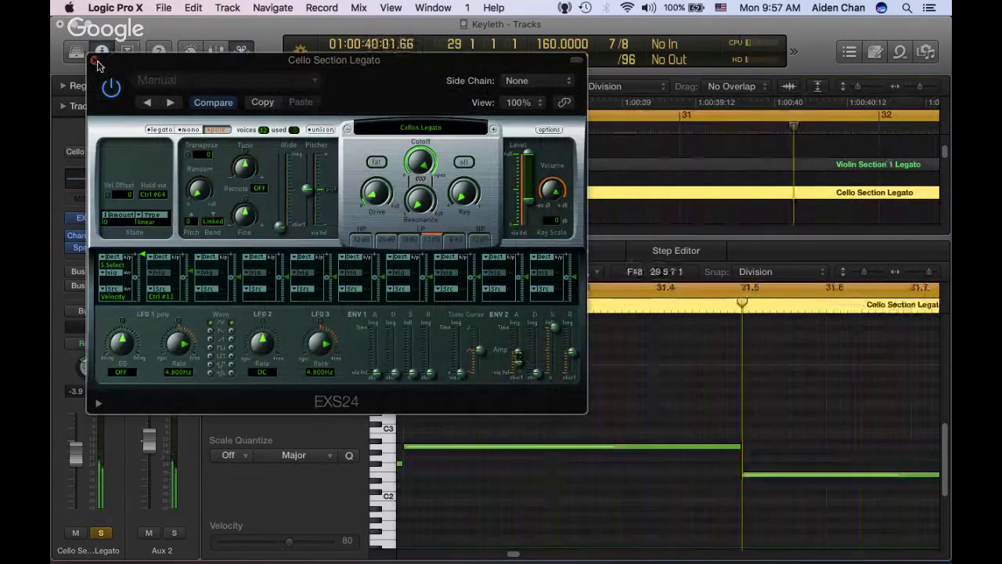
{"action": "left_click_drag", "start_coordinate": [517, 359], "coordinate": [518, 358]}
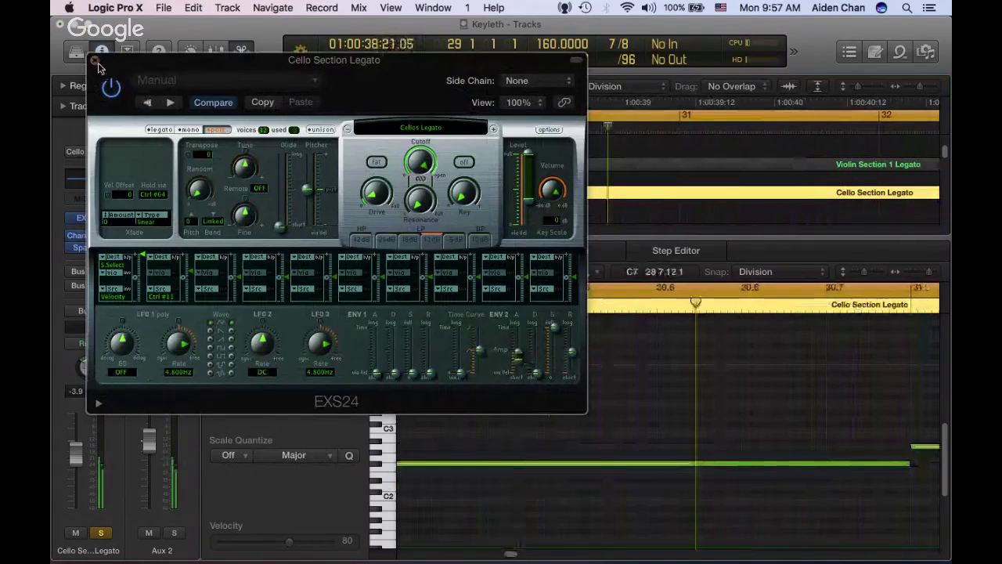
{"action": "key", "text": "super+w"}
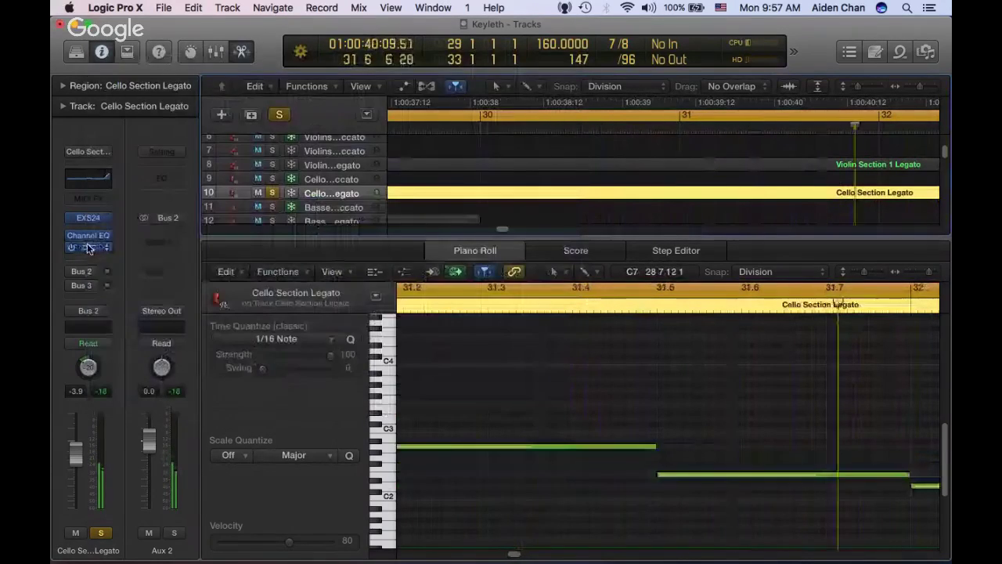
Lower the dry output and raise the reverb output of the cello track's Space Designer
{"action": "key", "text": "v"}
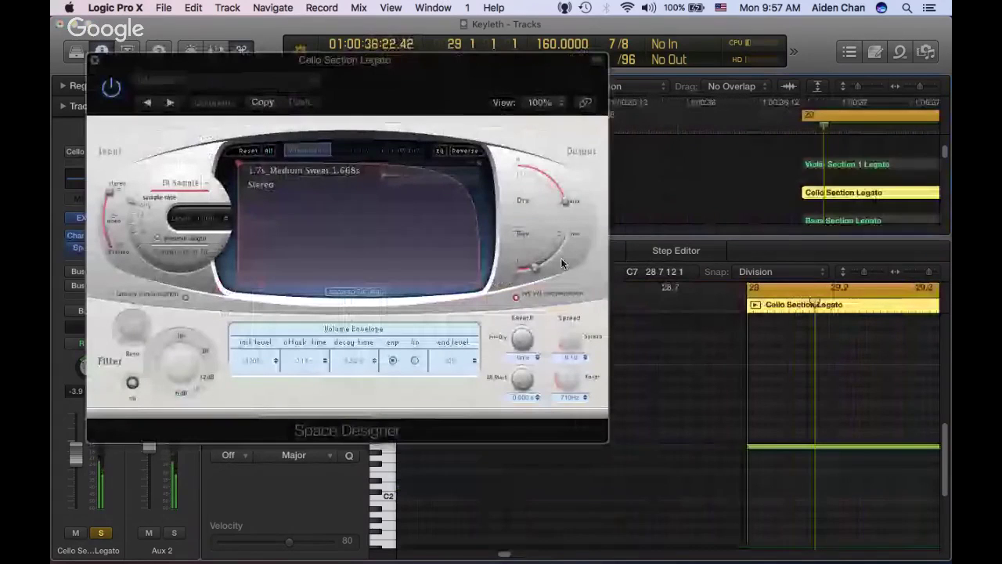
{"action": "left_click_drag", "start_coordinate": [564, 199], "coordinate": [562, 190]}
{"action": "left_click_drag", "start_coordinate": [556, 254], "coordinate": [557, 260]}
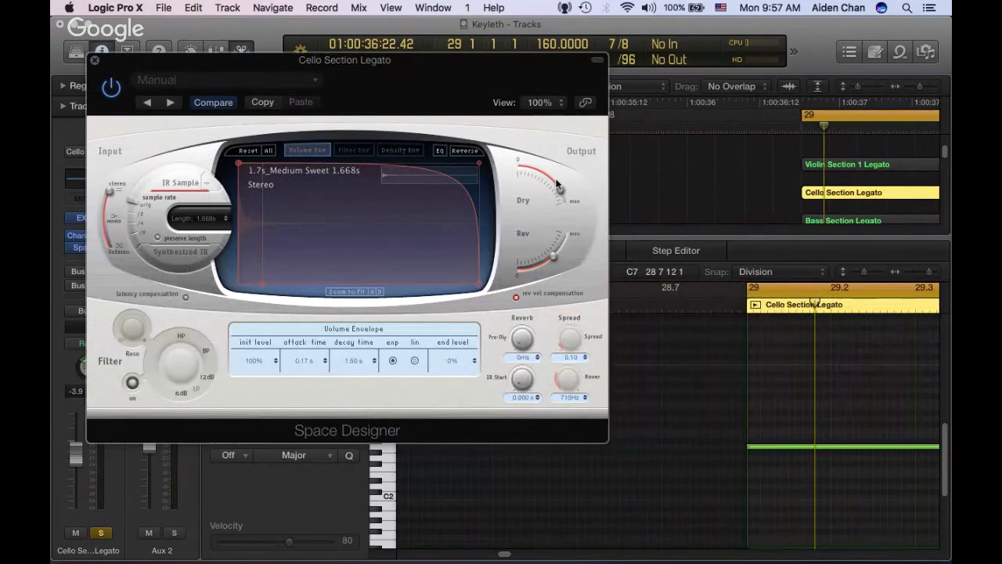
Set the cello Space Designer's pre-delay to 15 ms and IR start to 0.100 s, and play the line
{"action": "mouse_move", "coordinate": [432, 59]}
{"action": "left_mouse_down"}
{"action": "mouse_move", "coordinate": [436, 43]}
{"action": "mouse_move", "coordinate": [429, 48]}
{"action": "left_mouse_up"}
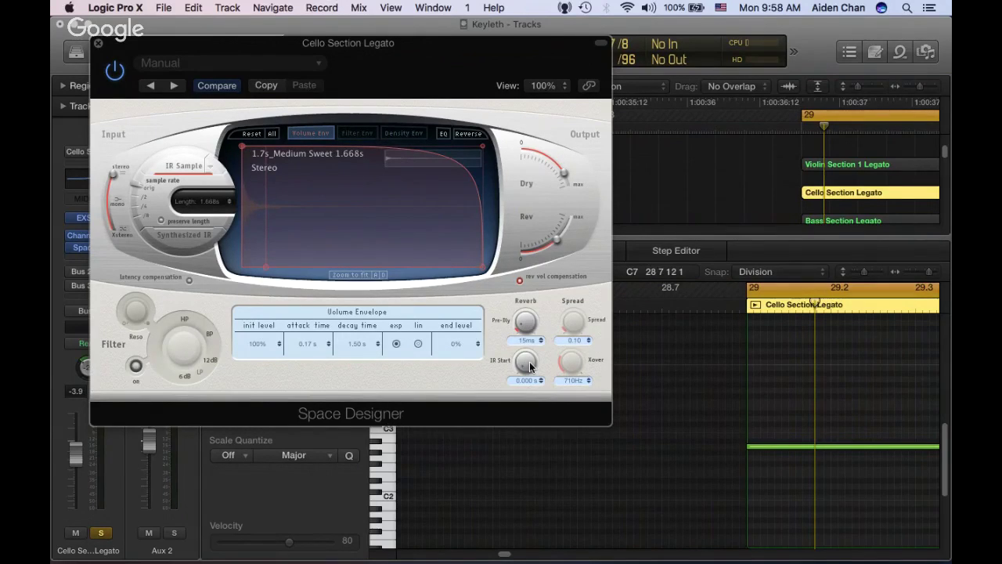
{"action": "left_click_drag", "start_coordinate": [530, 367], "coordinate": [532, 367]}
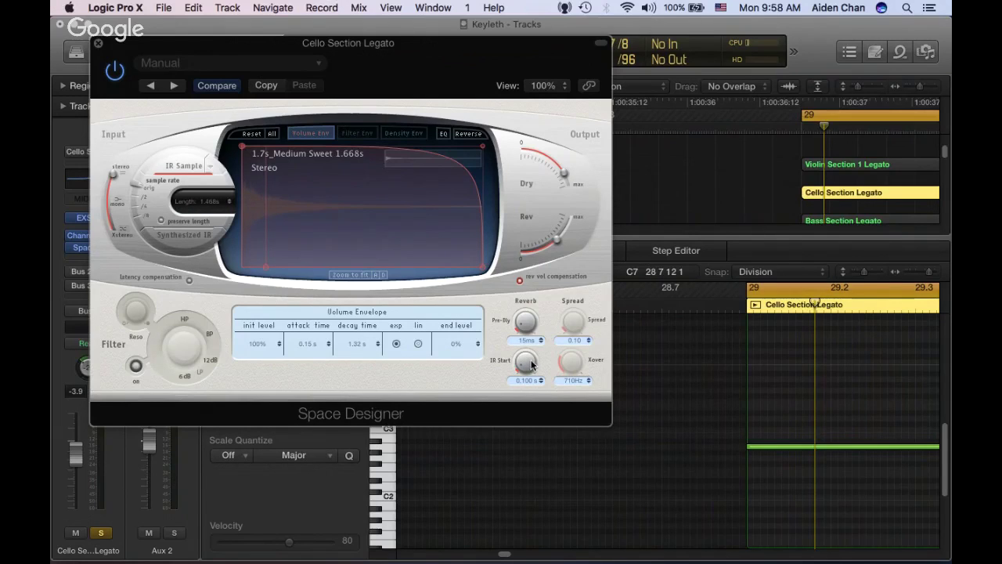
{"action": "key", "text": "space"}
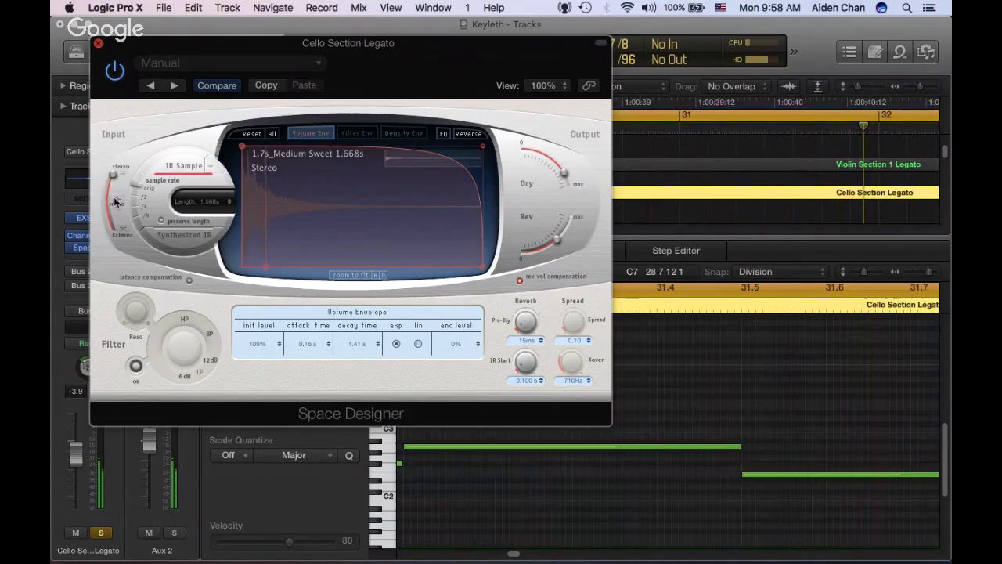
{"action": "key", "text": "v"}
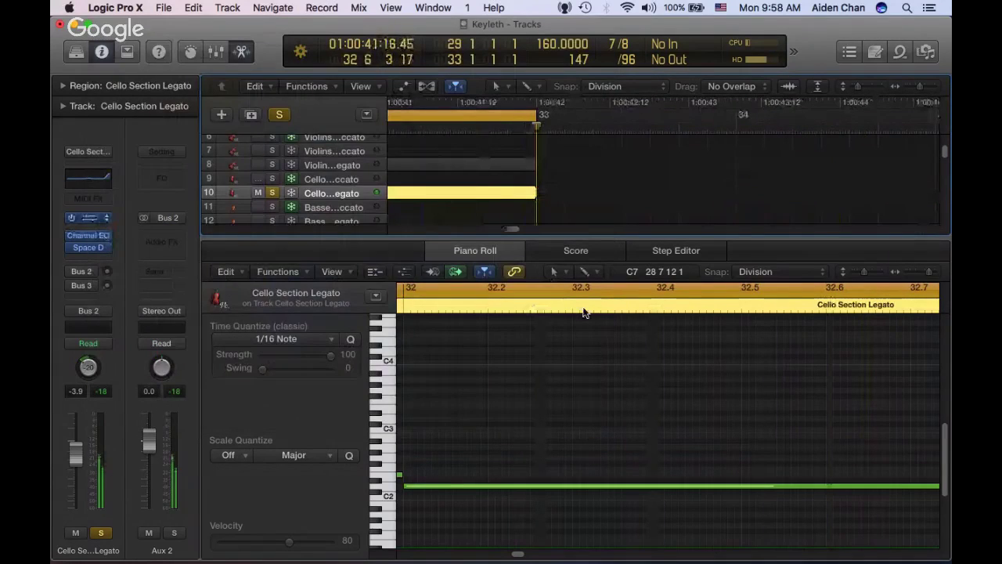
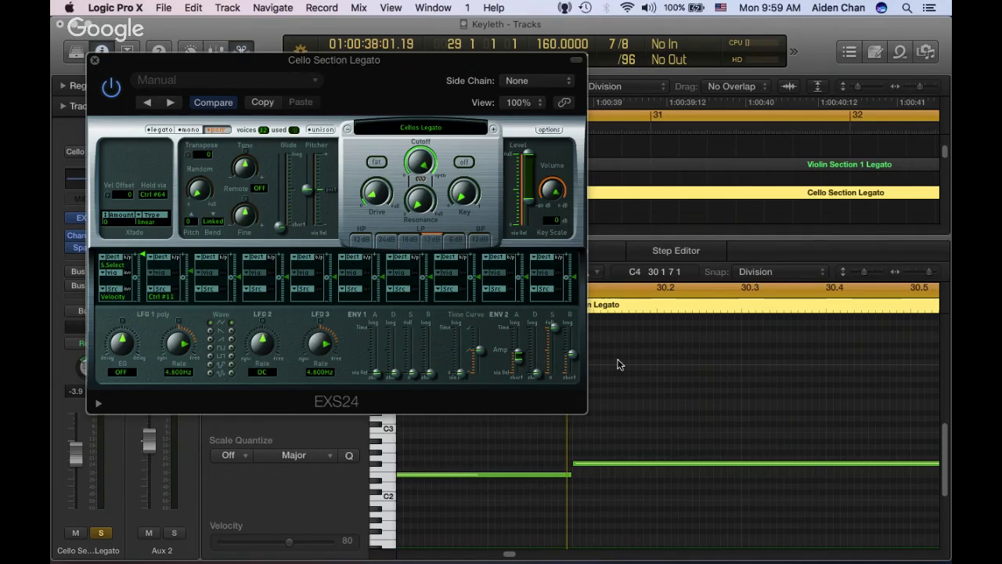
Fine-tune the cello EXS24's Envelope 2 release to about 221.59 ms during playback and close the sampler
{"action": "key", "text": "space"}
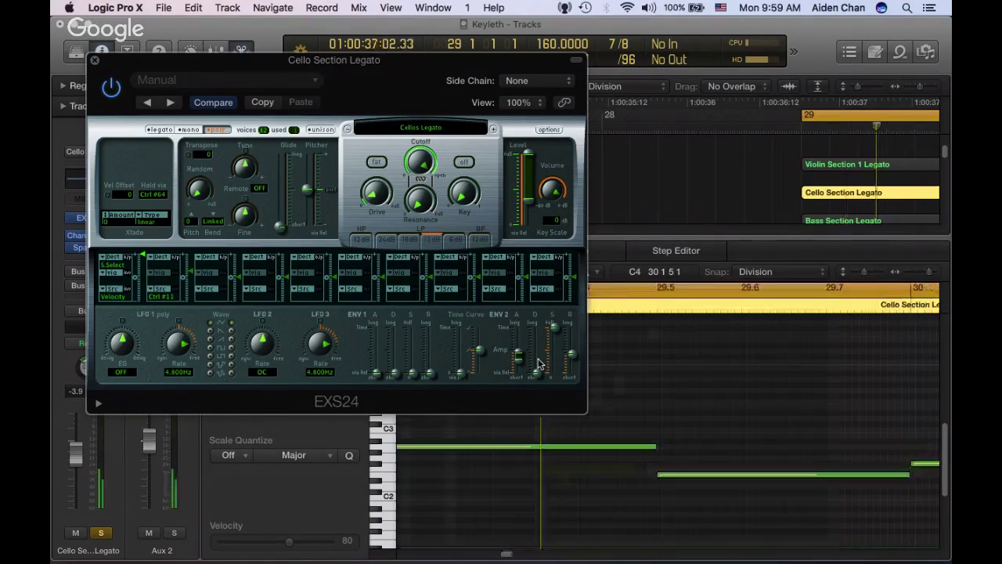
{"action": "left_click_drag", "start_coordinate": [580, 358], "coordinate": [575, 360]}
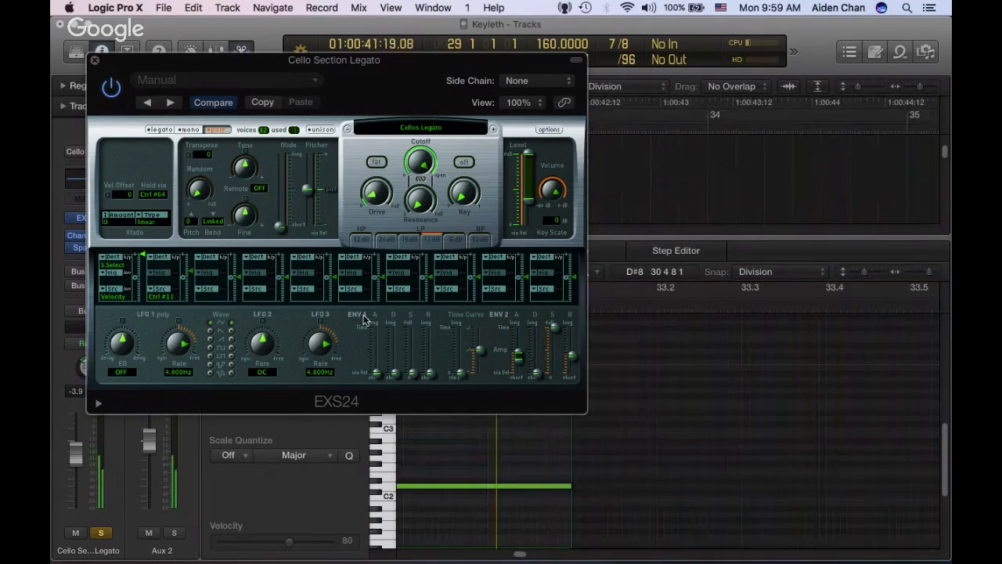
{"action": "left_click_drag", "start_coordinate": [570, 362], "coordinate": [574, 359]}
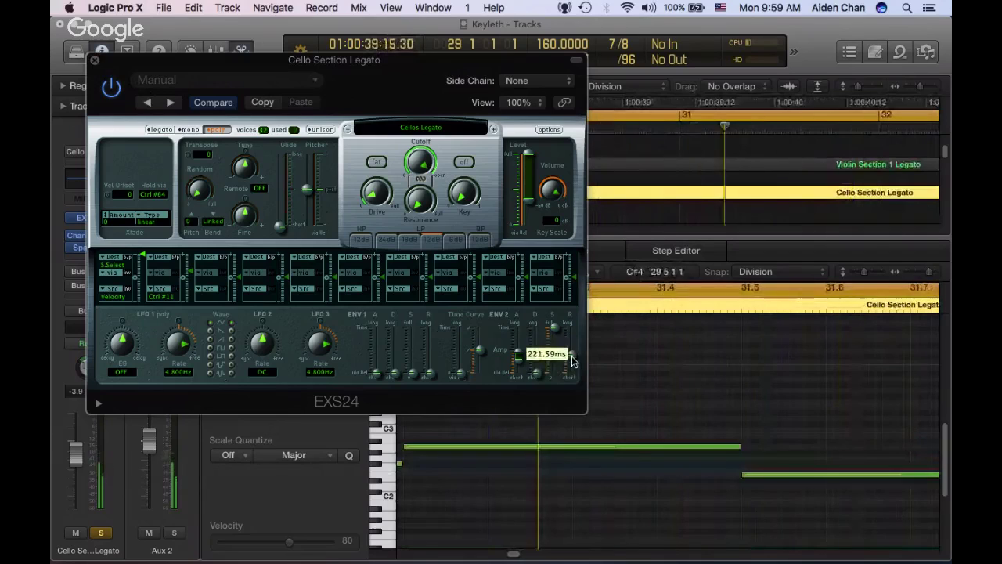
{"action": "left_click", "coordinate": [93, 61]}
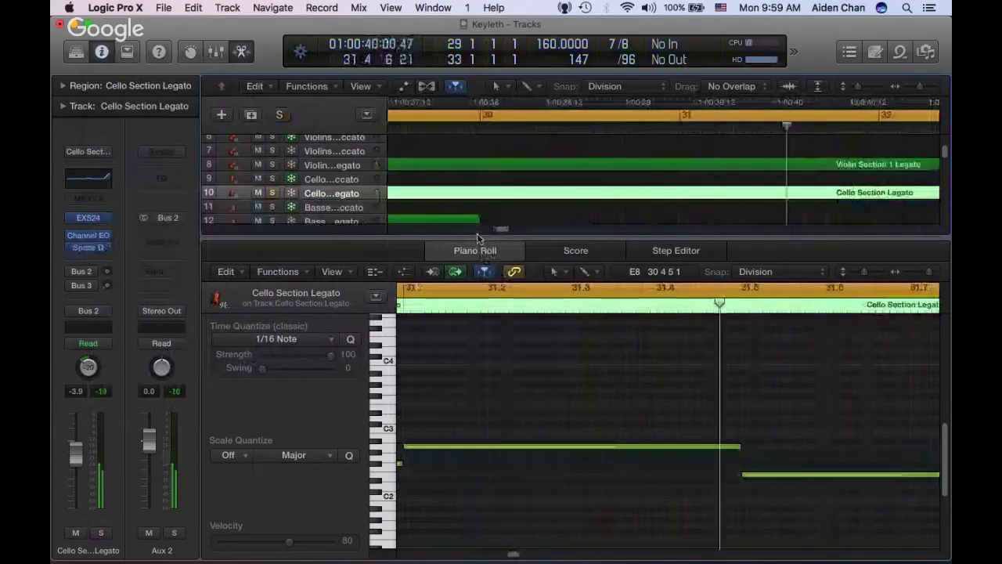
Adjust the Envelope 2 attack range of the Violin Section 1 Legato EXS24 sampler while the strings play
{"action": "left_click", "coordinate": [339, 163]}
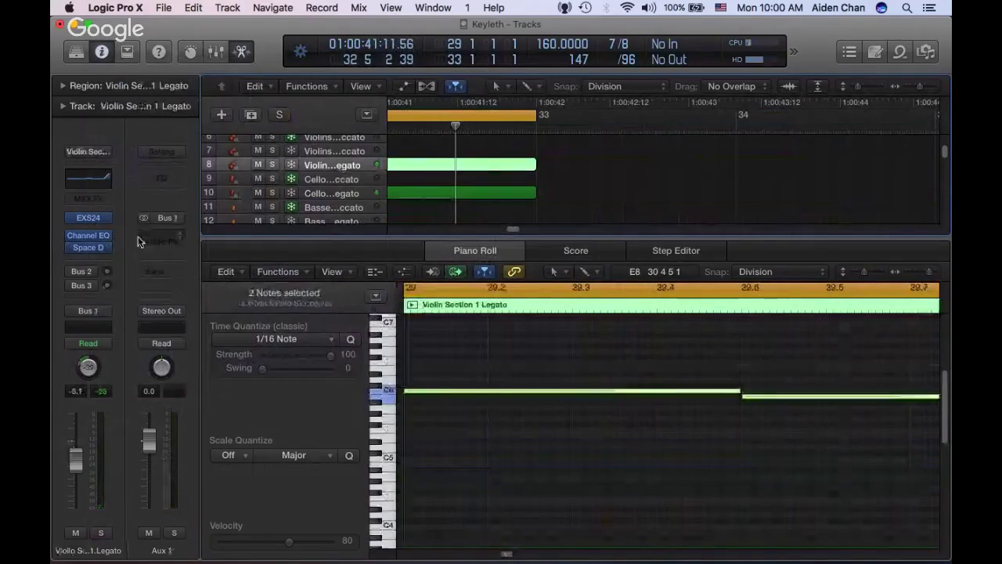
{"action": "key", "text": "v"}
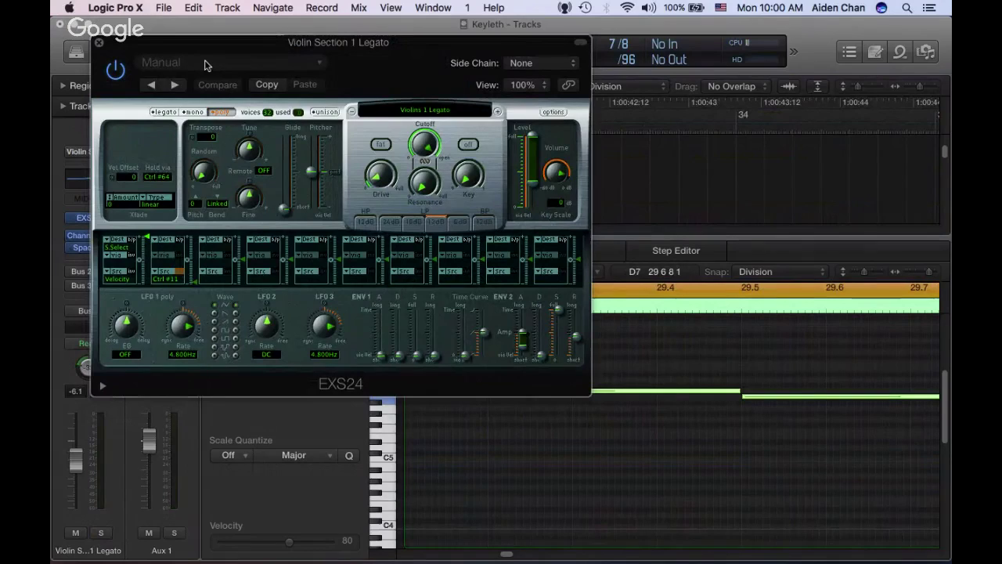
{"action": "left_click_drag", "start_coordinate": [204, 60], "coordinate": [290, 238]}
{"action": "left_click_drag", "start_coordinate": [424, 221], "coordinate": [357, 24]}
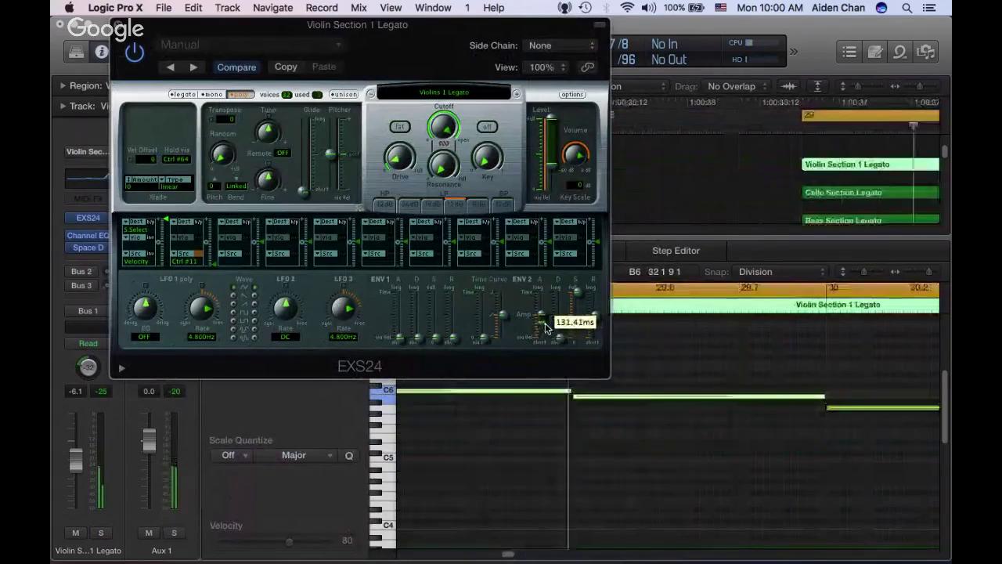
{"action": "left_click_drag", "start_coordinate": [546, 327], "coordinate": [546, 335]}
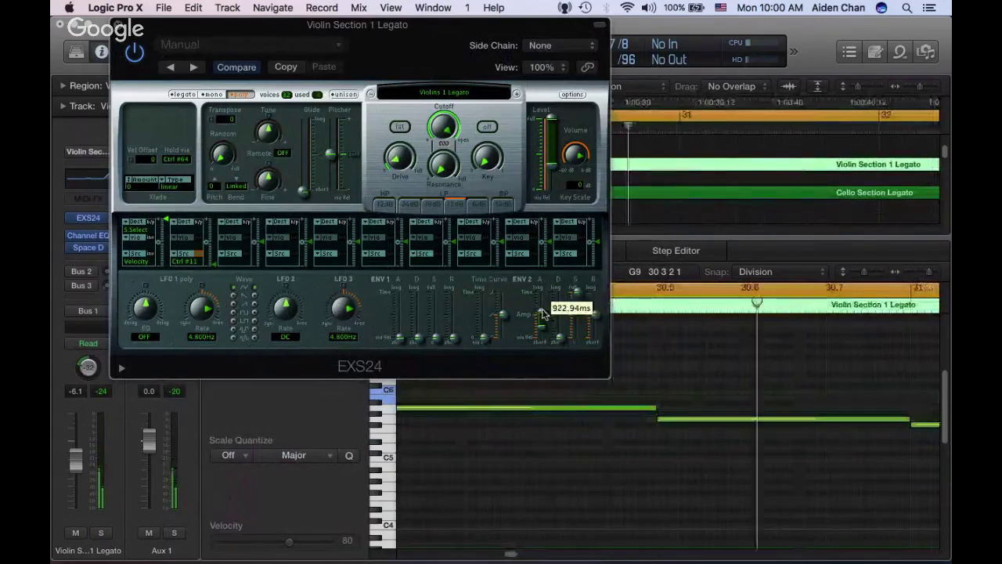
{"action": "left_click_drag", "start_coordinate": [543, 312], "coordinate": [543, 332]}
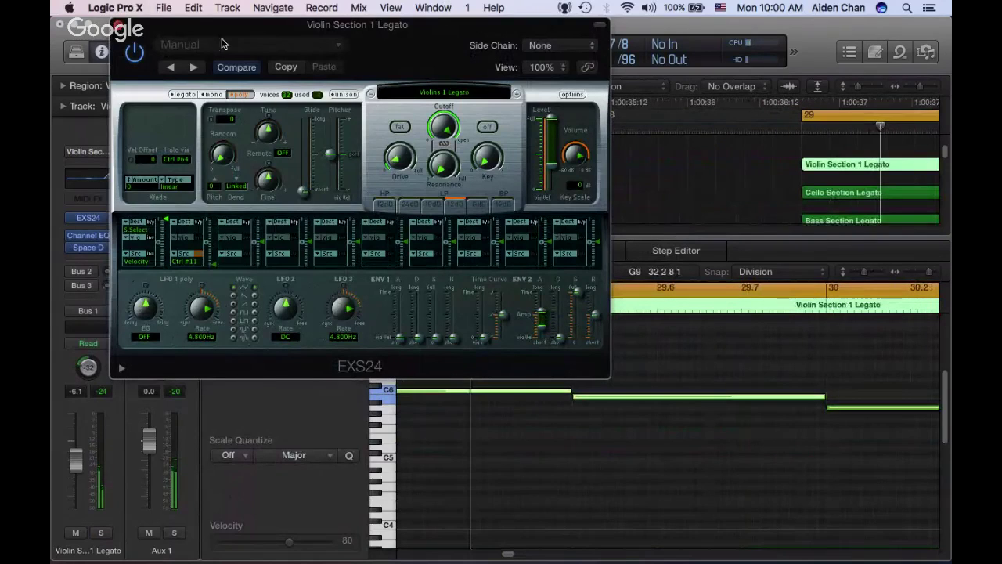
{"action": "key", "text": "super+w"}
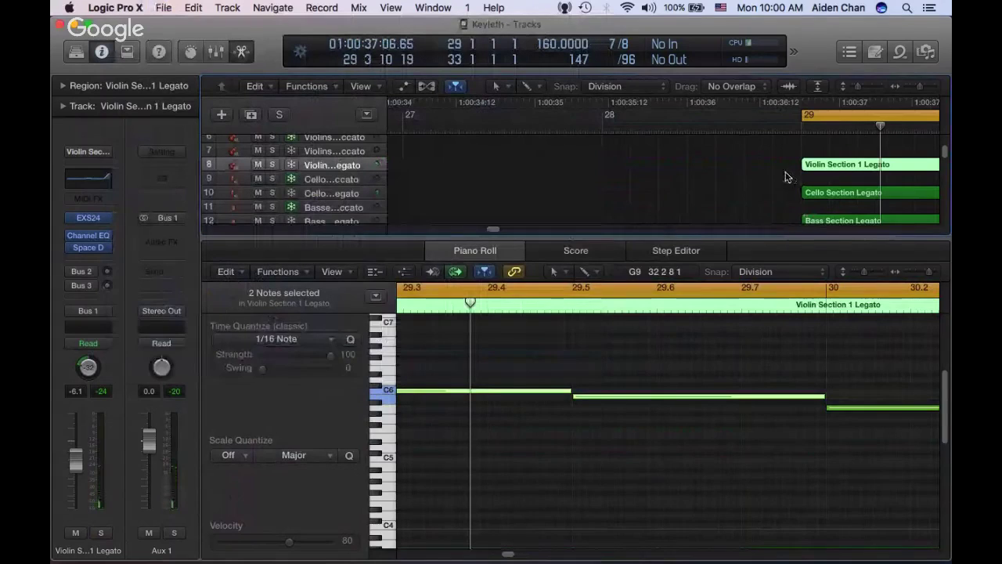
Switch to Safari to read the latest live chat comments about the cello line, and return to Logic Pro X
{"action": "key", "text": "super+Tab"}
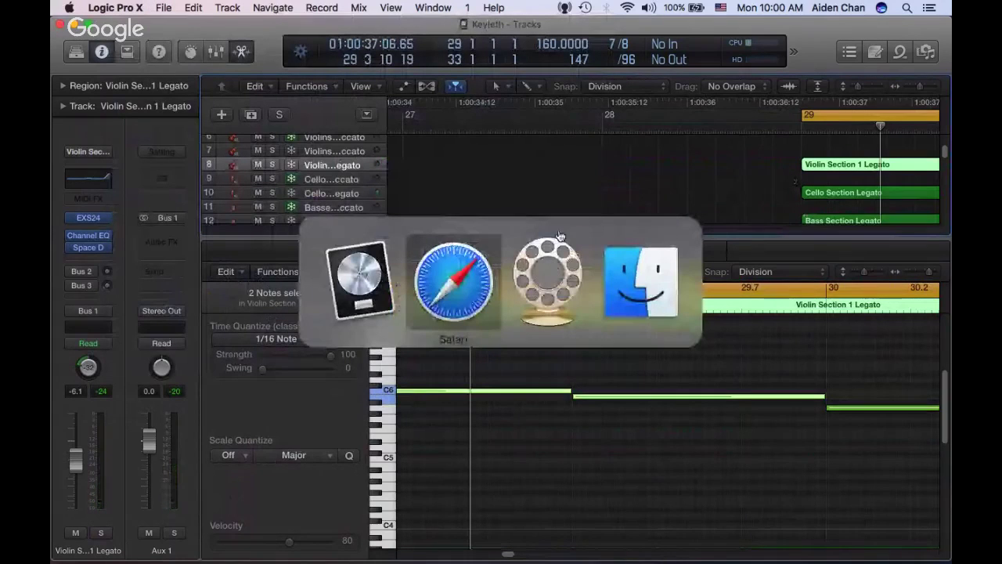
{"action": "left_click", "coordinate": [451, 281]}
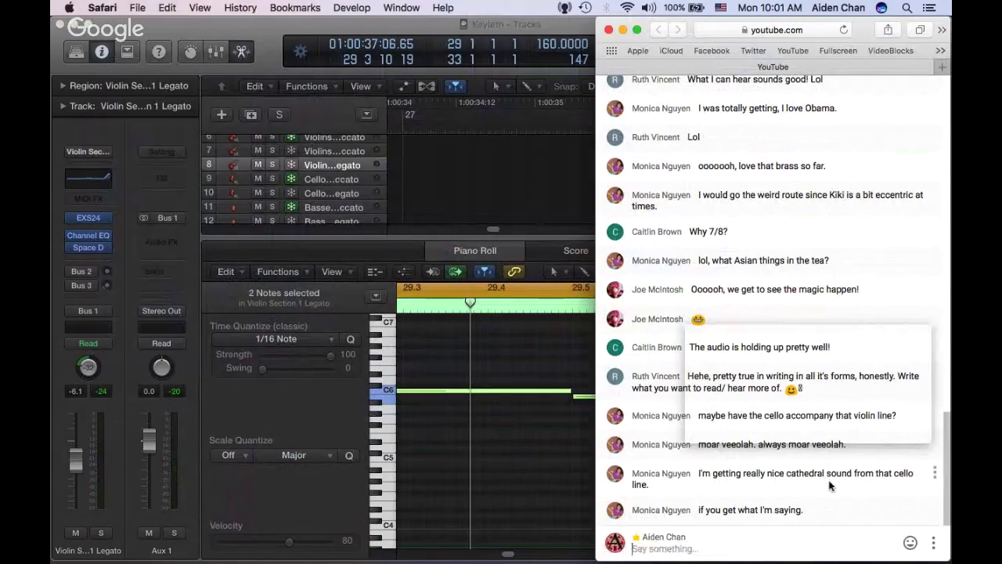
{"action": "left_click", "coordinate": [538, 191]}
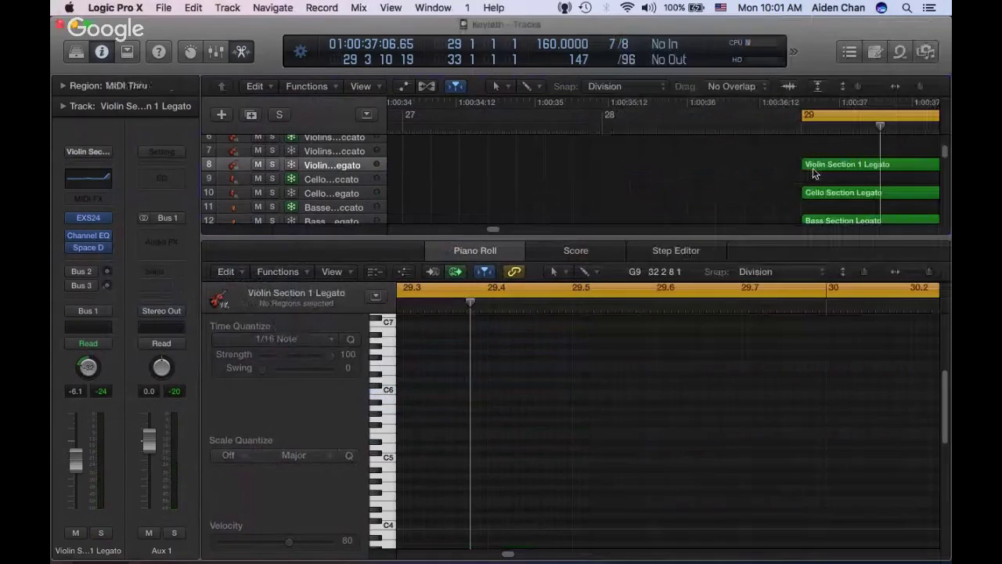
Copy all the notes of the Cello Section Legato region that starts at bar 29
{"action": "scroll", "coordinate": [777, 167], "scroll_direction": "down", "scroll_amount": 5}
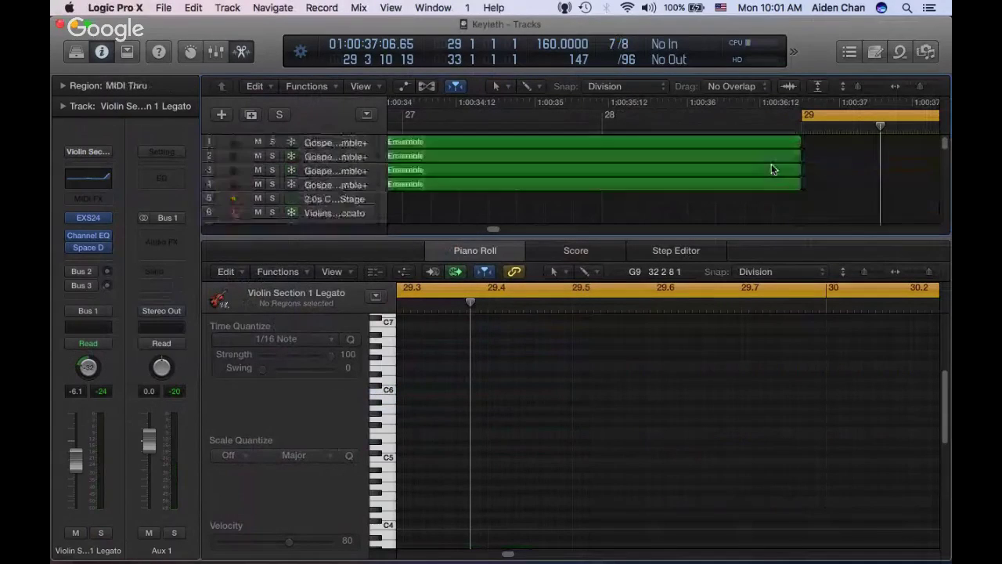
{"action": "scroll", "coordinate": [771, 163], "scroll_direction": "up", "scroll_amount": 5}
{"action": "scroll", "coordinate": [795, 187], "scroll_direction": "down", "scroll_amount": 4}
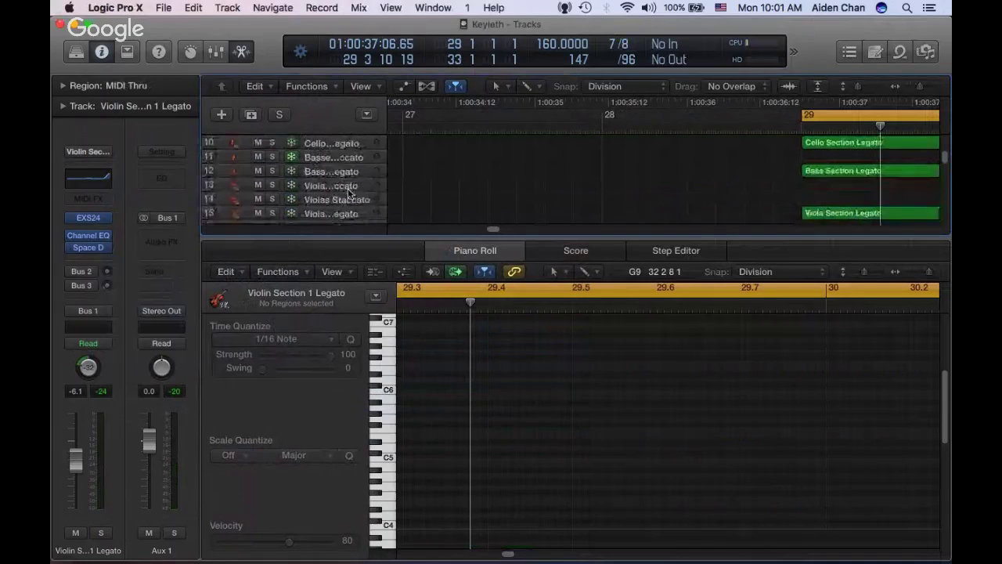
{"action": "scroll", "coordinate": [703, 181], "scroll_direction": "up", "scroll_amount": 1}
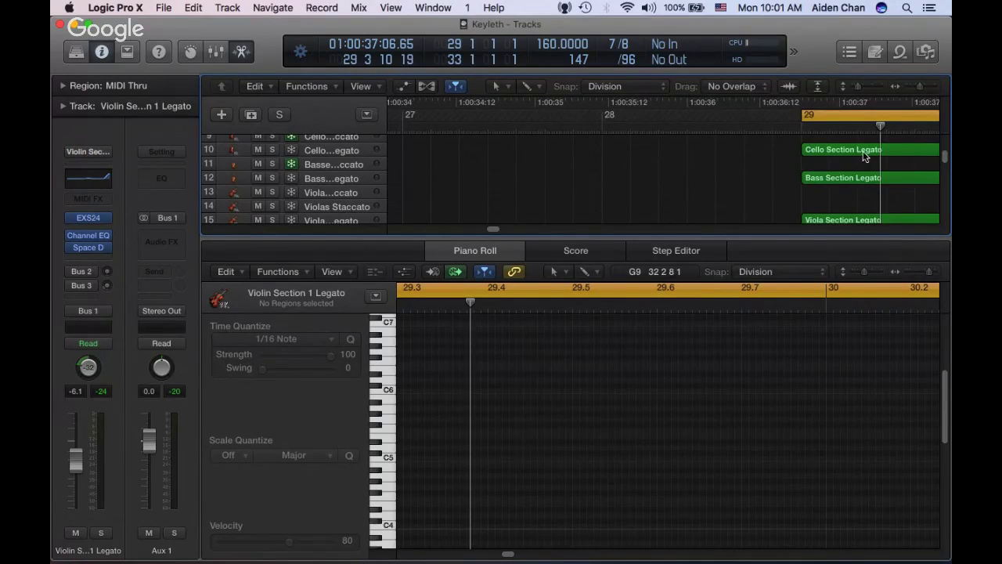
{"action": "scroll", "coordinate": [842, 155], "scroll_direction": "down", "scroll_amount": 1}
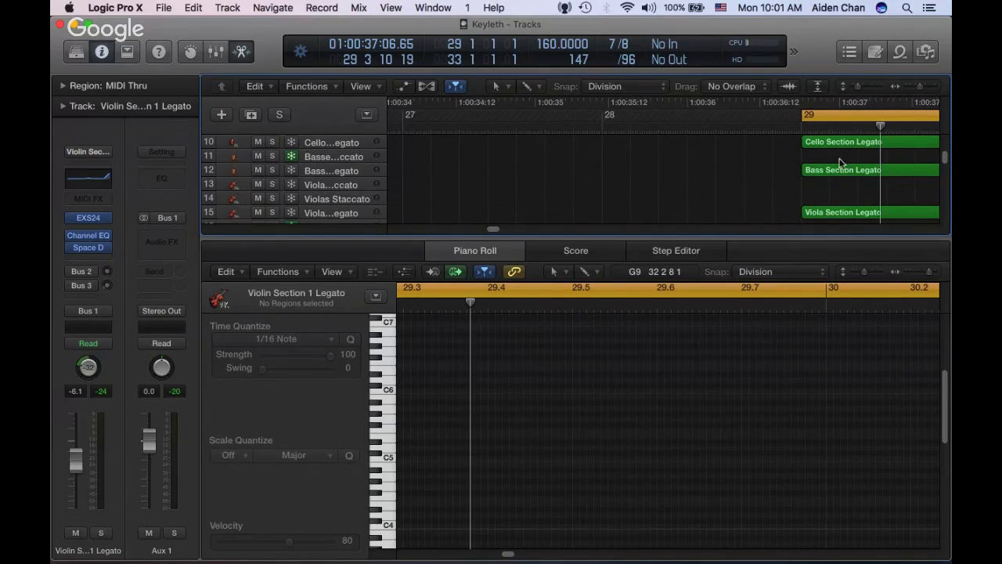
{"action": "left_click", "coordinate": [842, 143]}
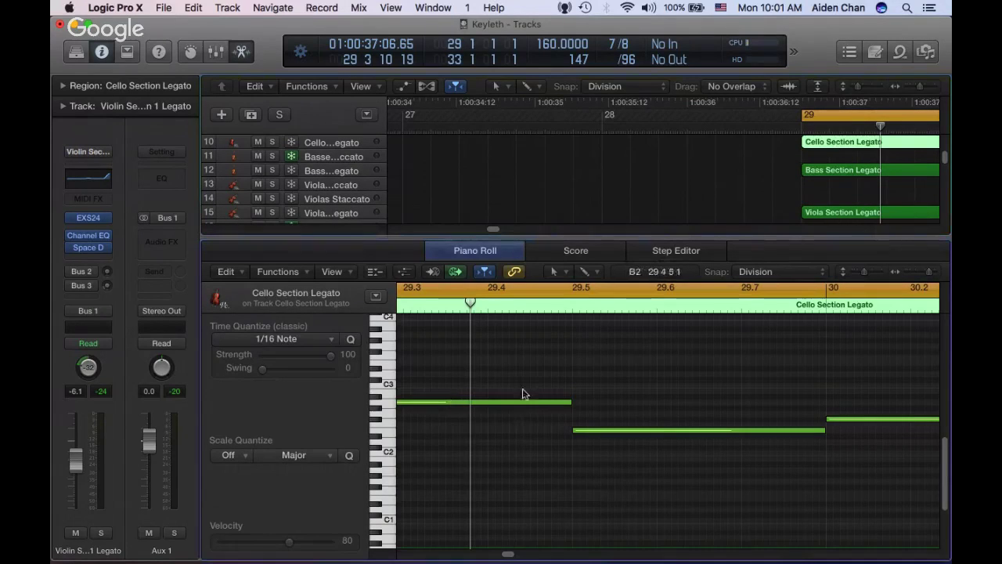
{"action": "key", "text": "super+a"}
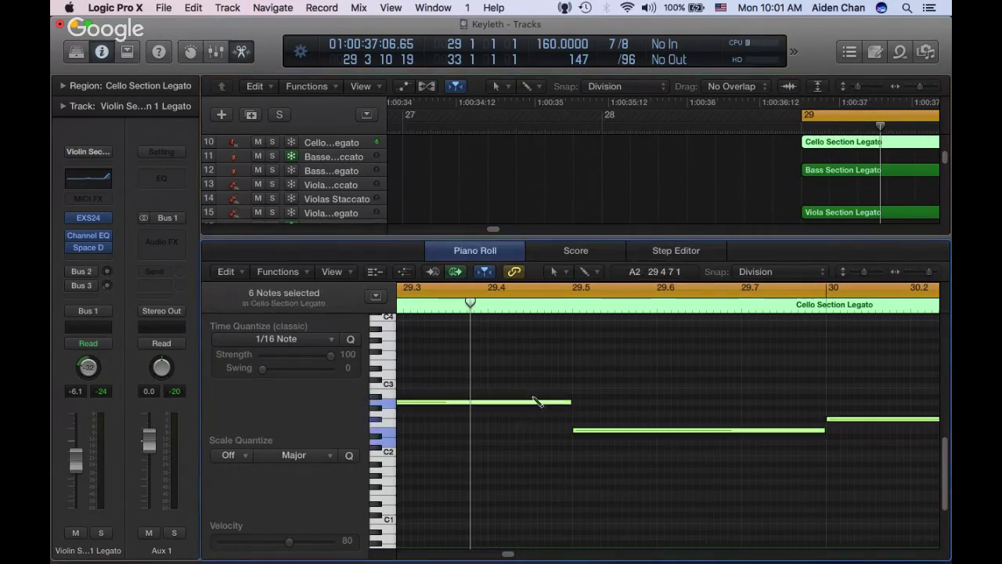
{"action": "left_click", "coordinate": [696, 353]}
Paste the copied cello notes into the Viola Section Legato region from bar 29
{"action": "left_click", "coordinate": [832, 212]}
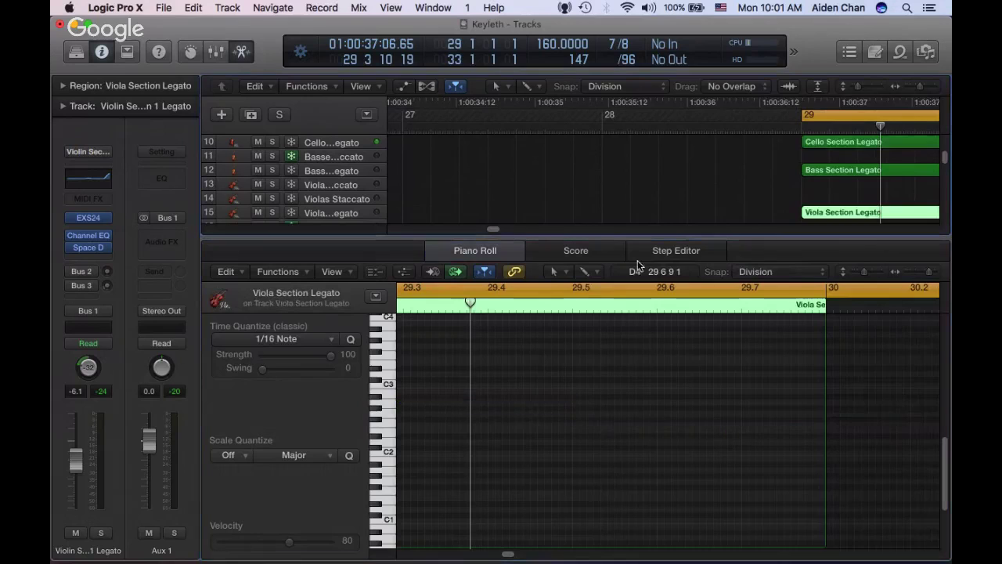
{"action": "scroll", "coordinate": [643, 337], "scroll_direction": "left", "scroll_amount": 5}
{"action": "left_click", "coordinate": [633, 321]}
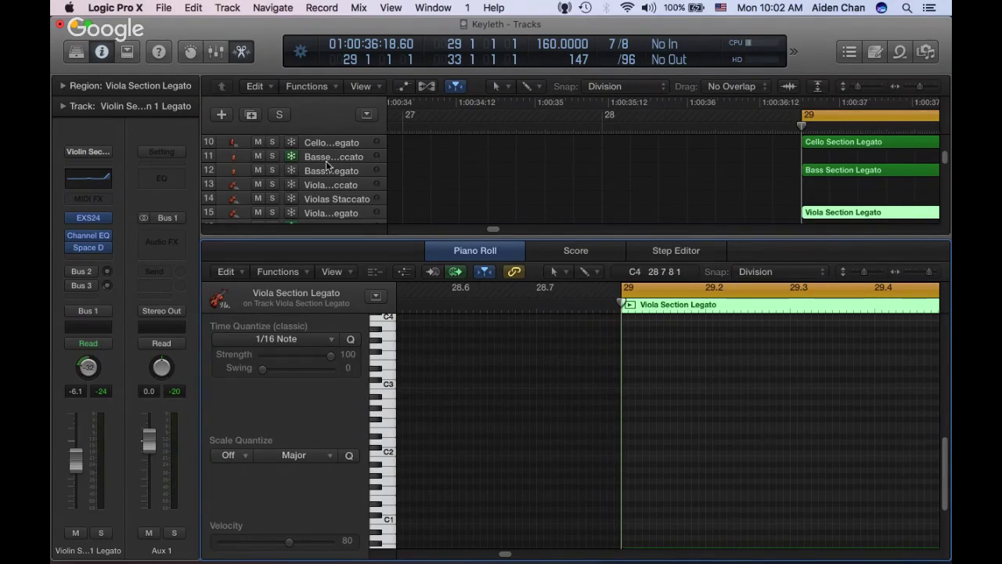
{"action": "key", "text": "period"}
{"action": "key", "text": "period"}
{"action": "key", "text": "period"}
{"action": "key", "text": "period"}
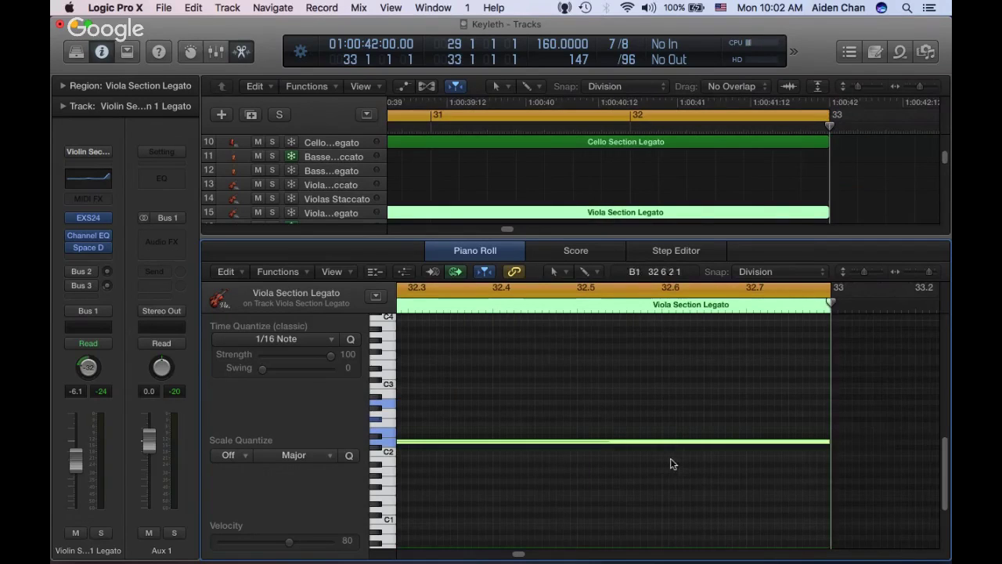
{"action": "scroll", "coordinate": [734, 176], "scroll_direction": "left", "scroll_amount": 10}
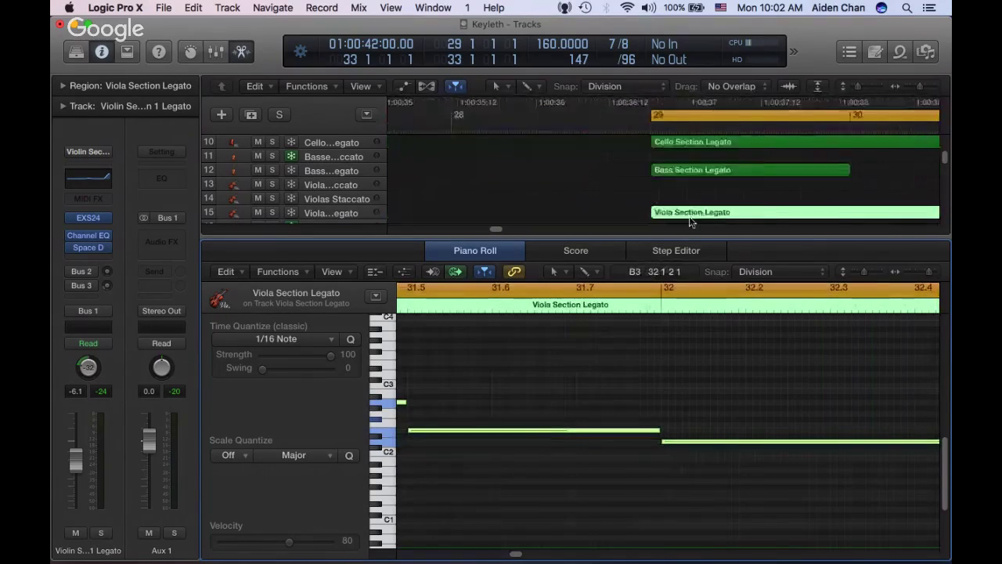
Transpose all six notes of the Viola Section Legato region up one octave and play back the result
{"action": "scroll", "coordinate": [524, 511], "scroll_direction": "left", "scroll_amount": 2}
{"action": "scroll", "coordinate": [524, 510], "scroll_direction": "left", "scroll_amount": 10}
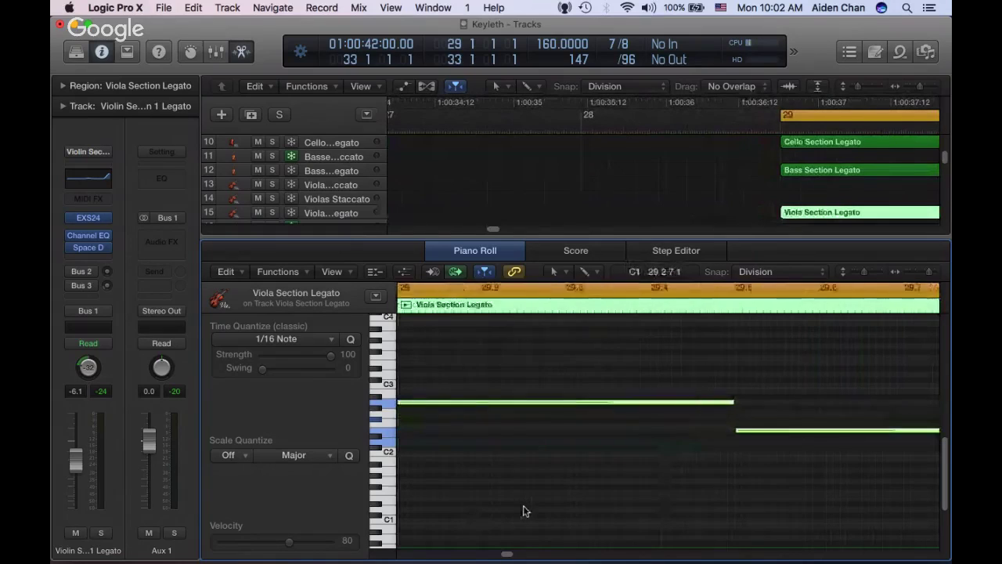
{"action": "scroll", "coordinate": [631, 442], "scroll_direction": "right", "scroll_amount": 5}
{"action": "scroll", "coordinate": [631, 443], "scroll_direction": "left", "scroll_amount": 2}
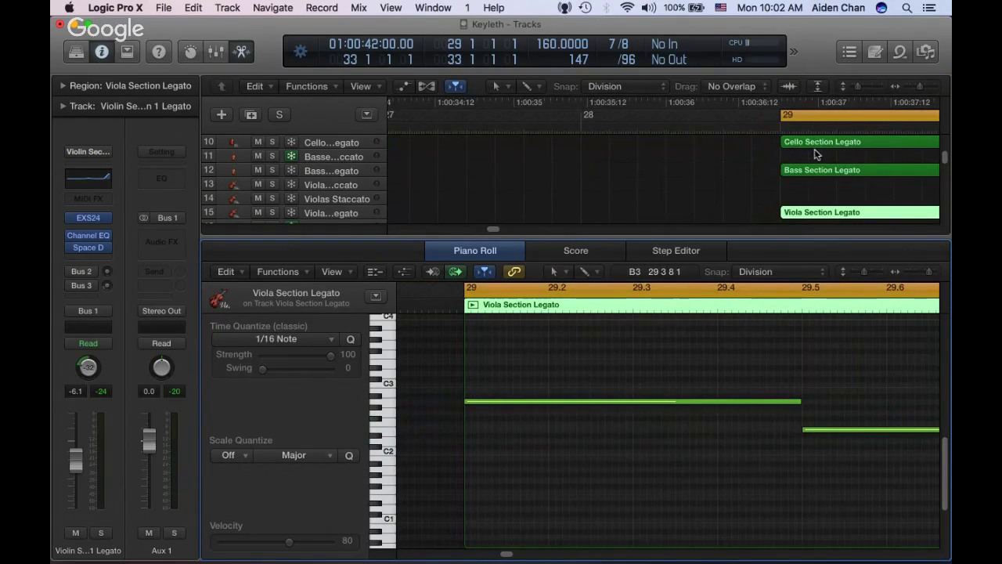
{"action": "scroll", "coordinate": [791, 156], "scroll_direction": "right", "scroll_amount": 4}
{"action": "scroll", "coordinate": [763, 161], "scroll_direction": "up", "scroll_amount": 2}
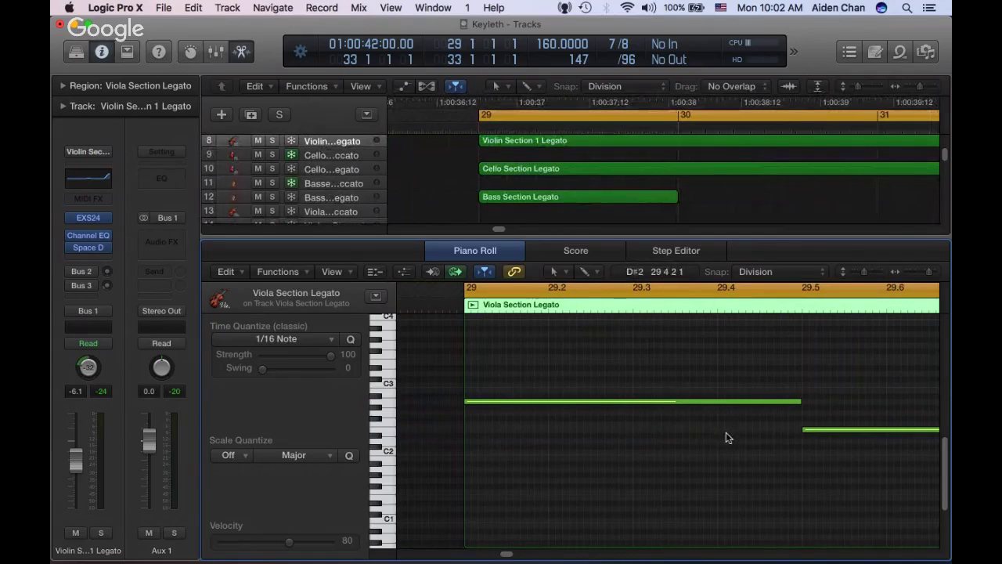
{"action": "left_click", "coordinate": [719, 402]}
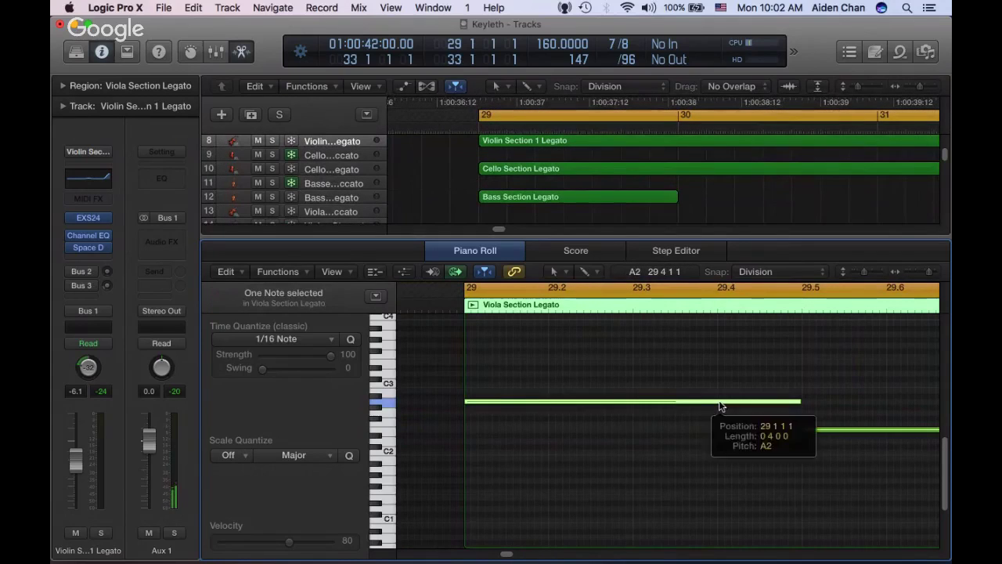
{"action": "key", "text": "super+a"}
{"action": "left_click_drag", "start_coordinate": [720, 405], "coordinate": [714, 336]}
{"action": "key", "text": "space"}
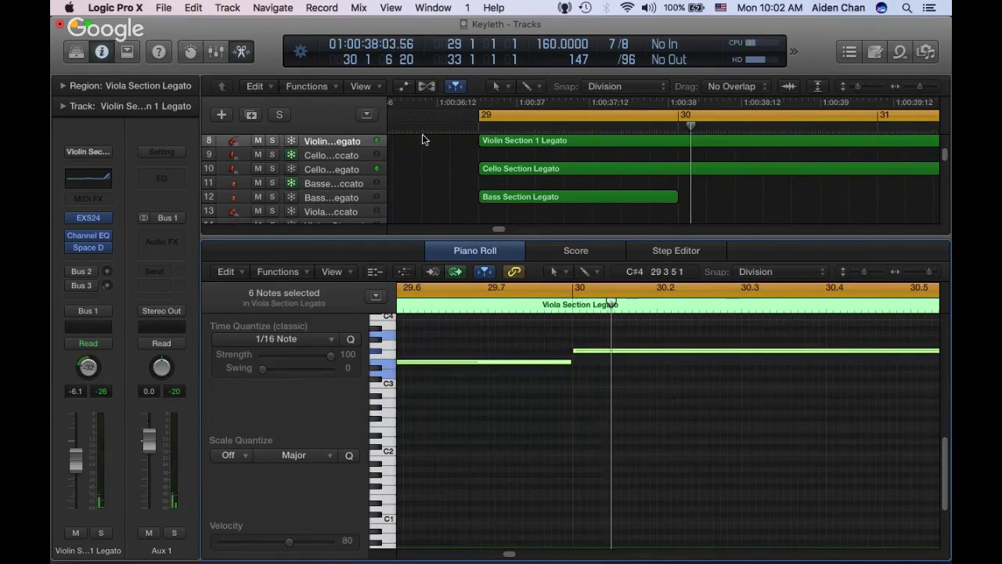
Compare the Cello Section Legato notes with the viola part, and play back the strings with the viola track selected
{"action": "left_click", "coordinate": [337, 199]}
{"action": "left_click", "coordinate": [332, 170]}
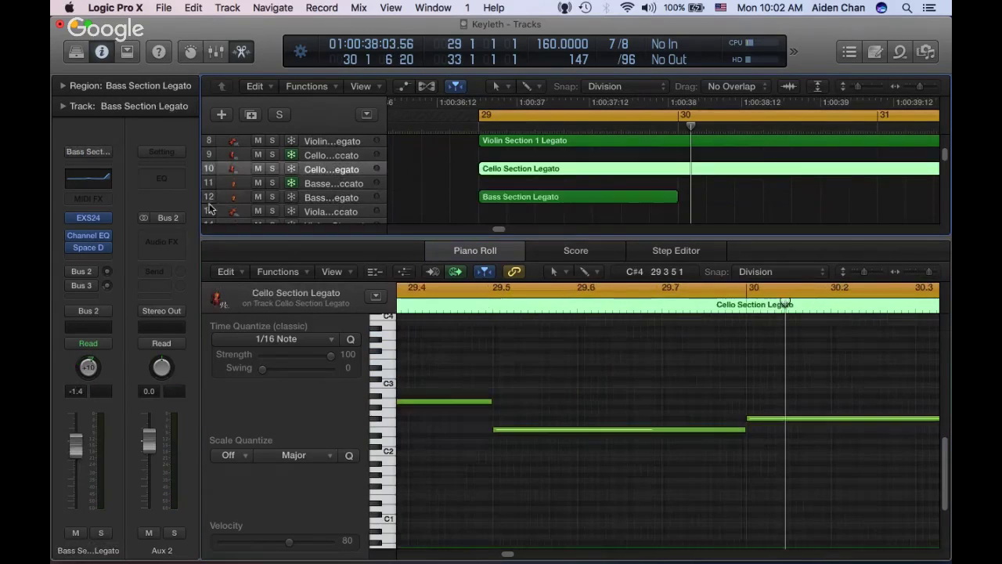
{"action": "scroll", "coordinate": [513, 208], "scroll_direction": "down", "scroll_amount": 4}
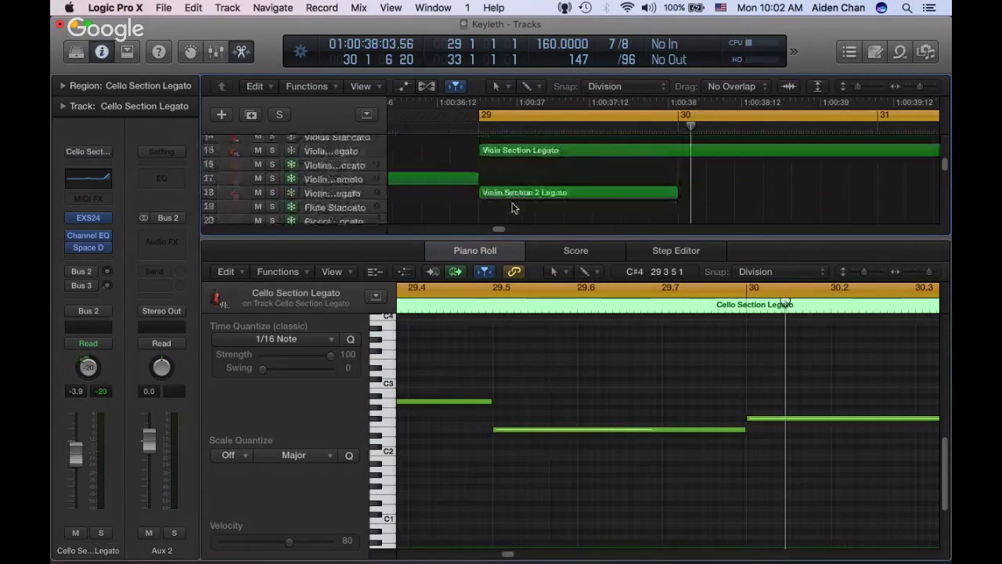
{"action": "left_click", "coordinate": [329, 151]}
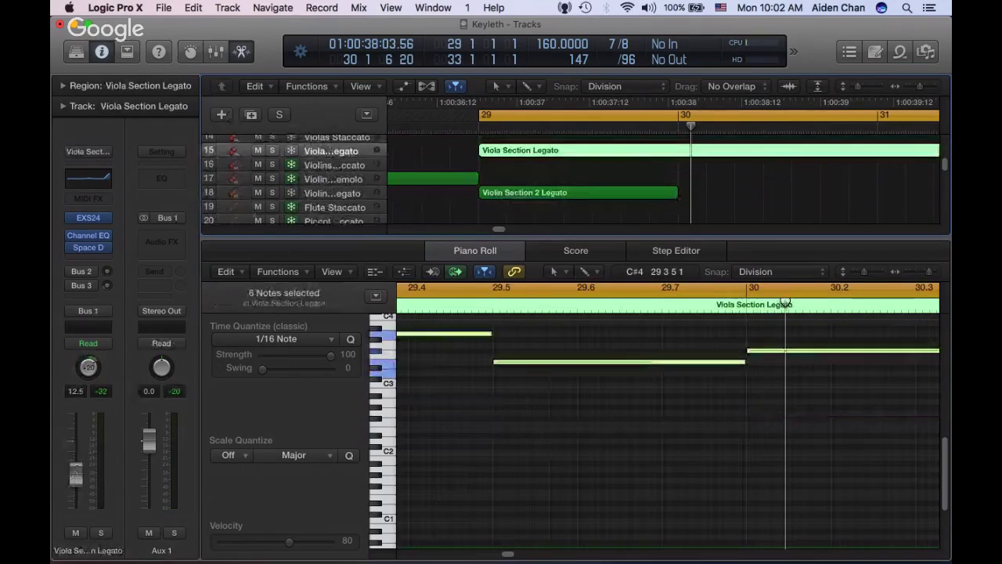
{"action": "key", "text": "space"}
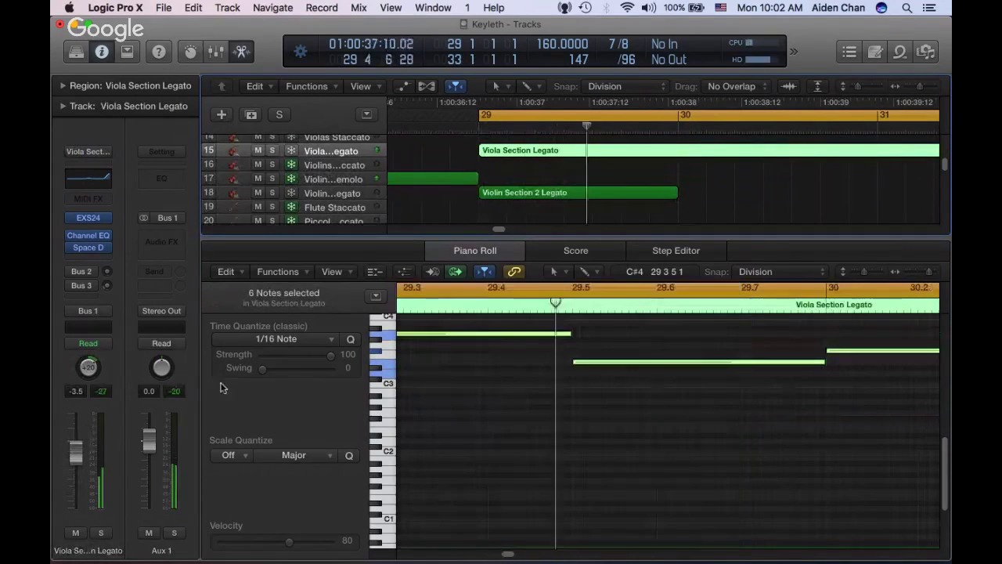
Lower the volume of the Cello Section Legato track while the strings play
{"action": "scroll", "coordinate": [332, 149], "scroll_direction": "up", "scroll_amount": 4}
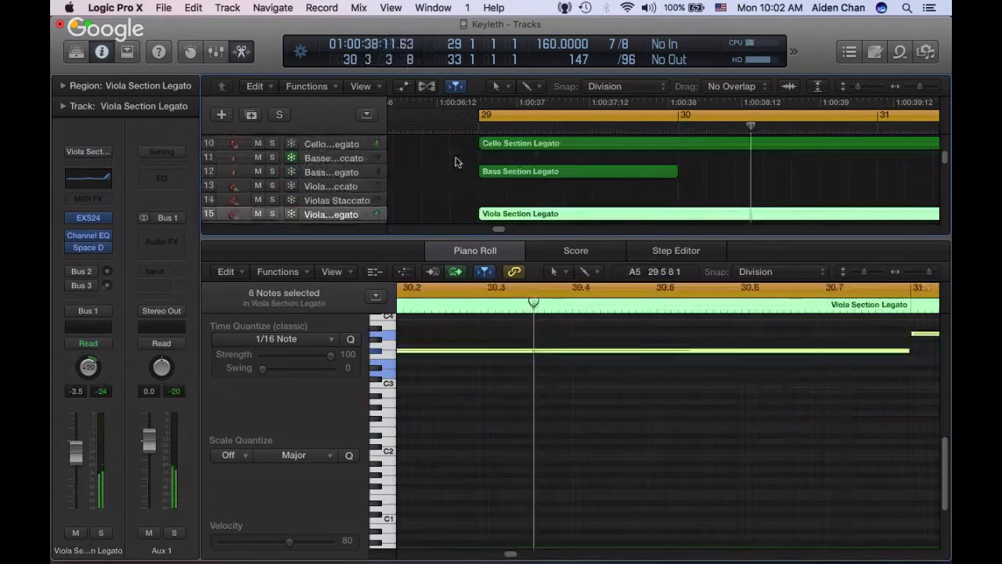
{"action": "left_click", "coordinate": [332, 145]}
{"action": "left_click_drag", "start_coordinate": [78, 455], "coordinate": [80, 464]}
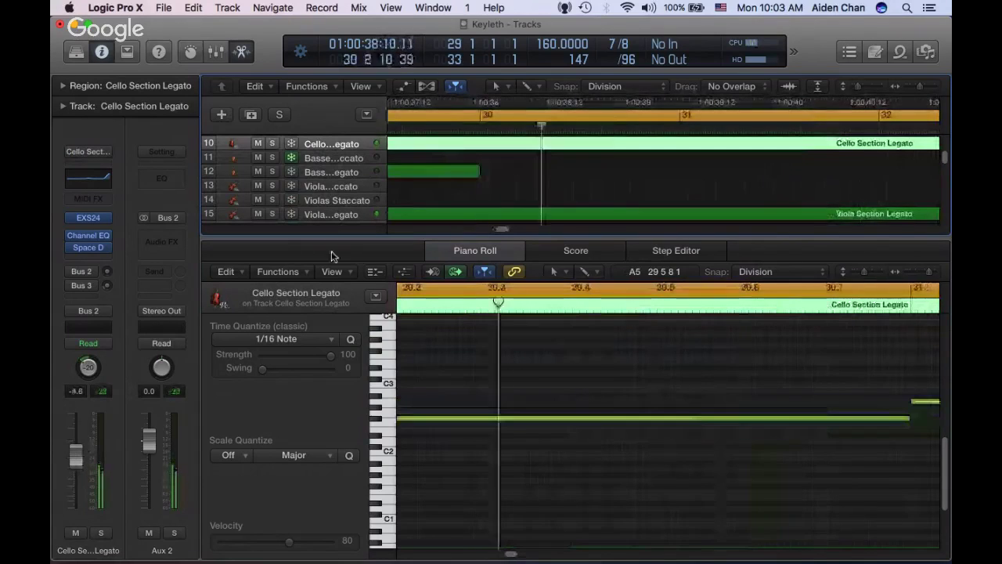
During playback, lower the viola note in bar 30 to D3 and the first notes of bars 31 and 29 to F#3
{"action": "left_click", "coordinate": [331, 213]}
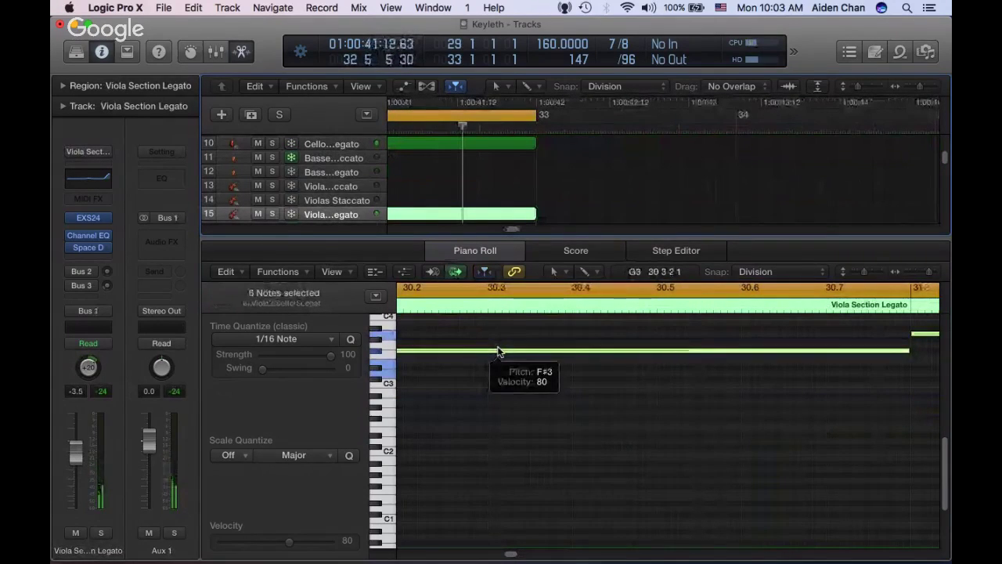
{"action": "left_click", "coordinate": [679, 397]}
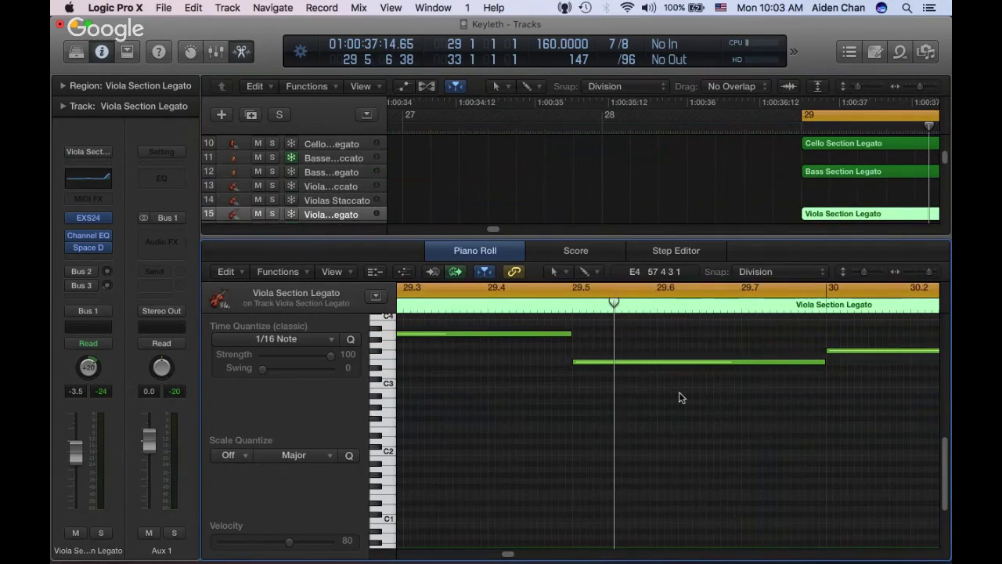
{"action": "key", "text": "space"}
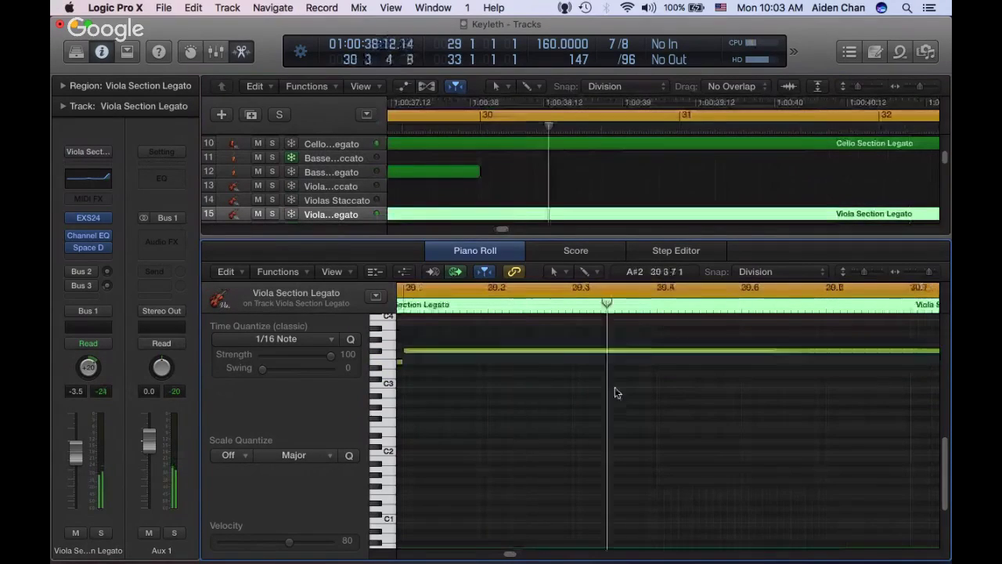
{"action": "left_click_drag", "start_coordinate": [559, 351], "coordinate": [554, 381]}
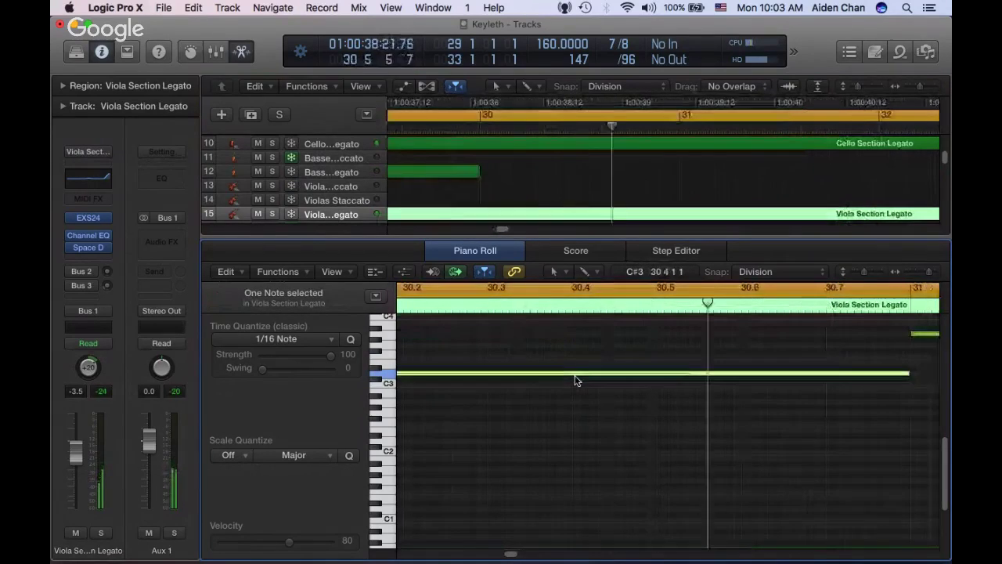
{"action": "left_click", "coordinate": [564, 334]}
{"action": "left_click_drag", "start_coordinate": [565, 338], "coordinate": [561, 353]}
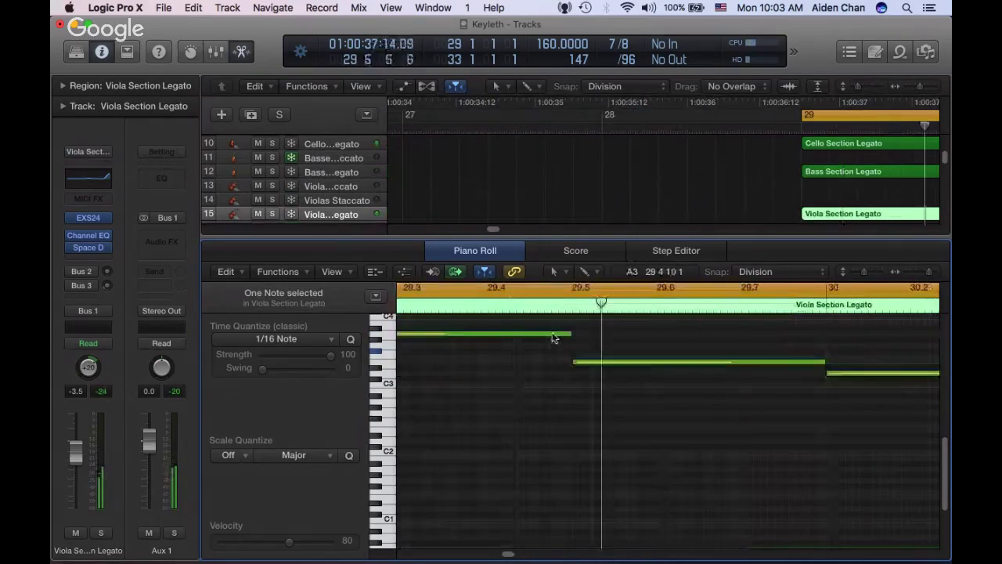
{"action": "left_click", "coordinate": [555, 351]}
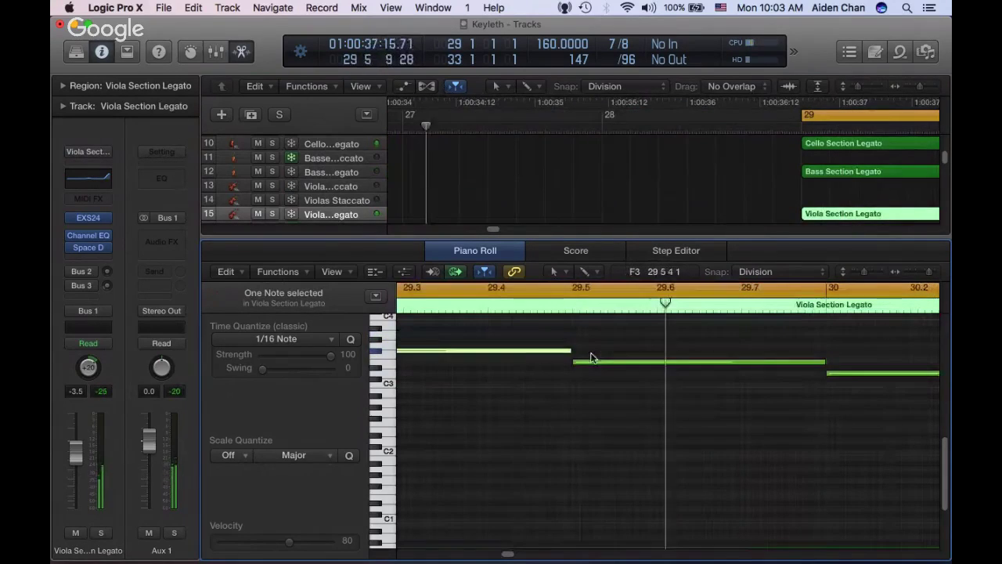
Audition the viola notes in bars 29 to 31 and raise the long note in bar 32 to A3
{"action": "left_click_drag", "start_coordinate": [592, 362], "coordinate": [591, 381]}
{"action": "left_click_drag", "start_coordinate": [857, 380], "coordinate": [837, 401]}
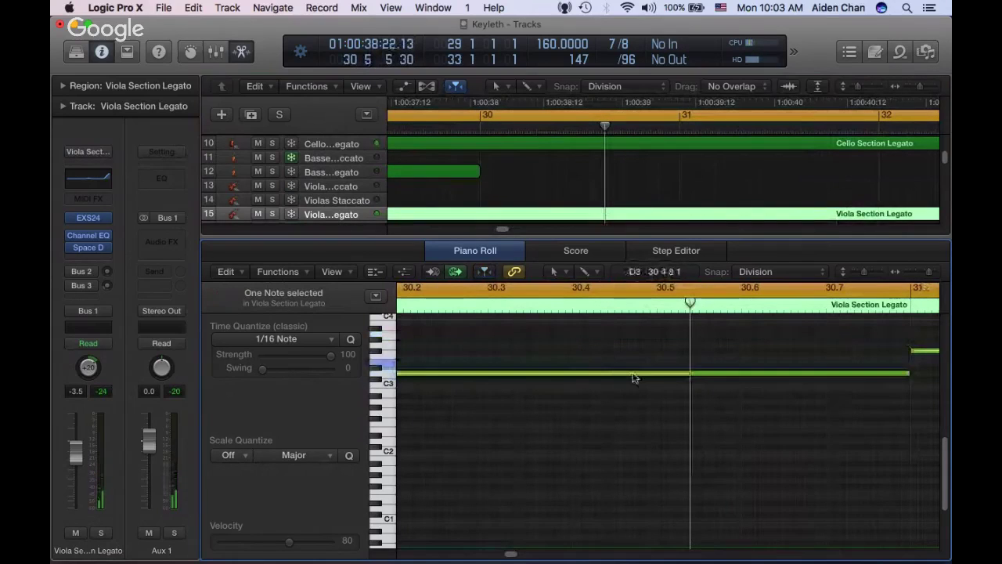
{"action": "scroll", "coordinate": [622, 376], "scroll_direction": "left", "scroll_amount": 5}
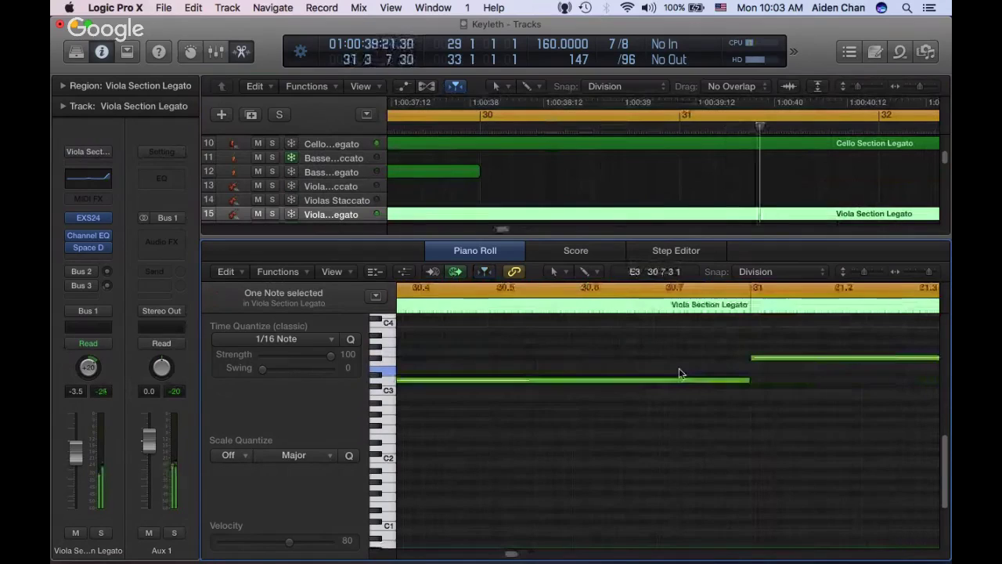
{"action": "left_click", "coordinate": [726, 370]}
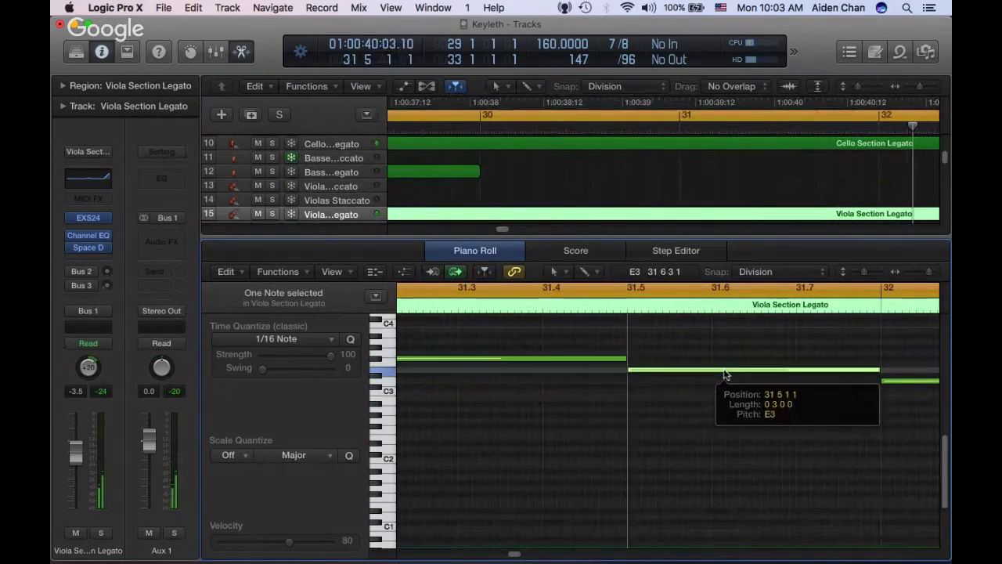
{"action": "left_click", "coordinate": [924, 381]}
{"action": "left_click_drag", "start_coordinate": [925, 381], "coordinate": [925, 342]}
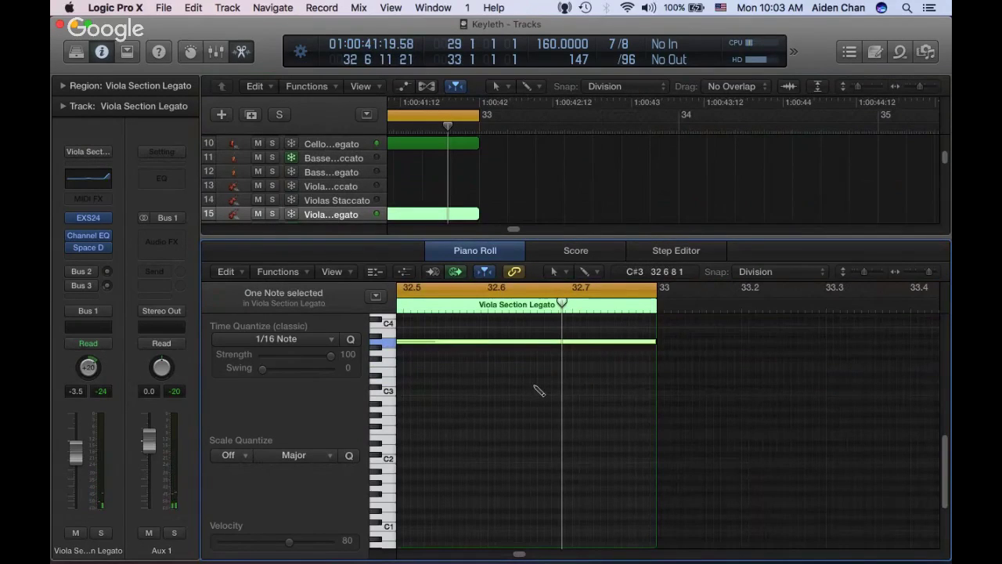
Switch to Safari to read the new live chat comments about violas, and return to Logic Pro X
{"action": "key", "text": "super+Tab"}
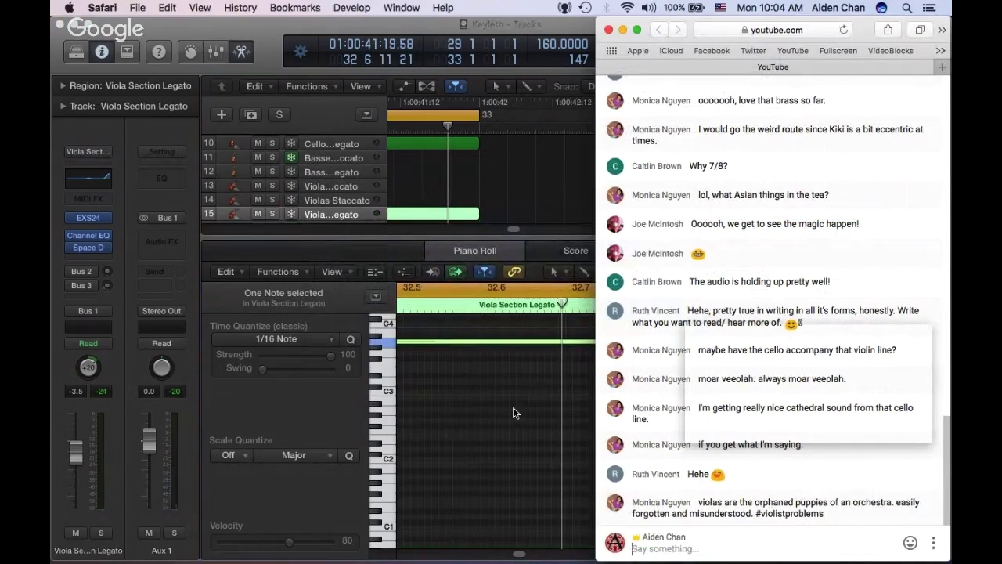
{"action": "key", "text": "super+Tab"}
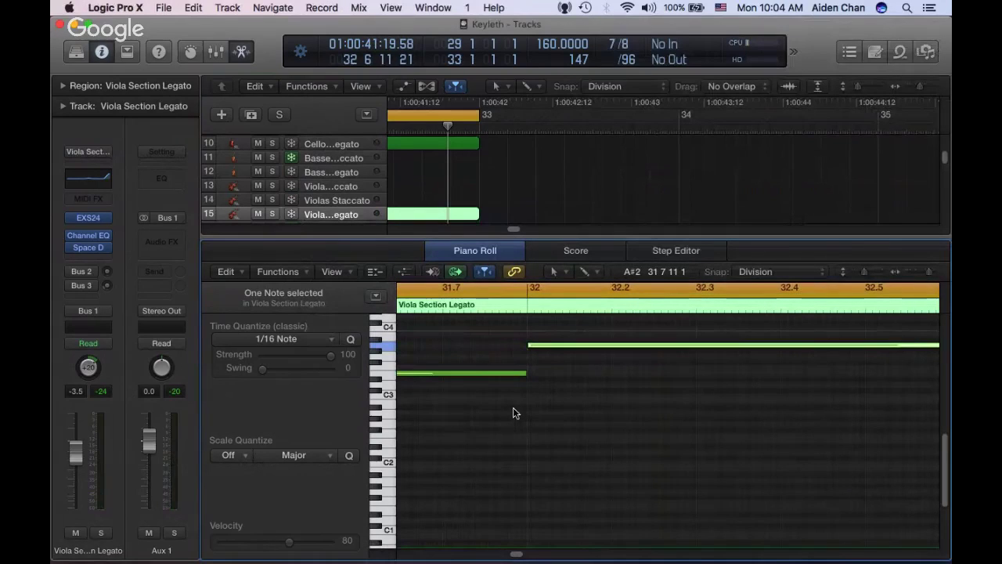
Replay the viola line and delete its two E3 notes at beat 5 of bars 29 and 31
{"action": "scroll", "coordinate": [513, 413], "scroll_direction": "left", "scroll_amount": 5}
{"action": "scroll", "coordinate": [513, 413], "scroll_direction": "up", "scroll_amount": 2}
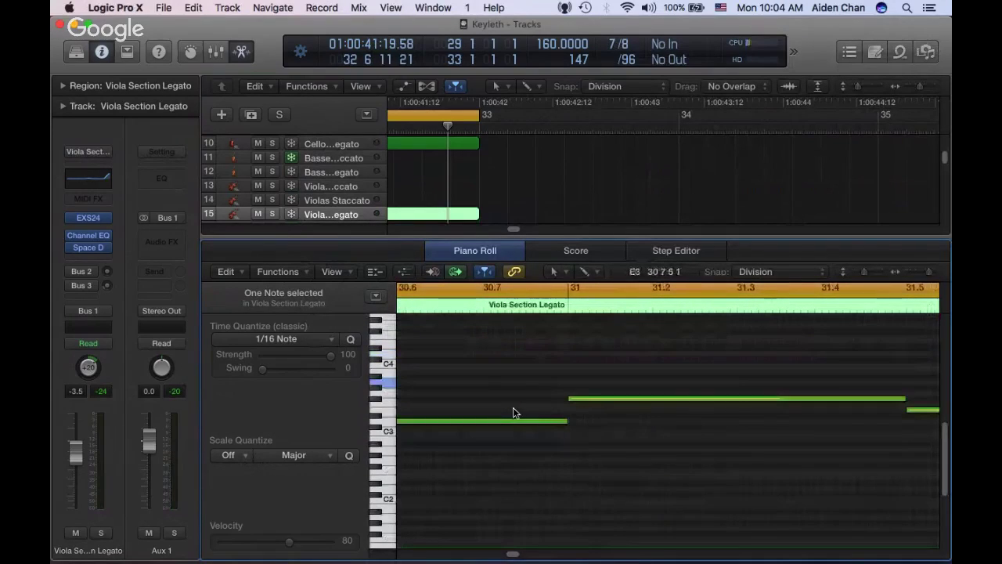
{"action": "scroll", "coordinate": [648, 182], "scroll_direction": "down", "scroll_amount": 1}
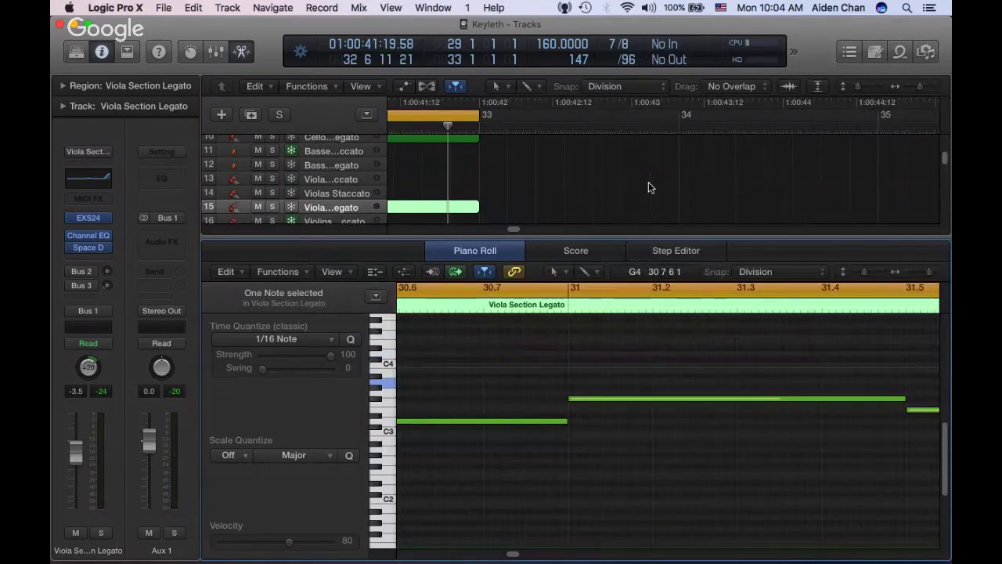
{"action": "scroll", "coordinate": [648, 188], "scroll_direction": "down", "scroll_amount": 4}
{"action": "scroll", "coordinate": [648, 187], "scroll_direction": "left", "scroll_amount": 10}
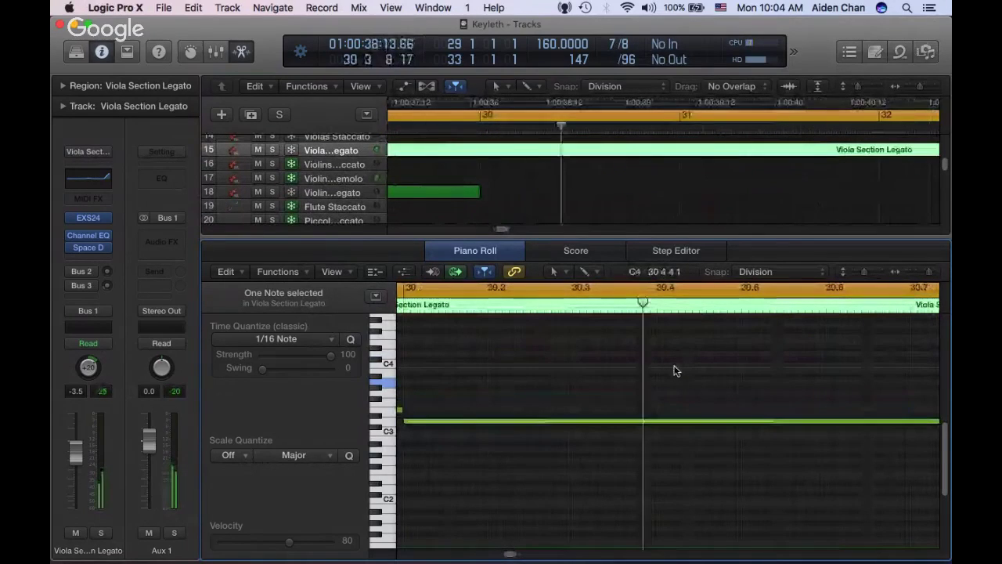
{"action": "scroll", "coordinate": [676, 370], "scroll_direction": "left", "scroll_amount": 5}
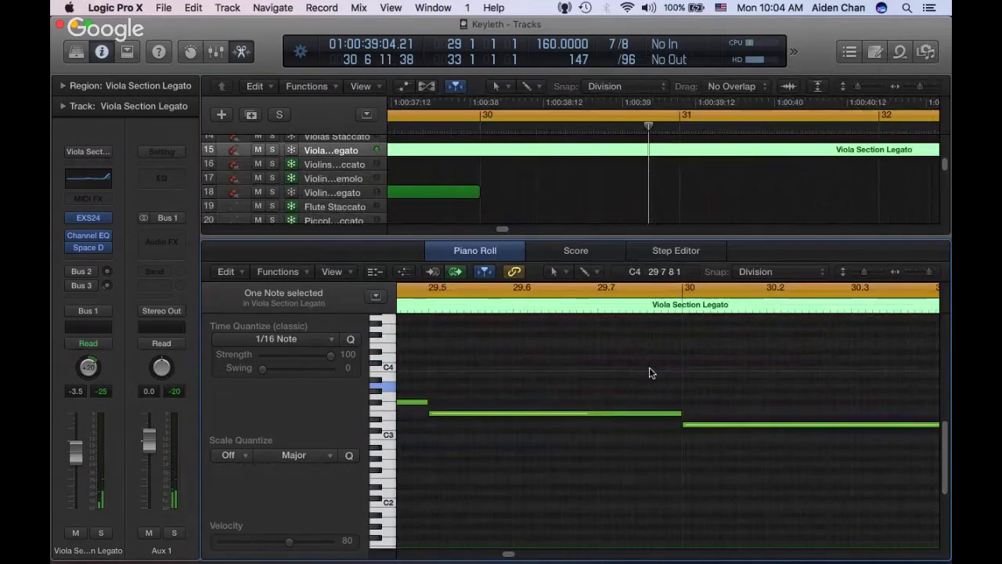
{"action": "left_click_drag", "start_coordinate": [612, 369], "coordinate": [616, 460]}
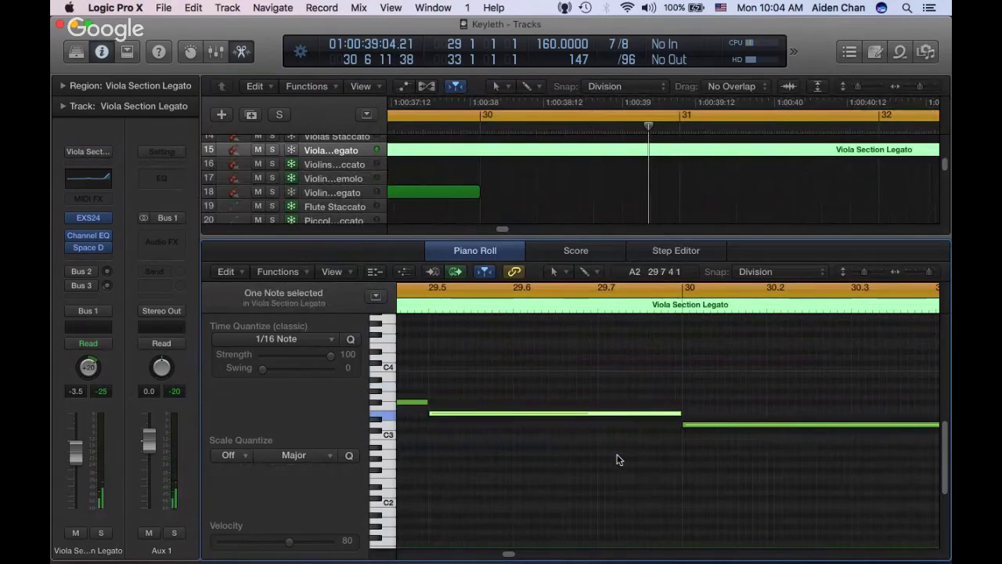
{"action": "scroll", "coordinate": [618, 456], "scroll_direction": "right", "scroll_amount": 20}
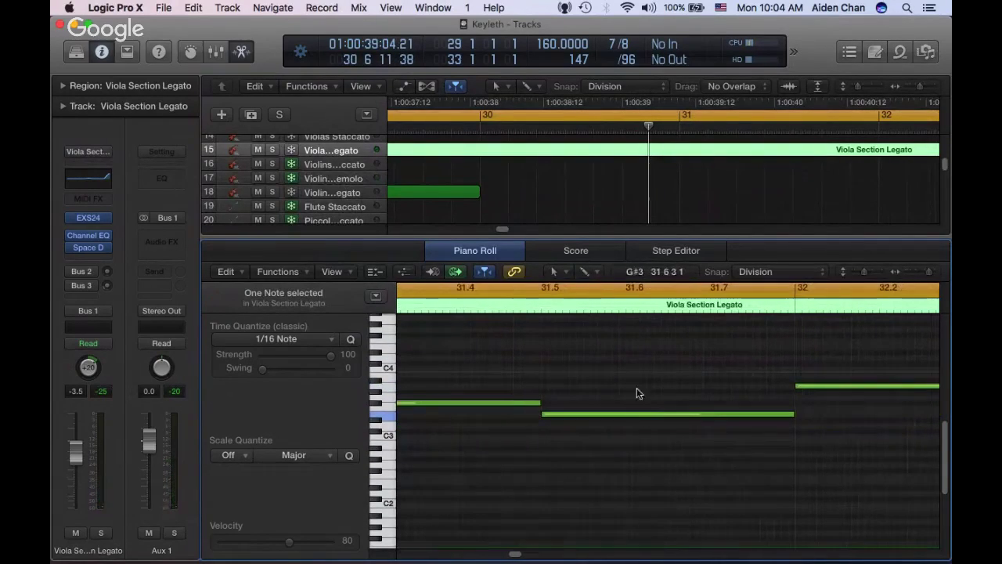
{"action": "left_click_drag", "start_coordinate": [640, 381], "coordinate": [660, 459]}
{"action": "key", "text": "Delete"}
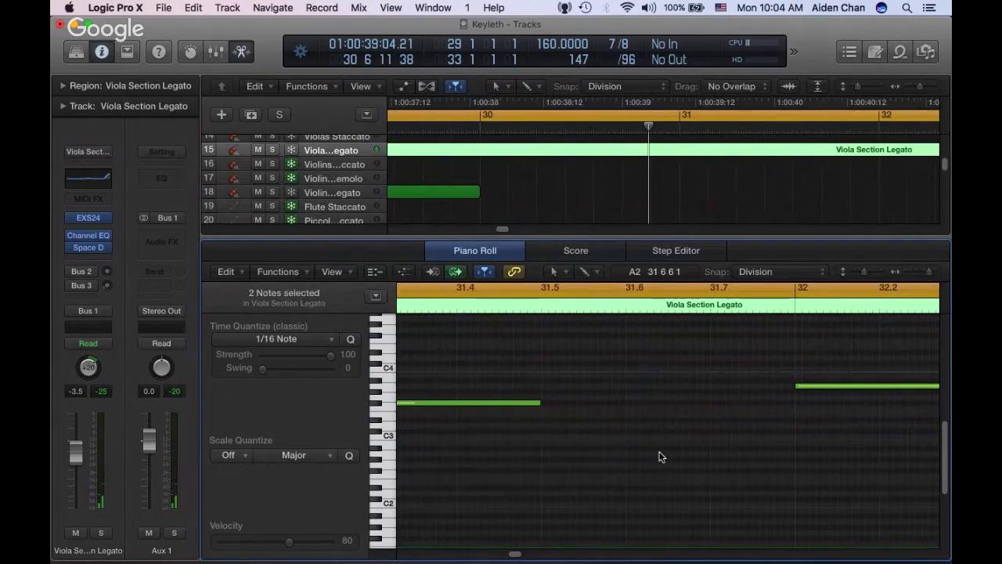
Lengthen the F#3 viola notes in bars 29 and 31 to fill their bars, and raise the bar 32 note to D4
{"action": "scroll", "coordinate": [660, 457], "scroll_direction": "up", "scroll_amount": 1}
{"action": "scroll", "coordinate": [661, 456], "scroll_direction": "left", "scroll_amount": 20}
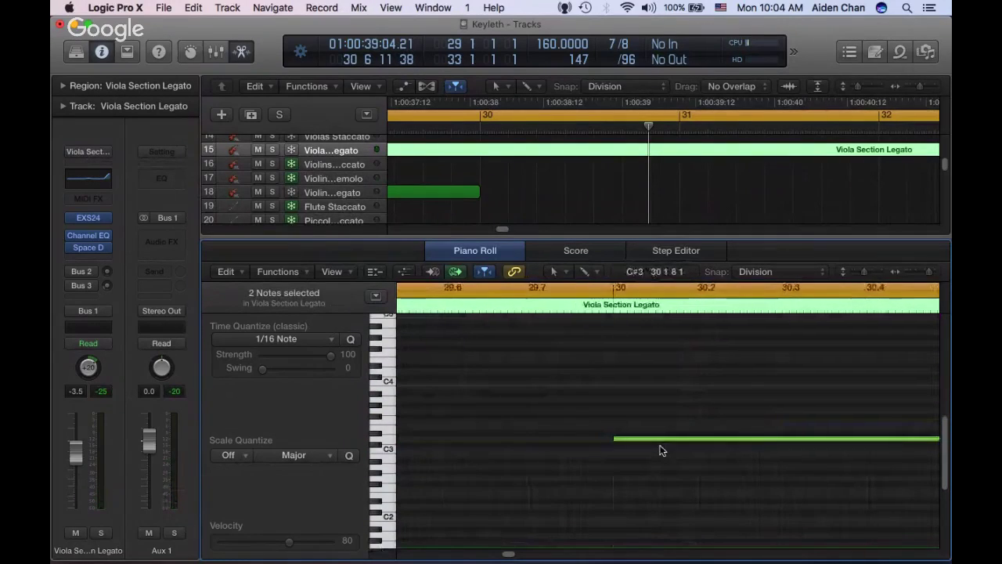
{"action": "left_click_drag", "start_coordinate": [648, 418], "coordinate": [894, 420]}
{"action": "key", "text": "space"}
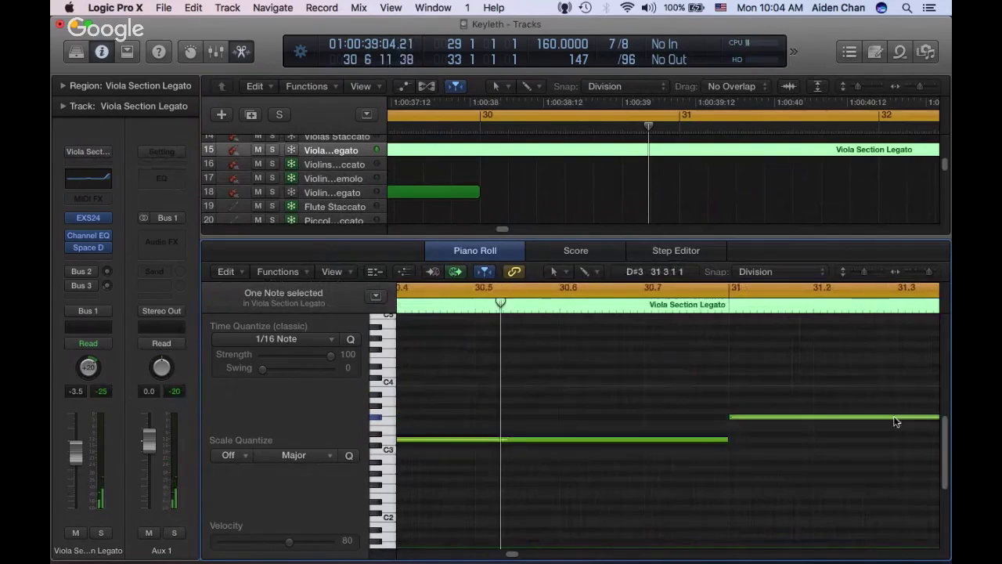
{"action": "scroll", "coordinate": [744, 415], "scroll_direction": "right", "scroll_amount": 8}
{"action": "left_click_drag", "start_coordinate": [630, 418], "coordinate": [929, 376]}
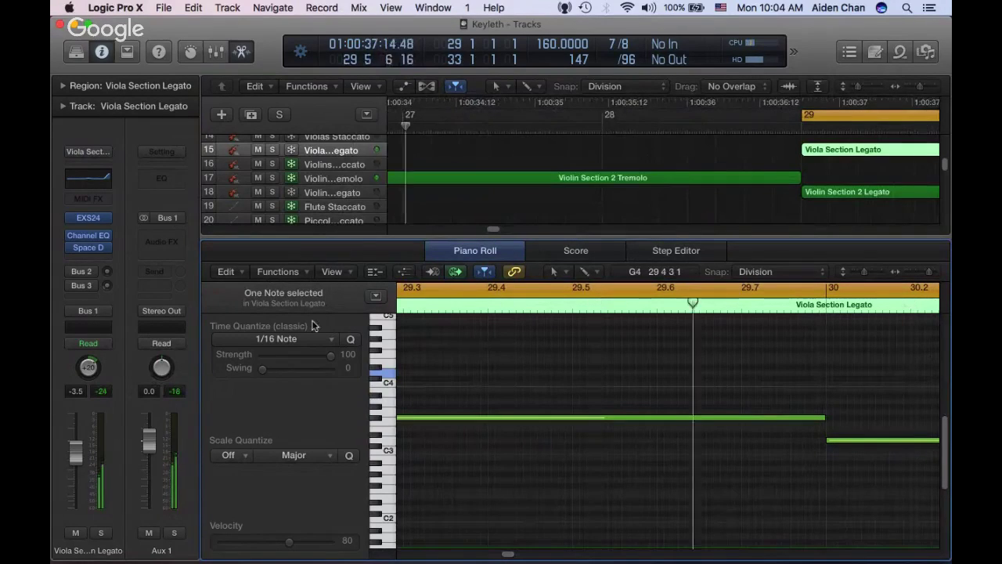
In the viola legato track's EXS24 sampler, set the amp envelope attack to 568 ms and slightly lengthen the release
{"action": "mouse_move", "coordinate": [95, 222]}
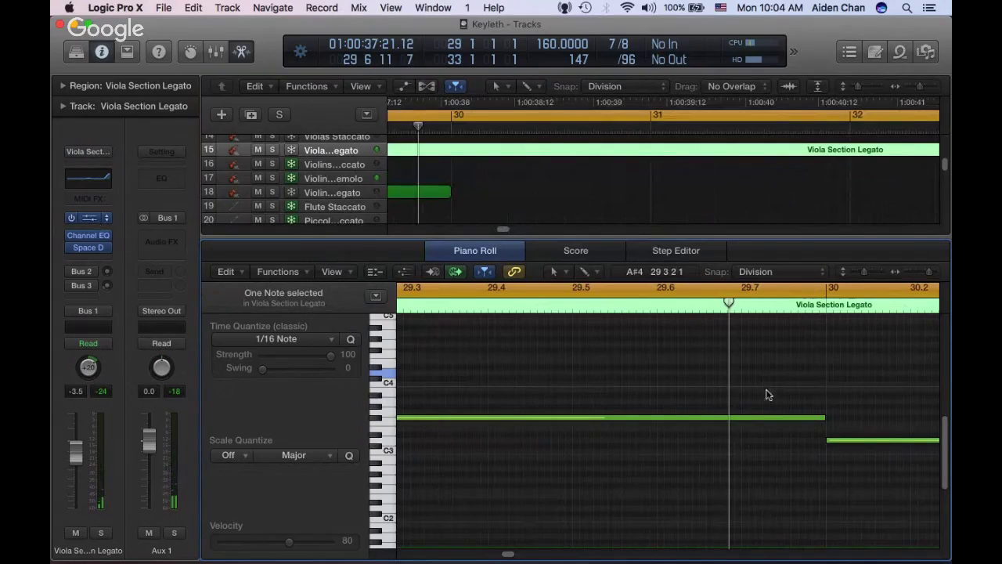
{"action": "key", "text": "v"}
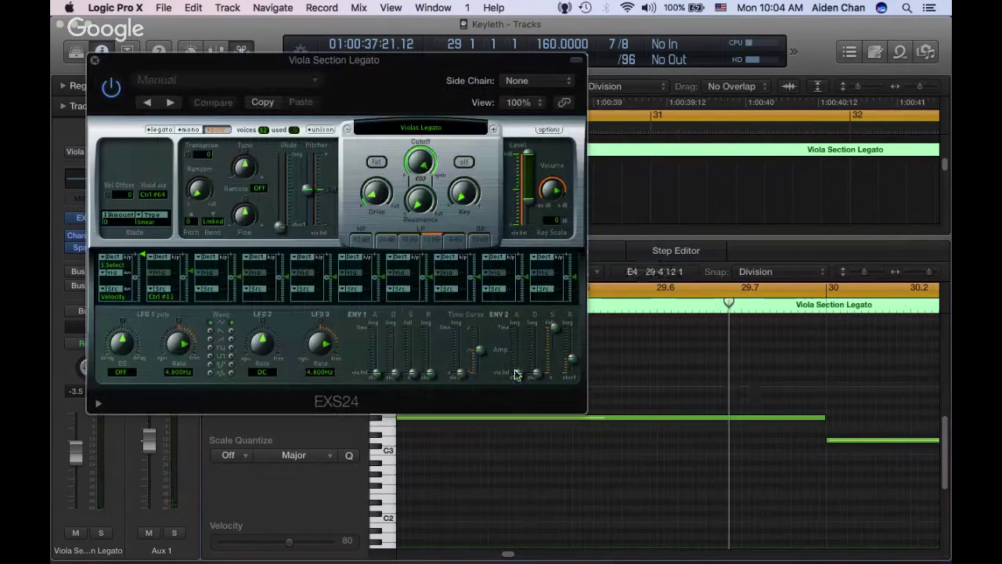
{"action": "left_click_drag", "start_coordinate": [516, 374], "coordinate": [517, 354]}
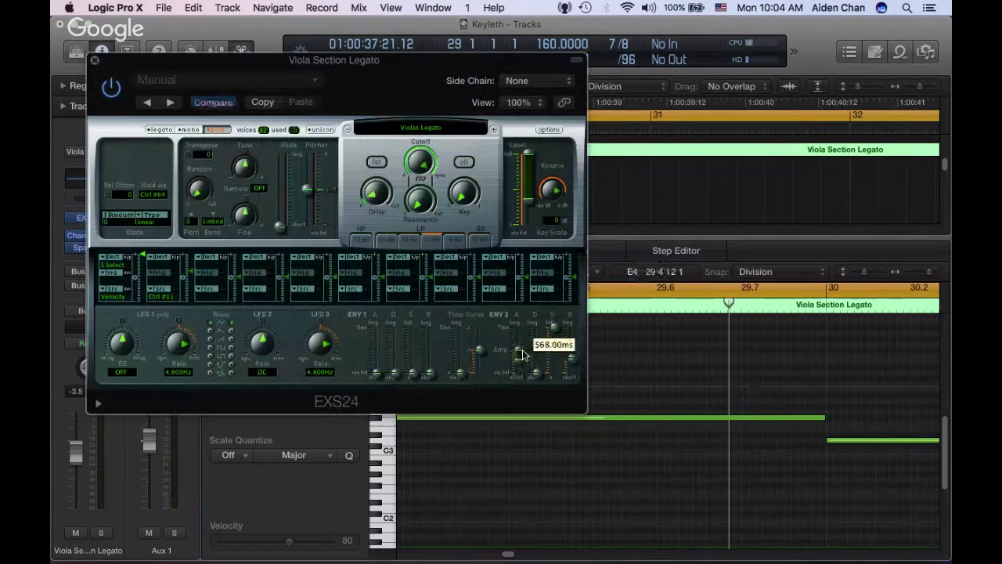
{"action": "left_click_drag", "start_coordinate": [571, 358], "coordinate": [577, 356]}
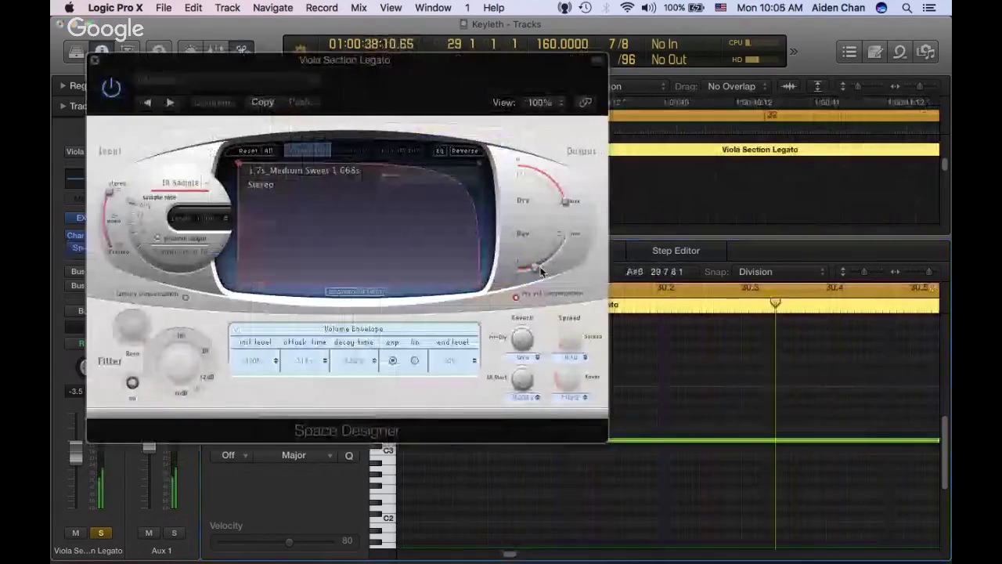
Raise the reverb level and slightly lower the dry level in the viola legato track's Space Designer, and save the project
{"action": "left_click_drag", "start_coordinate": [540, 271], "coordinate": [564, 262]}
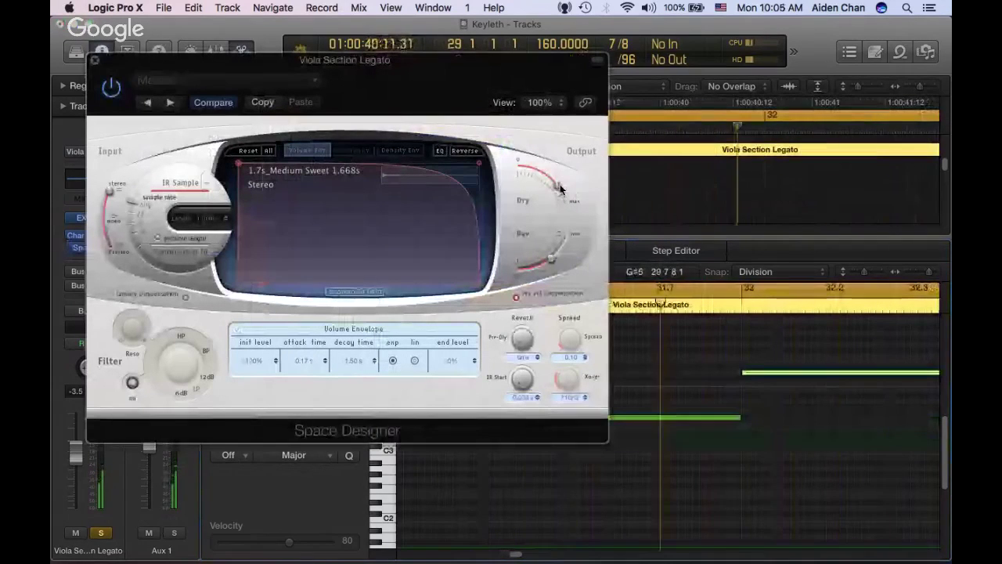
{"action": "left_click_drag", "start_coordinate": [560, 187], "coordinate": [560, 190]}
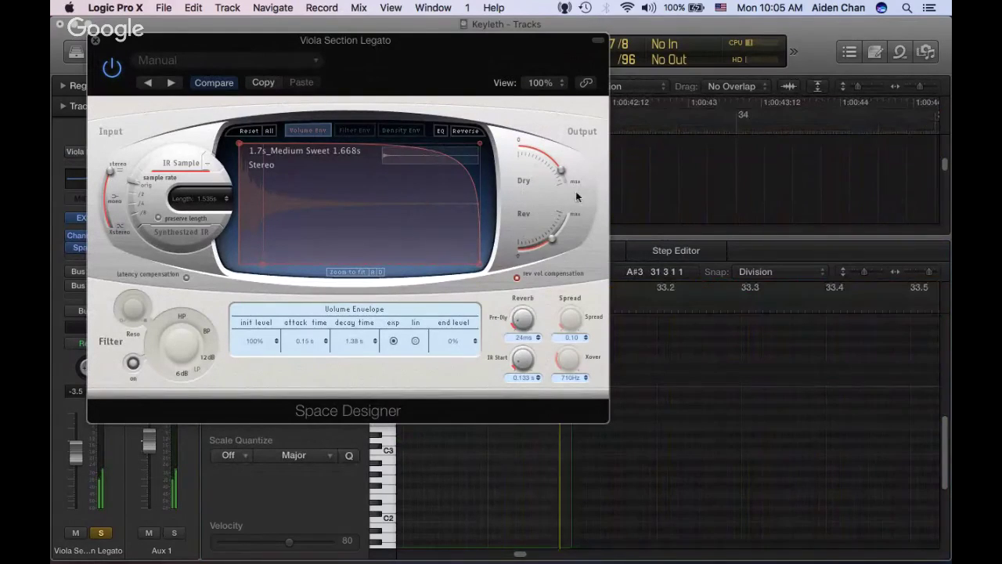
{"action": "key", "text": "super+s"}
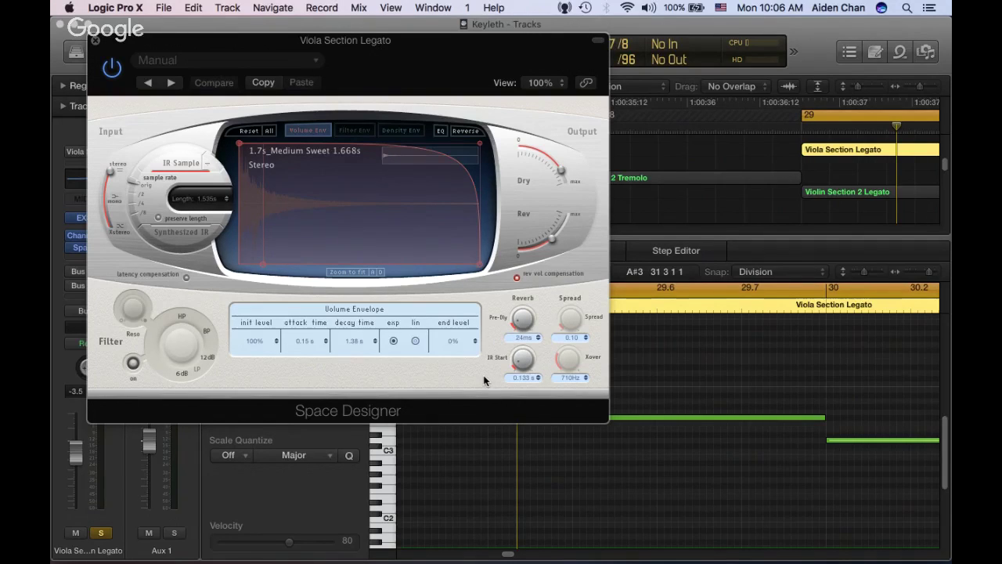
{"action": "left_click_drag", "start_coordinate": [349, 41], "coordinate": [351, 38]}
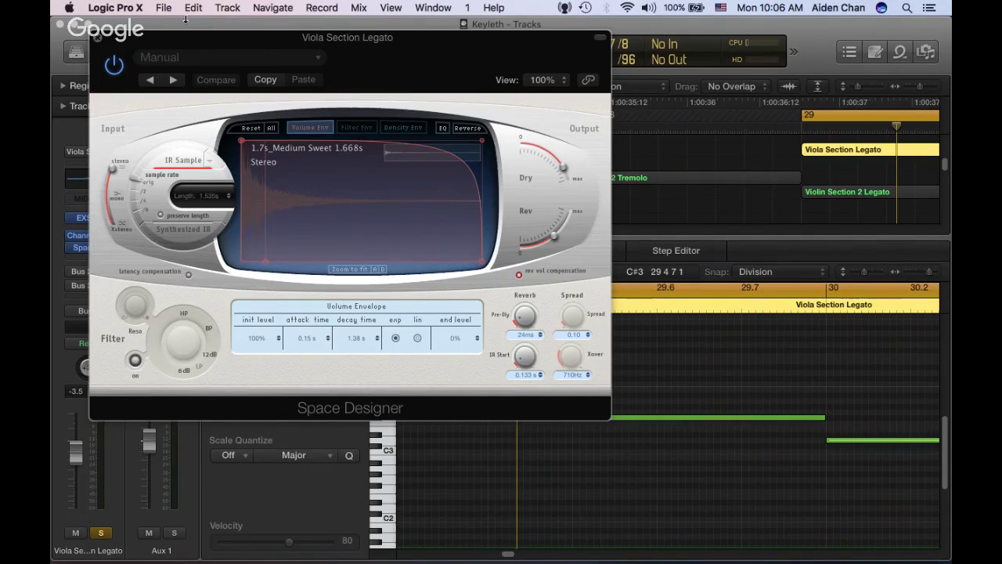
{"action": "left_click", "coordinate": [98, 38]}
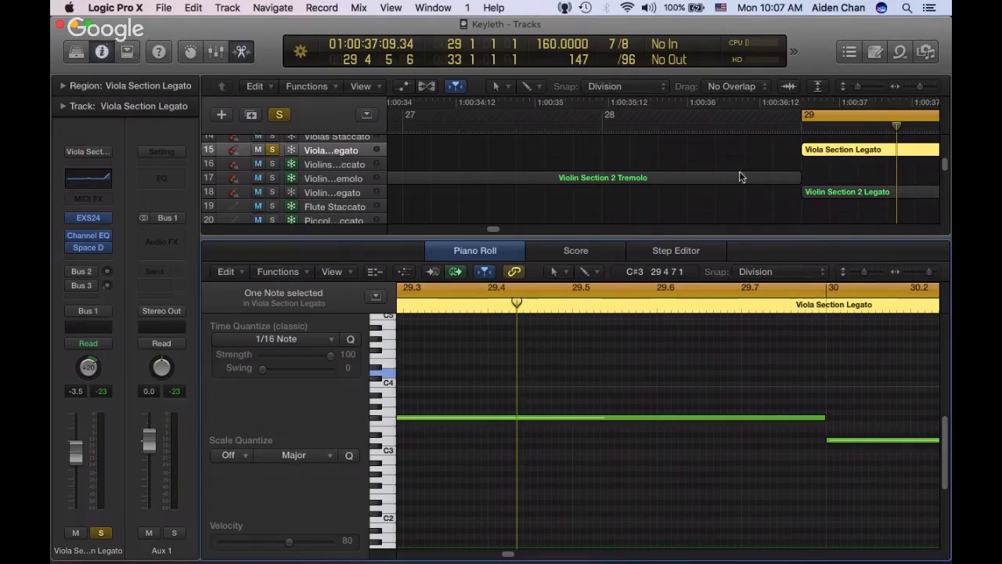
Turn off the viola solo and play bars 29 to 32 with all tracks at a lower listening volume
{"action": "key", "text": "space"}
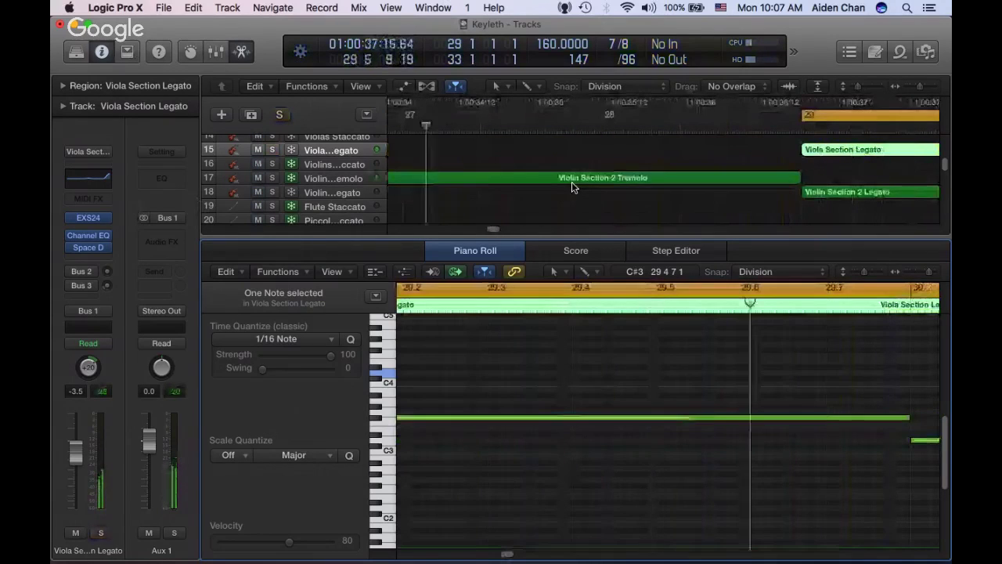
{"action": "key", "text": "XF86AudioLowerVolume"}
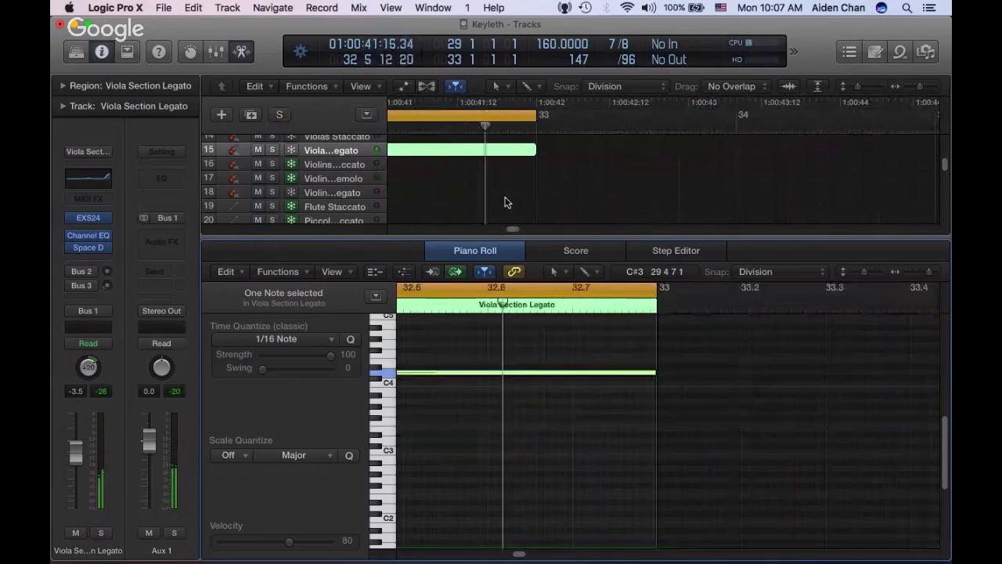
{"action": "scroll", "coordinate": [505, 200], "scroll_direction": "up", "scroll_amount": 5}
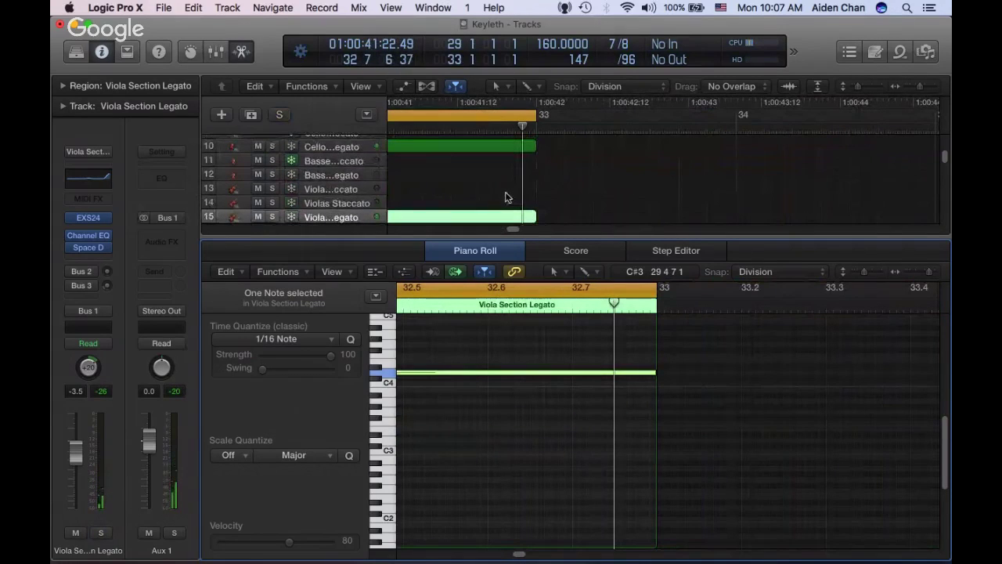
{"action": "scroll", "coordinate": [505, 198], "scroll_direction": "down", "scroll_amount": 2}
{"action": "scroll", "coordinate": [505, 197], "scroll_direction": "left", "scroll_amount": 6}
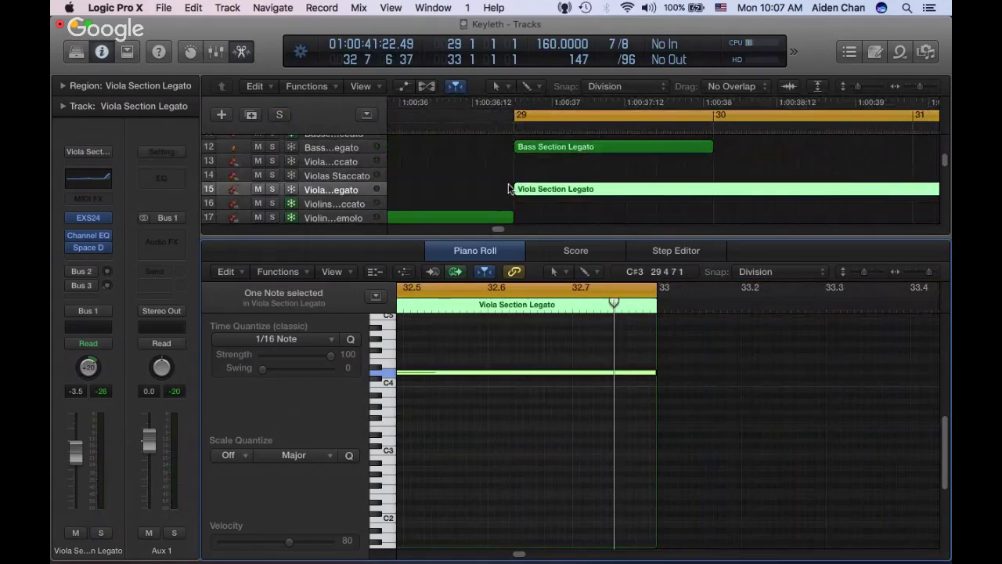
Delete the one-bar Violin Section 2 Legato region at bar 29
{"action": "scroll", "coordinate": [506, 192], "scroll_direction": "down", "scroll_amount": 2}
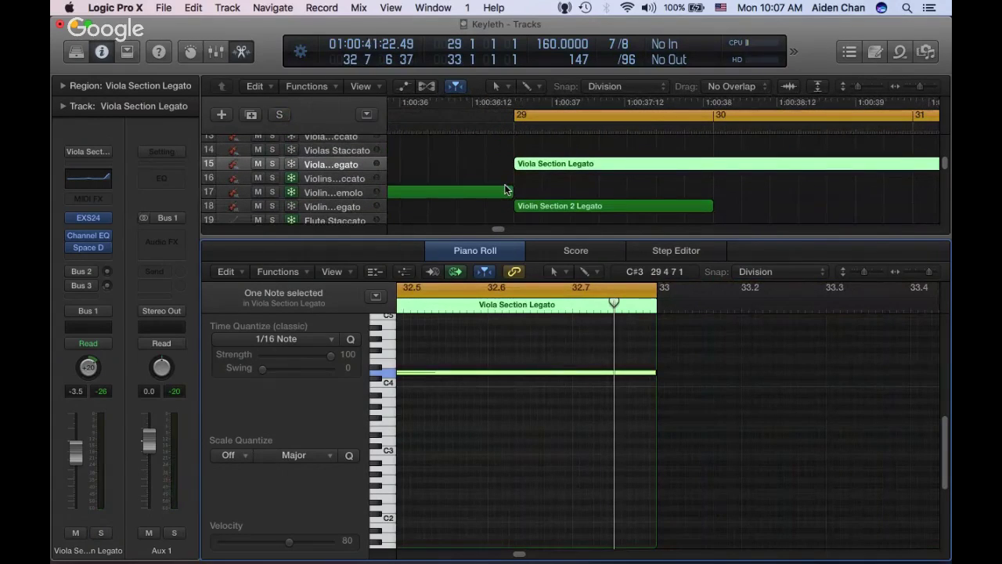
{"action": "scroll", "coordinate": [505, 189], "scroll_direction": "down", "scroll_amount": 1}
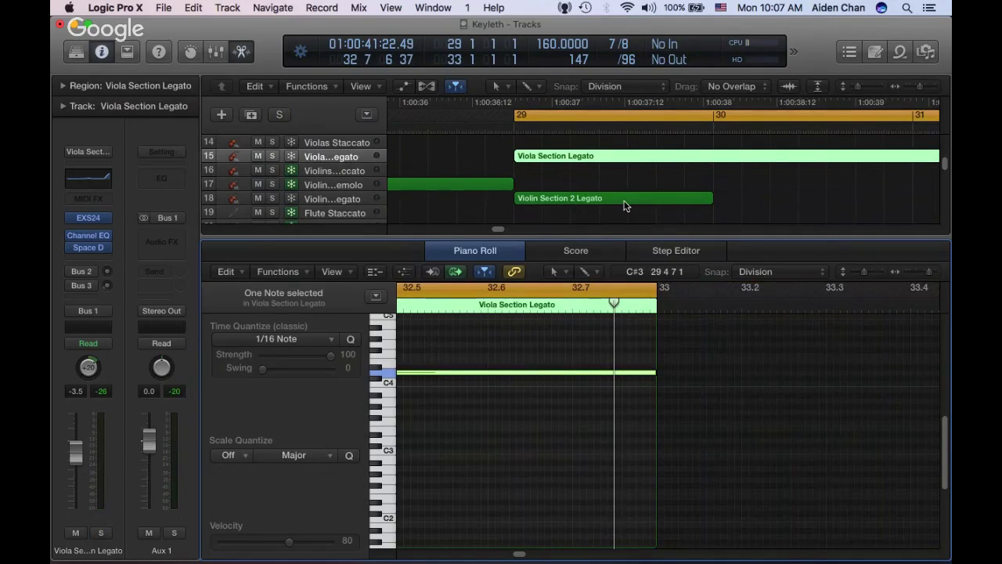
{"action": "scroll", "coordinate": [600, 180], "scroll_direction": "up", "scroll_amount": 3}
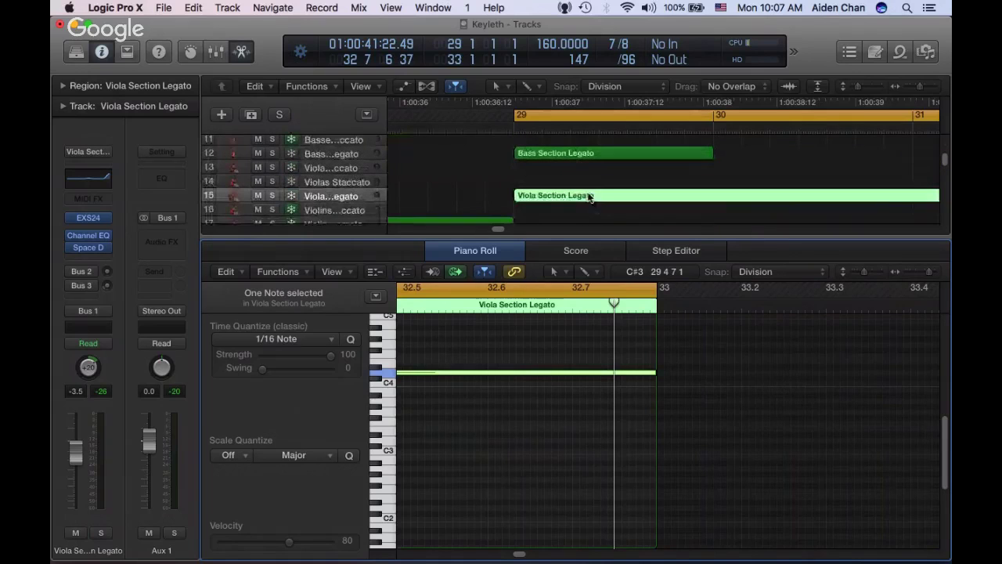
{"action": "scroll", "coordinate": [591, 187], "scroll_direction": "down", "scroll_amount": 5}
{"action": "left_click", "coordinate": [590, 179]}
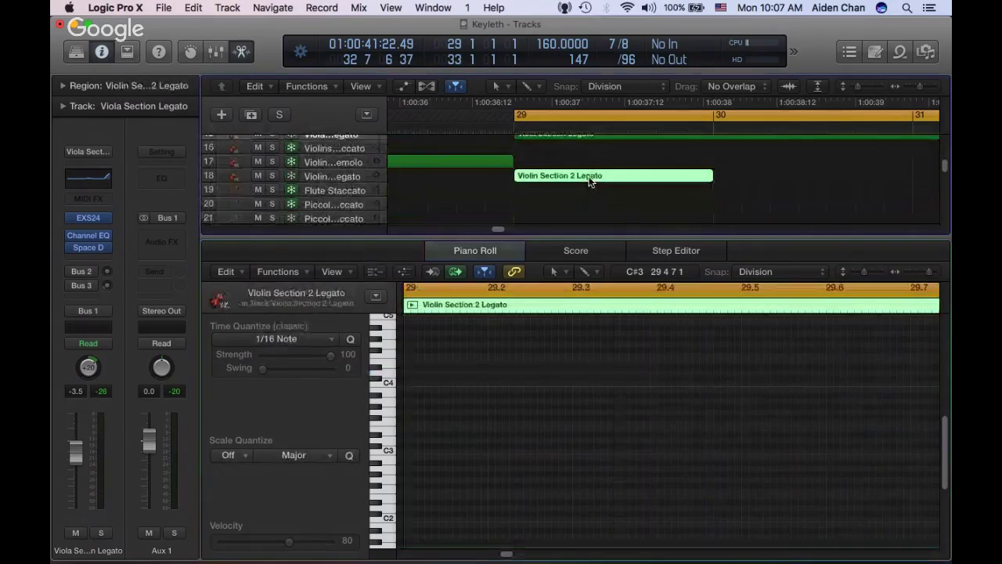
{"action": "key", "text": "Delete"}
Copy the Violin Section 1 Legato region onto the Violin Section 2 Legato track at bar 29
{"action": "scroll", "coordinate": [587, 171], "scroll_direction": "up", "scroll_amount": 15}
{"action": "scroll", "coordinate": [584, 170], "scroll_direction": "down", "scroll_amount": 5}
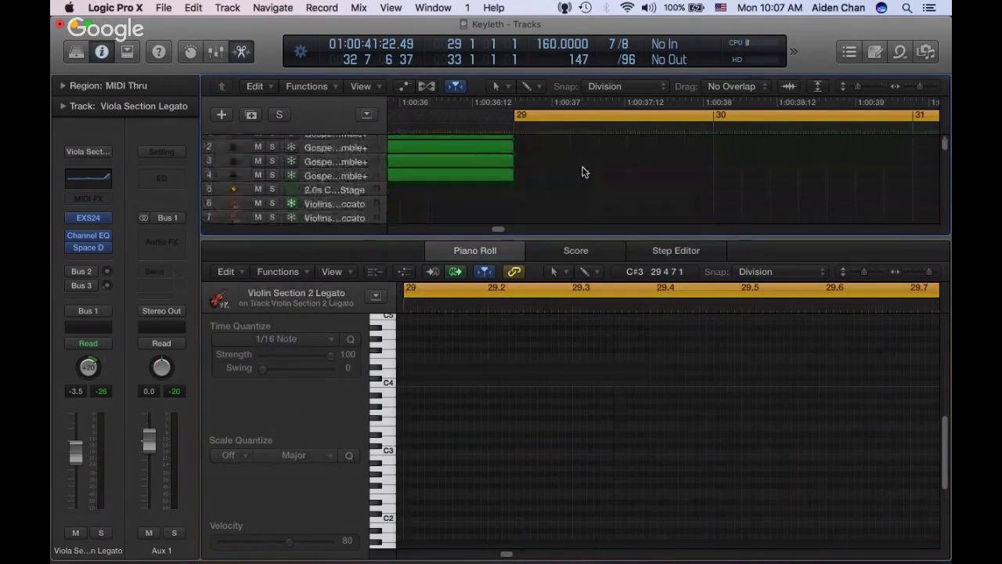
{"action": "left_click", "coordinate": [582, 172]}
{"action": "left_click", "coordinate": [511, 130]}
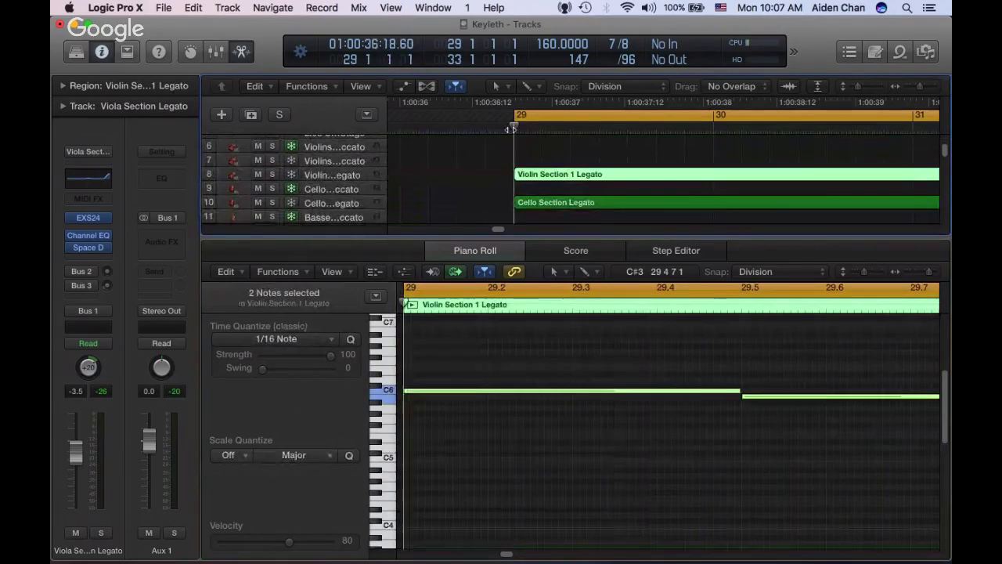
{"action": "scroll", "coordinate": [536, 156], "scroll_direction": "down", "scroll_amount": 1}
{"action": "scroll", "coordinate": [535, 156], "scroll_direction": "down", "scroll_amount": 3}
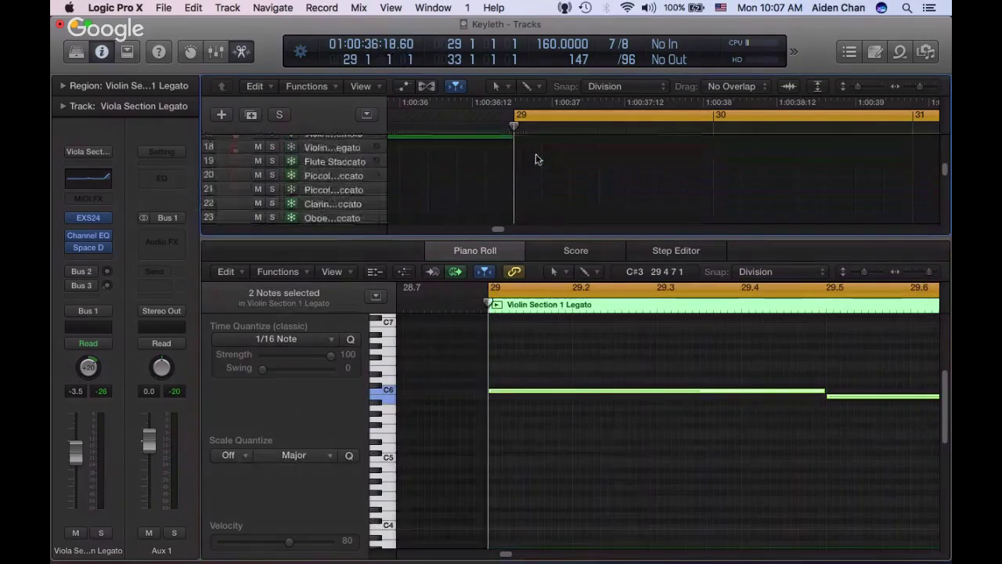
{"action": "key", "text": "Delete"}
{"action": "scroll", "coordinate": [536, 156], "scroll_direction": "down", "scroll_amount": 3}
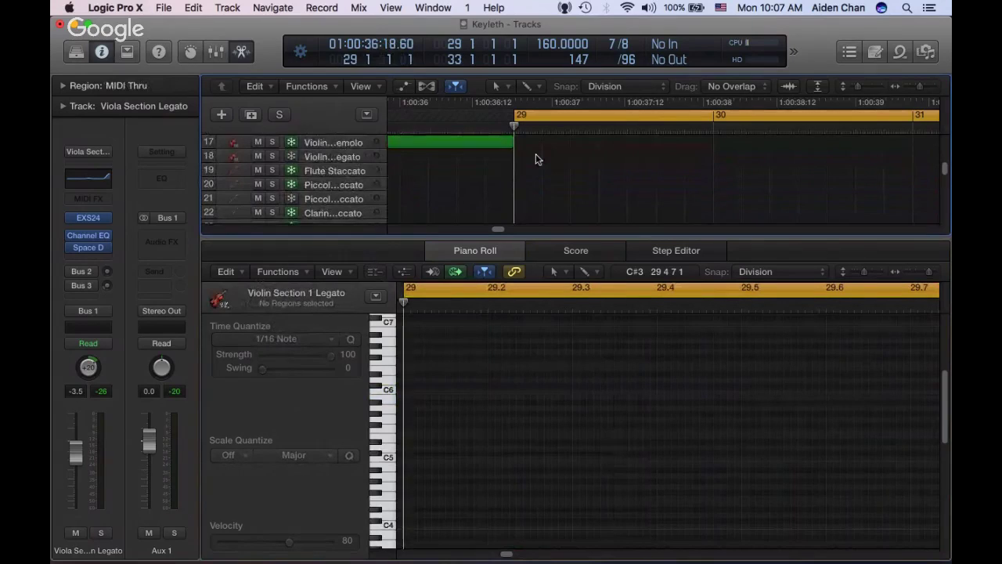
{"action": "scroll", "coordinate": [240, 188], "scroll_direction": "up", "scroll_amount": 1}
{"action": "left_click", "coordinate": [333, 165]}
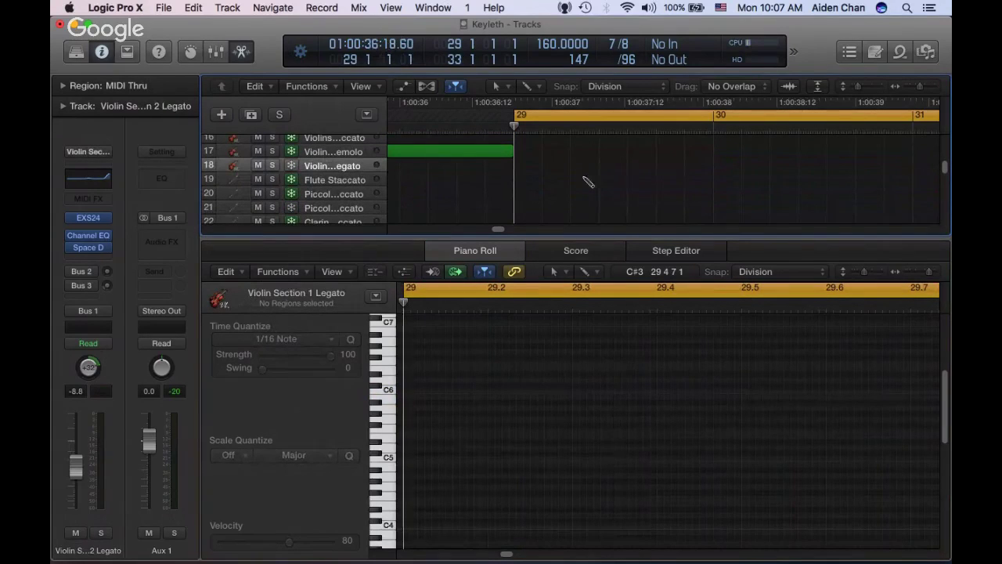
{"action": "key", "text": "super+z"}
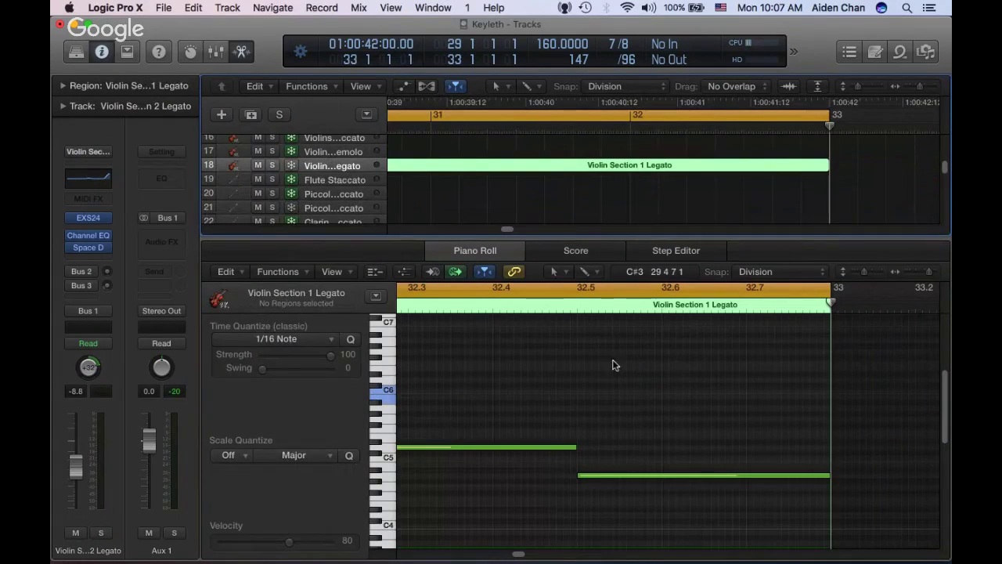
Select all notes in the copied region from bar 29 and transpose them down one octave, moving the first note to C5
{"action": "left_click", "coordinate": [602, 421]}
{"action": "scroll", "coordinate": [601, 423], "scroll_direction": "left", "scroll_amount": 5}
{"action": "scroll", "coordinate": [602, 425], "scroll_direction": "left", "scroll_amount": 8}
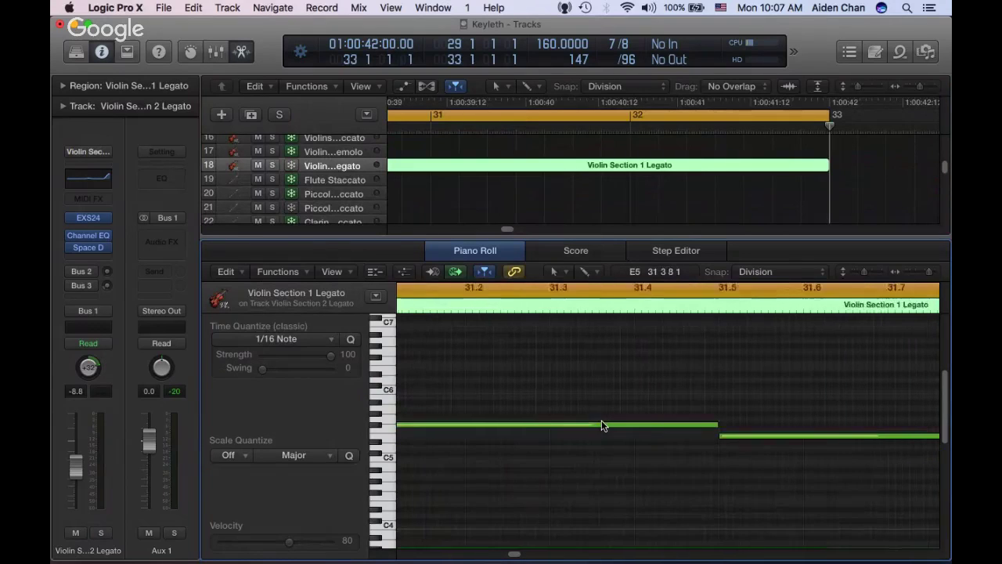
{"action": "scroll", "coordinate": [602, 426], "scroll_direction": "left", "scroll_amount": 8}
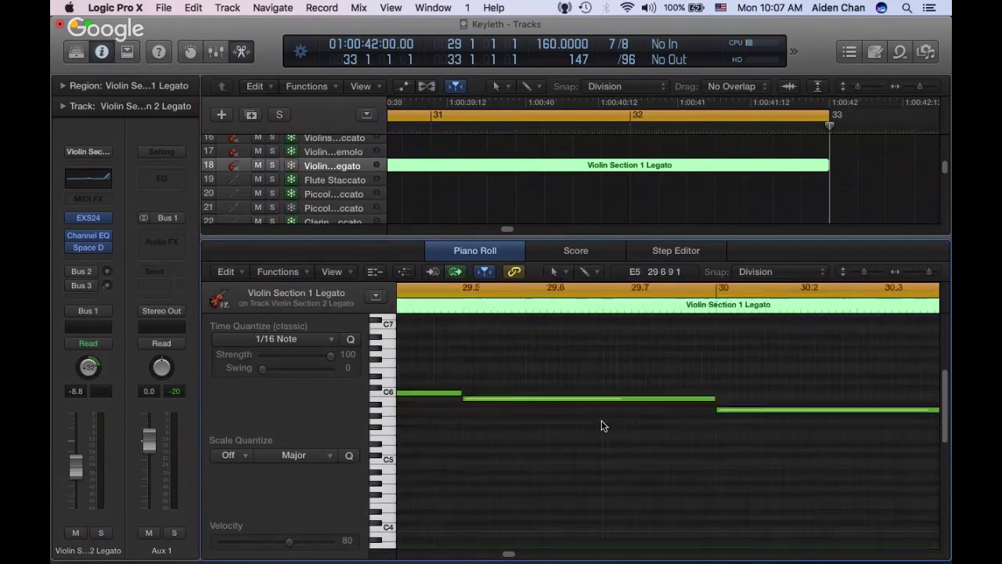
{"action": "scroll", "coordinate": [602, 419], "scroll_direction": "right", "scroll_amount": 2}
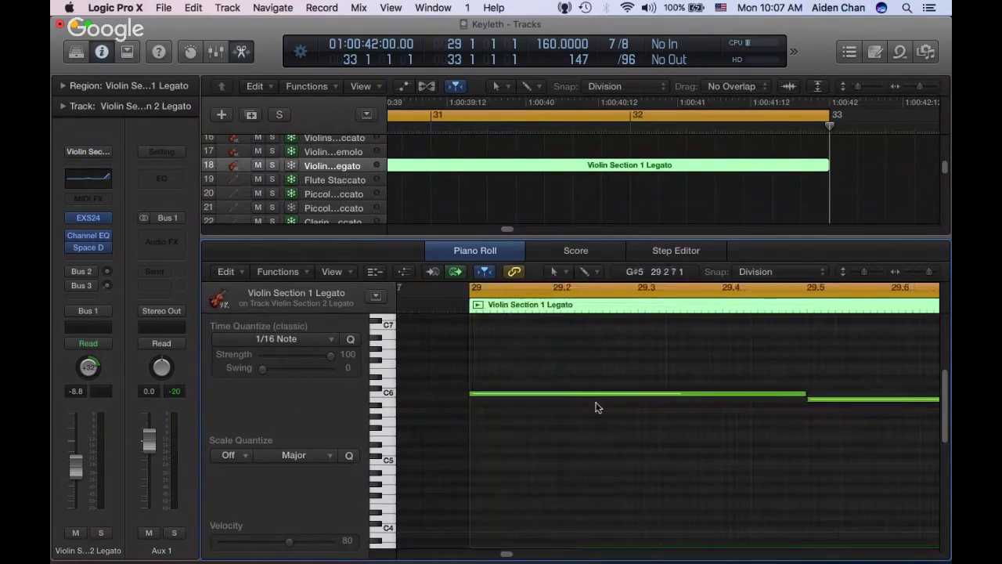
{"action": "left_click", "coordinate": [597, 393]}
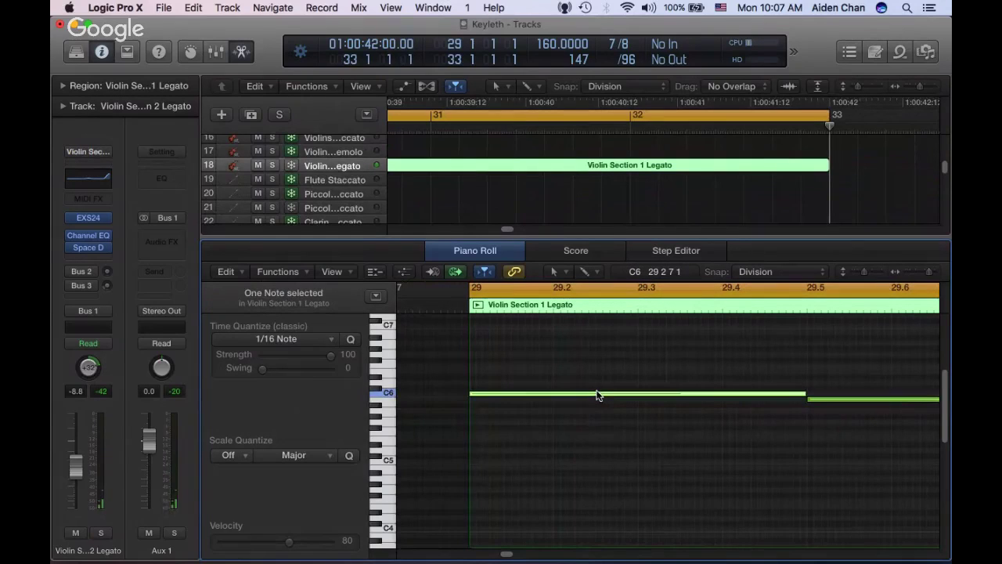
{"action": "key", "text": "shift+f"}
{"action": "mouse_move", "coordinate": [597, 397]}
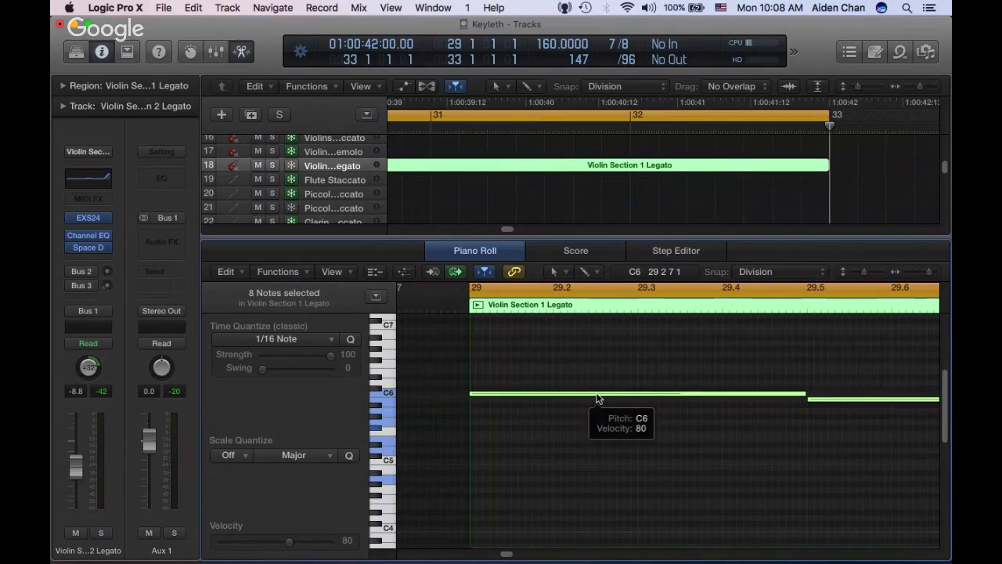
{"action": "left_click_drag", "start_coordinate": [597, 397], "coordinate": [593, 465]}
{"action": "left_click", "coordinate": [592, 424]}
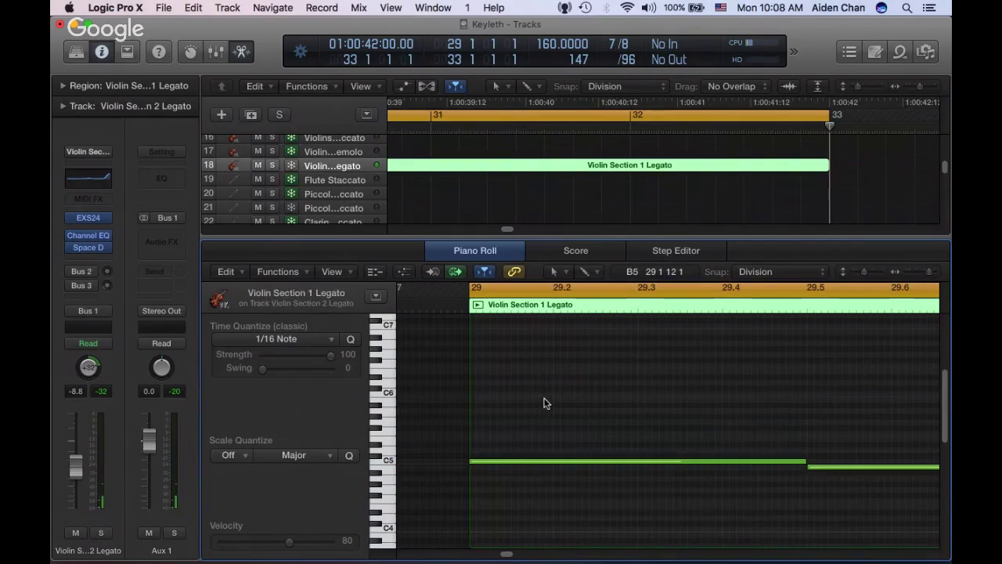
Solo the Violin Section 2 Legato track, lengthen its EXS24 amp envelope attack and set the release to 568 ms
{"action": "key", "text": "s"}
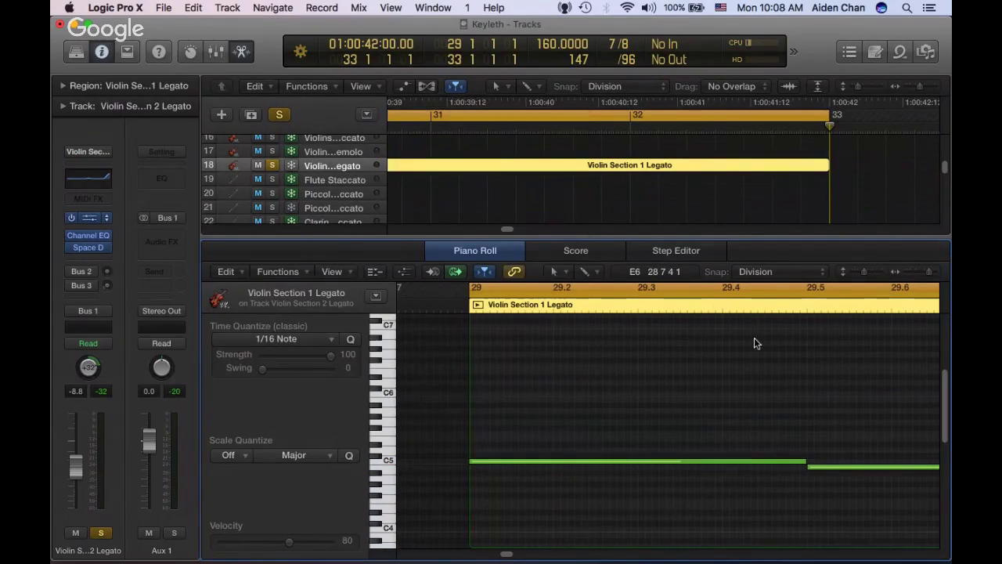
{"action": "key", "text": "v"}
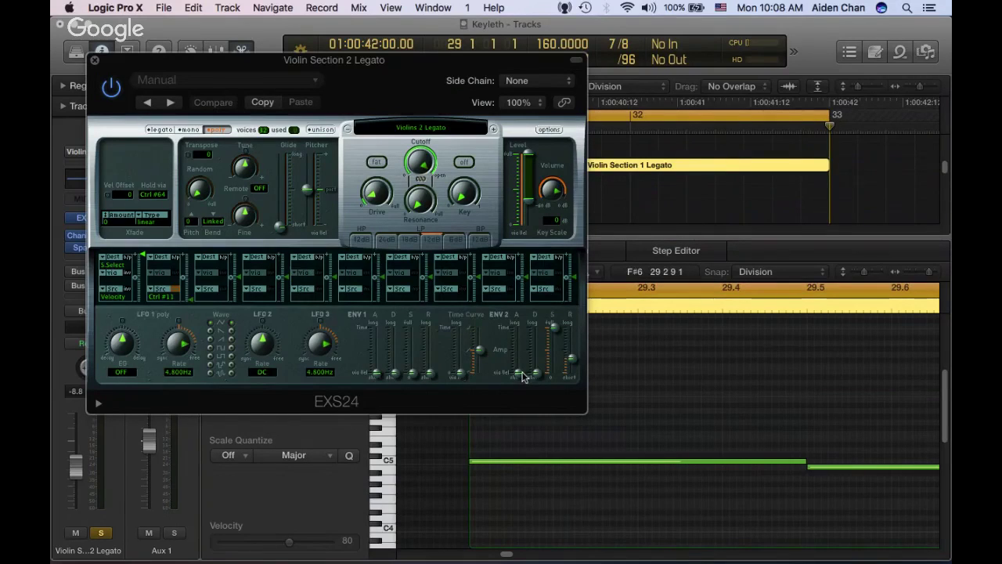
{"action": "left_click_drag", "start_coordinate": [524, 376], "coordinate": [574, 354]}
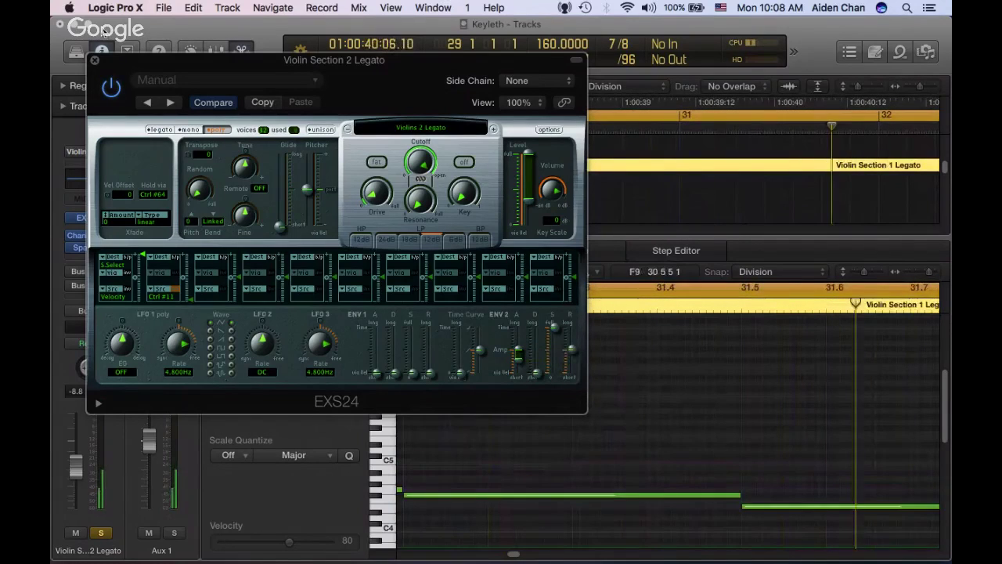
{"action": "left_click", "coordinate": [81, 247]}
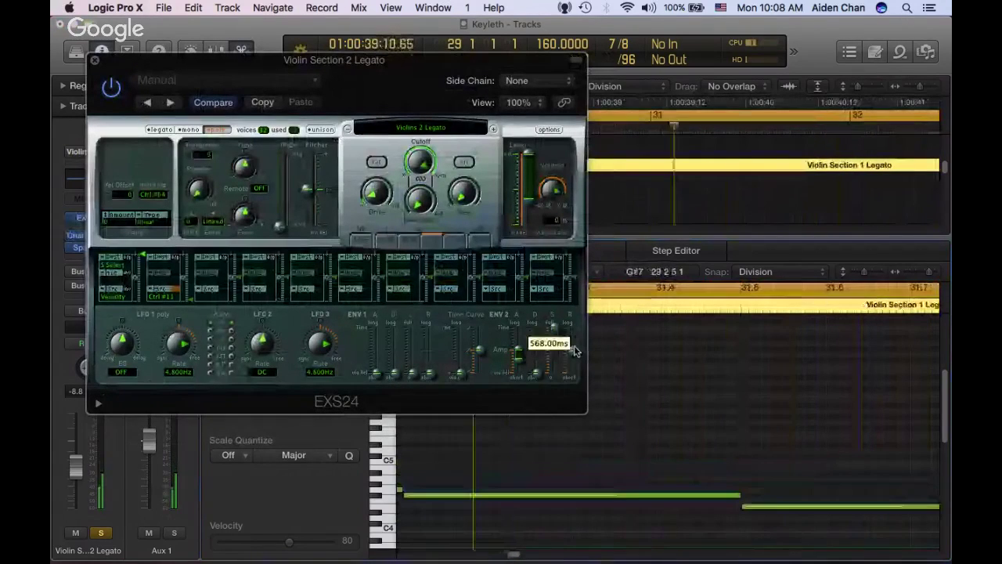
{"action": "left_click", "coordinate": [94, 61]}
Set the Violin Section 2 Legato track's volume to -6.2 dB and play it unsoloed with the other strings
{"action": "mouse_move", "coordinate": [77, 465]}
{"action": "left_mouse_down"}
{"action": "mouse_move", "coordinate": [87, 454]}
{"action": "mouse_move", "coordinate": [77, 468]}
{"action": "left_mouse_up"}
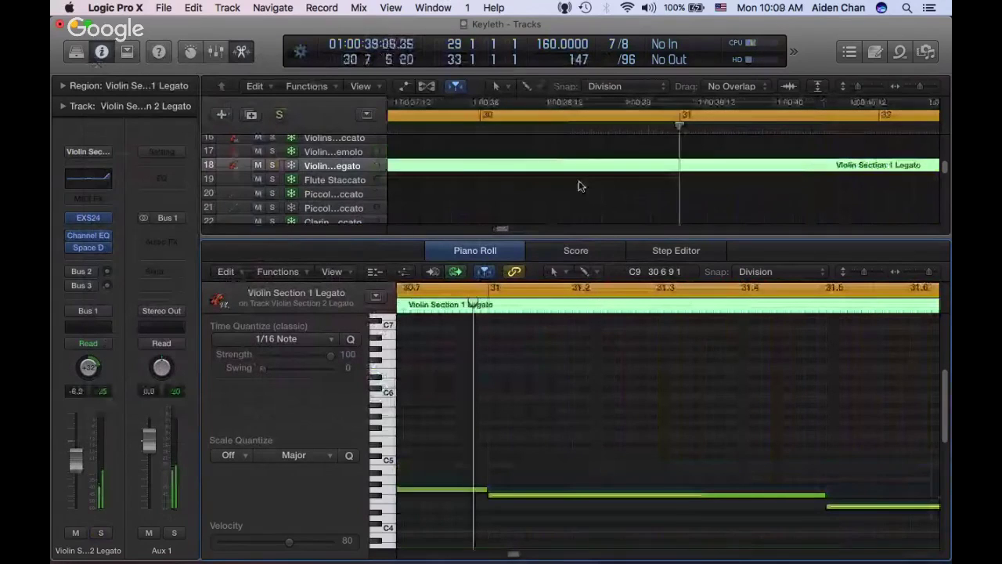
{"action": "scroll", "coordinate": [436, 195], "scroll_direction": "up", "scroll_amount": 6}
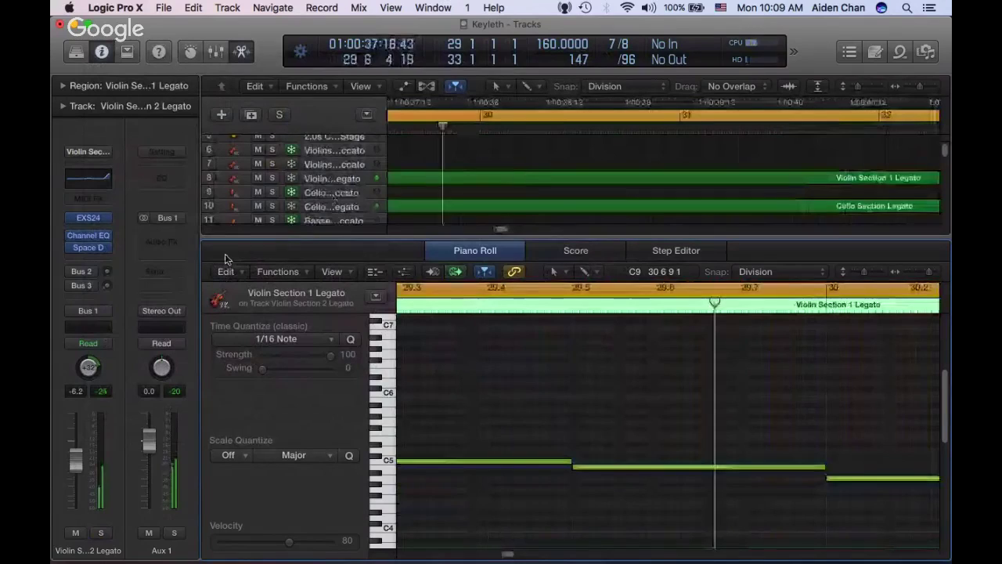
Set the Cello Section Legato track's volume to -5.6 dB while the strings play
{"action": "key", "text": "Down"}
{"action": "key", "text": "Down"}
{"action": "left_click_drag", "start_coordinate": [73, 470], "coordinate": [73, 477]}
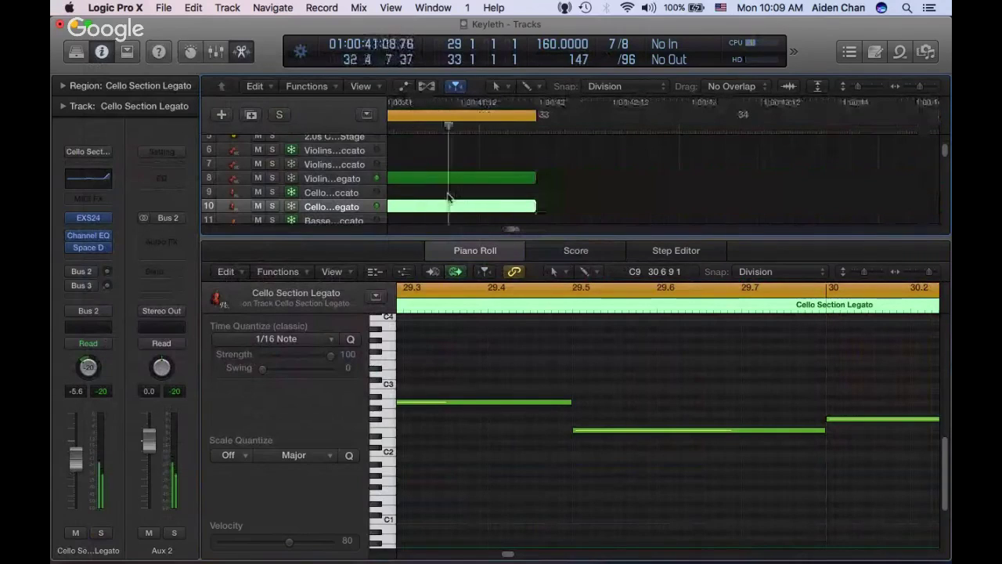
Solo the Violin Section 2 Legato track and fine-tune the attack and release of its EXS24 amp envelope during playback
{"action": "scroll", "coordinate": [448, 192], "scroll_direction": "down", "scroll_amount": 5}
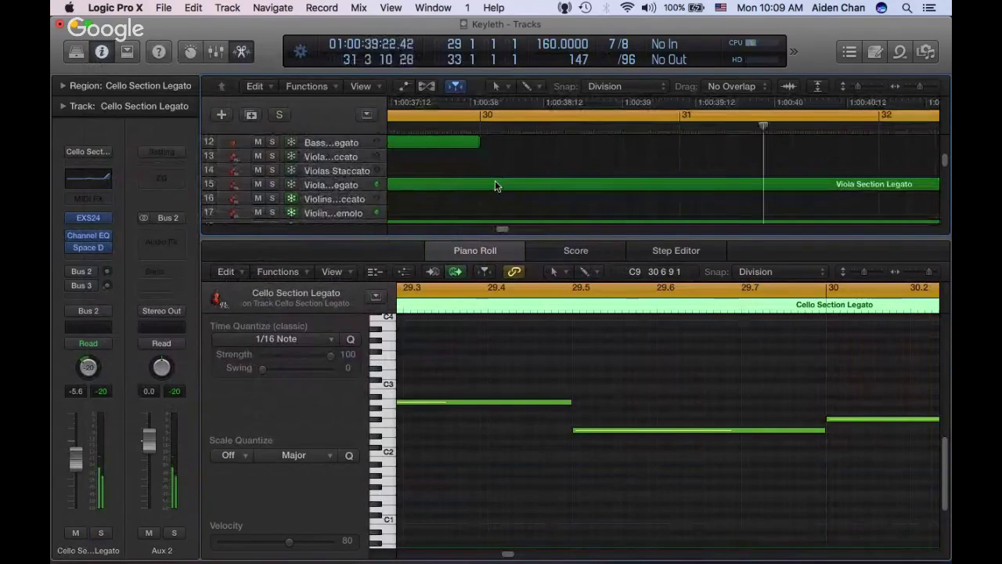
{"action": "scroll", "coordinate": [506, 185], "scroll_direction": "down", "scroll_amount": 5}
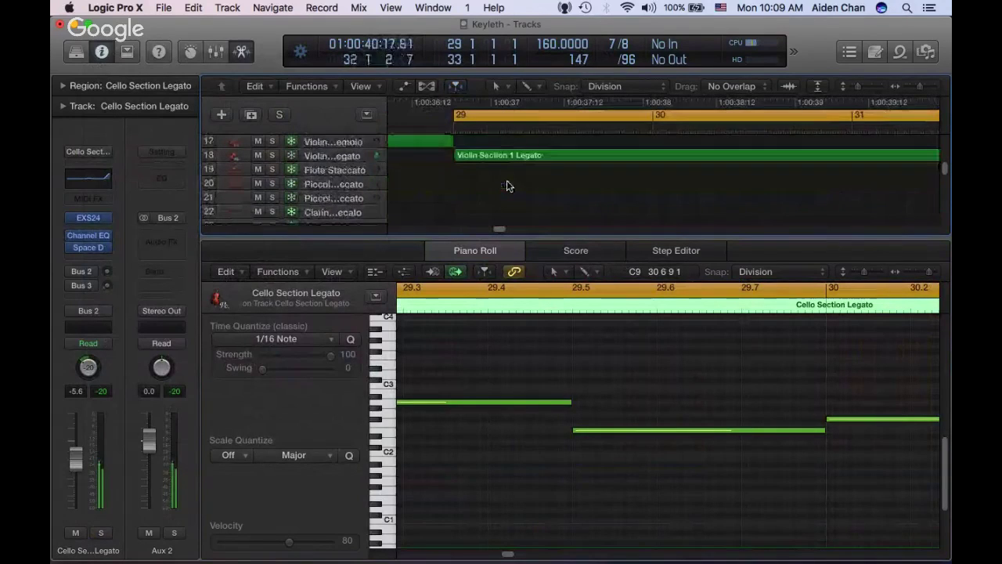
{"action": "left_click", "coordinate": [309, 153]}
{"action": "key", "text": "s"}
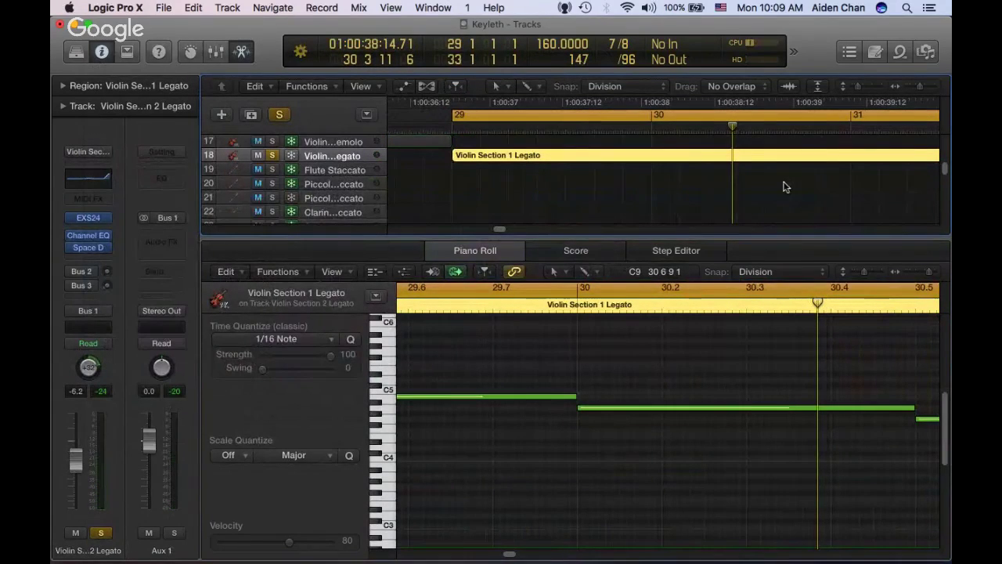
{"action": "mouse_move", "coordinate": [94, 220]}
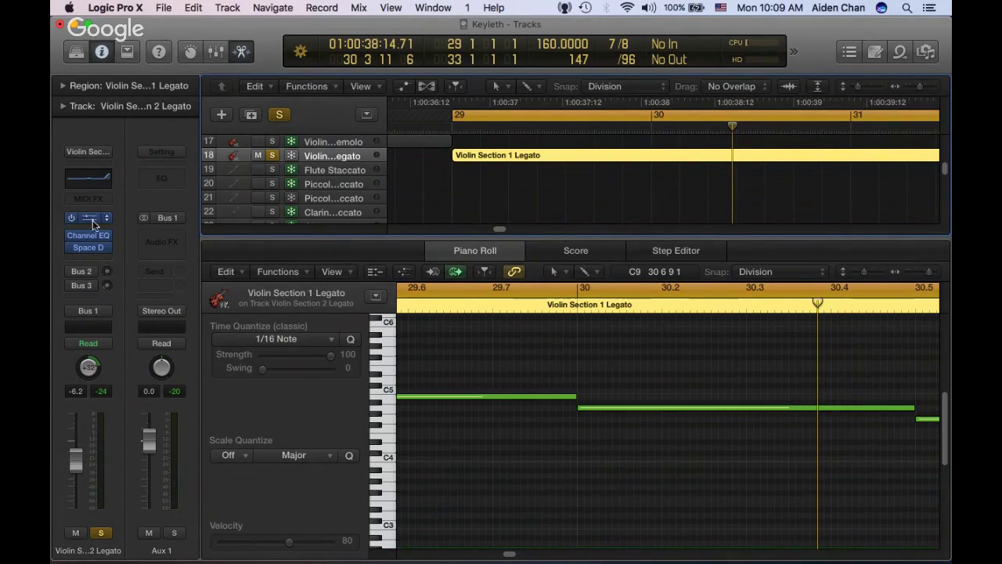
{"action": "key", "text": "space"}
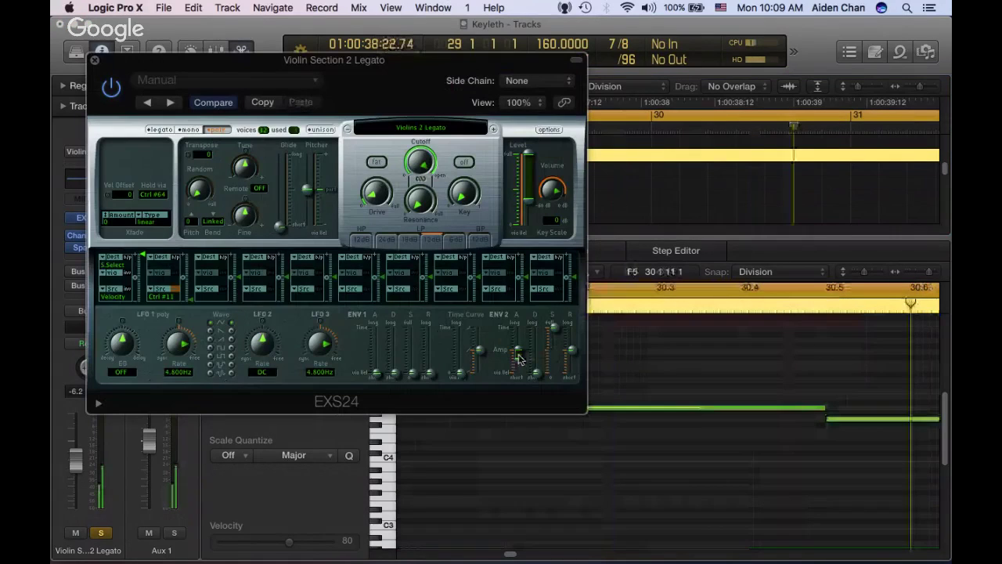
{"action": "mouse_move", "coordinate": [571, 353]}
{"action": "left_click_drag", "start_coordinate": [571, 352], "coordinate": [571, 352]}
{"action": "mouse_move", "coordinate": [519, 362]}
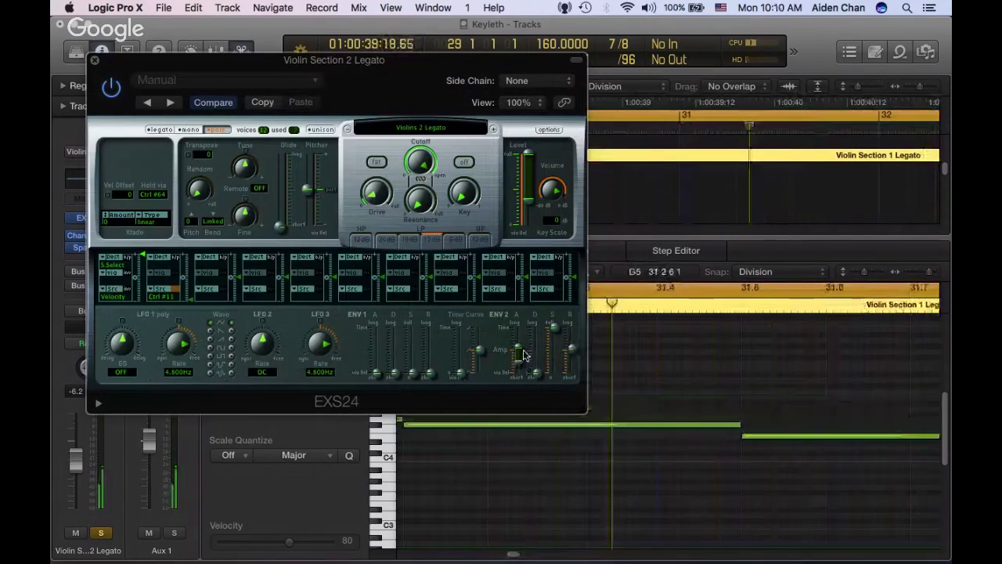
{"action": "left_click", "coordinate": [94, 61]}
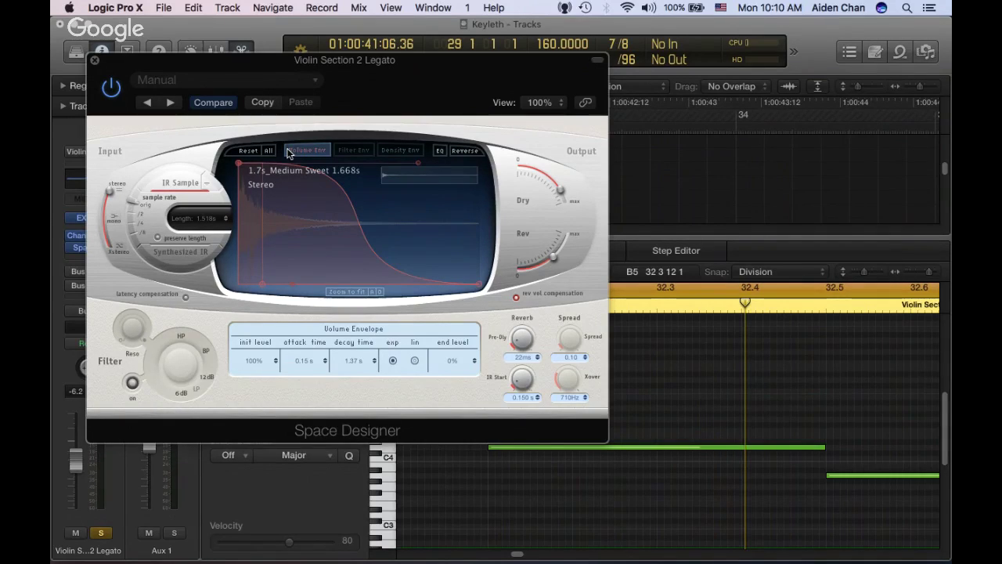
Reshape the decay curve of the Space Designer volume envelope on Violin Section 2 Legato into an early, S-shaped fall
{"action": "left_click_drag", "start_coordinate": [293, 286], "coordinate": [565, 116]}
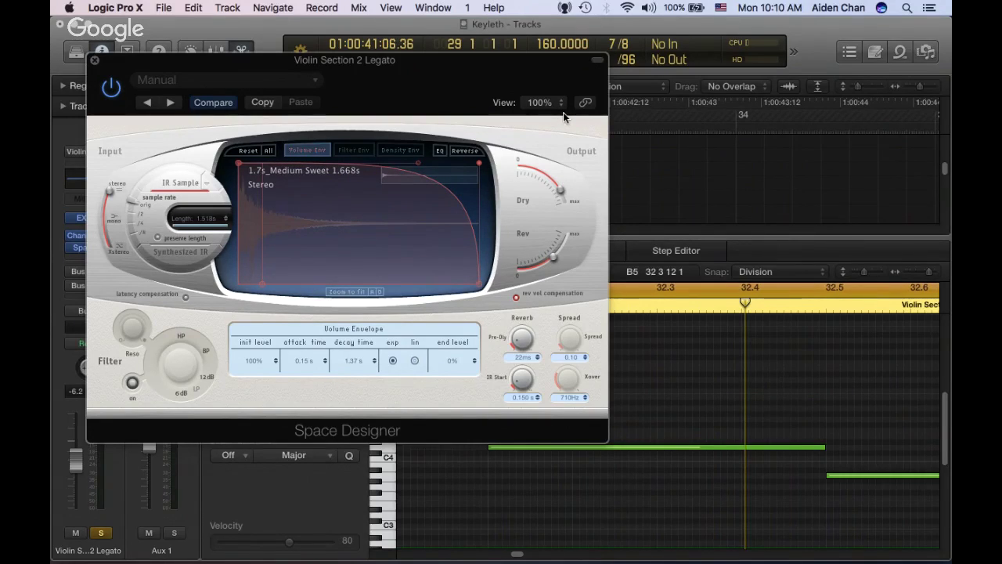
{"action": "left_click_drag", "start_coordinate": [563, 112], "coordinate": [311, 294]}
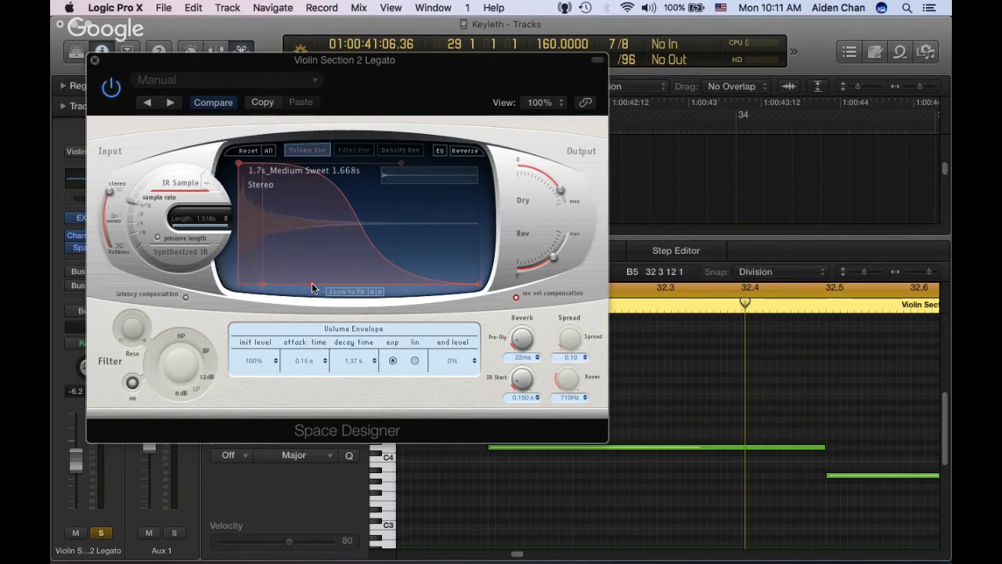
{"action": "left_click", "coordinate": [96, 61]}
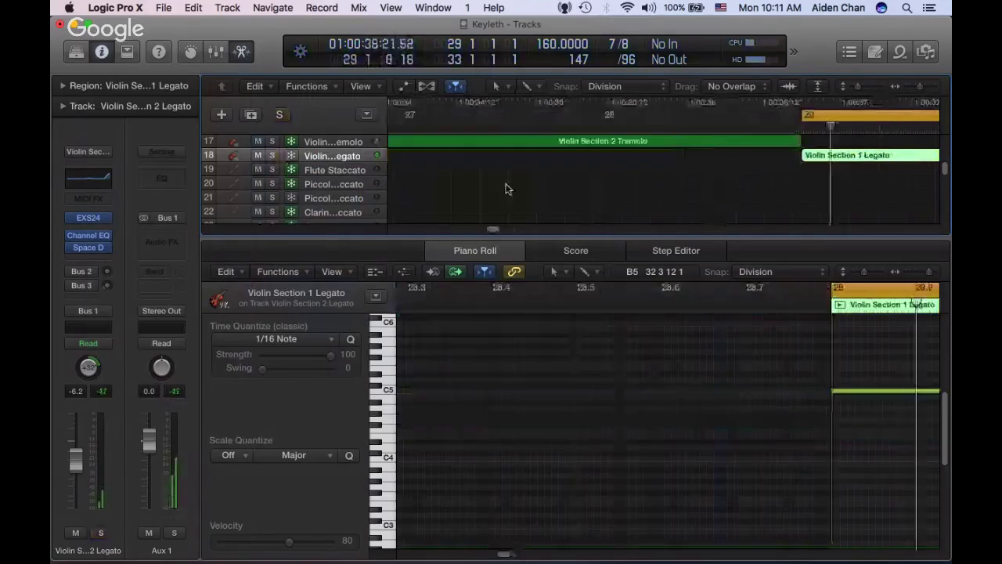
Solo the Violin Section 1 Legato track, check its Space Designer volume envelope and open its EXS24 sampler
{"action": "scroll", "coordinate": [470, 176], "scroll_direction": "up", "scroll_amount": 8}
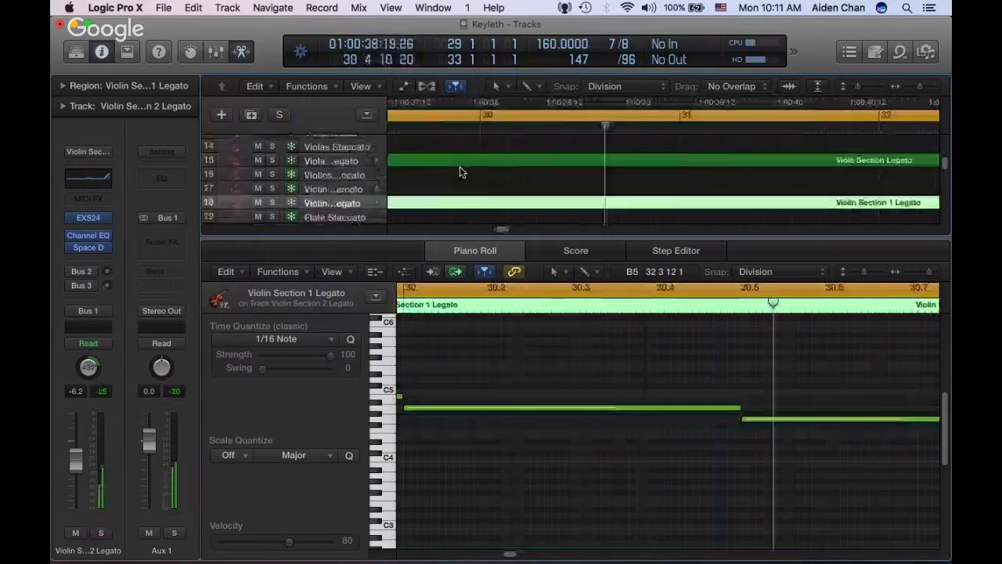
{"action": "scroll", "coordinate": [450, 168], "scroll_direction": "down", "scroll_amount": 3}
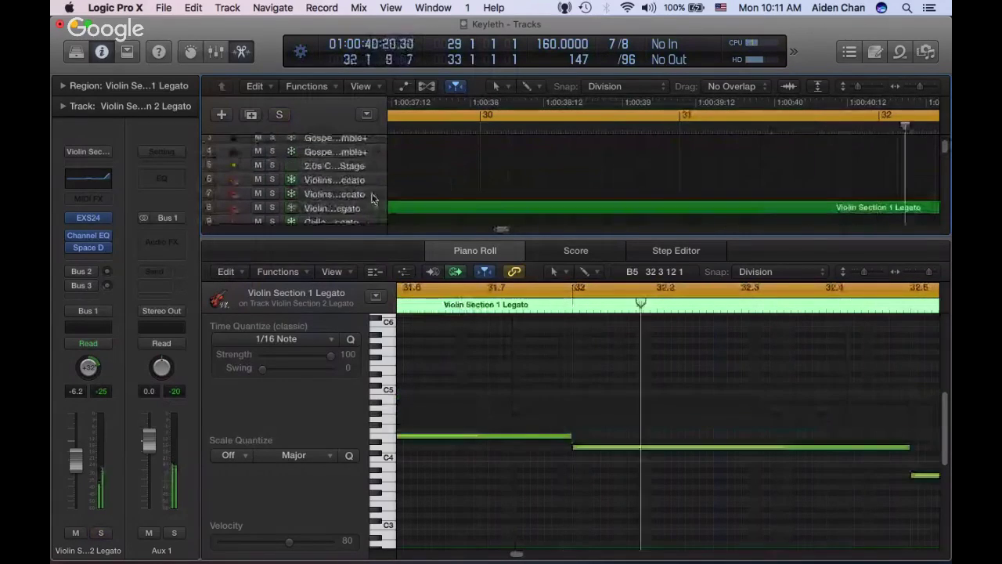
{"action": "left_click", "coordinate": [345, 207]}
{"action": "key", "text": "s"}
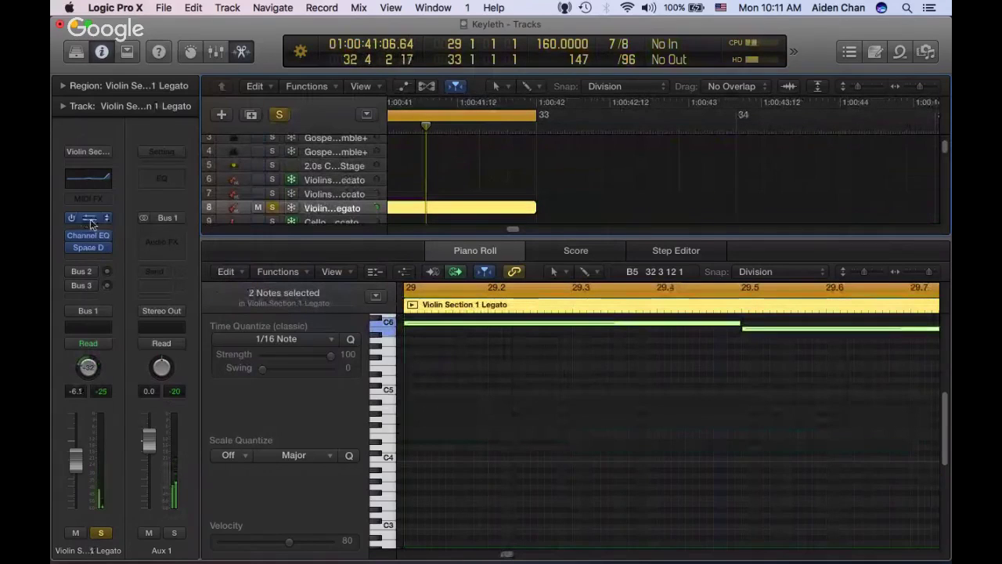
{"action": "left_click", "coordinate": [89, 247]}
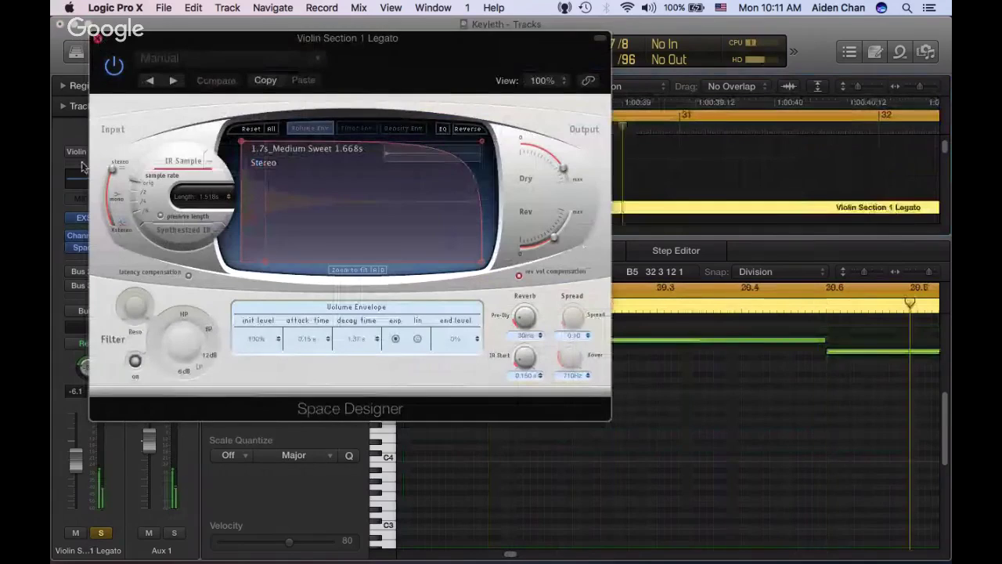
{"action": "left_click", "coordinate": [89, 247]}
{"action": "left_click", "coordinate": [87, 217]}
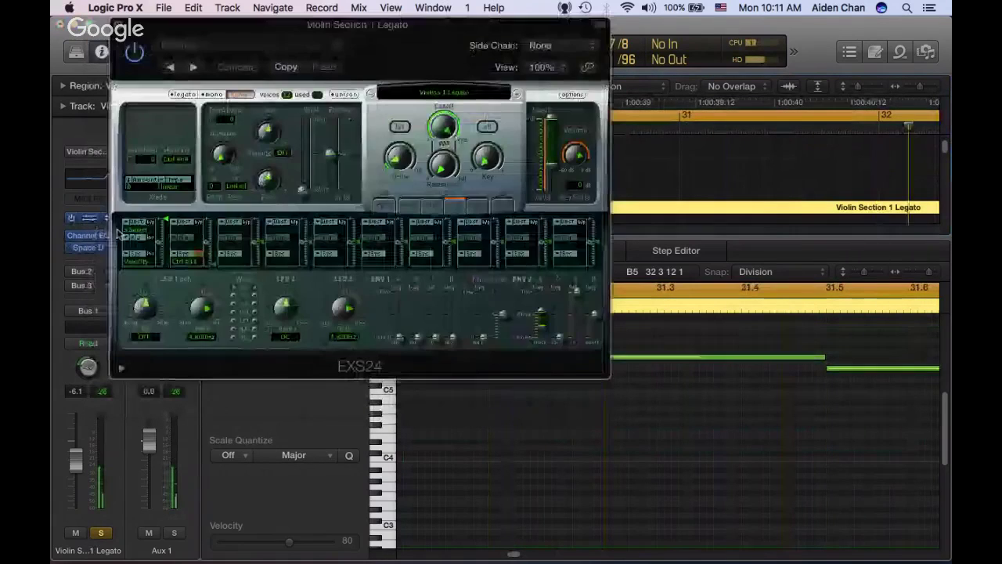
Open the EXS24 sampler of Violin Section 1 Legato, set its ENV 2 release to about 977 ms, and hide it
{"action": "left_click", "coordinate": [88, 217]}
{"action": "left_click", "coordinate": [87, 219]}
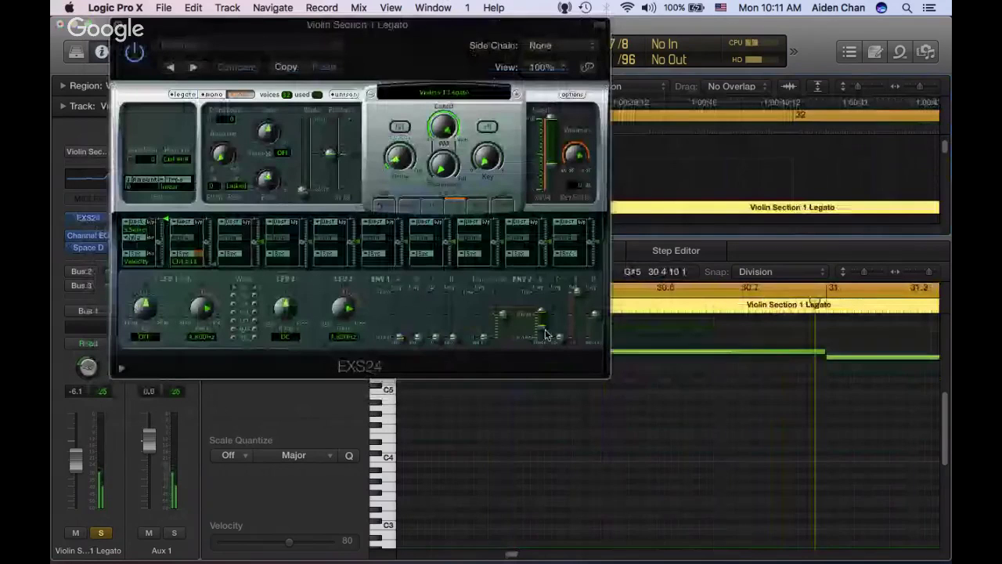
{"action": "mouse_move", "coordinate": [597, 315]}
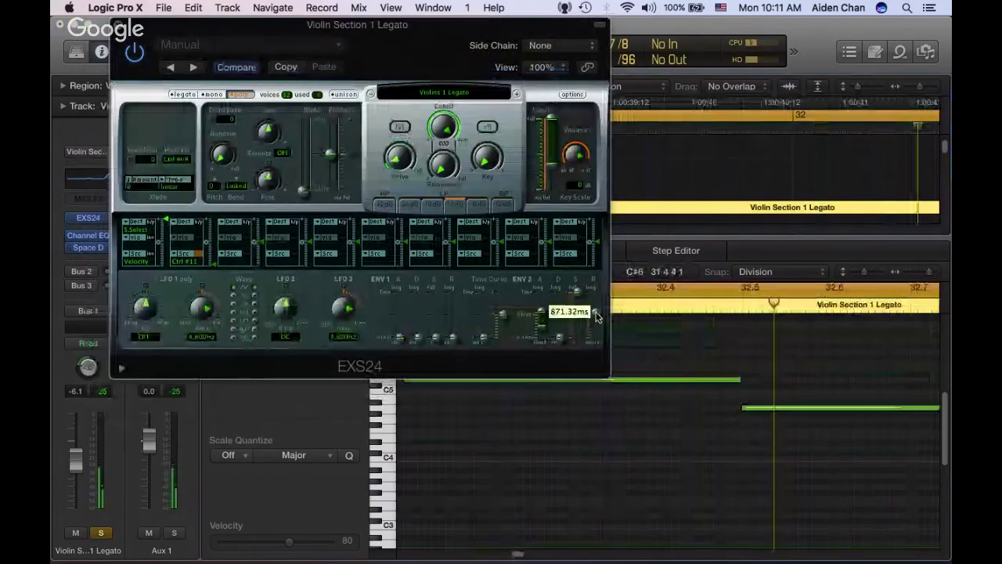
{"action": "scroll", "coordinate": [596, 314], "scroll_direction": "up", "scroll_amount": 3}
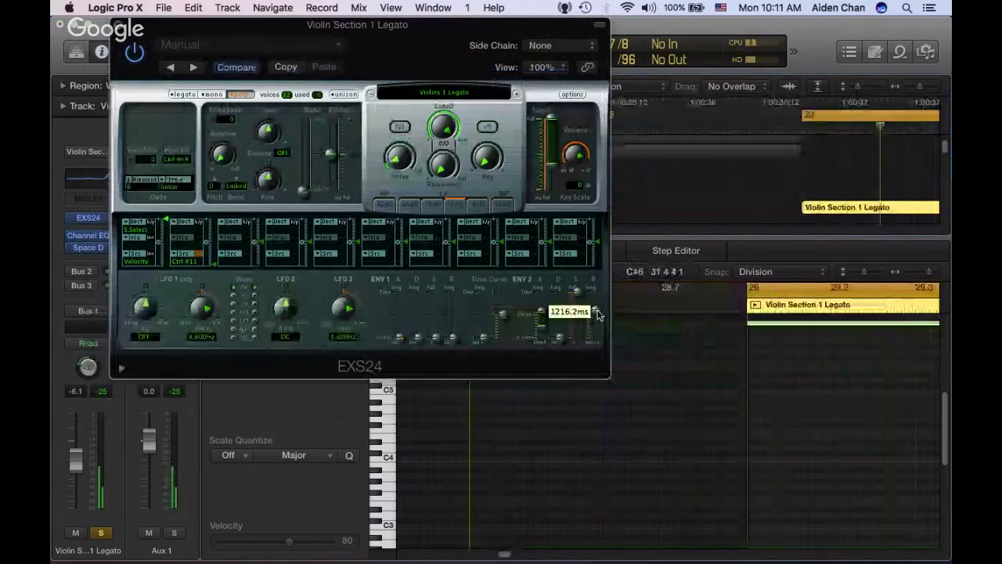
{"action": "scroll", "coordinate": [596, 315], "scroll_direction": "down", "scroll_amount": 2}
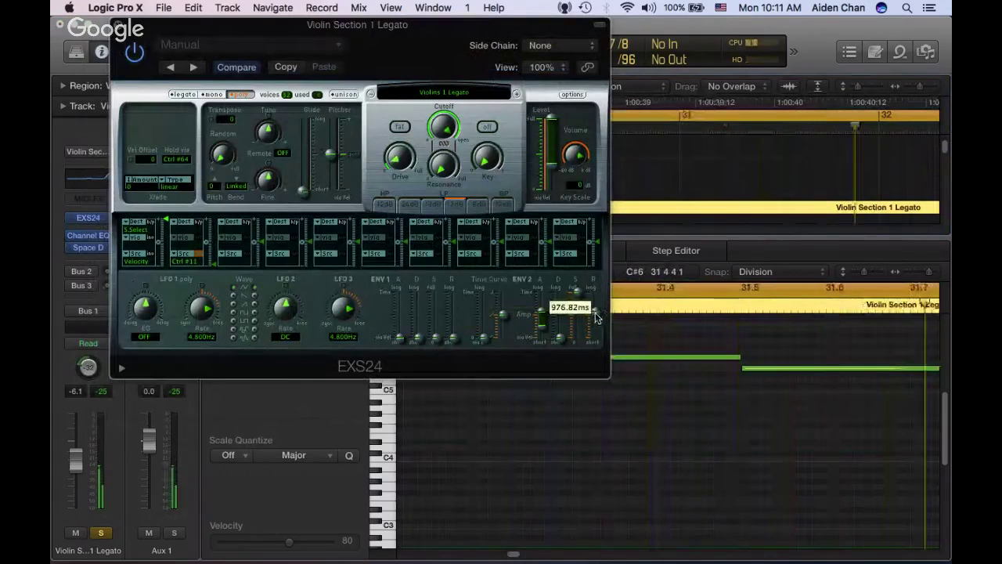
{"action": "mouse_move", "coordinate": [546, 329]}
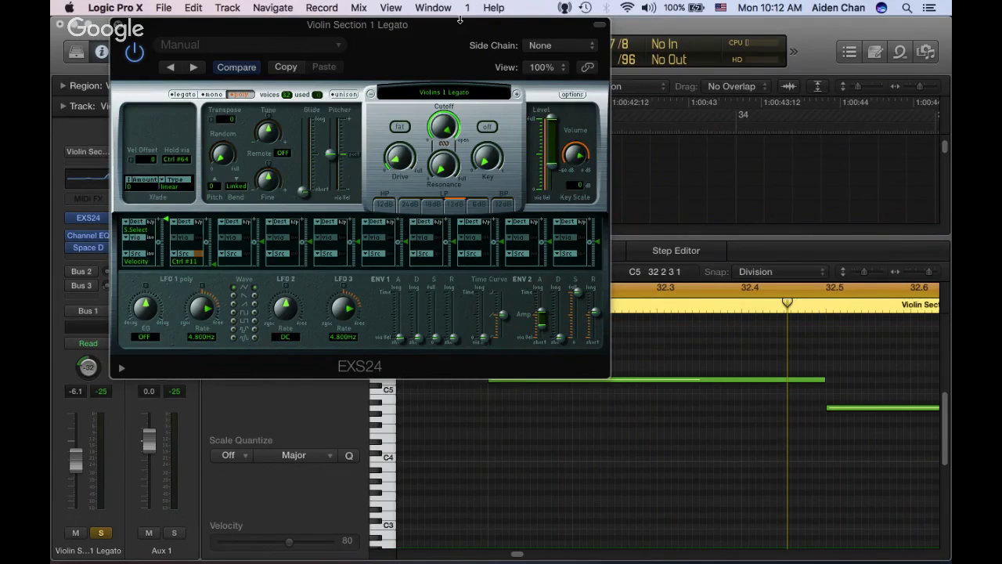
{"action": "left_click_drag", "start_coordinate": [461, 19], "coordinate": [440, 21]}
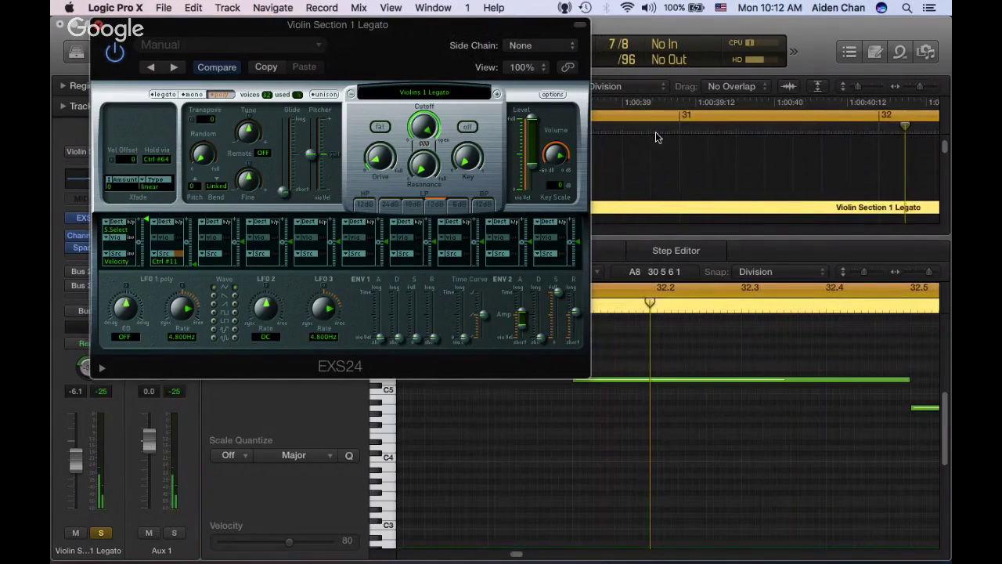
{"action": "key", "text": "v"}
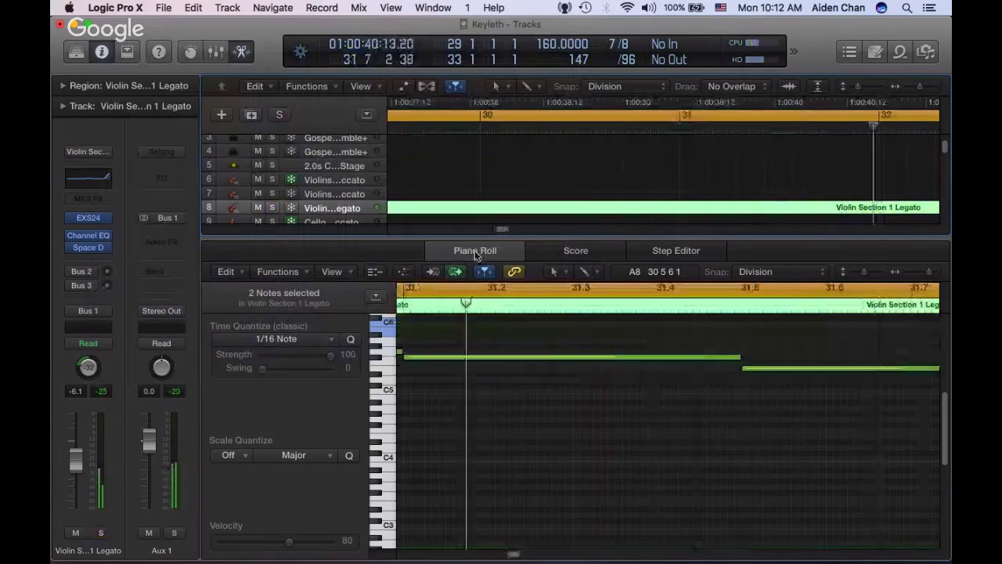
Extend the ends of all Violin Section 1 Legato notes except the last so they slightly overlap the following notes, and play the result
{"action": "left_click", "coordinate": [595, 443]}
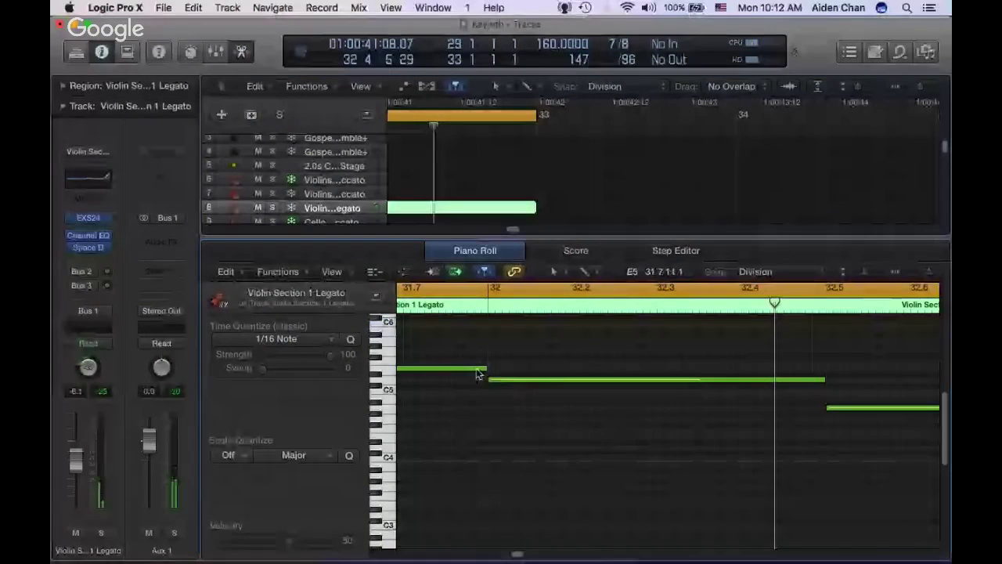
{"action": "left_click", "coordinate": [476, 369]}
{"action": "key", "text": "super+a"}
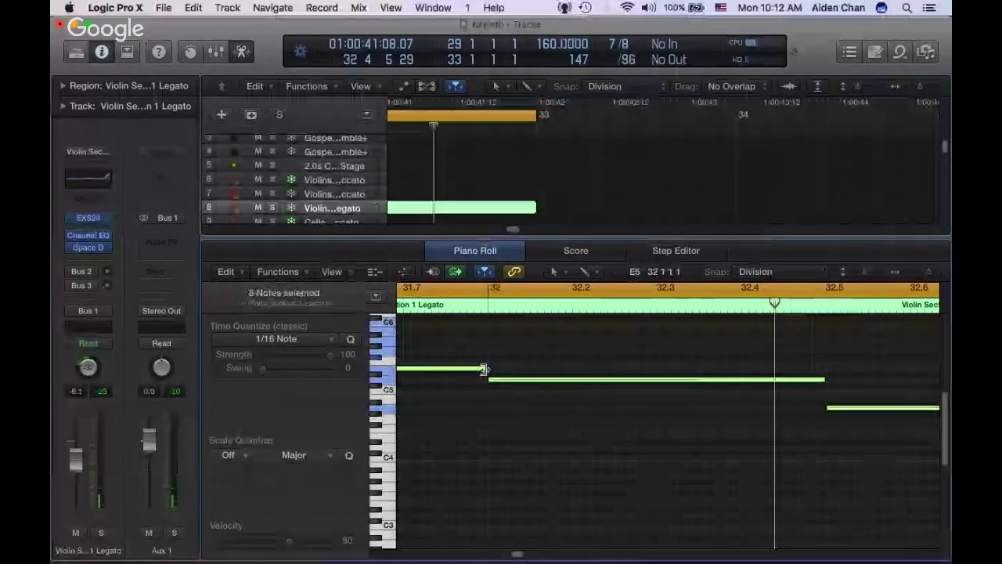
{"action": "scroll", "coordinate": [823, 427], "scroll_direction": "right", "scroll_amount": 5}
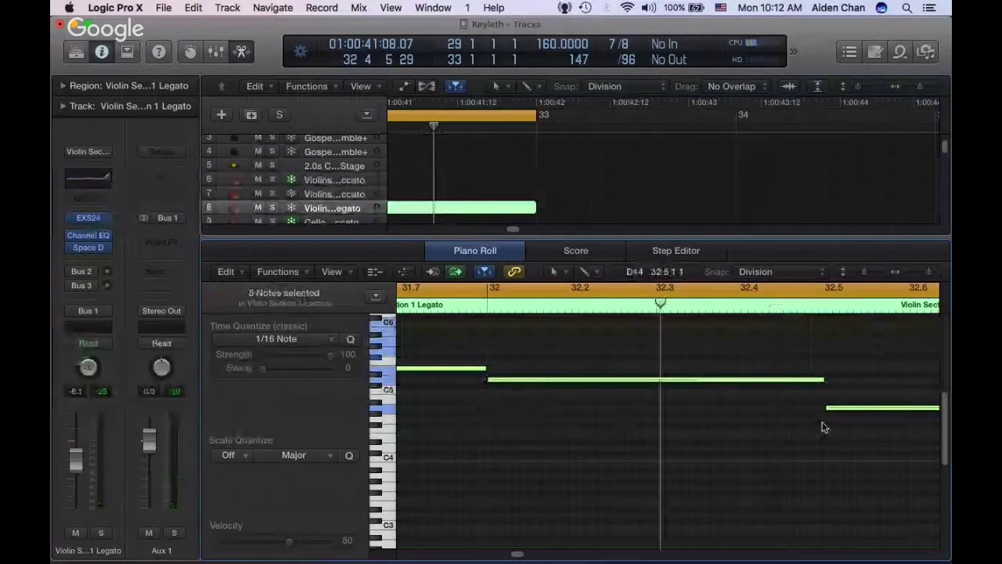
{"action": "left_click", "coordinate": [649, 411], "text": "shift"}
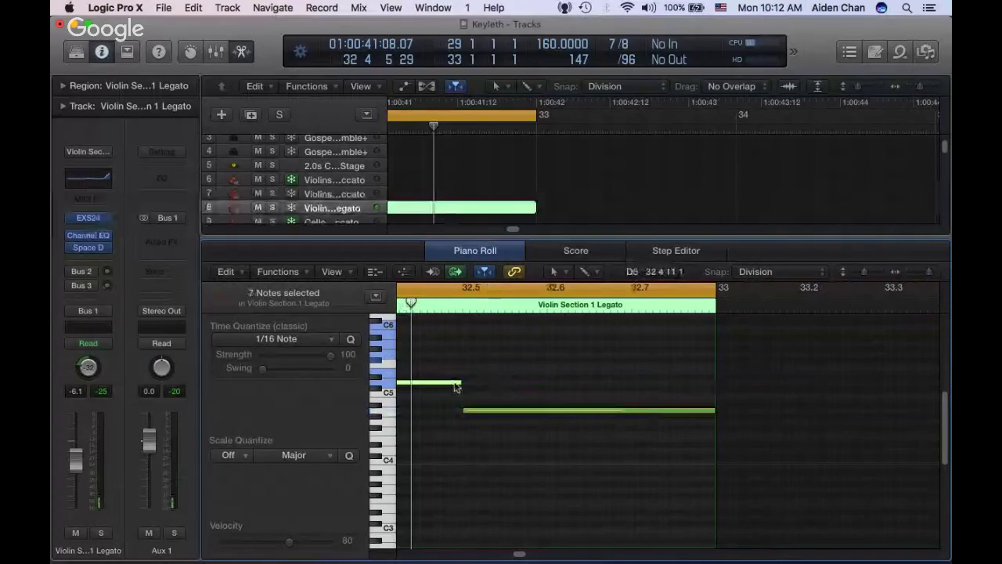
{"action": "left_click_drag", "start_coordinate": [459, 381], "coordinate": [475, 382]}
{"action": "scroll", "coordinate": [705, 478], "scroll_direction": "left", "scroll_amount": 2}
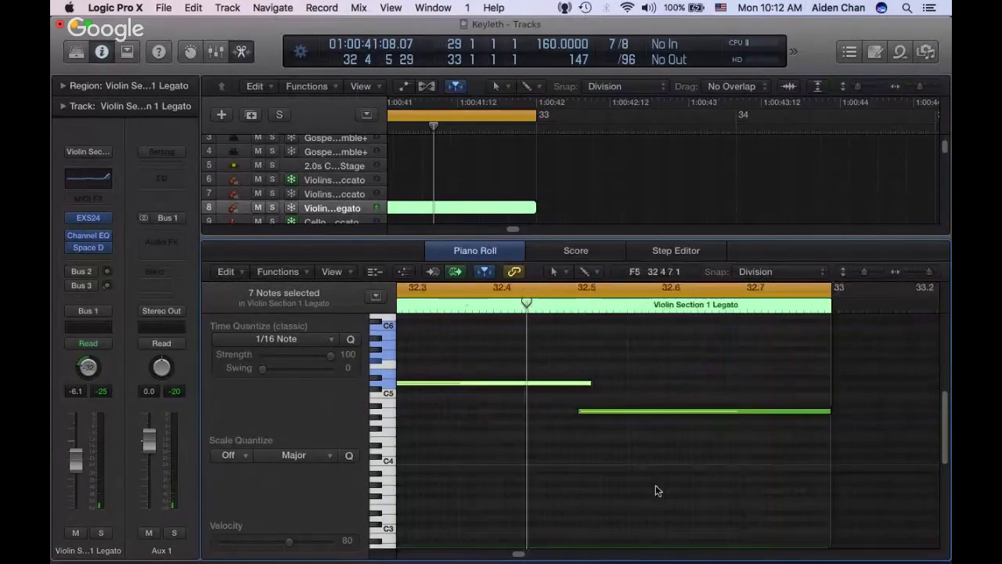
{"action": "key", "text": "space"}
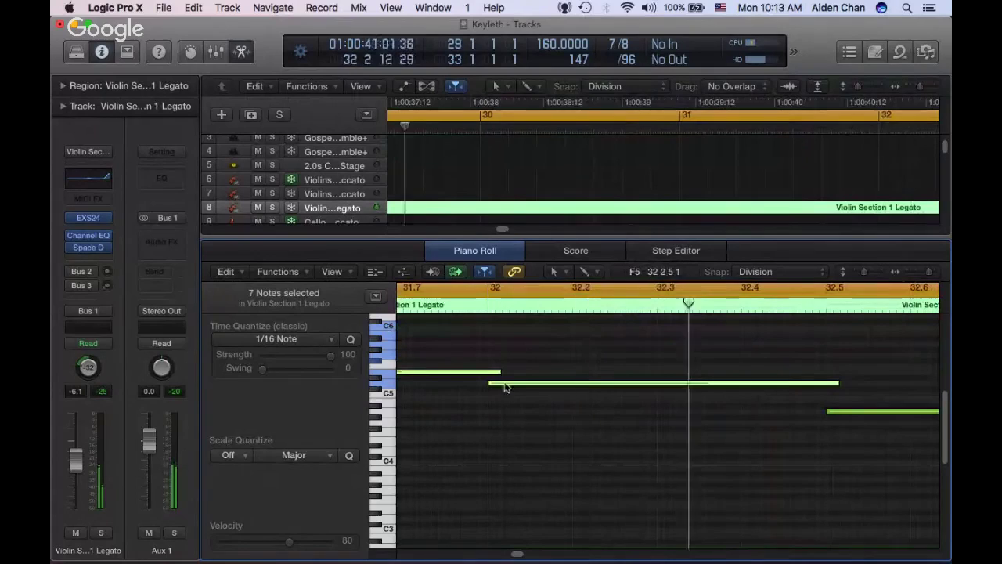
Start every Violin Section 1 Legato note except the first slightly earlier to increase the overlap, and play the passage
{"action": "mouse_move", "coordinate": [492, 382]}
{"action": "left_mouse_down"}
{"action": "mouse_move", "coordinate": [479, 384]}
{"action": "mouse_move", "coordinate": [492, 383]}
{"action": "left_mouse_up"}
{"action": "left_click", "coordinate": [890, 411], "text": "shift"}
{"action": "scroll", "coordinate": [886, 414], "scroll_direction": "left", "scroll_amount": 10}
{"action": "scroll", "coordinate": [883, 413], "scroll_direction": "left", "scroll_amount": 5}
{"action": "scroll", "coordinate": [883, 413], "scroll_direction": "up", "scroll_amount": 3}
{"action": "left_click", "coordinate": [618, 351], "text": "shift"}
{"action": "left_click_drag", "start_coordinate": [751, 357], "coordinate": [739, 355]}
{"action": "key", "text": "space"}
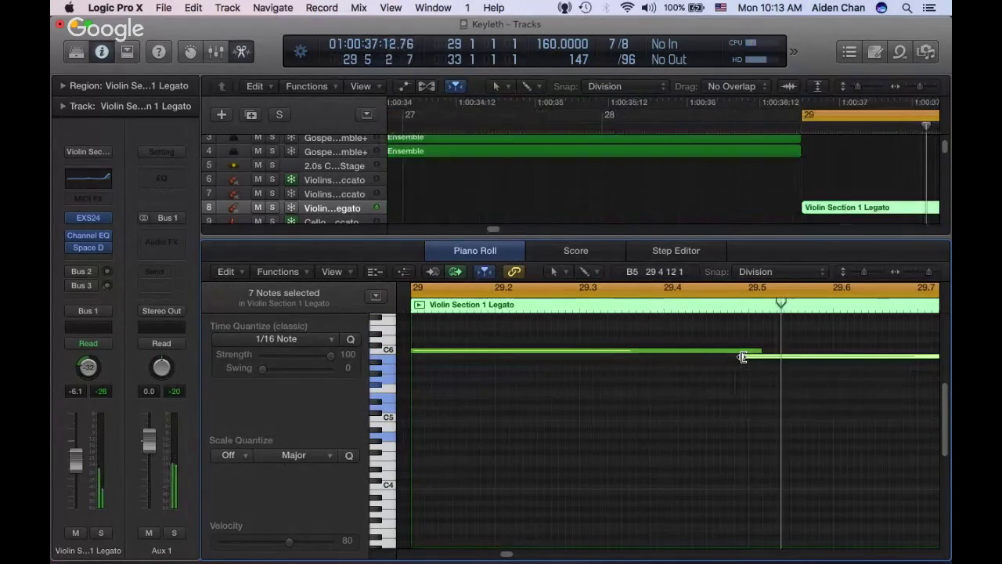
Reopen the violin track's EXS24, check the YouTube live chat in Safari, and return to Logic Pro X
{"action": "left_click", "coordinate": [91, 220]}
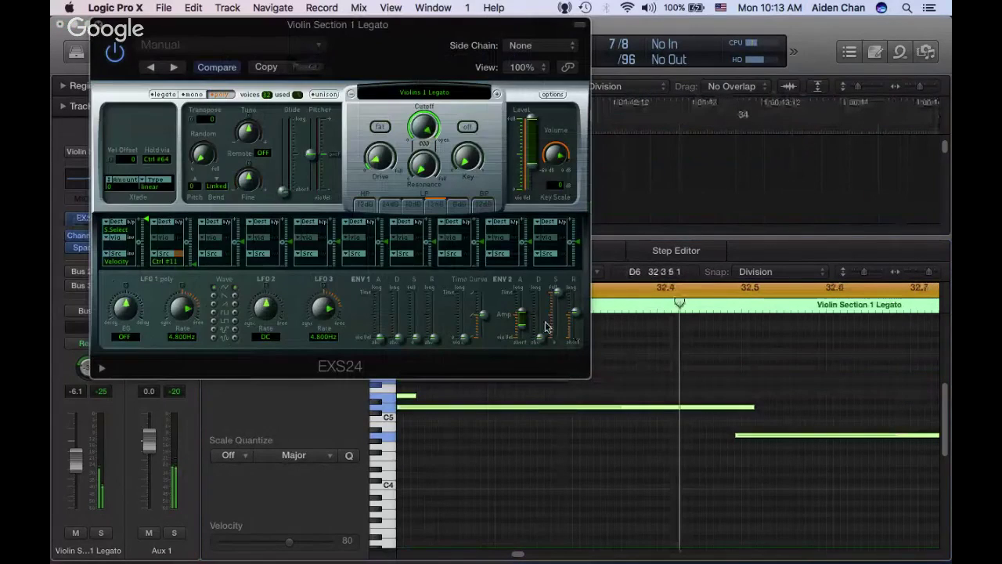
{"action": "key", "text": "super+Tab"}
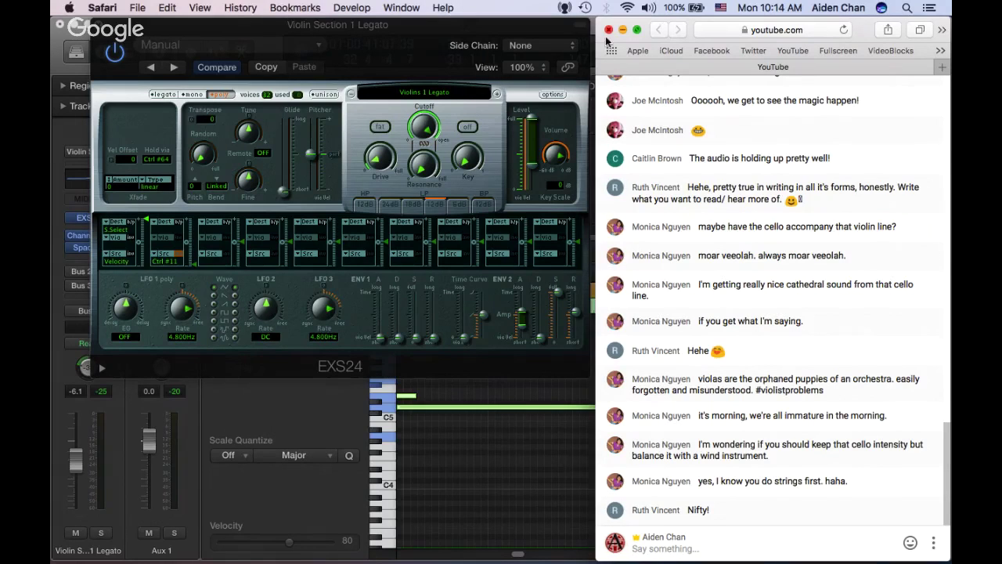
{"action": "left_click", "coordinate": [502, 483]}
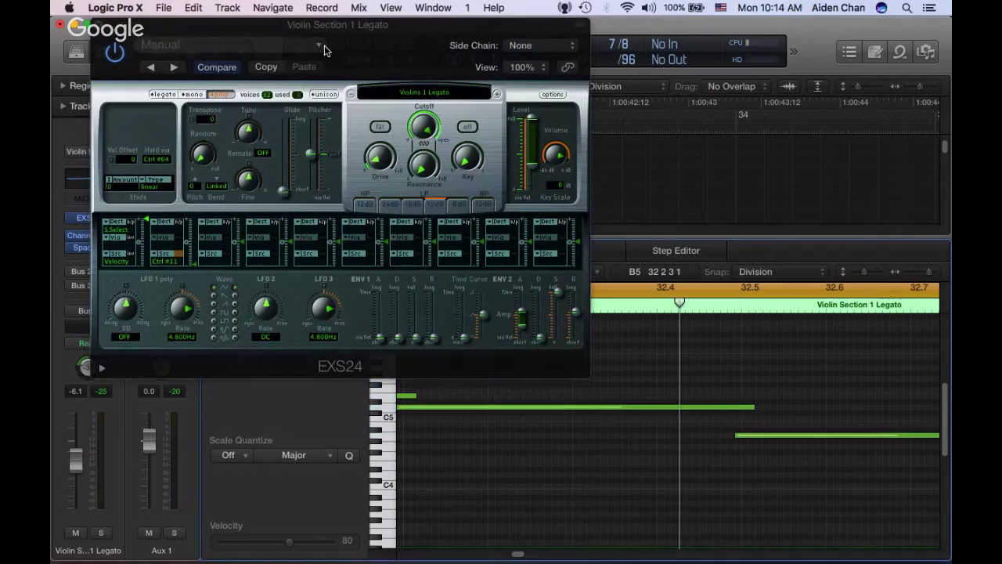
{"action": "left_click", "coordinate": [428, 30]}
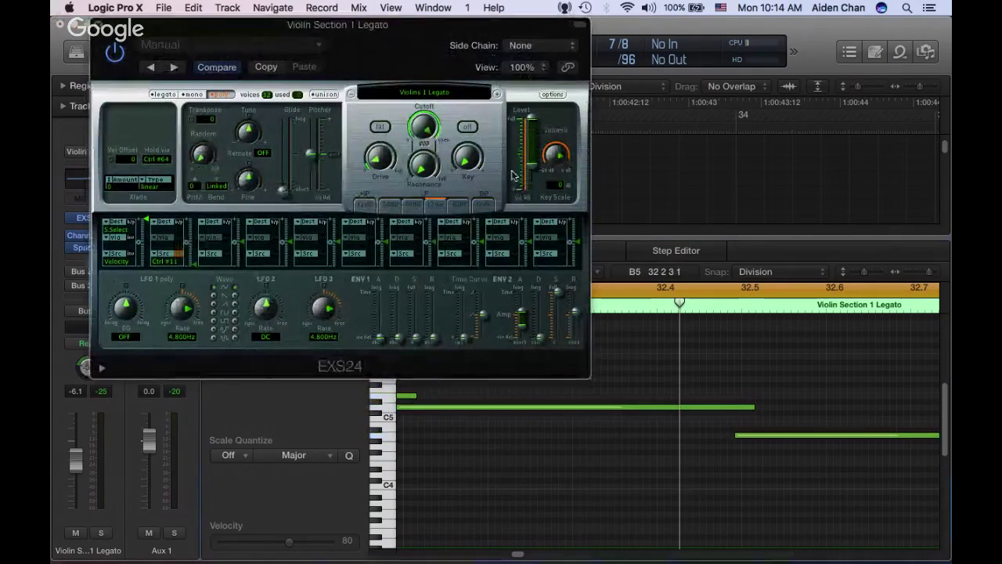
Save the project and close the violin sampler window
{"action": "key", "text": "super+s"}
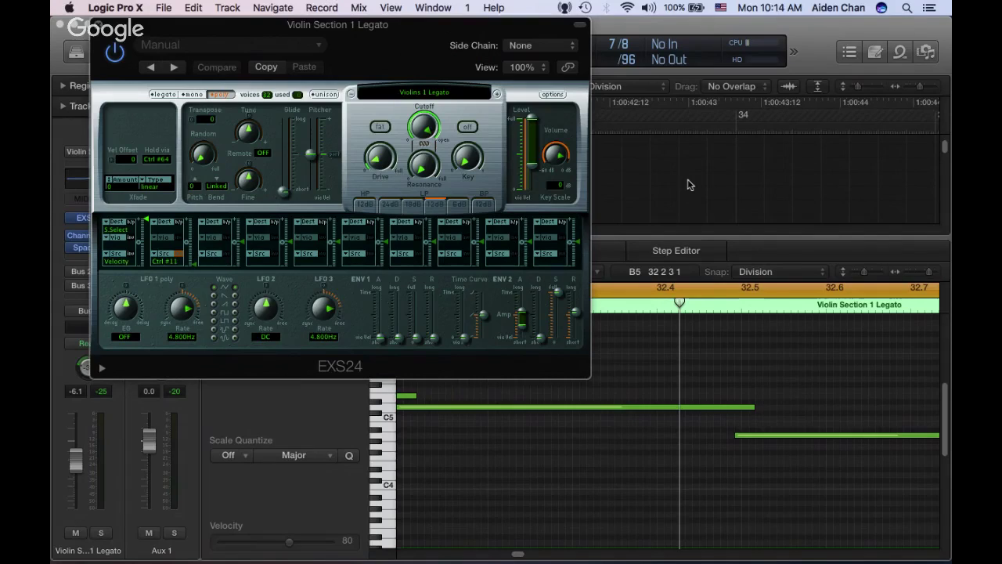
{"action": "left_click", "coordinate": [98, 26]}
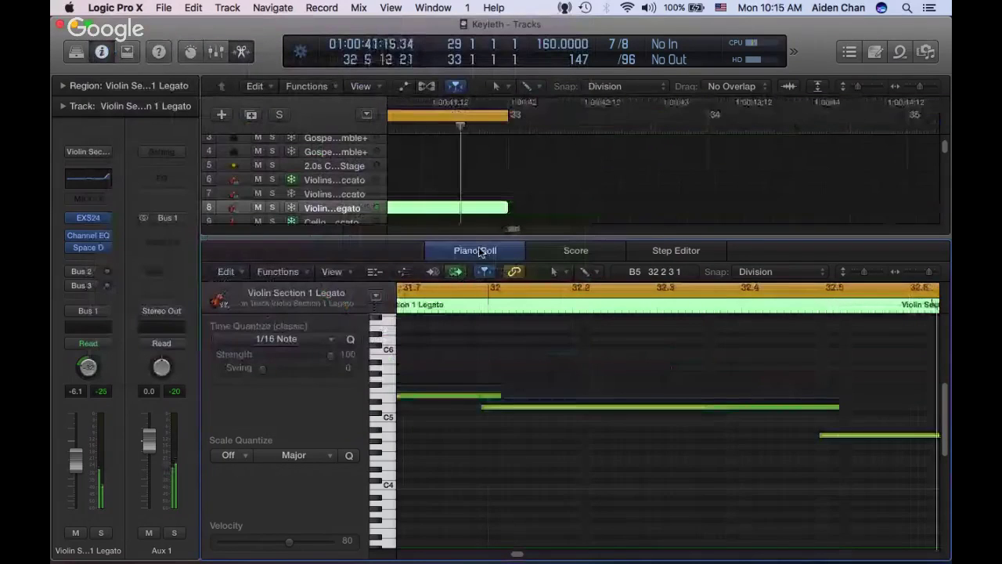
Open the Cello Section Legato region in the Piano Roll and raise the velocity of all its notes to 124
{"action": "left_click", "coordinate": [479, 250]}
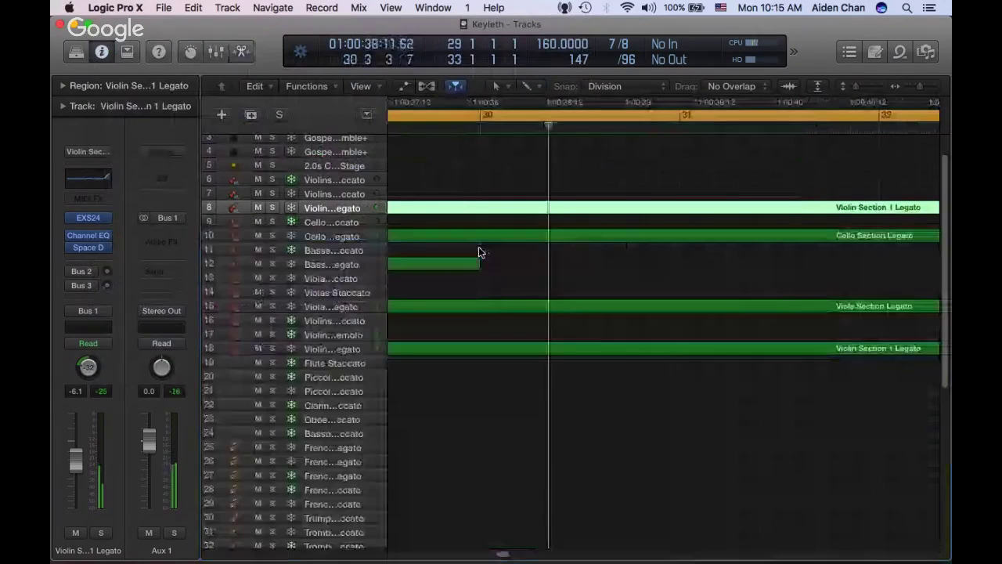
{"action": "double_click", "coordinate": [429, 245]}
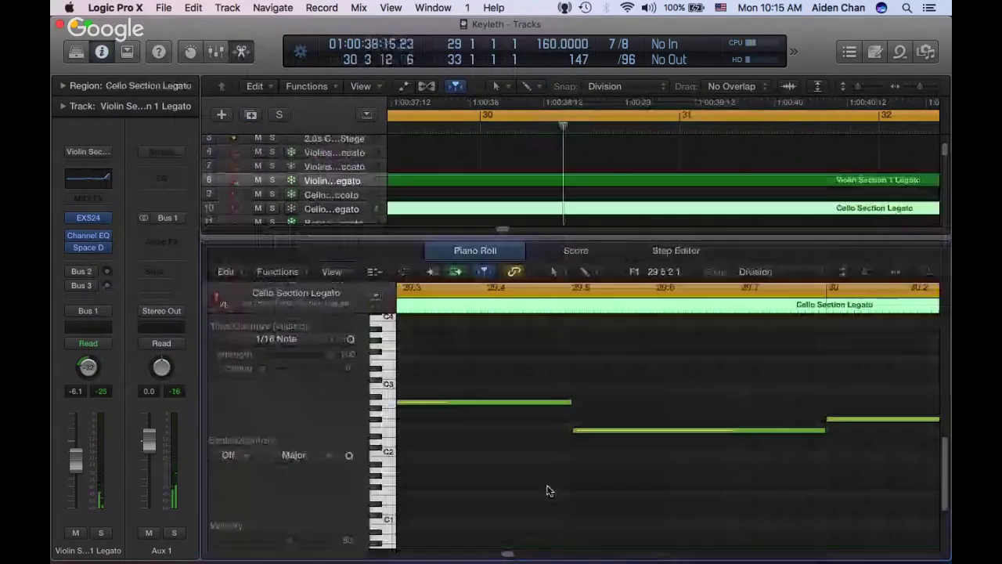
{"action": "key", "text": "super+a"}
{"action": "right_click", "coordinate": [537, 481]}
{"action": "key", "text": "Escape"}
{"action": "left_click_drag", "start_coordinate": [559, 403], "coordinate": [563, 275]}
{"action": "right_click", "coordinate": [570, 339]}
{"action": "left_click", "coordinate": [579, 338]}
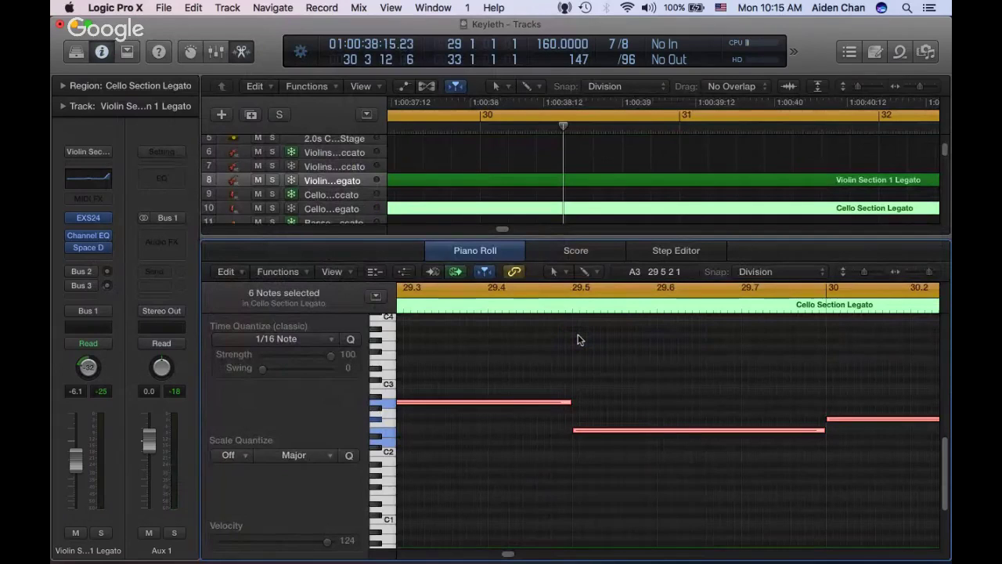
Select the Cello Section Legato track and solo it during playback
{"action": "key", "text": "s"}
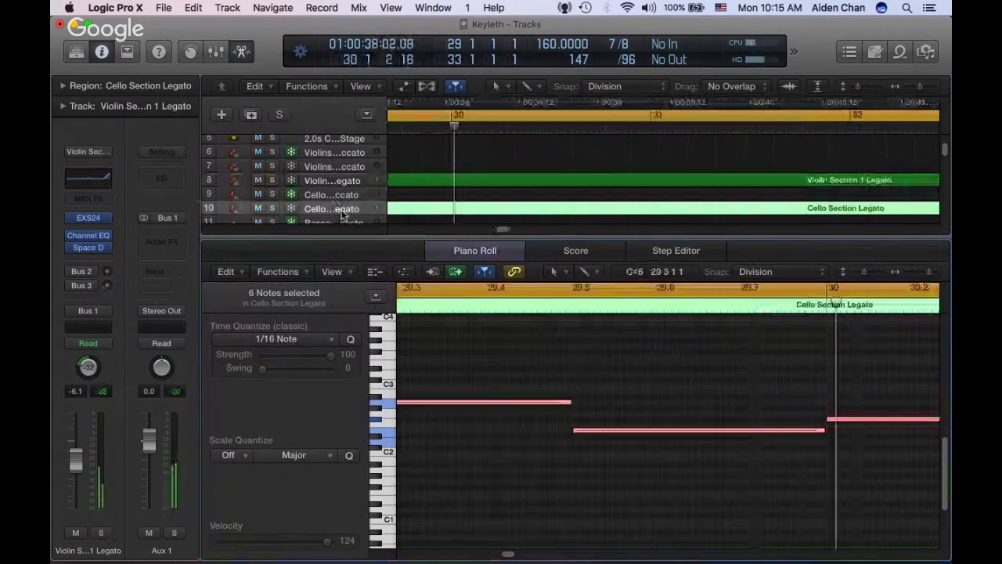
{"action": "left_click", "coordinate": [342, 208]}
{"action": "key", "text": "s"}
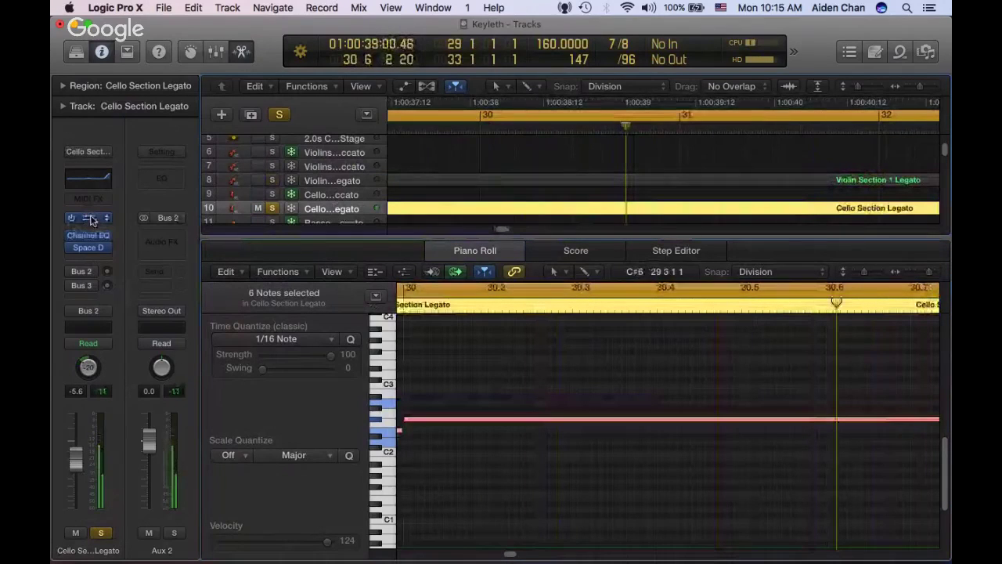
Open the cello track's EXS24 sampler and adjust the ENV 2 attack and release for longer times
{"action": "key", "text": "v"}
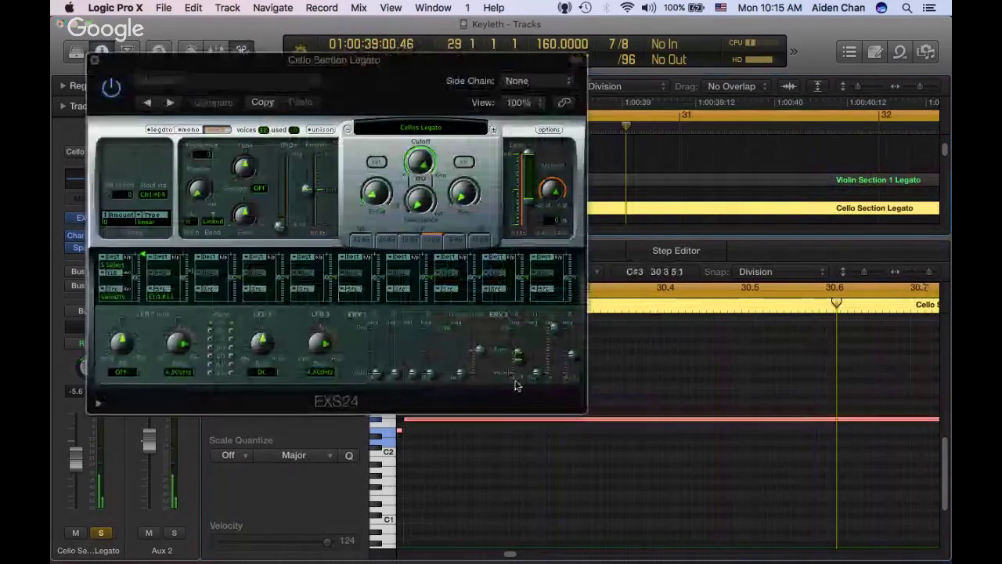
{"action": "left_click_drag", "start_coordinate": [518, 361], "coordinate": [577, 359]}
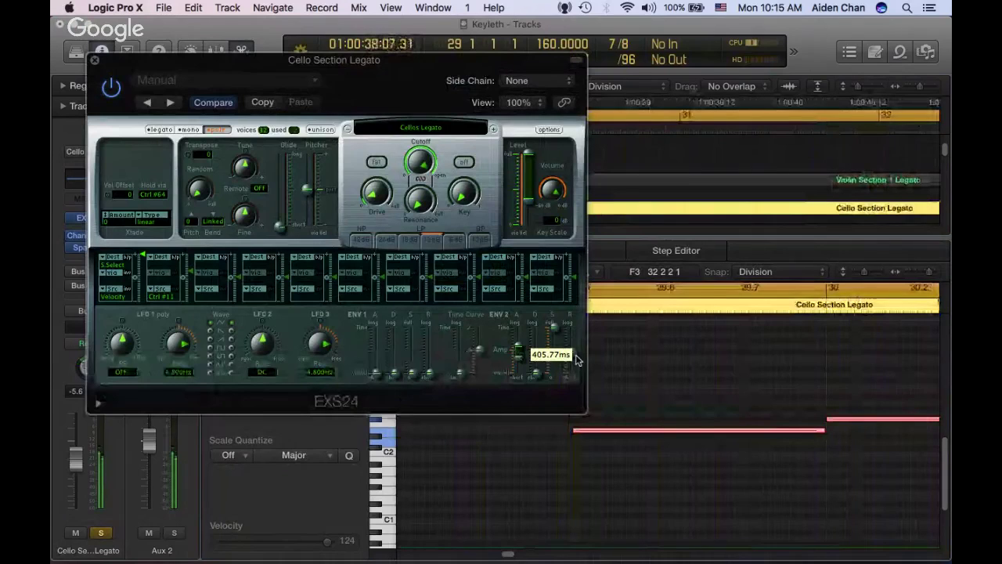
{"action": "left_click_drag", "start_coordinate": [577, 359], "coordinate": [519, 358]}
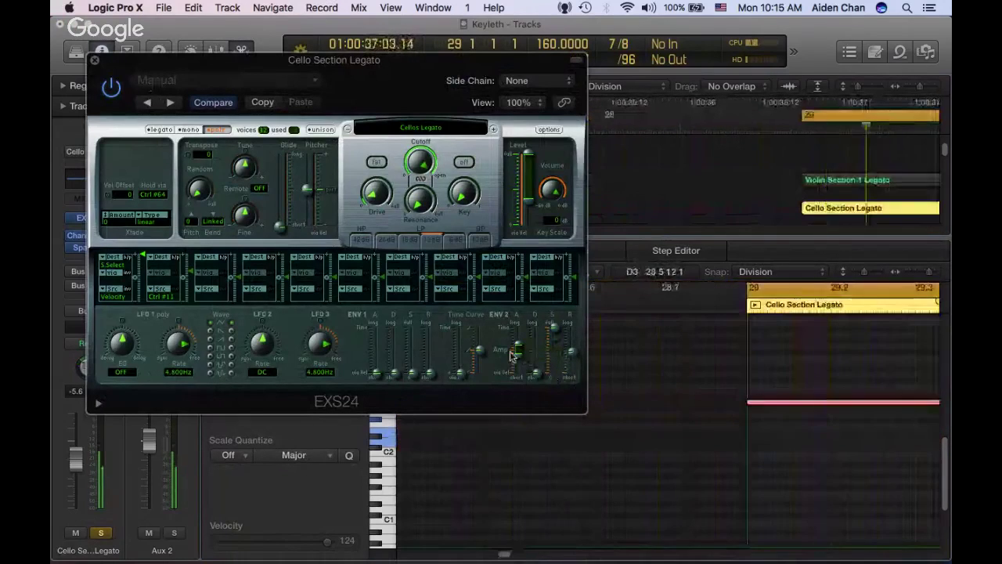
{"action": "left_click_drag", "start_coordinate": [521, 354], "coordinate": [520, 351]}
Lower the velocity of all Cello Section Legato notes to 109 with the Velocity tool and listen to the result
{"action": "key", "text": "t"}
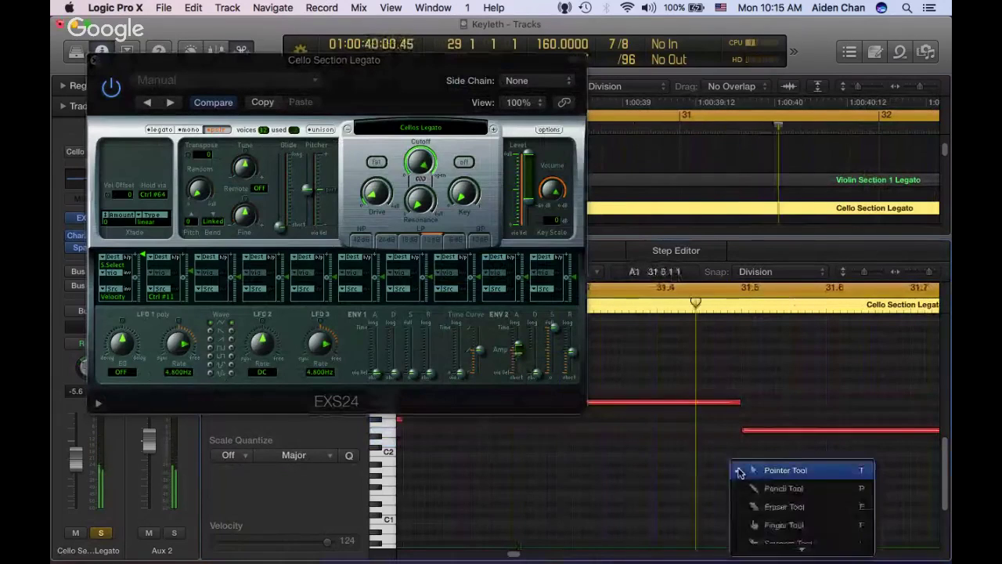
{"action": "key", "text": "Escape"}
{"action": "key", "text": "t"}
{"action": "key", "text": "v"}
{"action": "left_click", "coordinate": [728, 405]}
{"action": "left_click_drag", "start_coordinate": [729, 405], "coordinate": [719, 436]}
{"action": "key", "text": "space"}
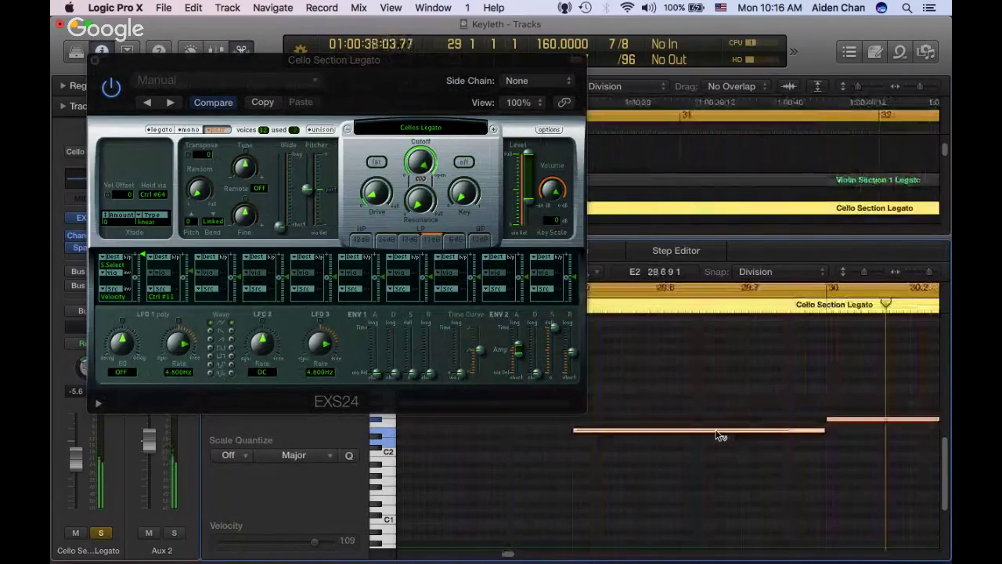
{"action": "key", "text": "space"}
{"action": "key", "text": "t"}
{"action": "key", "text": "Escape"}
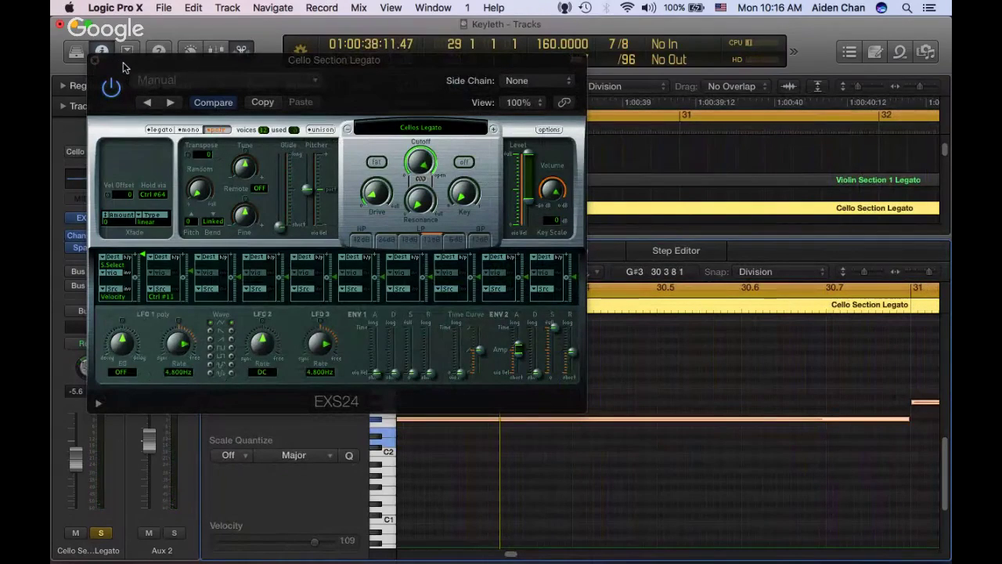
Move the cello sampler window out of the way and close it
{"action": "left_click_drag", "start_coordinate": [159, 64], "coordinate": [162, 45]}
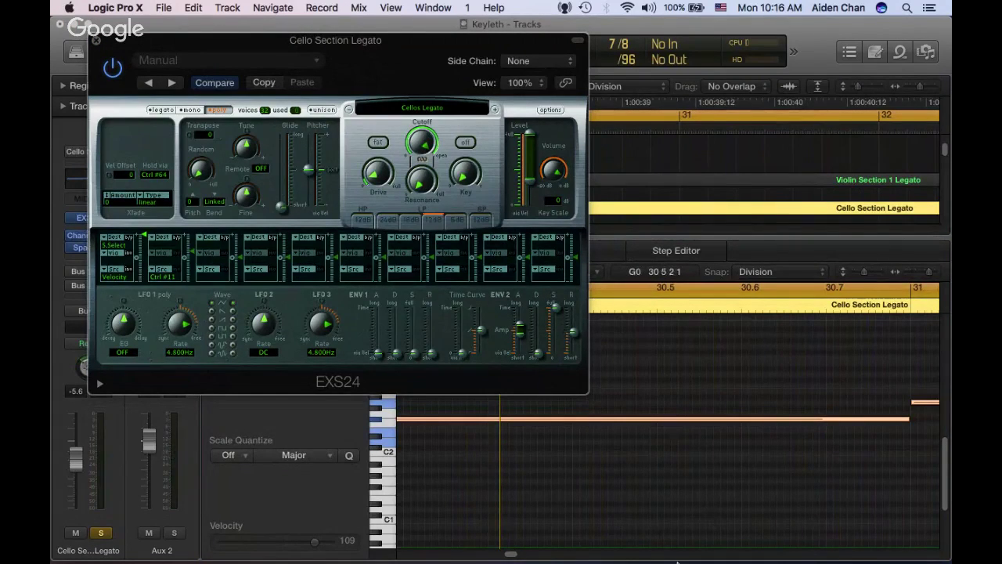
{"action": "mouse_move", "coordinate": [619, 424]}
{"action": "left_click", "coordinate": [95, 40]}
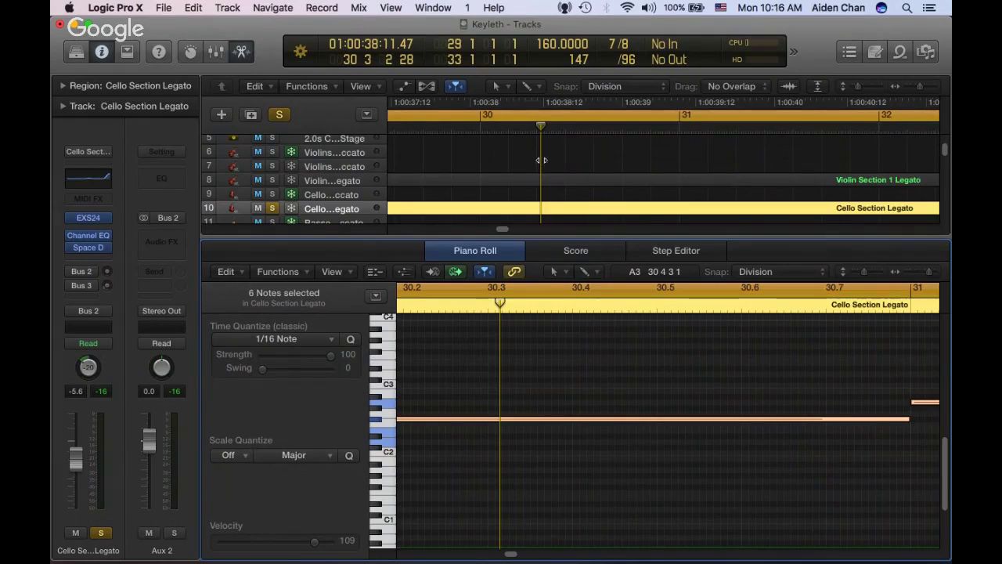
Try a longer ENV 2 decay in the cello track's EXS24 during playback, return it to the shortest setting and close the sampler
{"action": "scroll", "coordinate": [540, 161], "scroll_direction": "left", "scroll_amount": 5}
{"action": "scroll", "coordinate": [542, 162], "scroll_direction": "down", "scroll_amount": 3}
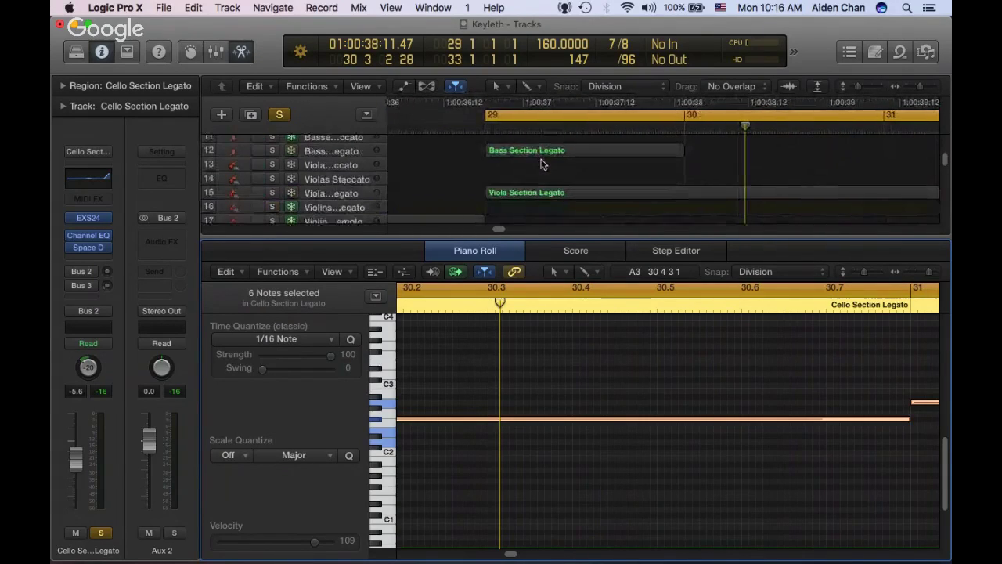
{"action": "scroll", "coordinate": [542, 164], "scroll_direction": "up", "scroll_amount": 3}
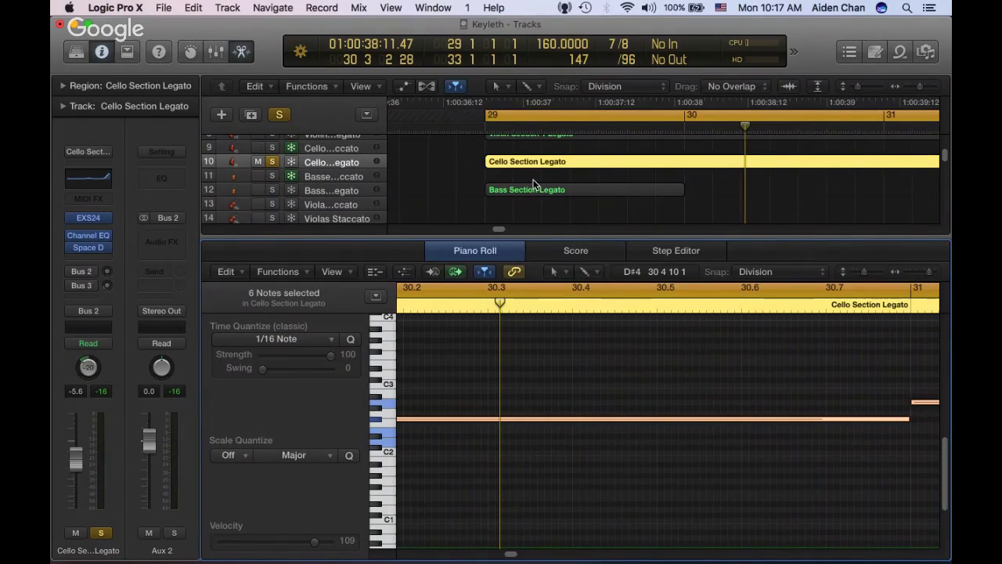
{"action": "key", "text": "space"}
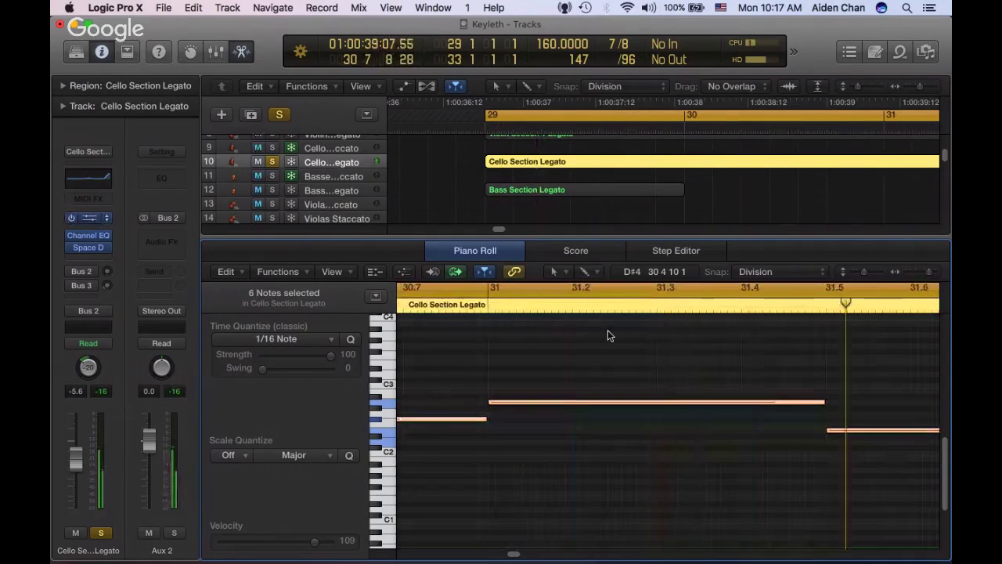
{"action": "key", "text": "v"}
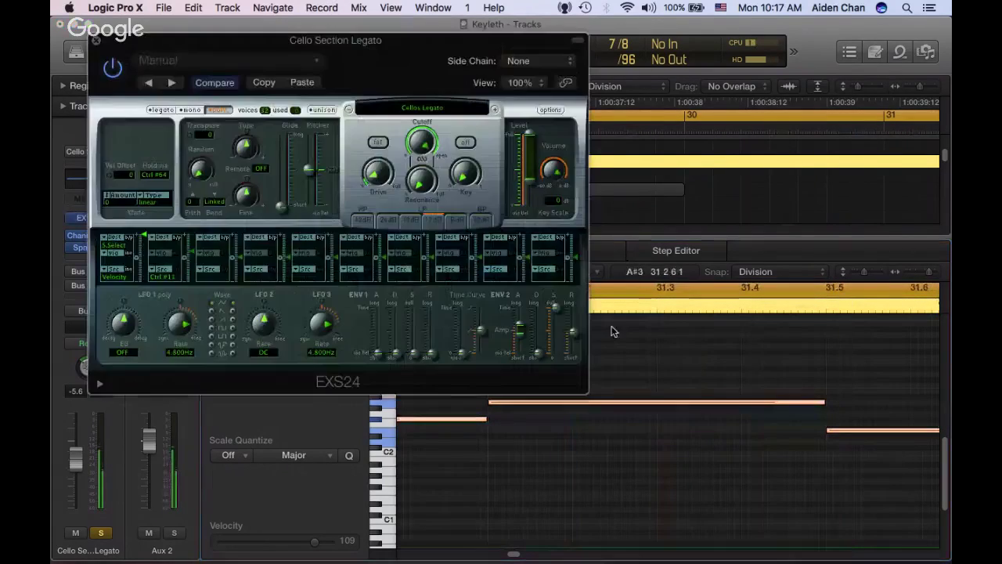
{"action": "mouse_move", "coordinate": [578, 337]}
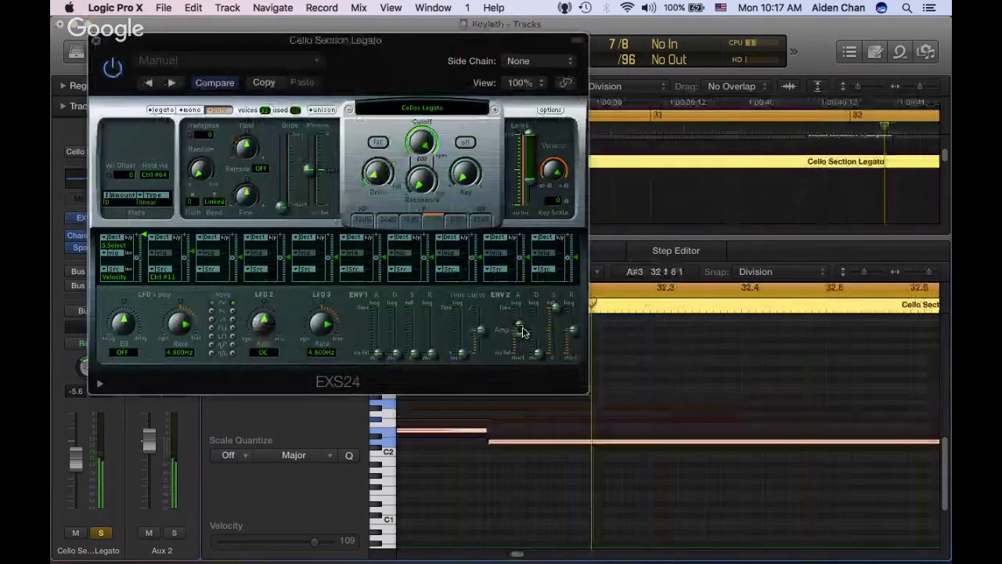
{"action": "left_click_drag", "start_coordinate": [538, 353], "coordinate": [542, 343]}
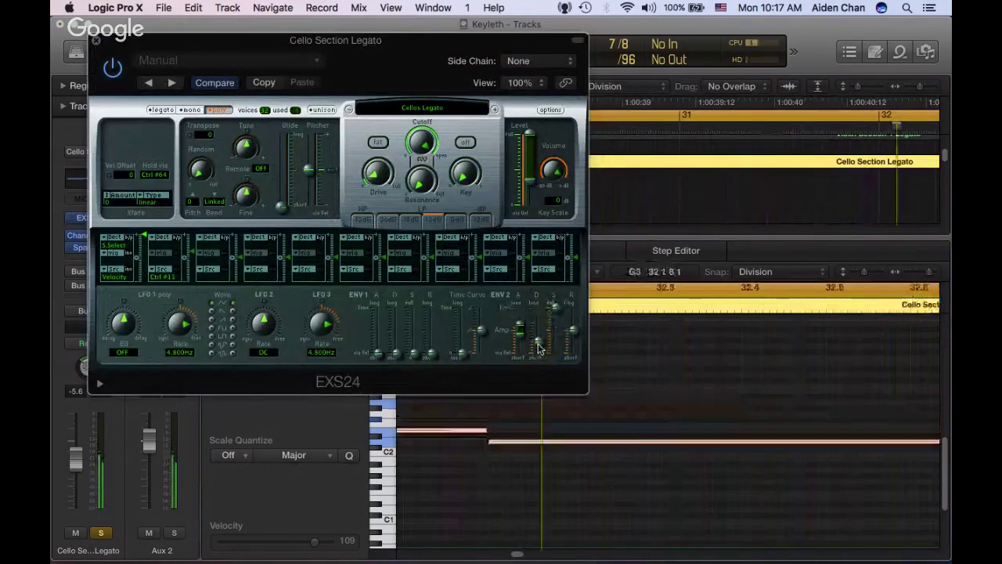
{"action": "mouse_move", "coordinate": [541, 335]}
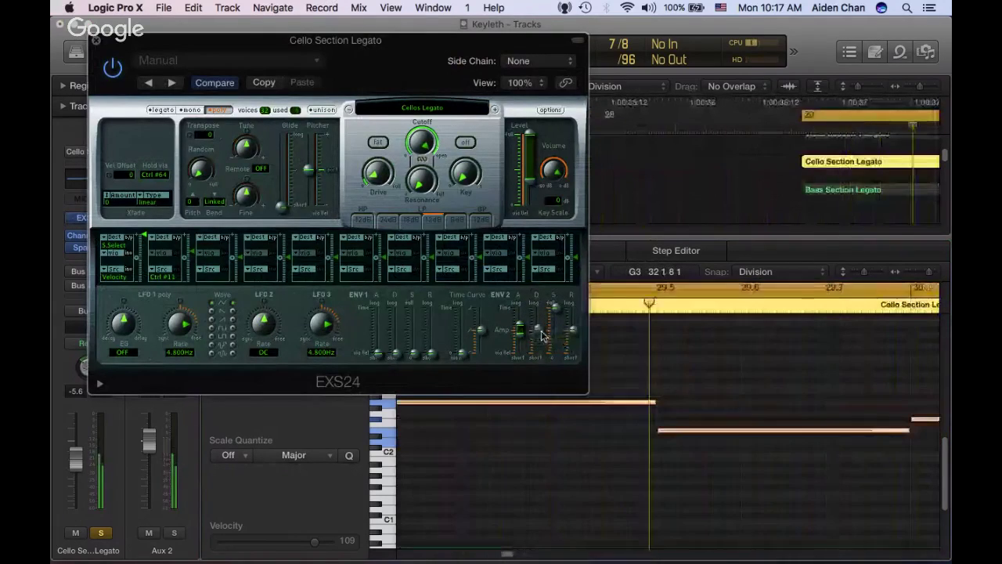
{"action": "left_click_drag", "start_coordinate": [539, 358], "coordinate": [539, 368]}
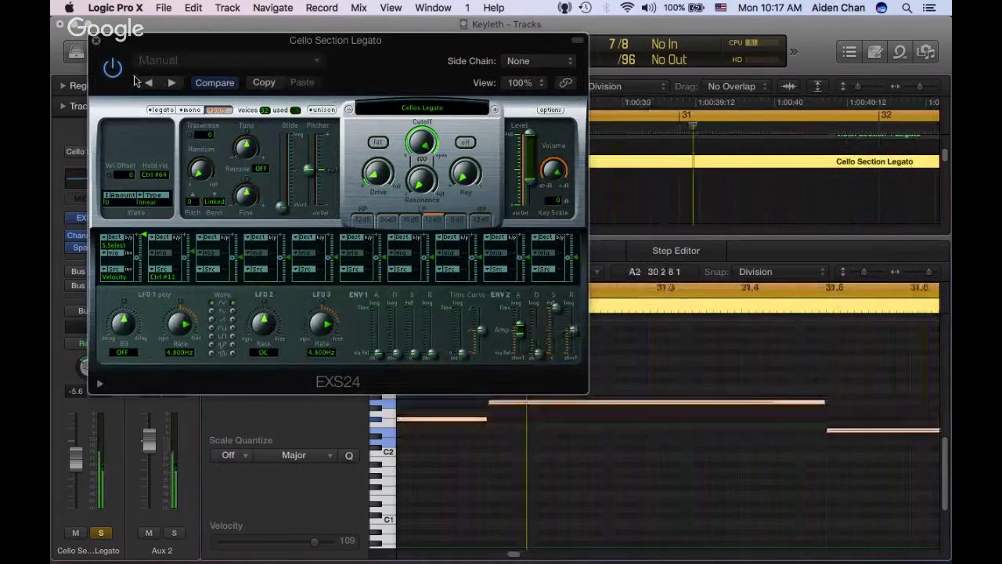
{"action": "left_click", "coordinate": [95, 42]}
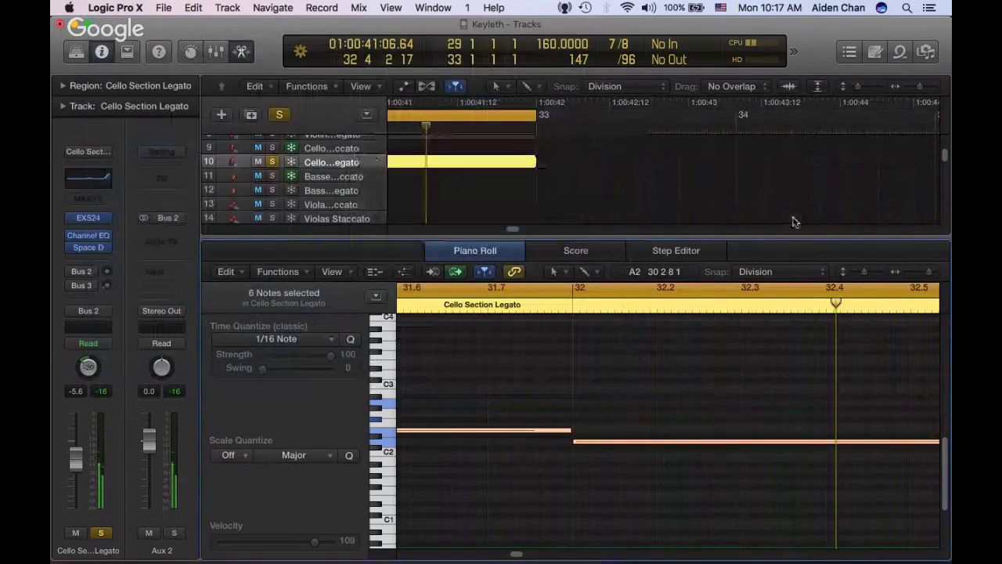
Turn off the cello solo, play all the string parts together and hide the Piano Roll
{"action": "key", "text": "space"}
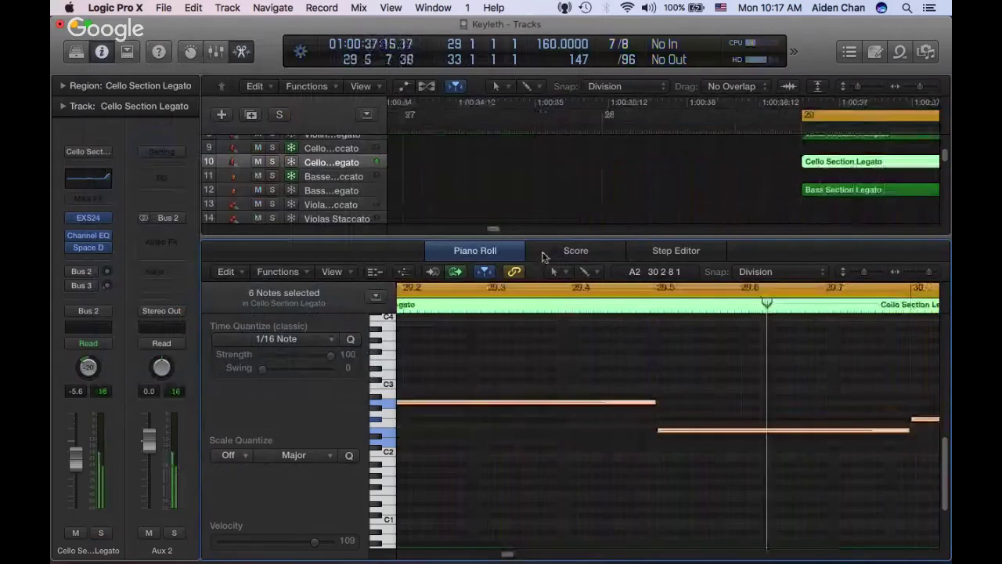
{"action": "left_click", "coordinate": [502, 252]}
{"action": "left_click", "coordinate": [555, 194]}
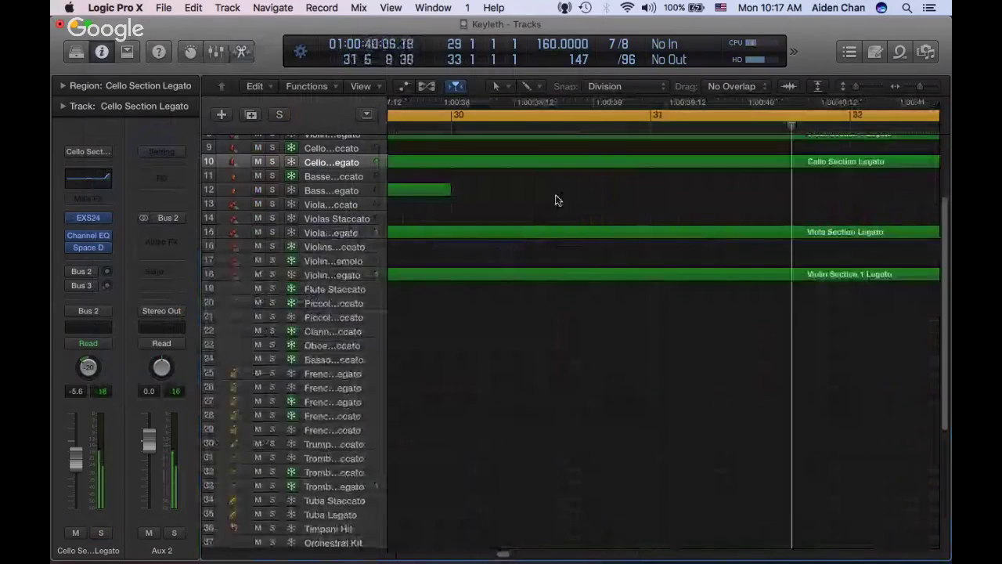
{"action": "scroll", "coordinate": [555, 194], "scroll_direction": "up", "scroll_amount": 5}
{"action": "scroll", "coordinate": [556, 194], "scroll_direction": "left", "scroll_amount": 5}
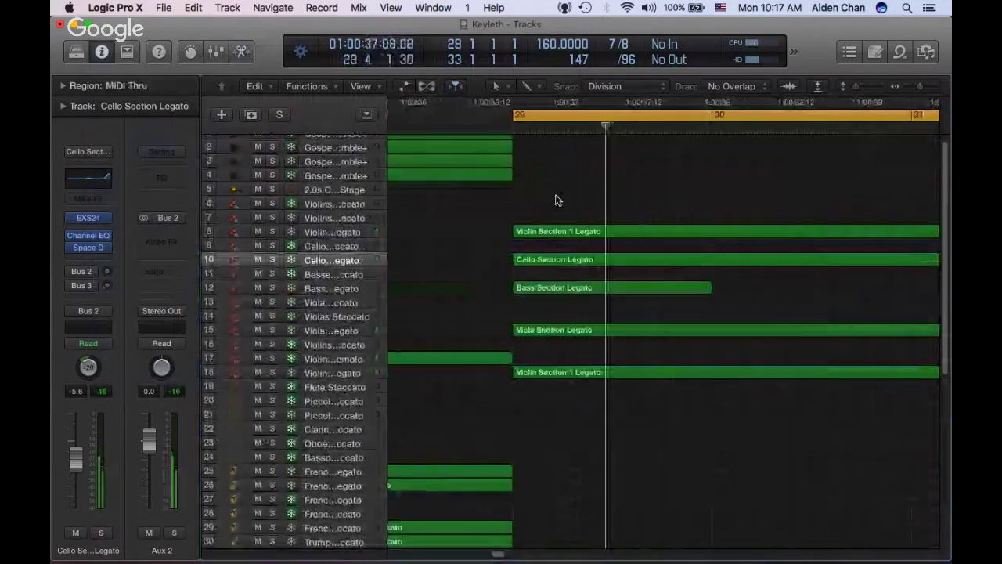
Check the Violin Section 1 Legato and Violin Section 2 Legato tracks, and listen to the string section together
{"action": "left_click", "coordinate": [317, 239]}
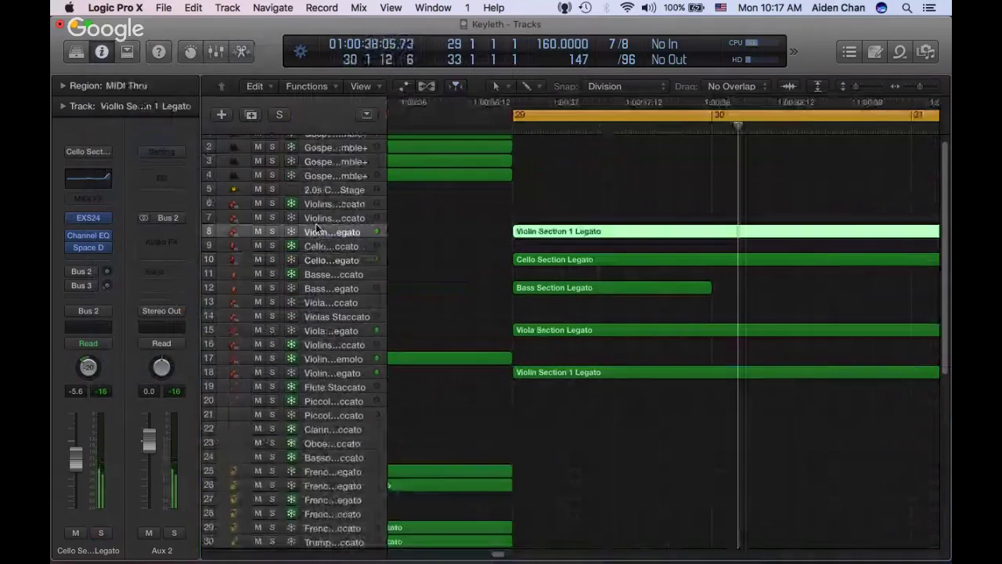
{"action": "key", "text": "super+Down"}
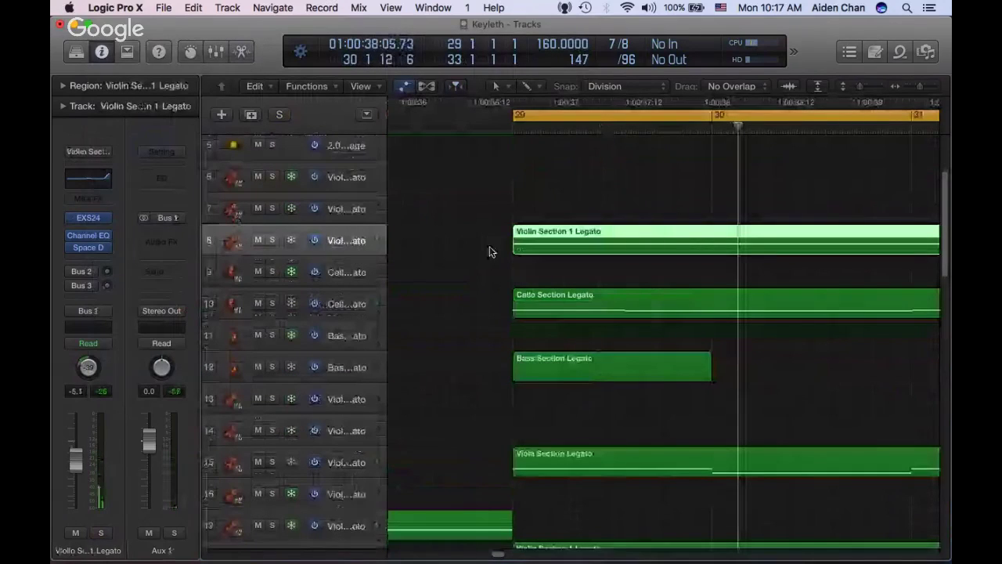
{"action": "key", "text": "super+Down"}
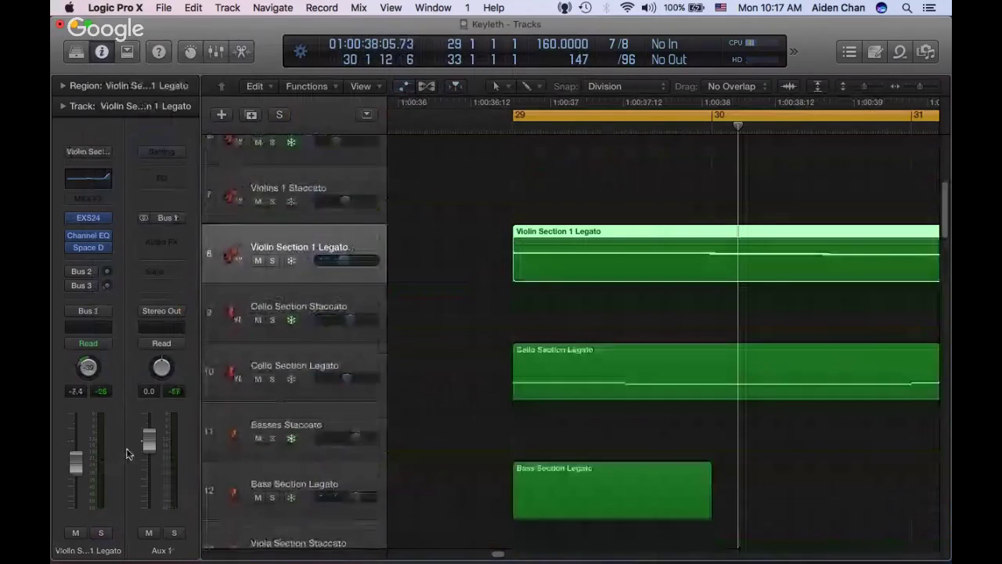
{"action": "key", "text": "super+Up"}
{"action": "key", "text": "super+Up"}
{"action": "left_click", "coordinate": [355, 374]}
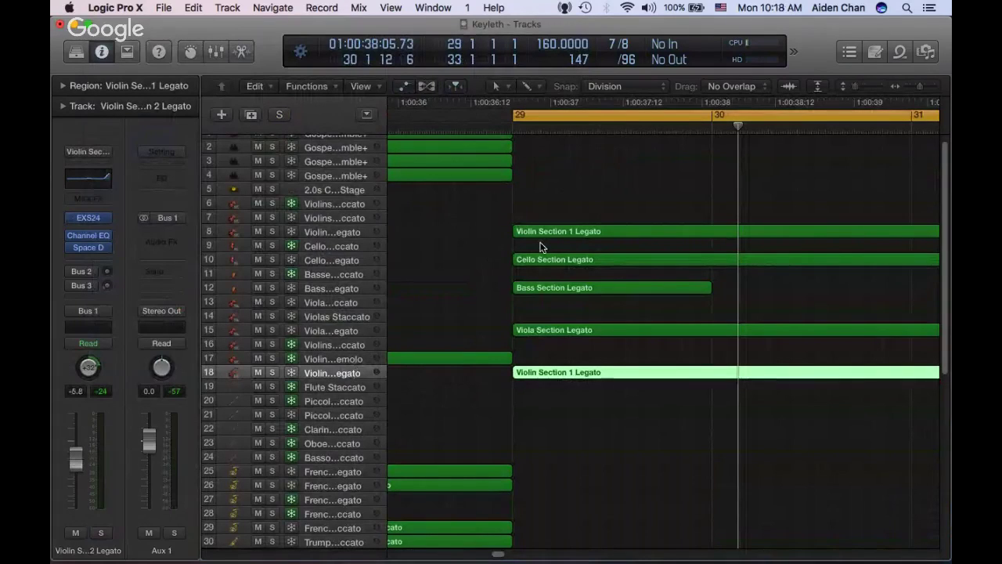
{"action": "key", "text": "space"}
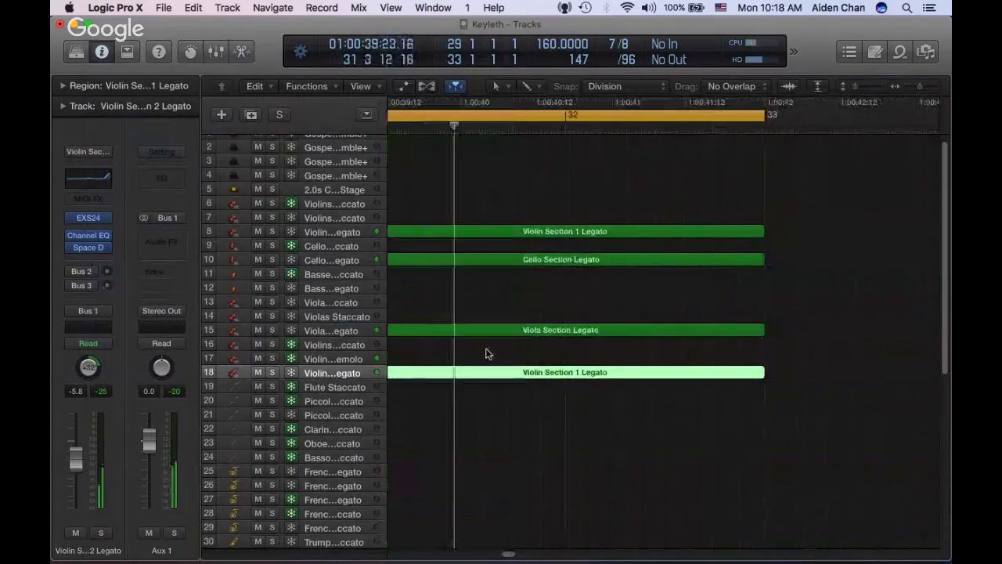
{"action": "key", "text": "space"}
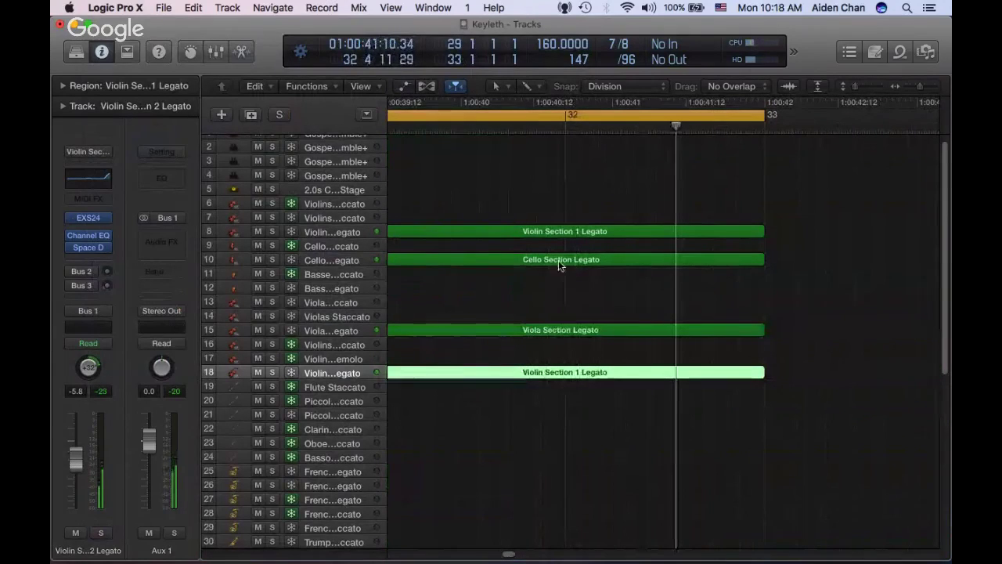
Open the Bass Section Legato region at bar 29 in the Piano Roll and show its lowest octaves
{"action": "left_click", "coordinate": [864, 248]}
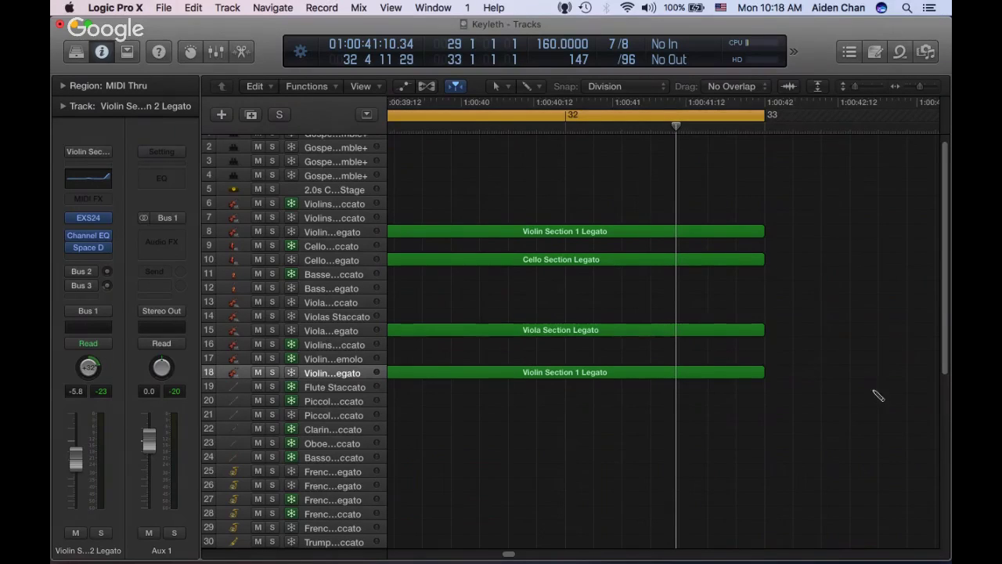
{"action": "left_click", "coordinate": [644, 192]}
{"action": "scroll", "coordinate": [626, 219], "scroll_direction": "left", "scroll_amount": 10}
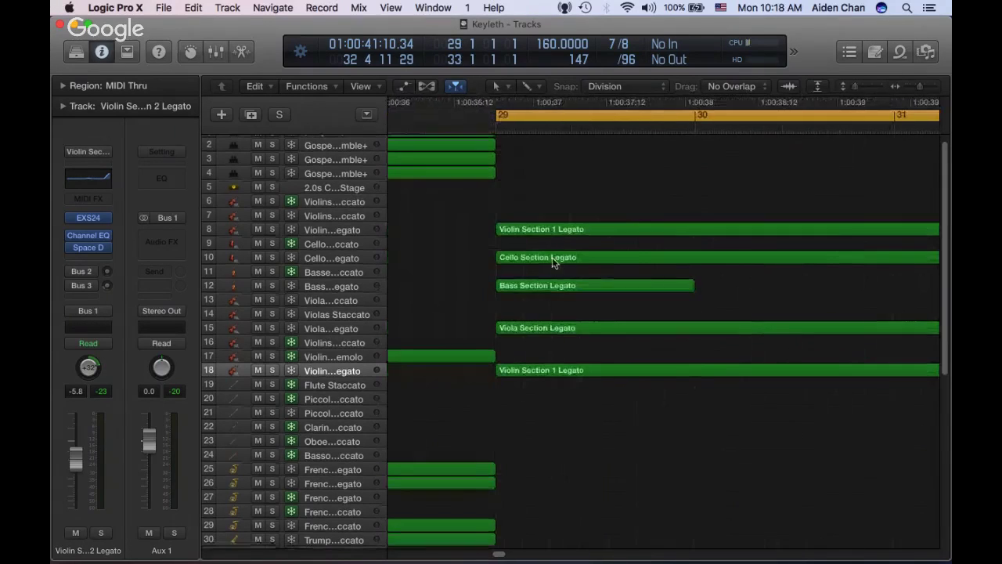
{"action": "left_click", "coordinate": [587, 287]}
{"action": "double_click", "coordinate": [588, 286]}
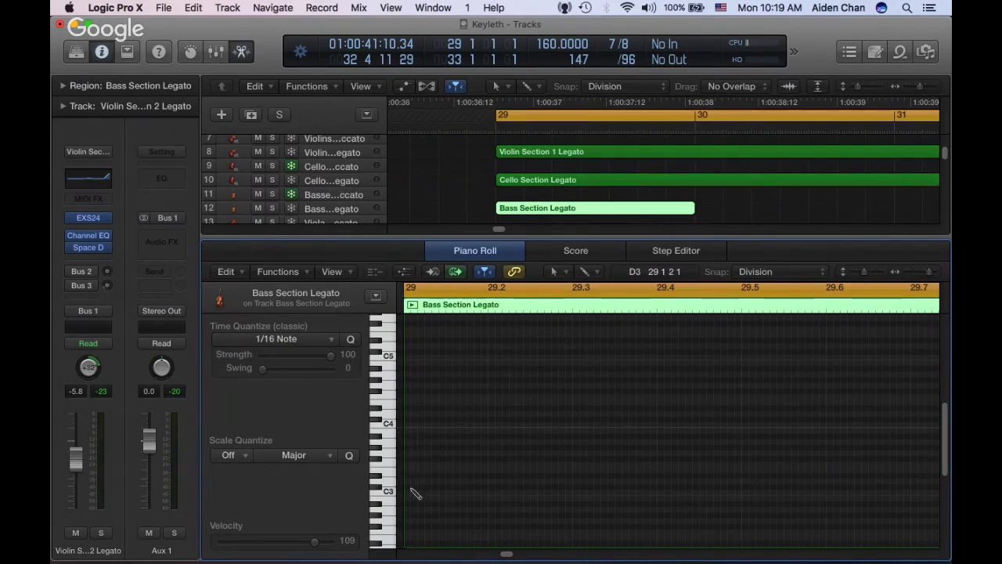
{"action": "scroll", "coordinate": [431, 461], "scroll_direction": "down", "scroll_amount": 6}
{"action": "scroll", "coordinate": [430, 464], "scroll_direction": "up", "scroll_amount": 1}
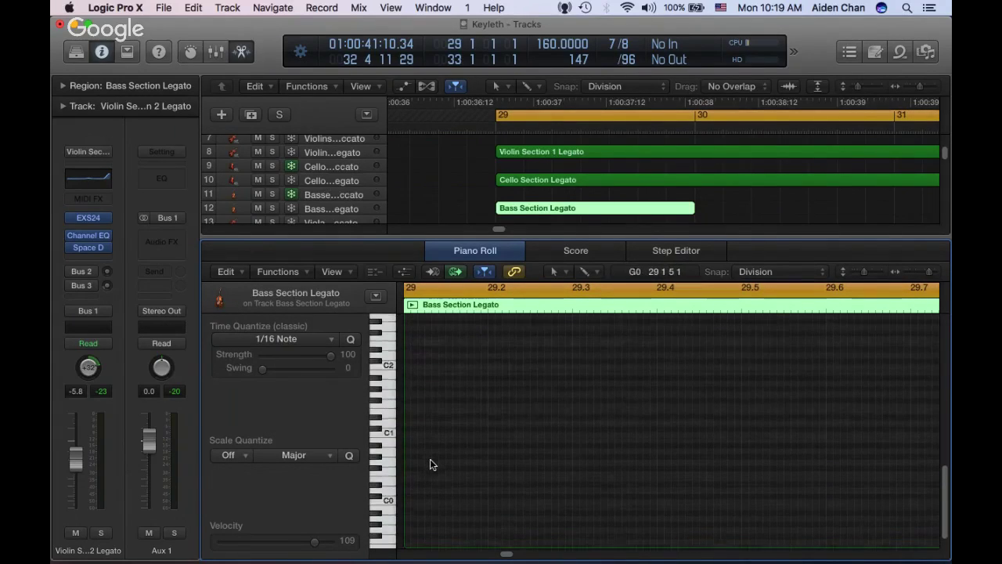
Draw a D1 note at bar 29 in the bass region, lengthen it to bar 30 and play it back
{"action": "left_click", "coordinate": [407, 423]}
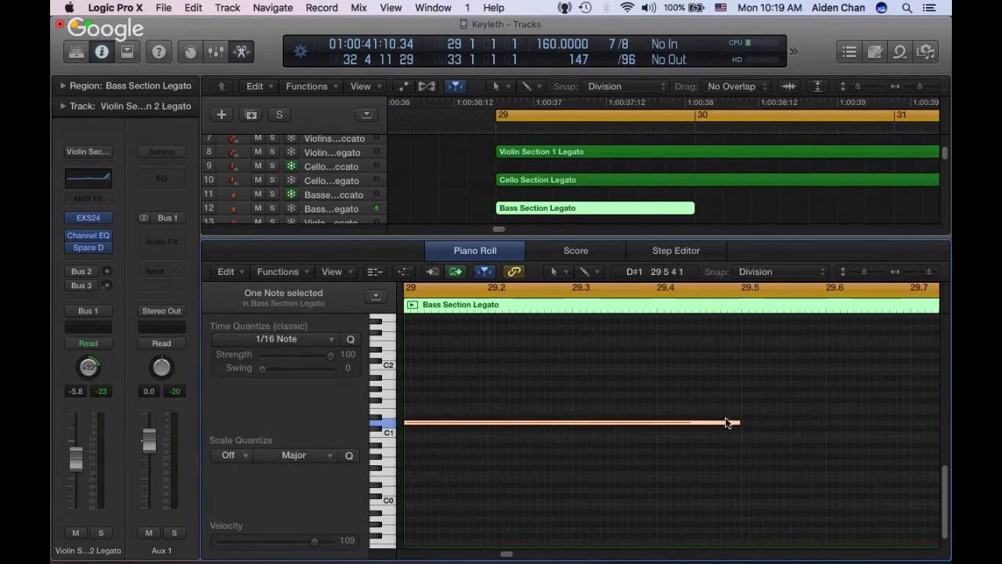
{"action": "left_click_drag", "start_coordinate": [738, 423], "coordinate": [597, 452]}
{"action": "left_click", "coordinate": [545, 370]}
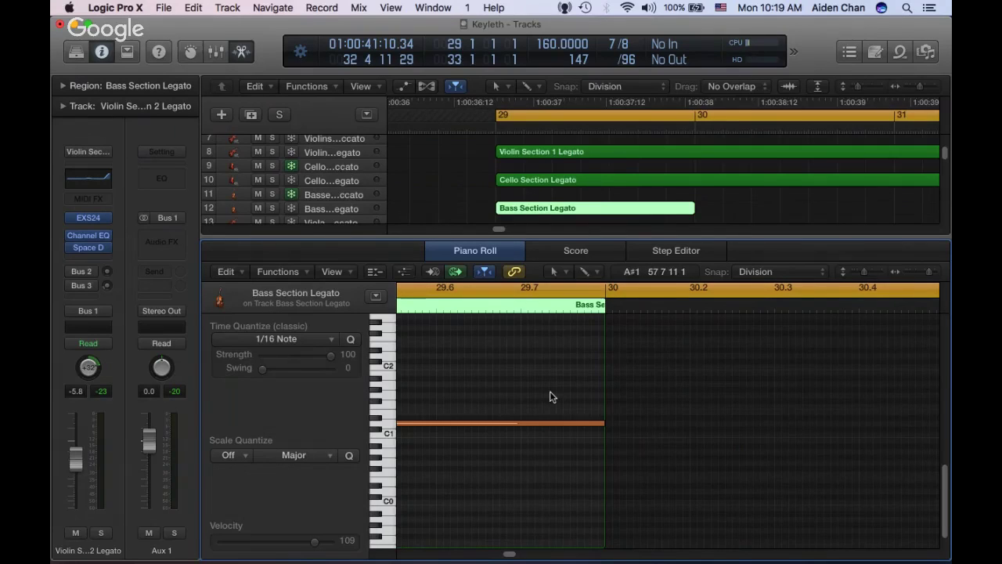
{"action": "mouse_move", "coordinate": [571, 423]}
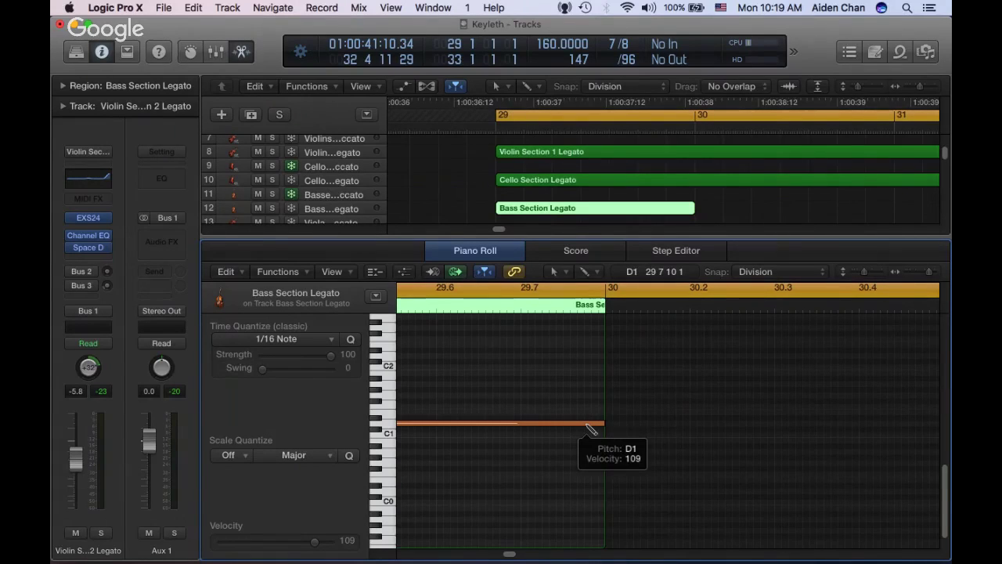
{"action": "left_click", "coordinate": [588, 425]}
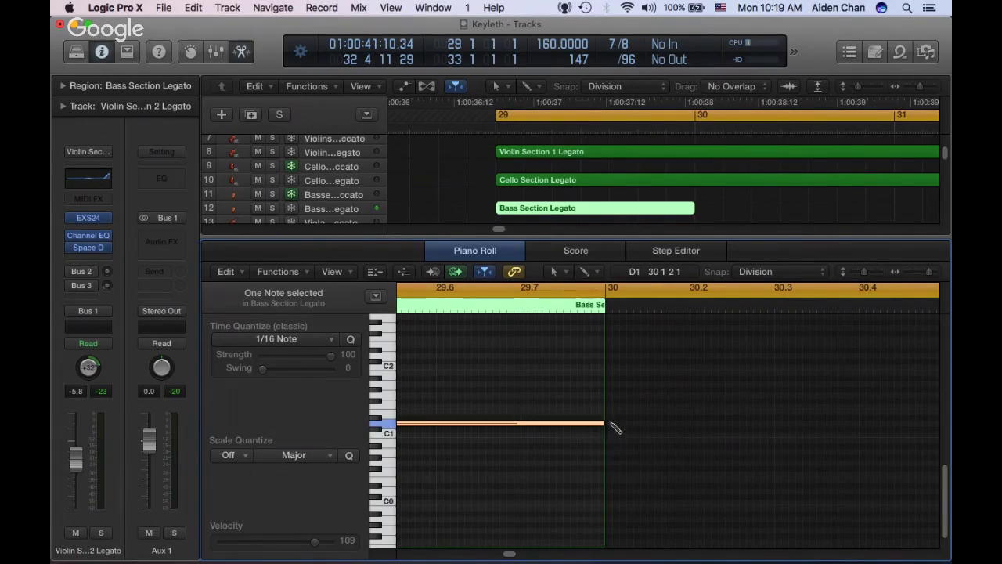
{"action": "key", "text": "space"}
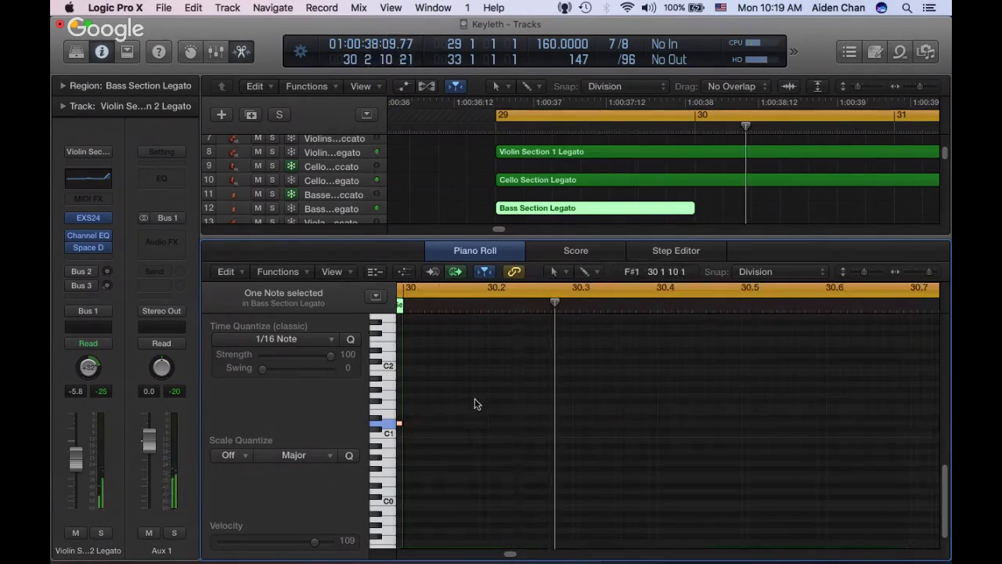
Extend the end of the Bass Section Legato region beyond bar 30
{"action": "scroll", "coordinate": [473, 404], "scroll_direction": "left", "scroll_amount": 5}
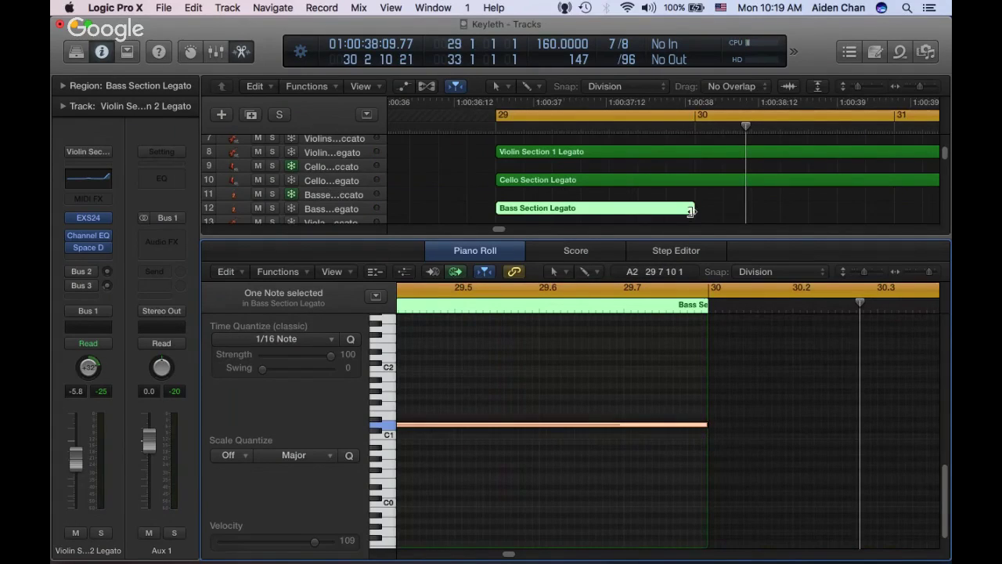
{"action": "left_click_drag", "start_coordinate": [691, 212], "coordinate": [799, 209]}
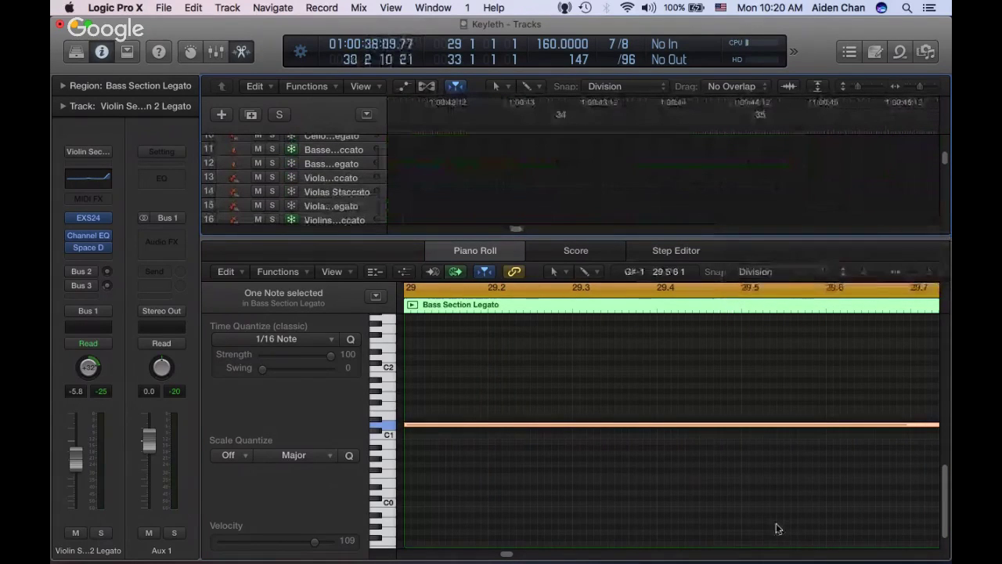
{"action": "scroll", "coordinate": [777, 529], "scroll_direction": "right", "scroll_amount": 5}
{"action": "scroll", "coordinate": [776, 528], "scroll_direction": "right", "scroll_amount": 4}
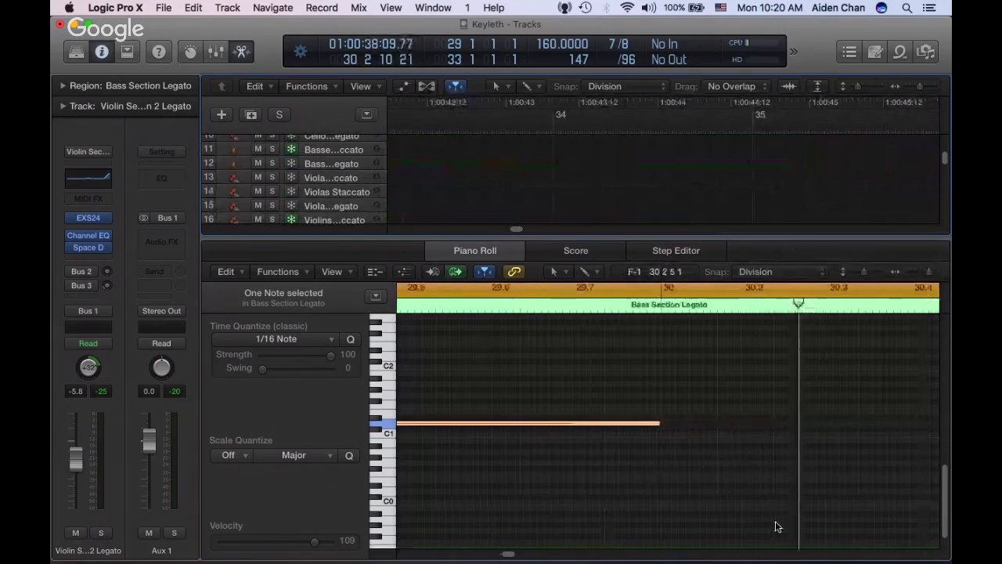
Add a second bass note on E1 starting at bar 30 and lower it to D1, matching the first note's pitch
{"action": "left_click", "coordinate": [599, 432]}
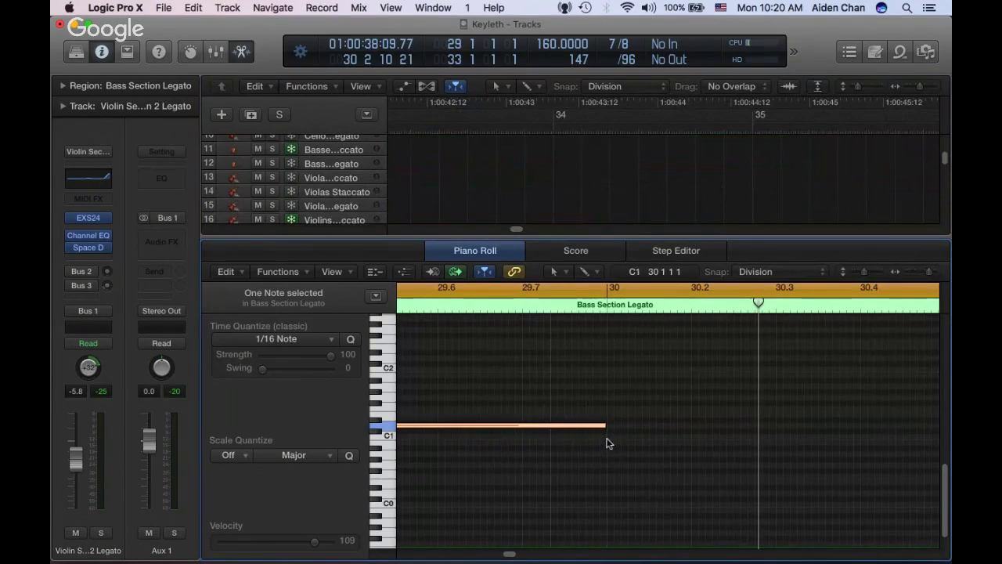
{"action": "left_click", "coordinate": [611, 415]}
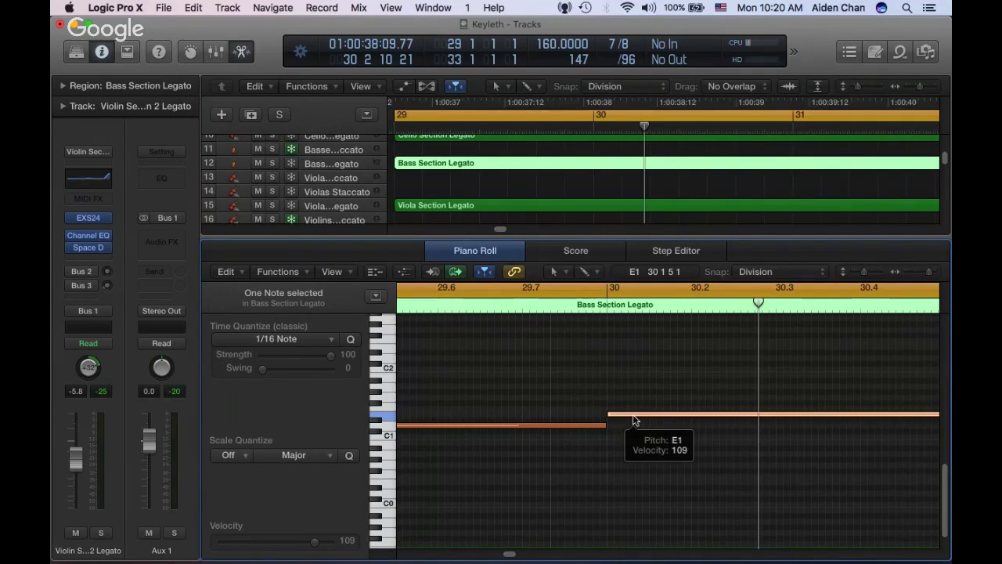
{"action": "left_click", "coordinate": [589, 426]}
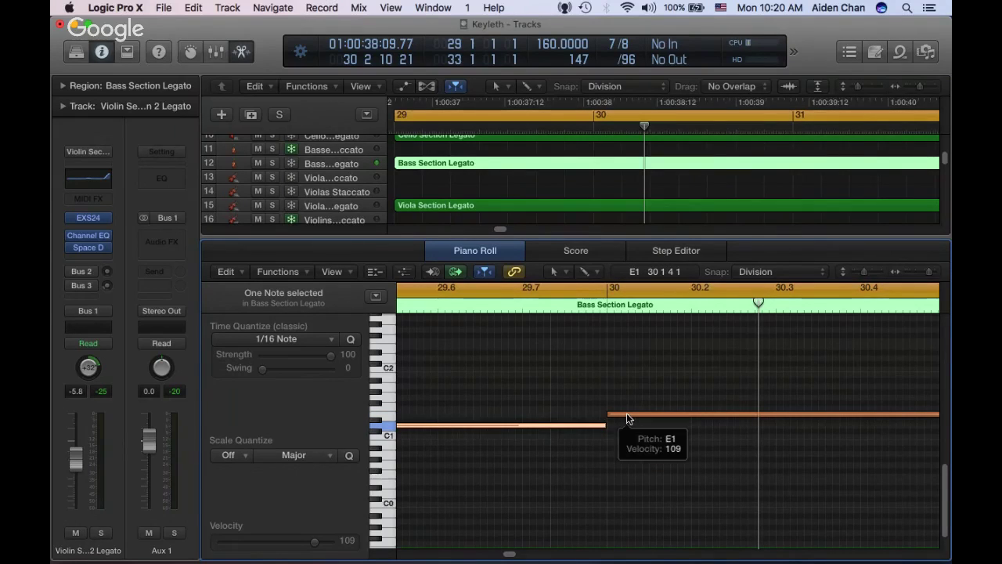
{"action": "mouse_move", "coordinate": [626, 413]}
{"action": "left_mouse_down"}
{"action": "mouse_move", "coordinate": [628, 426]}
{"action": "mouse_move", "coordinate": [632, 418]}
{"action": "left_mouse_up"}
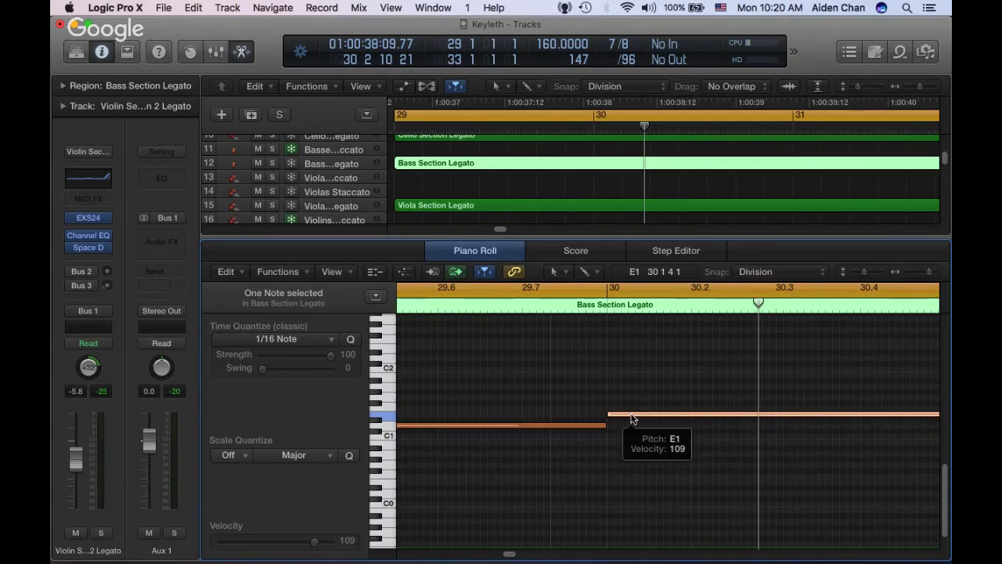
{"action": "mouse_move", "coordinate": [633, 416]}
{"action": "left_mouse_down"}
{"action": "mouse_move", "coordinate": [620, 457]}
{"action": "mouse_move", "coordinate": [629, 425]}
{"action": "left_mouse_up"}
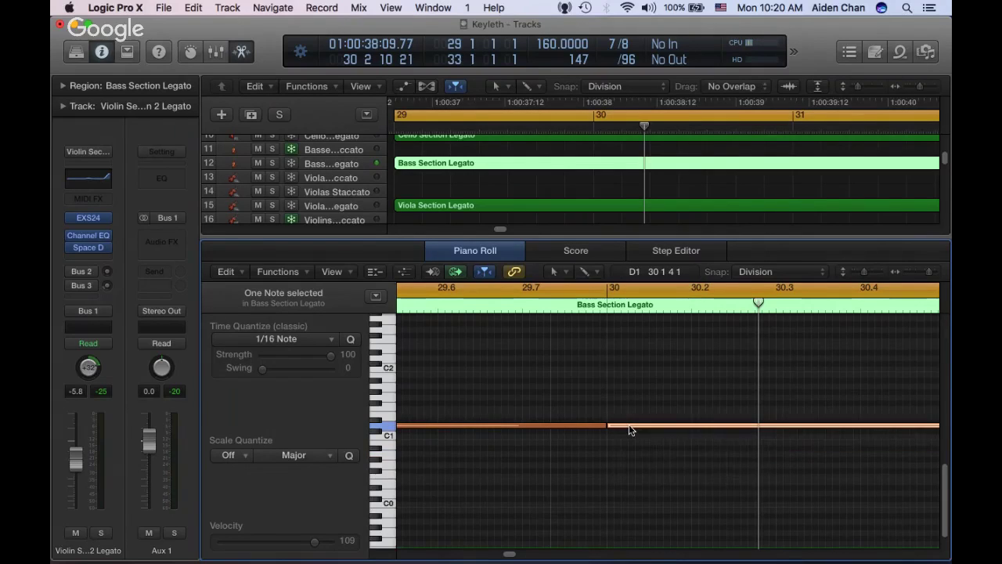
Raise the bar 30 bass note to A1 and add one-bar notes on D1 at bar 31 and A1 at bar 32
{"action": "left_click_drag", "start_coordinate": [630, 429], "coordinate": [634, 392]}
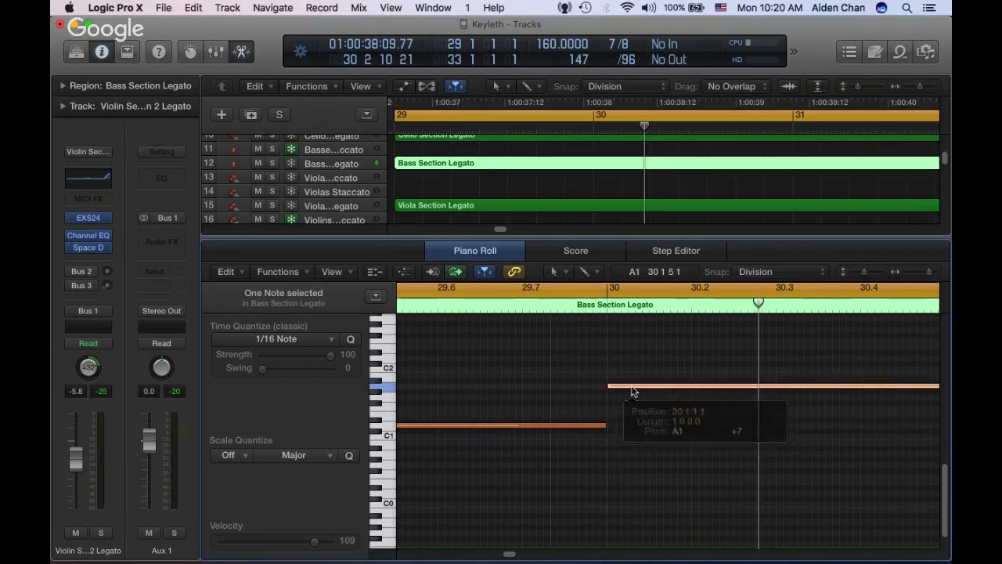
{"action": "scroll", "coordinate": [656, 403], "scroll_direction": "right", "scroll_amount": 10}
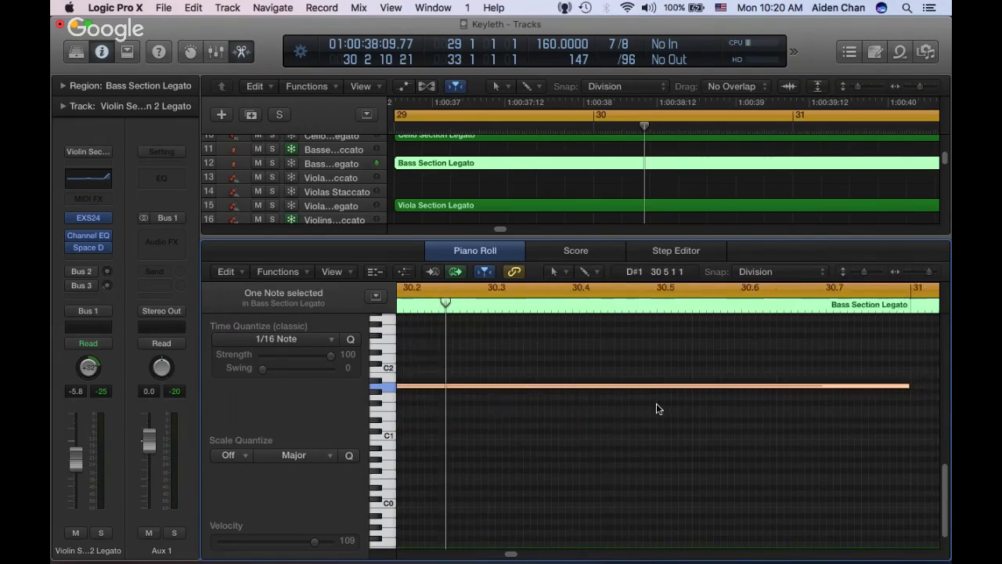
{"action": "left_click", "coordinate": [715, 427], "text": "super"}
{"action": "scroll", "coordinate": [855, 390], "scroll_direction": "right", "scroll_amount": 8}
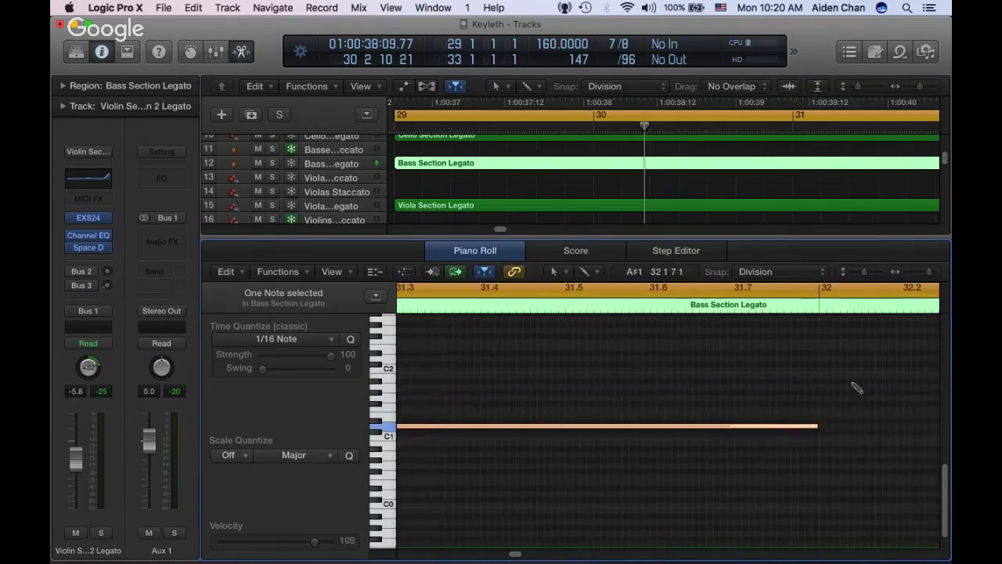
{"action": "left_click", "coordinate": [823, 387], "text": "super"}
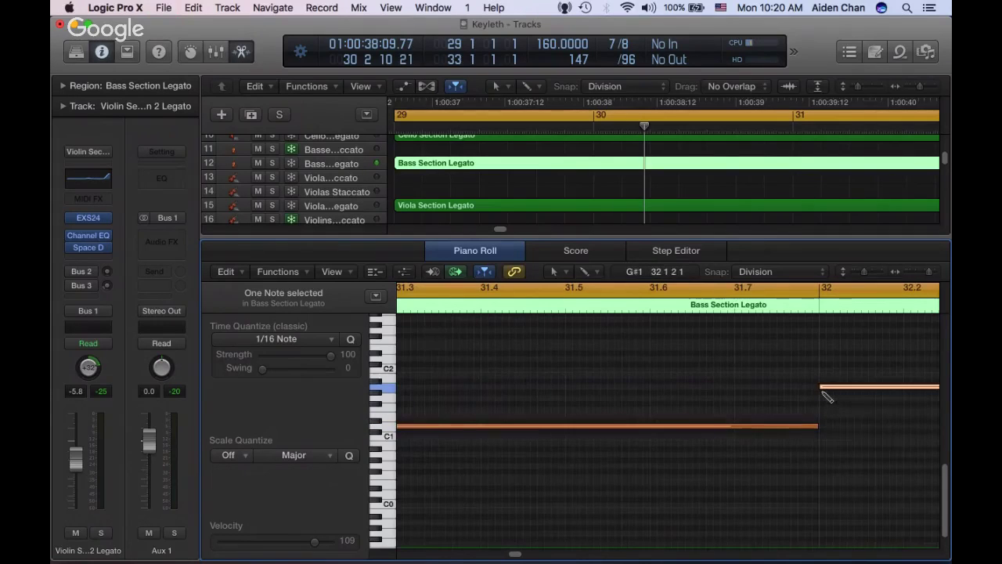
Switch to Safari to read the YouTube live chat, return to Logic Pro, and play back the four-bar bass line
{"action": "key", "text": "super+Tab"}
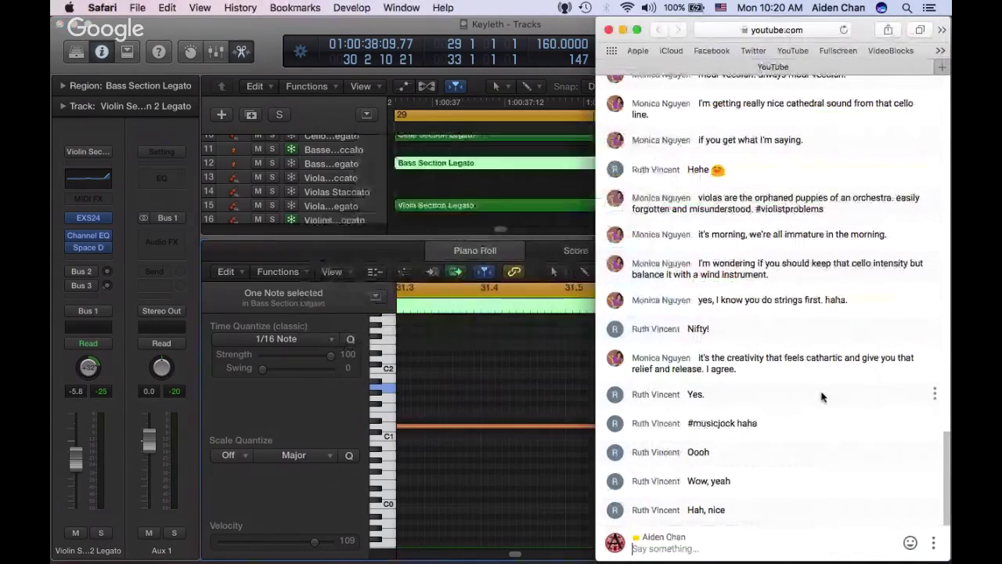
{"action": "left_click", "coordinate": [547, 405]}
{"action": "left_click", "coordinate": [605, 368]}
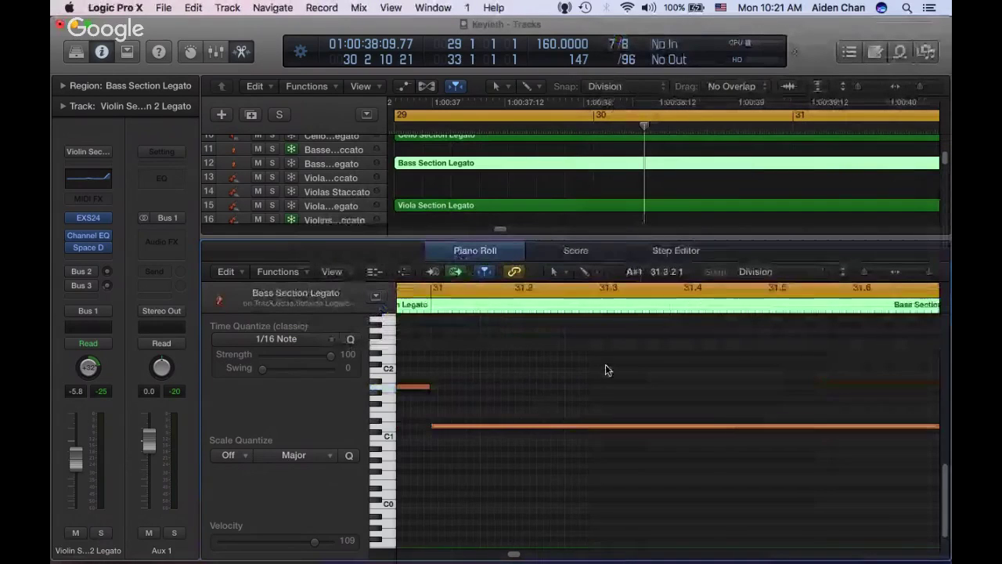
{"action": "scroll", "coordinate": [605, 370], "scroll_direction": "left", "scroll_amount": 2}
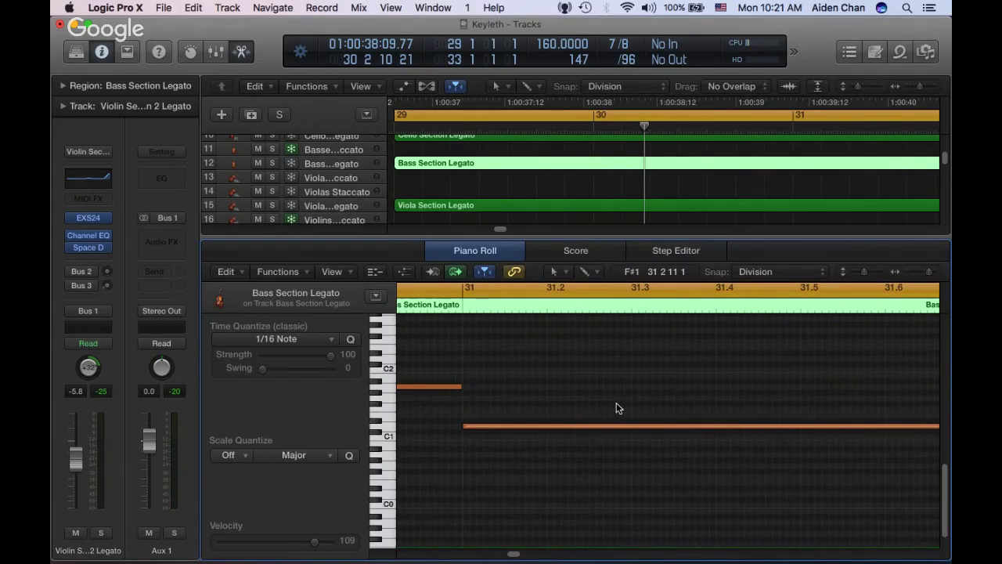
{"action": "key", "text": "space"}
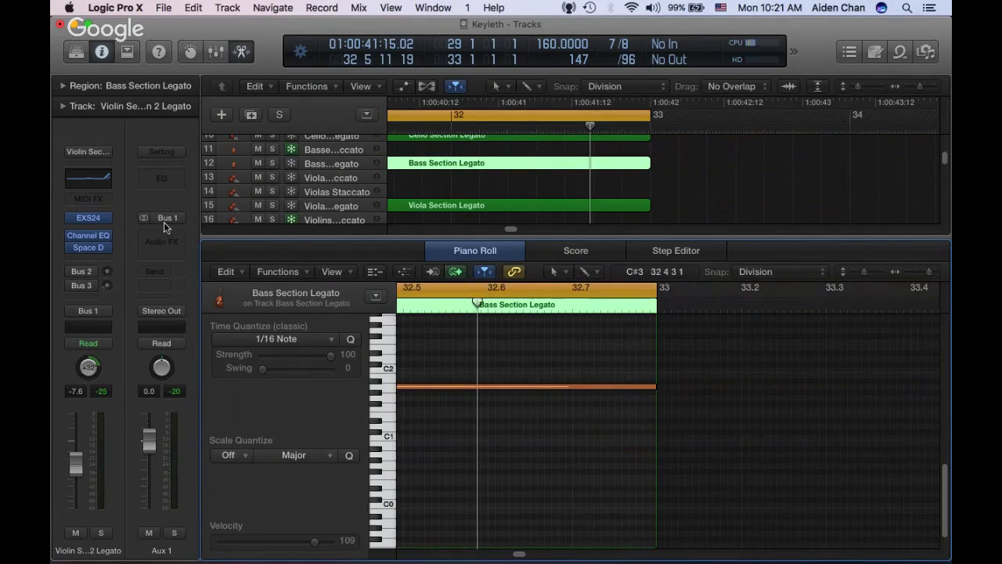
Open the Violin Section 2 Legato sampler, select and solo the Bass Section Legato track, and start playback
{"action": "left_click", "coordinate": [86, 218]}
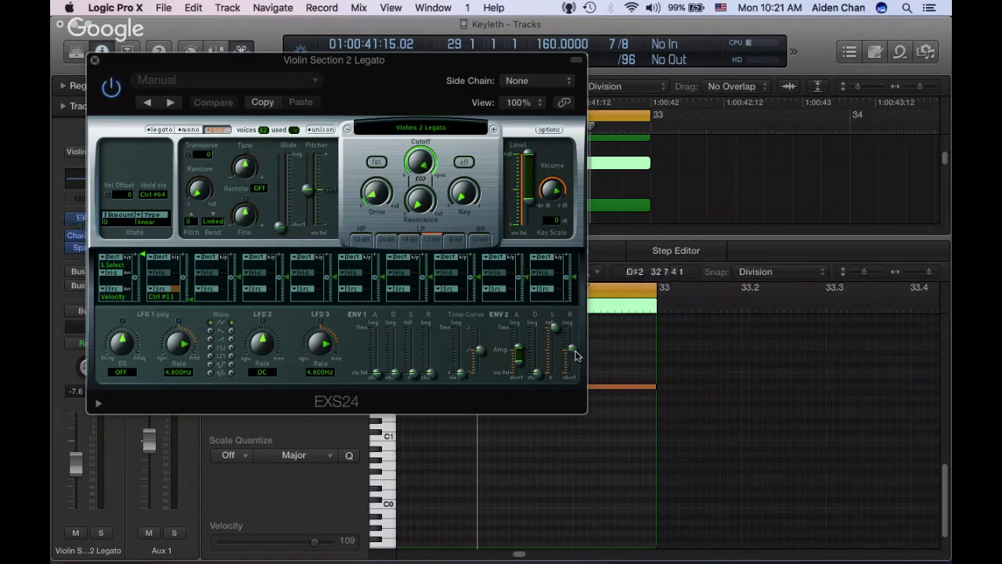
{"action": "mouse_move", "coordinate": [382, 59]}
{"action": "left_mouse_down"}
{"action": "mouse_move", "coordinate": [415, 275]}
{"action": "mouse_move", "coordinate": [366, 99]}
{"action": "mouse_move", "coordinate": [377, 45]}
{"action": "left_mouse_up"}
{"action": "left_click", "coordinate": [331, 163]}
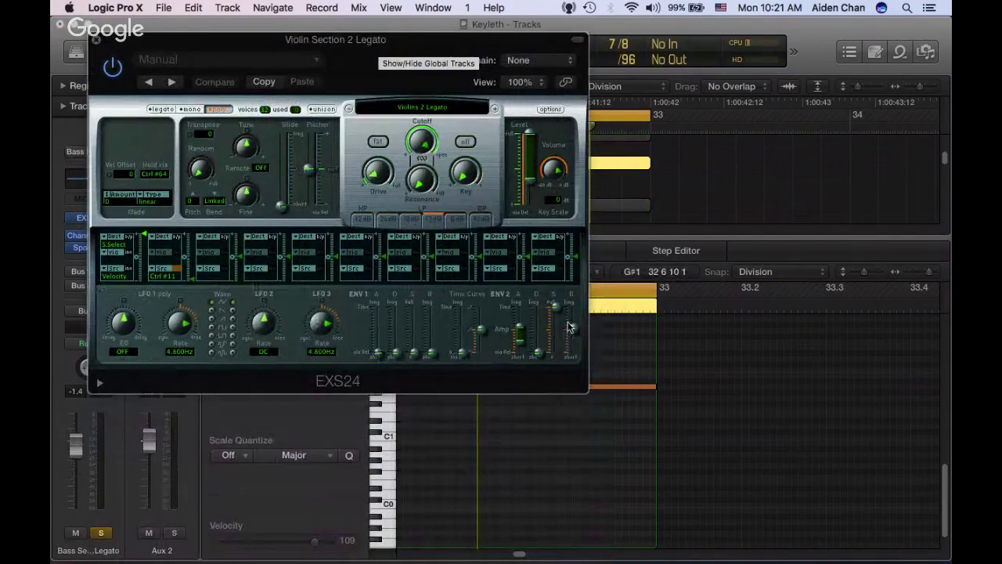
{"action": "key", "text": "space"}
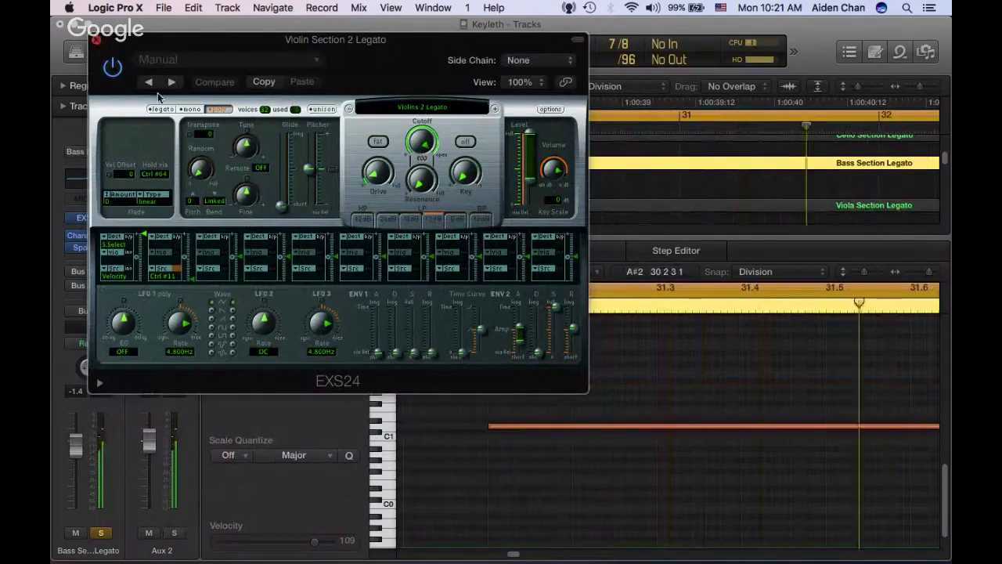
Replace the violin sampler window with the Bass Section Legato EXS24, lengthen its amp envelope attack, and close it
{"action": "left_click", "coordinate": [95, 40]}
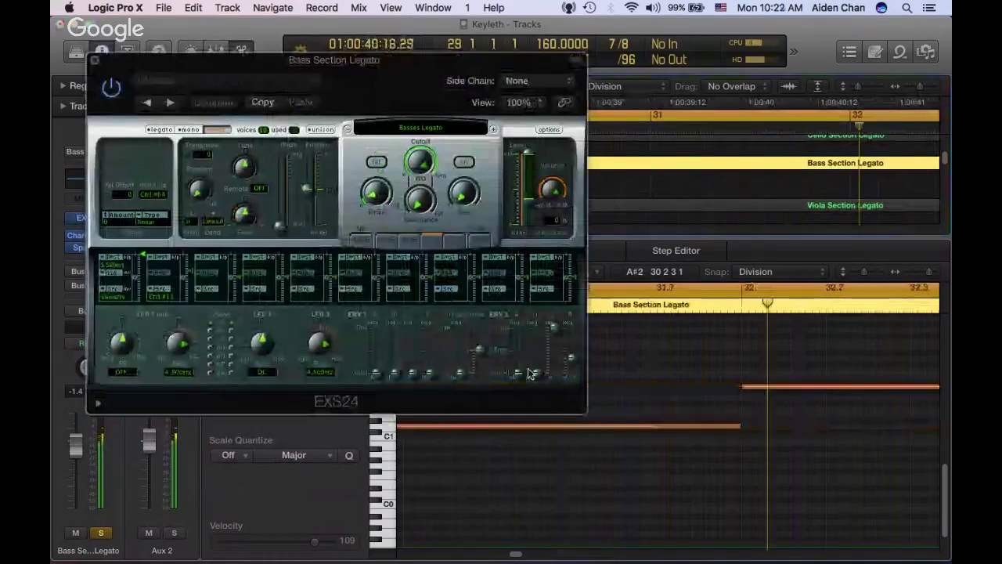
{"action": "mouse_move", "coordinate": [520, 368]}
{"action": "left_mouse_down"}
{"action": "mouse_move", "coordinate": [520, 350]}
{"action": "mouse_move", "coordinate": [575, 358]}
{"action": "mouse_move", "coordinate": [522, 353]}
{"action": "mouse_move", "coordinate": [530, 358]}
{"action": "left_mouse_up"}
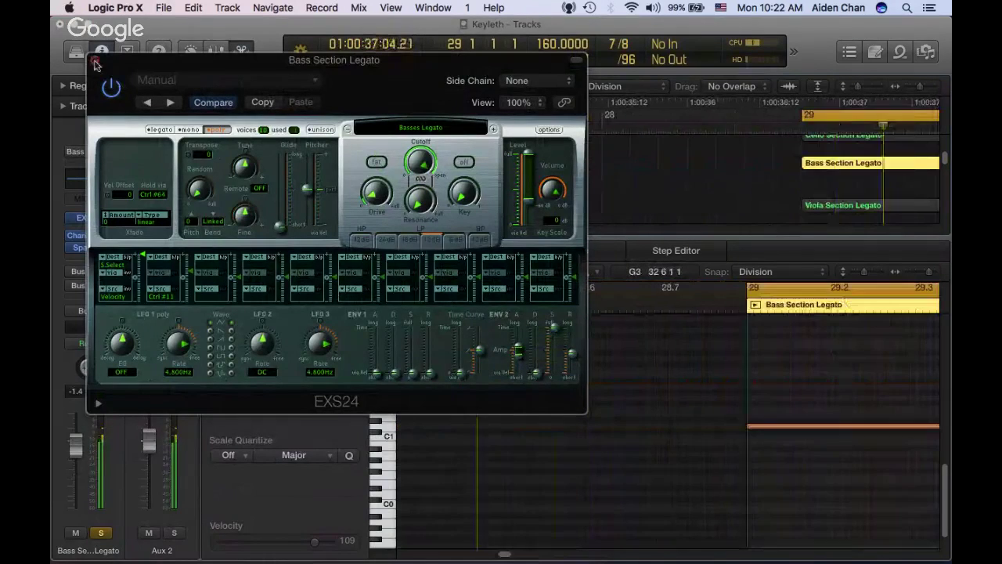
{"action": "key", "text": "super+w"}
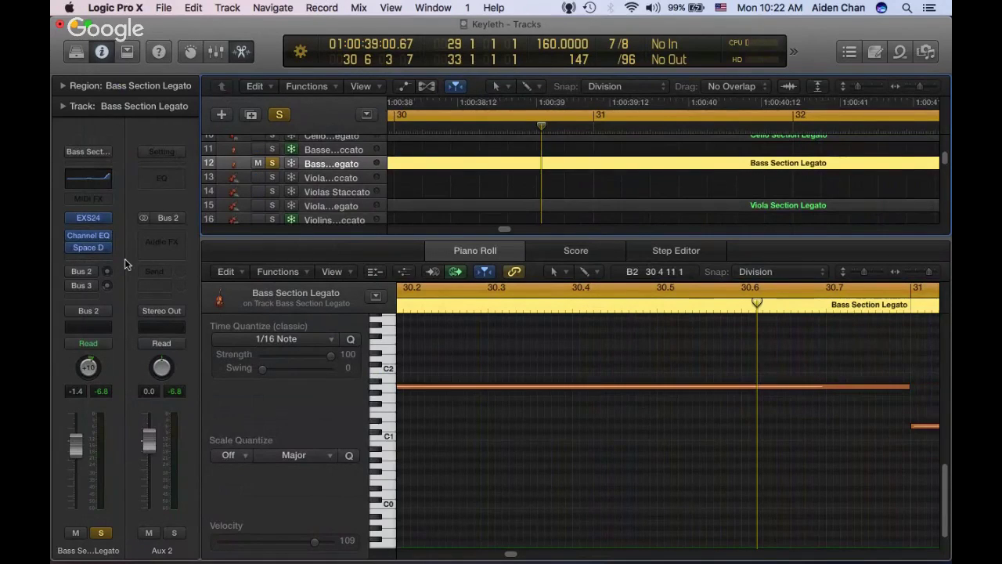
Open Space Designer on the Bass Section Legato track and raise its reverb output level
{"action": "mouse_move", "coordinate": [92, 249]}
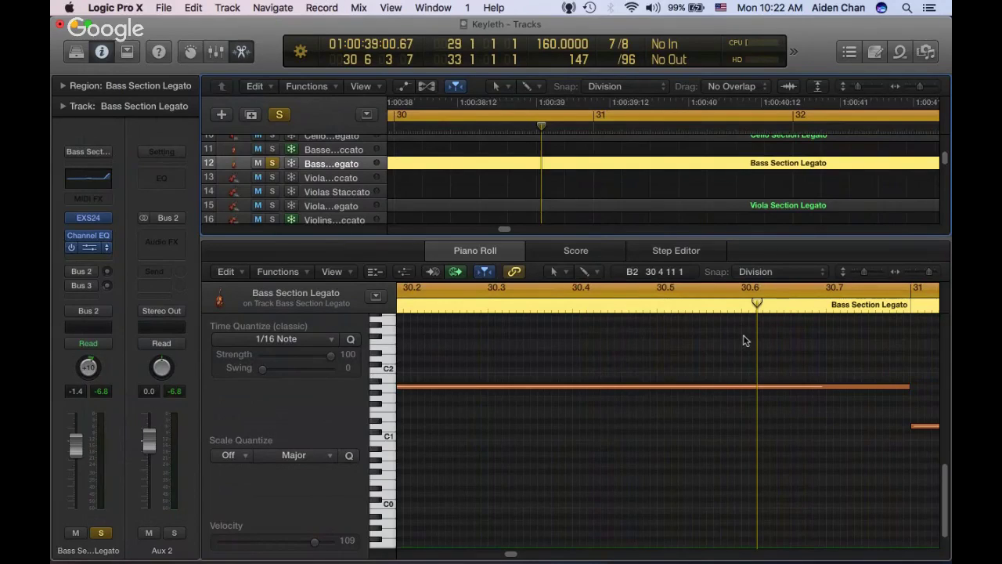
{"action": "key", "text": "v"}
{"action": "left_click_drag", "start_coordinate": [563, 202], "coordinate": [563, 177]}
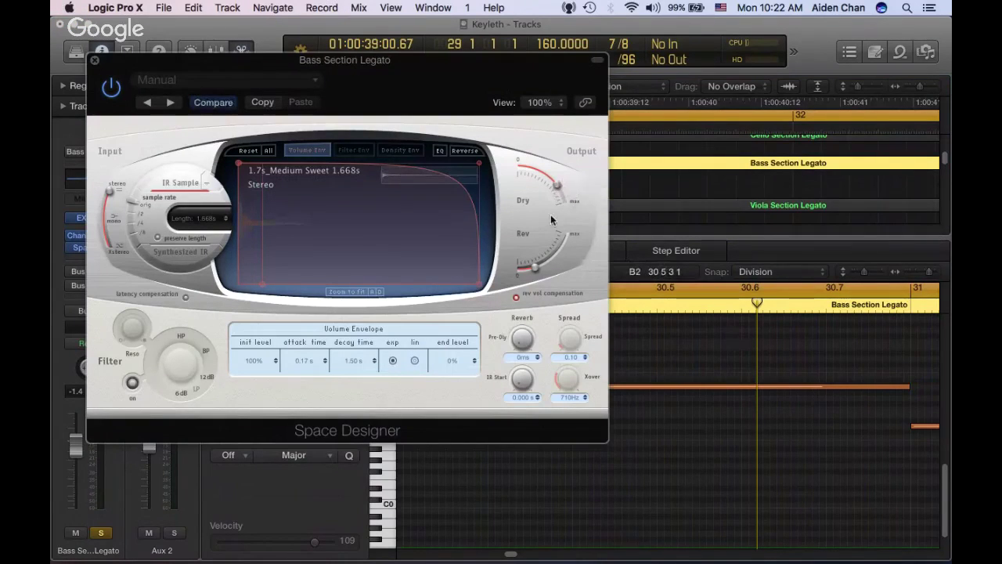
{"action": "left_click_drag", "start_coordinate": [535, 269], "coordinate": [552, 262]}
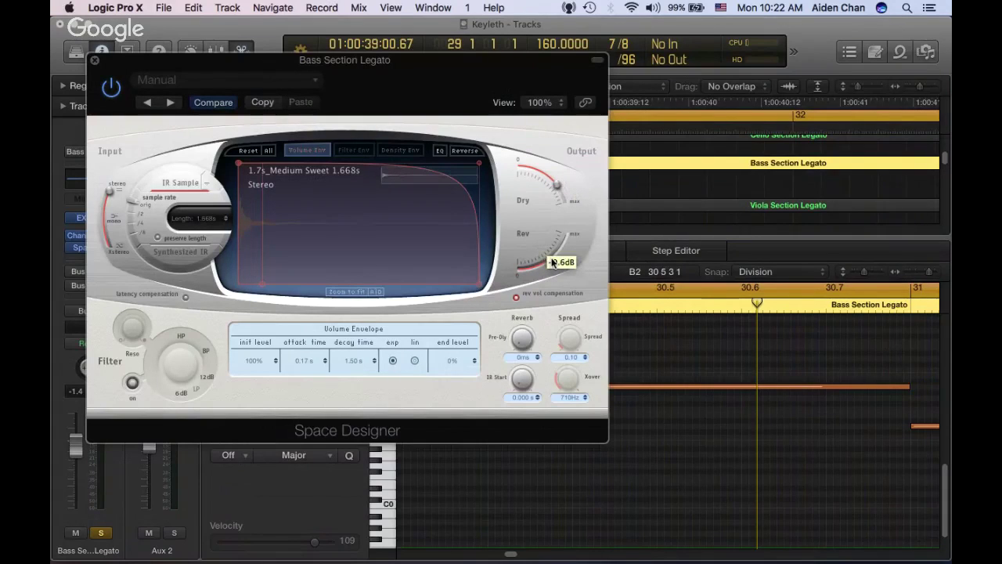
{"action": "left_click_drag", "start_coordinate": [425, 64], "coordinate": [427, 43]}
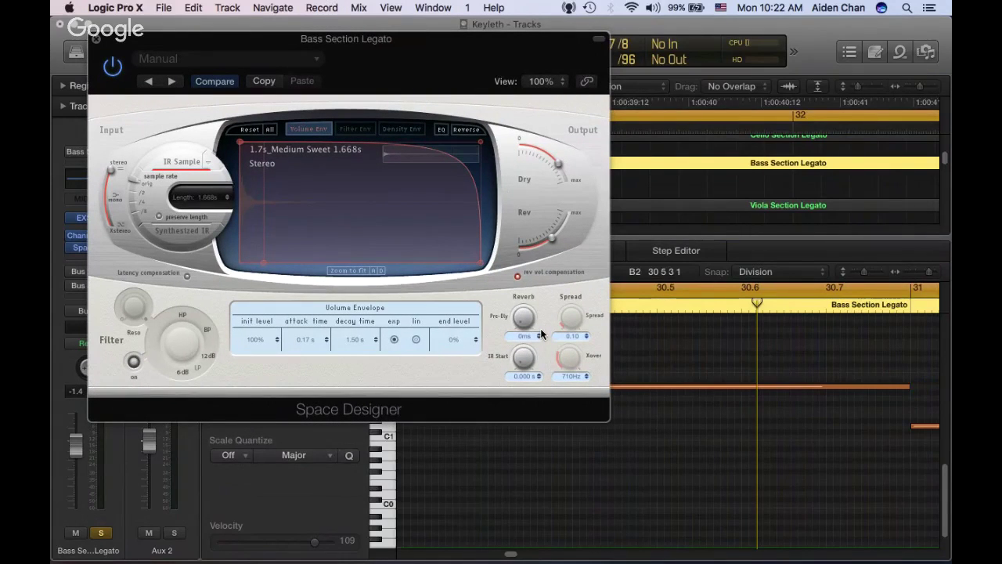
Set the bass reverb's pre-delay to 12 ms and its IR start to 0.150 s
{"action": "left_click_drag", "start_coordinate": [531, 319], "coordinate": [534, 314]}
{"action": "mouse_move", "coordinate": [525, 366]}
{"action": "left_mouse_down"}
{"action": "mouse_move", "coordinate": [524, 356]}
{"action": "mouse_move", "coordinate": [525, 369]}
{"action": "left_mouse_up"}
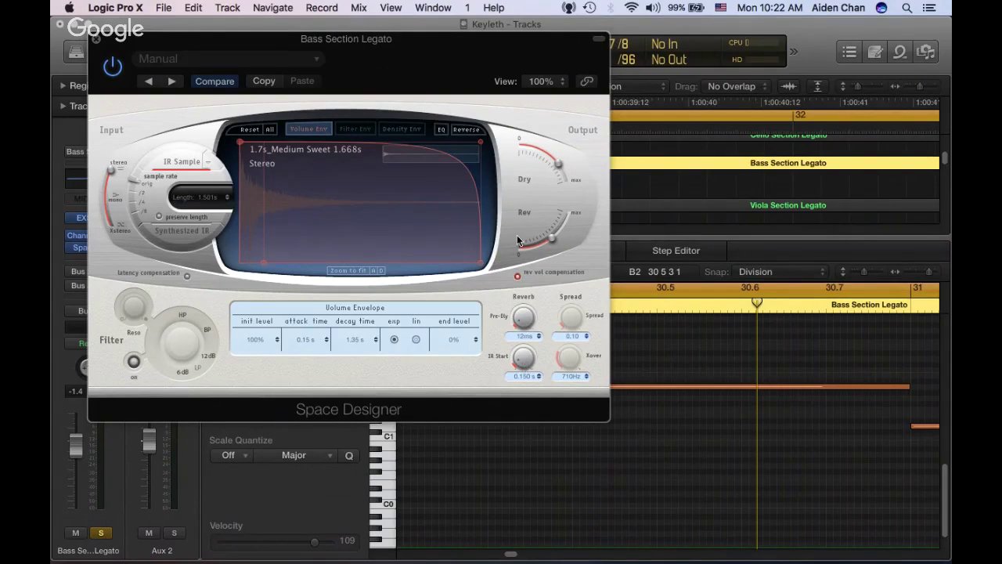
{"action": "left_click_drag", "start_coordinate": [403, 43], "coordinate": [420, 43]}
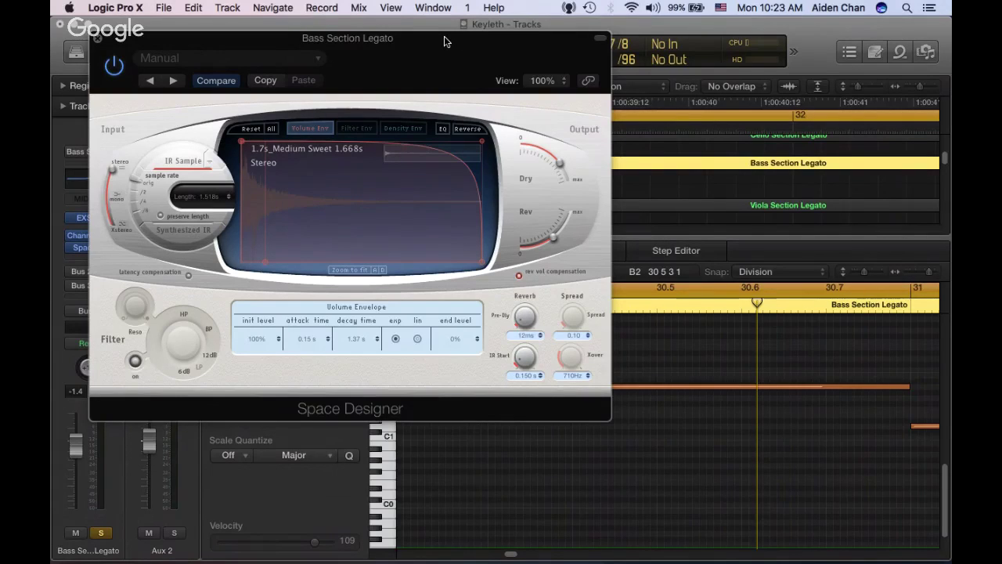
{"action": "left_click_drag", "start_coordinate": [433, 41], "coordinate": [432, 39]}
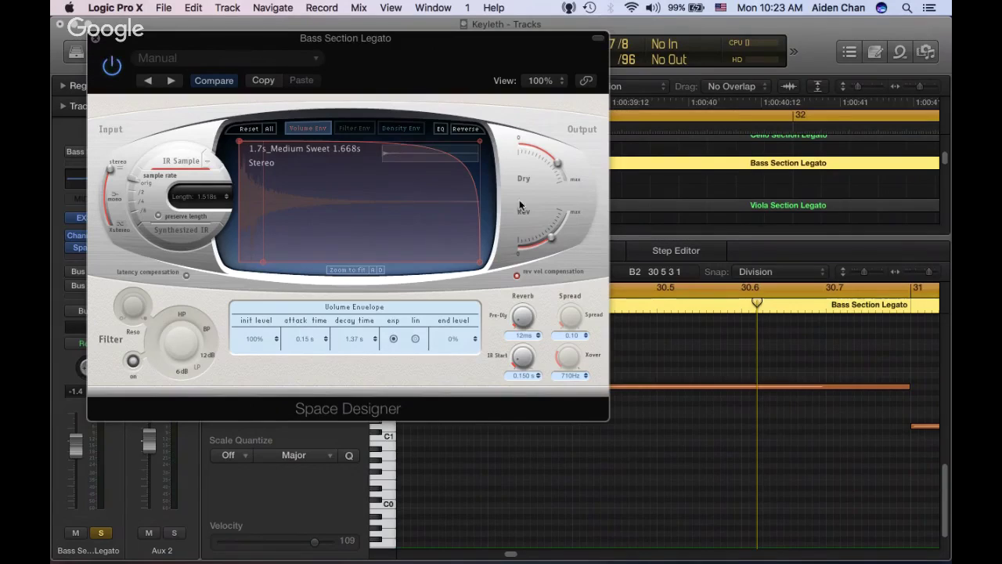
Play the soloed bass line, lower the Space Designer reverb level slightly, and close the plug-in window
{"action": "key", "text": "space"}
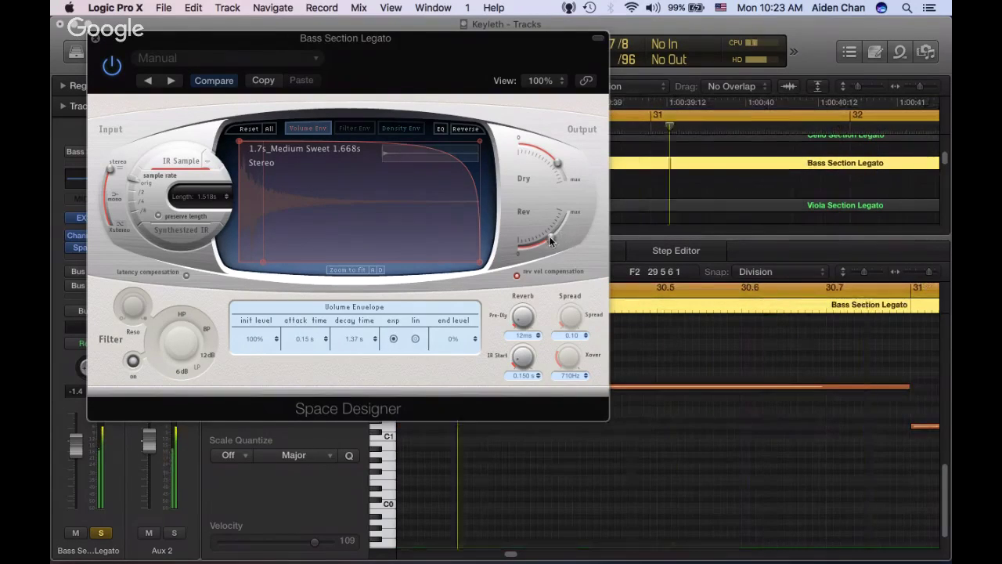
{"action": "left_click_drag", "start_coordinate": [549, 236], "coordinate": [547, 238]}
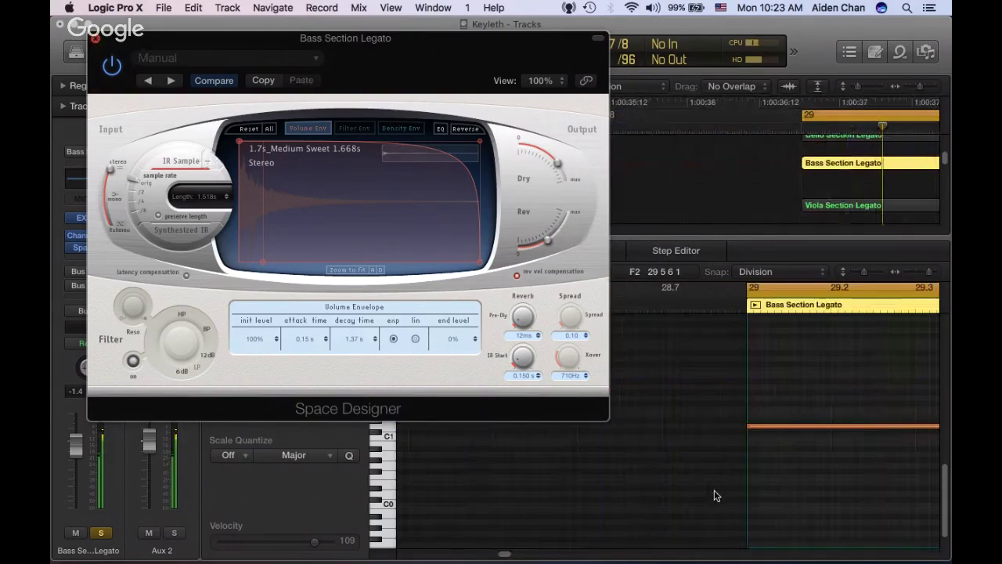
{"action": "key", "text": "super+w"}
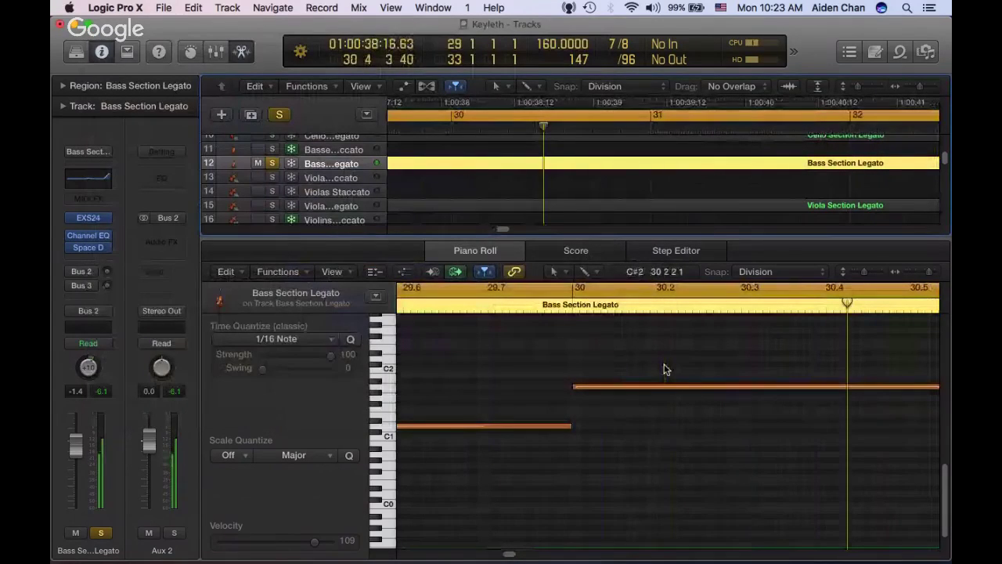
Lower the velocity of two bass notes, including the A1 note at bar 30, to 91, and unsolo the bass track
{"action": "left_click_drag", "start_coordinate": [595, 355], "coordinate": [897, 427]}
{"action": "key", "text": "t"}
{"action": "key", "text": "v"}
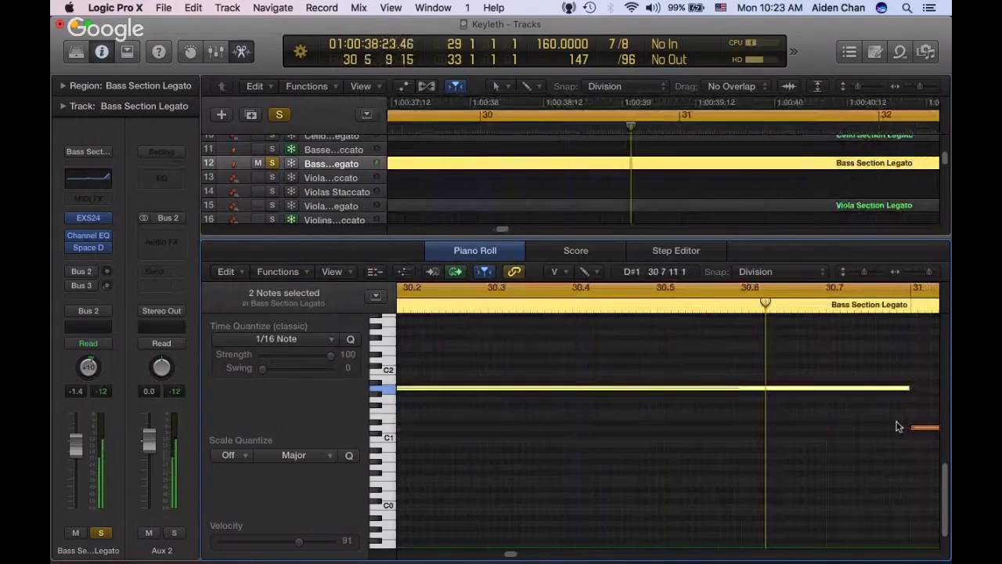
{"action": "key", "text": "t"}
{"action": "key", "text": "t"}
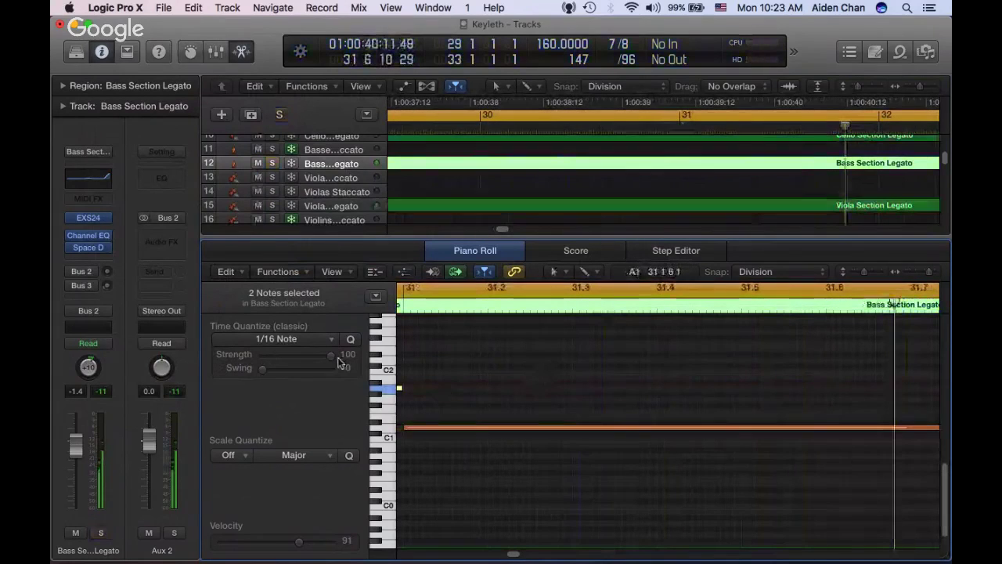
Close the Piano Roll, stop playback, turn off cycle mode, and deselect the Bass Section Legato region
{"action": "key", "text": "e"}
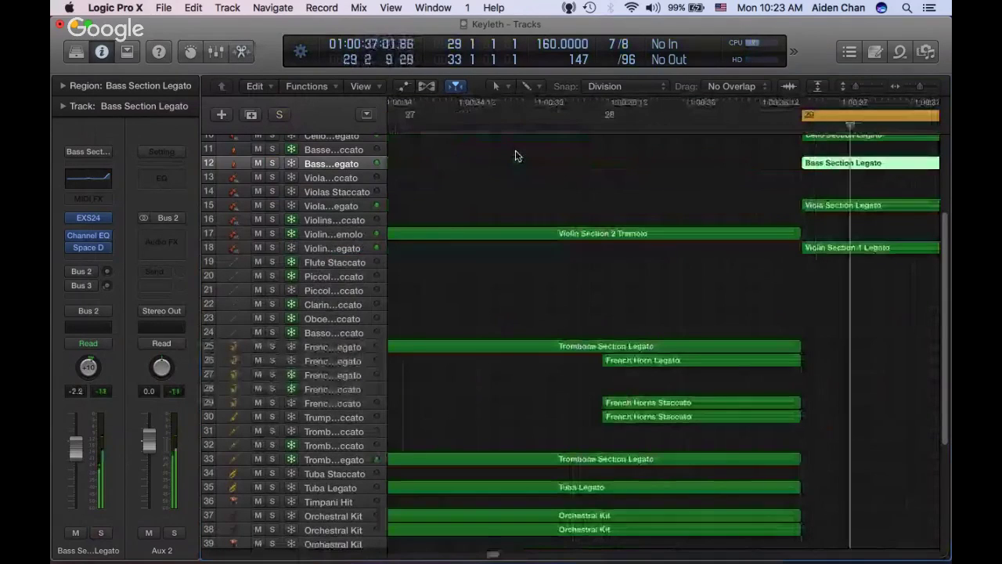
{"action": "scroll", "coordinate": [656, 187], "scroll_direction": "up", "scroll_amount": 4}
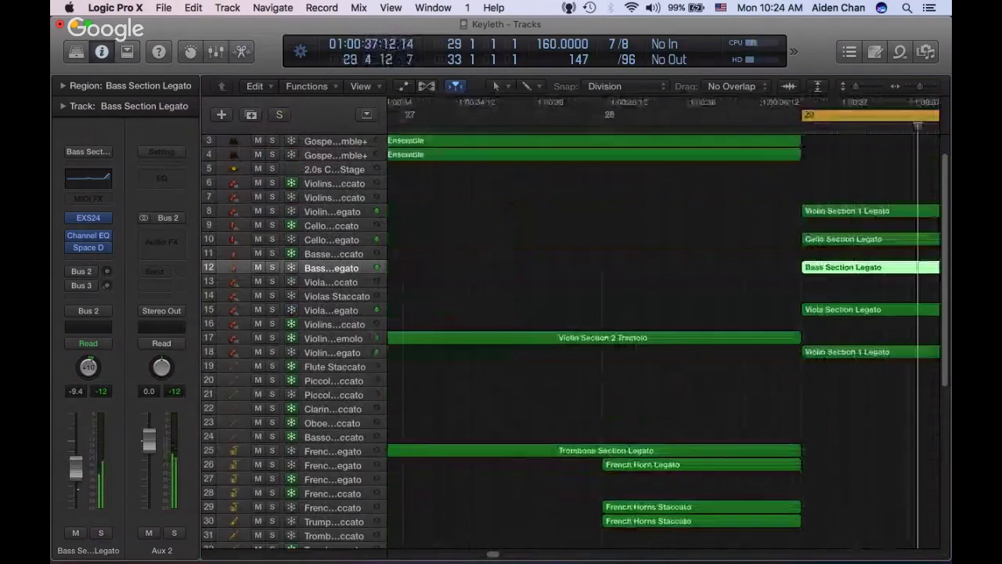
{"action": "key", "text": "space"}
{"action": "key", "text": "c"}
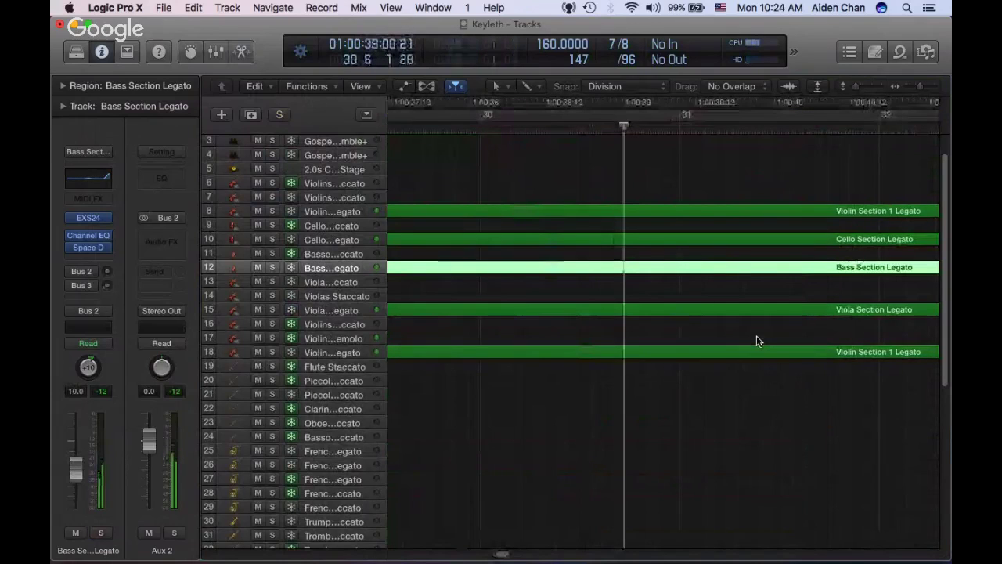
{"action": "scroll", "coordinate": [756, 335], "scroll_direction": "left", "scroll_amount": 5}
{"action": "left_click", "coordinate": [756, 342]}
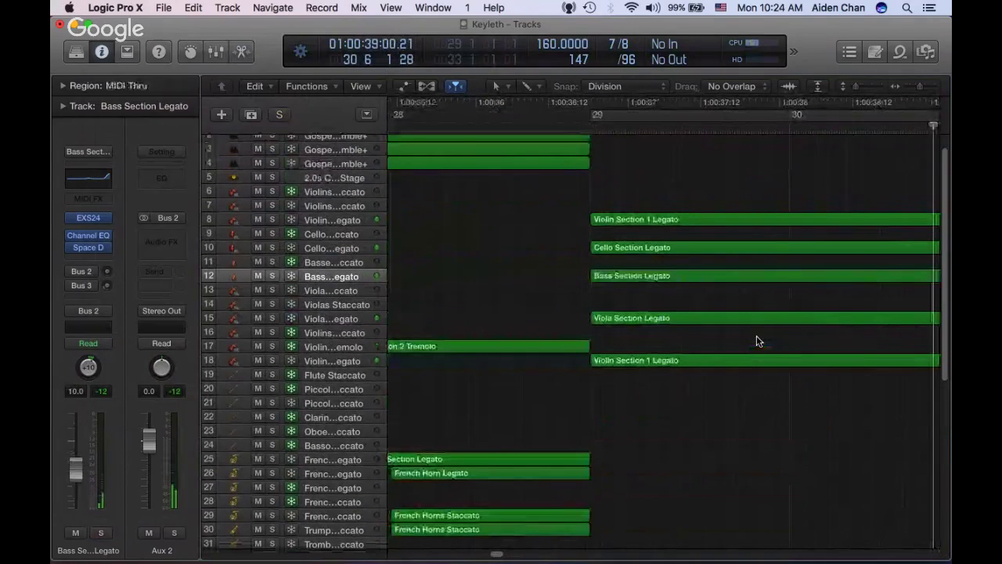
Play the full arrangement from shortly before bar 29, leading into the legato string section
{"action": "scroll", "coordinate": [756, 341], "scroll_direction": "left", "scroll_amount": 4}
{"action": "scroll", "coordinate": [756, 340], "scroll_direction": "left", "scroll_amount": 3}
{"action": "scroll", "coordinate": [756, 340], "scroll_direction": "right", "scroll_amount": 8}
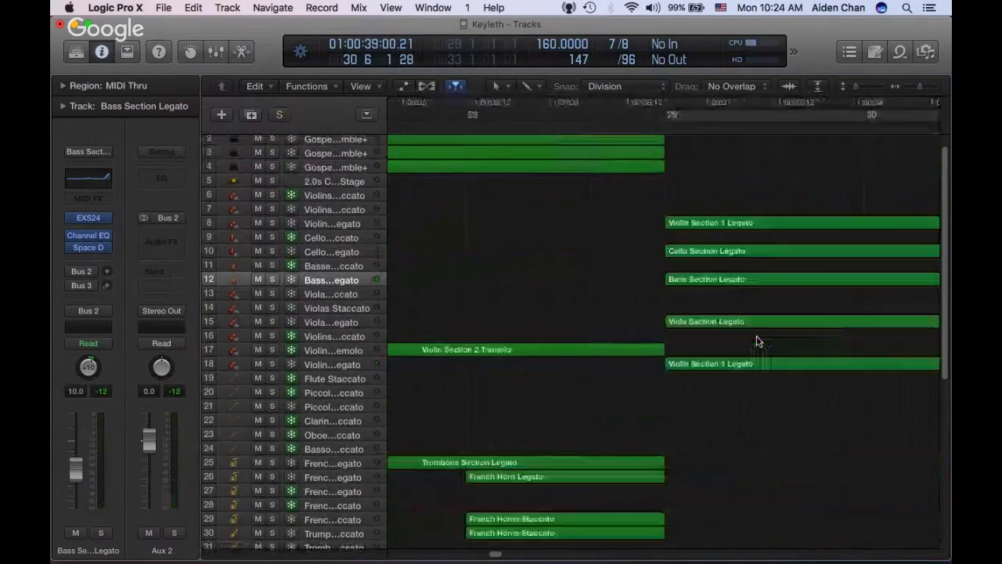
{"action": "left_click", "coordinate": [584, 128]}
{"action": "key", "text": "space"}
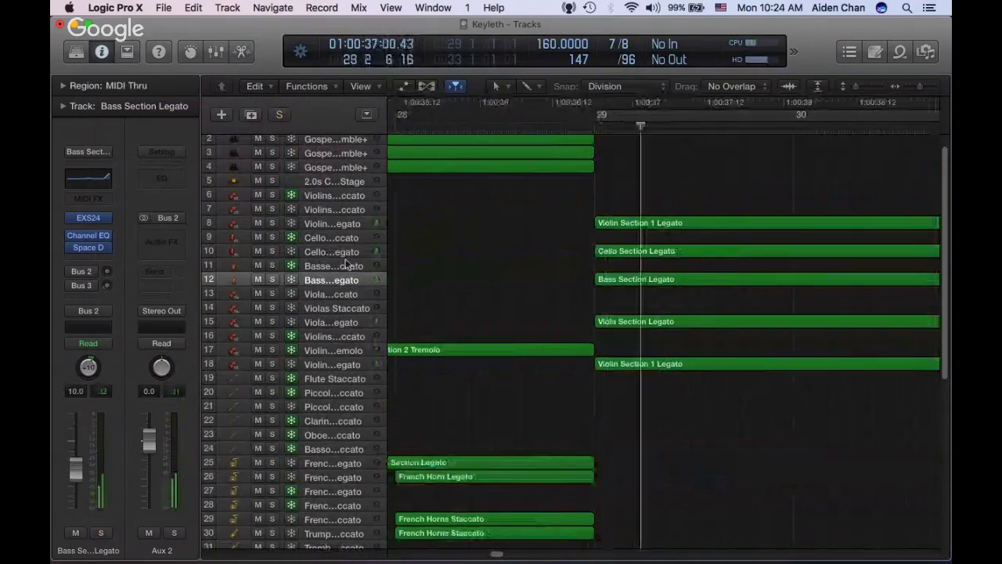
Select the Cello Section Legato track, set its volume fader to -4.0 dB during playback, and deselect its region
{"action": "left_click", "coordinate": [337, 251]}
{"action": "left_click_drag", "start_coordinate": [76, 468], "coordinate": [76, 462]}
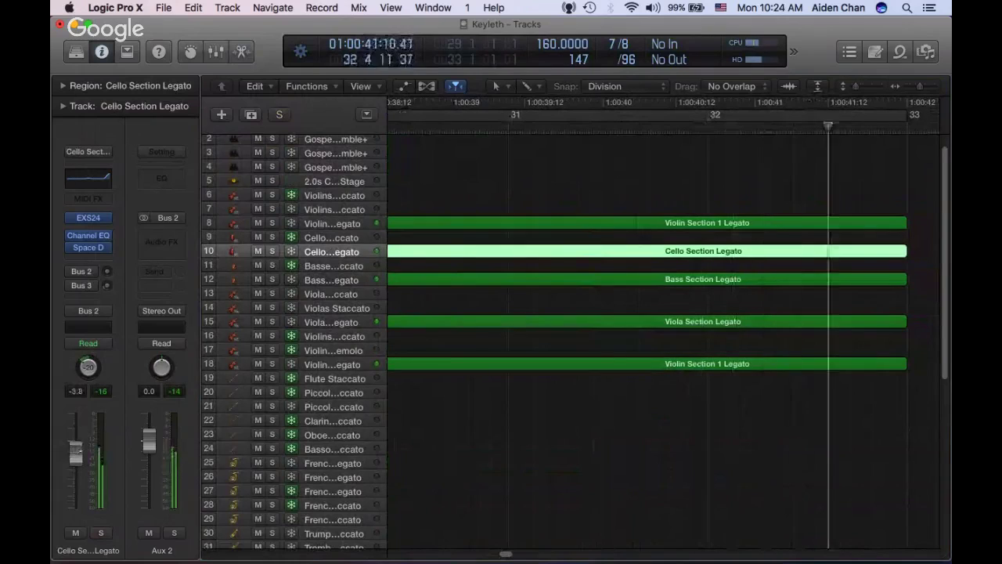
{"action": "left_click_drag", "start_coordinate": [76, 451], "coordinate": [92, 454]}
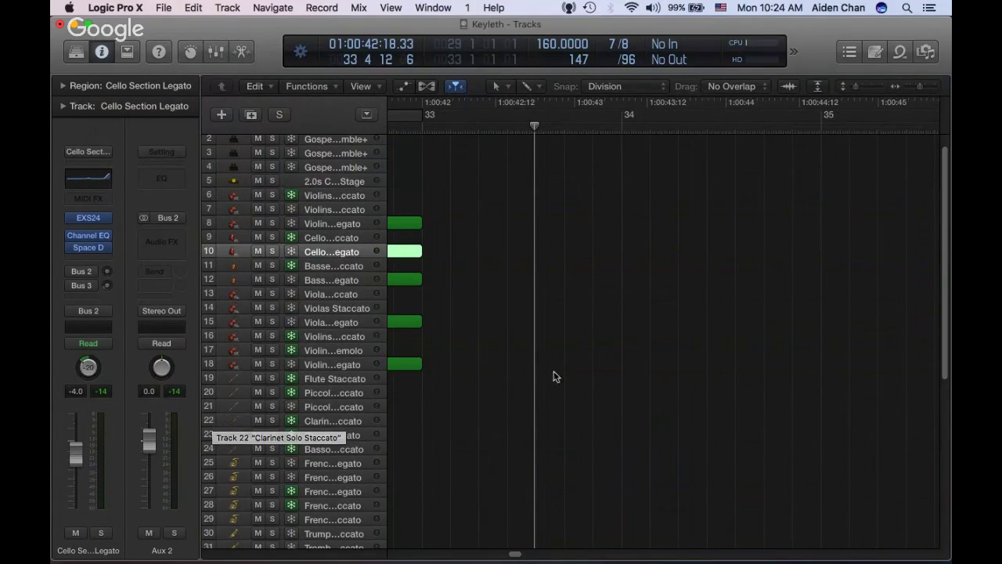
{"action": "left_click", "coordinate": [687, 347]}
{"action": "scroll", "coordinate": [687, 349], "scroll_direction": "left", "scroll_amount": 5}
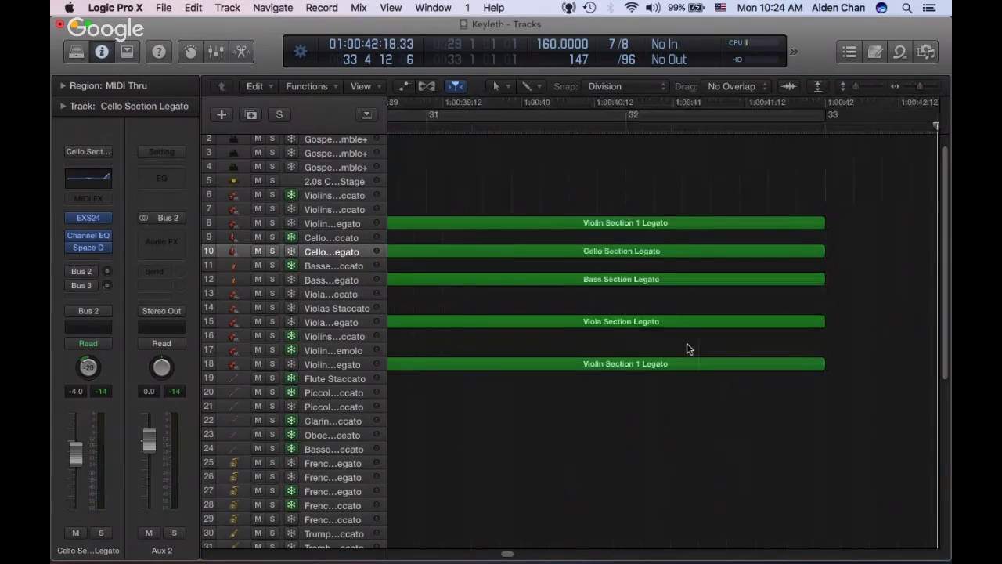
Play the full arrangement into the legato string section around bar 29 and dismiss the System Overload alert
{"action": "scroll", "coordinate": [687, 349], "scroll_direction": "left", "scroll_amount": 5}
{"action": "scroll", "coordinate": [687, 348], "scroll_direction": "left", "scroll_amount": 5}
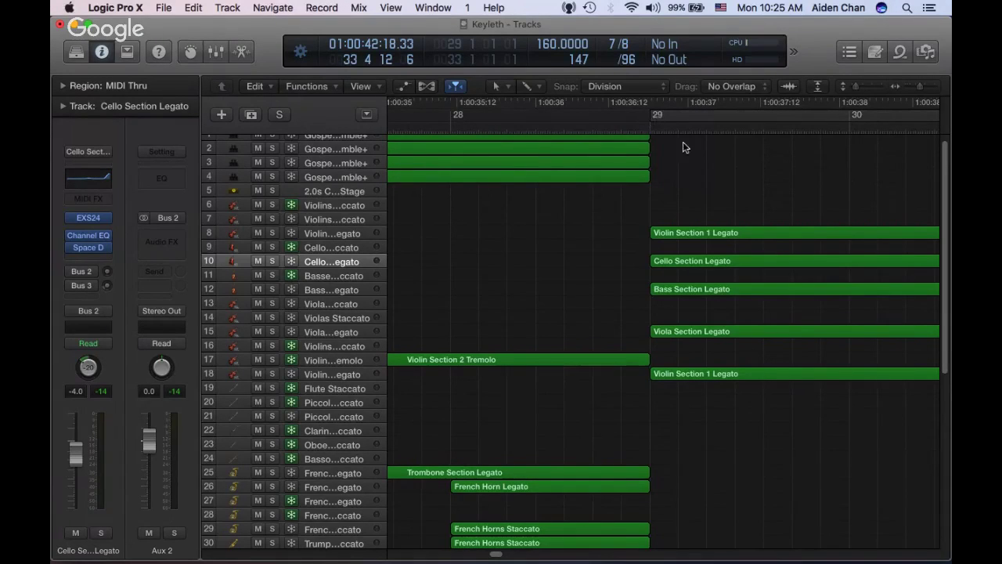
{"action": "scroll", "coordinate": [709, 185], "scroll_direction": "right", "scroll_amount": 10}
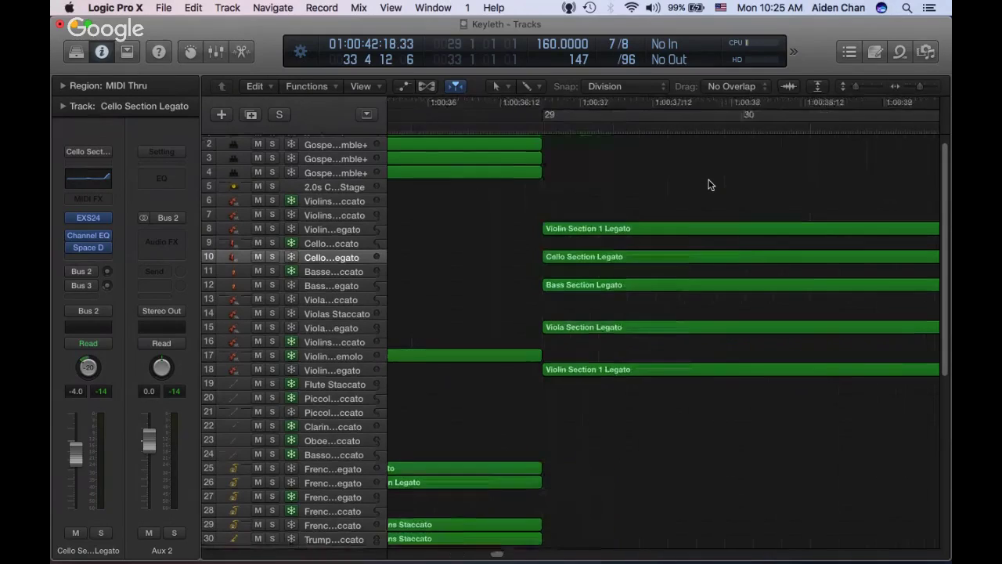
{"action": "scroll", "coordinate": [707, 183], "scroll_direction": "up", "scroll_amount": 1}
{"action": "scroll", "coordinate": [708, 179], "scroll_direction": "left", "scroll_amount": 5}
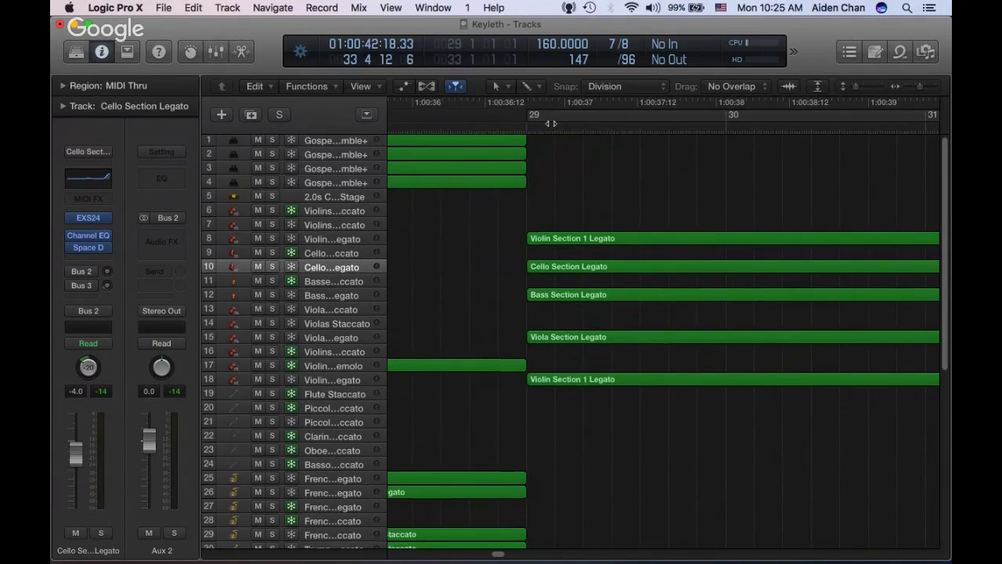
{"action": "scroll", "coordinate": [572, 141], "scroll_direction": "down", "scroll_amount": 5}
{"action": "scroll", "coordinate": [600, 152], "scroll_direction": "left", "scroll_amount": 8}
{"action": "left_click", "coordinate": [660, 123]}
{"action": "key", "text": "space"}
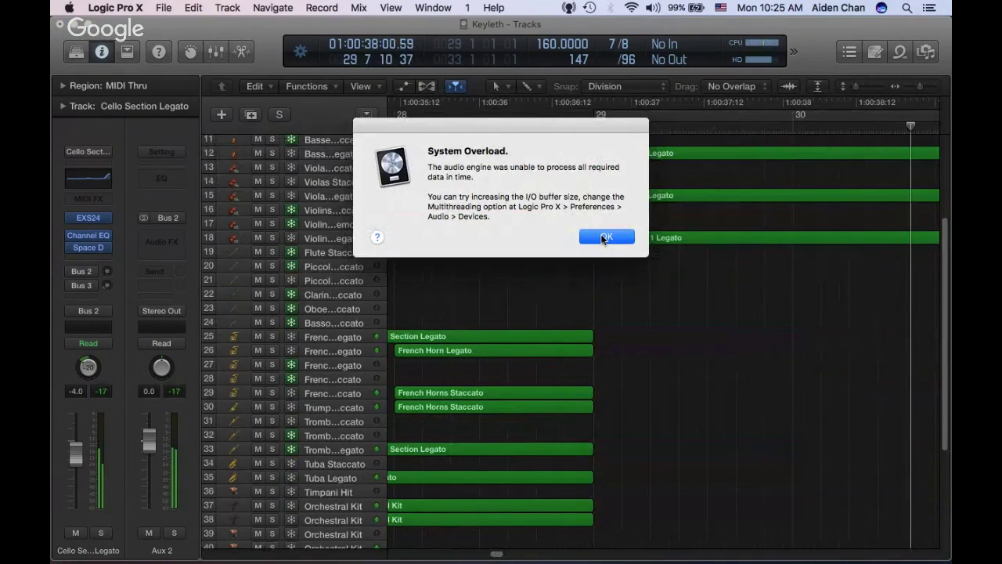
{"action": "left_click", "coordinate": [606, 236]}
Restart playback from just before bar 29, stop it, and select the upper Violin Section 1 Legato region
{"action": "scroll", "coordinate": [595, 235], "scroll_direction": "up", "scroll_amount": 4}
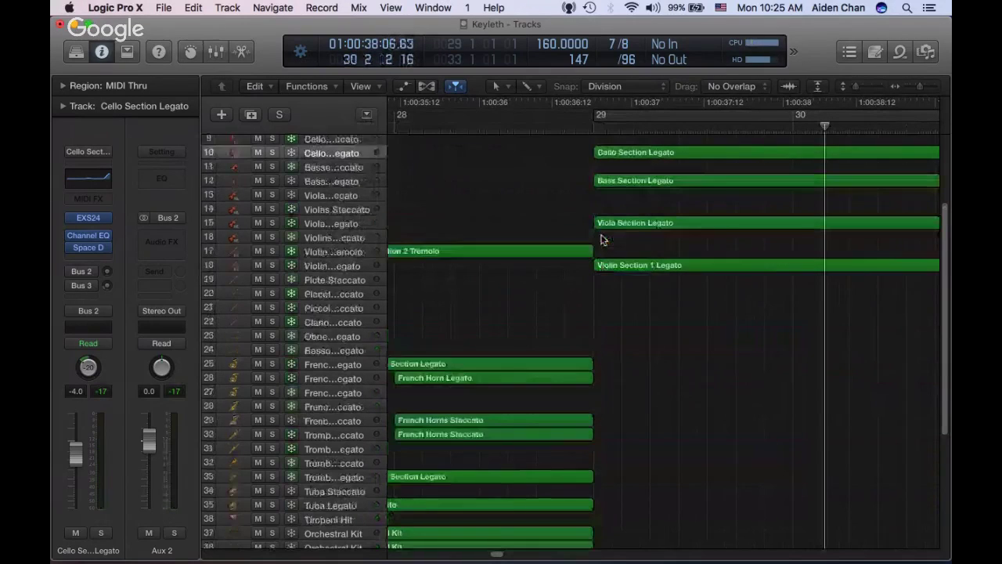
{"action": "left_click", "coordinate": [581, 129]}
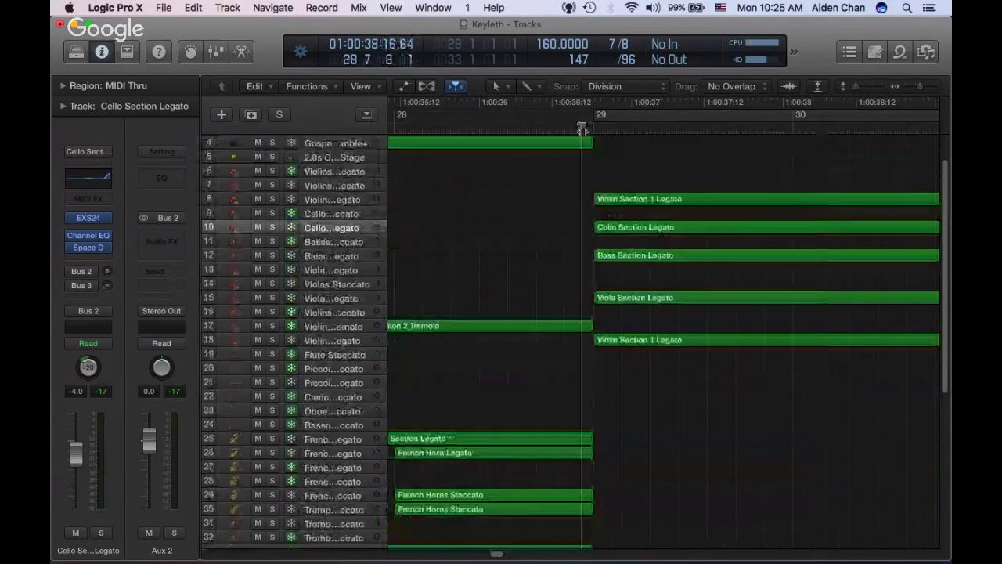
{"action": "scroll", "coordinate": [600, 341], "scroll_direction": "down", "scroll_amount": 5}
{"action": "scroll", "coordinate": [600, 340], "scroll_direction": "left", "scroll_amount": 3}
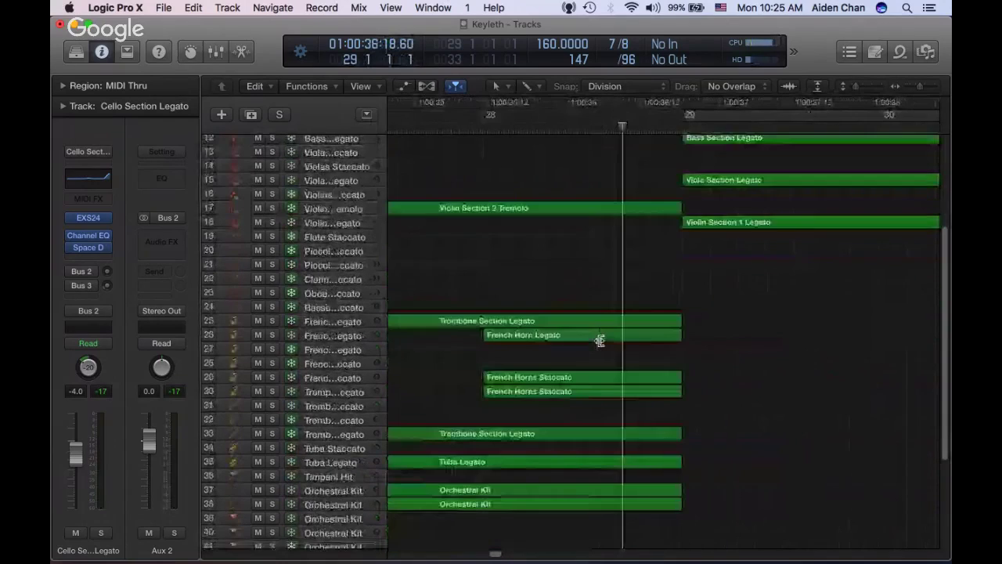
{"action": "scroll", "coordinate": [600, 340], "scroll_direction": "up", "scroll_amount": 3}
{"action": "scroll", "coordinate": [600, 341], "scroll_direction": "right", "scroll_amount": 6}
{"action": "left_click", "coordinate": [548, 146]}
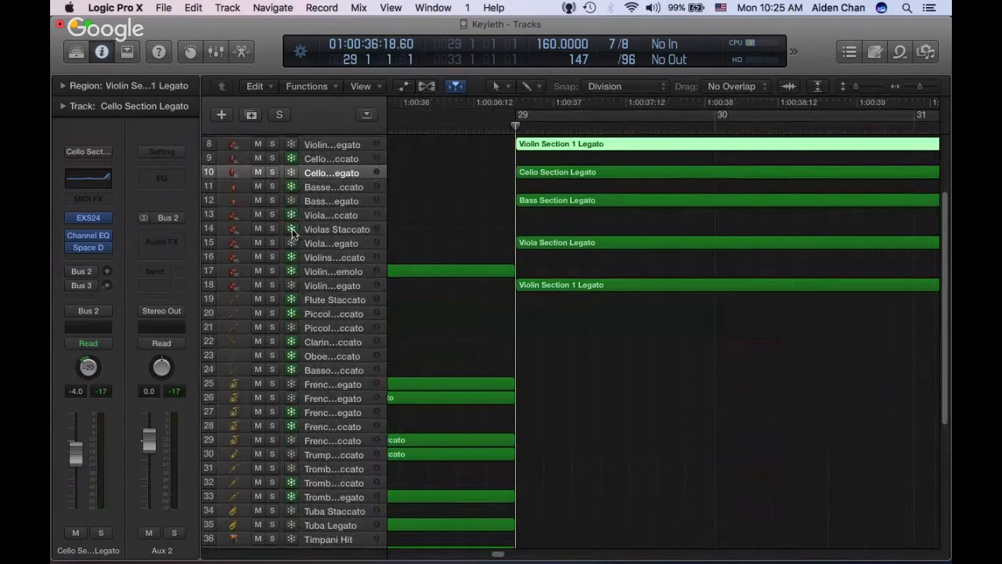
Freeze more of the tracks outside the legato string section and start playback to render their freeze files
{"action": "scroll", "coordinate": [286, 232], "scroll_direction": "up", "scroll_amount": 3}
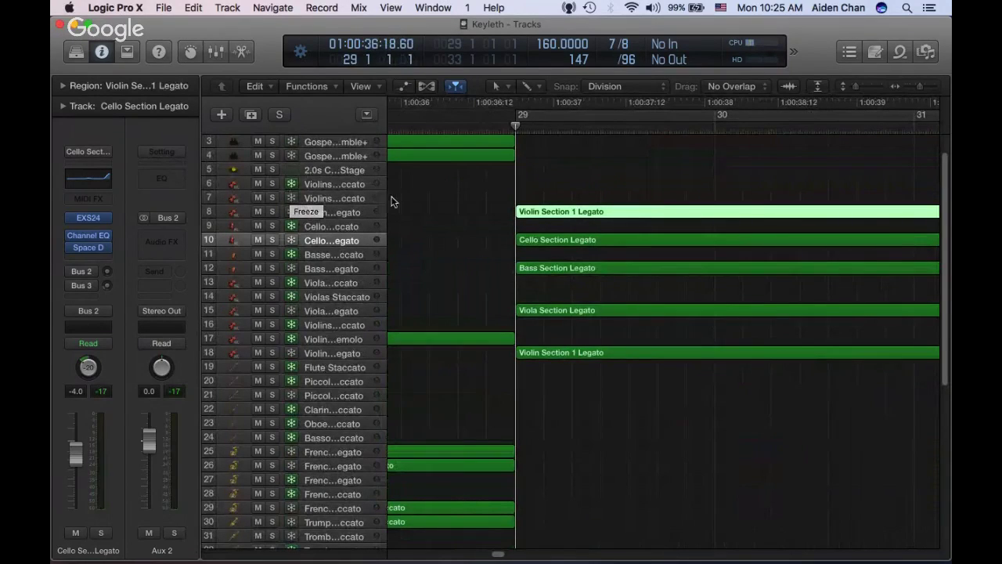
{"action": "scroll", "coordinate": [393, 198], "scroll_direction": "down", "scroll_amount": 6}
{"action": "scroll", "coordinate": [393, 202], "scroll_direction": "down", "scroll_amount": 6}
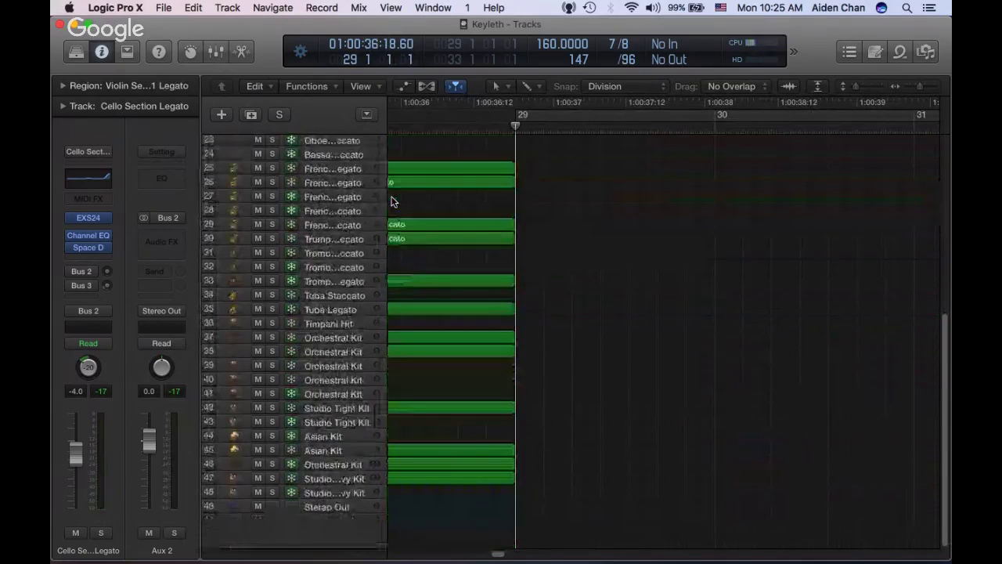
{"action": "scroll", "coordinate": [393, 201], "scroll_direction": "up", "scroll_amount": 13}
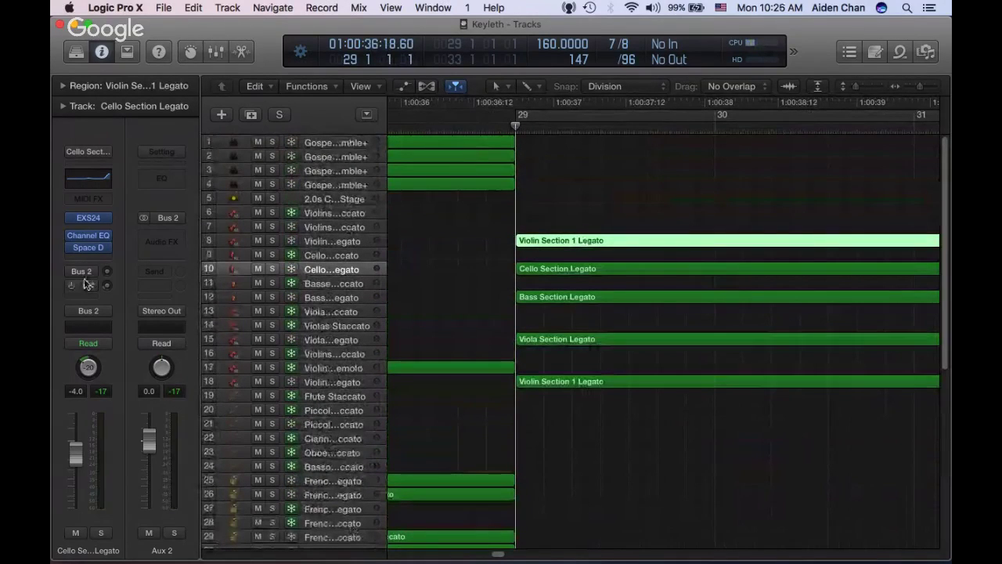
{"action": "left_click", "coordinate": [84, 281]}
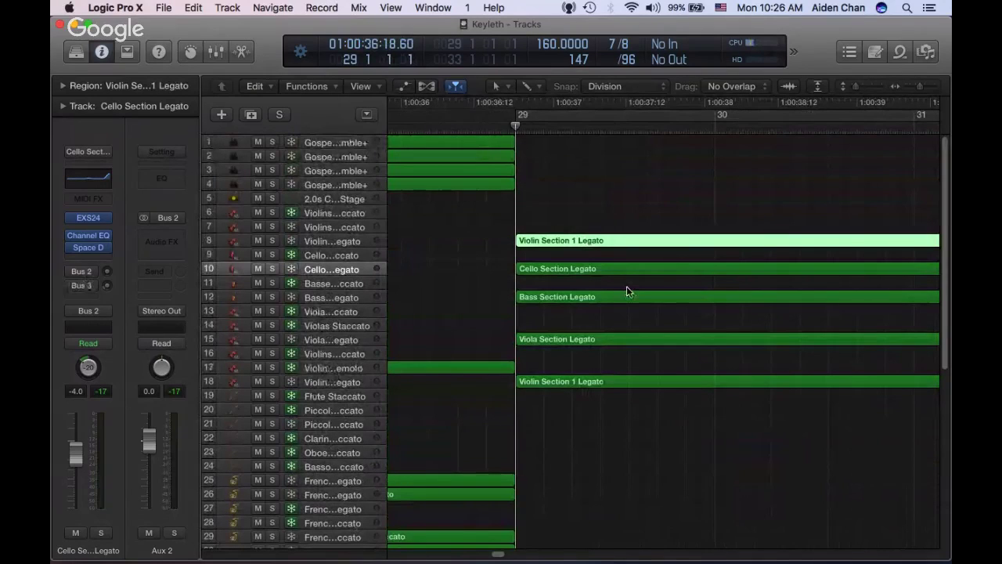
{"action": "key", "text": "space"}
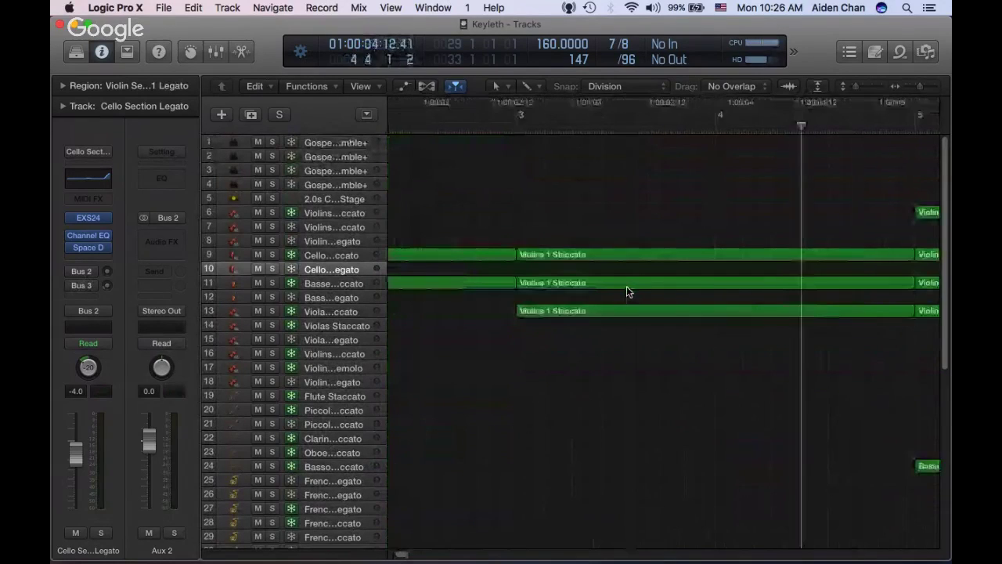
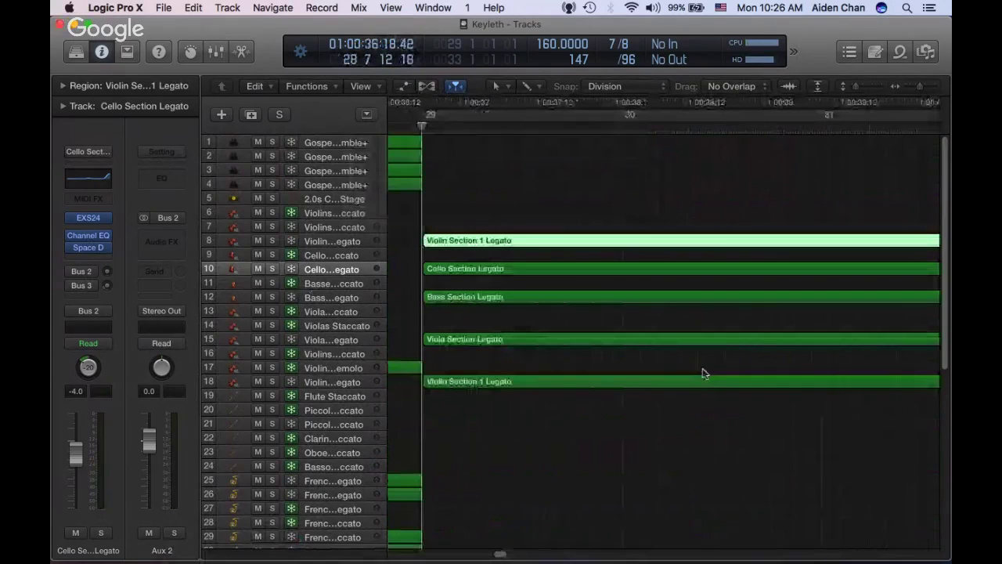
Deselect the violin region and play the legato string section through from shortly before bar 29
{"action": "left_click", "coordinate": [732, 192]}
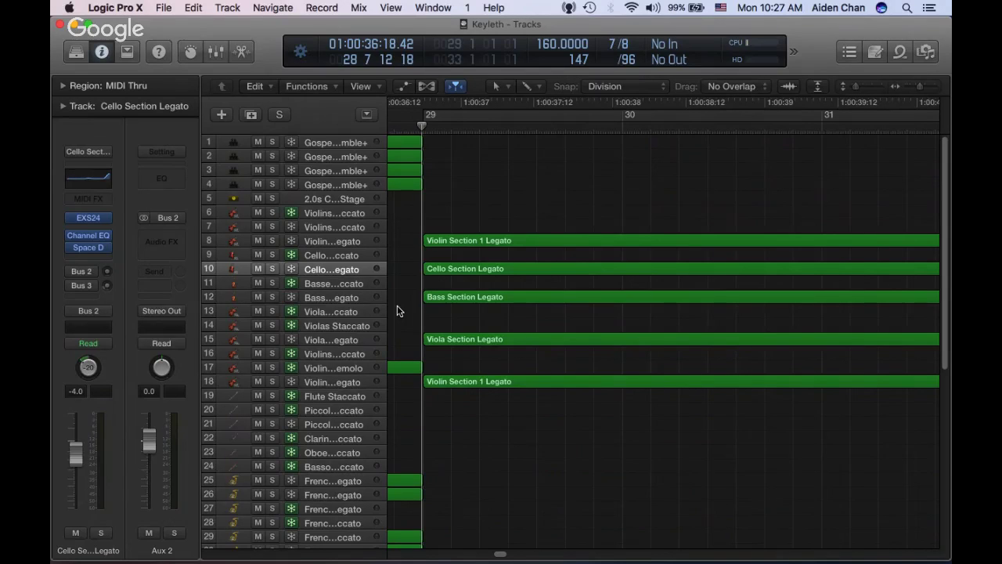
{"action": "scroll", "coordinate": [615, 192], "scroll_direction": "left", "scroll_amount": 5}
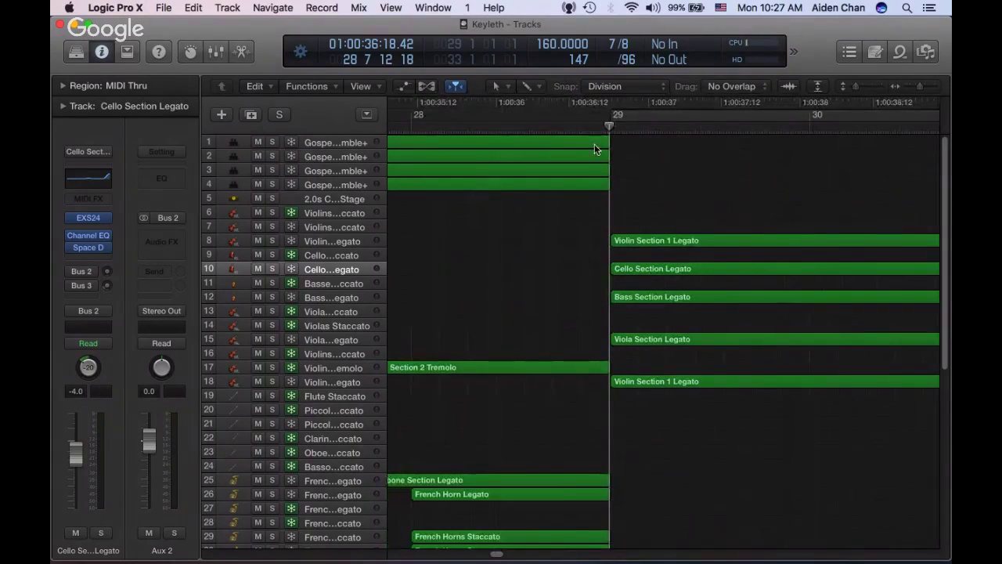
{"action": "scroll", "coordinate": [595, 148], "scroll_direction": "left", "scroll_amount": 10}
{"action": "left_click", "coordinate": [569, 131]}
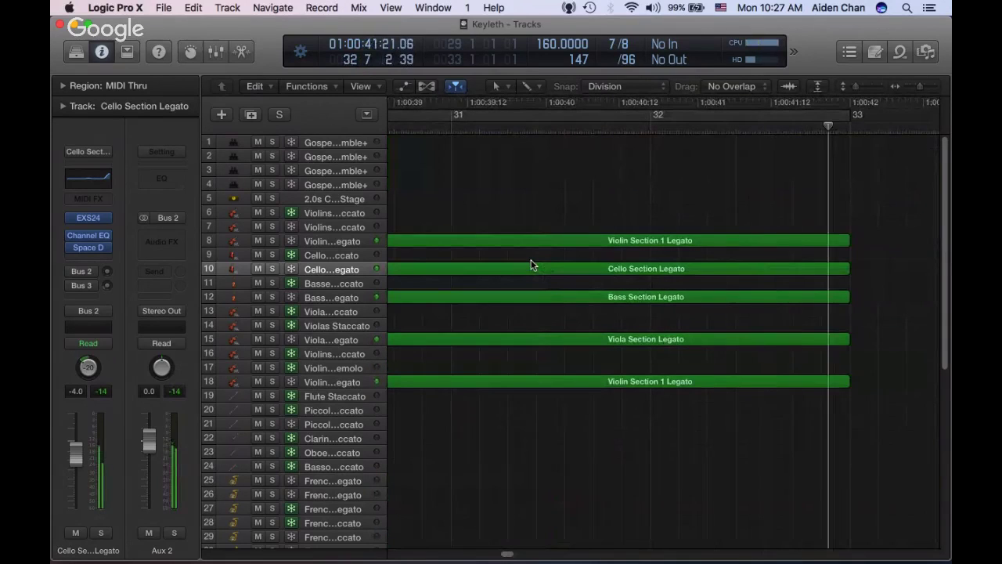
{"action": "scroll", "coordinate": [524, 213], "scroll_direction": "left", "scroll_amount": 5}
{"action": "left_click_drag", "start_coordinate": [525, 213], "coordinate": [521, 418]}
{"action": "left_click", "coordinate": [521, 418]}
Select the Violin Section 1 Legato track on row 8, return the playhead to bar 29, and deselect its region
{"action": "left_click", "coordinate": [335, 245]}
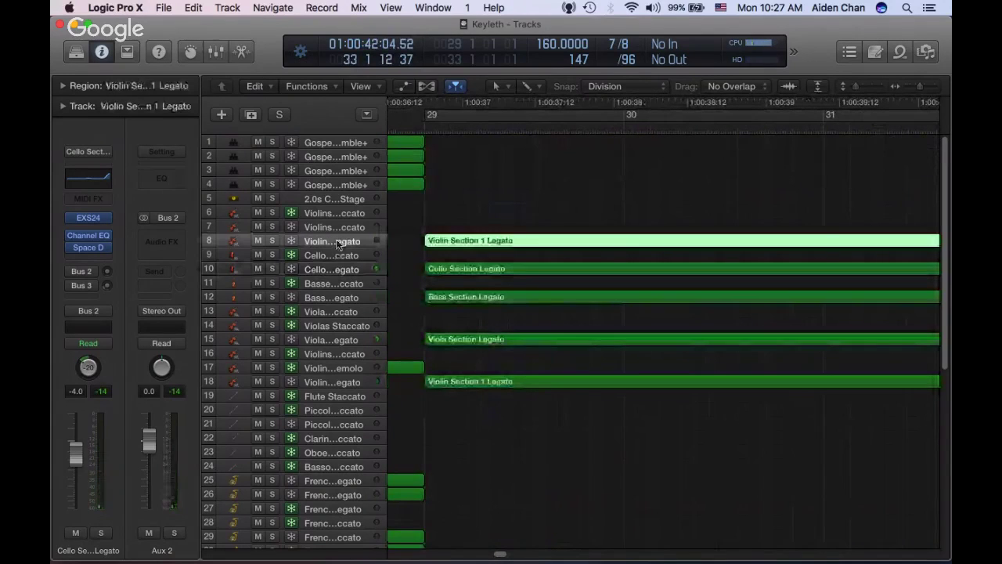
{"action": "left_click", "coordinate": [423, 127]}
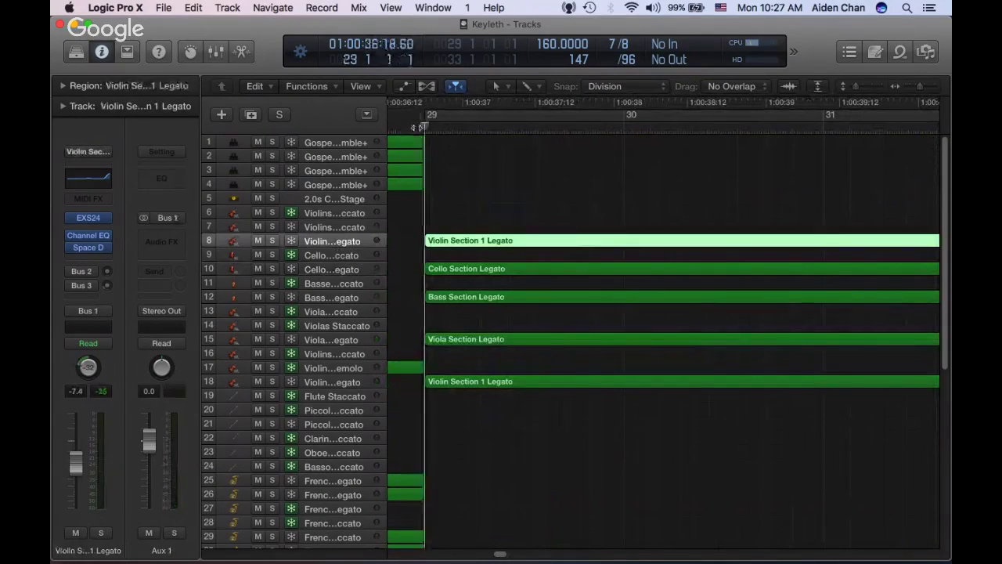
{"action": "left_click", "coordinate": [525, 210]}
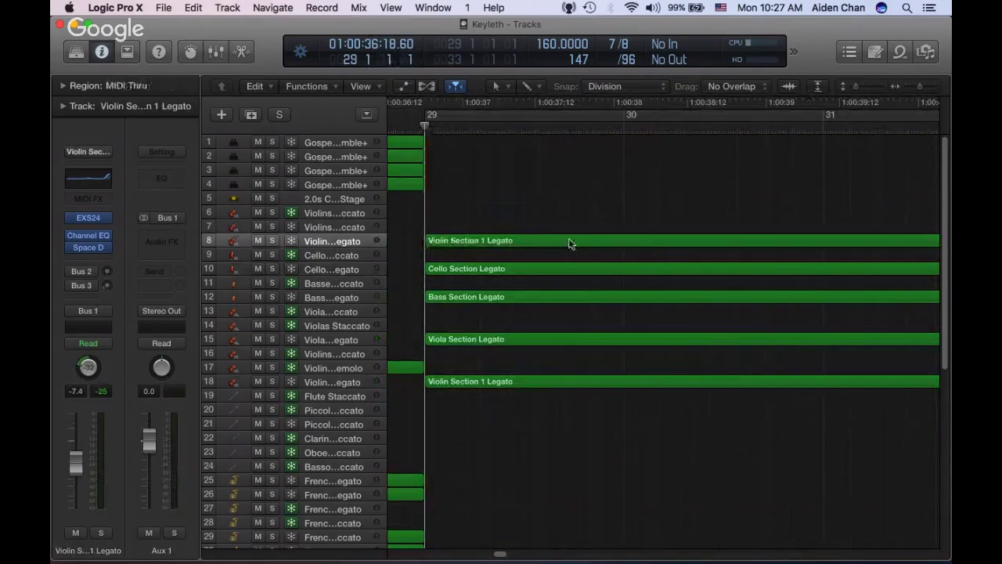
Add a new track below Flute Staccato with the same channel settings
{"action": "scroll", "coordinate": [549, 414], "scroll_direction": "down", "scroll_amount": 5}
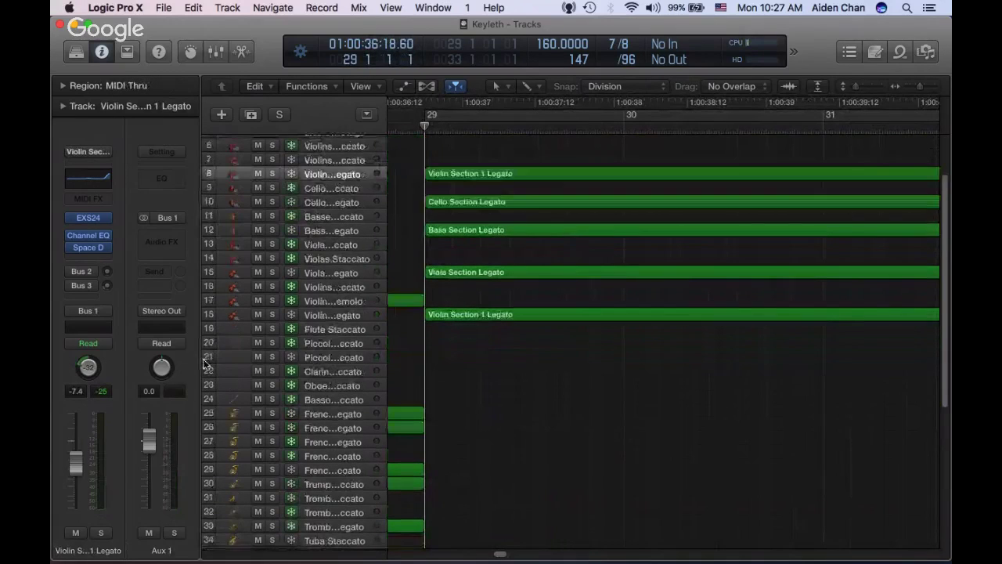
{"action": "left_click", "coordinate": [326, 331]}
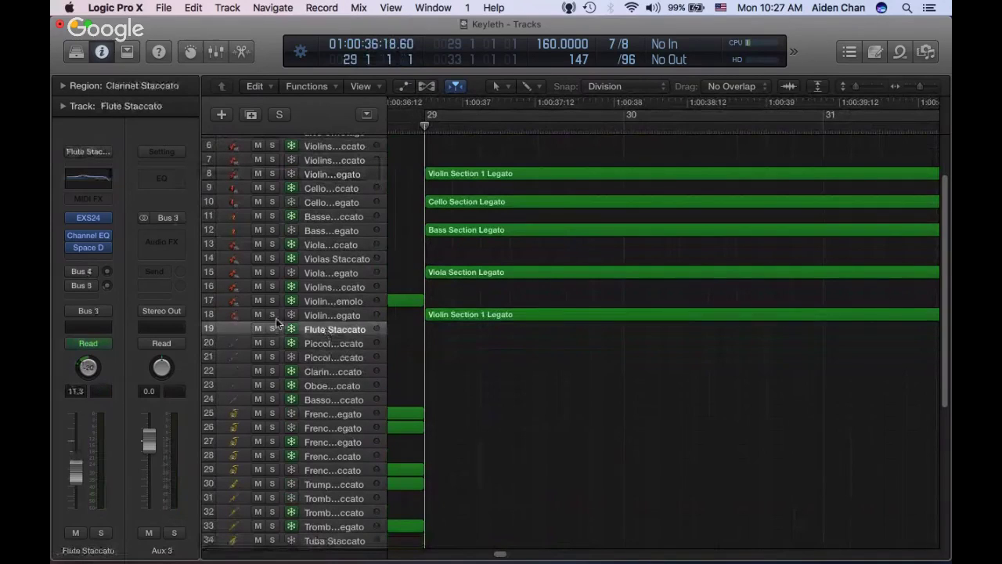
{"action": "key", "text": "super+d"}
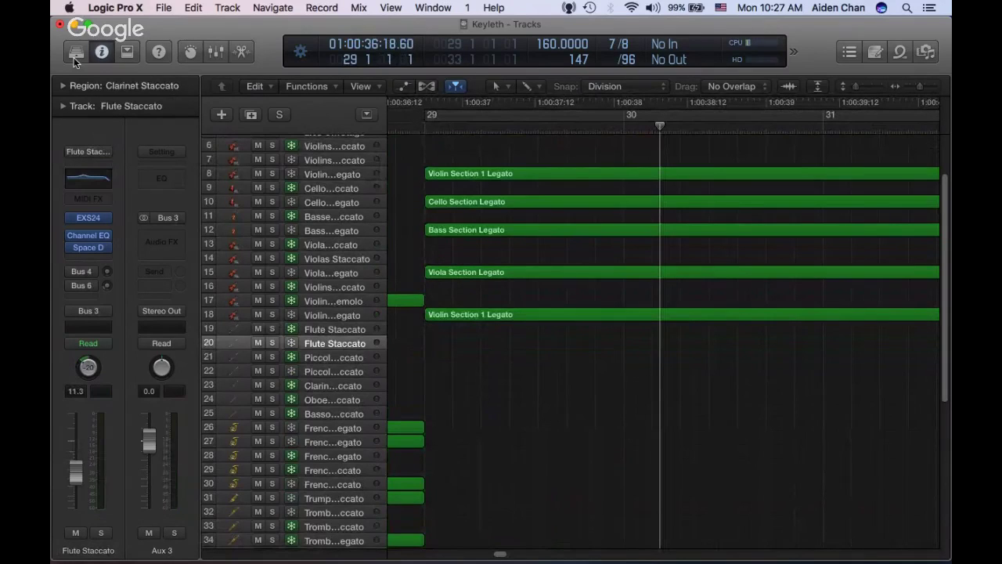
Load the Flute Legato patch from the Woodwinds library onto the new flute track and hide the Library
{"action": "left_click", "coordinate": [74, 56]}
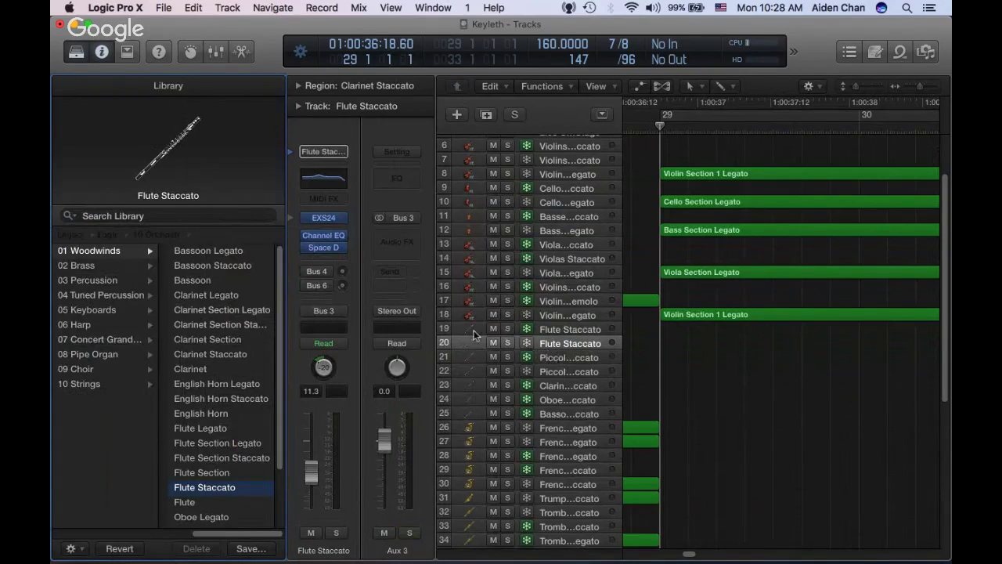
{"action": "scroll", "coordinate": [245, 315], "scroll_direction": "down", "scroll_amount": 5}
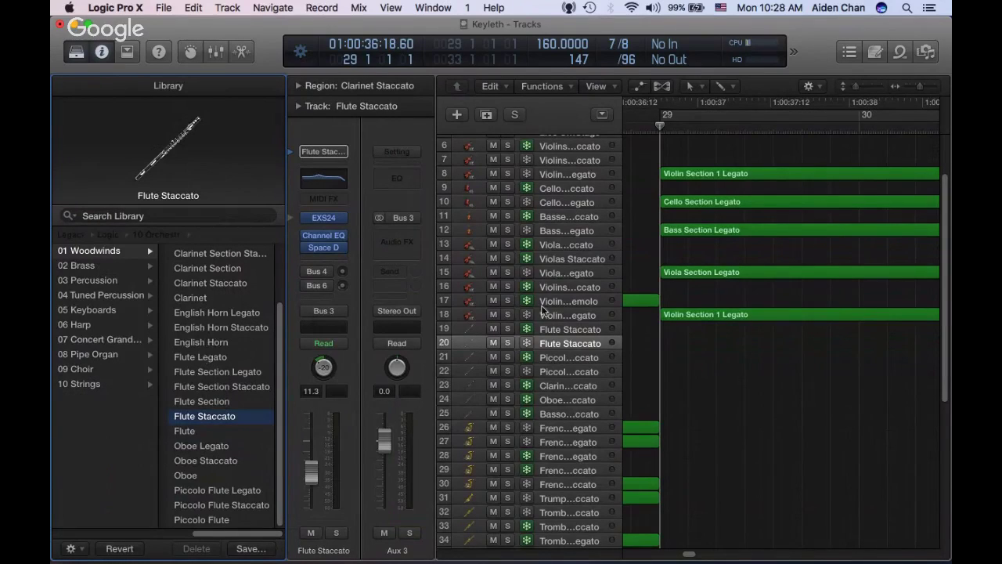
{"action": "left_click", "coordinate": [199, 358]}
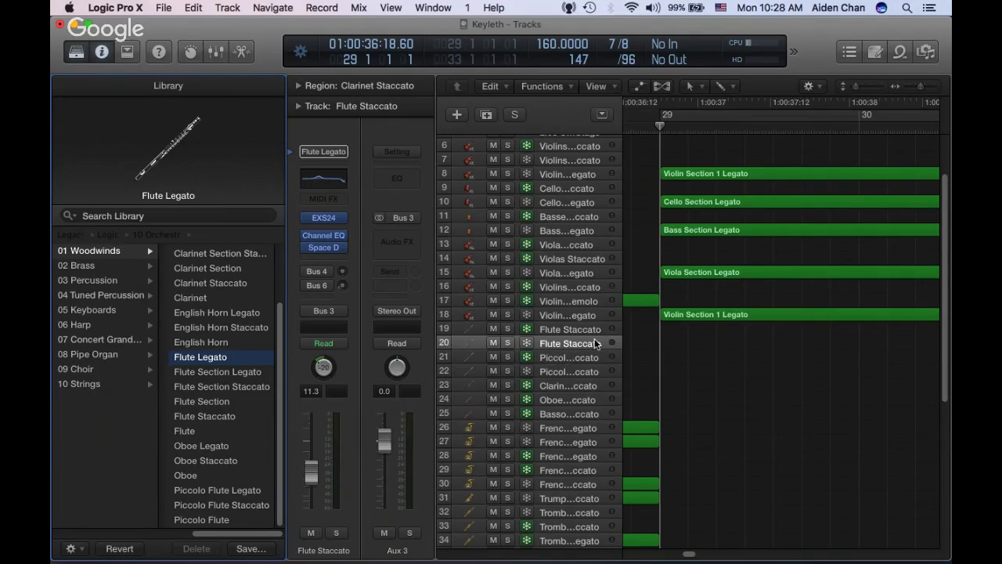
{"action": "left_click", "coordinate": [74, 57]}
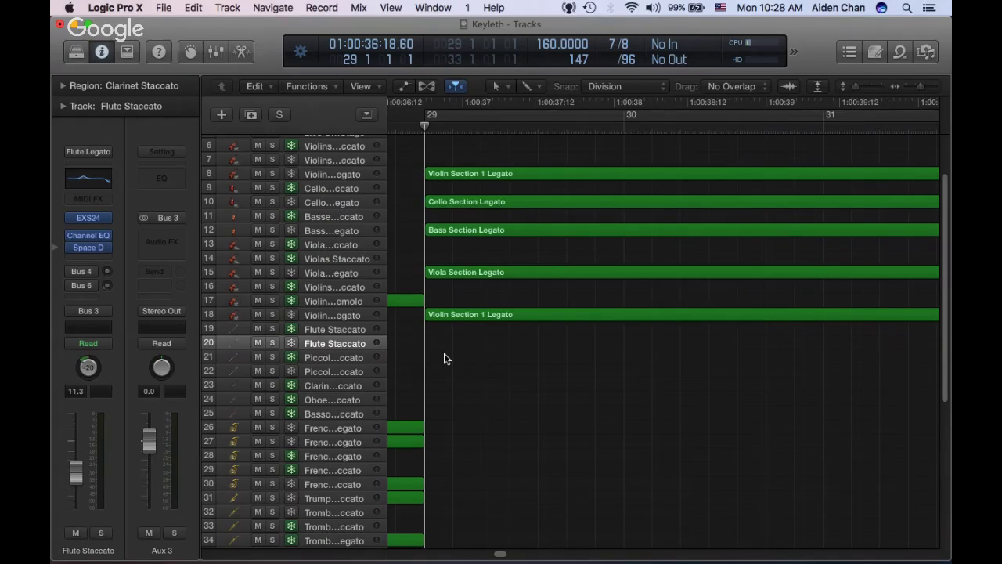
Set the cycle range to the Violin Section 1 Legato region and copy that region onto the new flute track at bar 29
{"action": "left_click", "coordinate": [465, 175]}
{"action": "key", "text": "u"}
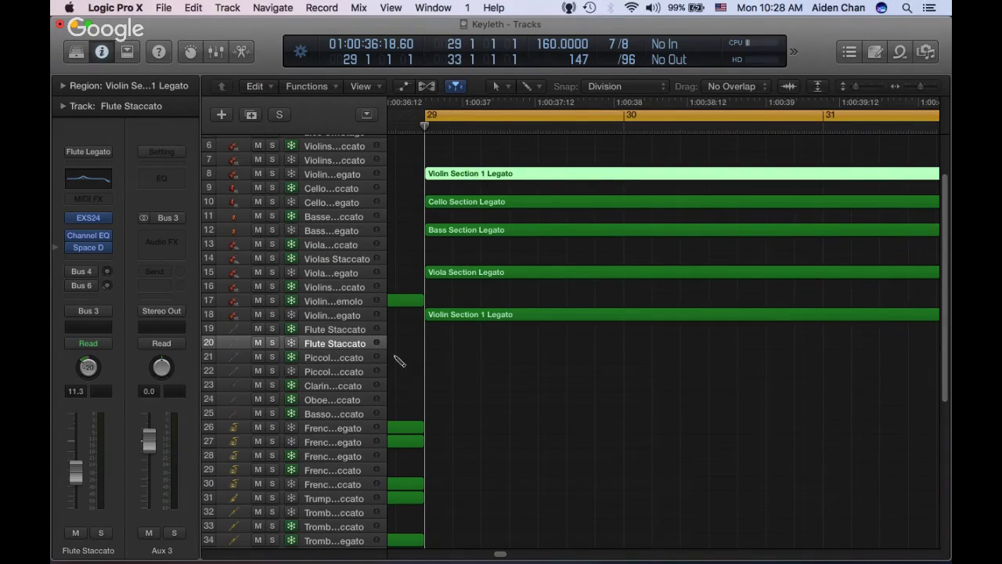
{"action": "key", "text": "super+v"}
{"action": "left_click", "coordinate": [529, 259]}
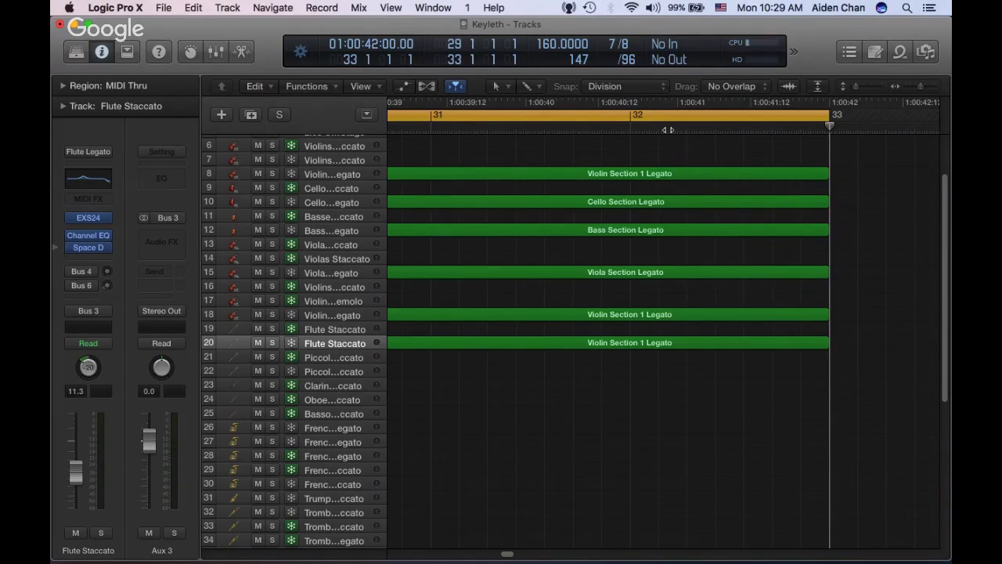
{"action": "mouse_move", "coordinate": [661, 560]}
{"action": "key", "text": "c"}
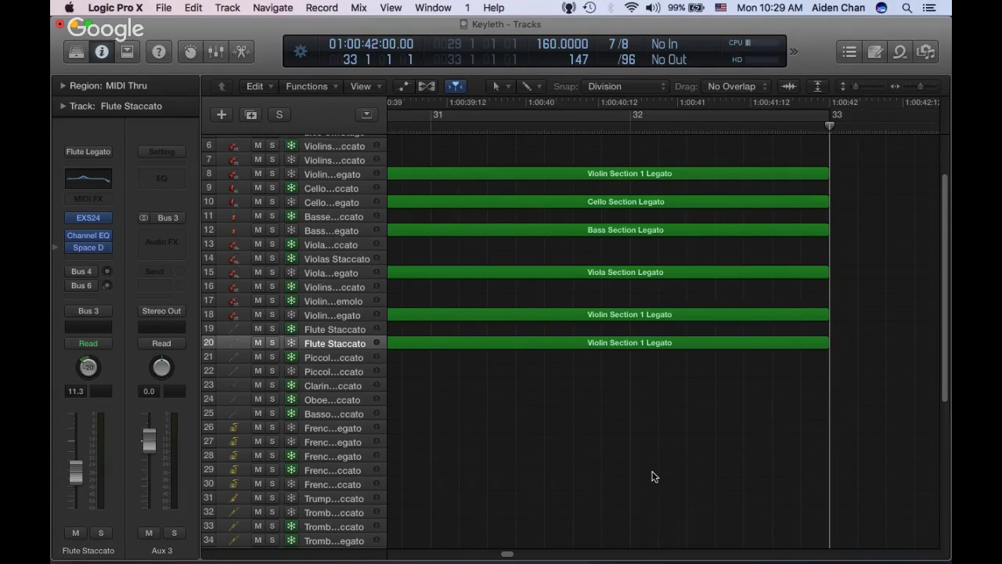
{"action": "key", "text": "c"}
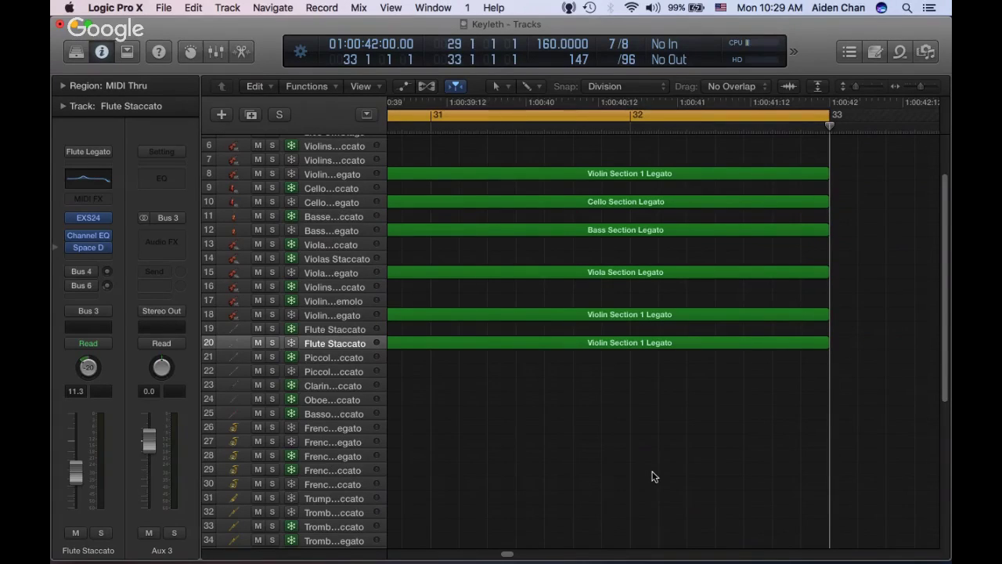
Switch to Safari to read the YouTube live chat comments, and return to the Keyleth project in Logic Pro X
{"action": "key", "text": "super+Tab"}
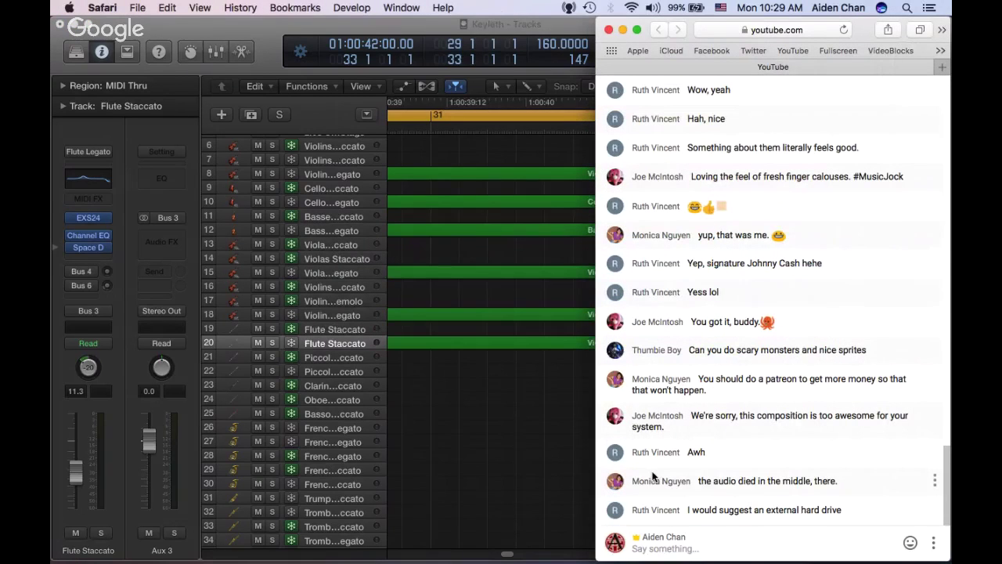
{"action": "scroll", "coordinate": [799, 302], "scroll_direction": "up", "scroll_amount": 5}
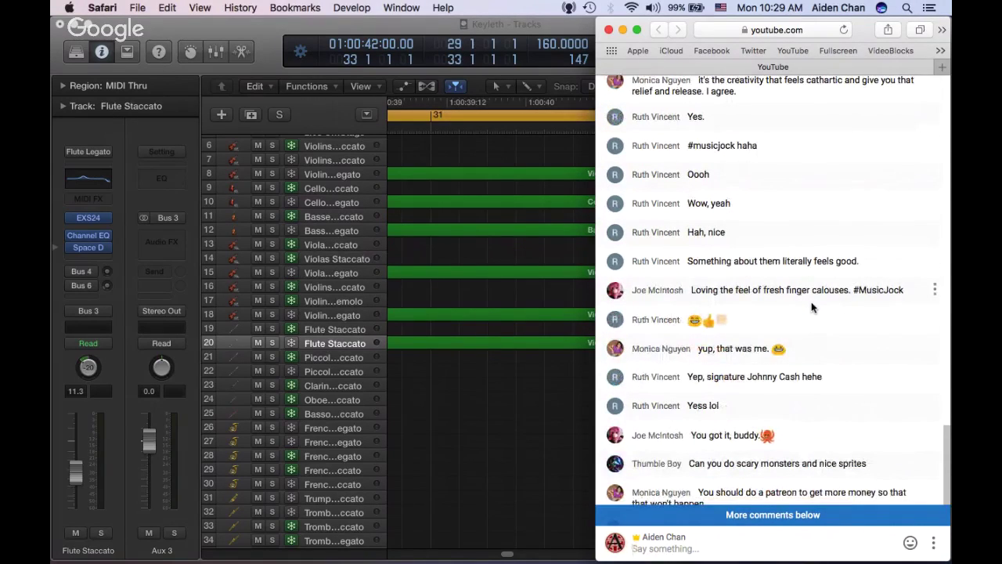
{"action": "scroll", "coordinate": [754, 291], "scroll_direction": "down", "scroll_amount": 3}
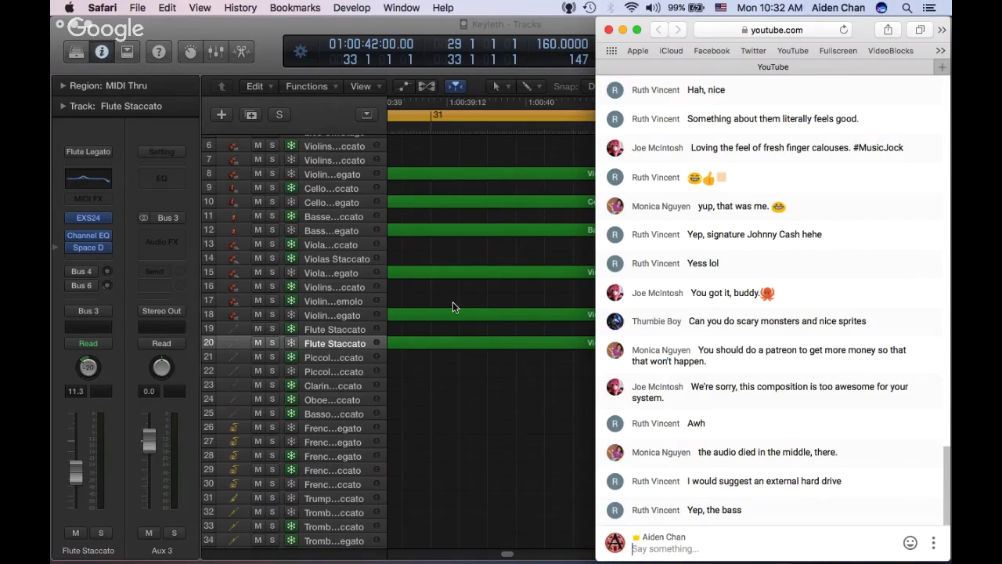
{"action": "left_click", "coordinate": [420, 25]}
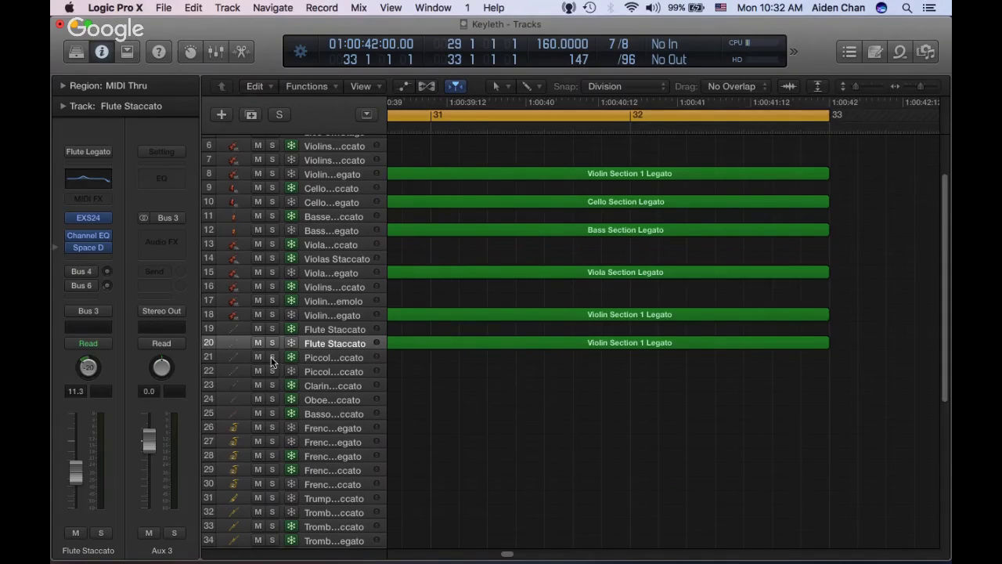
Reload the Flute Legato patch on track 20 by switching to English Horn and back, and hide the Library
{"action": "key", "text": "y"}
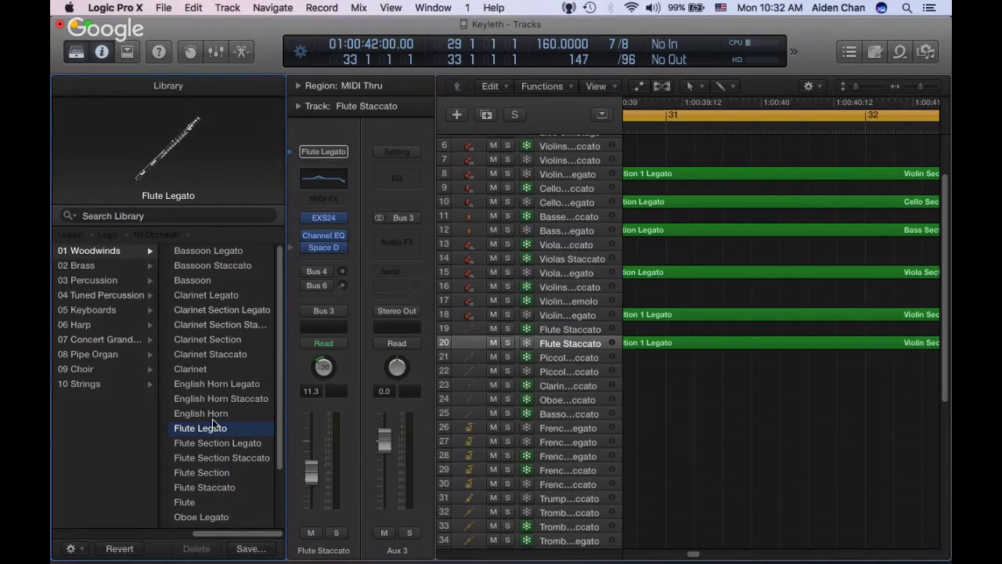
{"action": "left_click", "coordinate": [213, 416]}
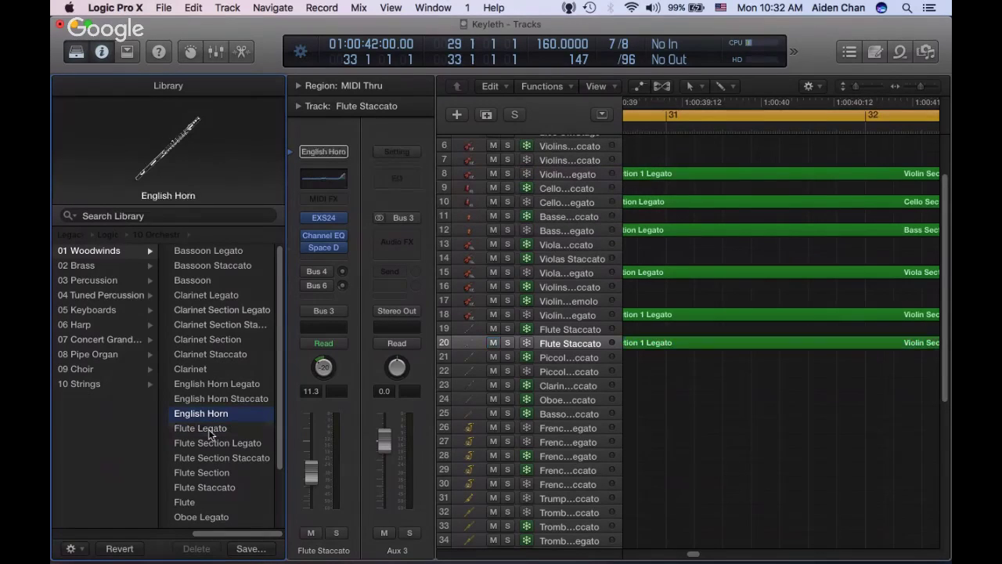
{"action": "left_click", "coordinate": [208, 429]}
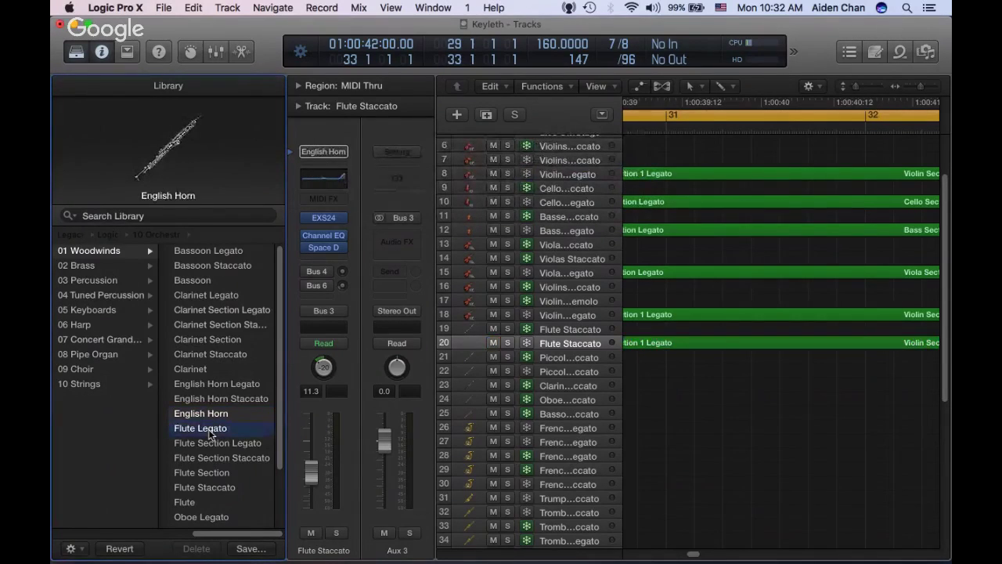
{"action": "left_click", "coordinate": [73, 54]}
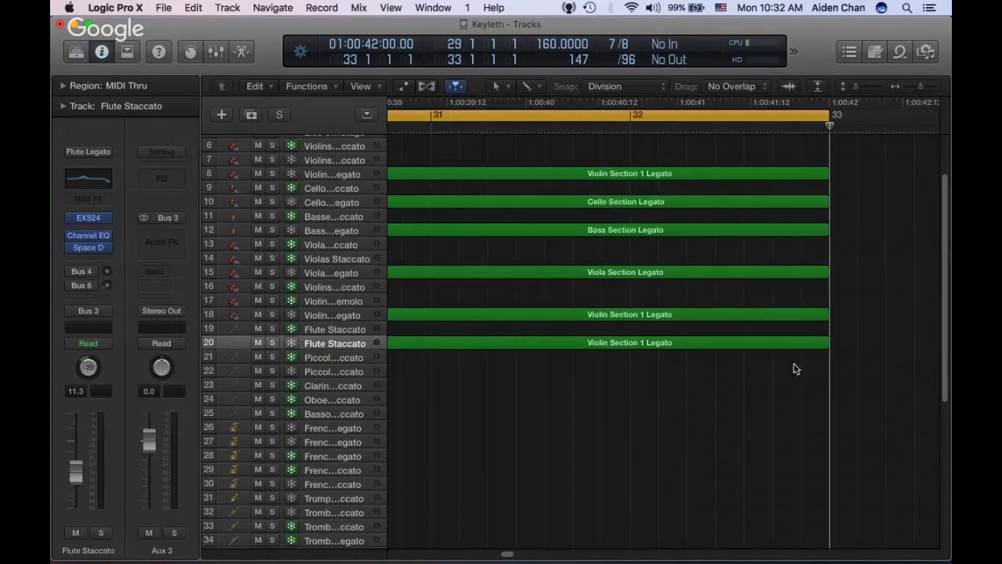
Audition the legato flute track soloed and with the full strings, and set its volume to -7.8 dB
{"action": "key", "text": "s"}
{"action": "key", "text": "space"}
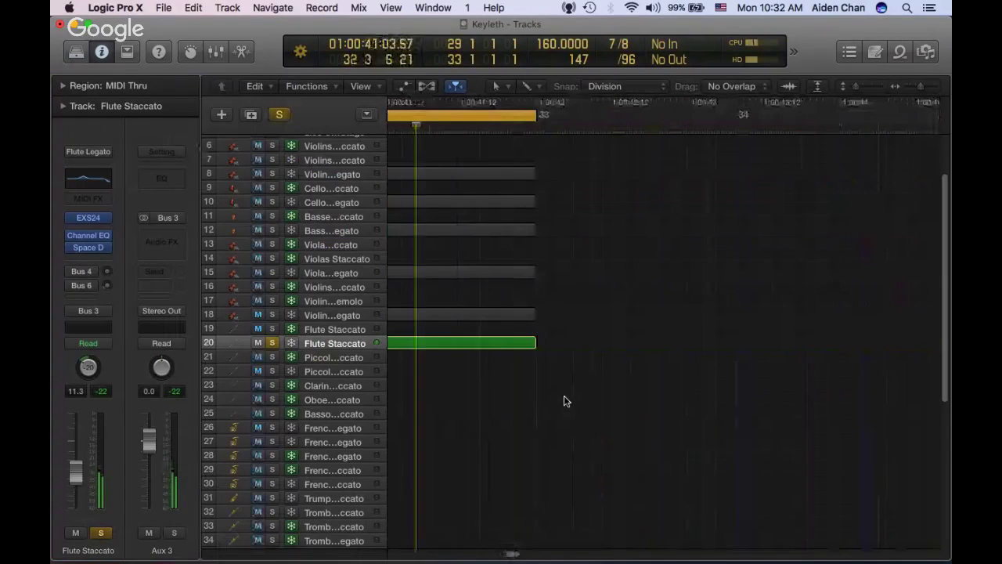
{"action": "key", "text": "space"}
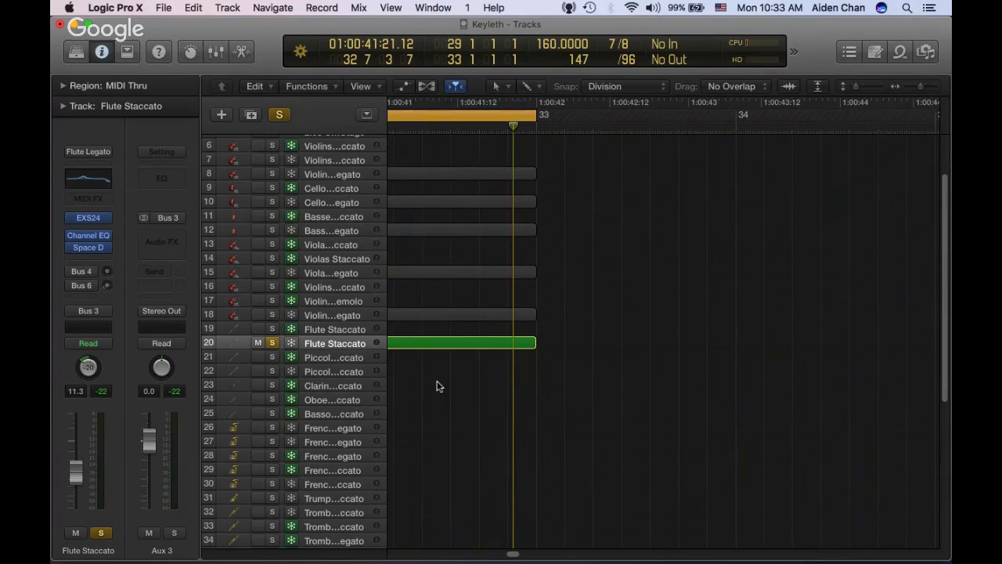
{"action": "mouse_move", "coordinate": [87, 251]}
{"action": "key", "text": "s"}
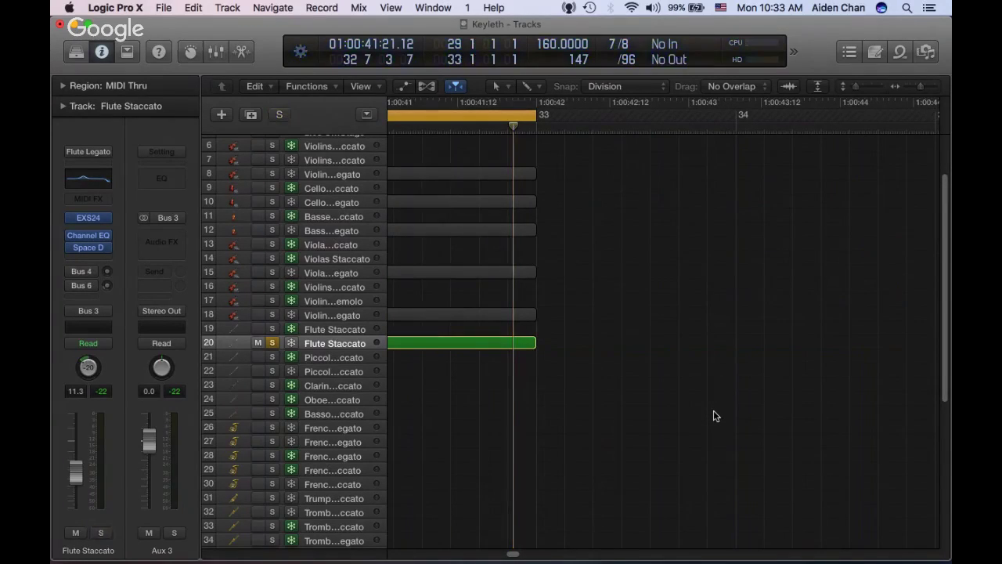
{"action": "key", "text": "space"}
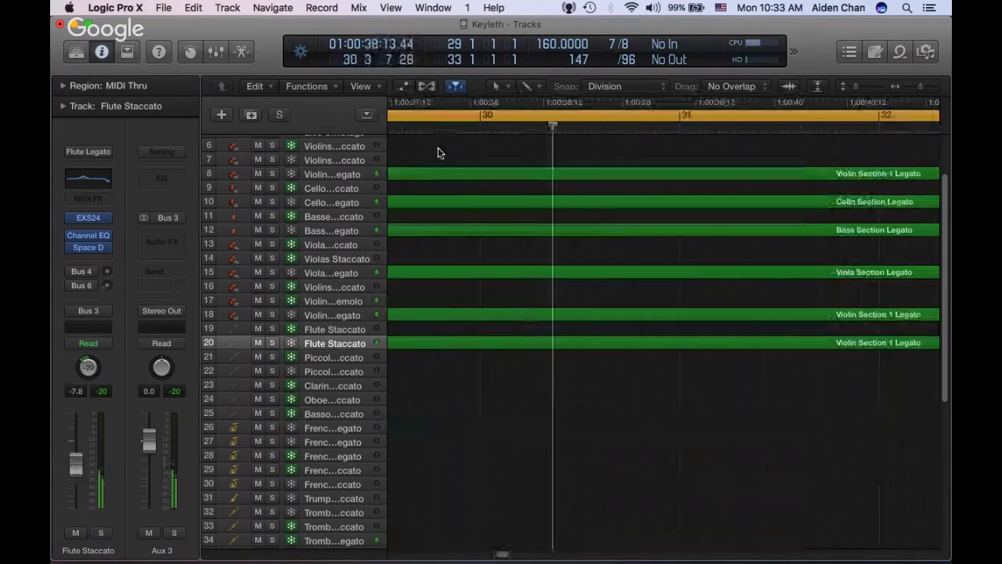
Open the five string legato regions together in the Piano Roll and shift all their notes slightly ahead of bar 29
{"action": "left_click_drag", "start_coordinate": [446, 148], "coordinate": [514, 321]}
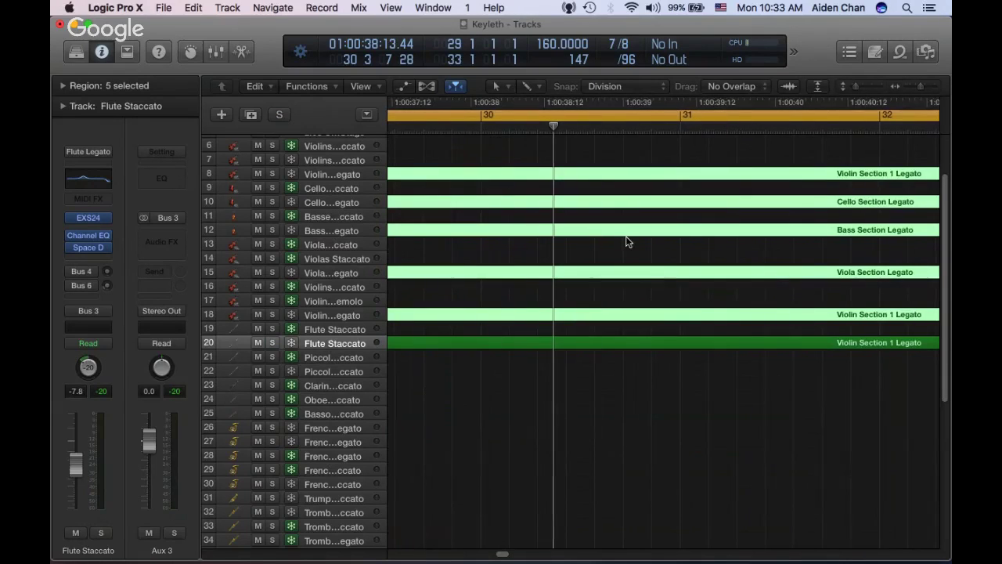
{"action": "scroll", "coordinate": [626, 236], "scroll_direction": "left", "scroll_amount": 5}
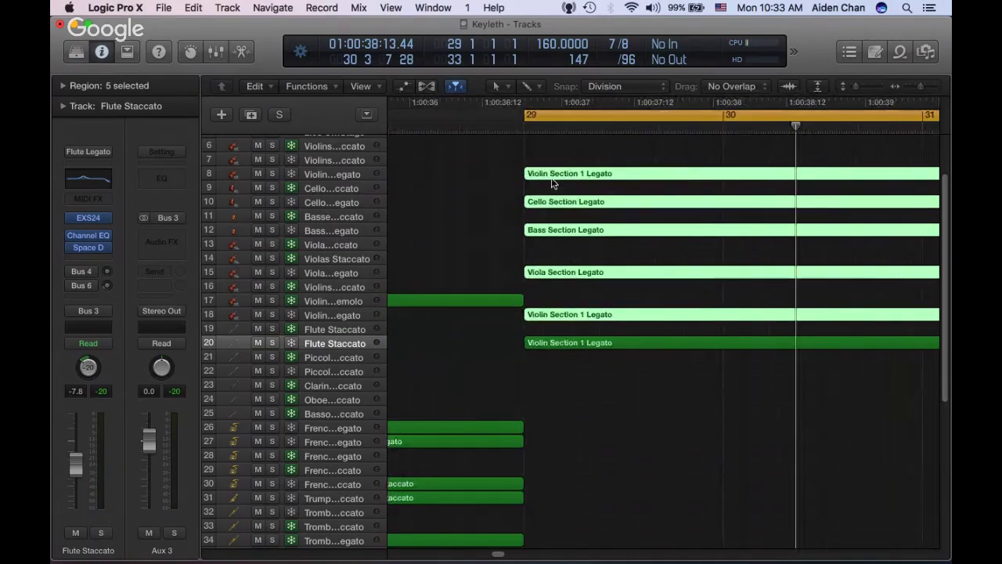
{"action": "double_click", "coordinate": [552, 183]}
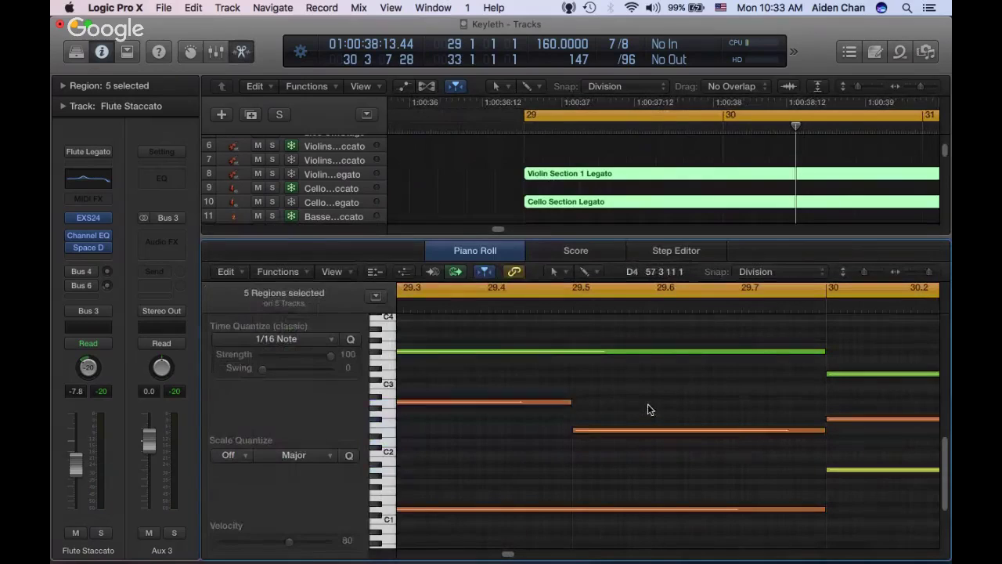
{"action": "scroll", "coordinate": [647, 403], "scroll_direction": "left", "scroll_amount": 8}
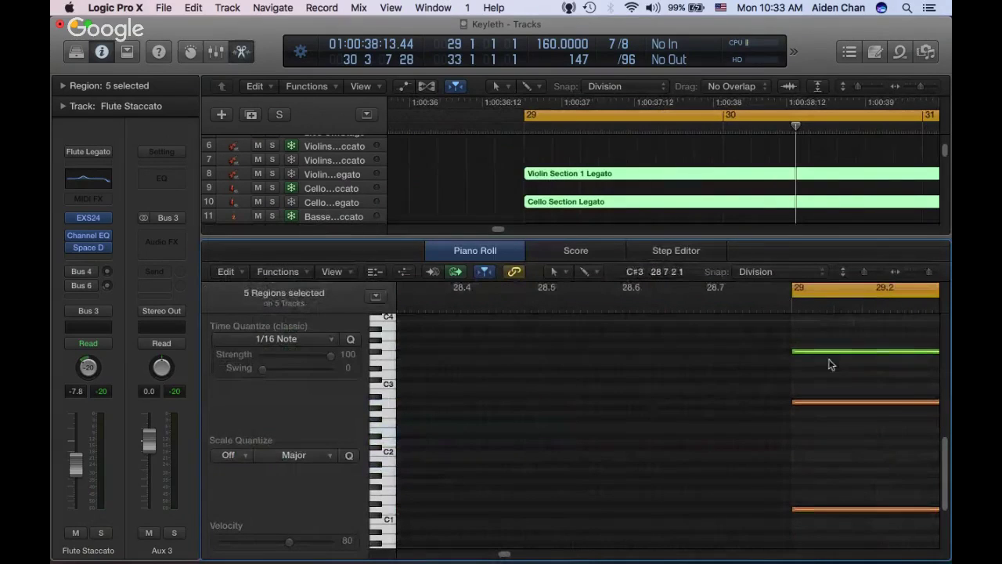
{"action": "left_click", "coordinate": [833, 352]}
{"action": "key", "text": "super+a"}
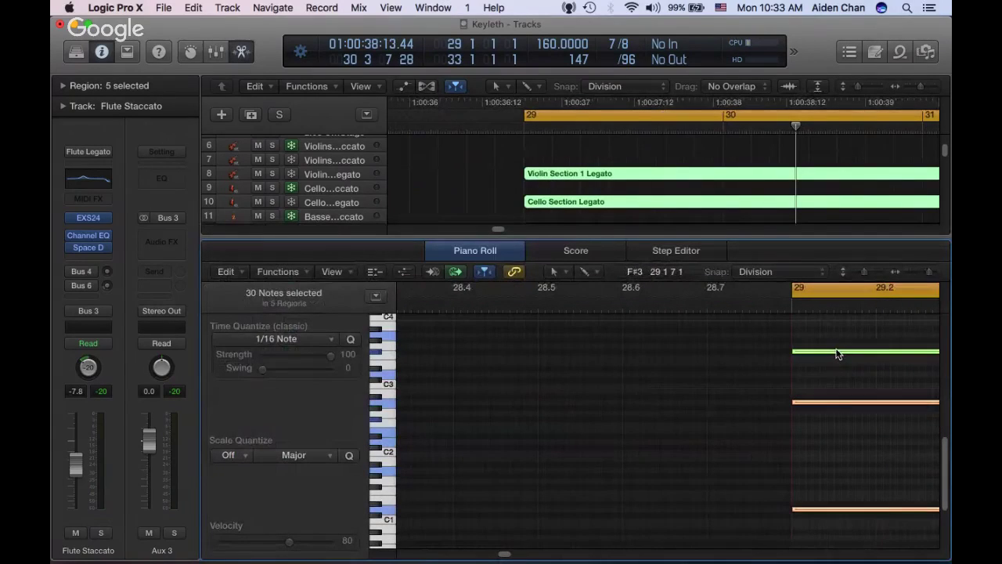
{"action": "left_click_drag", "start_coordinate": [835, 353], "coordinate": [821, 352]}
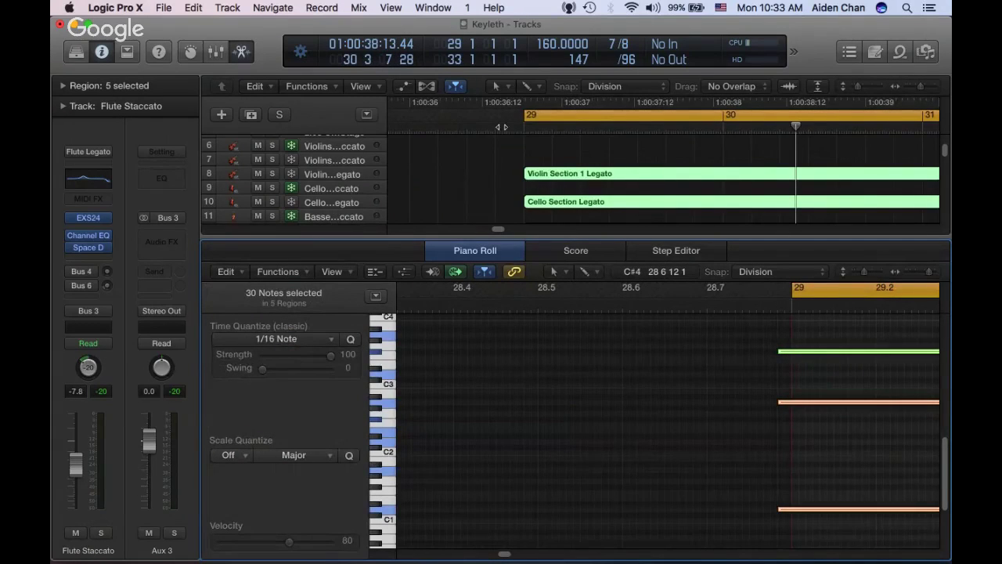
Extend the cycle range to start just before bar 29, at 28 7 7 1, and bring the flute track into view
{"action": "left_click_drag", "start_coordinate": [524, 126], "coordinate": [510, 129]}
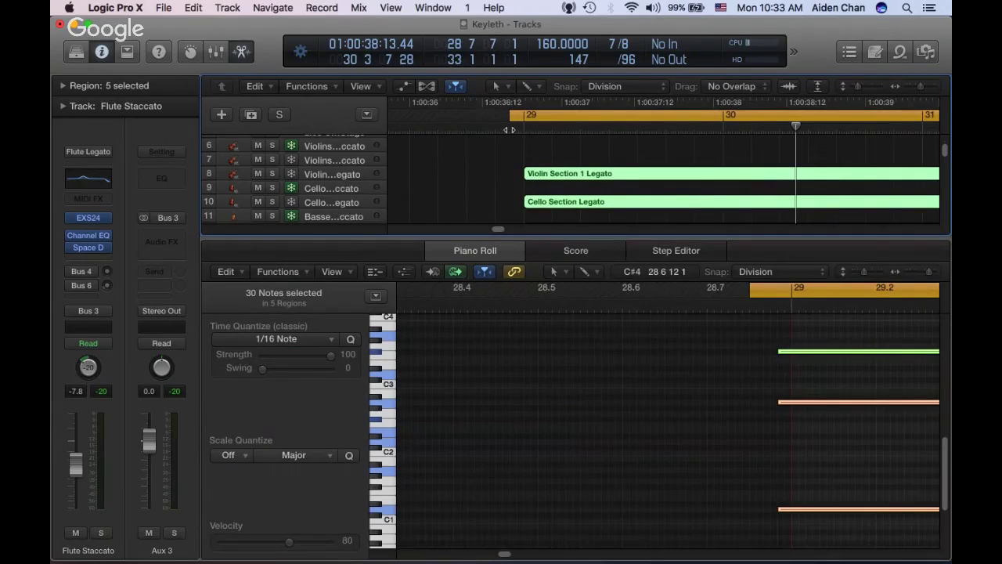
{"action": "scroll", "coordinate": [575, 168], "scroll_direction": "down", "scroll_amount": 6}
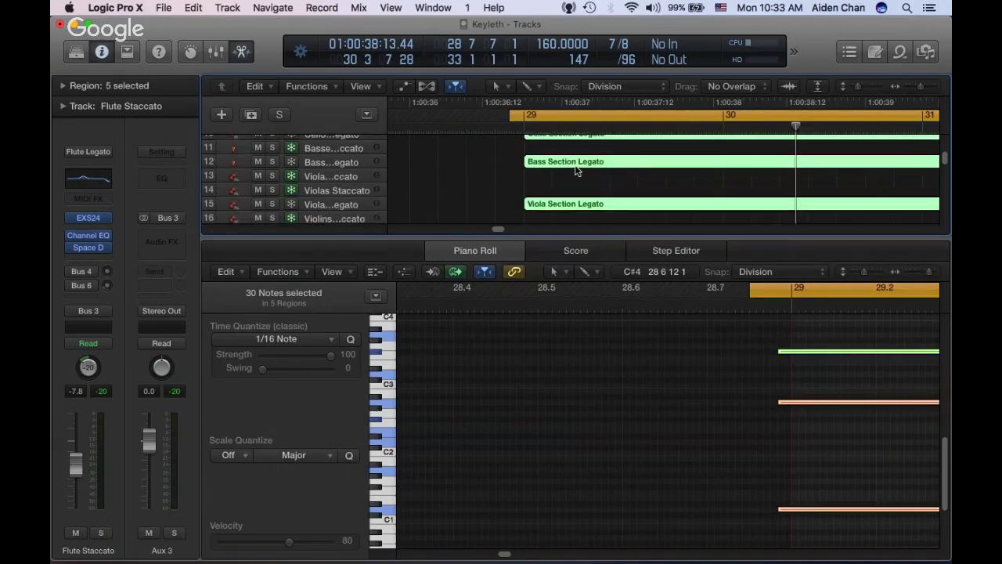
{"action": "scroll", "coordinate": [575, 170], "scroll_direction": "down", "scroll_amount": 4}
{"action": "scroll", "coordinate": [578, 173], "scroll_direction": "up", "scroll_amount": 1}
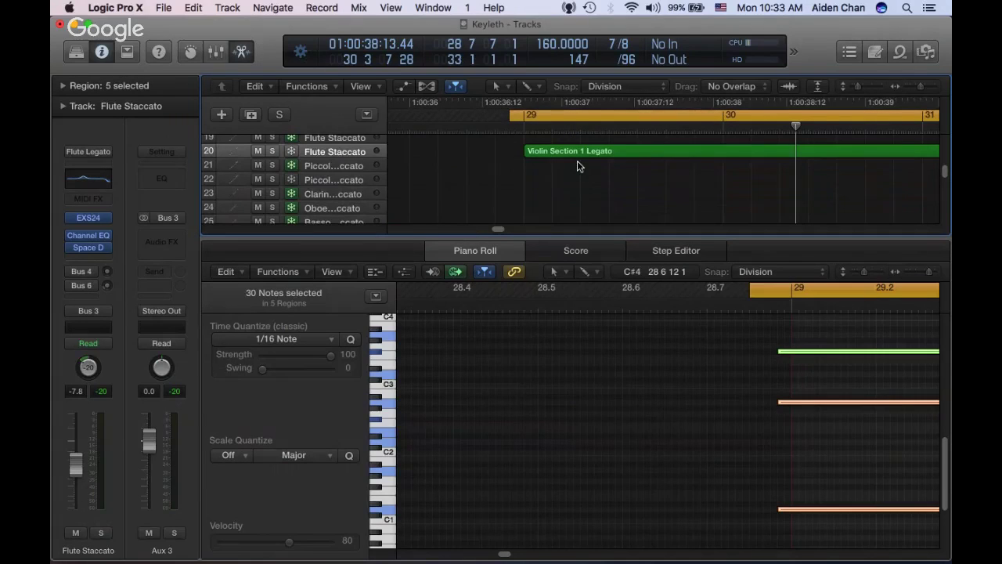
Nudge all the selected string notes slightly earlier during playback and close the Piano Roll
{"action": "key", "text": "space"}
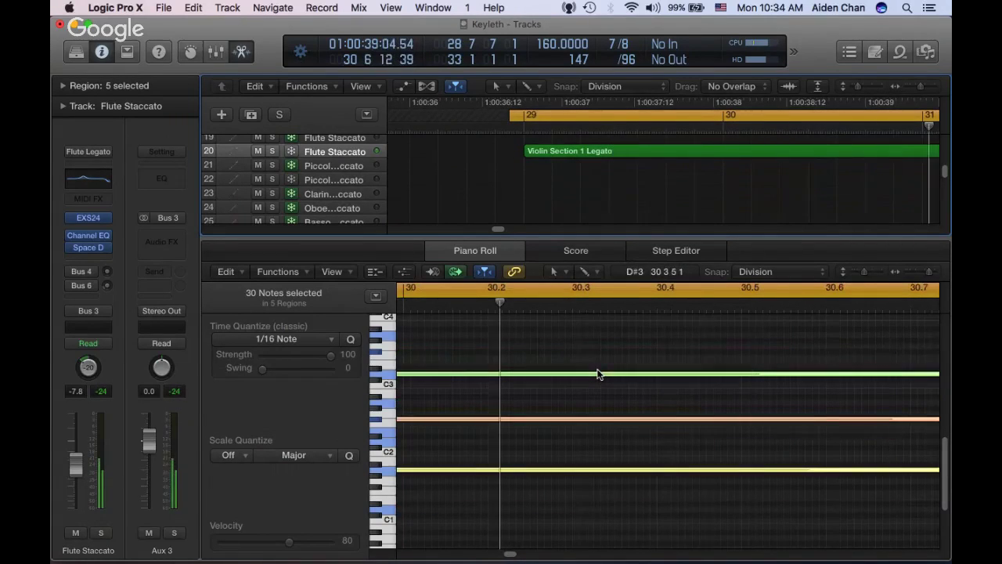
{"action": "left_click_drag", "start_coordinate": [577, 350], "coordinate": [570, 350]}
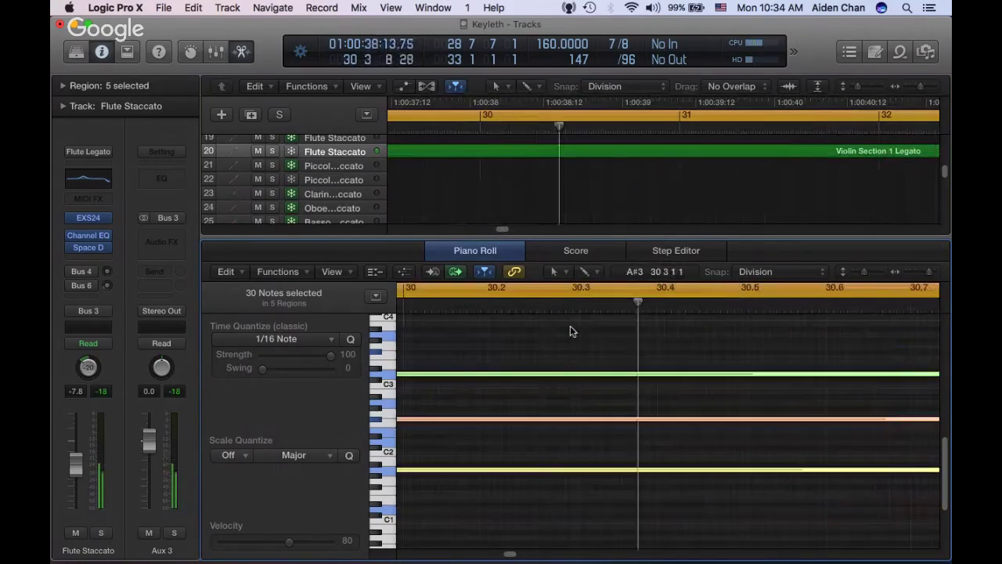
{"action": "left_click", "coordinate": [479, 251]}
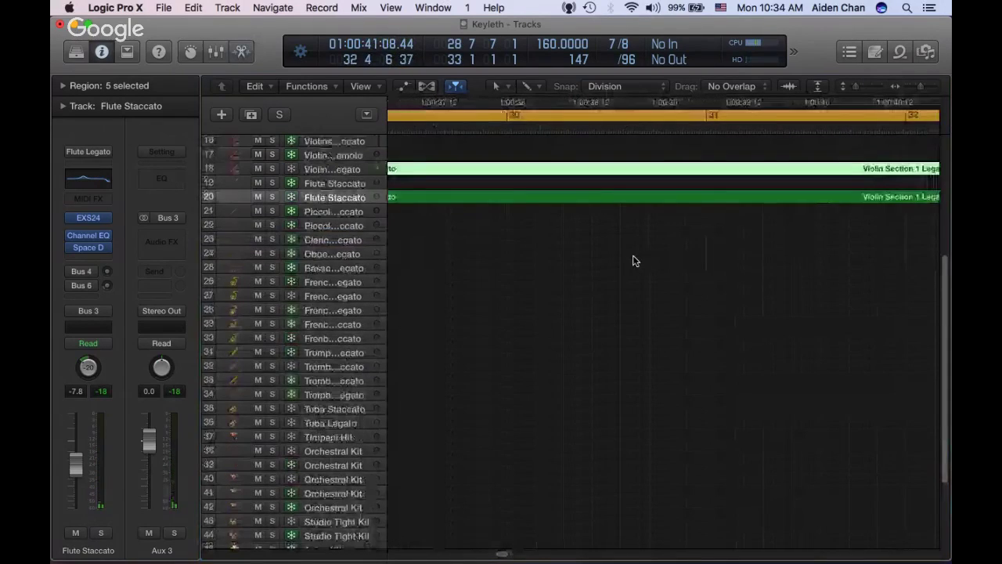
Play the transition from around bar 27 into the legato section at bar 29 with the cycle off
{"action": "left_click", "coordinate": [634, 260]}
{"action": "scroll", "coordinate": [634, 261], "scroll_direction": "up", "scroll_amount": 3}
{"action": "scroll", "coordinate": [593, 268], "scroll_direction": "left", "scroll_amount": 5}
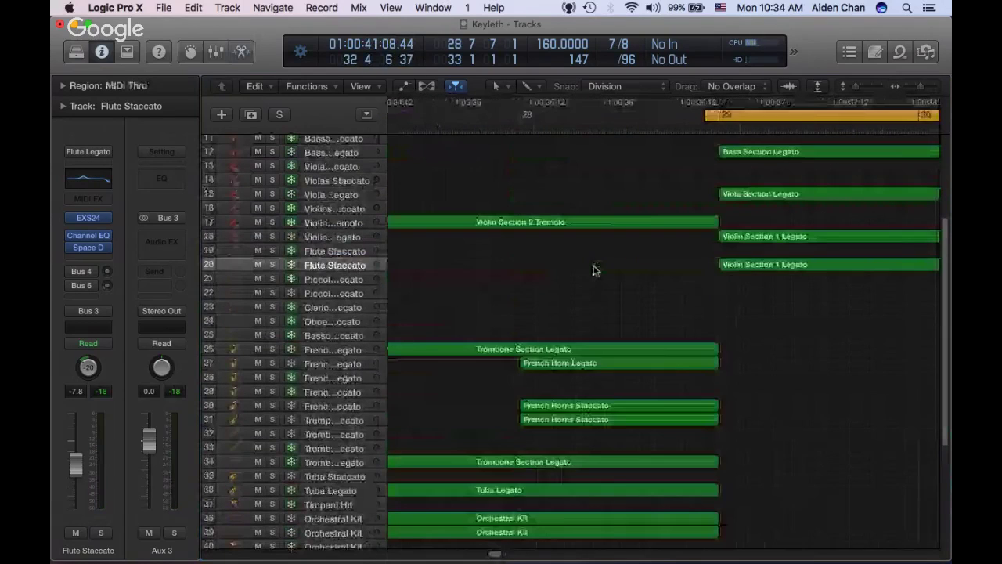
{"action": "left_click", "coordinate": [434, 130]}
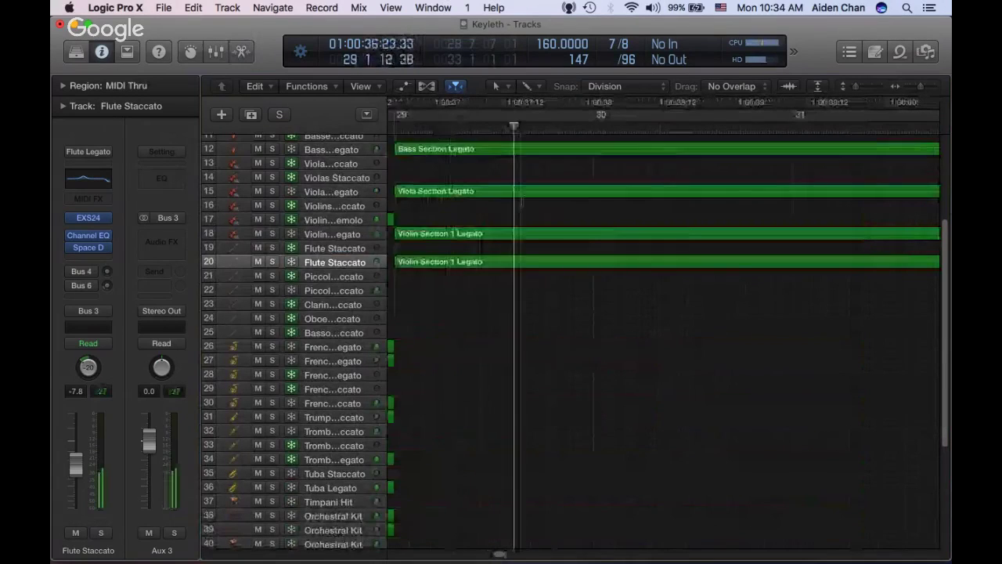
{"action": "left_click", "coordinate": [627, 236]}
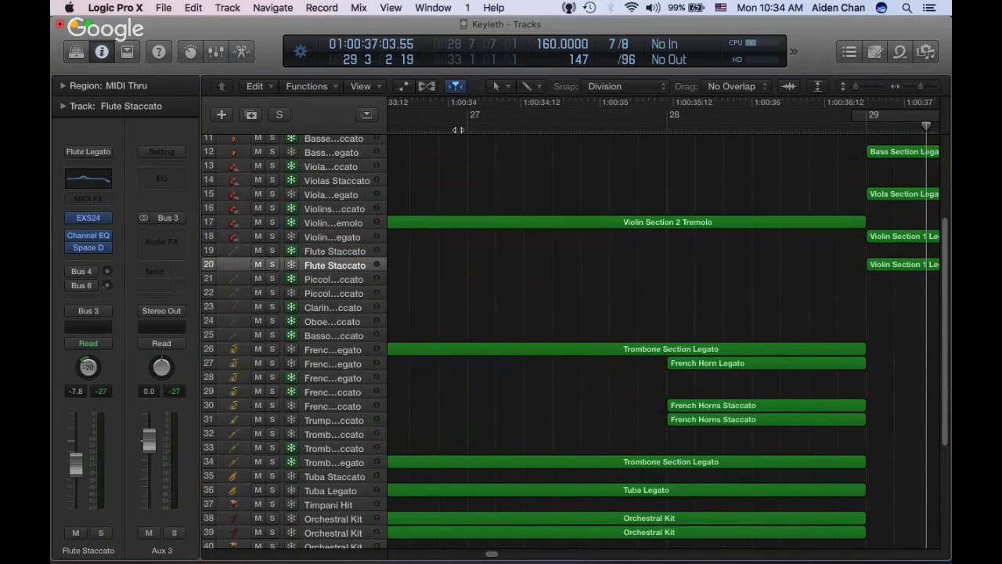
{"action": "key", "text": "space"}
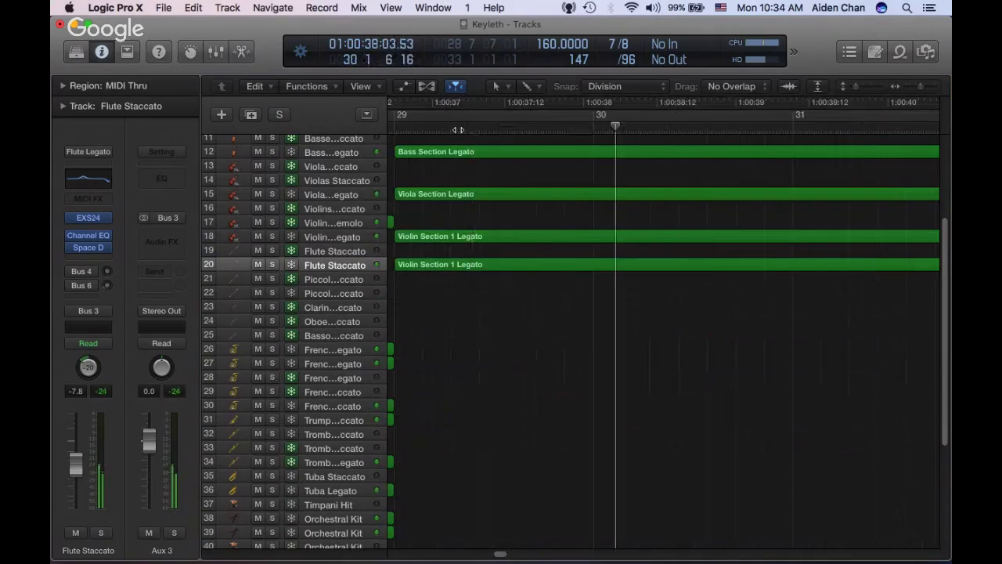
{"action": "left_click", "coordinate": [622, 237]}
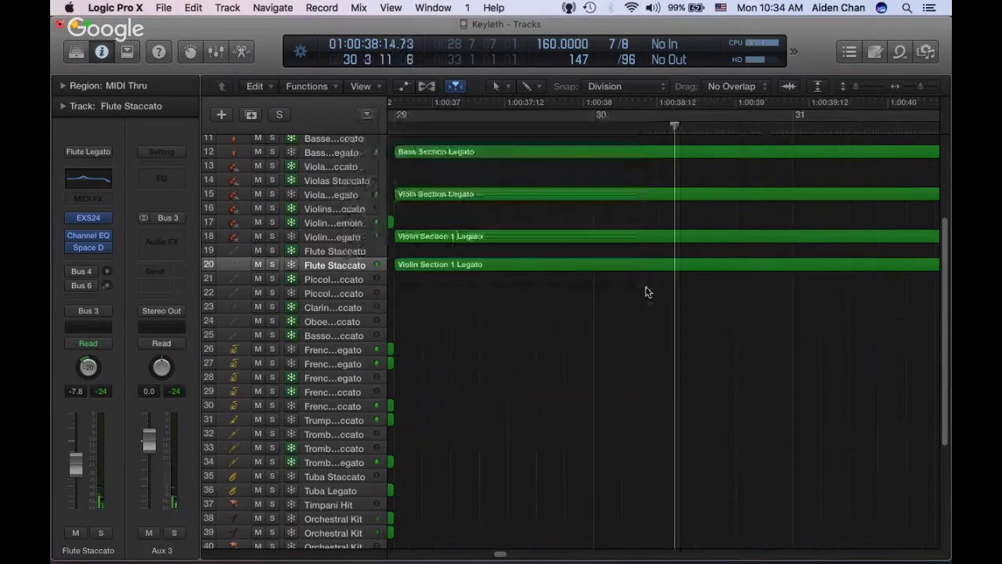
Stop playback, return the playhead to bar 29 and select the flute track's Violin Section 1 Legato region
{"action": "scroll", "coordinate": [647, 292], "scroll_direction": "left", "scroll_amount": 3}
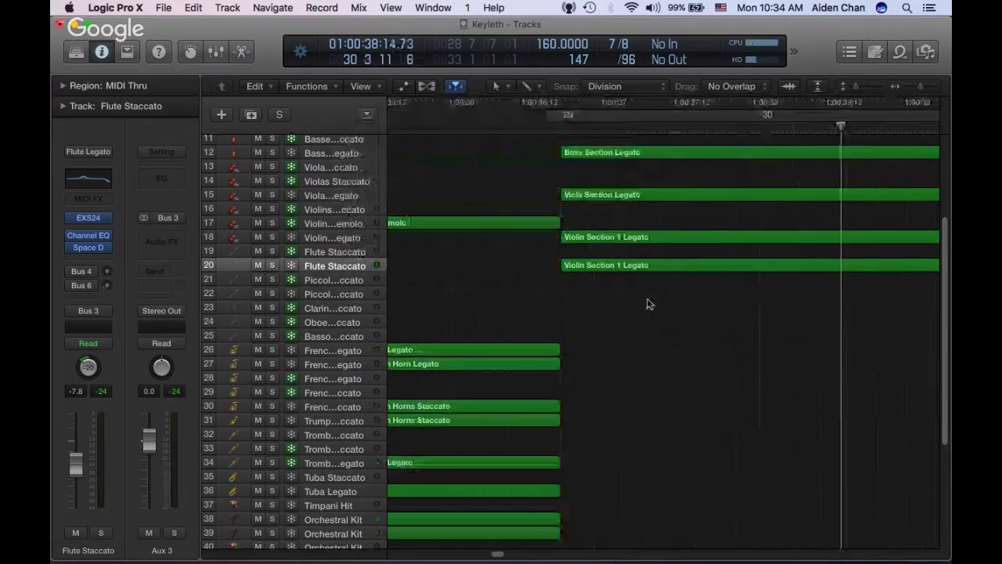
{"action": "scroll", "coordinate": [643, 302], "scroll_direction": "down", "scroll_amount": 3}
{"action": "left_click", "coordinate": [605, 183]}
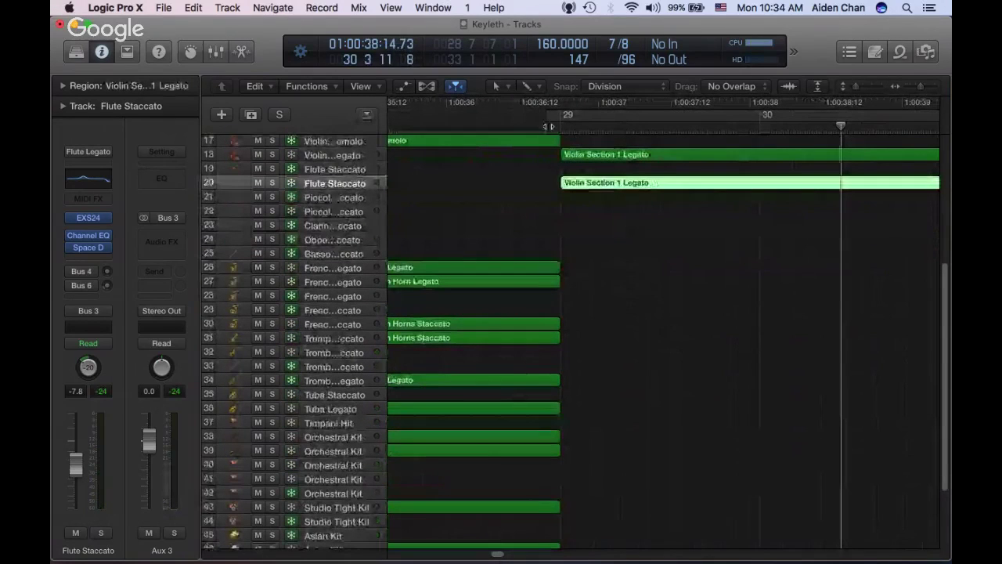
{"action": "key", "text": "space"}
{"action": "scroll", "coordinate": [626, 212], "scroll_direction": "up", "scroll_amount": 10}
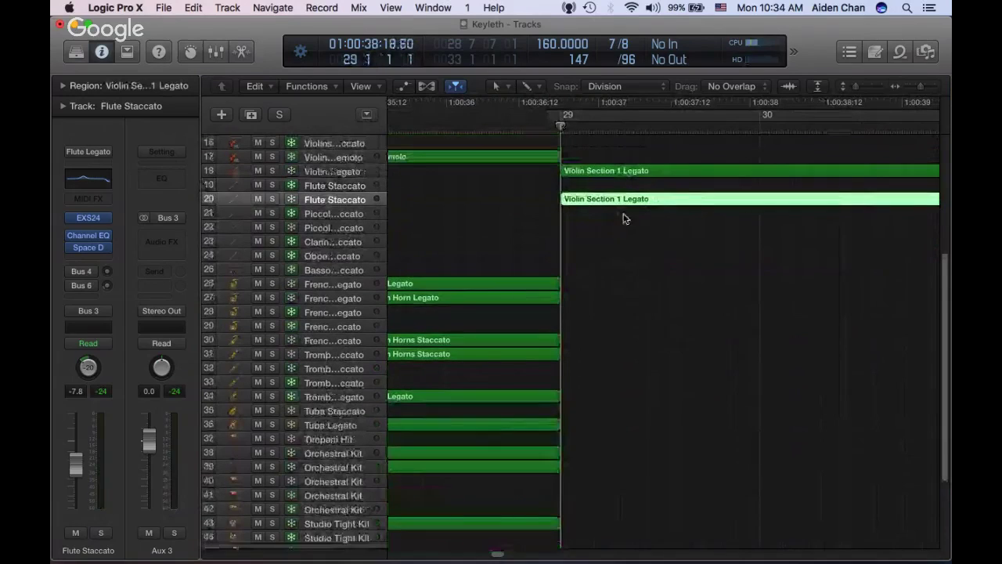
{"action": "left_click", "coordinate": [645, 192]}
{"action": "scroll", "coordinate": [645, 192], "scroll_direction": "down", "scroll_amount": 2}
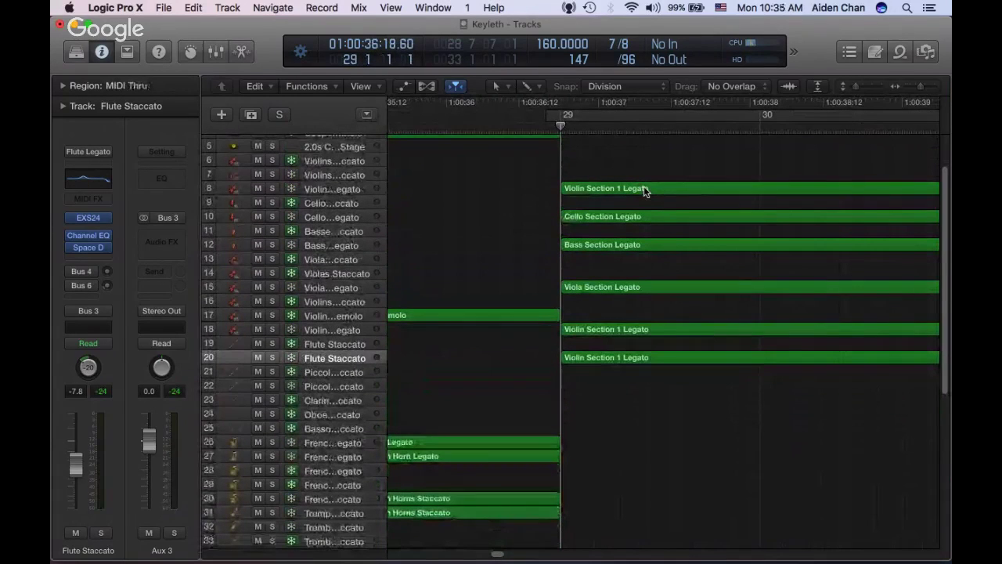
{"action": "scroll", "coordinate": [643, 190], "scroll_direction": "down", "scroll_amount": 1}
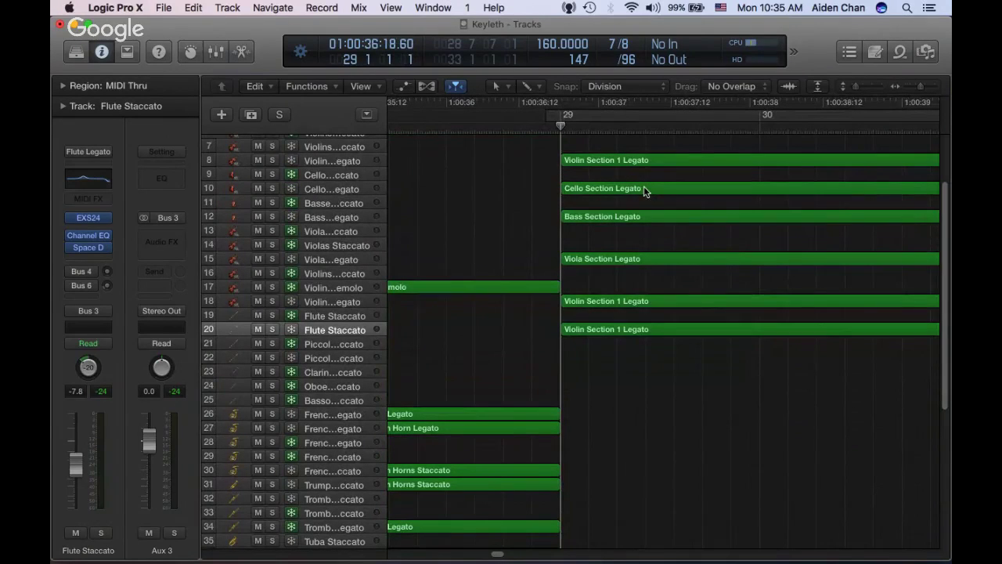
{"action": "left_click", "coordinate": [633, 327]}
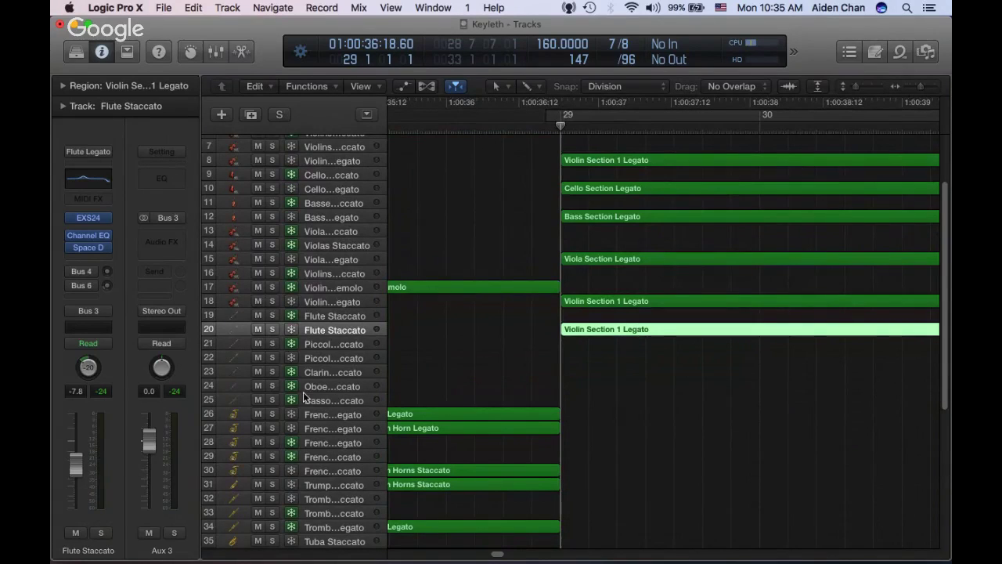
Add a new track below Oboe Solo Staccato with the same channel settings and save the project
{"action": "left_click", "coordinate": [330, 389]}
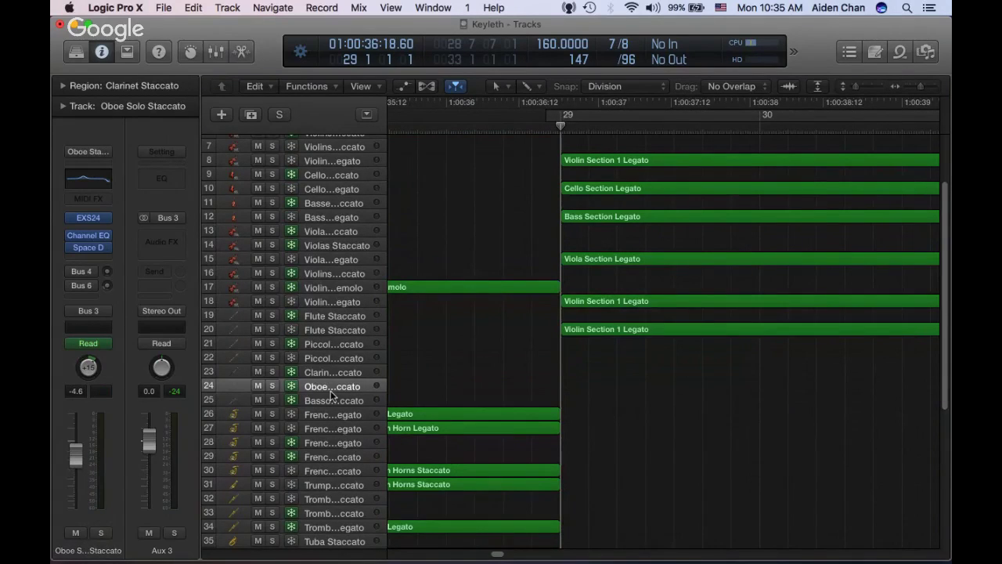
{"action": "key", "text": "super+d"}
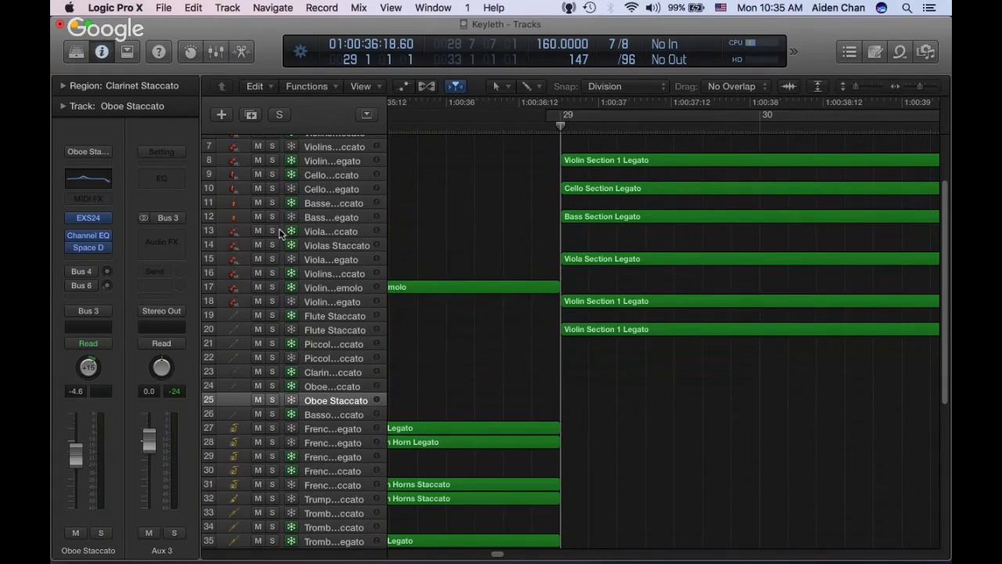
{"action": "key", "text": "super+s"}
Start playback to render the tracks set to freeze, and switch to Safari to read the YouTube live chat
{"action": "key", "text": "space"}
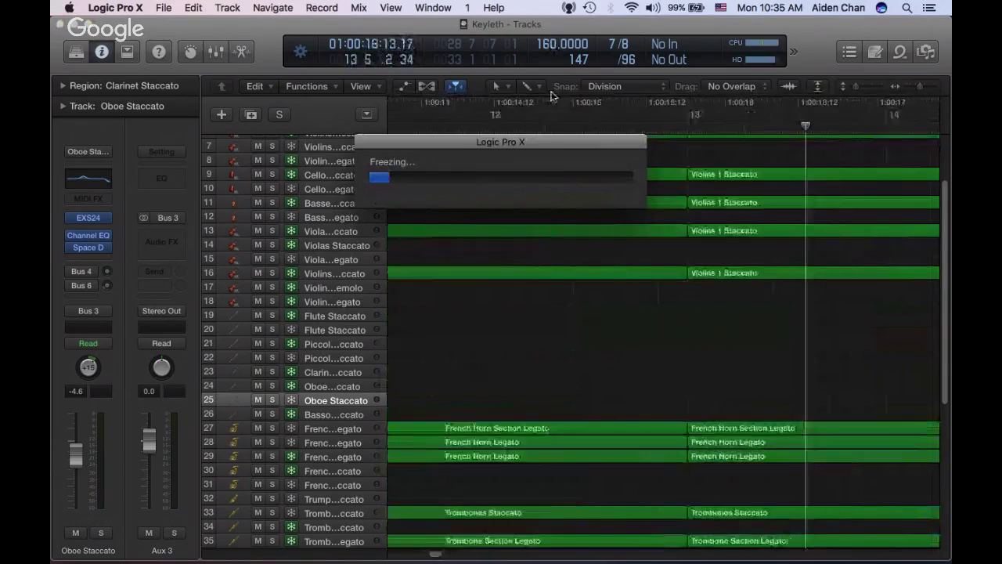
{"action": "key", "text": "super+Tab"}
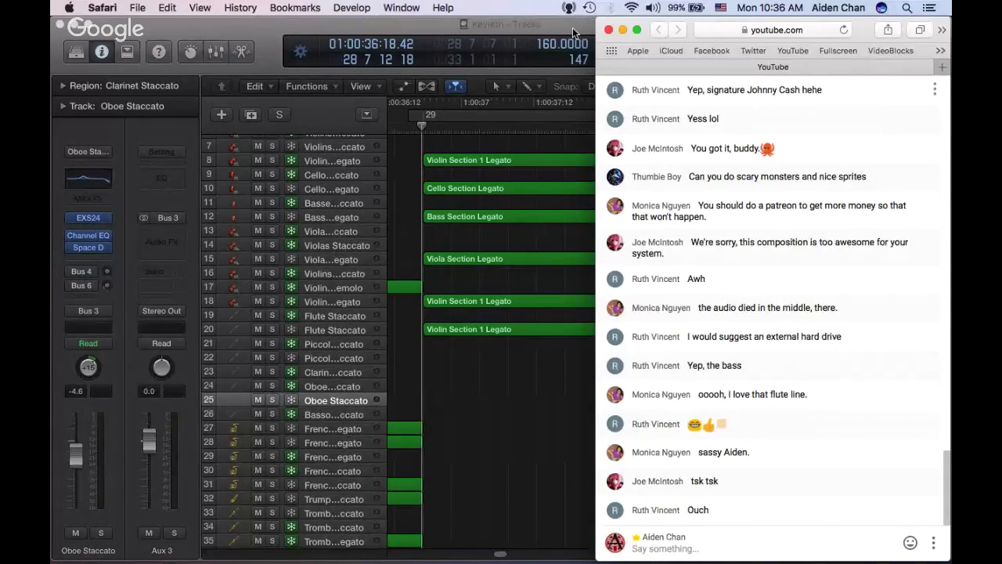
Return to Logic Pro and copy the flute track's Violin Section 1 Legato region to the empty Oboe Staccato track at bar 29
{"action": "left_click", "coordinate": [572, 29]}
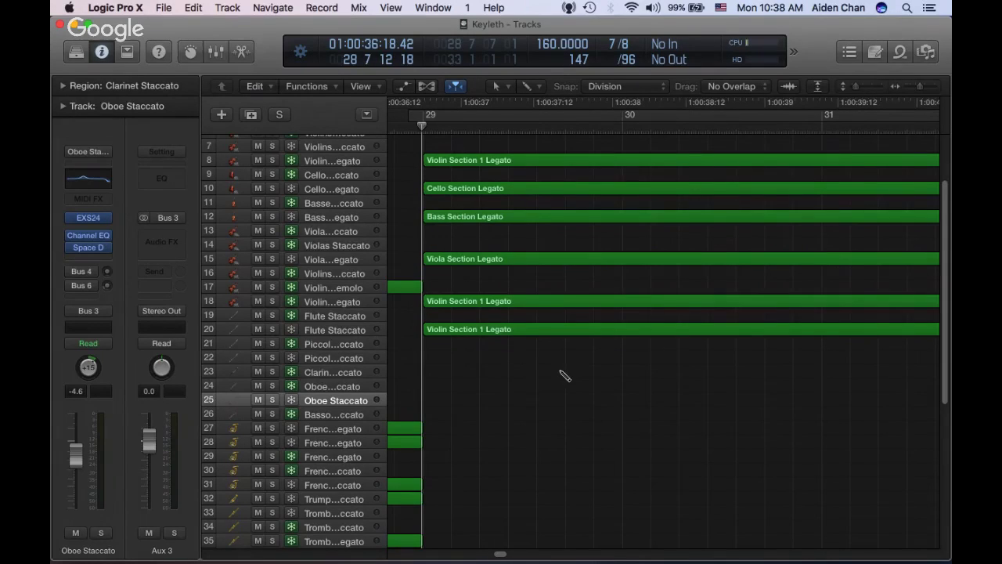
{"action": "left_click", "coordinate": [473, 334]}
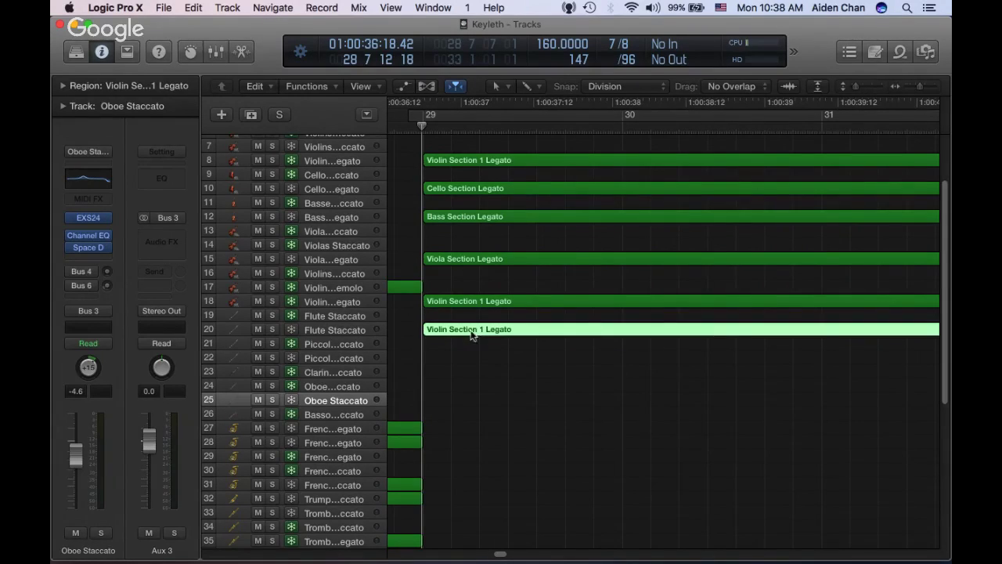
{"action": "left_click", "coordinate": [415, 132]}
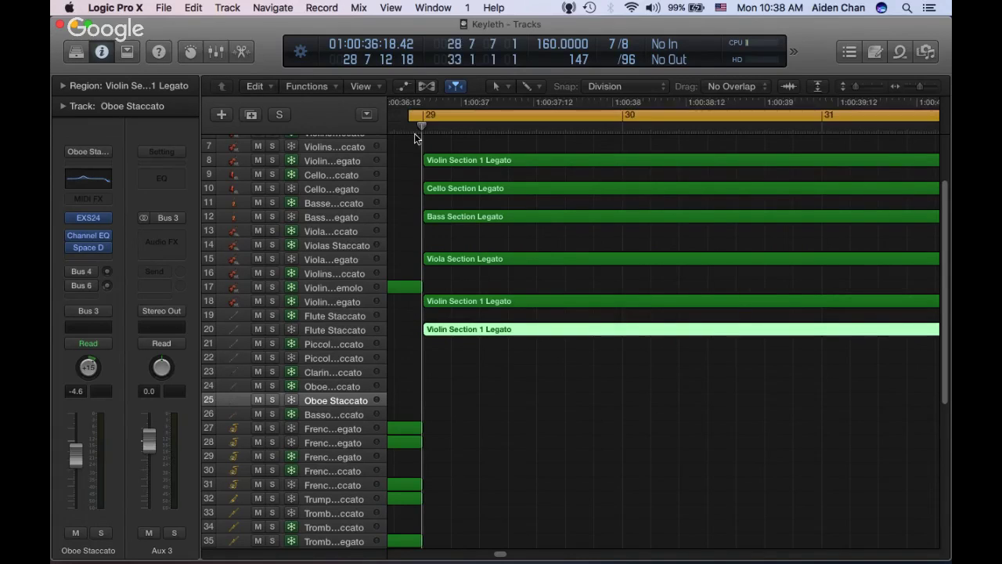
{"action": "left_click", "coordinate": [415, 133]}
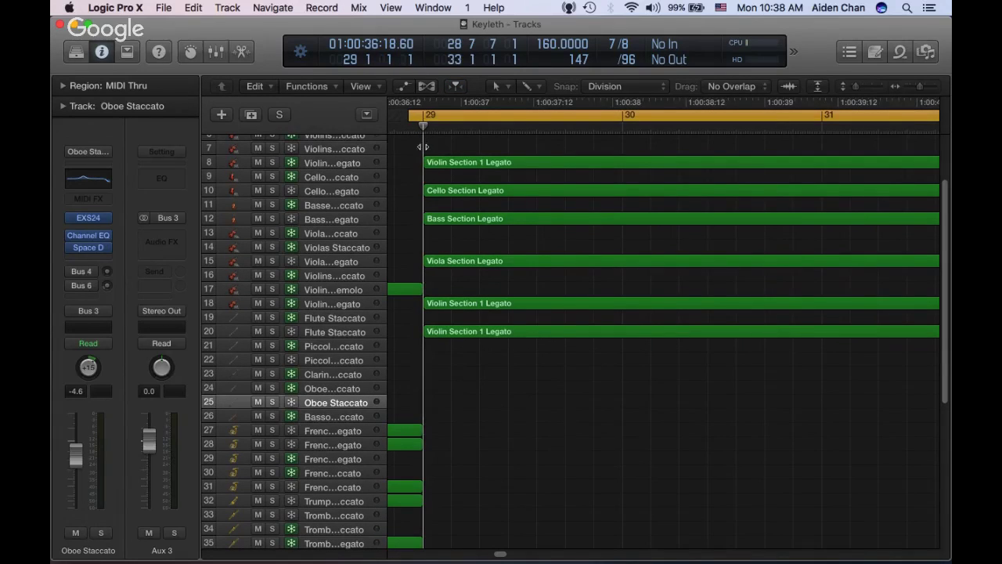
{"action": "key", "text": "super+v"}
{"action": "left_click", "coordinate": [495, 430]}
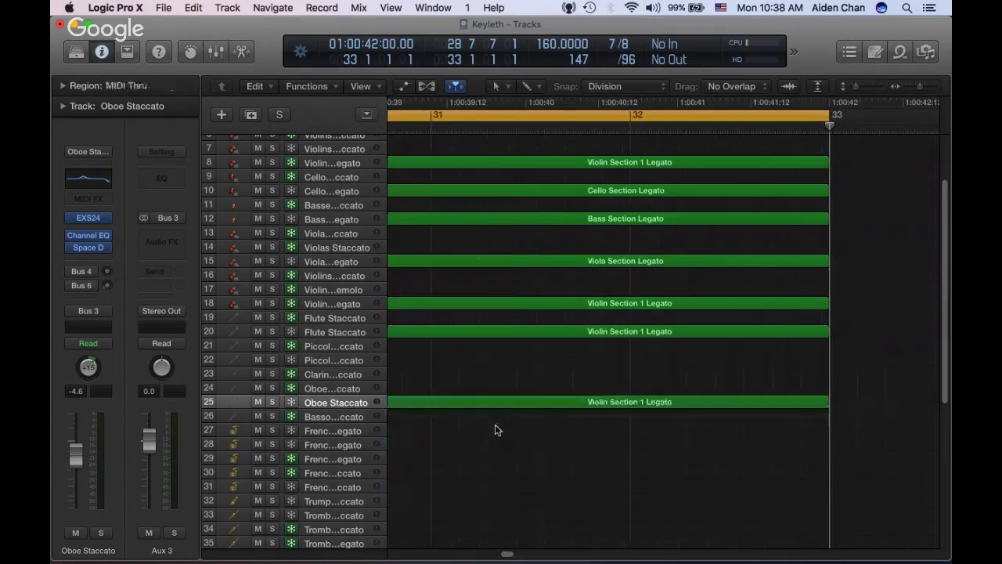
Open the oboe track's pasted region in the Piano Roll and select all its notes
{"action": "left_click", "coordinate": [502, 404]}
{"action": "double_click", "coordinate": [502, 404]}
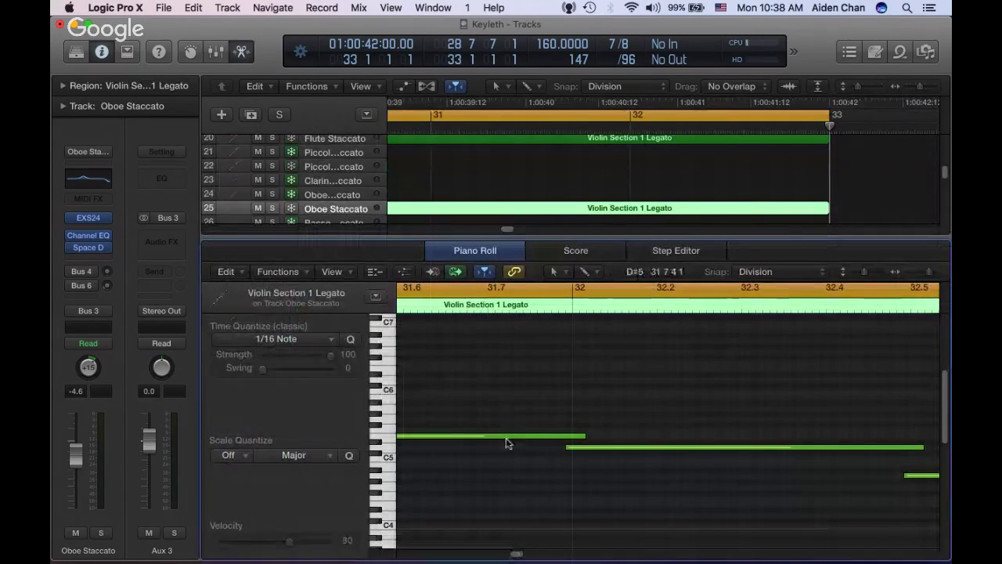
{"action": "left_click", "coordinate": [505, 437]}
{"action": "key", "text": "super+a"}
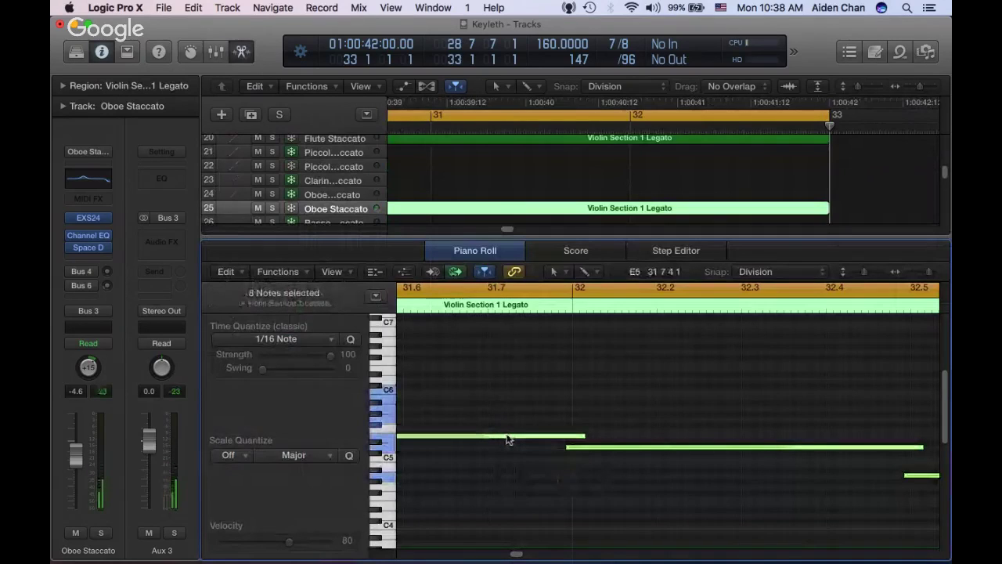
Change the patch of the oboe track holding the pasted region to Oboe Legato from the Woodwinds library
{"action": "left_click", "coordinate": [71, 58]}
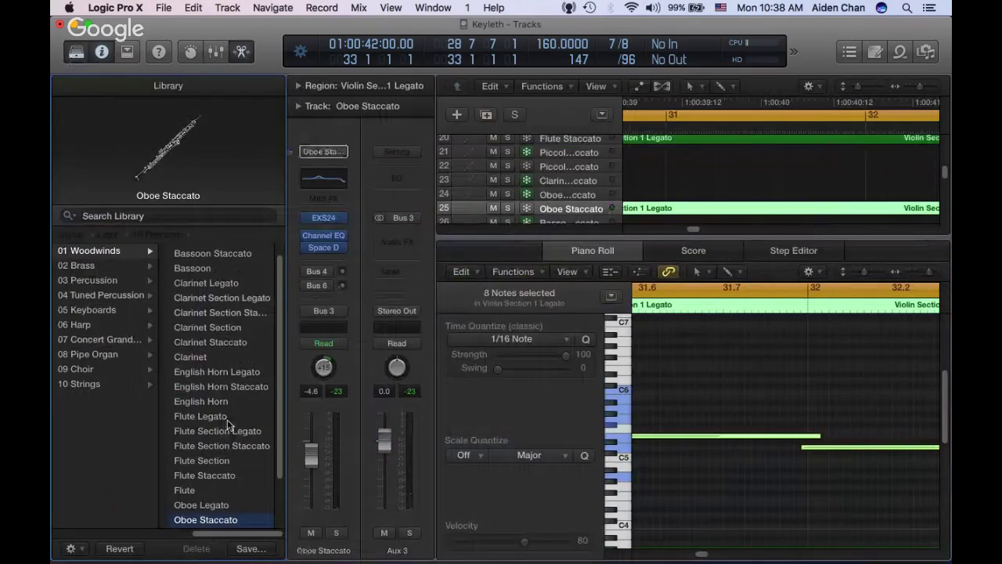
{"action": "scroll", "coordinate": [227, 424], "scroll_direction": "down", "scroll_amount": 3}
{"action": "key", "text": "super+Tab"}
{"action": "left_click", "coordinate": [205, 446]}
{"action": "left_click", "coordinate": [78, 52]}
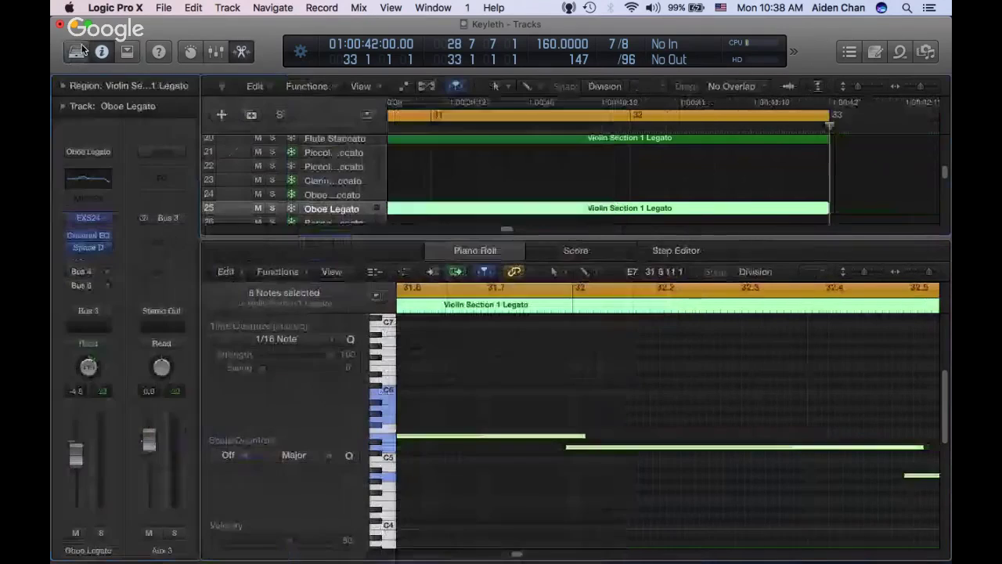
Solo the Oboe Legato track, play it and transpose all notes of its region down one octave
{"action": "key", "text": "s"}
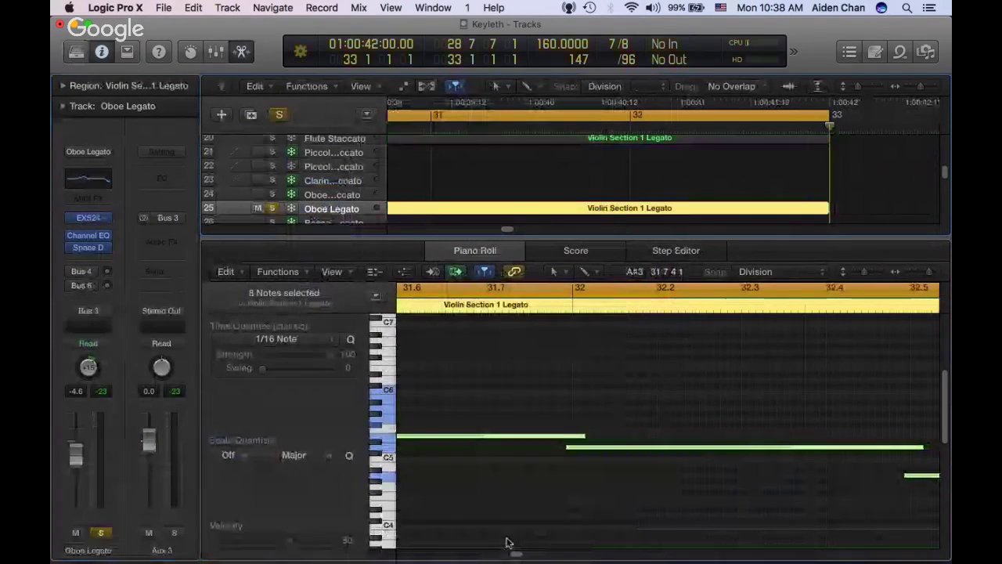
{"action": "key", "text": "space"}
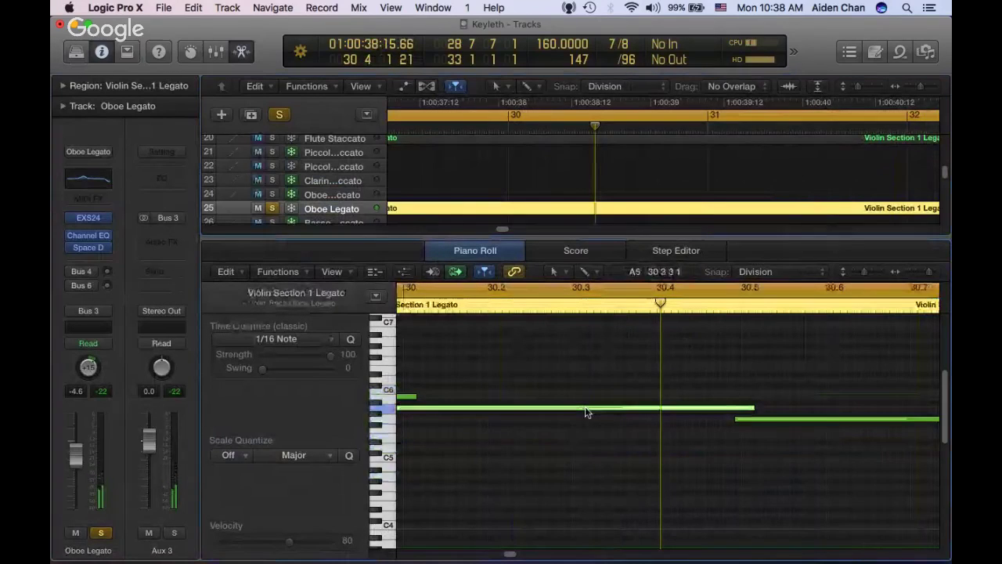
{"action": "key", "text": "super+a"}
{"action": "left_click_drag", "start_coordinate": [582, 430], "coordinate": [576, 477]}
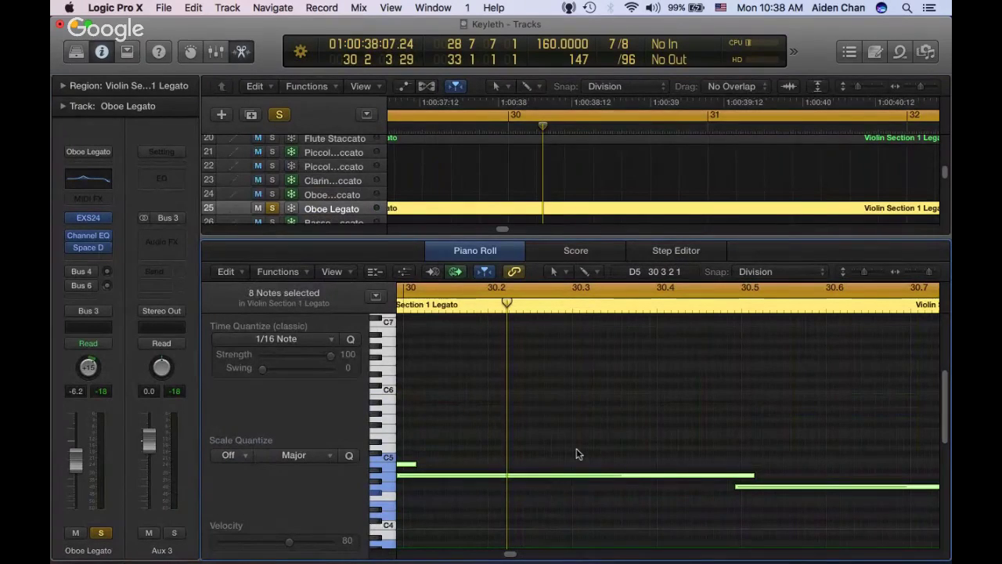
Lengthen the Oboe Legato sampler's ENV 2 release to about 158 ms and increase its ENV 2 attack
{"action": "left_click", "coordinate": [89, 218]}
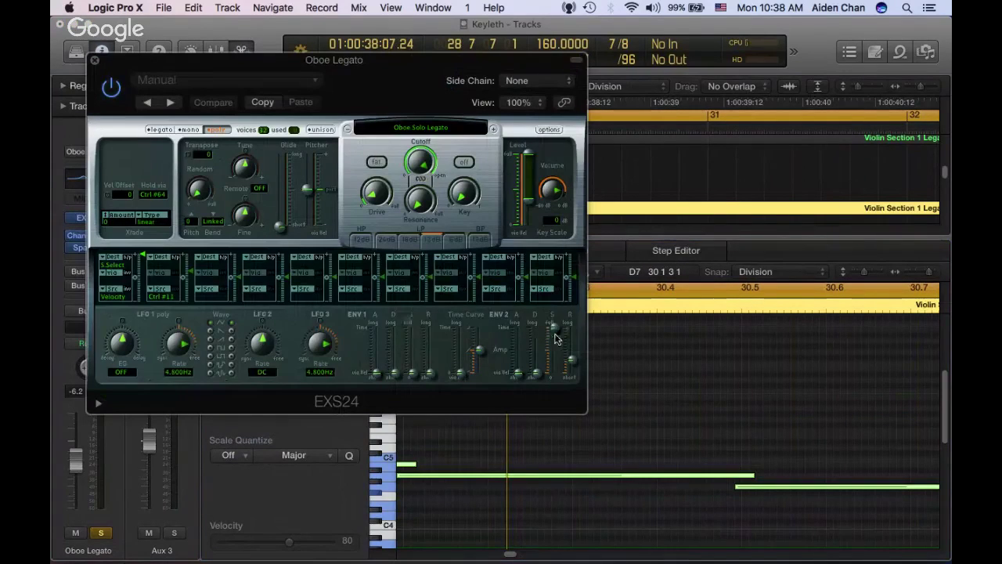
{"action": "left_click_drag", "start_coordinate": [571, 361], "coordinate": [572, 356]}
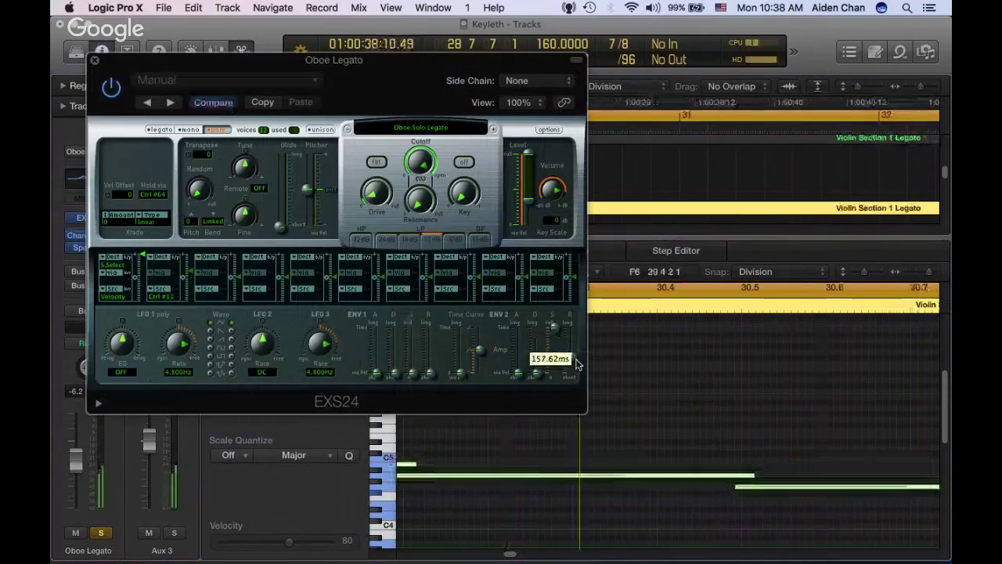
{"action": "left_click_drag", "start_coordinate": [522, 375], "coordinate": [521, 368]}
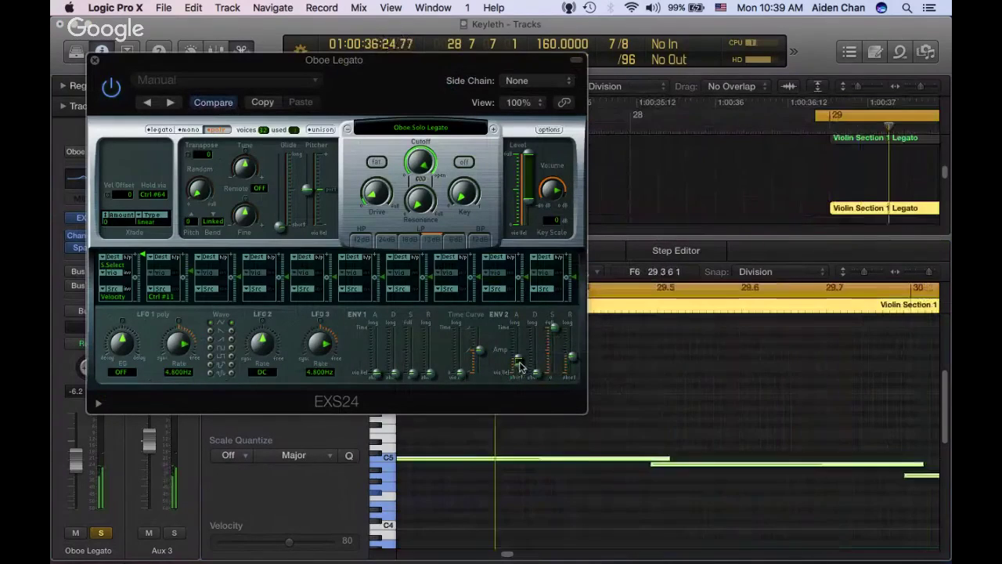
{"action": "left_click", "coordinate": [94, 61]}
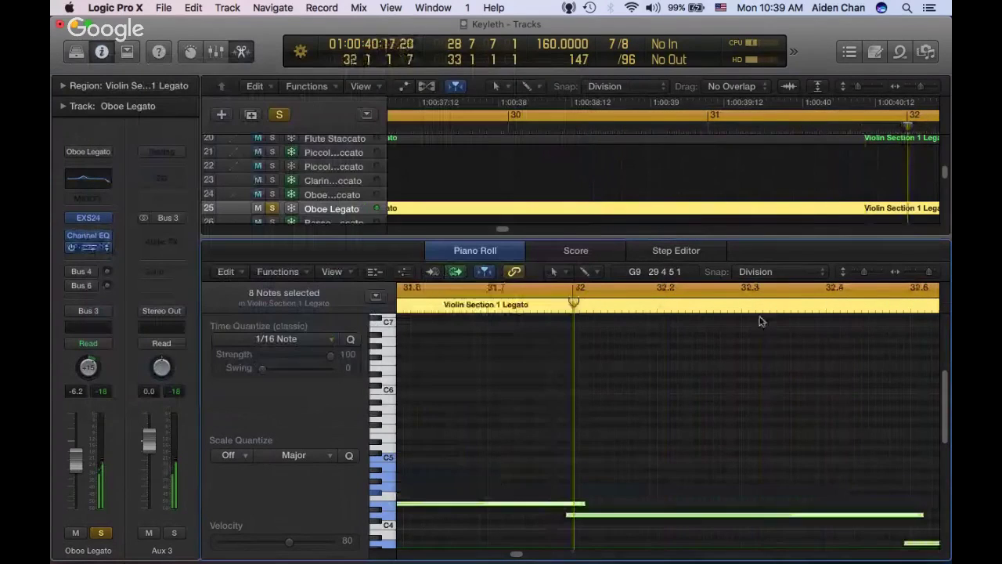
Lower the reverb output level in the Oboe Legato track's Space Designer and unsolo the track
{"action": "key", "text": "v"}
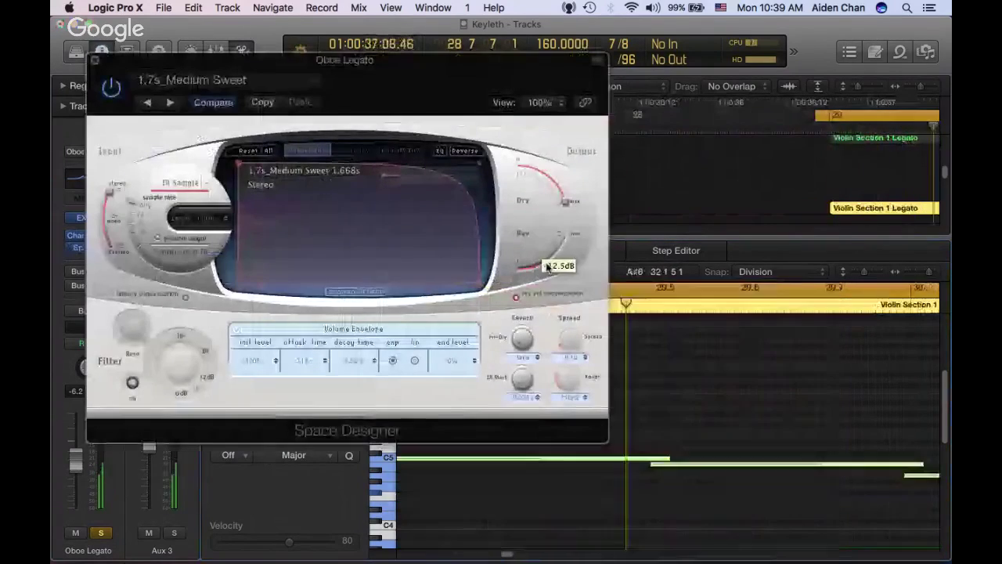
{"action": "left_click_drag", "start_coordinate": [548, 261], "coordinate": [546, 265]}
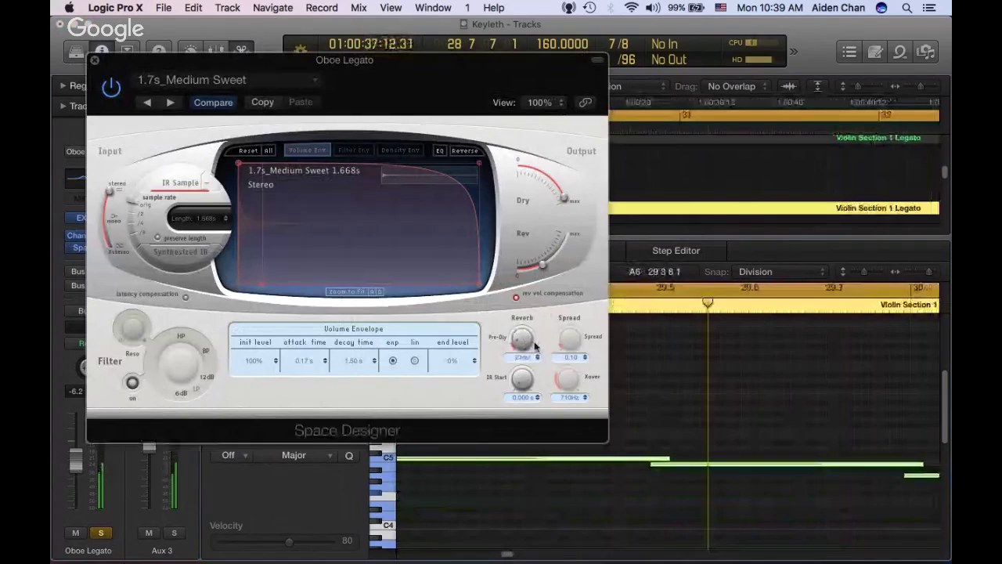
{"action": "left_click", "coordinate": [95, 60]}
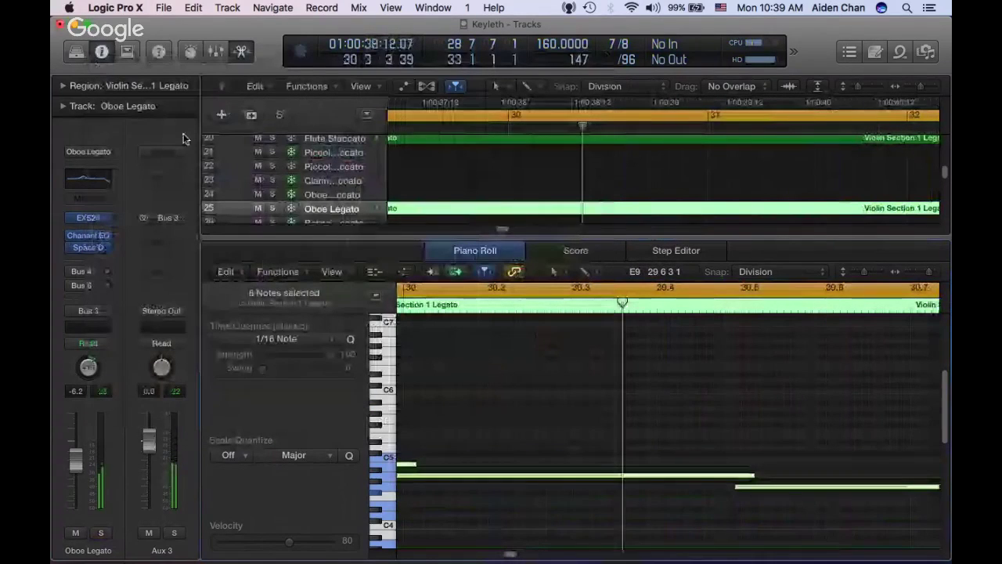
Add a new track below Clarinet Staccato with the same channel settings and close the Piano Roll
{"action": "left_click", "coordinate": [335, 138]}
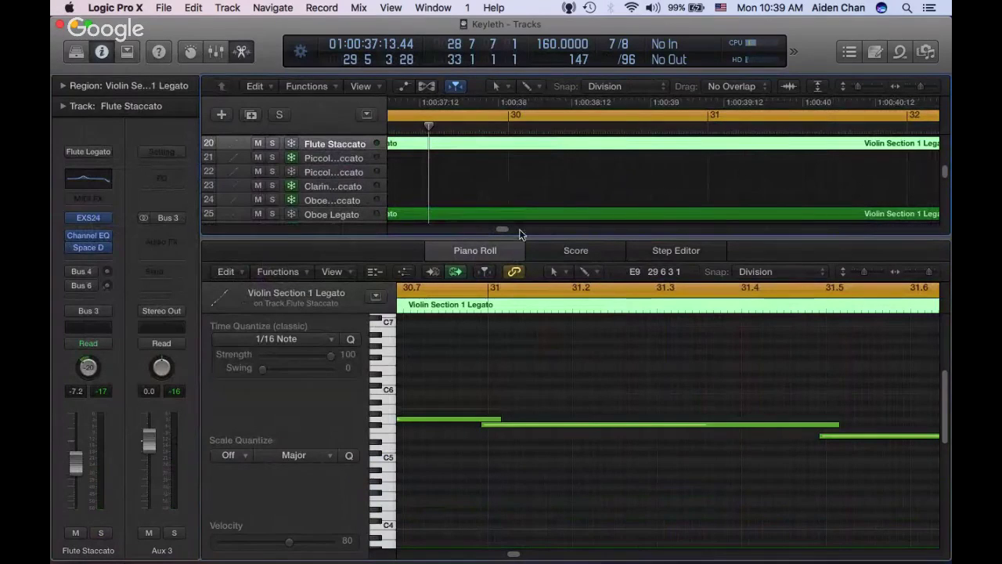
{"action": "left_click", "coordinate": [349, 186]}
{"action": "key", "text": "super+d"}
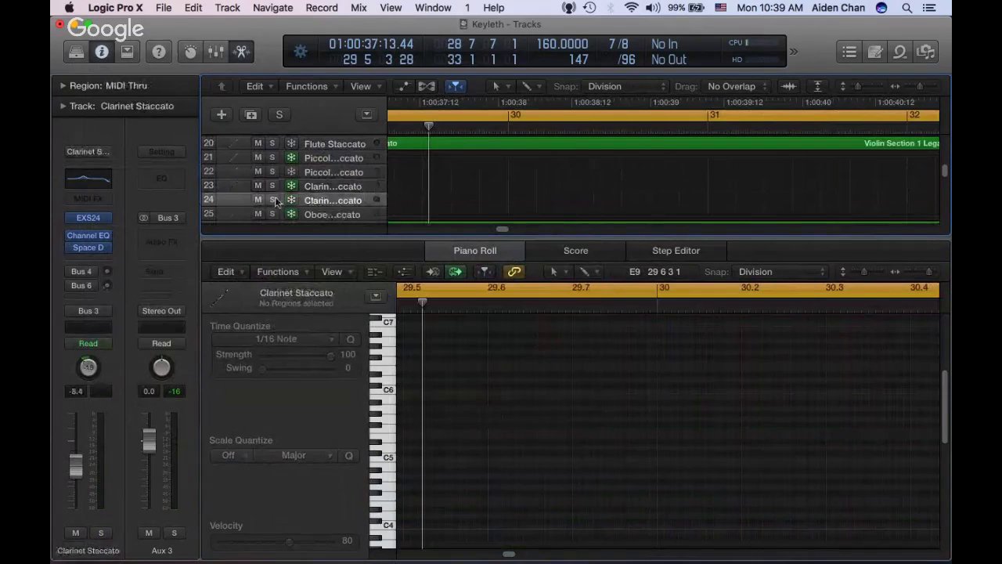
{"action": "left_click", "coordinate": [472, 252]}
{"action": "left_click", "coordinate": [472, 252]}
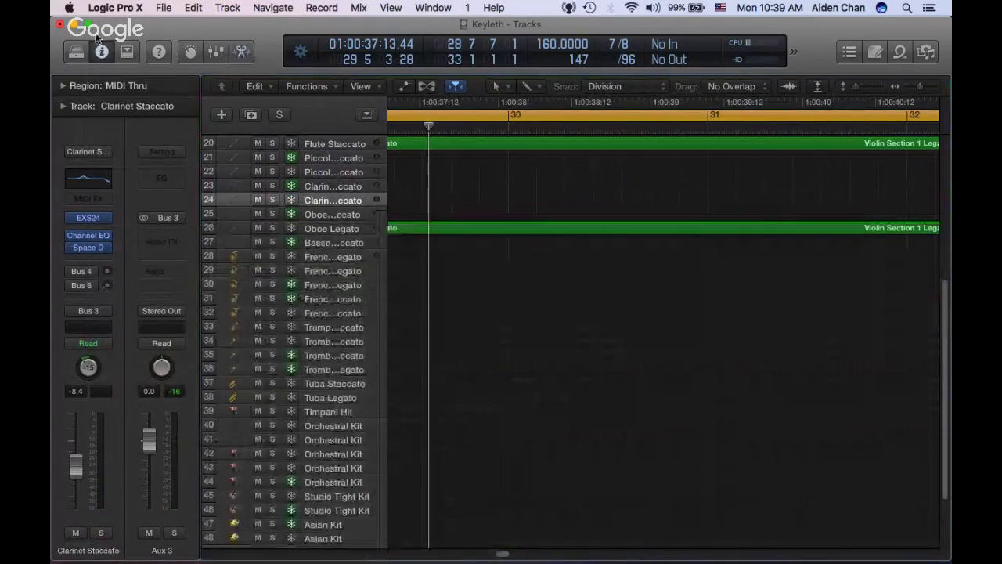
Change the new clarinet track's patch to Clarinet Legato from the Woodwinds library
{"action": "left_click", "coordinate": [83, 56]}
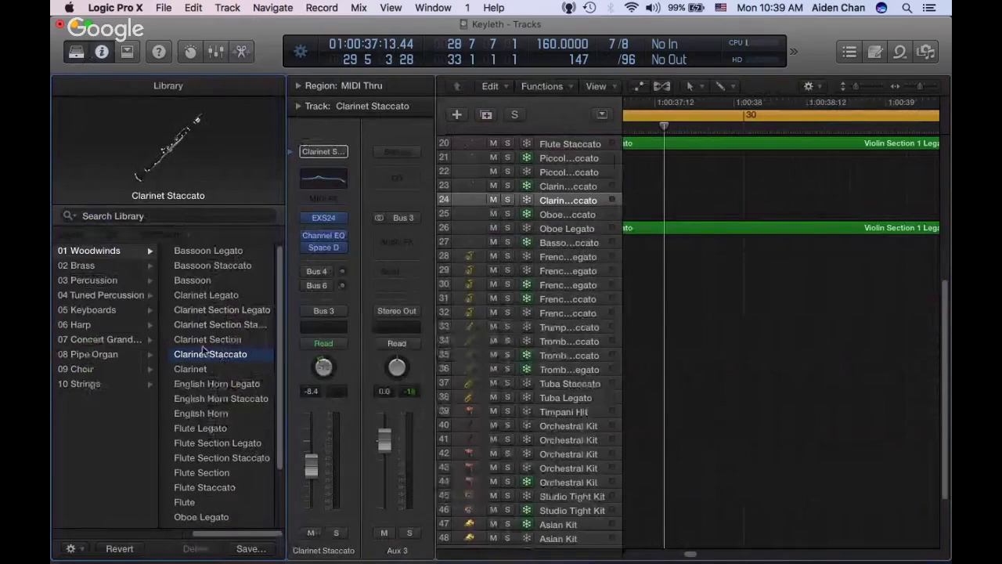
{"action": "left_click", "coordinate": [196, 298]}
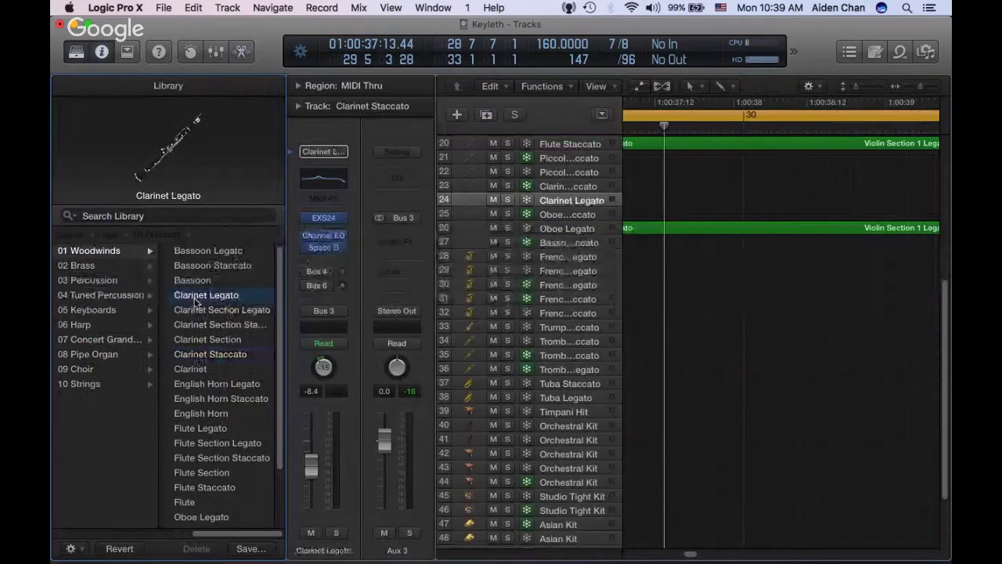
{"action": "left_click", "coordinate": [77, 53]}
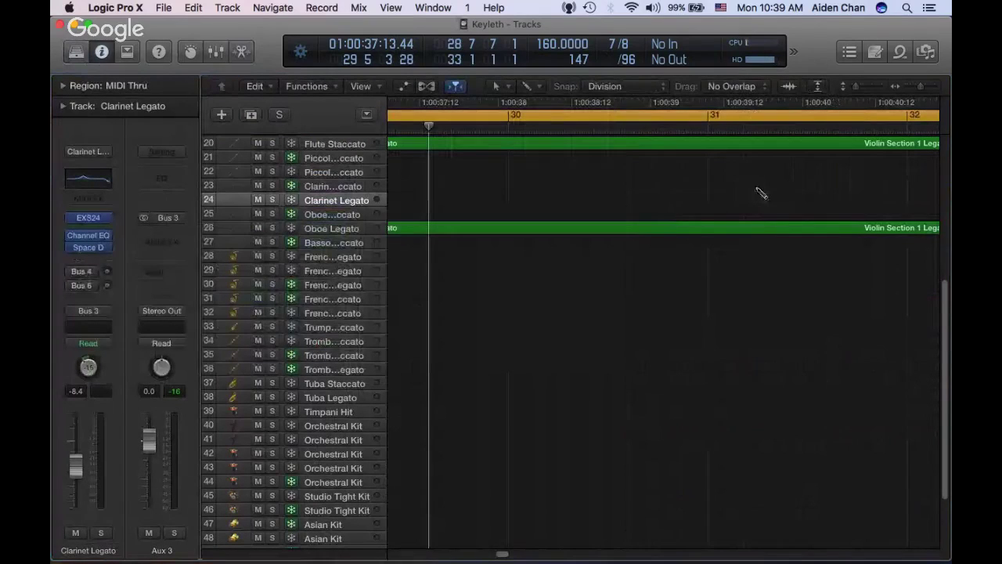
Switch to Safari to read the YouTube live chat and return to Logic Pro
{"action": "key", "text": "super+Tab"}
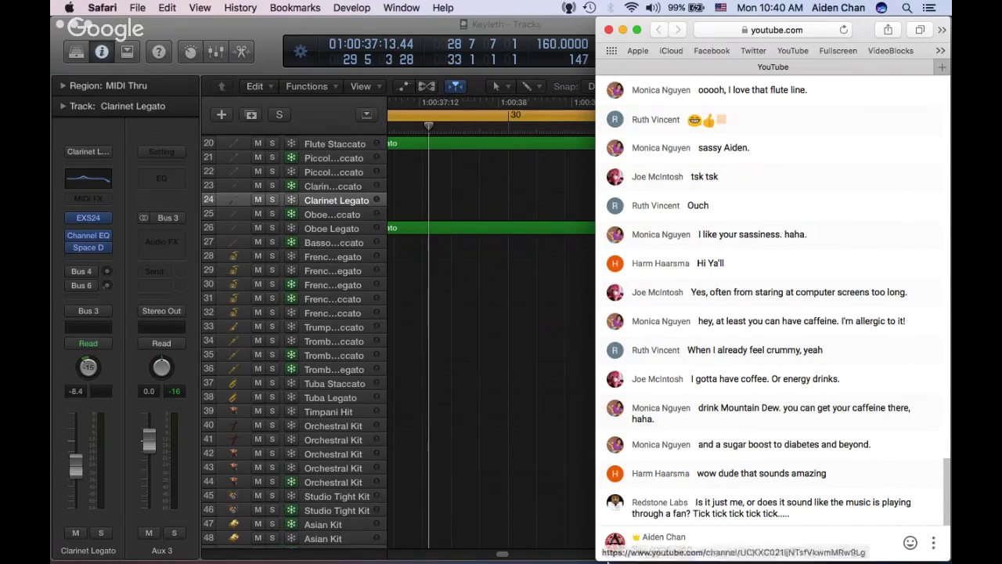
{"action": "mouse_move", "coordinate": [592, 552]}
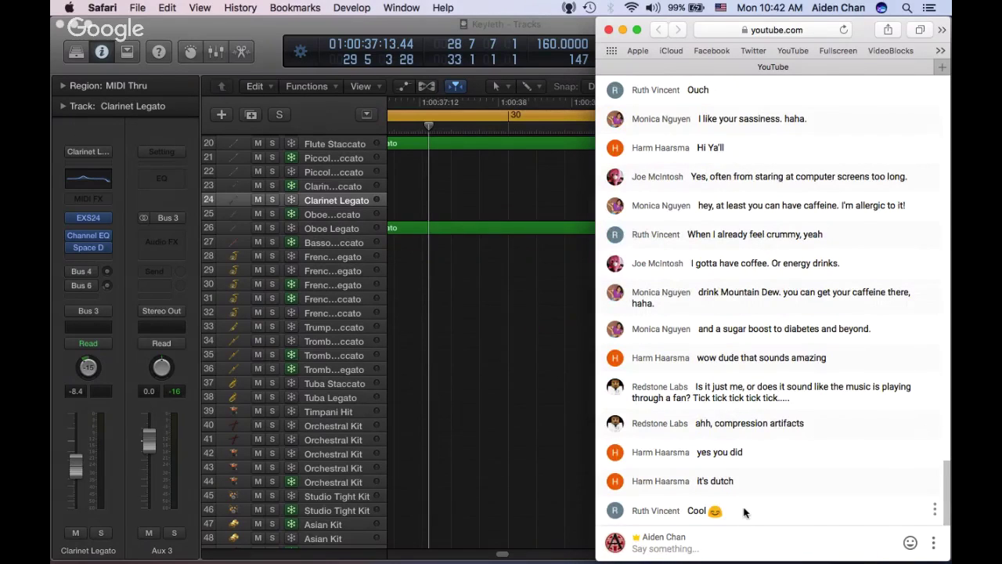
{"action": "left_click", "coordinate": [262, 30]}
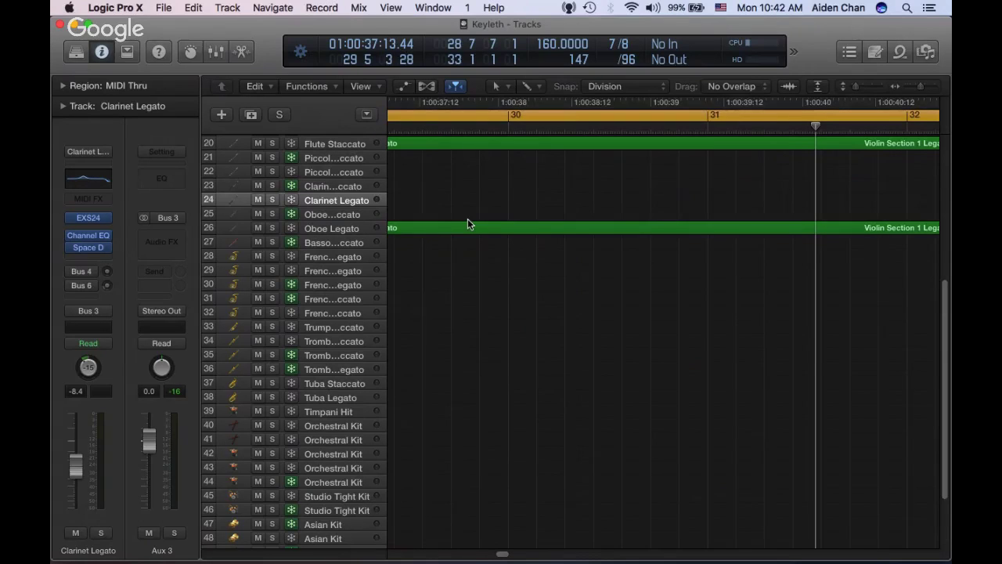
Copy the Cello Section Legato region to the Clarinet Legato track at bar 29
{"action": "key", "text": "space"}
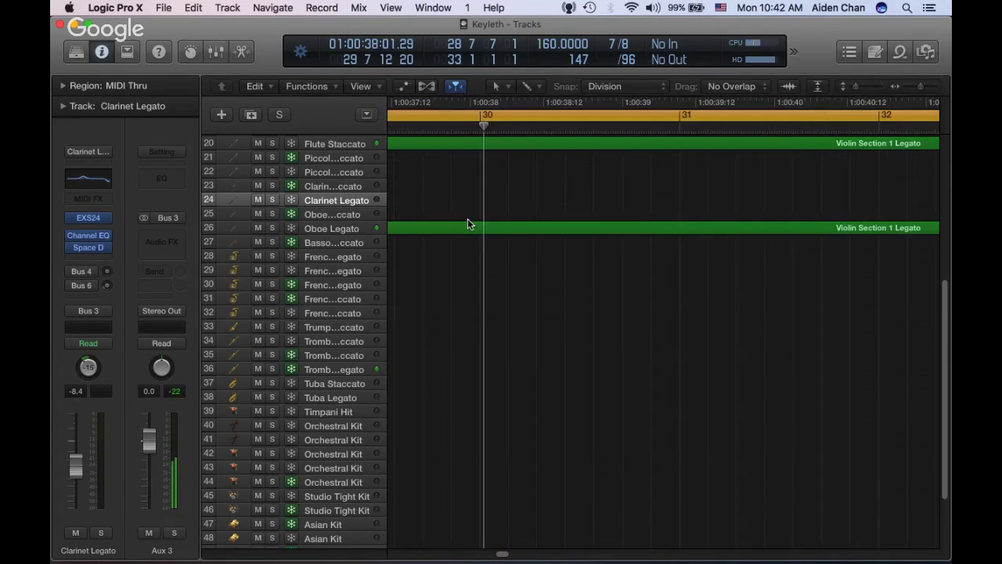
{"action": "scroll", "coordinate": [467, 222], "scroll_direction": "up", "scroll_amount": 1}
{"action": "scroll", "coordinate": [468, 222], "scroll_direction": "up", "scroll_amount": 5}
{"action": "scroll", "coordinate": [467, 222], "scroll_direction": "left", "scroll_amount": 3}
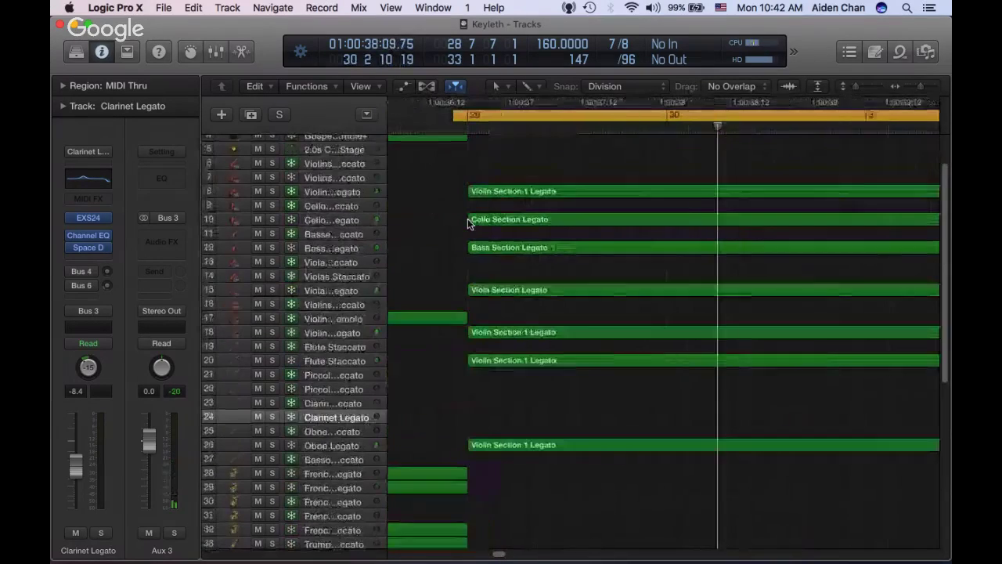
{"action": "left_click", "coordinate": [464, 225]}
{"action": "key", "text": "shift+Return"}
{"action": "key", "text": "super+c"}
{"action": "key", "text": "super+v"}
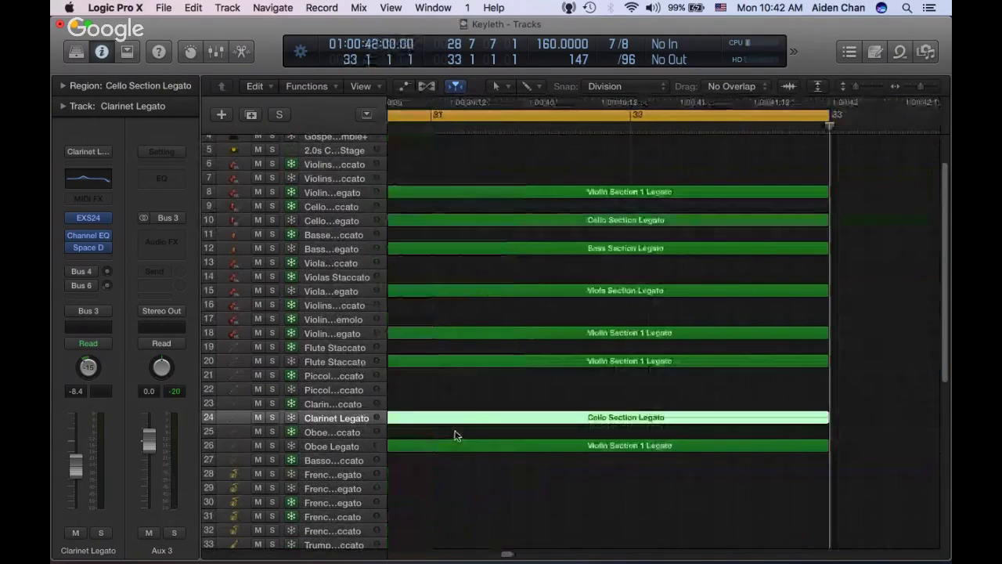
Solo the Clarinet Legato track and listen to its pasted cello line from bar 29
{"action": "key", "text": "s"}
{"action": "key", "text": "shift+Return"}
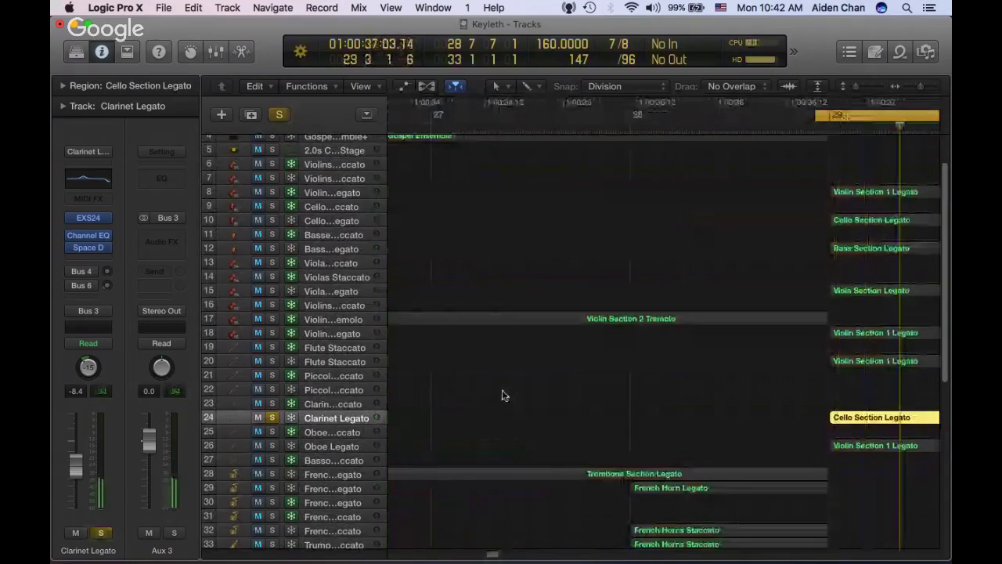
{"action": "key", "text": "space"}
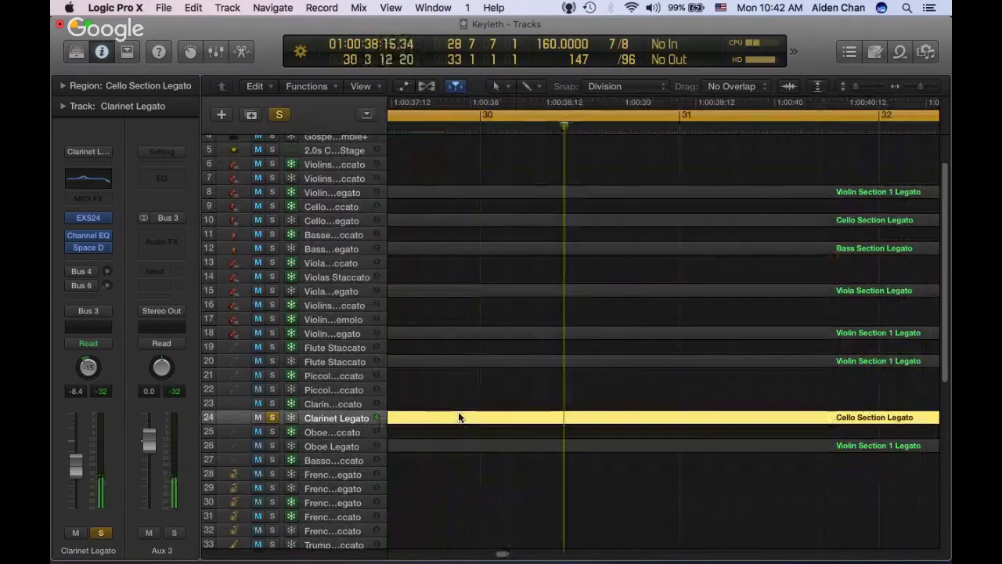
Transpose all notes of the Clarinet Legato track's region up one octave in the Piano Roll and play the result
{"action": "double_click", "coordinate": [459, 417]}
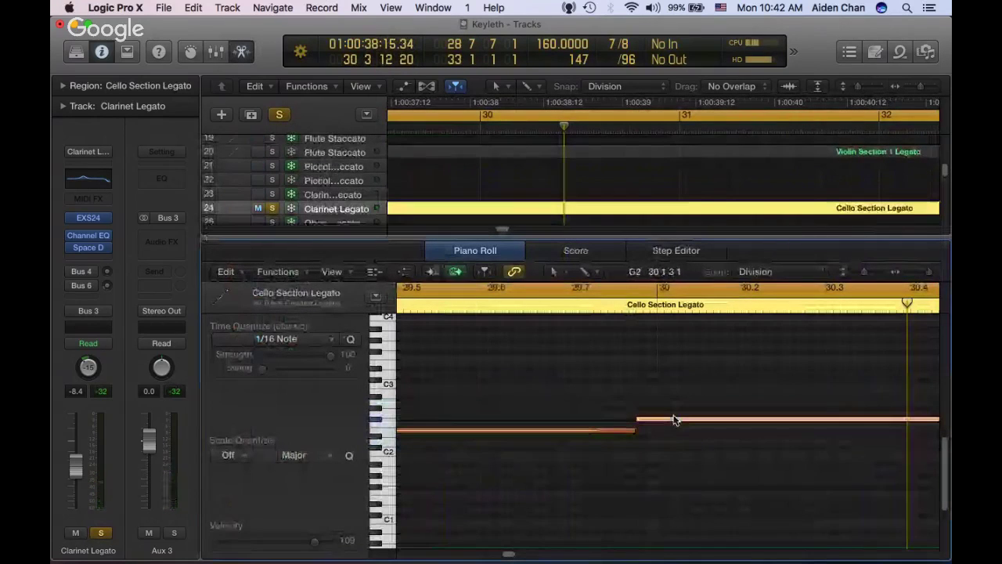
{"action": "left_click_drag", "start_coordinate": [676, 423], "coordinate": [673, 358]}
{"action": "key", "text": "space"}
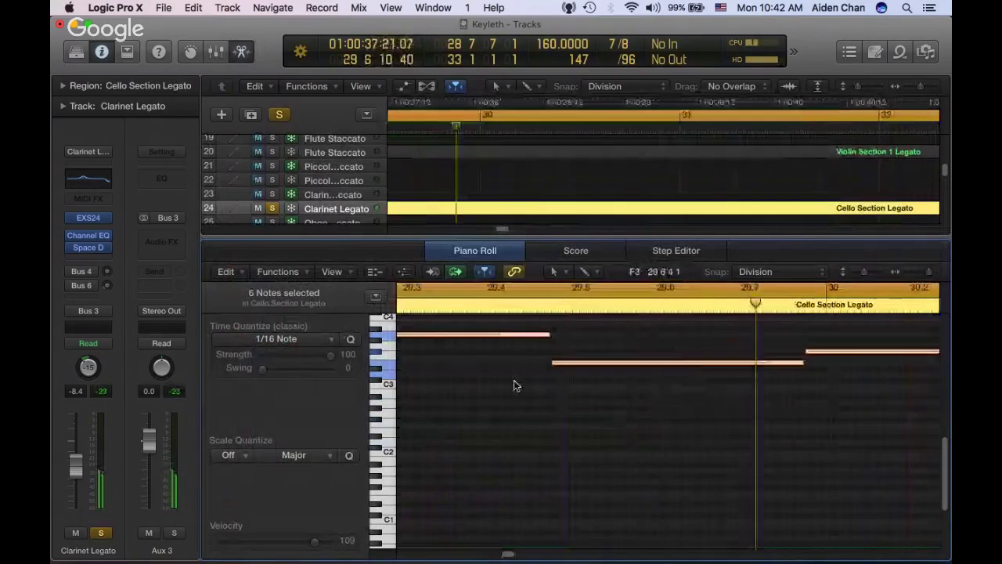
Lengthen all notes of the Clarinet Legato region in the Piano Roll so that each slightly overlaps the following note
{"action": "left_click", "coordinate": [883, 358]}
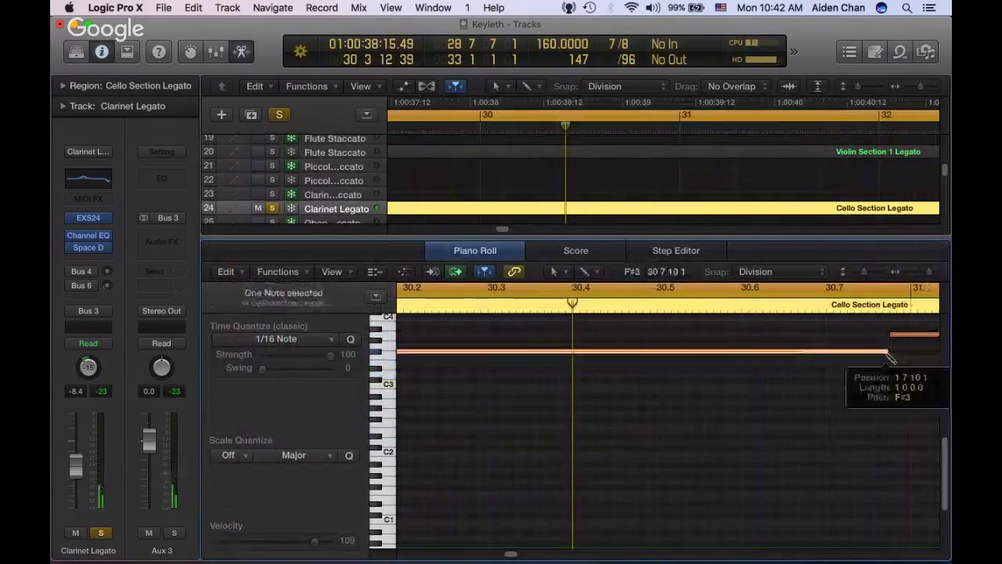
{"action": "scroll", "coordinate": [885, 355], "scroll_direction": "right", "scroll_amount": 10}
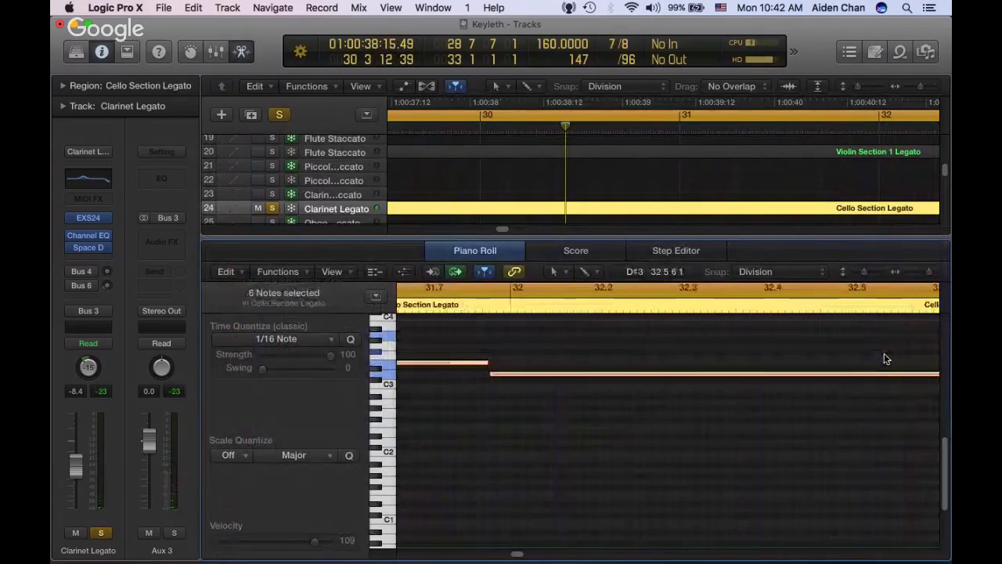
{"action": "scroll", "coordinate": [784, 371], "scroll_direction": "left", "scroll_amount": 4}
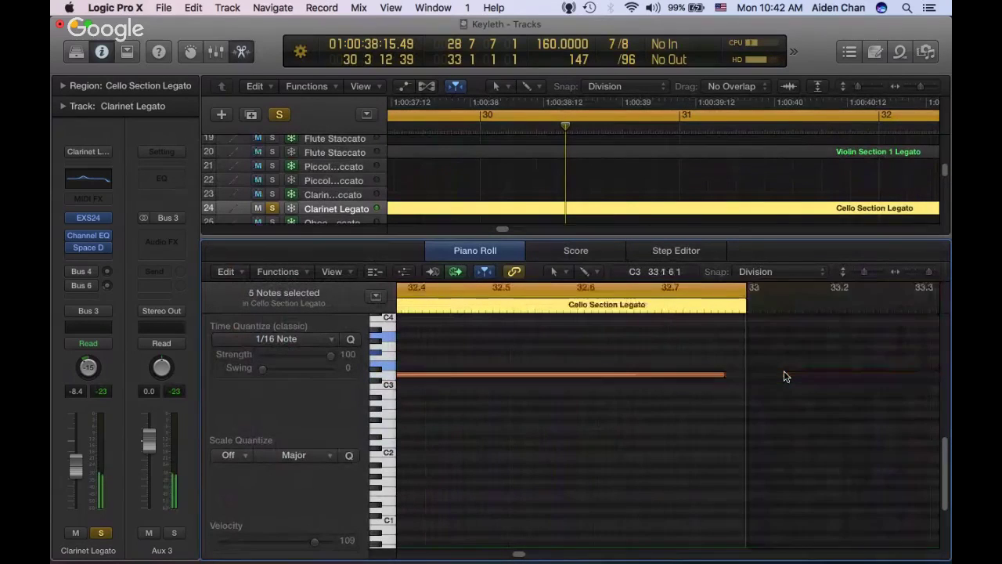
{"action": "left_click_drag", "start_coordinate": [742, 366], "coordinate": [754, 367]}
{"action": "left_click", "coordinate": [764, 384]}
{"action": "left_click", "coordinate": [764, 376]}
{"action": "key", "text": "super+a"}
{"action": "scroll", "coordinate": [766, 382], "scroll_direction": "left", "scroll_amount": 10}
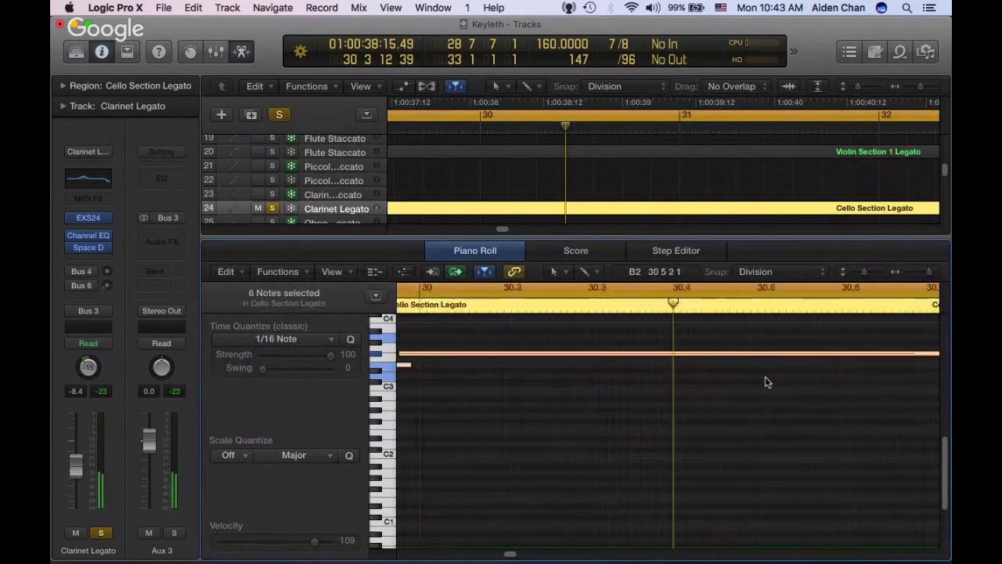
{"action": "scroll", "coordinate": [766, 382], "scroll_direction": "up", "scroll_amount": 5}
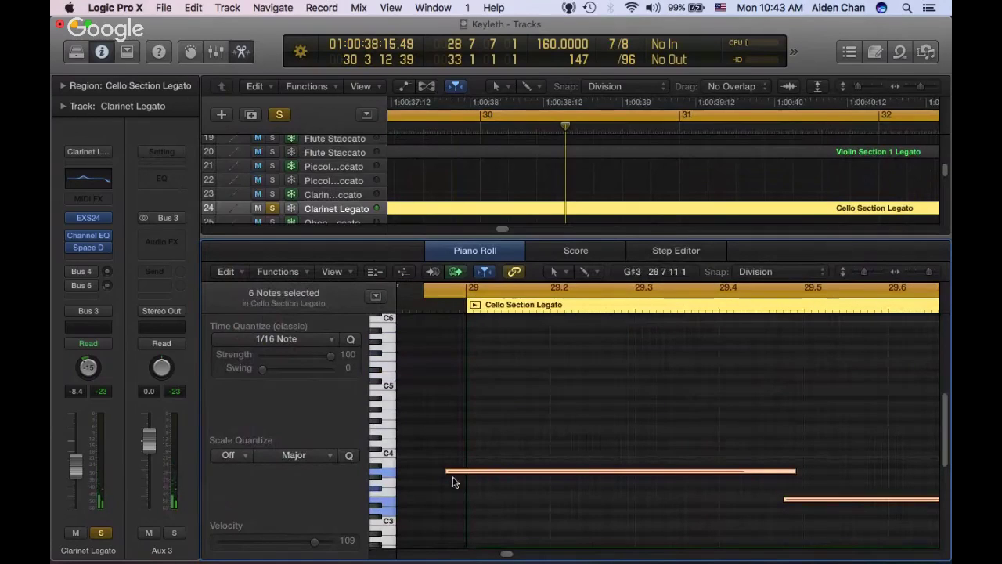
Shift all Clarinet Legato notes slightly later so the first starts exactly at bar 29, and play the line
{"action": "left_click_drag", "start_coordinate": [451, 471], "coordinate": [445, 471]}
{"action": "left_click", "coordinate": [515, 478]}
{"action": "key", "text": "super+a"}
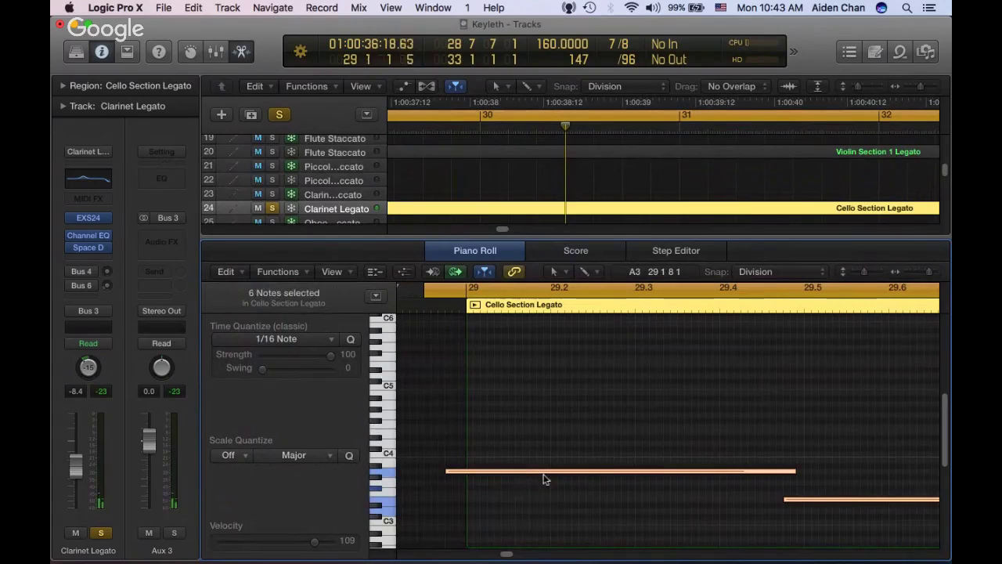
{"action": "left_click", "coordinate": [514, 431]}
{"action": "left_click", "coordinate": [527, 470]}
{"action": "key", "text": "super+a"}
{"action": "left_click_drag", "start_coordinate": [527, 470], "coordinate": [549, 470]}
{"action": "left_click", "coordinate": [578, 433]}
{"action": "scroll", "coordinate": [578, 433], "scroll_direction": "right", "scroll_amount": 5}
{"action": "scroll", "coordinate": [578, 433], "scroll_direction": "right", "scroll_amount": 10}
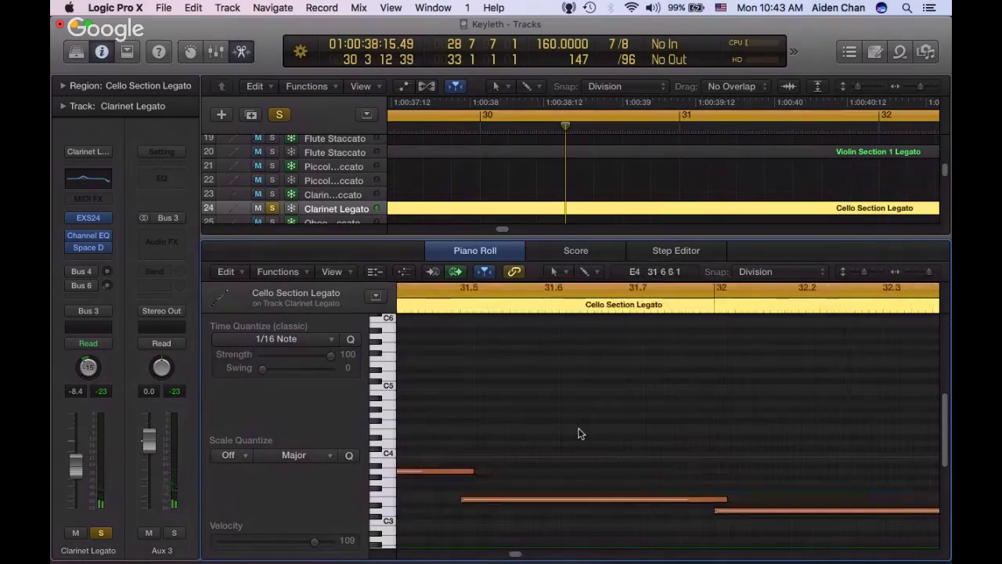
{"action": "scroll", "coordinate": [578, 433], "scroll_direction": "left", "scroll_amount": 3}
{"action": "key", "text": "space"}
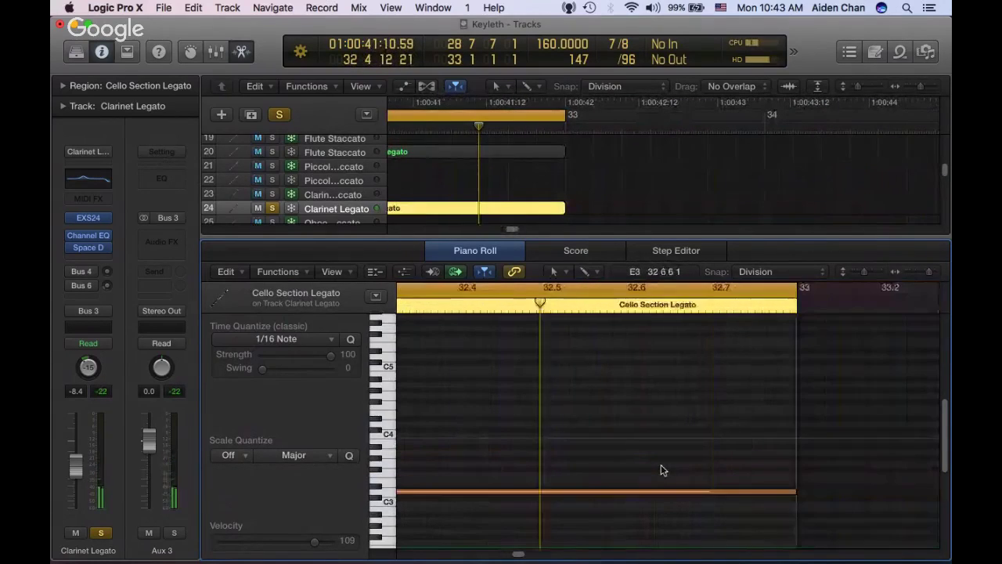
Lengthen all Clarinet Legato notes a little further to increase their overlap, and play the result
{"action": "left_click", "coordinate": [663, 492]}
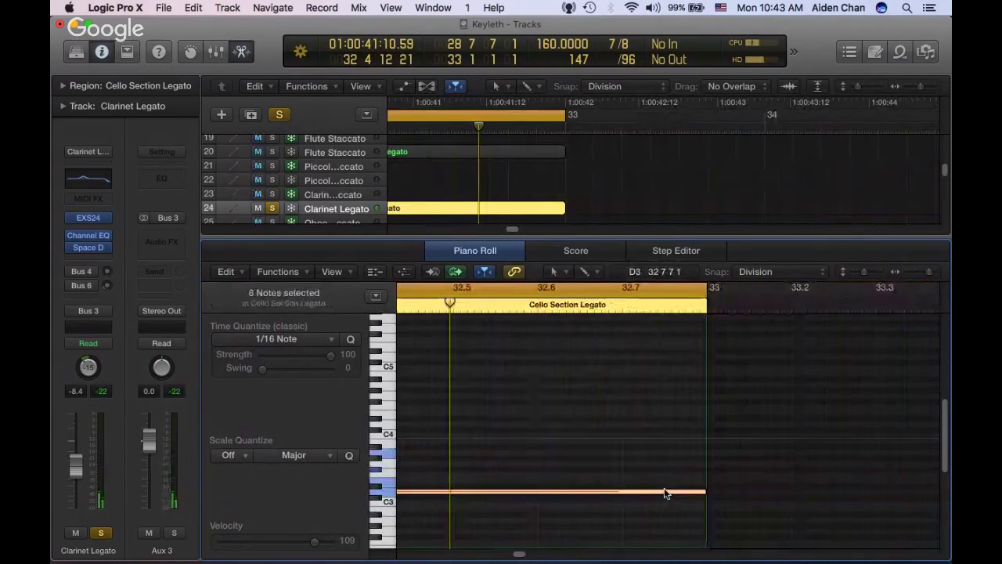
{"action": "scroll", "coordinate": [665, 493], "scroll_direction": "left", "scroll_amount": 5}
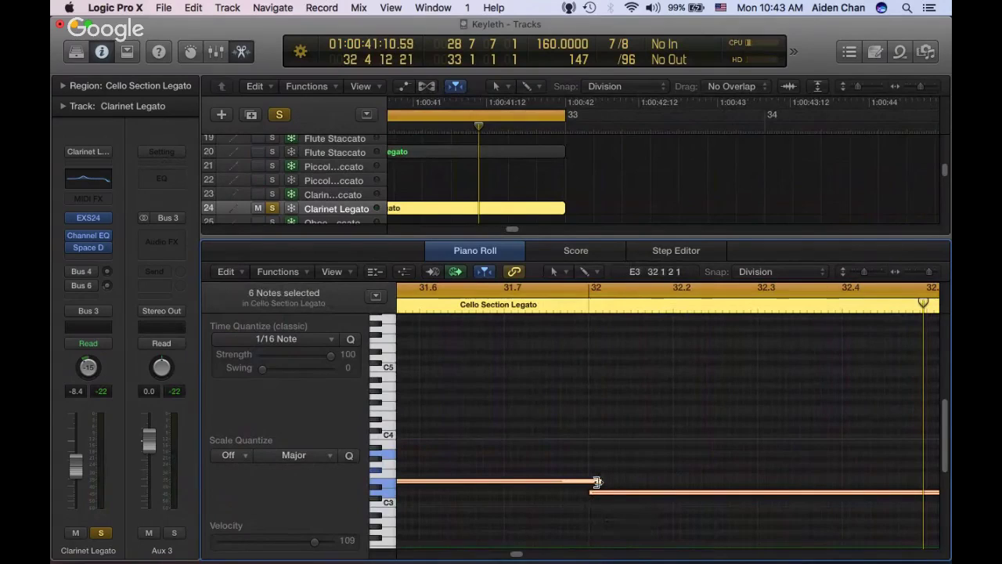
{"action": "left_click_drag", "start_coordinate": [597, 481], "coordinate": [604, 482]}
{"action": "key", "text": "space"}
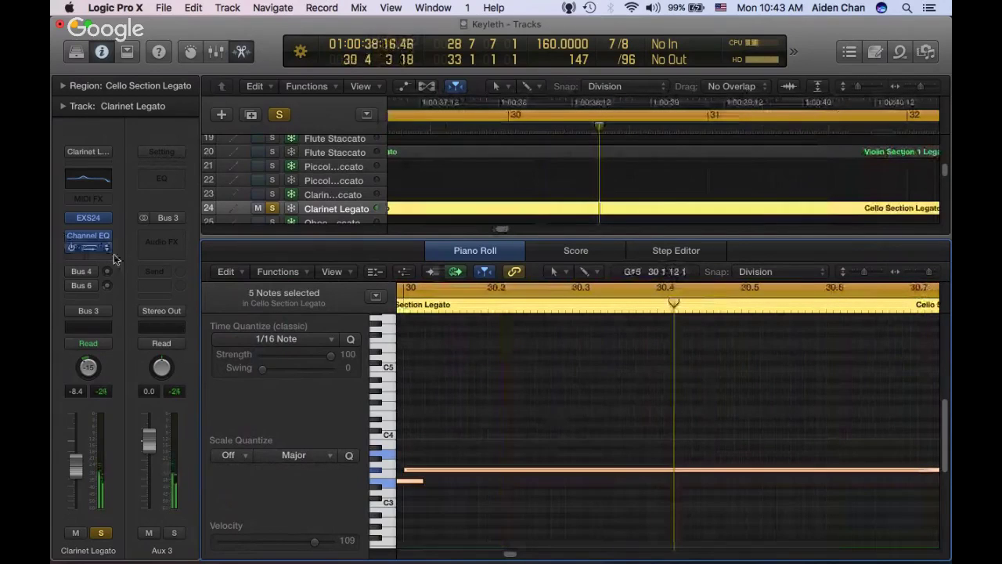
Raise the ENV 2 release slightly in the Clarinet Legato track's EXS24 instrument and close its window
{"action": "left_click", "coordinate": [95, 220]}
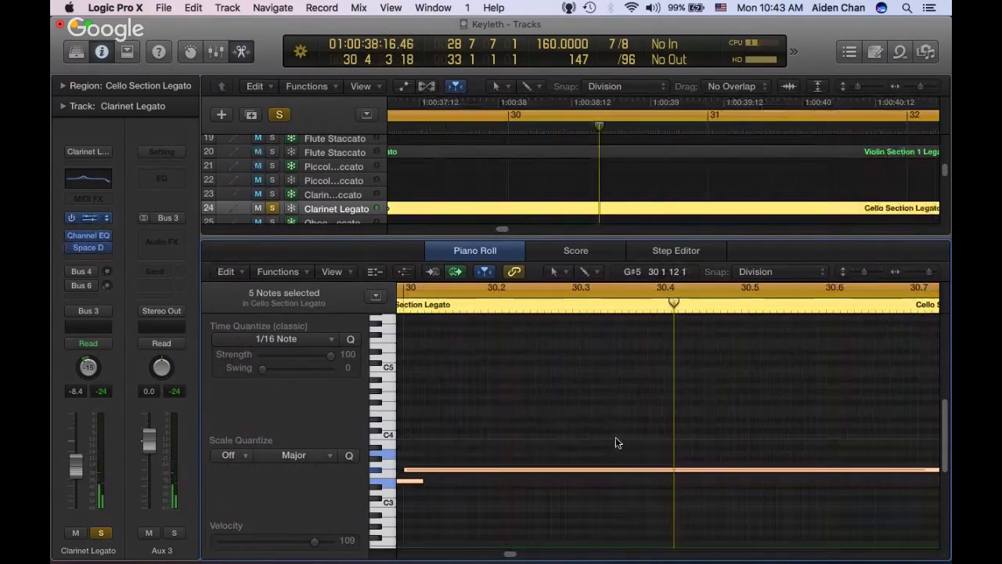
{"action": "left_click_drag", "start_coordinate": [571, 360], "coordinate": [573, 360]}
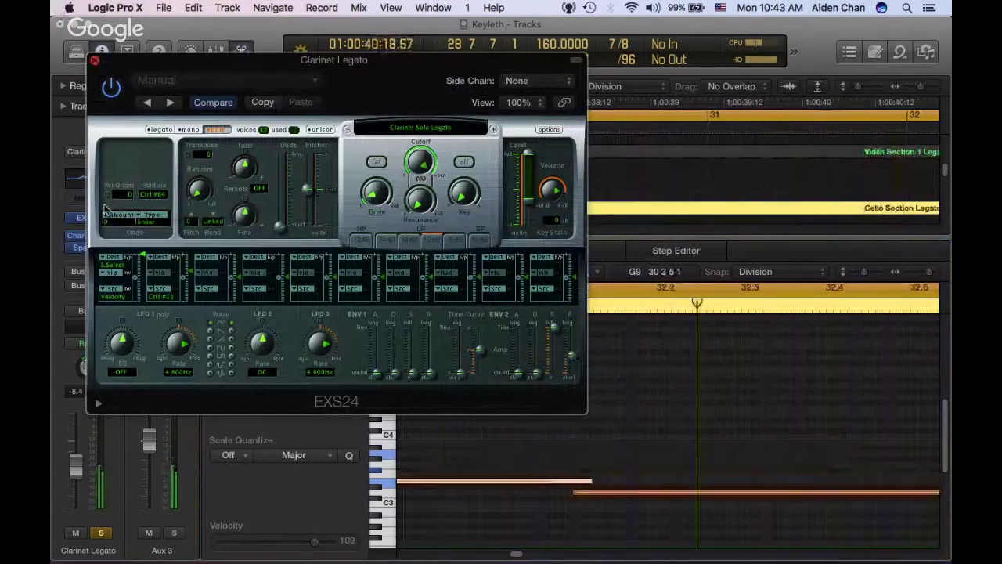
{"action": "left_click", "coordinate": [94, 60]}
Adjust the reverb pre-delay in the Clarinet Legato track's Space Designer during playback and set it to 13 ms
{"action": "left_click", "coordinate": [89, 246]}
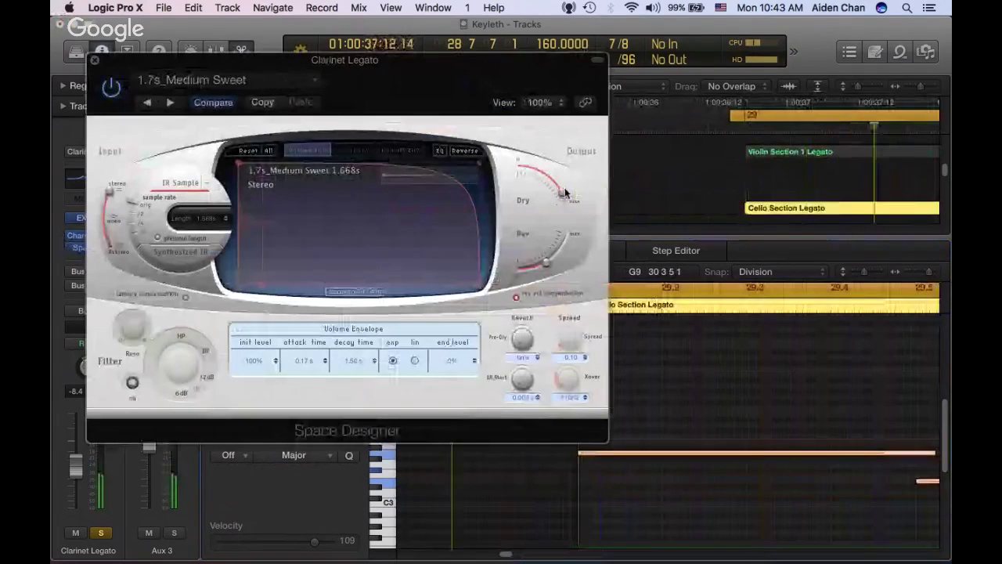
{"action": "left_click_drag", "start_coordinate": [522, 341], "coordinate": [522, 332]}
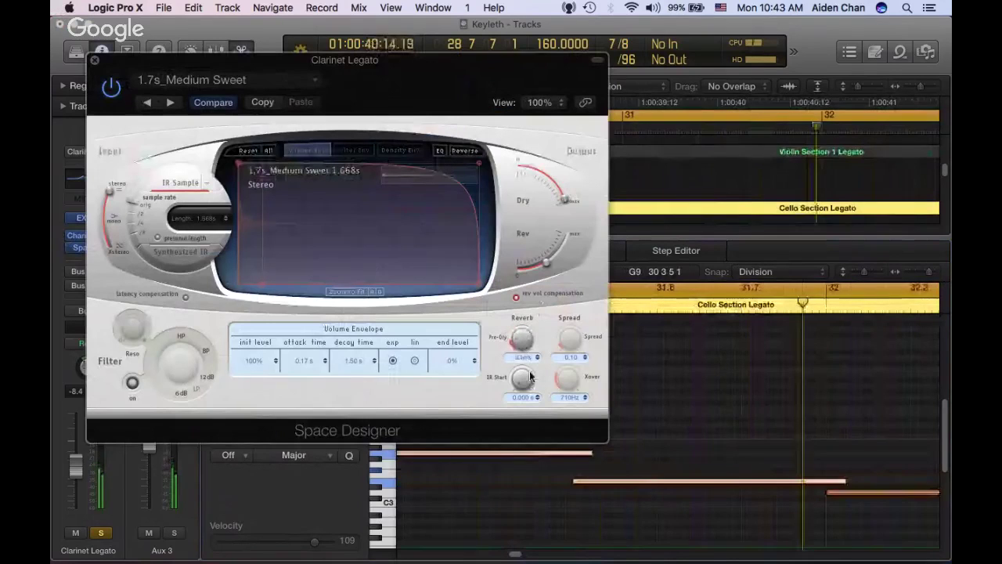
{"action": "left_click_drag", "start_coordinate": [521, 338], "coordinate": [542, 337]}
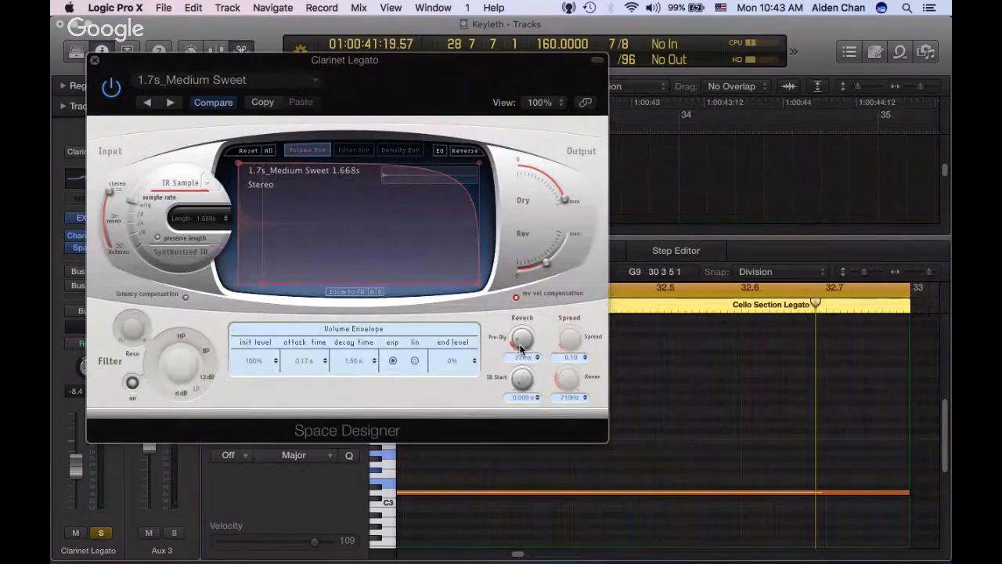
{"action": "mouse_move", "coordinate": [518, 337]}
{"action": "left_mouse_down"}
{"action": "mouse_move", "coordinate": [527, 295]}
{"action": "mouse_move", "coordinate": [536, 317]}
{"action": "mouse_move", "coordinate": [523, 337]}
{"action": "left_mouse_up"}
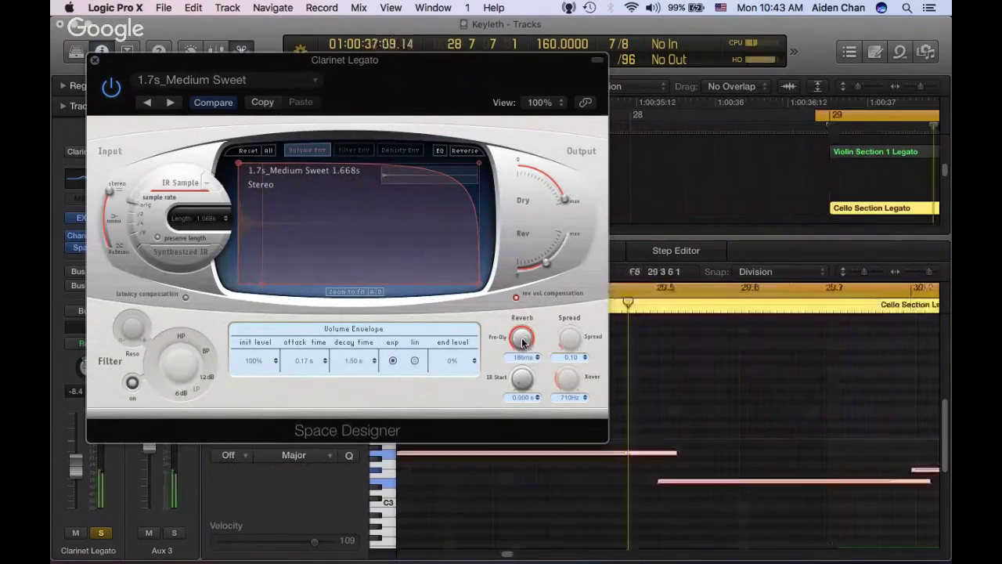
{"action": "scroll", "coordinate": [523, 337], "scroll_direction": "up", "scroll_amount": 10}
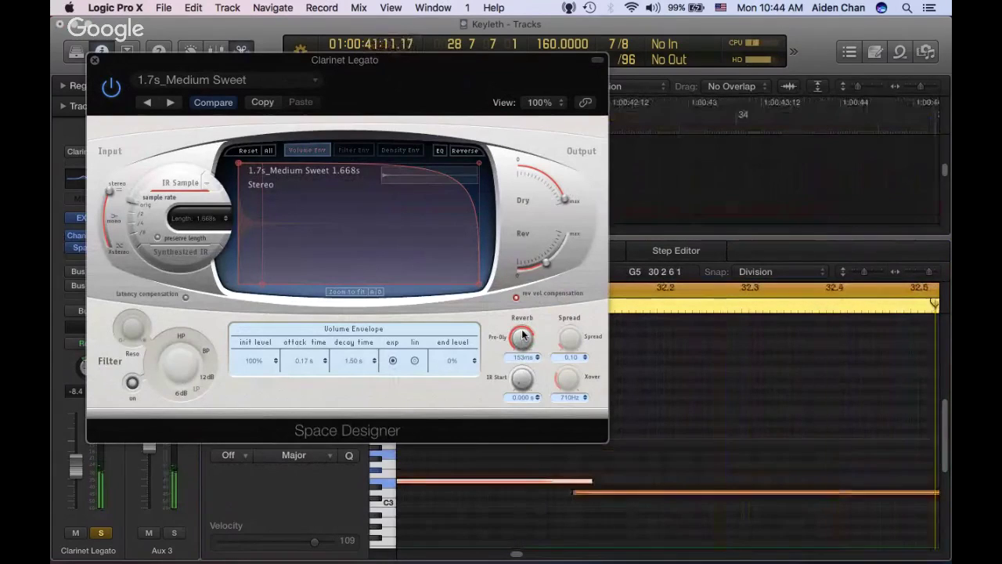
{"action": "left_click_drag", "start_coordinate": [523, 335], "coordinate": [529, 413]}
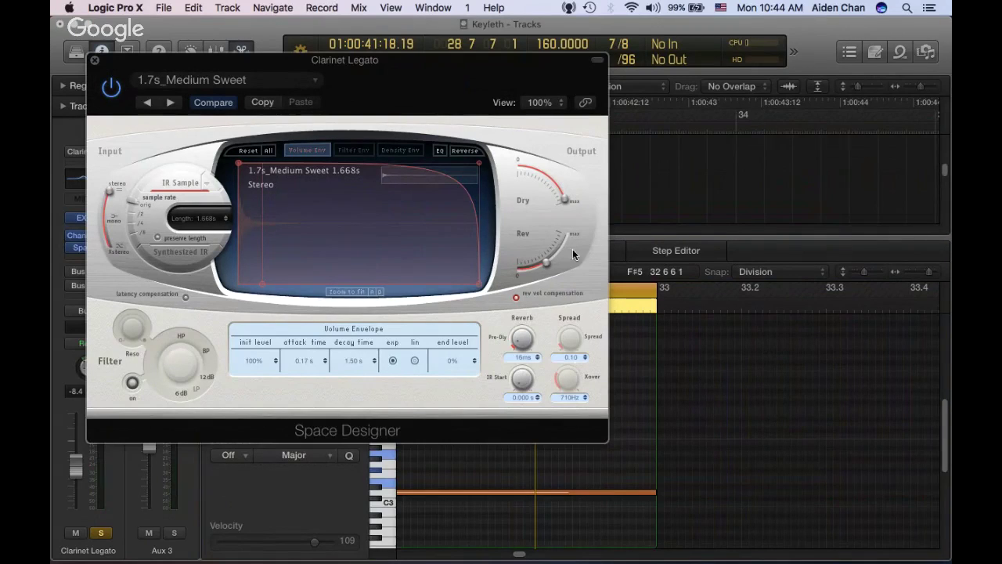
{"action": "left_click_drag", "start_coordinate": [529, 339], "coordinate": [526, 345]}
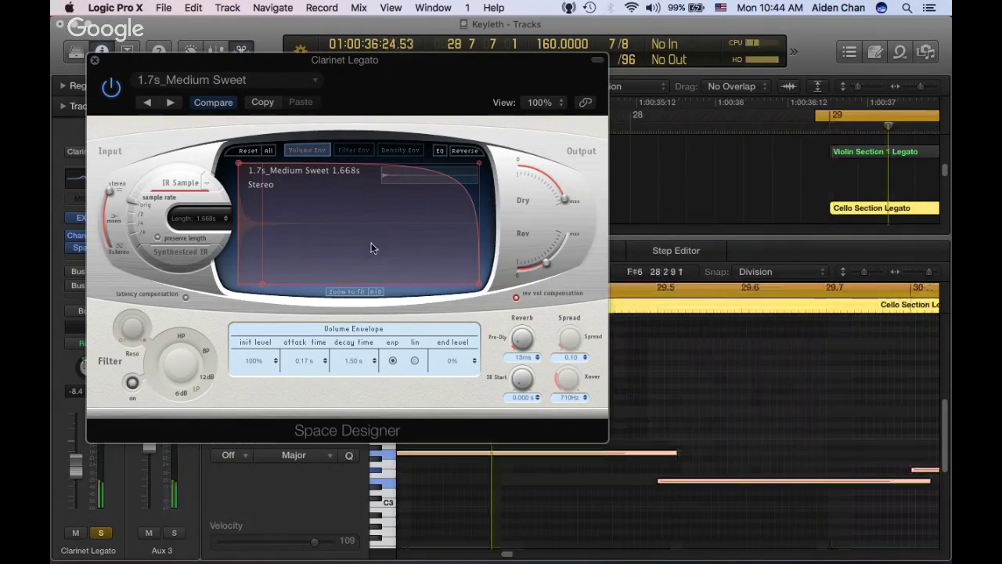
Raise Space Designer's reverb output slightly, close its window and play the clarinet unsoloed with the other tracks
{"action": "left_click_drag", "start_coordinate": [547, 259], "coordinate": [548, 260]}
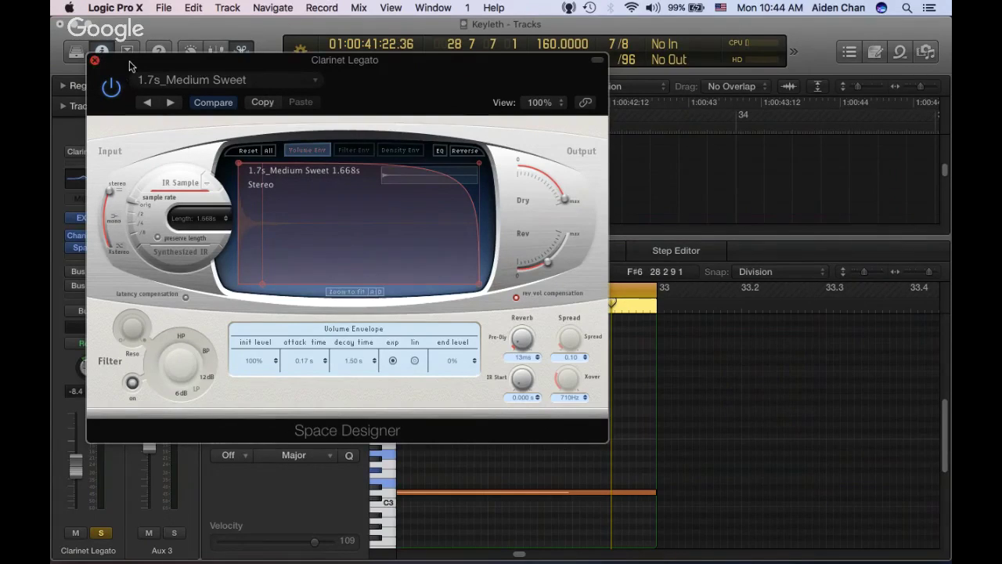
{"action": "left_click", "coordinate": [94, 60]}
{"action": "key", "text": "space"}
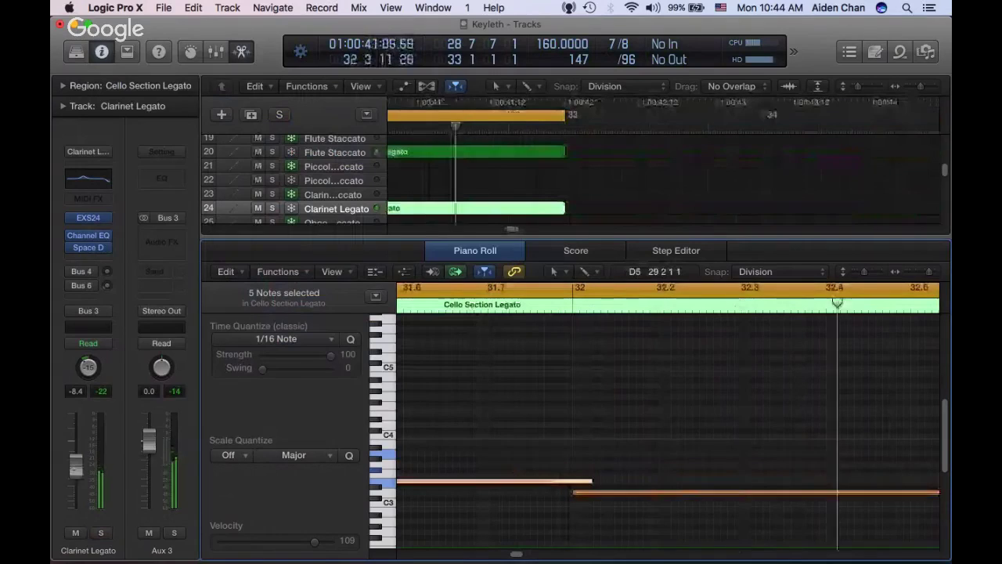
Close the Piano Roll, select the Clarinet Legato track's region and set the playhead to bar 29
{"action": "left_click", "coordinate": [458, 247]}
{"action": "left_click", "coordinate": [503, 278]}
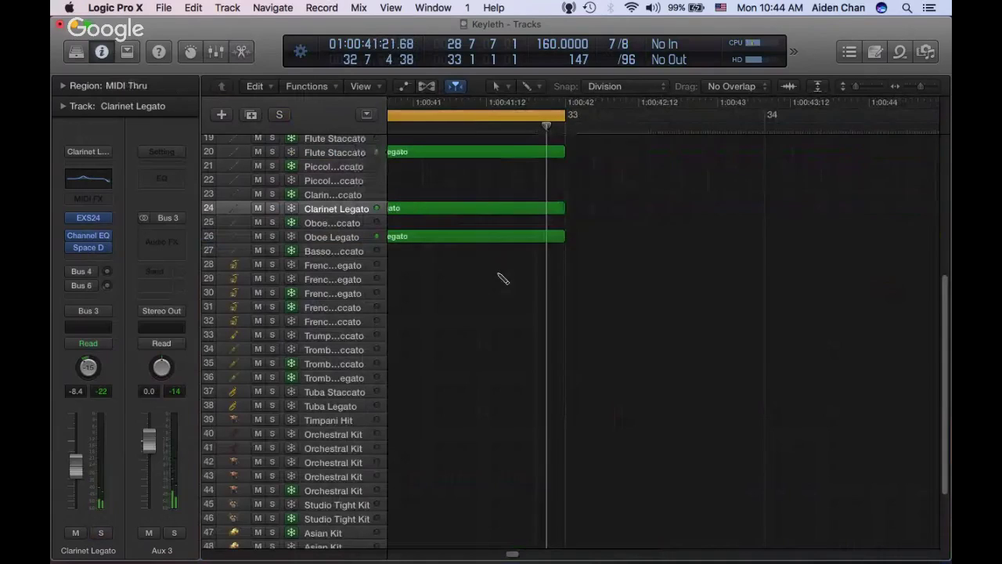
{"action": "scroll", "coordinate": [497, 282], "scroll_direction": "up", "scroll_amount": 3}
{"action": "scroll", "coordinate": [497, 282], "scroll_direction": "left", "scroll_amount": 8}
{"action": "left_click", "coordinate": [493, 286]}
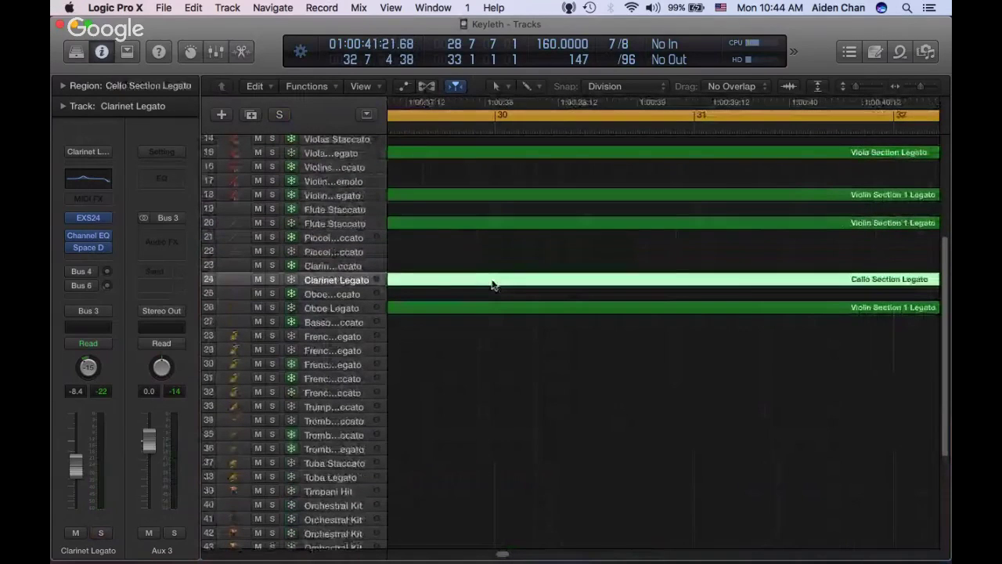
{"action": "scroll", "coordinate": [543, 263], "scroll_direction": "left", "scroll_amount": 6}
{"action": "left_click", "coordinate": [669, 132]}
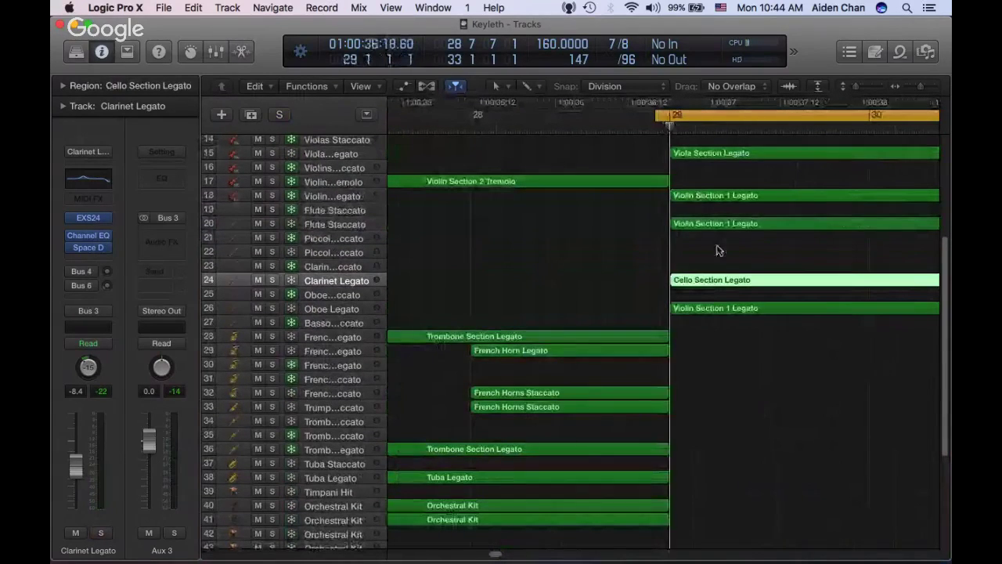
Duplicate the Bassoon Staccato track and load the Bassoon Legato patch from the woodwinds library on the copy
{"action": "left_click", "coordinate": [327, 326]}
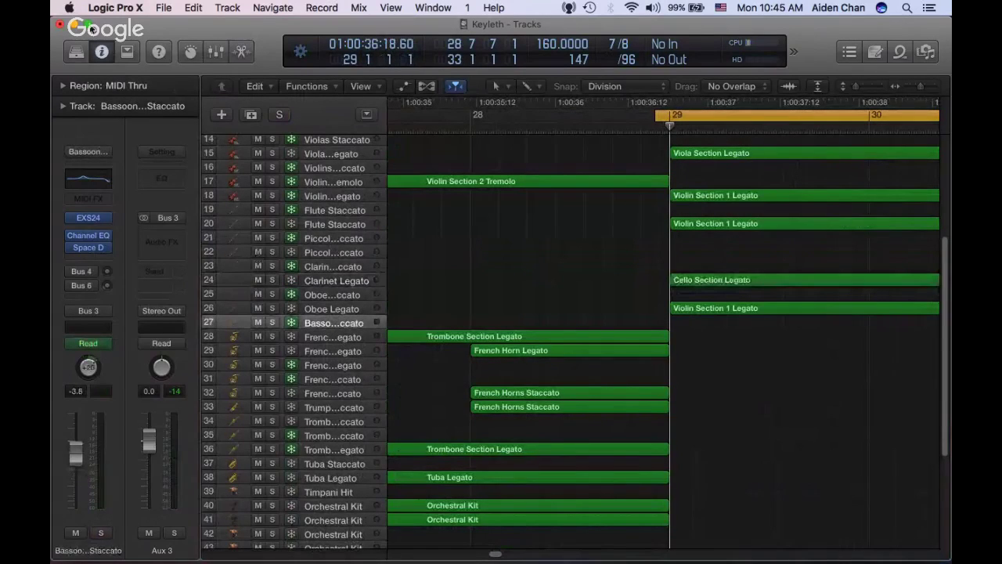
{"action": "key", "text": "super+d"}
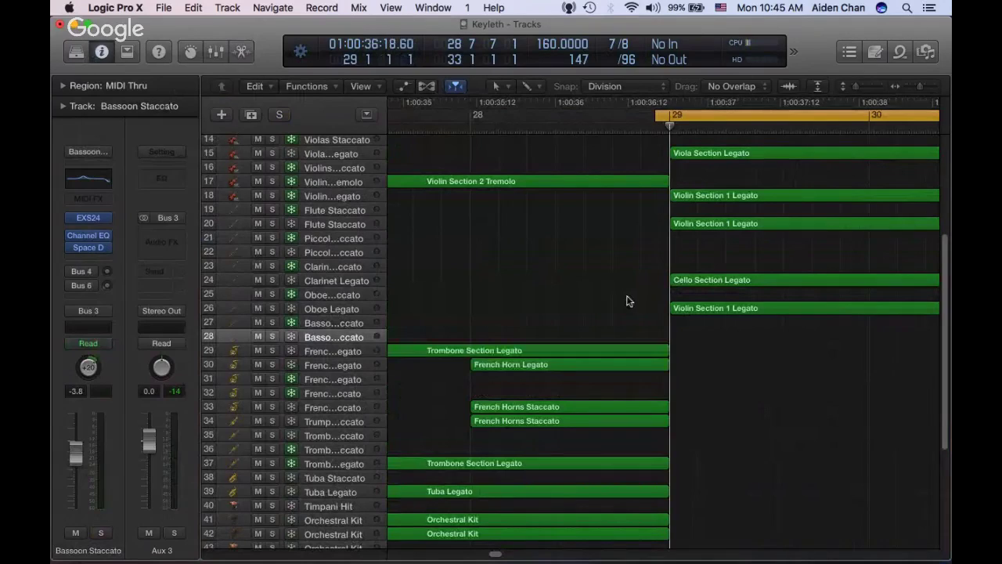
{"action": "left_click", "coordinate": [74, 53]}
{"action": "key", "text": "Up"}
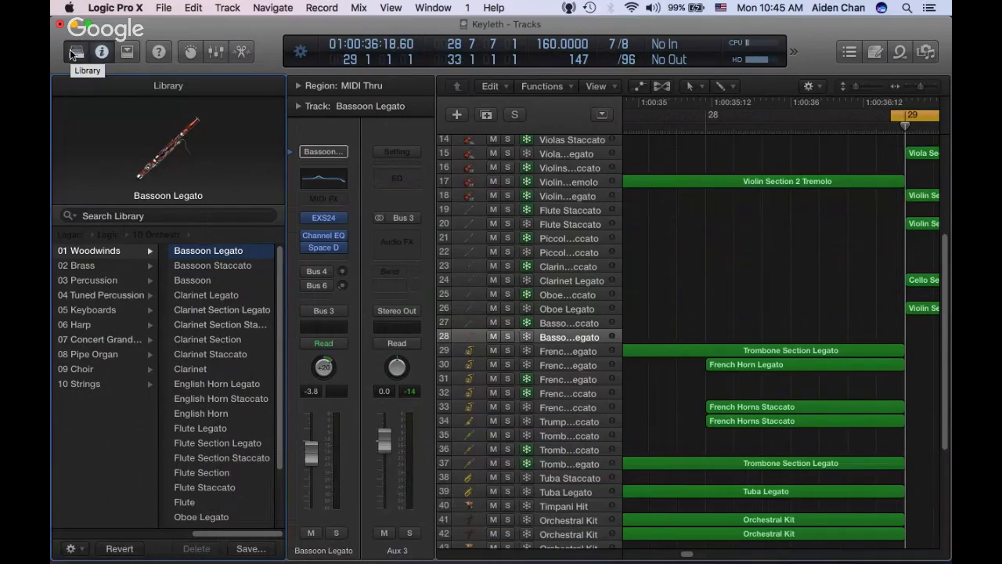
{"action": "left_click", "coordinate": [70, 54]}
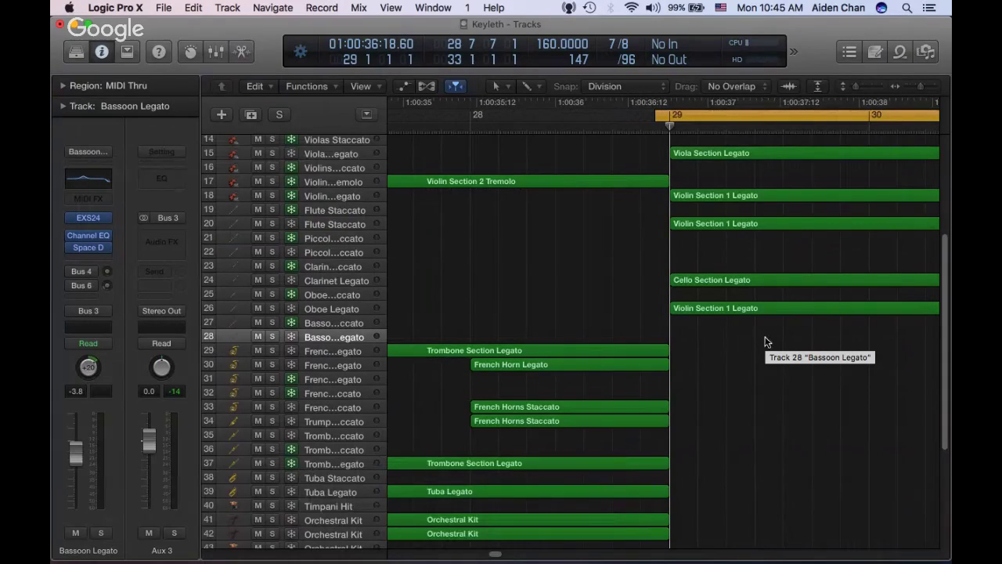
Paste the Cello Section Legato region onto the Bassoon Legato track at bar 29 and play it soloed
{"action": "key", "text": "super+v"}
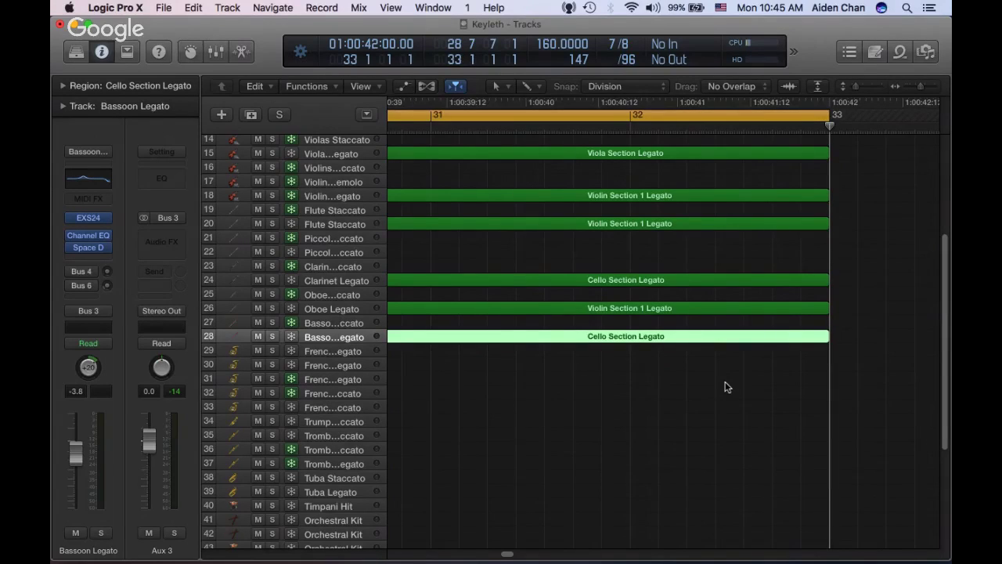
{"action": "key", "text": "space"}
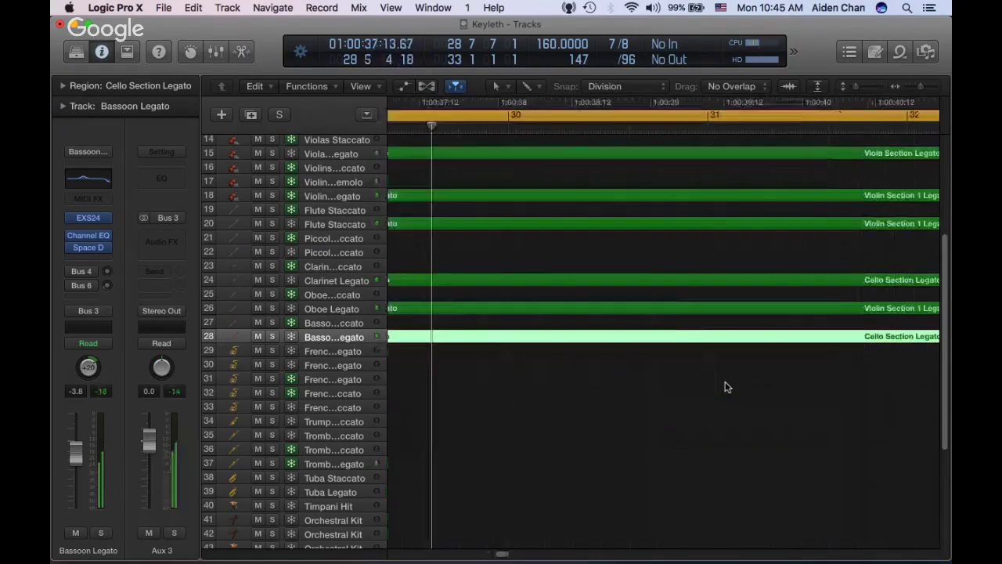
{"action": "key", "text": "s"}
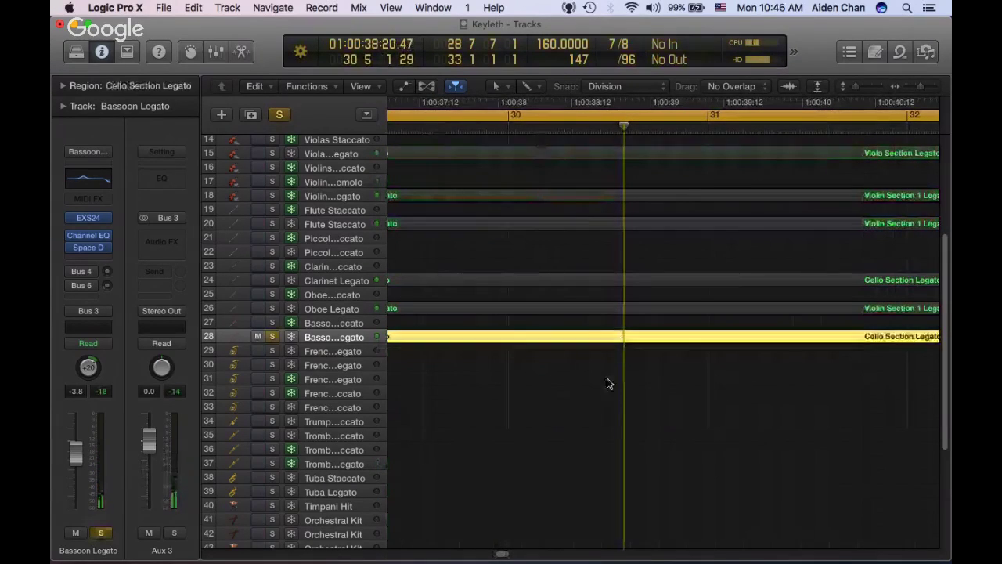
Open the Bassoon Legato track's region in the Piano Roll and select all its notes
{"action": "key", "text": "e"}
{"action": "left_click", "coordinate": [756, 404]}
{"action": "left_click_drag", "start_coordinate": [761, 407], "coordinate": [738, 405]}
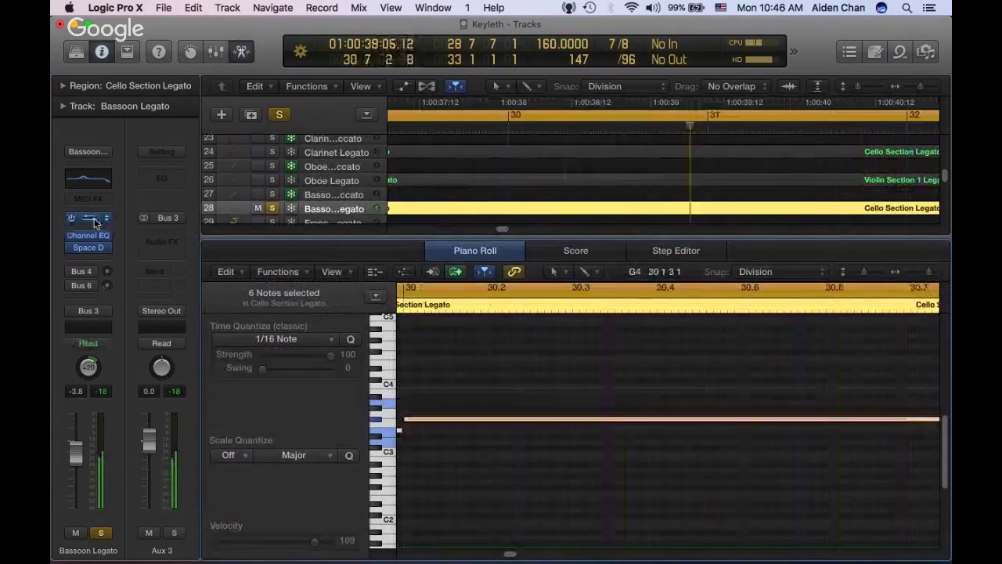
Raise the ENV 2 attack in the Bassoon Legato track's EXS24 during playback and close the plug-in window
{"action": "key", "text": "v"}
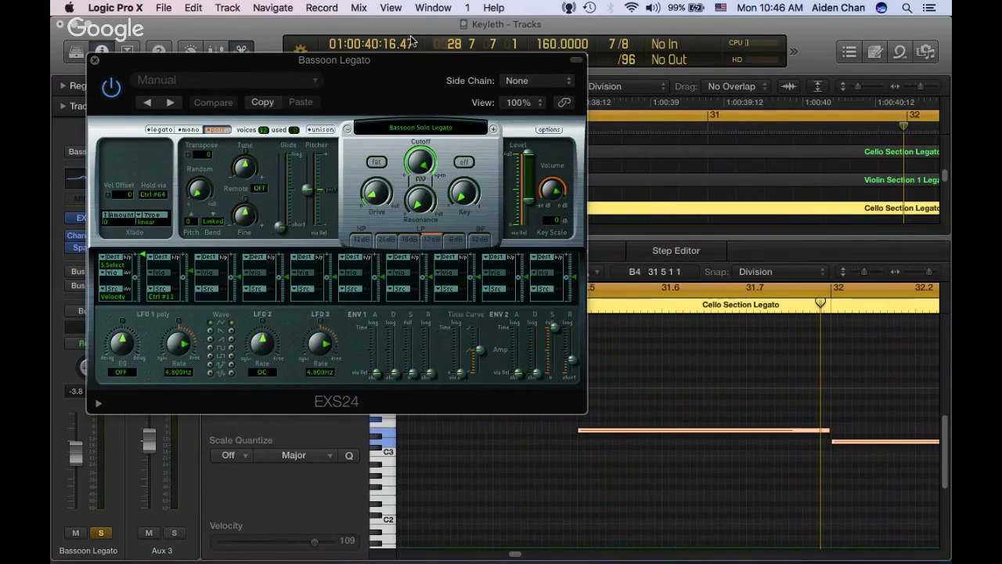
{"action": "left_click_drag", "start_coordinate": [405, 61], "coordinate": [407, 38]}
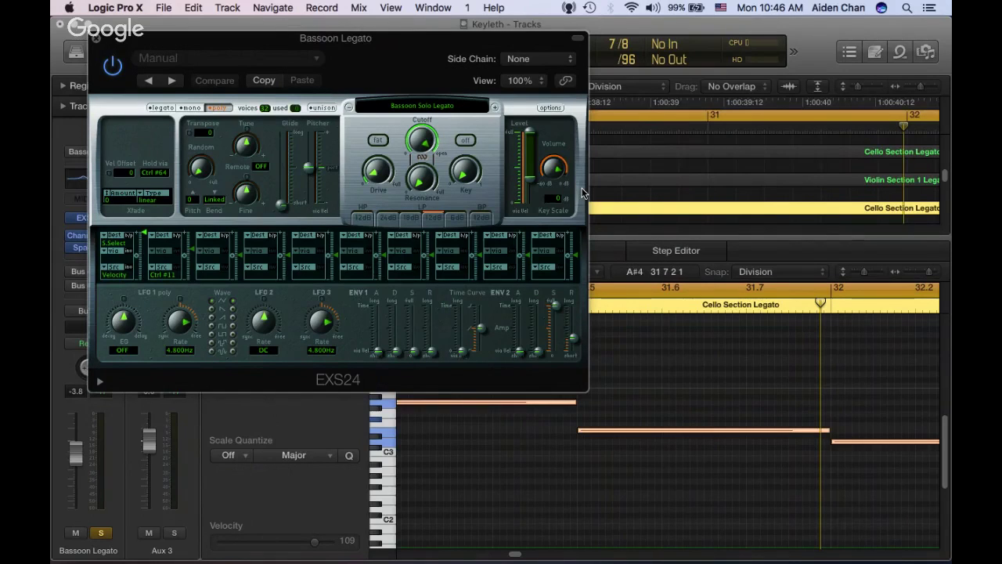
{"action": "key", "text": "space"}
{"action": "left_click_drag", "start_coordinate": [578, 336], "coordinate": [520, 337]}
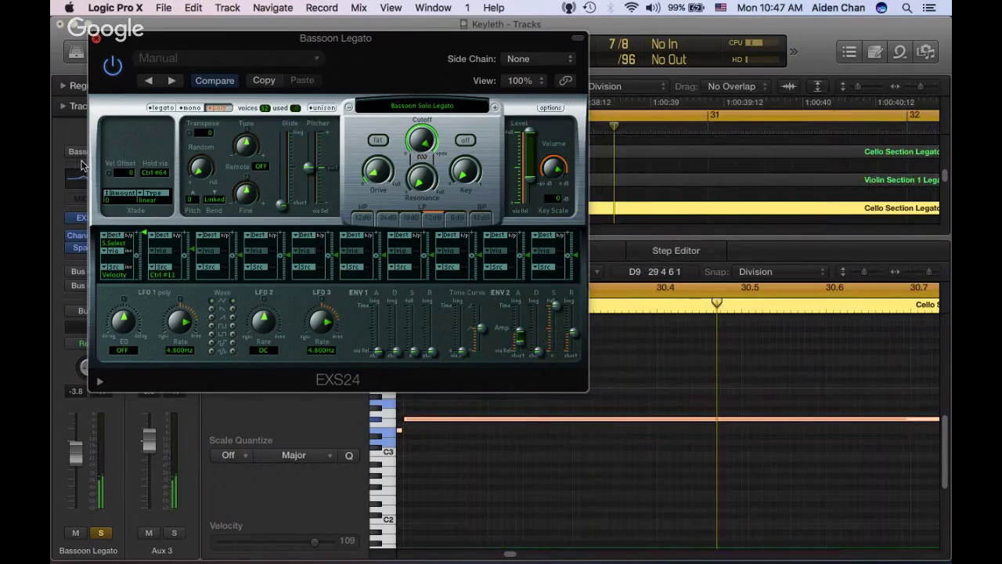
{"action": "left_click", "coordinate": [96, 38]}
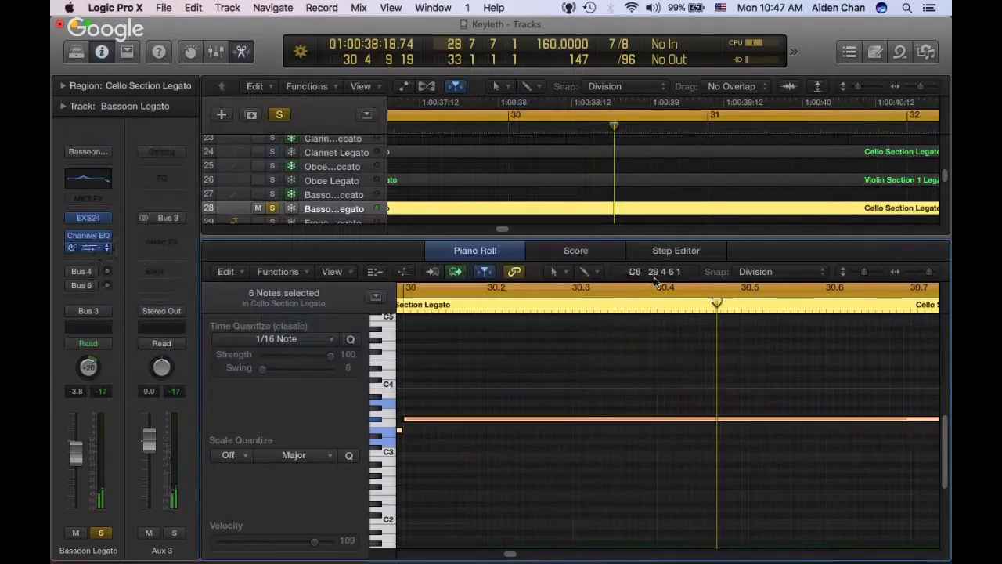
Set the unsoloed Bassoon Legato track's volume to -4.4 dB, and close its Space Designer window and the Piano Roll
{"action": "key", "text": "v"}
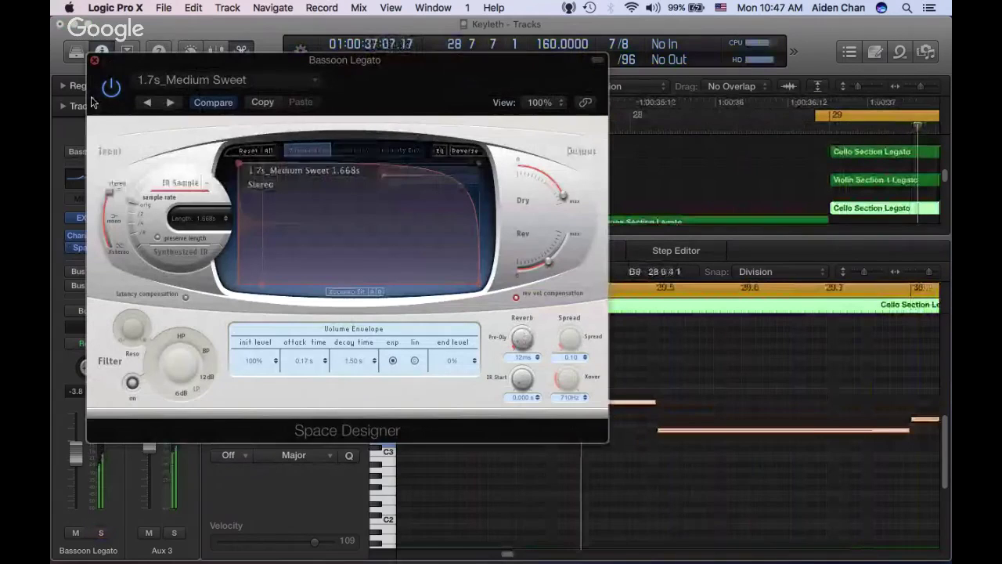
{"action": "left_click", "coordinate": [94, 60]}
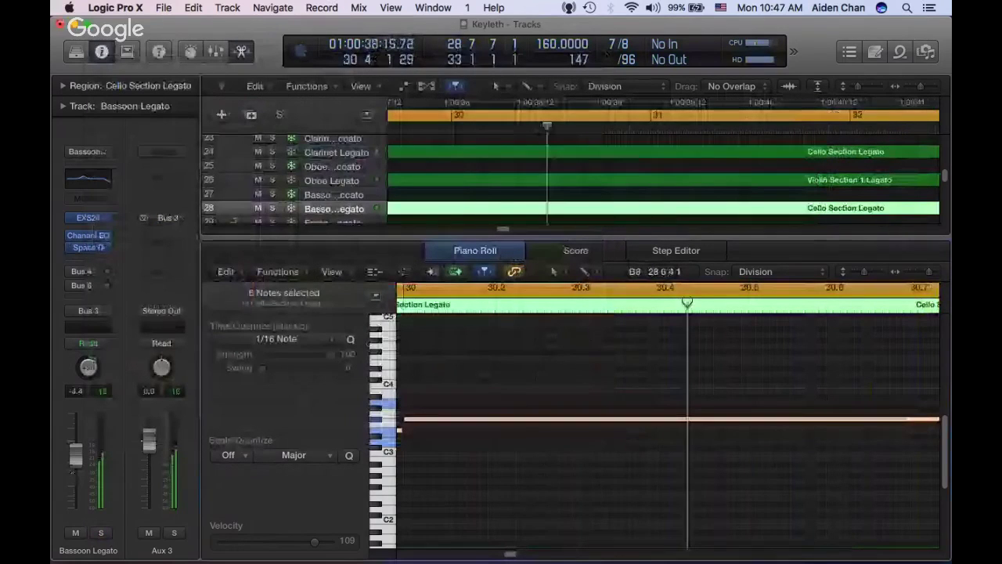
{"action": "left_click", "coordinate": [467, 260]}
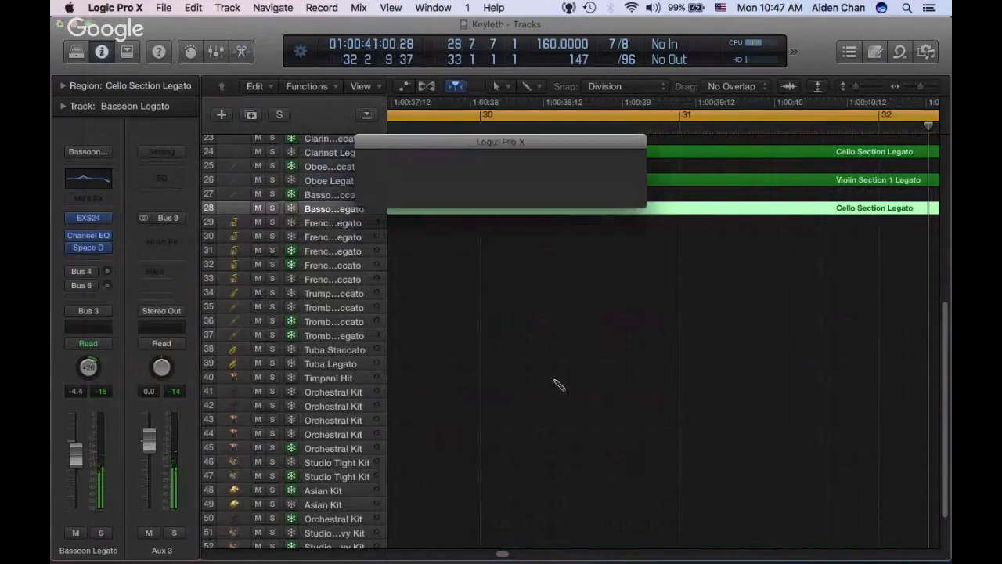
{"action": "left_click", "coordinate": [609, 362]}
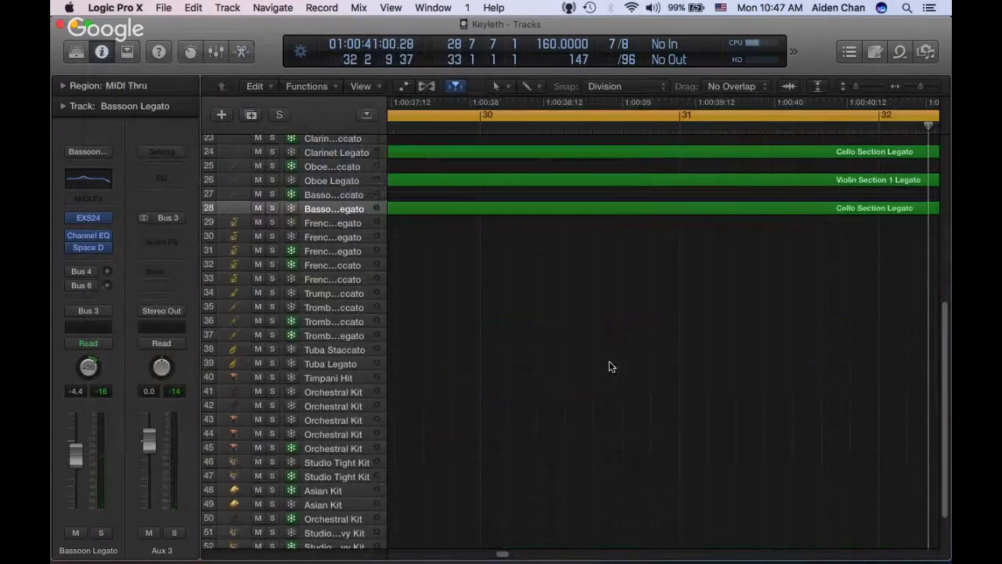
Play the full arrangement twice from just before bar 27 to check the transition into the legato section at bar 29
{"action": "scroll", "coordinate": [611, 366], "scroll_direction": "up", "scroll_amount": 10}
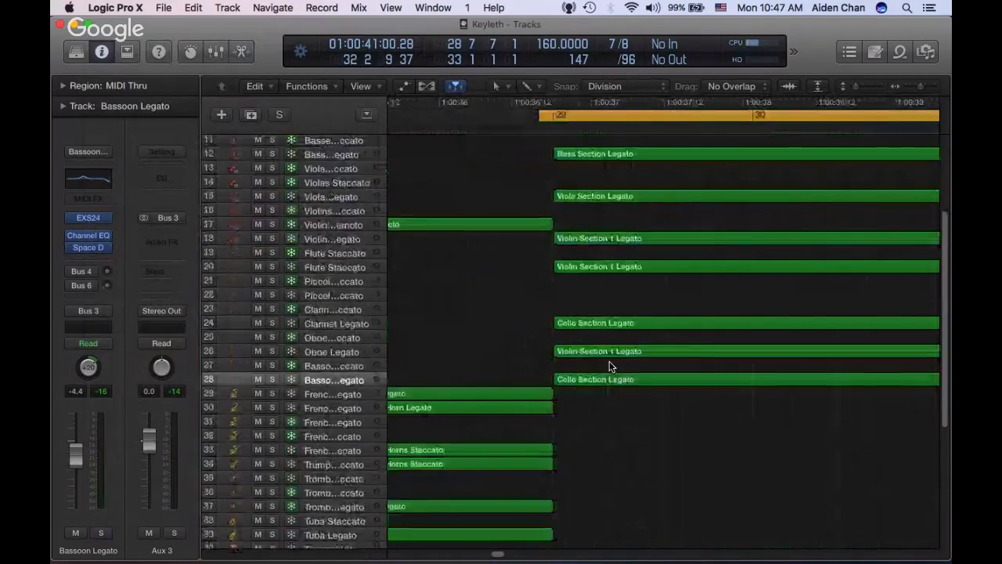
{"action": "scroll", "coordinate": [609, 365], "scroll_direction": "up", "scroll_amount": 2}
{"action": "left_click", "coordinate": [568, 106]}
{"action": "scroll", "coordinate": [563, 138], "scroll_direction": "down", "scroll_amount": 3}
{"action": "scroll", "coordinate": [564, 139], "scroll_direction": "left", "scroll_amount": 5}
{"action": "left_click", "coordinate": [447, 125]}
{"action": "key", "text": "space"}
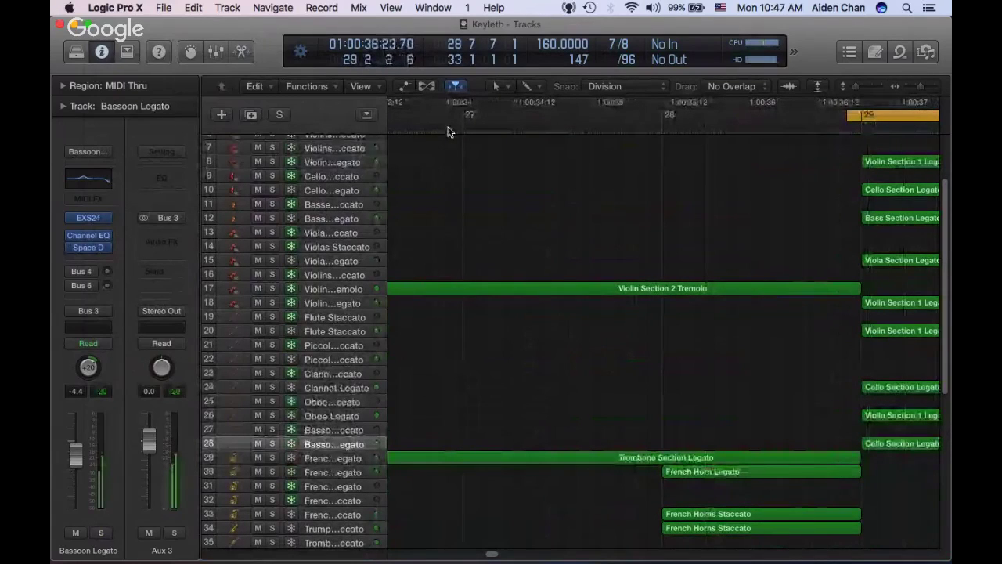
{"action": "left_click", "coordinate": [615, 238]}
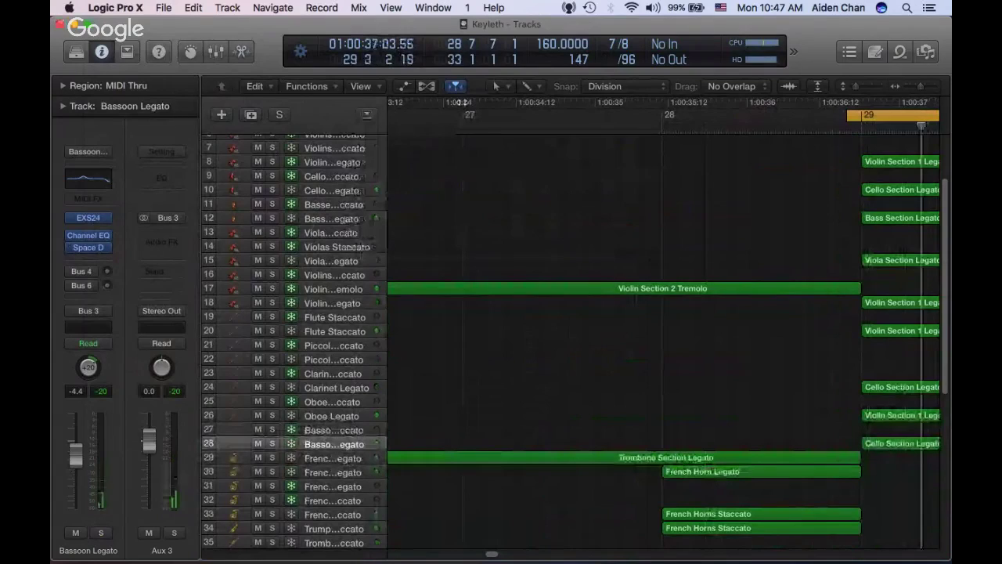
{"action": "left_click", "coordinate": [441, 124]}
{"action": "key", "text": "space"}
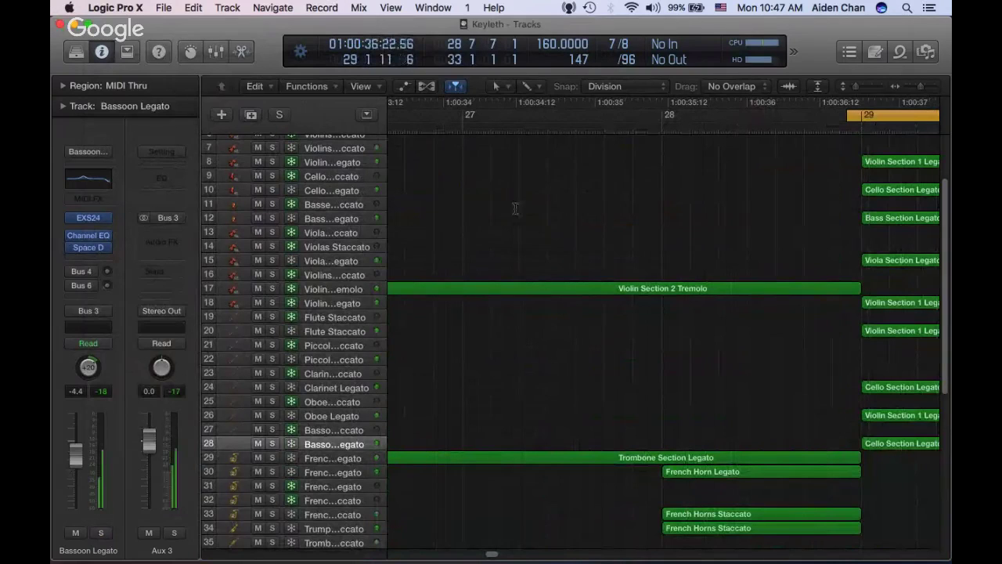
{"action": "left_click", "coordinate": [595, 239]}
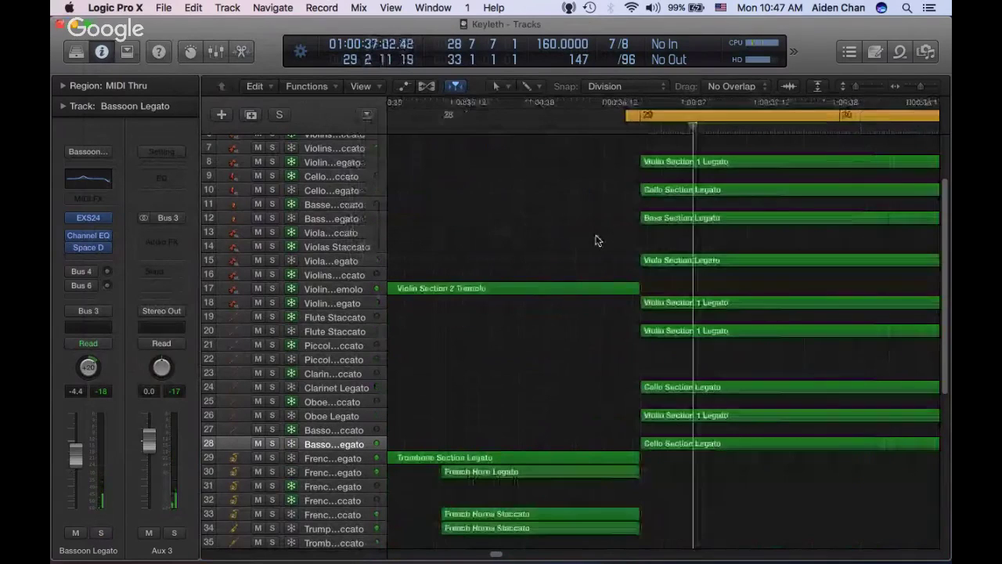
{"action": "scroll", "coordinate": [595, 238], "scroll_direction": "down", "scroll_amount": 1}
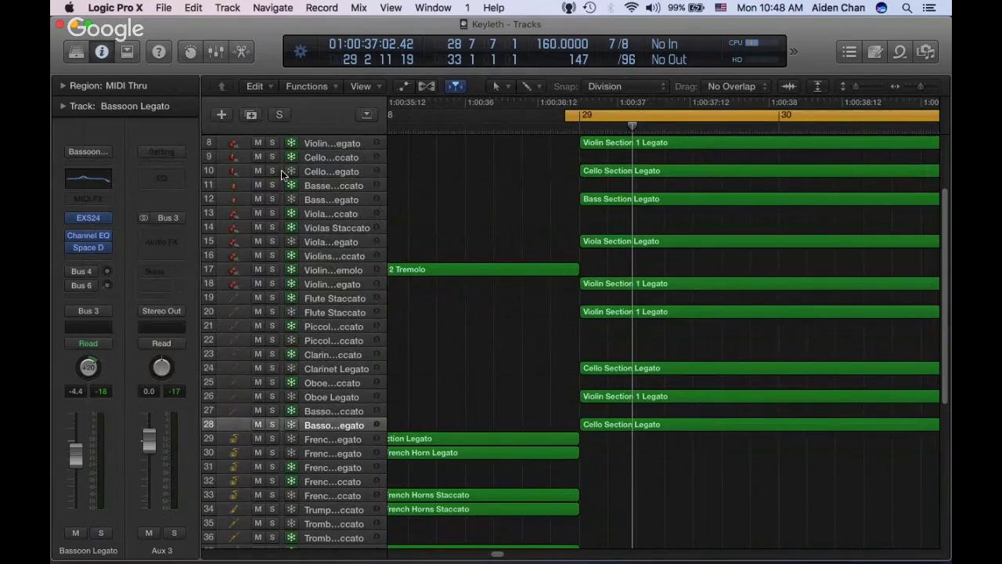
{"action": "scroll", "coordinate": [551, 308], "scroll_direction": "down", "scroll_amount": 1}
{"action": "scroll", "coordinate": [550, 307], "scroll_direction": "down", "scroll_amount": 5}
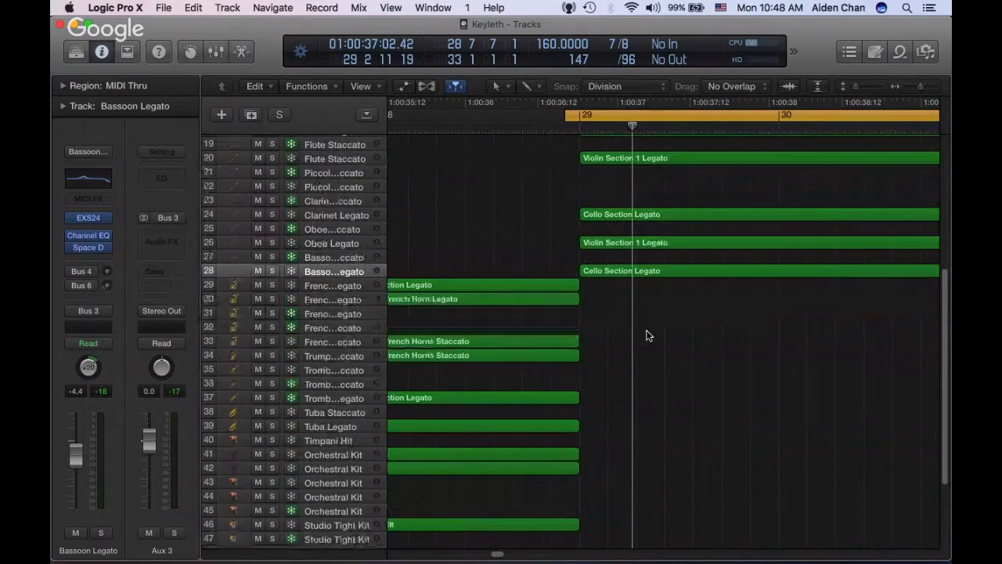
{"action": "scroll", "coordinate": [537, 227], "scroll_direction": "up", "scroll_amount": 2}
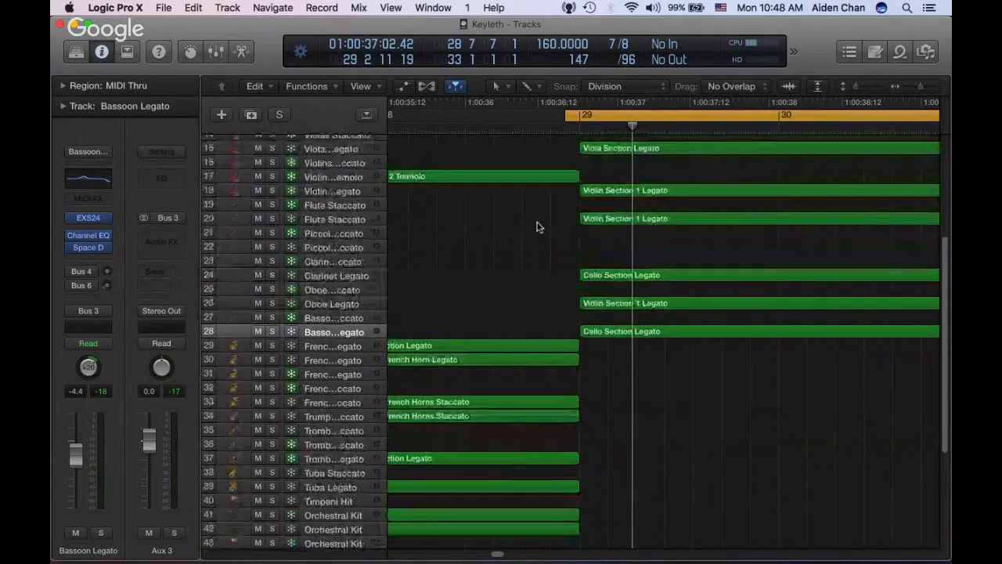
{"action": "scroll", "coordinate": [537, 227], "scroll_direction": "down", "scroll_amount": 6}
{"action": "scroll", "coordinate": [537, 228], "scroll_direction": "left", "scroll_amount": 5}
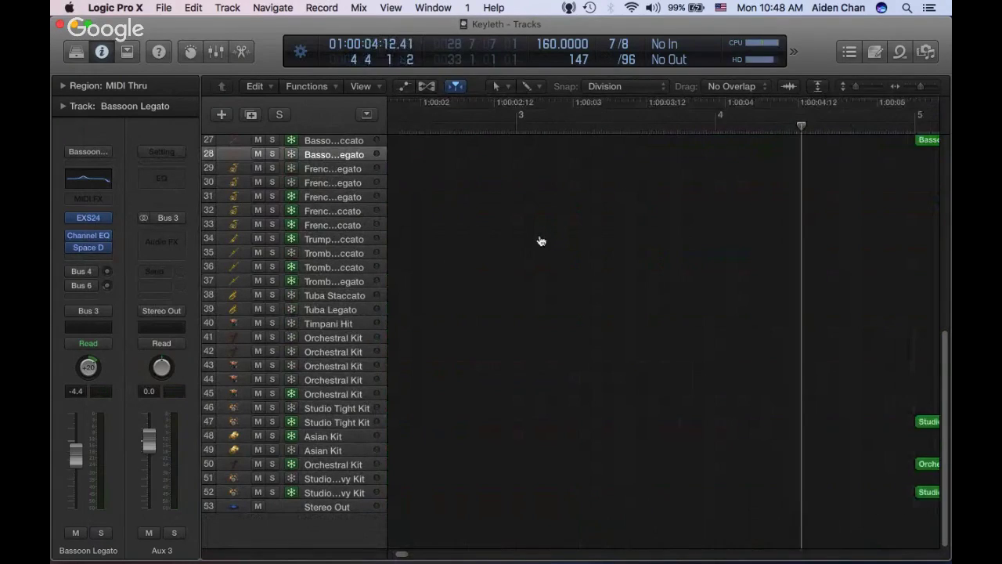
Switch to Safari, read through the YouTube live chat and return to Logic Pro X
{"action": "key", "text": "super+Tab"}
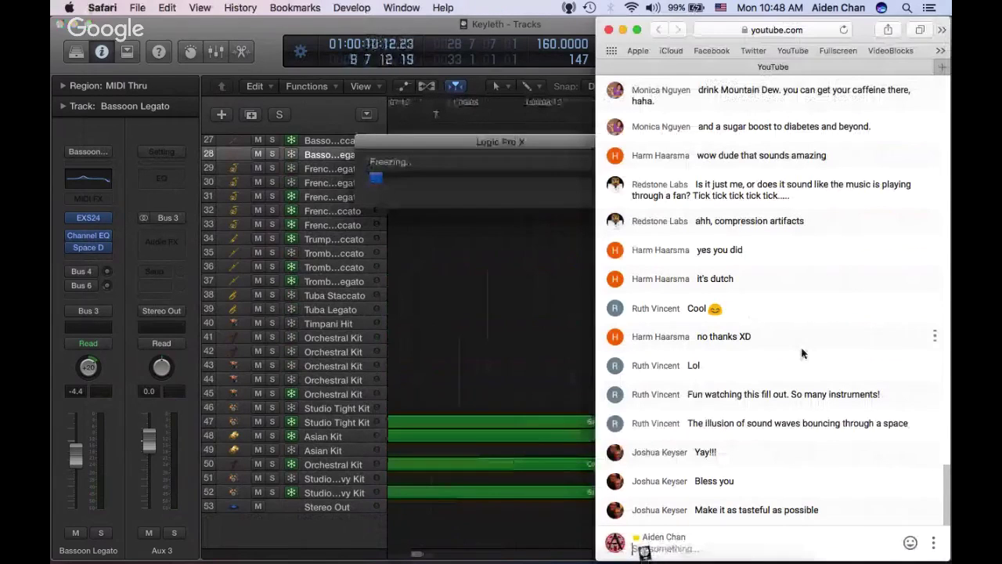
{"action": "scroll", "coordinate": [804, 345], "scroll_direction": "up", "scroll_amount": 1}
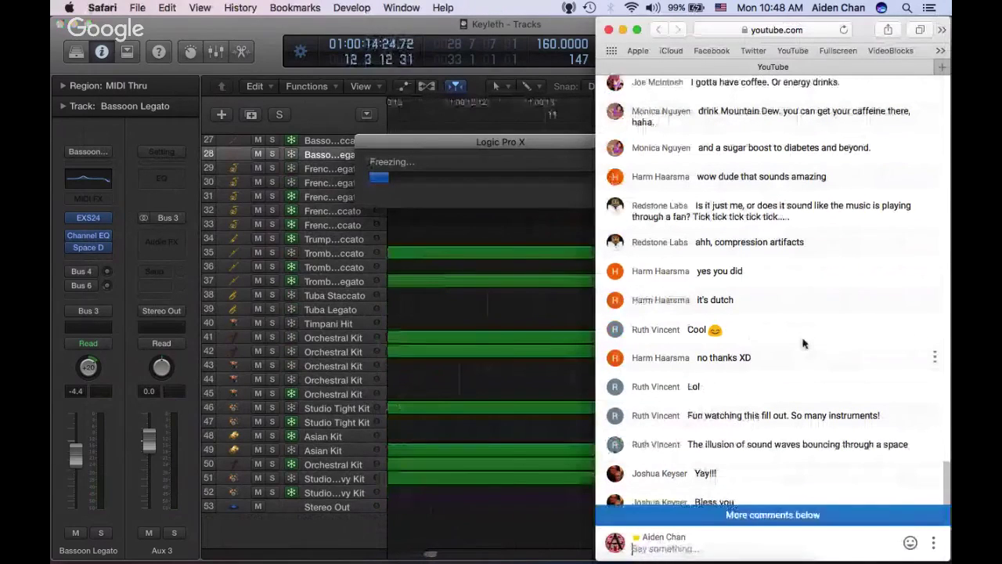
{"action": "scroll", "coordinate": [804, 343], "scroll_direction": "down", "scroll_amount": 1}
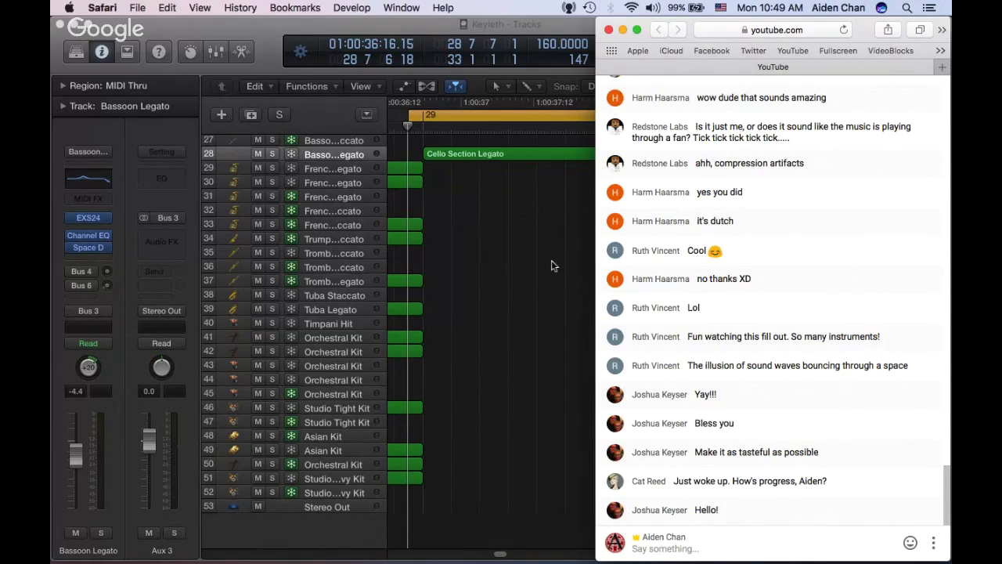
{"action": "scroll", "coordinate": [744, 127], "scroll_direction": "up", "scroll_amount": 15}
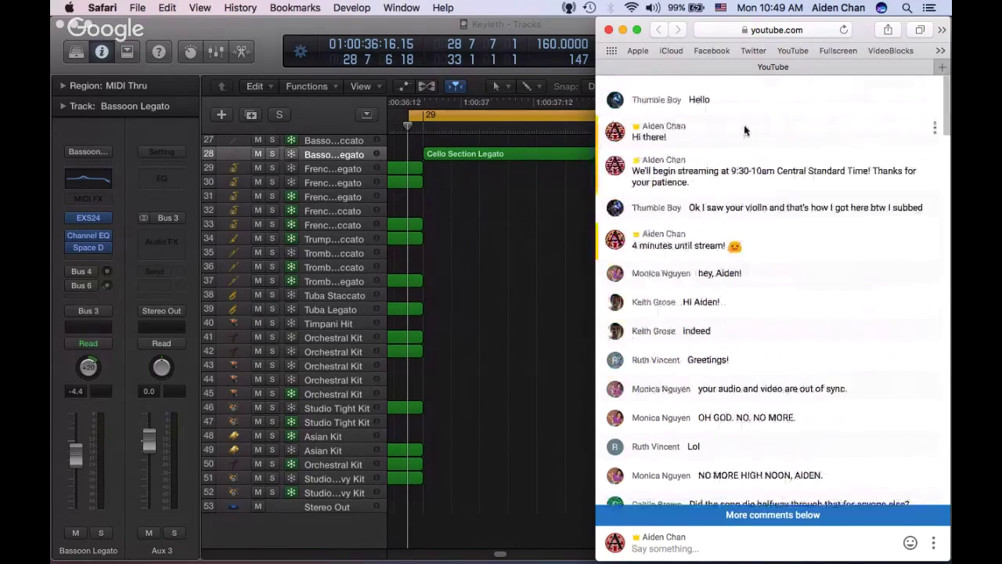
{"action": "scroll", "coordinate": [745, 130], "scroll_direction": "down", "scroll_amount": 15}
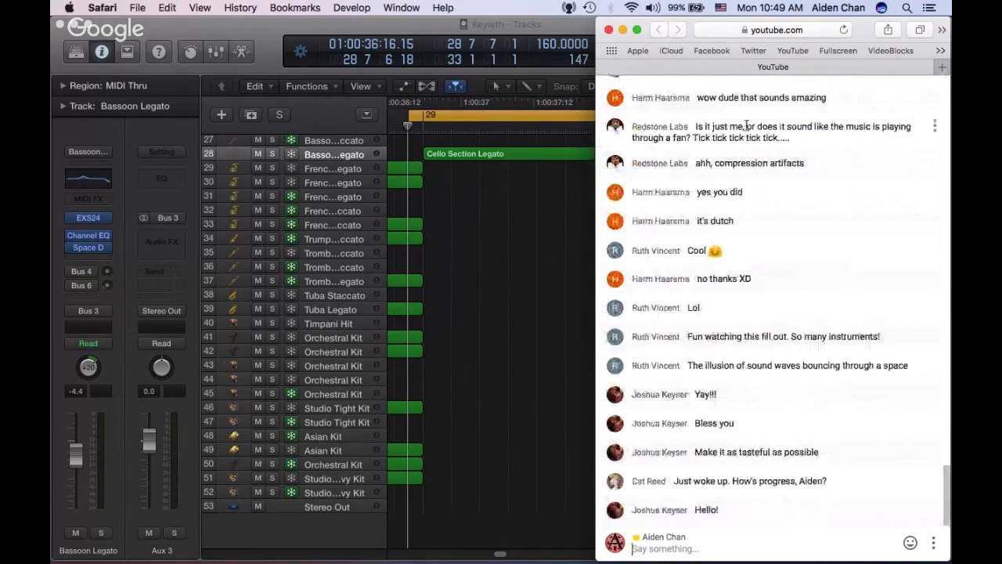
{"action": "left_click", "coordinate": [548, 270]}
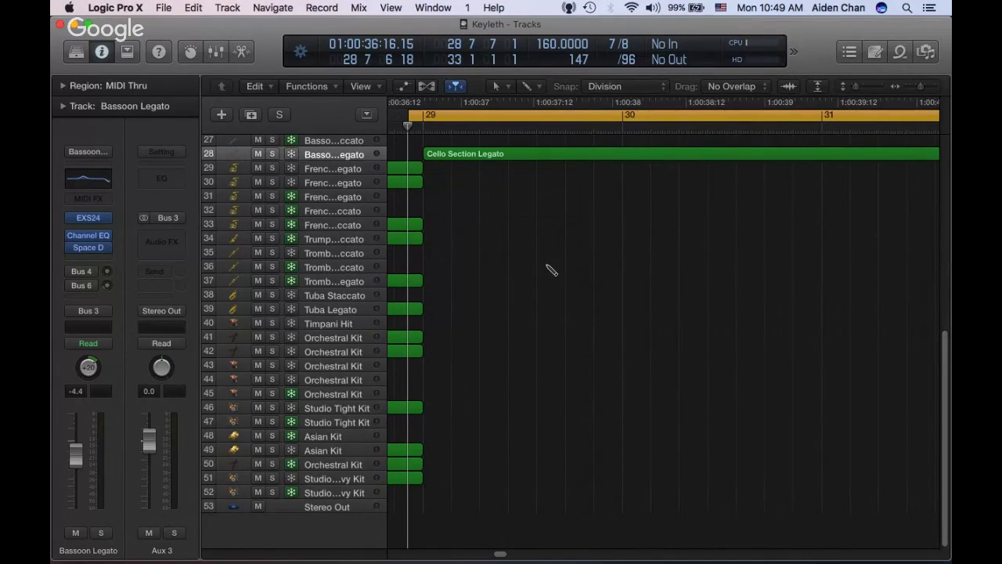
Check the newest YouTube chat messages in Safari and switch back to Logic Pro X
{"action": "key", "text": "super+Tab"}
{"action": "key", "text": "super+Tab"}
{"action": "key", "text": "super+Tab"}
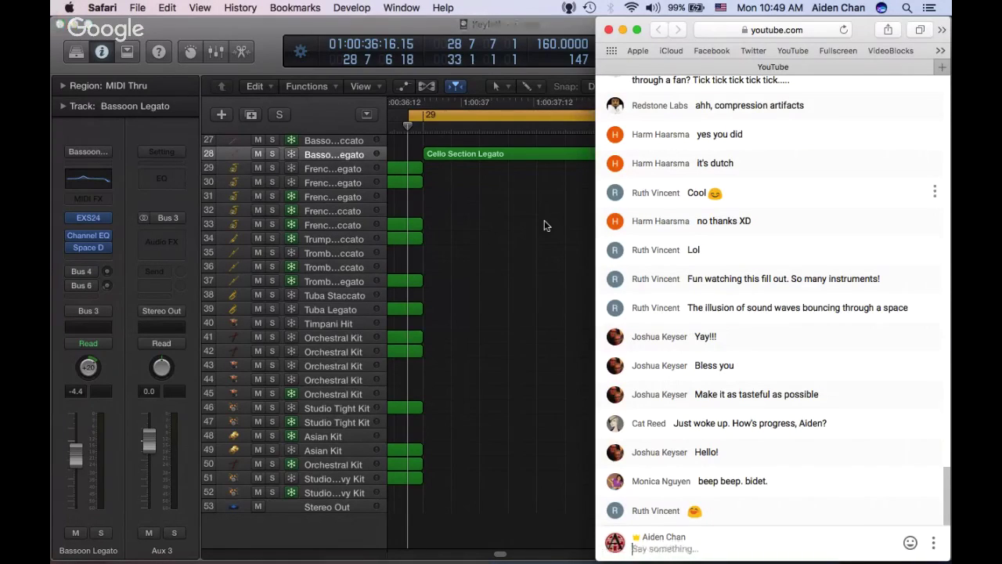
{"action": "key", "text": "super+Tab"}
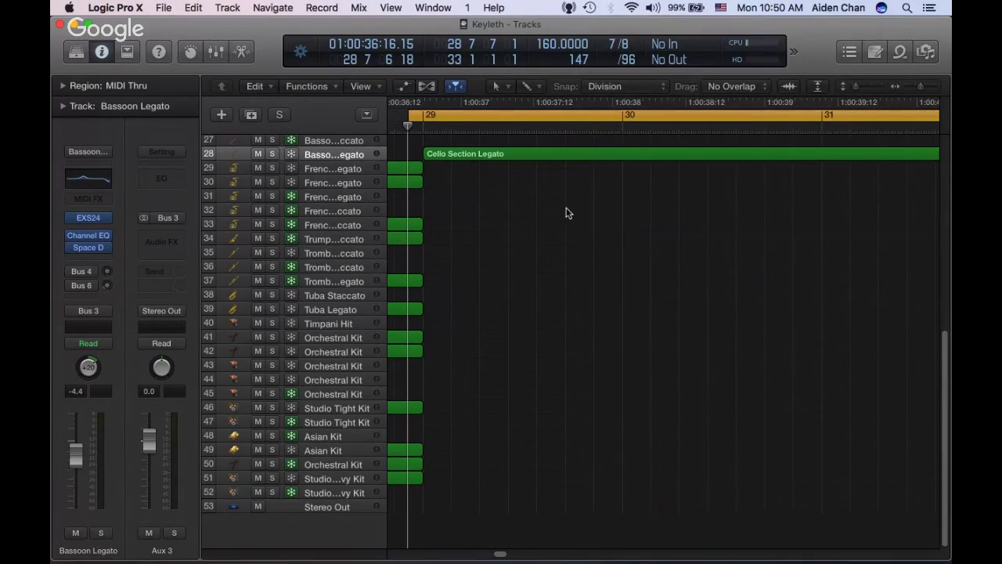
Play the arrangement from just before bar 27 into the legato section and dismiss the alert
{"action": "scroll", "coordinate": [568, 213], "scroll_direction": "up", "scroll_amount": 10}
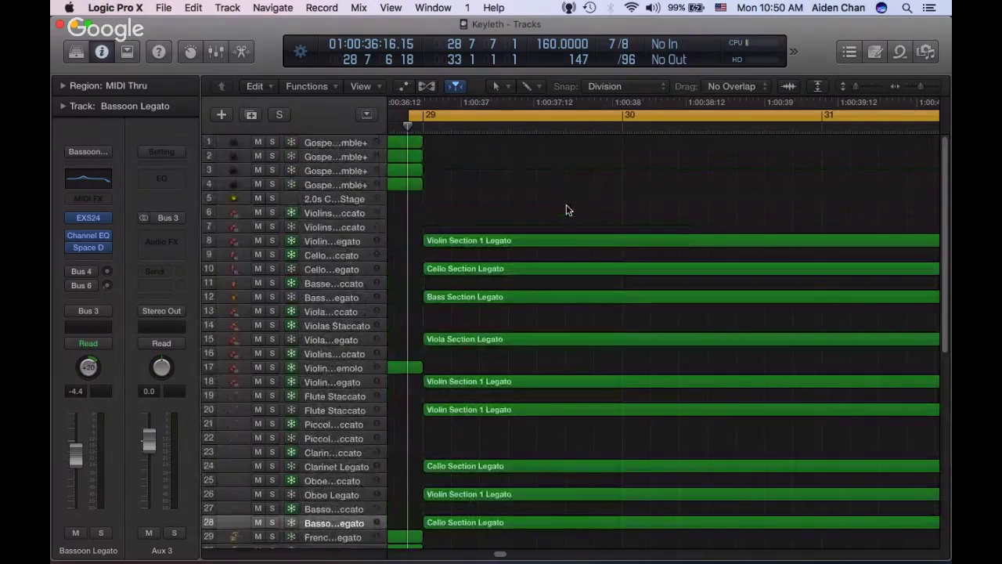
{"action": "scroll", "coordinate": [566, 210], "scroll_direction": "down", "scroll_amount": 2}
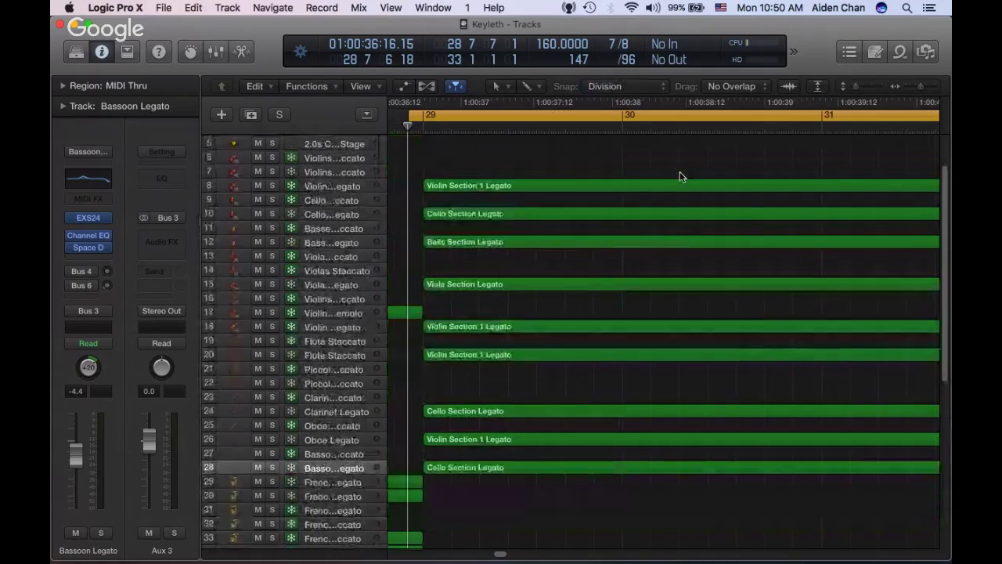
{"action": "scroll", "coordinate": [624, 262], "scroll_direction": "down", "scroll_amount": 8}
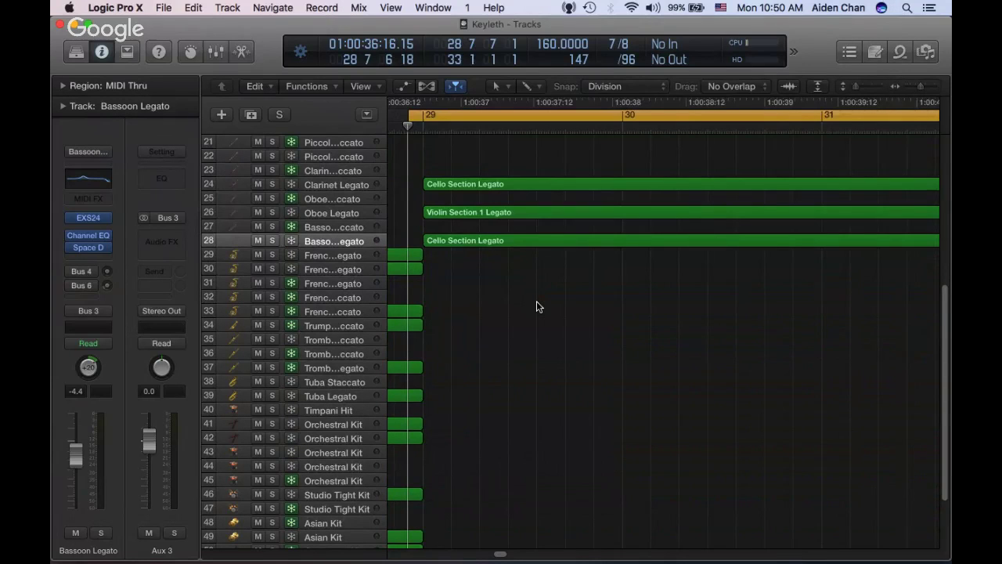
{"action": "scroll", "coordinate": [536, 300], "scroll_direction": "left", "scroll_amount": 5}
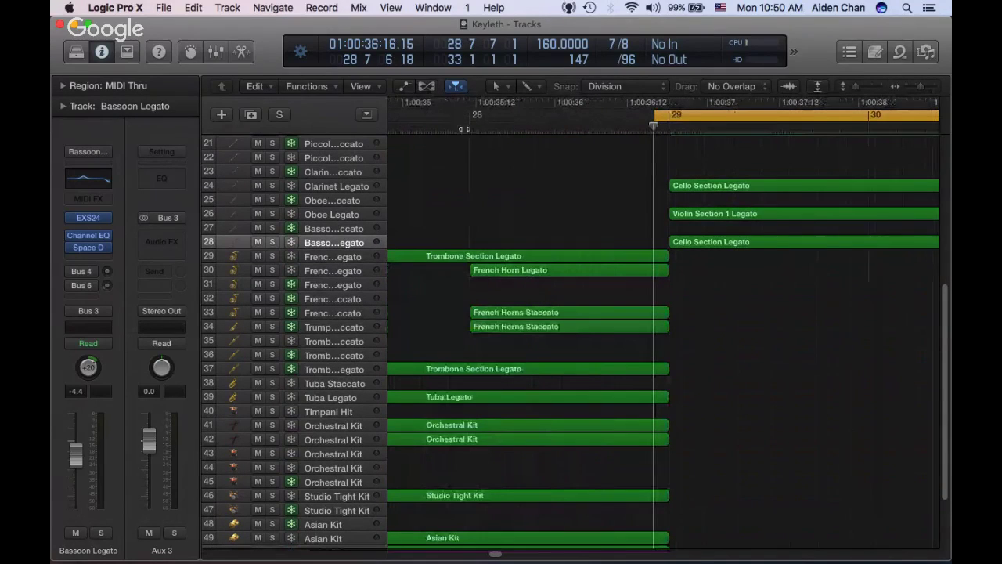
{"action": "scroll", "coordinate": [519, 160], "scroll_direction": "left", "scroll_amount": 5}
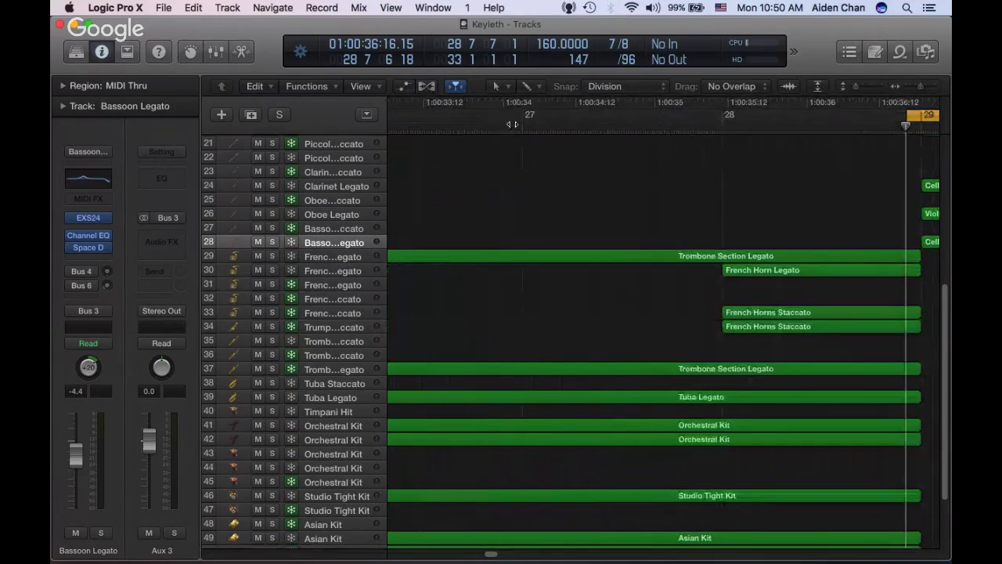
{"action": "double_click", "coordinate": [512, 126]}
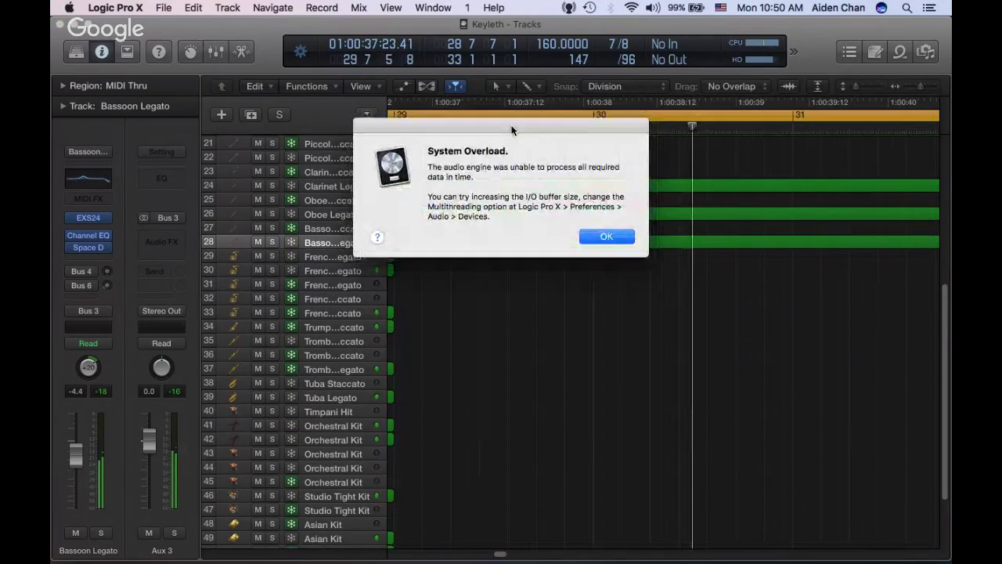
{"action": "left_click", "coordinate": [605, 236]}
Play the doubled legato section from just before bar 29 with all tracks audible
{"action": "scroll", "coordinate": [763, 264], "scroll_direction": "down", "scroll_amount": 3}
{"action": "scroll", "coordinate": [763, 265], "scroll_direction": "left", "scroll_amount": 3}
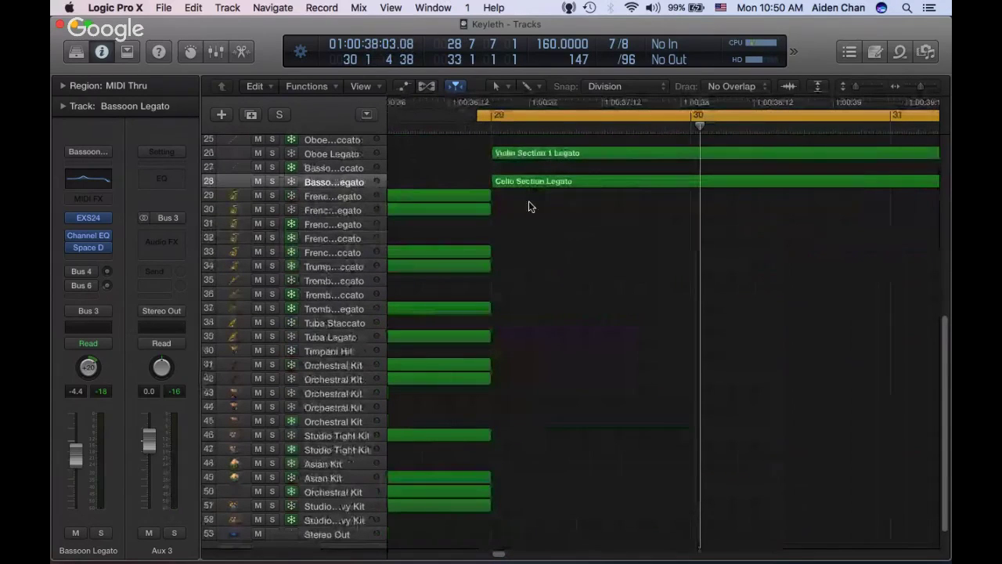
{"action": "scroll", "coordinate": [529, 201], "scroll_direction": "up", "scroll_amount": 3}
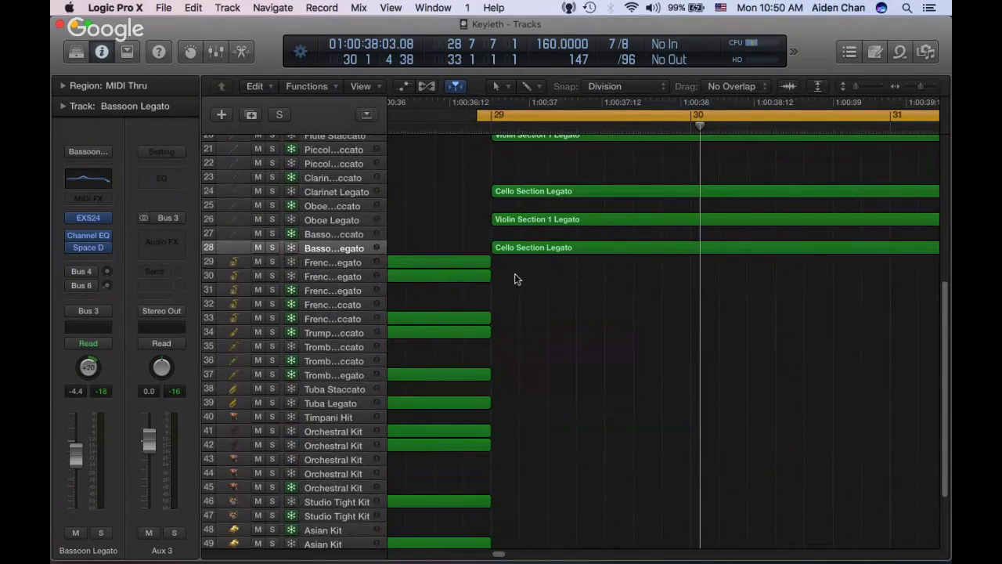
{"action": "scroll", "coordinate": [726, 228], "scroll_direction": "up", "scroll_amount": 5}
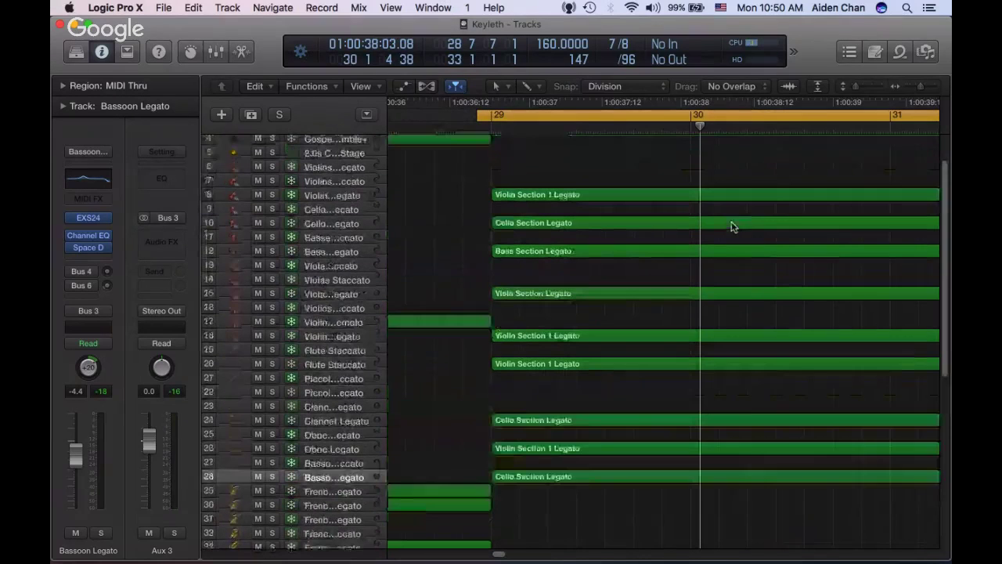
{"action": "left_click", "coordinate": [486, 126]}
{"action": "key", "text": "space"}
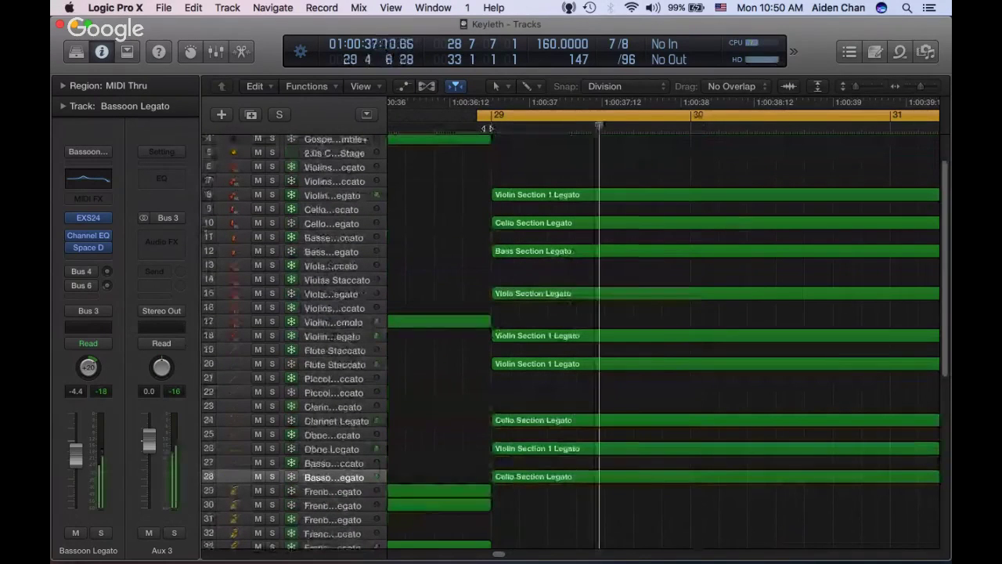
Replay the doubled legato section from just before bar 29 and stop playback in bar 32
{"action": "left_click", "coordinate": [485, 128]}
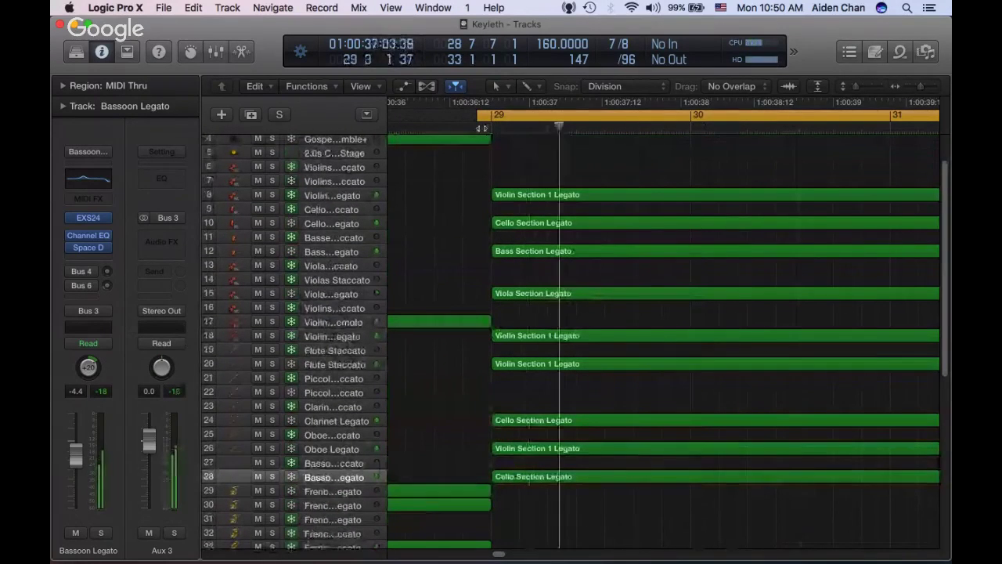
{"action": "left_click", "coordinate": [486, 128]}
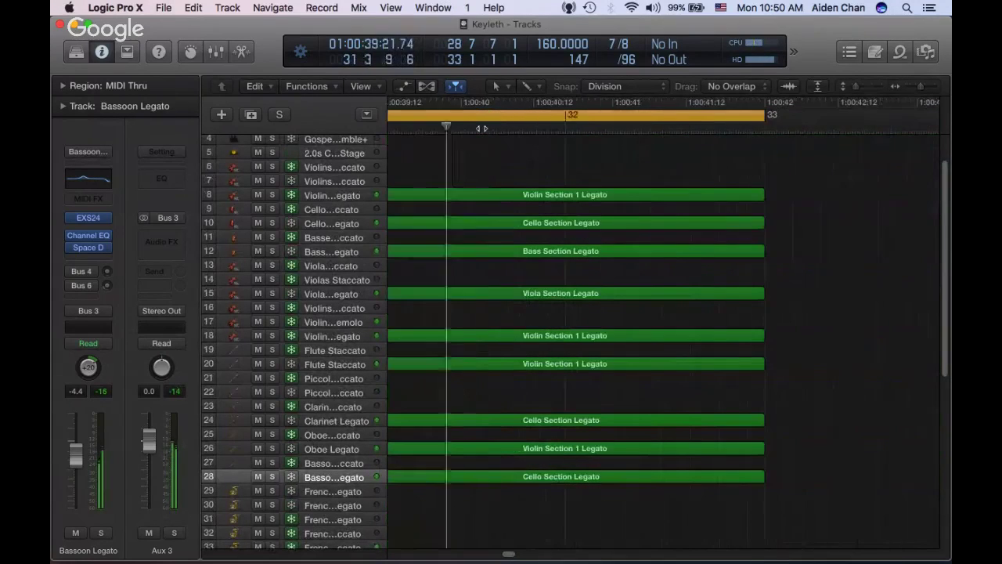
{"action": "key", "text": "space"}
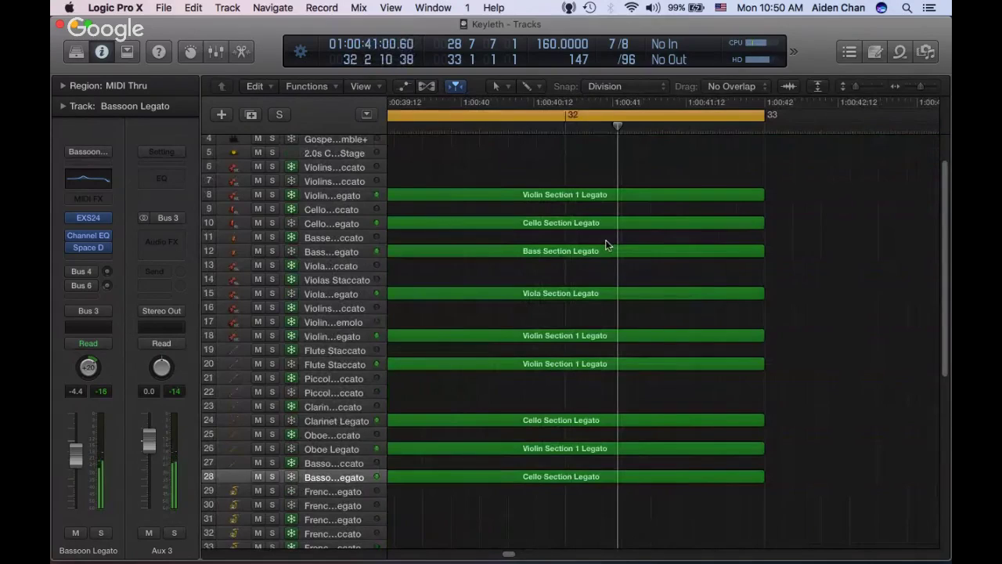
Copy the Violin Section 1 Legato region from track 18 and place the playhead at bar 29
{"action": "scroll", "coordinate": [605, 240], "scroll_direction": "left", "scroll_amount": 5}
{"action": "scroll", "coordinate": [576, 242], "scroll_direction": "left", "scroll_amount": 1}
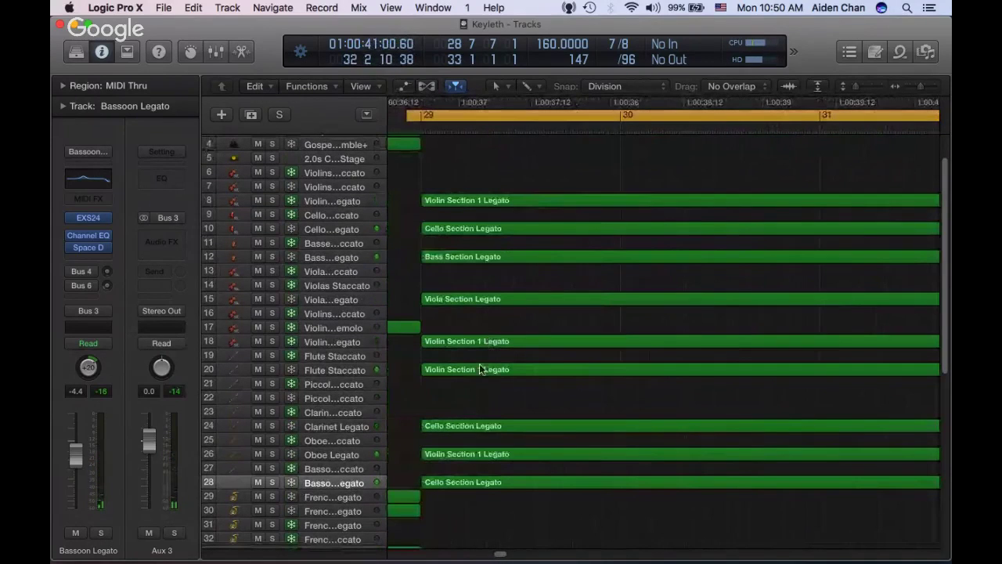
{"action": "left_click", "coordinate": [498, 200]}
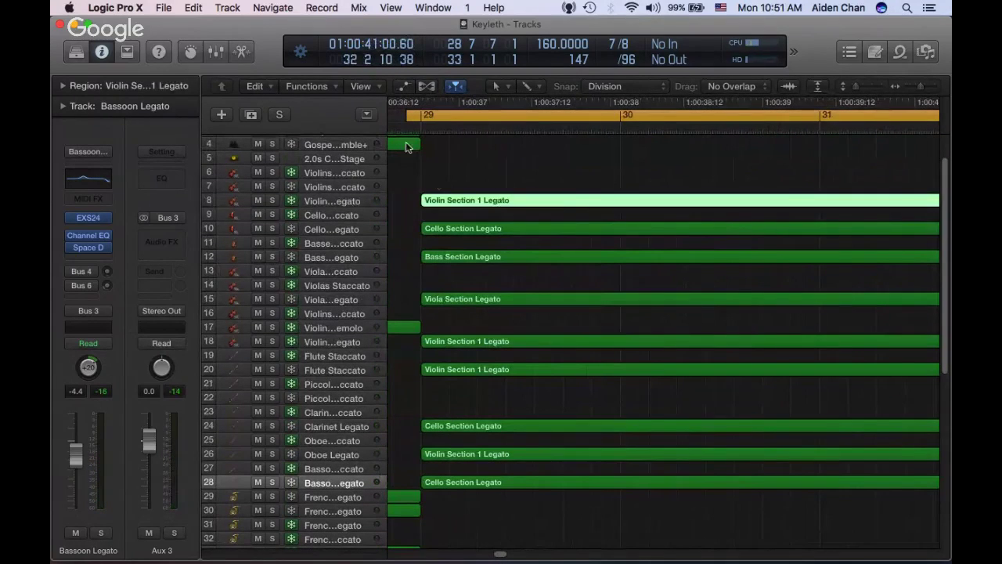
{"action": "left_click", "coordinate": [457, 300]}
{"action": "left_click", "coordinate": [462, 341]}
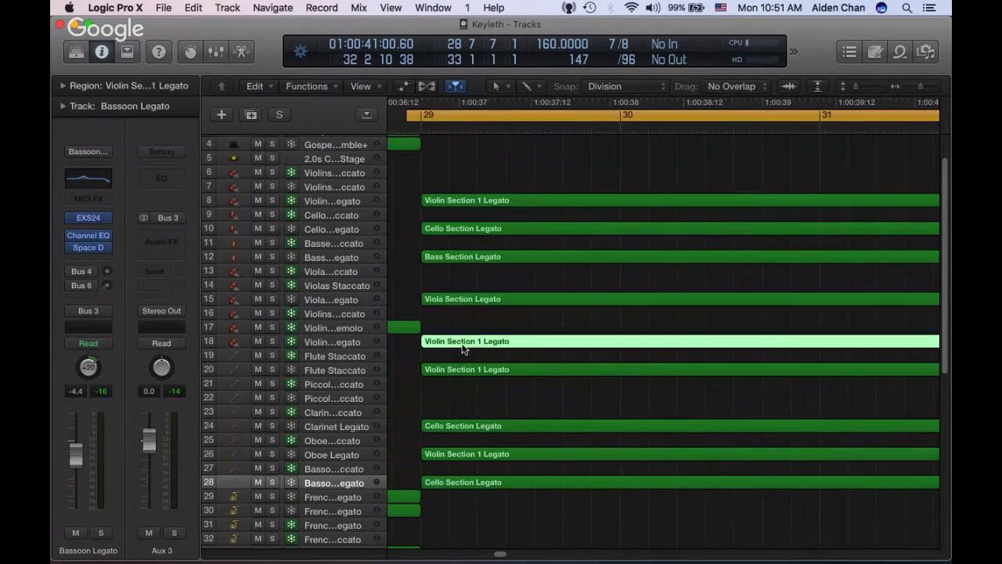
{"action": "left_click", "coordinate": [414, 126]}
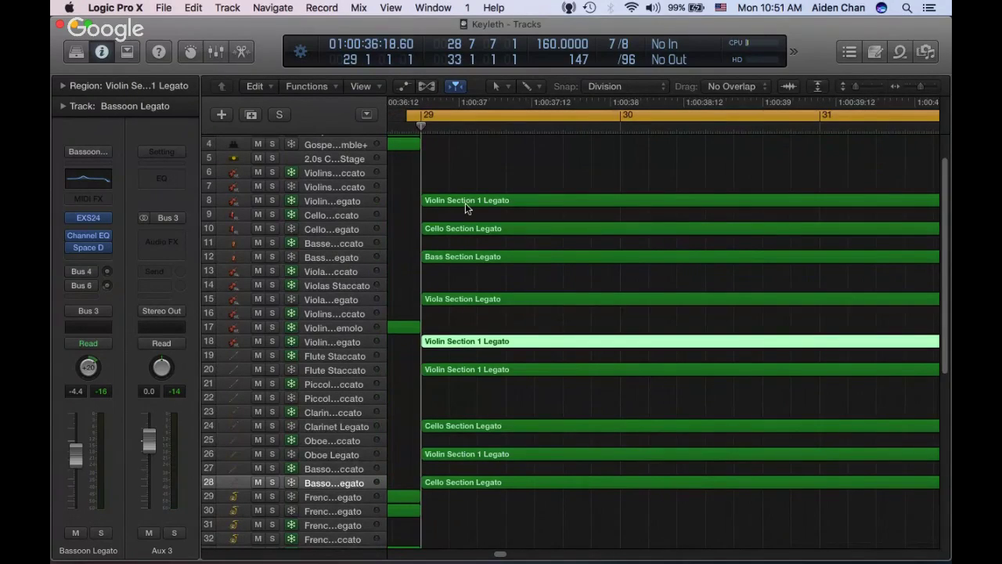
Paste the copied violin legato region onto the Trombones Legato track at bar 29
{"action": "scroll", "coordinate": [339, 350], "scroll_direction": "down", "scroll_amount": 6}
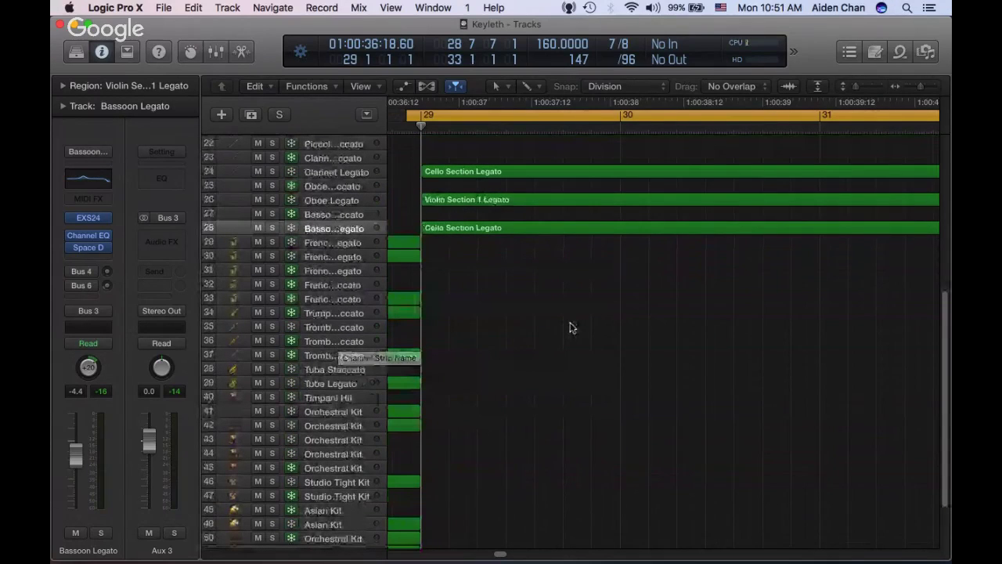
{"action": "left_click", "coordinate": [357, 354]}
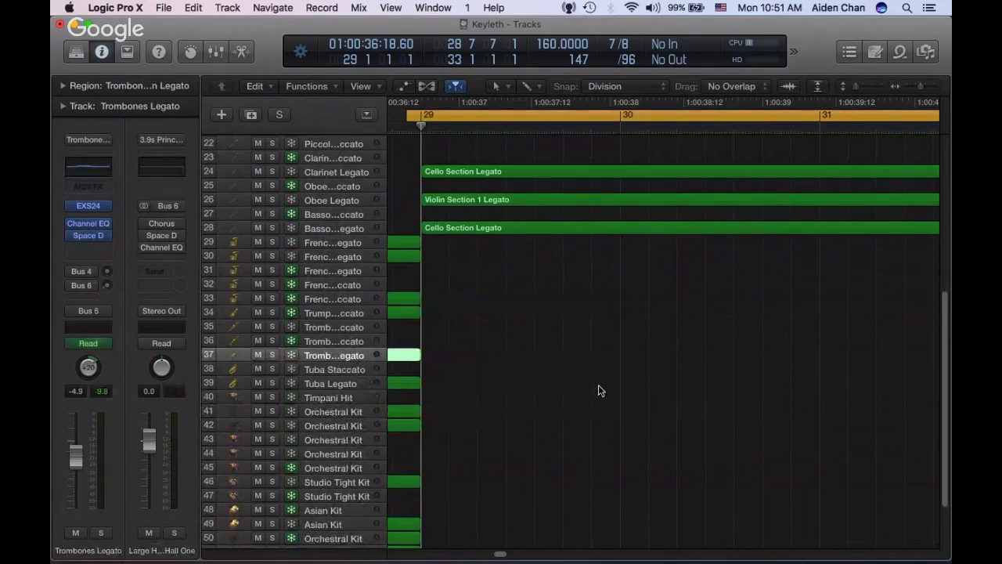
{"action": "scroll", "coordinate": [598, 384], "scroll_direction": "left", "scroll_amount": 10}
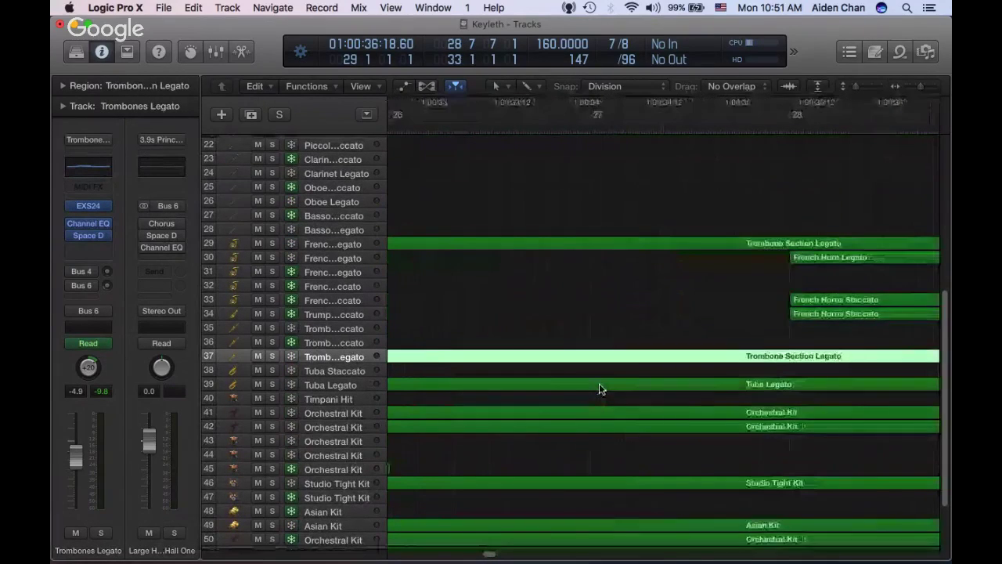
{"action": "scroll", "coordinate": [599, 389], "scroll_direction": "left", "scroll_amount": 10}
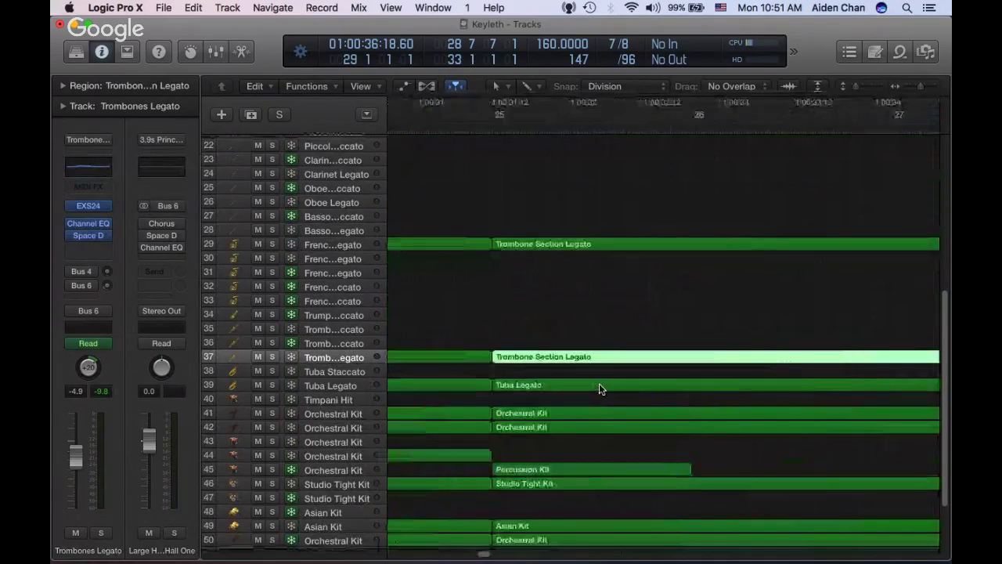
{"action": "scroll", "coordinate": [599, 390], "scroll_direction": "right", "scroll_amount": 15}
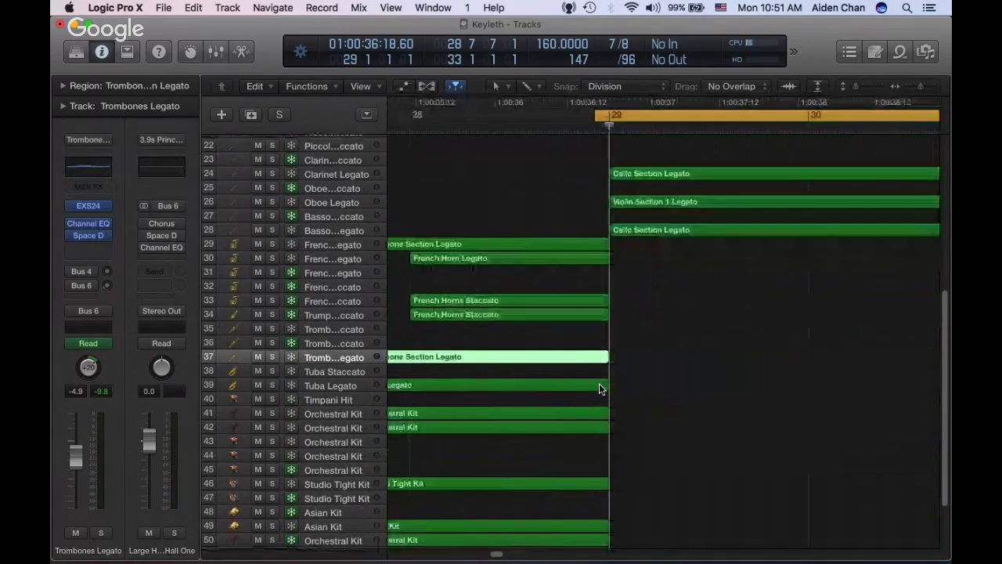
{"action": "key", "text": "super+v"}
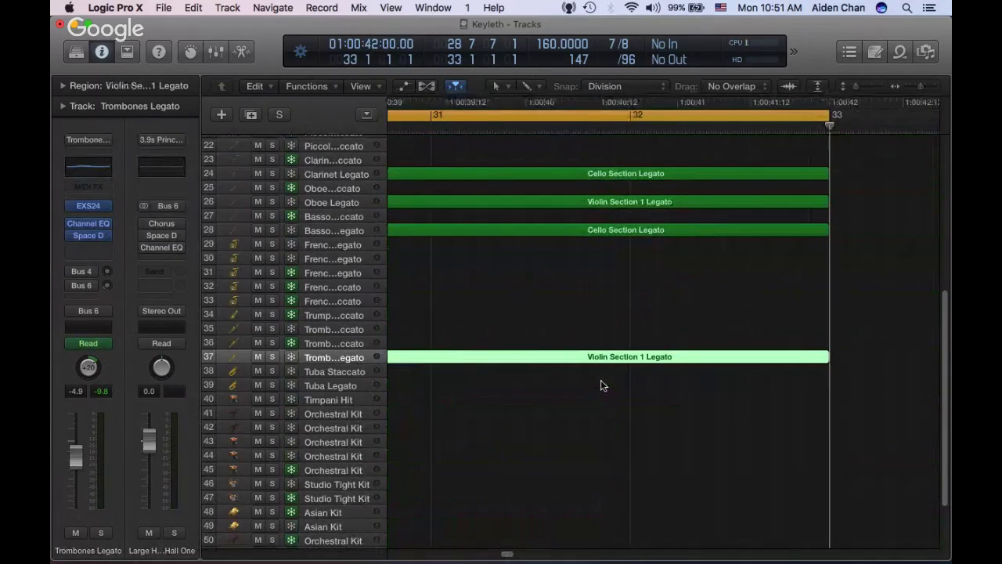
Solo the Trombones Legato track and play the pasted region from bar 29
{"action": "key", "text": "s"}
{"action": "key", "text": "space"}
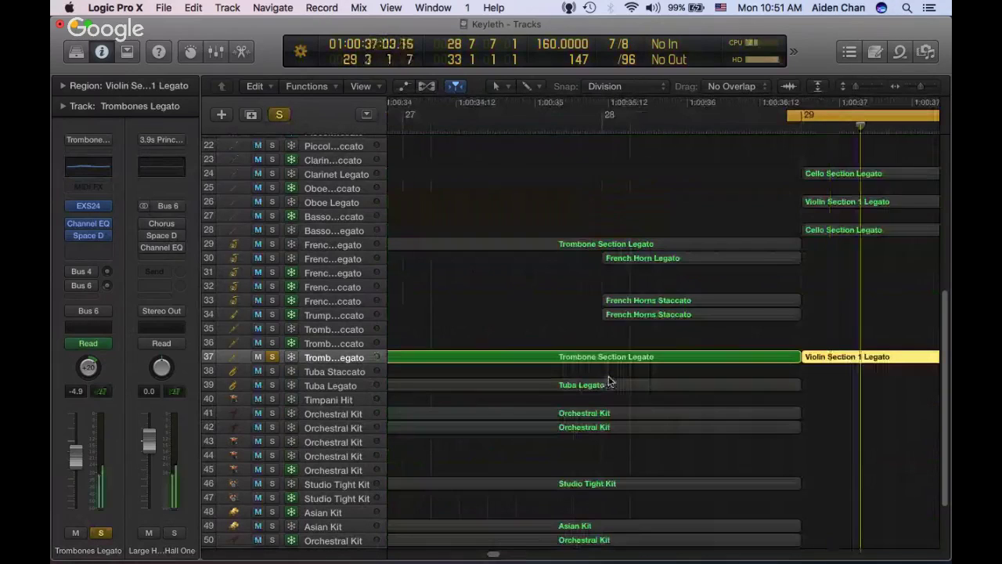
{"action": "key", "text": "space"}
Open the pasted trombone region in the Piano Roll and raise the velocity of all its notes to 100
{"action": "left_click", "coordinate": [660, 315]}
{"action": "left_click", "coordinate": [638, 358]}
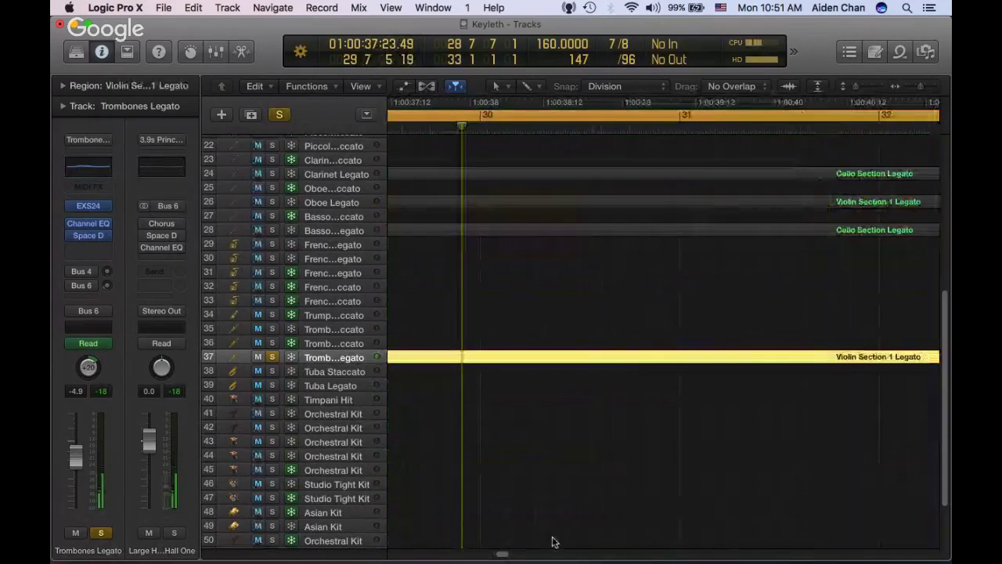
{"action": "key", "text": "p"}
{"action": "left_click", "coordinate": [543, 411]}
{"action": "left_click", "coordinate": [556, 392]}
{"action": "key", "text": "t"}
{"action": "key", "text": "v"}
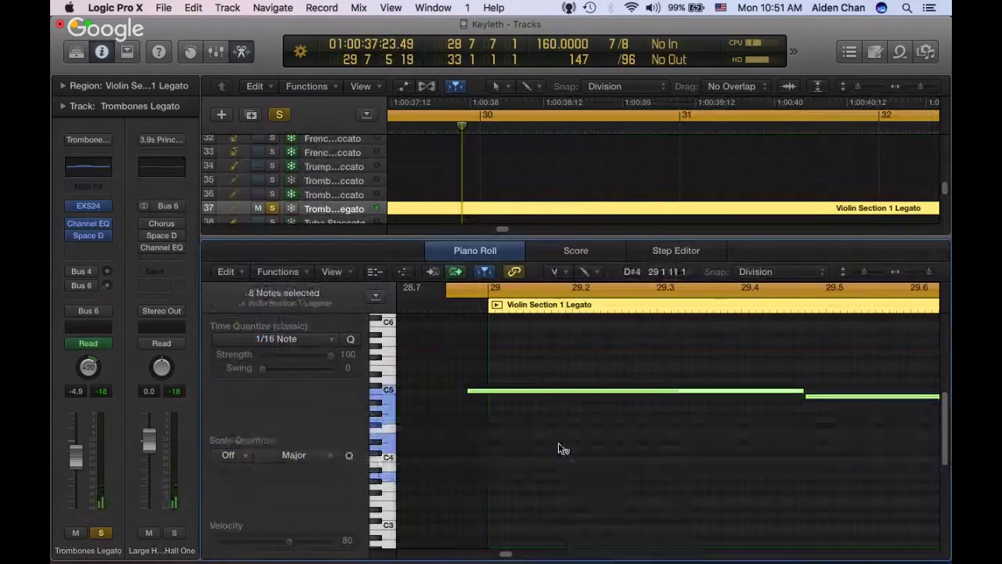
{"action": "left_click", "coordinate": [577, 393]}
{"action": "mouse_move", "coordinate": [579, 352]}
{"action": "left_mouse_down"}
{"action": "mouse_move", "coordinate": [580, 340]}
{"action": "mouse_move", "coordinate": [578, 369]}
{"action": "left_mouse_up"}
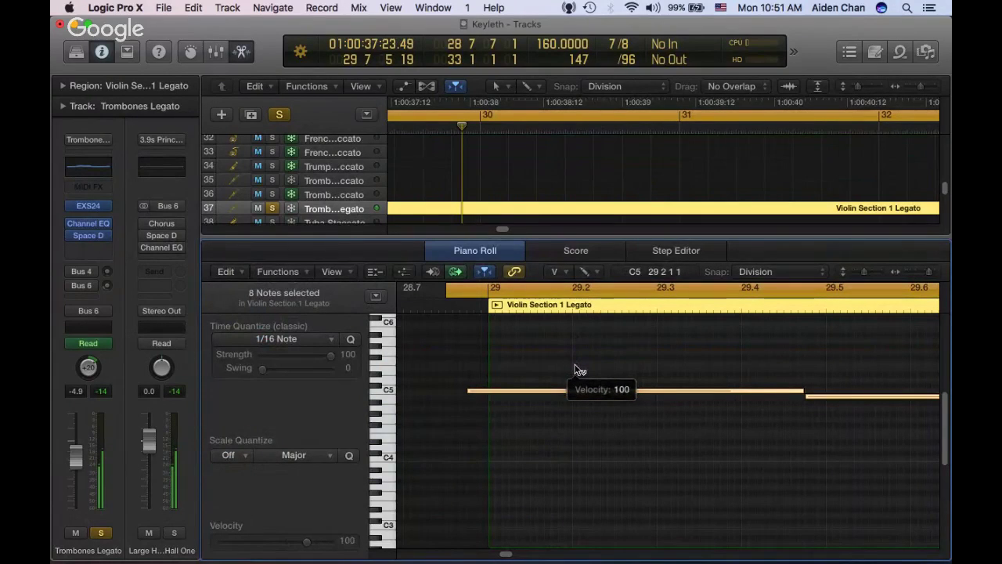
{"action": "key", "text": "t"}
{"action": "left_click", "coordinate": [584, 360]}
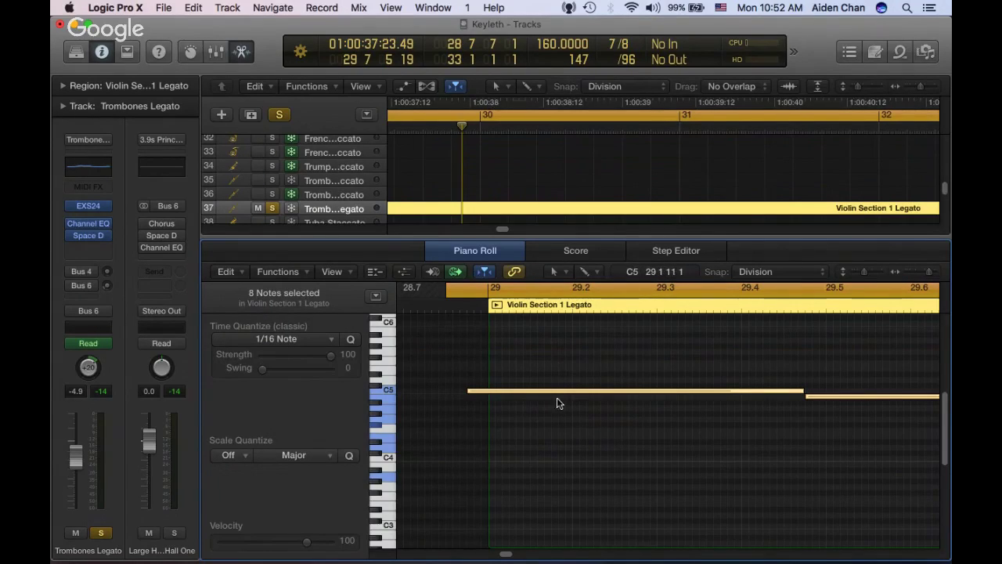
Turn off solo on the Trombones Legato track and audition the cycled passage from bar 29 with the full orchestra
{"action": "mouse_move", "coordinate": [554, 393]}
{"action": "scroll", "coordinate": [594, 192], "scroll_direction": "left", "scroll_amount": 3}
{"action": "key", "text": "space"}
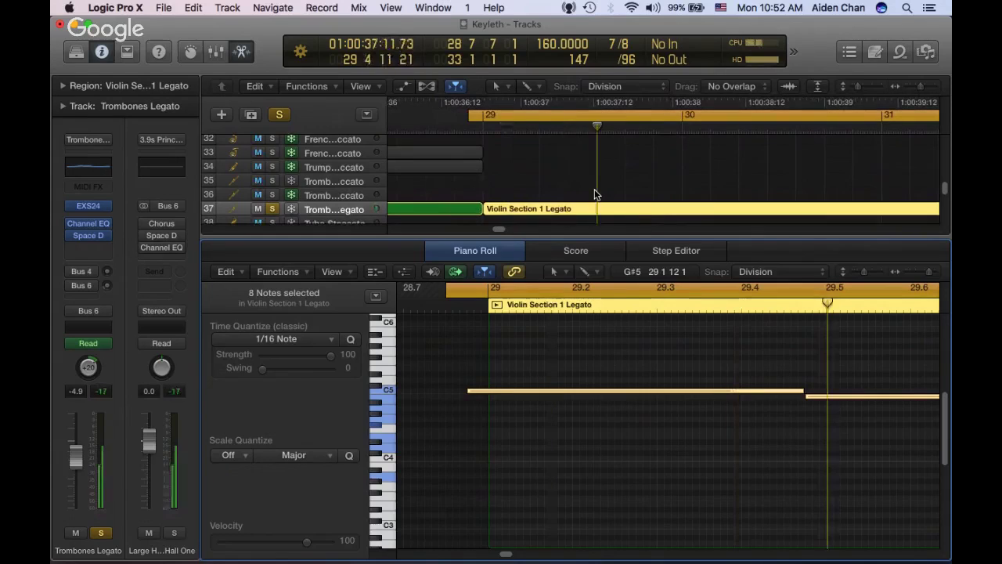
{"action": "key", "text": "s"}
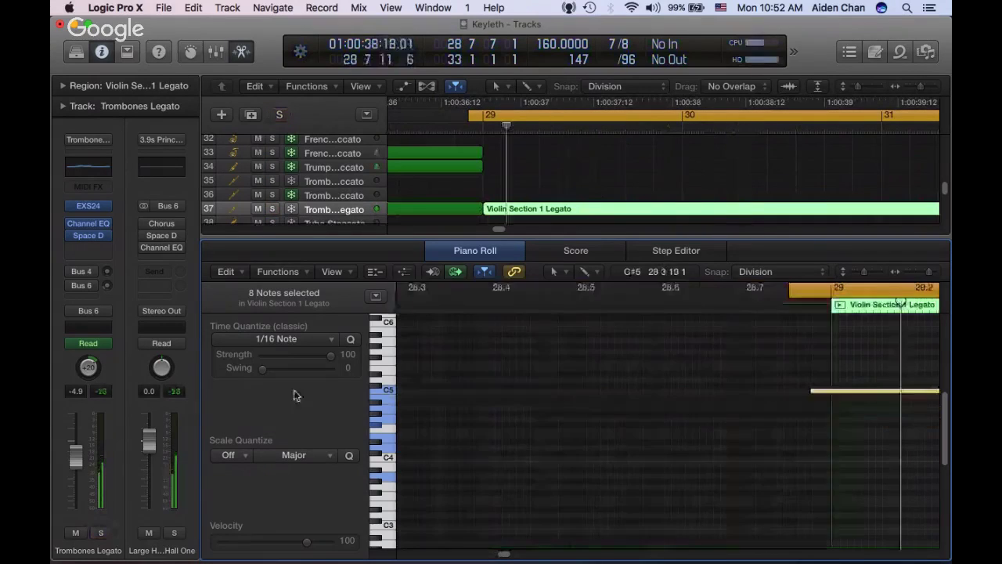
{"action": "key", "text": "space"}
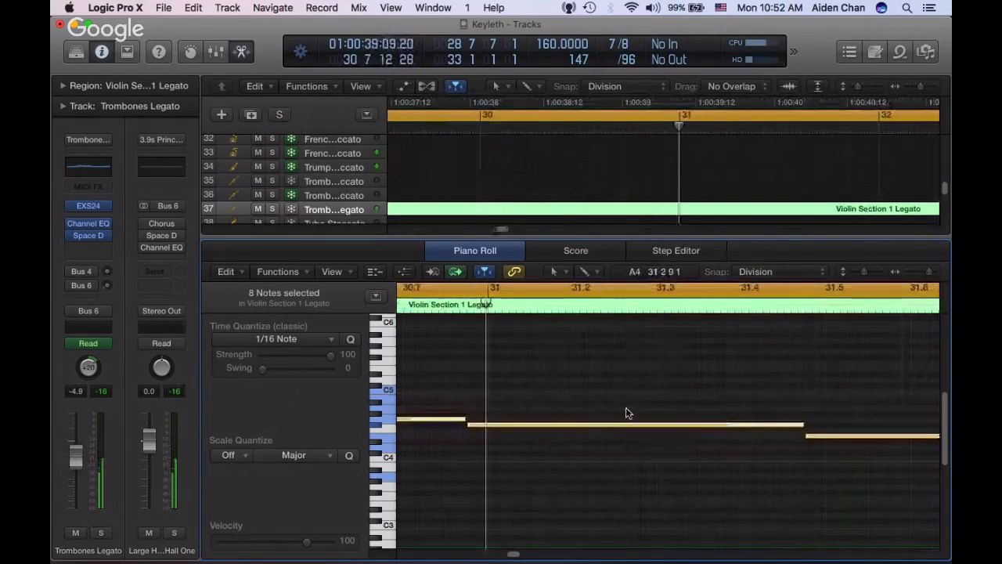
Lower the note just before bar 32 in the Trombones Legato track's Violin Section 1 Legato region to A3
{"action": "left_click", "coordinate": [615, 425]}
{"action": "left_click", "coordinate": [591, 425]}
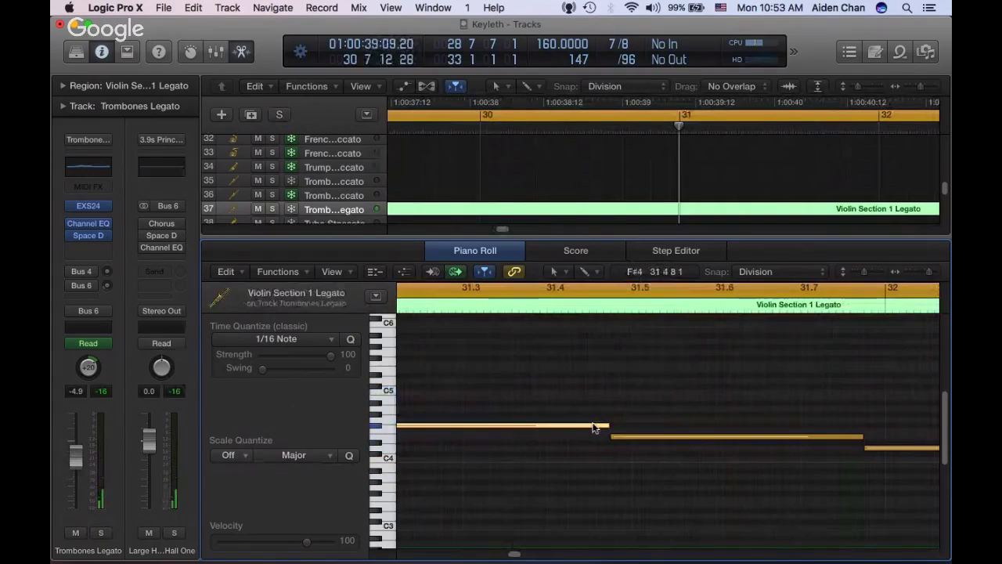
{"action": "left_click_drag", "start_coordinate": [779, 437], "coordinate": [886, 465]}
{"action": "scroll", "coordinate": [882, 462], "scroll_direction": "right", "scroll_amount": 3}
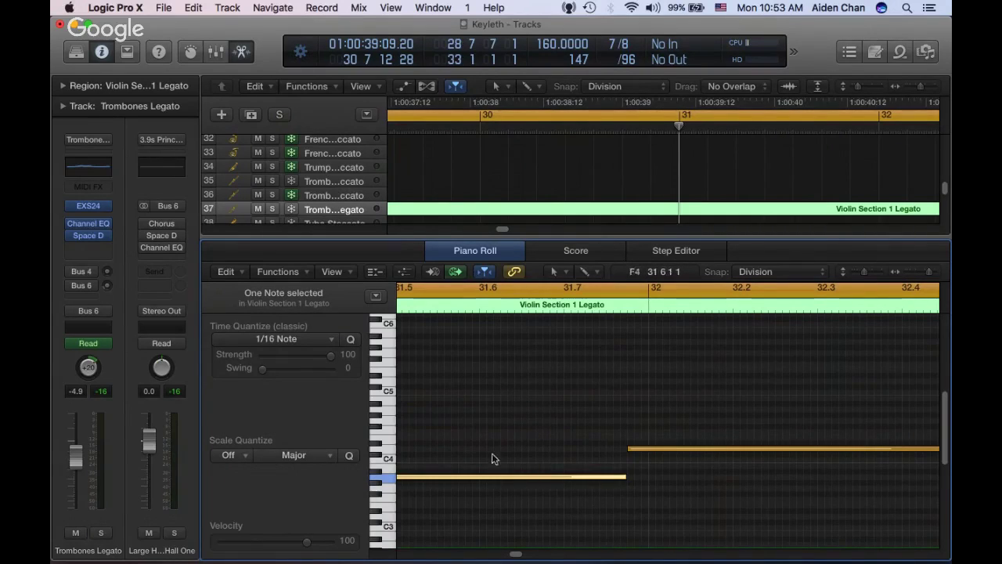
Delete the region's final note and lengthen the D4 note at bar 32 to the end of the region at bar 33
{"action": "left_click", "coordinate": [759, 449]}
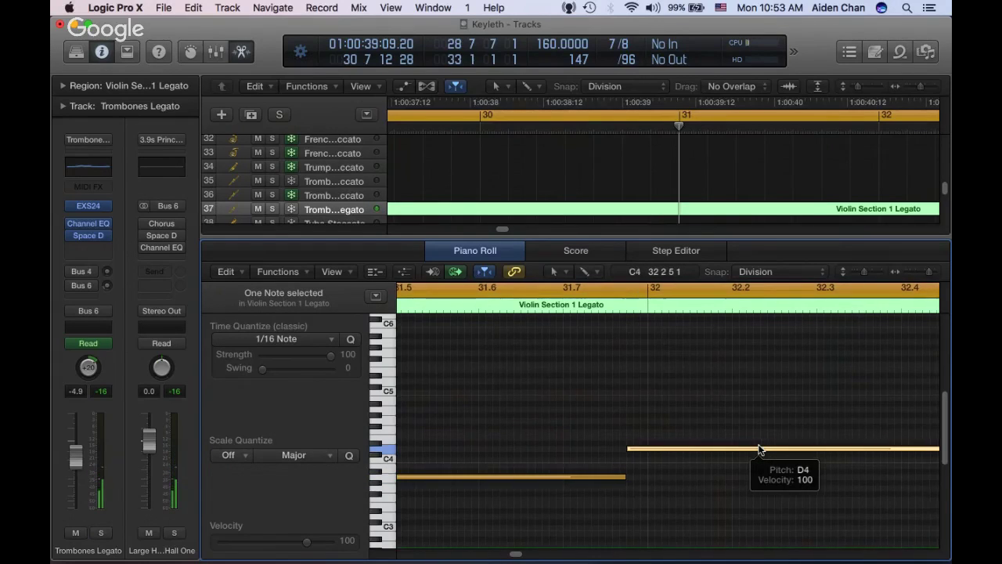
{"action": "scroll", "coordinate": [744, 447], "scroll_direction": "right", "scroll_amount": 5}
{"action": "left_click", "coordinate": [744, 477]}
{"action": "key", "text": "Delete"}
{"action": "left_click_drag", "start_coordinate": [537, 448], "coordinate": [812, 444]}
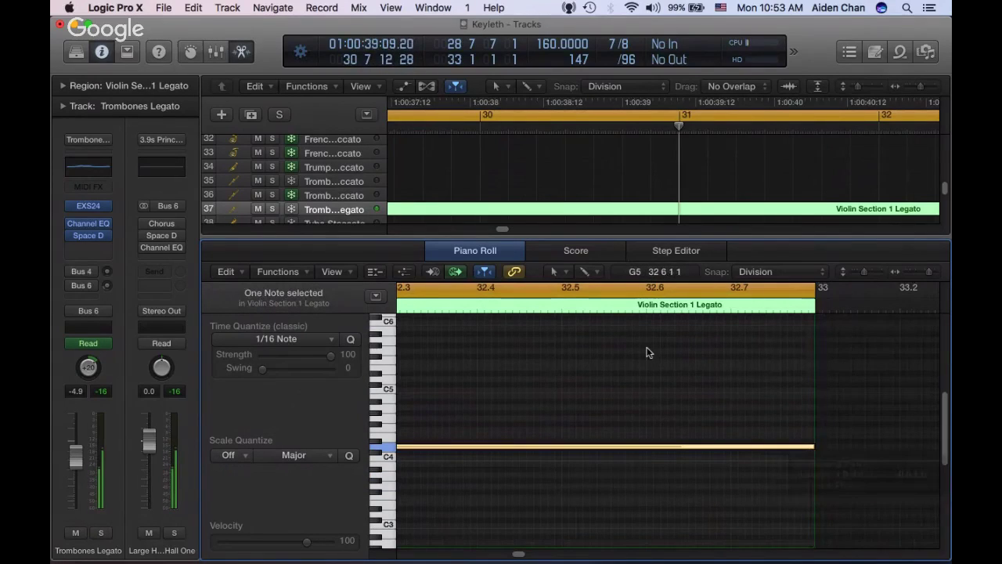
Play back the edited trombone passage and move the start of the cycle range to 28 7 1 1
{"action": "key", "text": "space"}
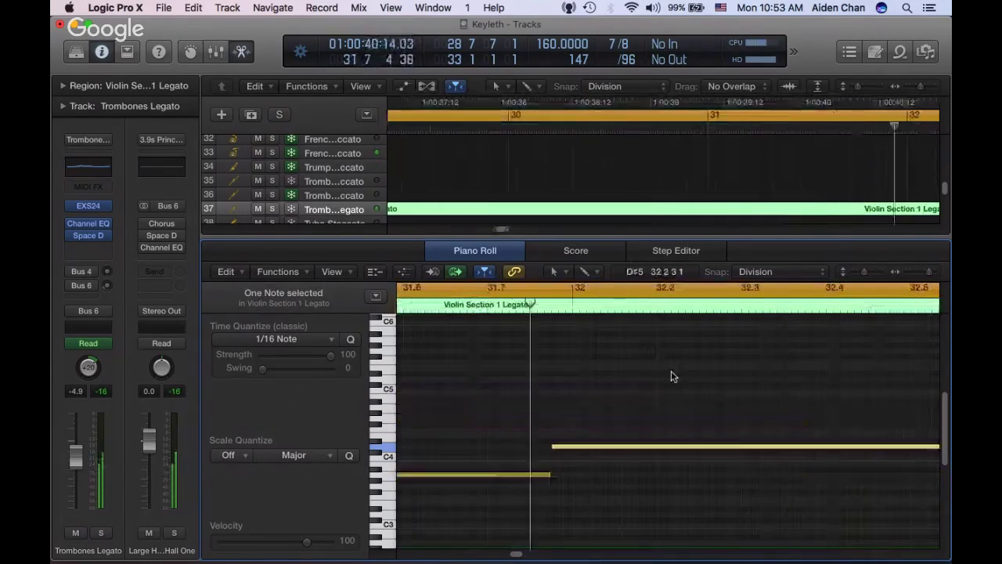
{"action": "key", "text": "space"}
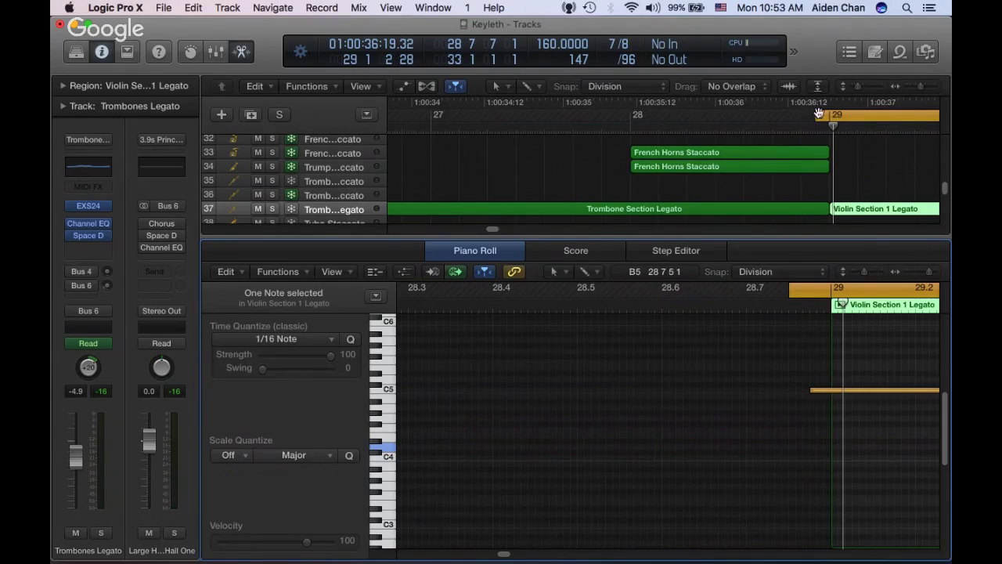
{"action": "left_click_drag", "start_coordinate": [819, 116], "coordinate": [801, 116]}
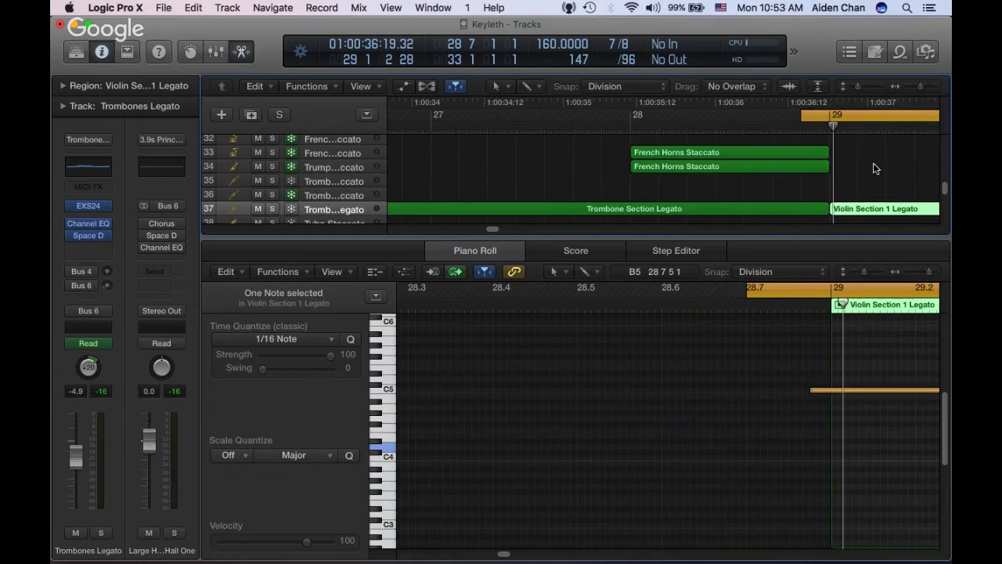
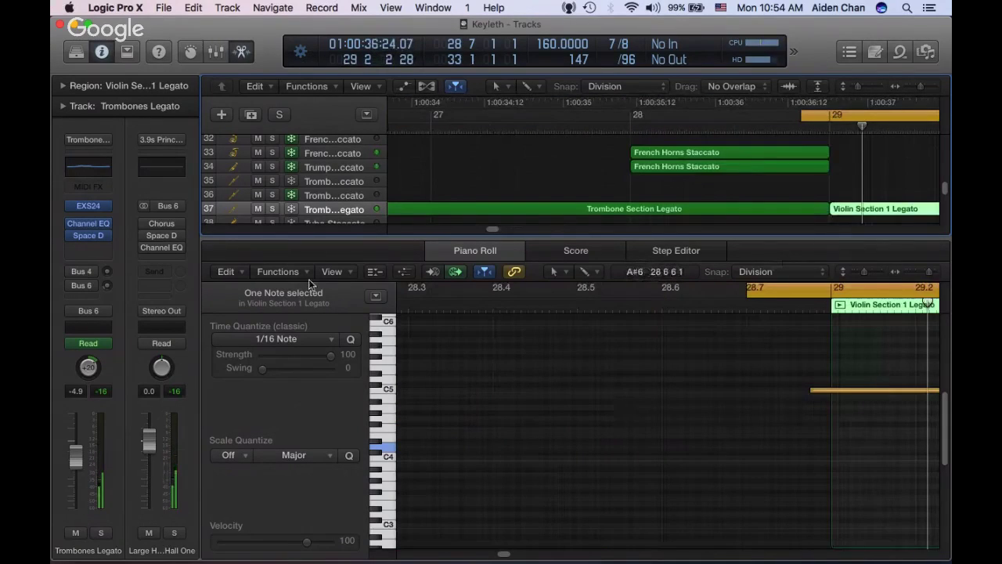
Close the piano roll editor and create a new track with the same settings as Trombones Legato
{"action": "left_click", "coordinate": [517, 250]}
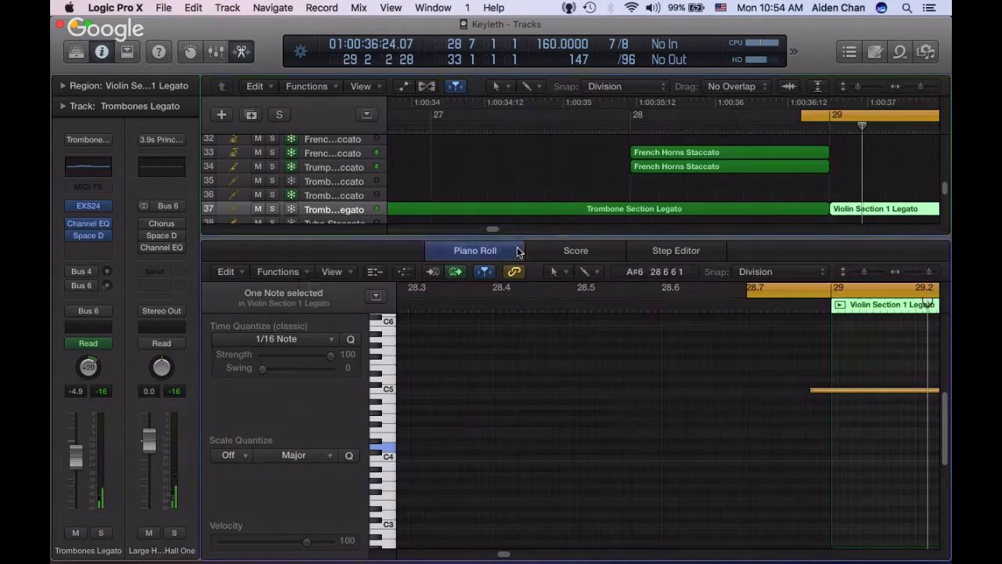
{"action": "key", "text": "e"}
{"action": "left_click", "coordinate": [331, 282]}
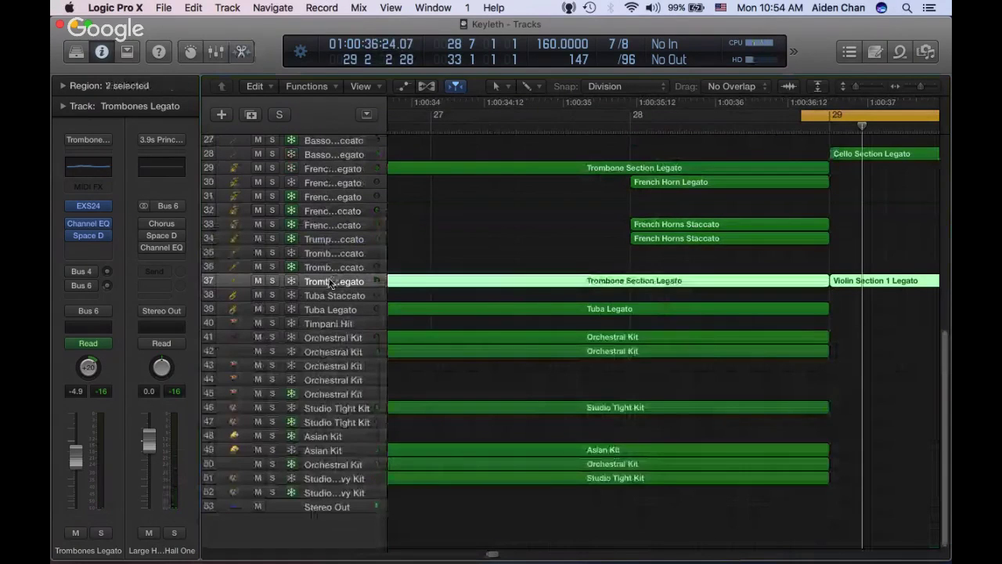
{"action": "key", "text": "super+d"}
Copy the Violin Section 1 Legato region from track 37 to the new track 38 at bar 29 without its automation data
{"action": "left_click", "coordinate": [898, 281]}
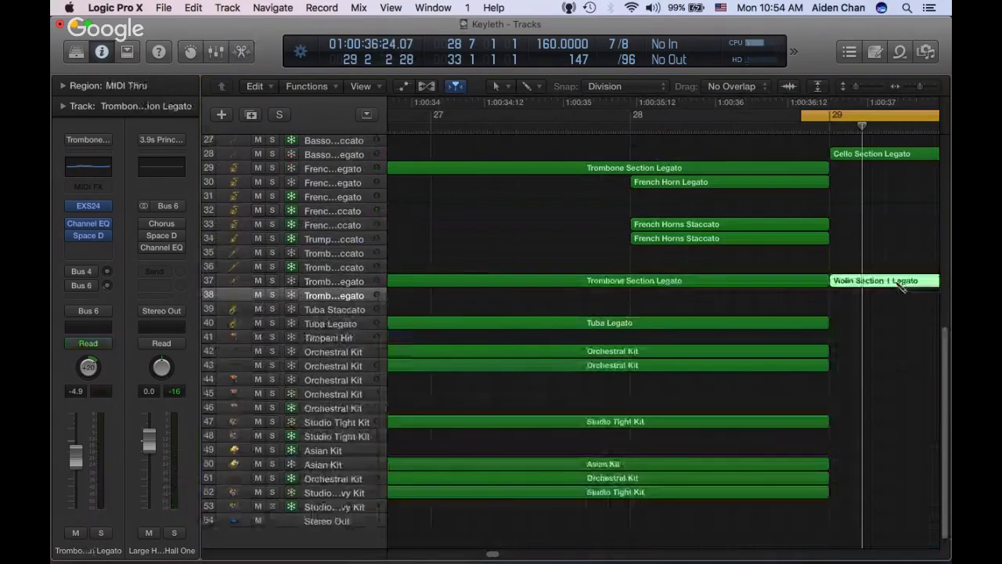
{"action": "key", "text": "shift+Home"}
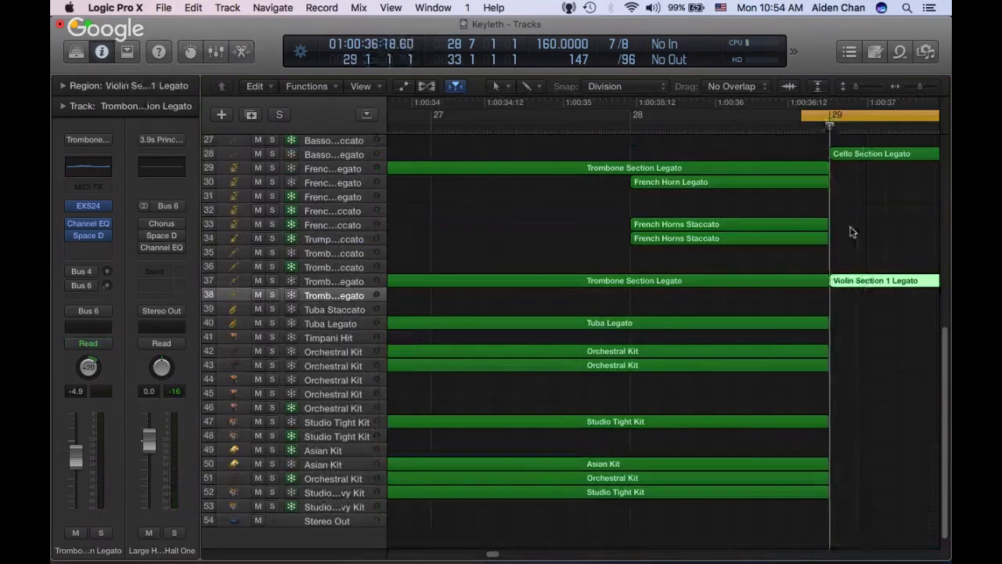
{"action": "key", "text": "super+c"}
{"action": "key", "text": "super+v"}
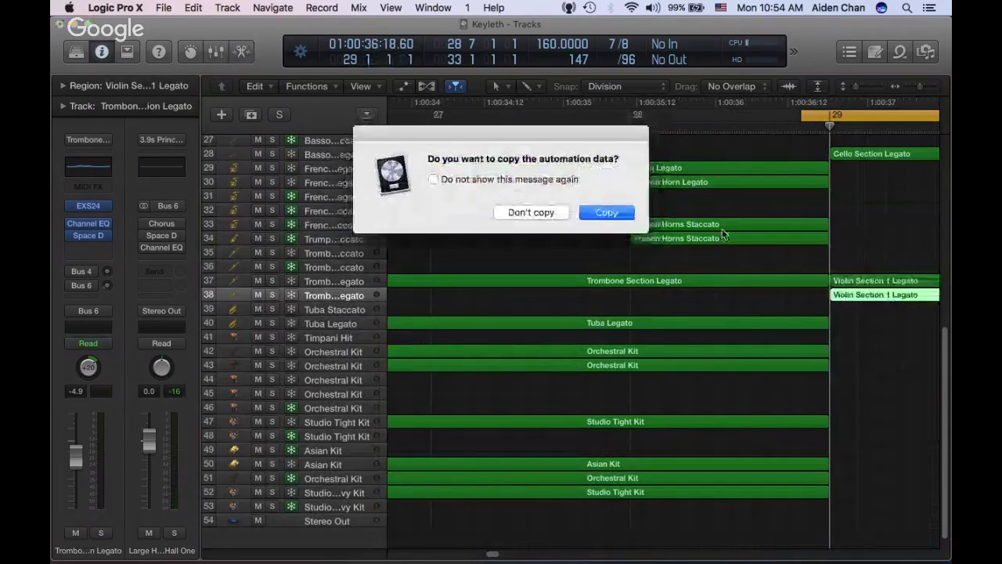
{"action": "left_click", "coordinate": [527, 214]}
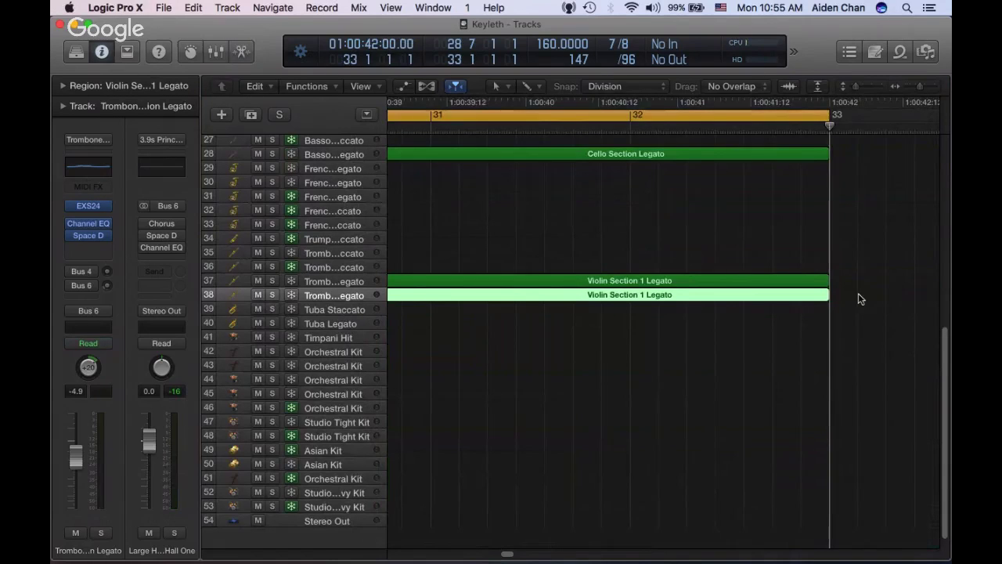
Show track automation and add a three-point volume dip on Trombones Legato around bar 30, lowering the middle point to about -23 dB
{"action": "scroll", "coordinate": [858, 298], "scroll_direction": "left", "scroll_amount": 10}
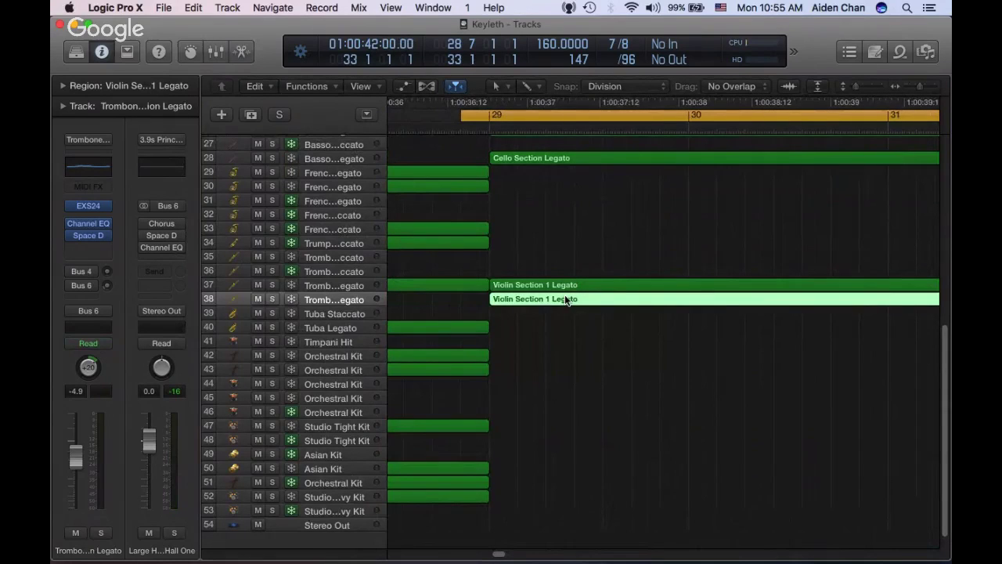
{"action": "key", "text": "a"}
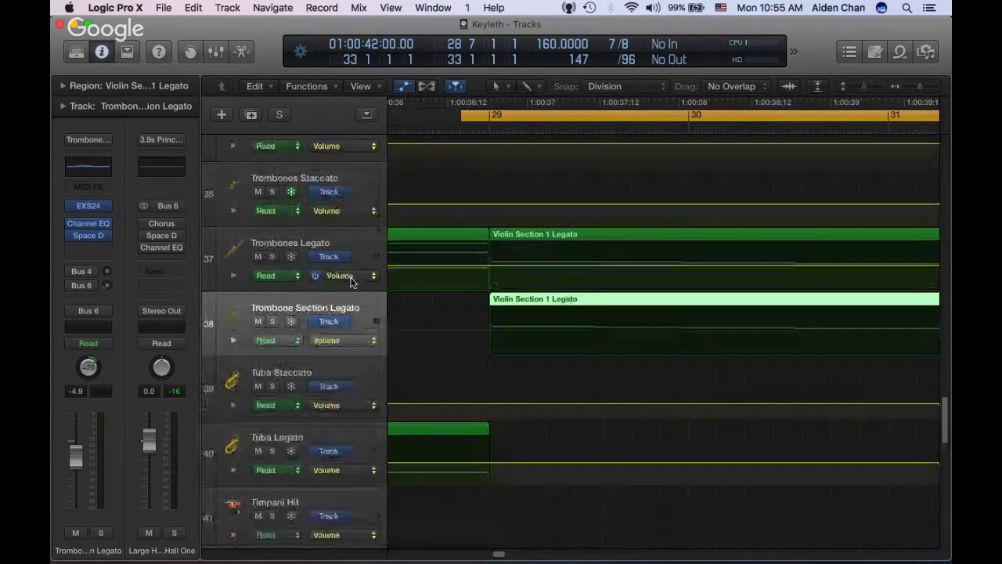
{"action": "left_click", "coordinate": [618, 265]}
{"action": "left_click", "coordinate": [755, 266]}
{"action": "left_click", "coordinate": [683, 266]}
{"action": "left_click_drag", "start_coordinate": [684, 265], "coordinate": [684, 288]}
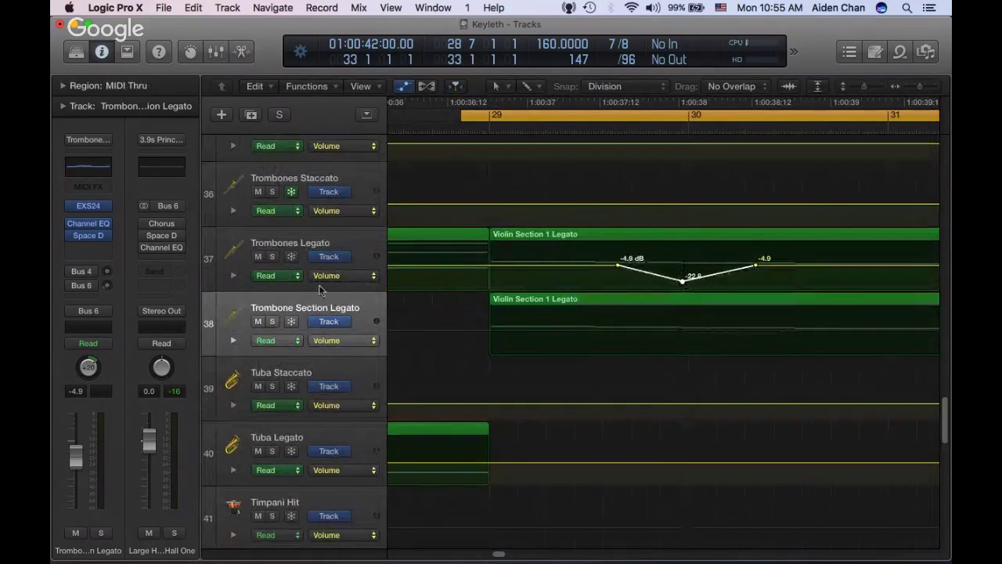
Undo the volume automation points added to the Trombones Legato track and hide track automation
{"action": "key", "text": "super+z"}
{"action": "key", "text": "super+z"}
{"action": "key", "text": "super+z"}
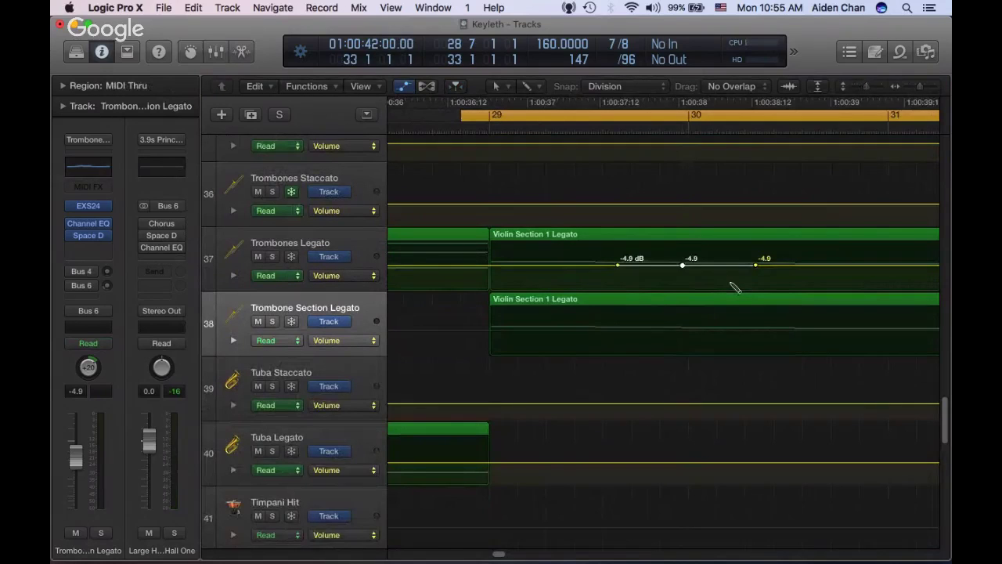
{"action": "key", "text": "a"}
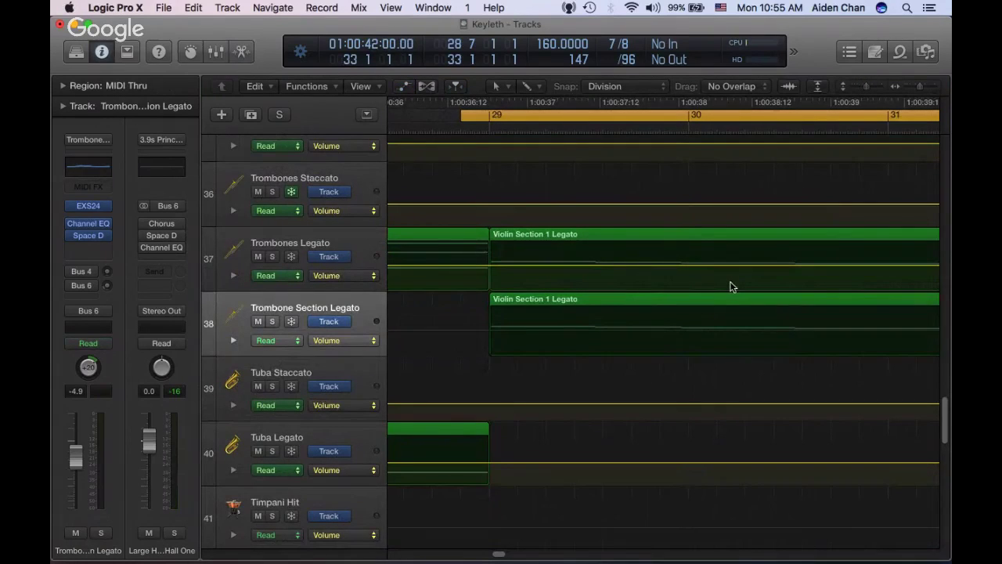
{"action": "key", "text": "super+Up"}
{"action": "key", "text": "super+Up"}
{"action": "key", "text": "super+Up"}
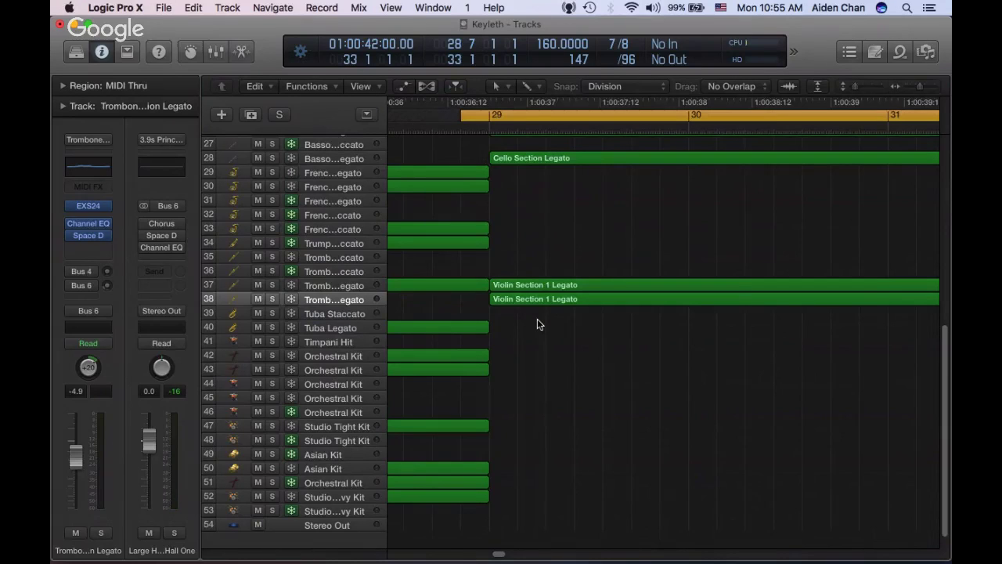
Turn off cycle mode and display track automation for the earlier section around bars 20 to 22
{"action": "key", "text": "c"}
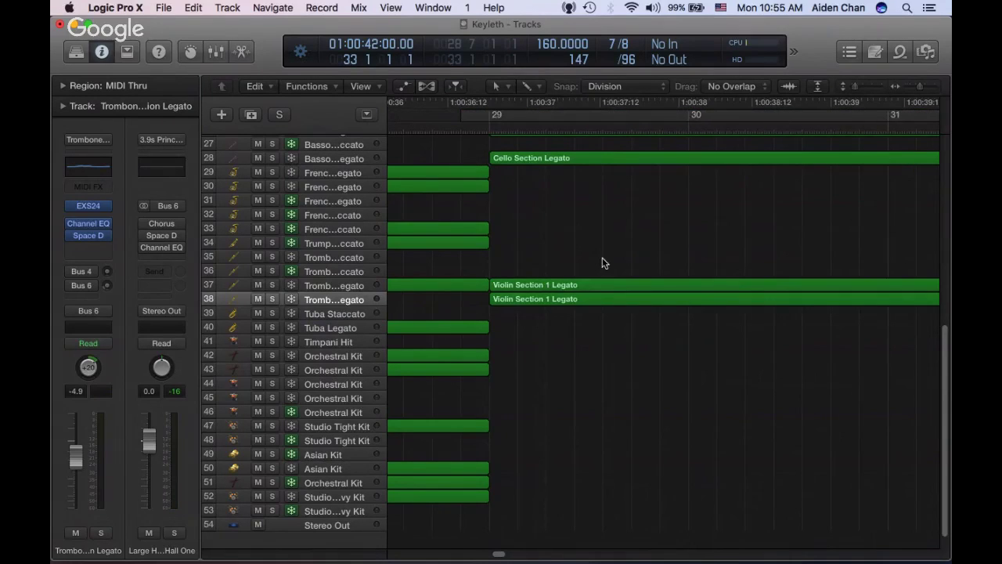
{"action": "scroll", "coordinate": [602, 263], "scroll_direction": "left", "scroll_amount": 10}
{"action": "scroll", "coordinate": [602, 262], "scroll_direction": "down", "scroll_amount": 1}
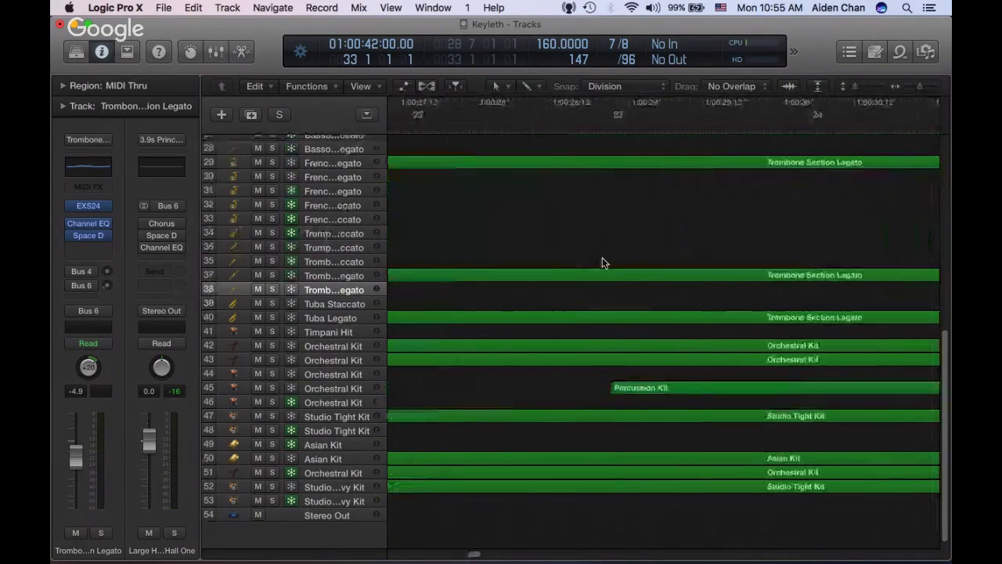
{"action": "scroll", "coordinate": [602, 262], "scroll_direction": "left", "scroll_amount": 5}
{"action": "key", "text": "a"}
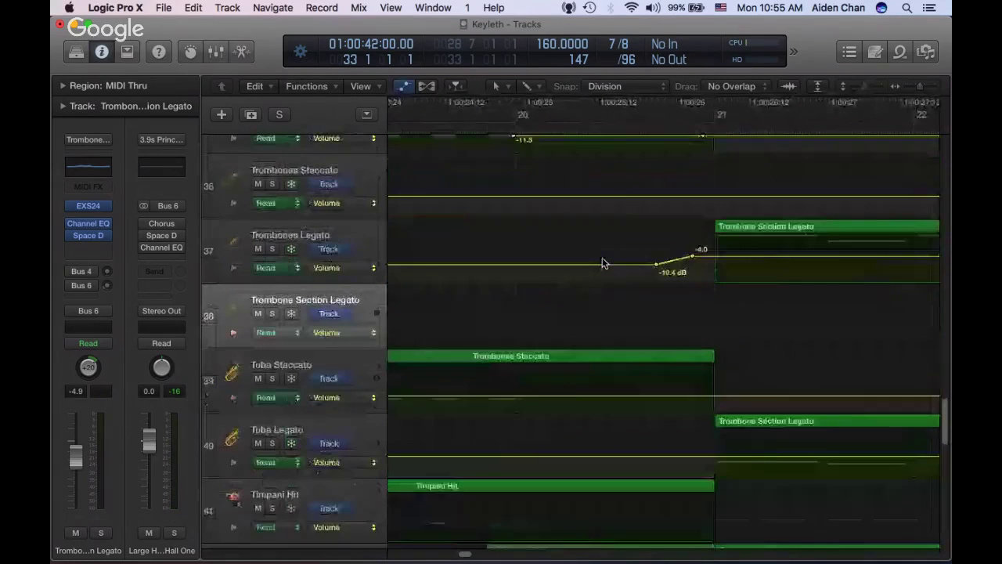
Examine the volume automation on the Studio Tight Kit and Studio Heavy Kit percussion tracks across bars 17 to 20
{"action": "scroll", "coordinate": [602, 262], "scroll_direction": "down", "scroll_amount": 6}
{"action": "scroll", "coordinate": [602, 262], "scroll_direction": "left", "scroll_amount": 3}
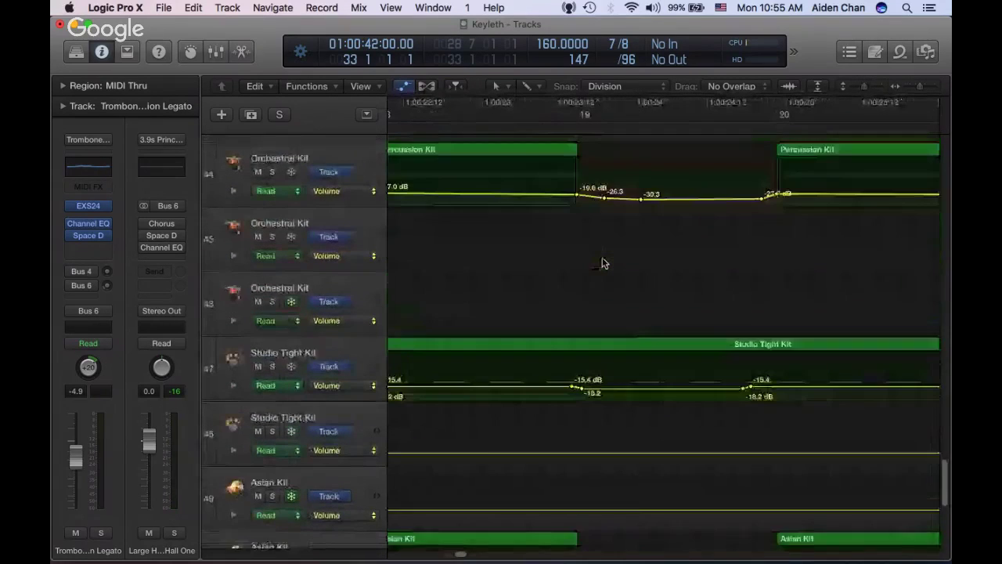
{"action": "scroll", "coordinate": [602, 263], "scroll_direction": "down", "scroll_amount": 3}
{"action": "scroll", "coordinate": [600, 264], "scroll_direction": "left", "scroll_amount": 3}
{"action": "scroll", "coordinate": [600, 264], "scroll_direction": "up", "scroll_amount": 1}
{"action": "scroll", "coordinate": [600, 264], "scroll_direction": "up", "scroll_amount": 1}
{"action": "scroll", "coordinate": [600, 264], "scroll_direction": "left", "scroll_amount": 2}
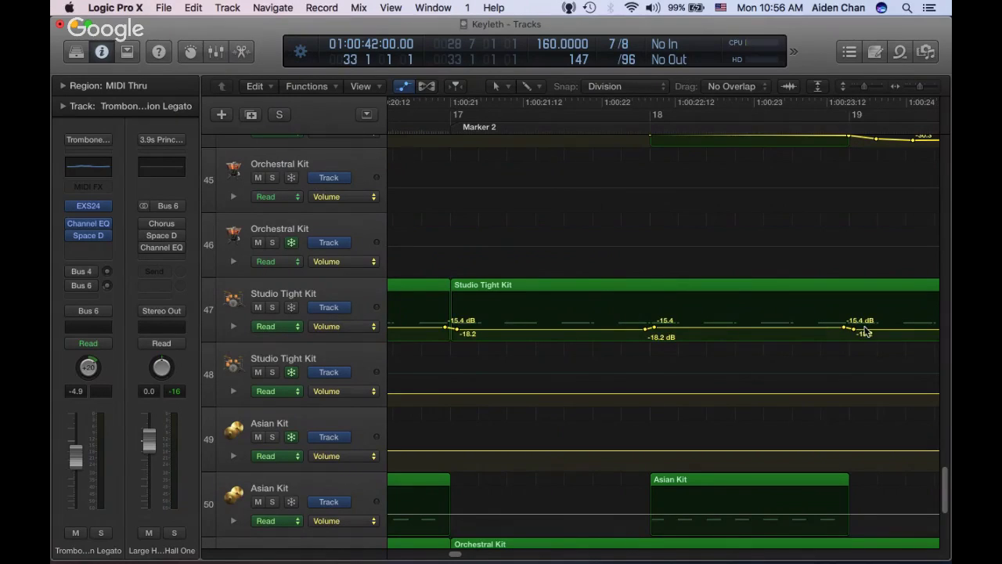
{"action": "scroll", "coordinate": [832, 339], "scroll_direction": "right", "scroll_amount": 3}
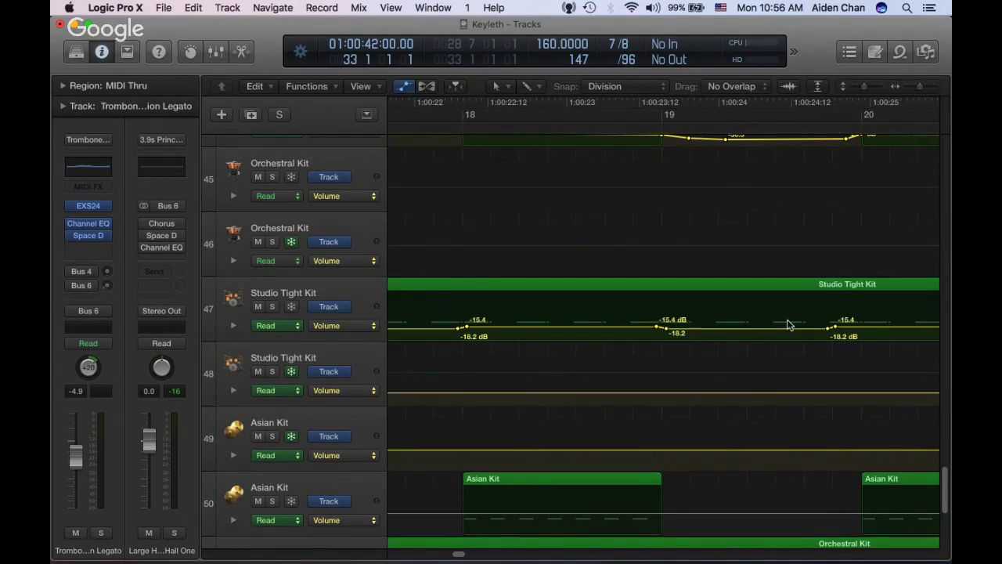
{"action": "scroll", "coordinate": [788, 325], "scroll_direction": "right", "scroll_amount": 2}
{"action": "scroll", "coordinate": [789, 325], "scroll_direction": "down", "scroll_amount": 3}
{"action": "scroll", "coordinate": [789, 325], "scroll_direction": "down", "scroll_amount": 1}
{"action": "scroll", "coordinate": [789, 325], "scroll_direction": "left", "scroll_amount": 4}
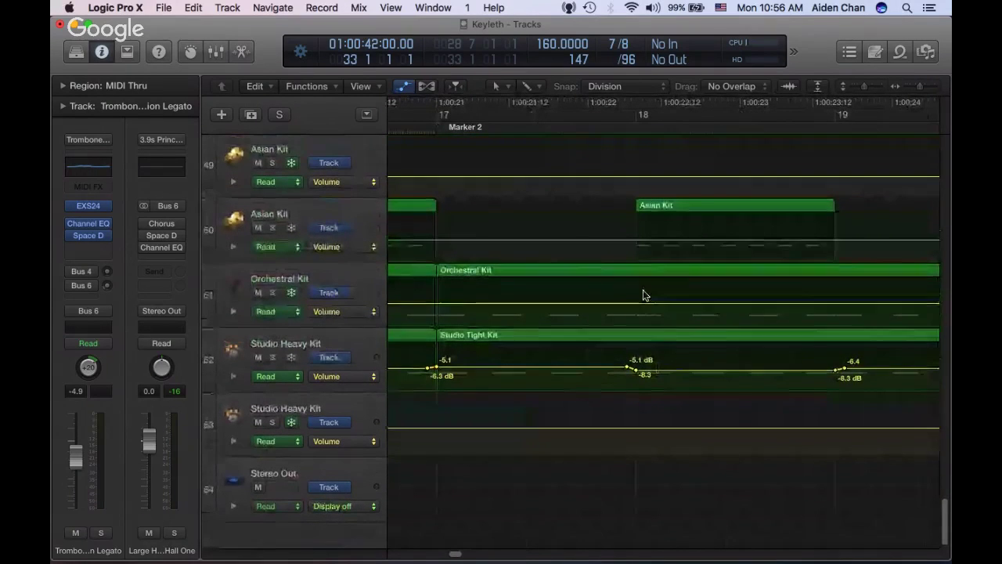
{"action": "scroll", "coordinate": [644, 293], "scroll_direction": "up", "scroll_amount": 4}
{"action": "scroll", "coordinate": [564, 396], "scroll_direction": "down", "scroll_amount": 4}
{"action": "scroll", "coordinate": [742, 289], "scroll_direction": "up", "scroll_amount": 2}
Examine the volume automation curve on the French Horn Section Legato track across bars 21 to 23
{"action": "scroll", "coordinate": [742, 289], "scroll_direction": "up", "scroll_amount": 18}
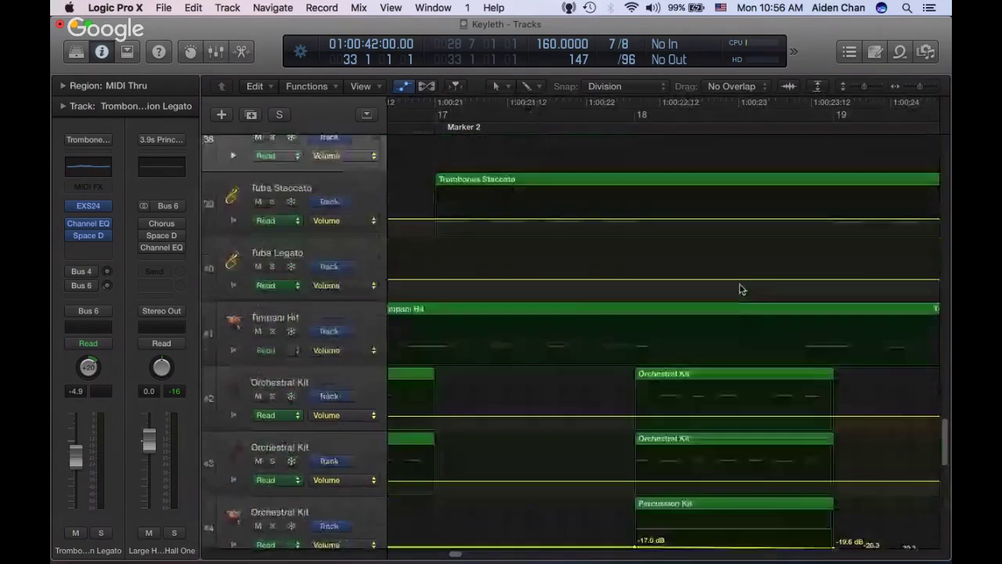
{"action": "scroll", "coordinate": [750, 297], "scroll_direction": "up", "scroll_amount": 18}
{"action": "scroll", "coordinate": [750, 297], "scroll_direction": "right", "scroll_amount": 10}
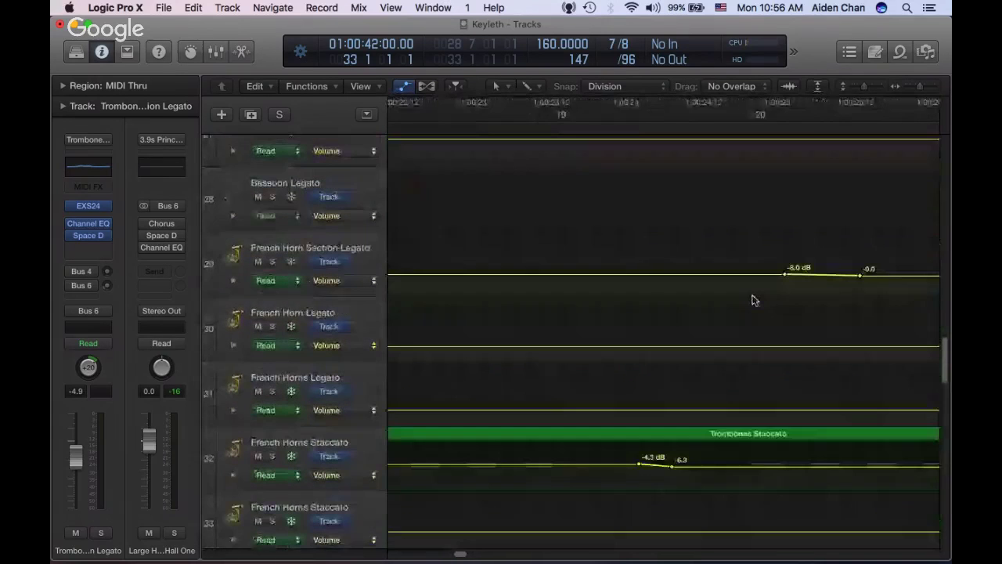
{"action": "scroll", "coordinate": [753, 300], "scroll_direction": "down", "scroll_amount": 9}
{"action": "scroll", "coordinate": [753, 300], "scroll_direction": "right", "scroll_amount": 4}
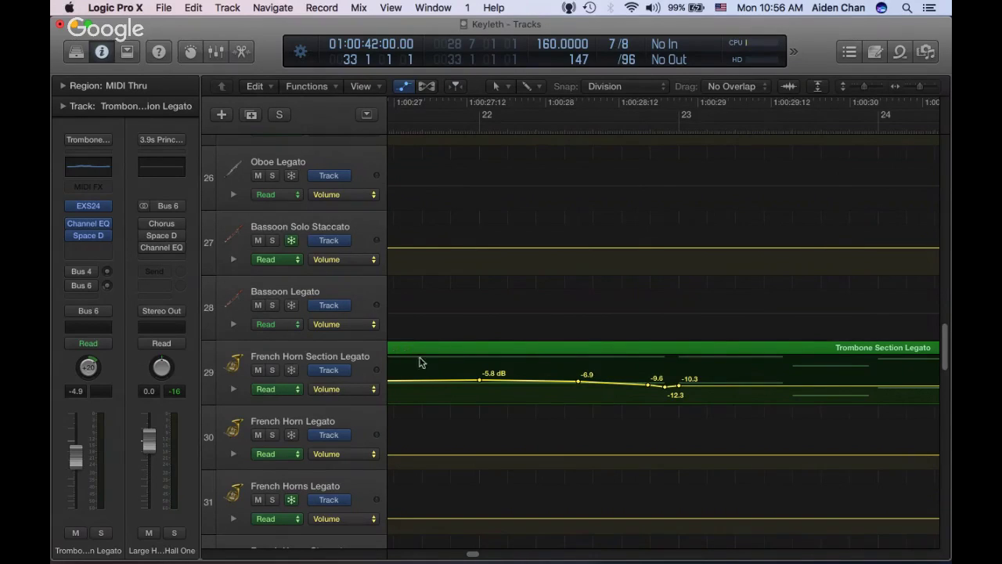
{"action": "scroll", "coordinate": [425, 367], "scroll_direction": "left", "scroll_amount": 3}
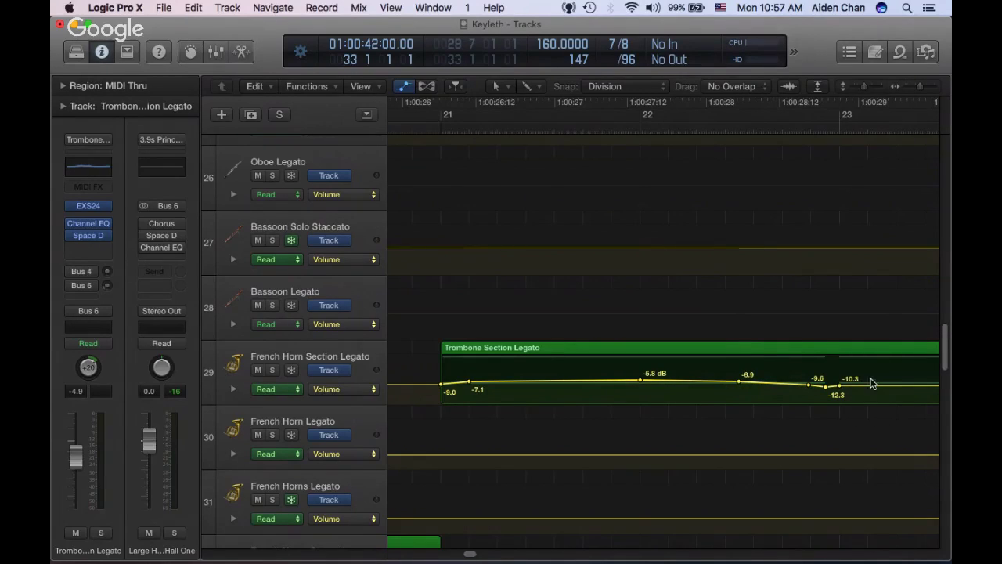
{"action": "scroll", "coordinate": [638, 300], "scroll_direction": "up", "scroll_amount": 5}
{"action": "scroll", "coordinate": [638, 300], "scroll_direction": "left", "scroll_amount": 5}
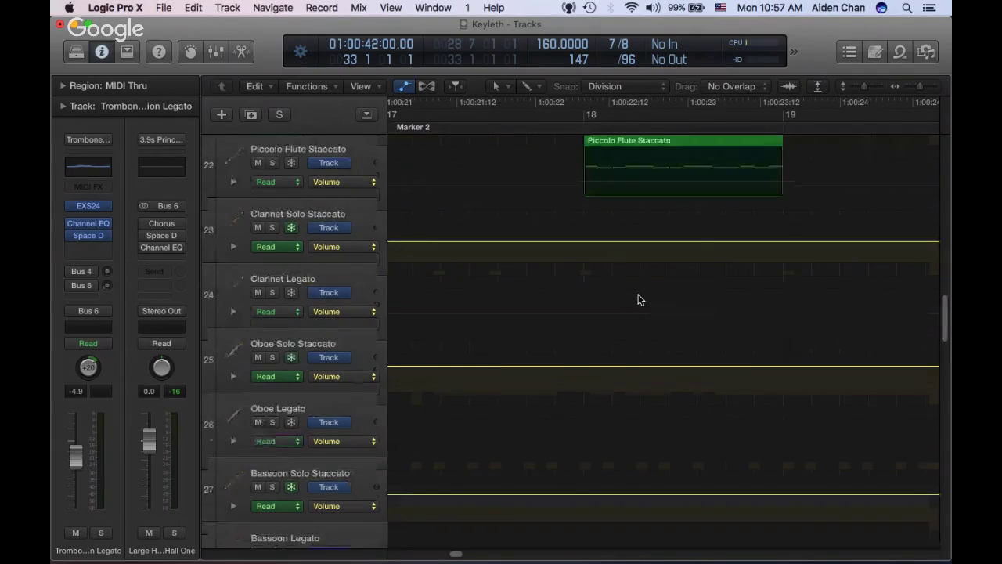
Examine the volume automation on the Orchestral Kit and Studio Tight Kit percussion tracks between bars 25 and 8
{"action": "scroll", "coordinate": [638, 300], "scroll_direction": "up", "scroll_amount": 2}
{"action": "scroll", "coordinate": [638, 300], "scroll_direction": "down", "scroll_amount": 12}
{"action": "scroll", "coordinate": [638, 299], "scroll_direction": "right", "scroll_amount": 2}
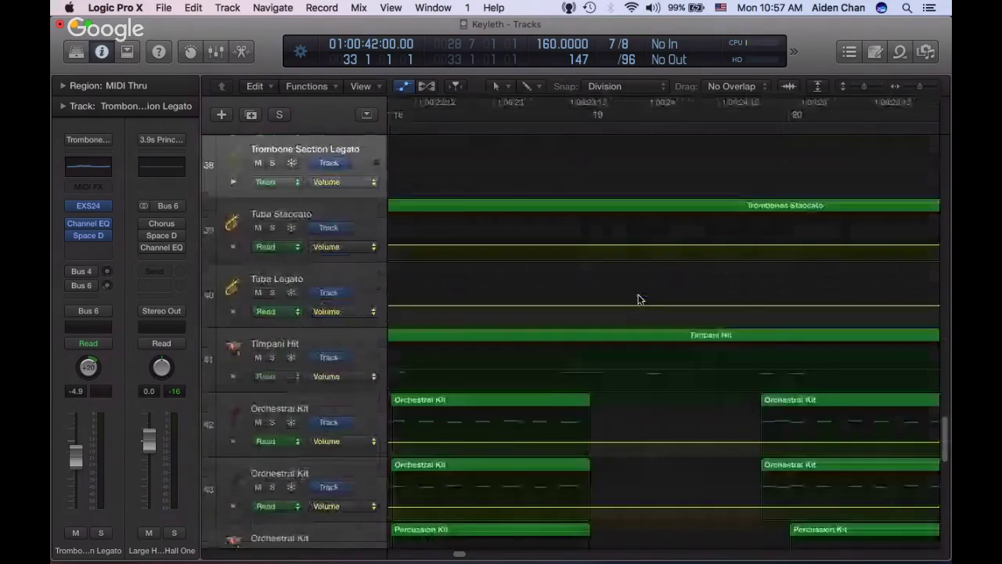
{"action": "scroll", "coordinate": [638, 300], "scroll_direction": "down", "scroll_amount": 5}
{"action": "scroll", "coordinate": [638, 300], "scroll_direction": "right", "scroll_amount": 6}
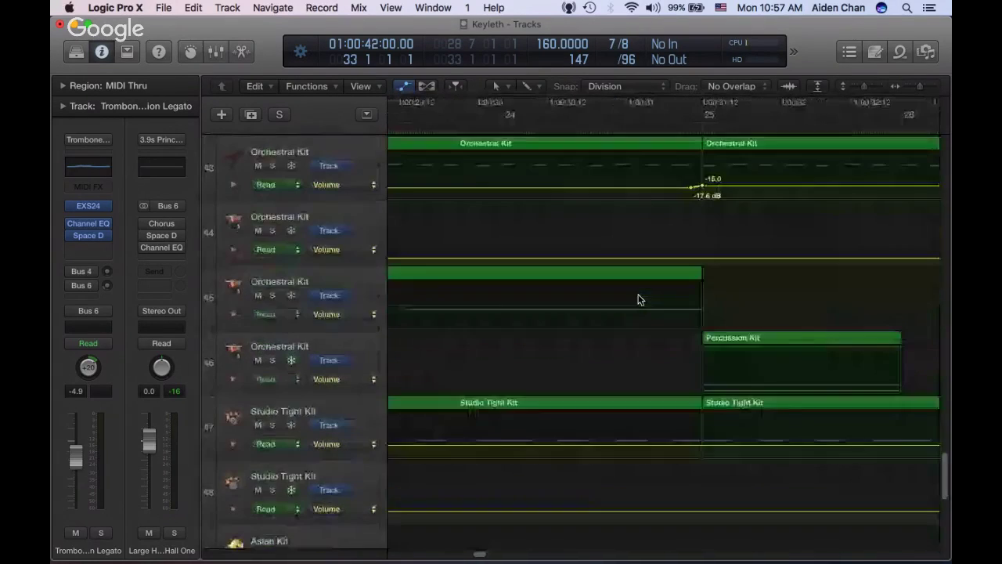
{"action": "scroll", "coordinate": [638, 300], "scroll_direction": "left", "scroll_amount": 3}
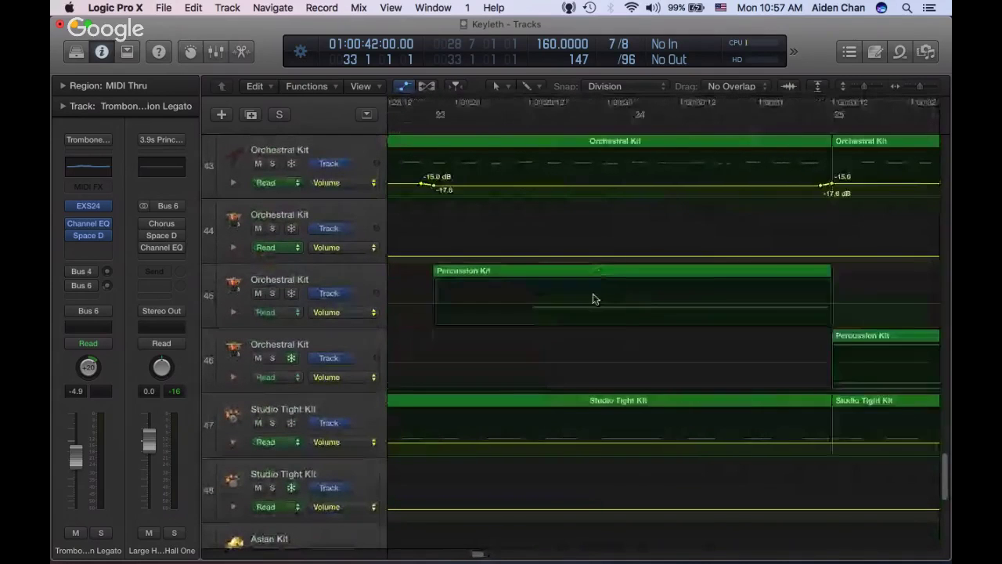
{"action": "scroll", "coordinate": [746, 275], "scroll_direction": "left", "scroll_amount": 20}
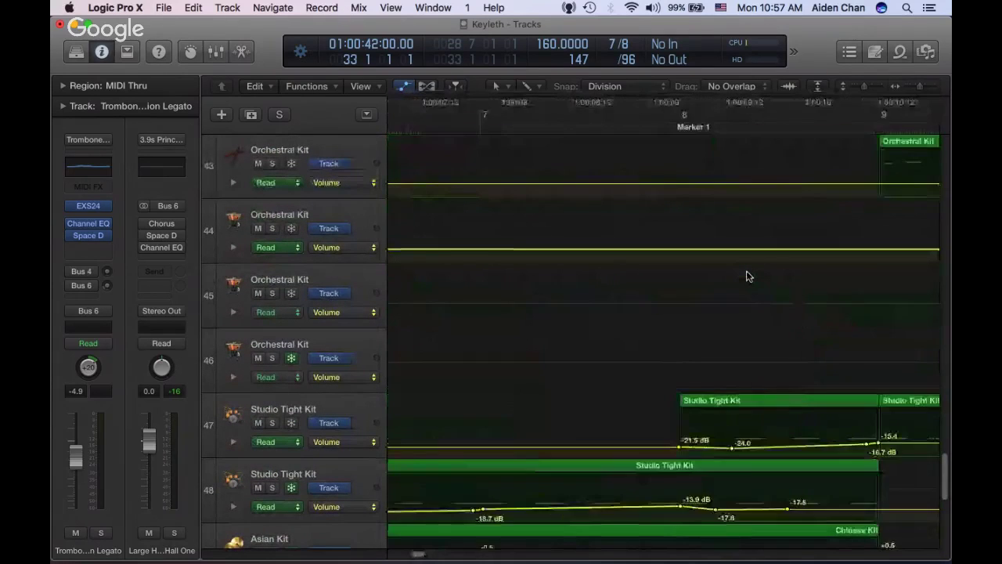
Examine the volume automation on the violin, cello, bass and viola staccato tracks from bar 1 to bar 9
{"action": "scroll", "coordinate": [746, 276], "scroll_direction": "up", "scroll_amount": 11}
{"action": "scroll", "coordinate": [746, 275], "scroll_direction": "left", "scroll_amount": 2}
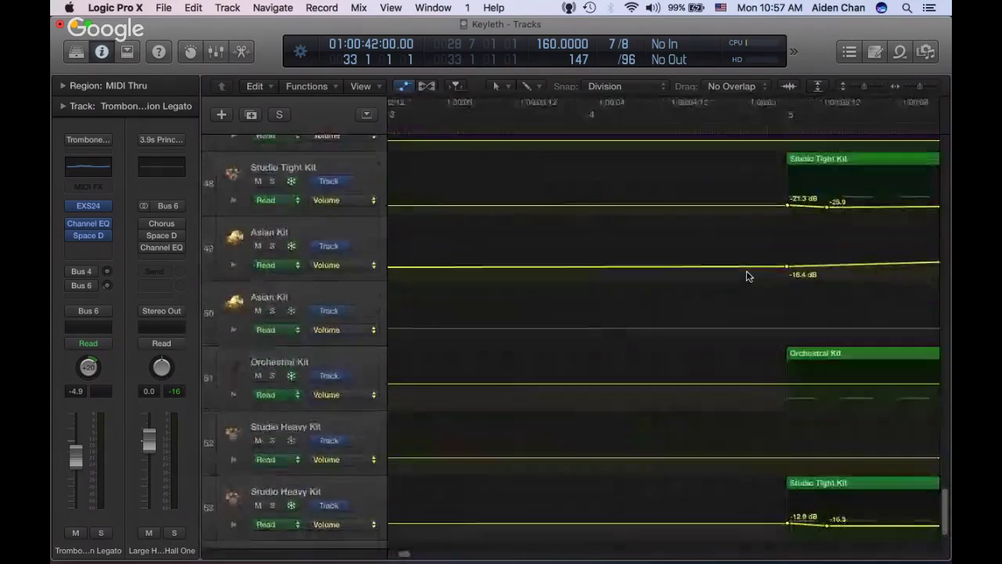
{"action": "scroll", "coordinate": [747, 276], "scroll_direction": "up", "scroll_amount": 15}
{"action": "scroll", "coordinate": [746, 276], "scroll_direction": "left", "scroll_amount": 4}
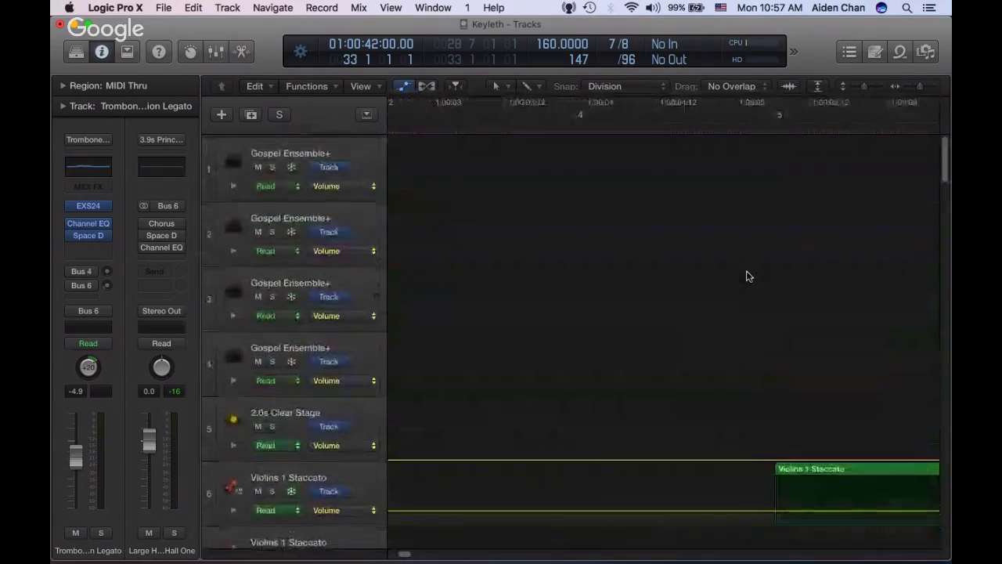
{"action": "scroll", "coordinate": [747, 275], "scroll_direction": "down", "scroll_amount": 5}
{"action": "scroll", "coordinate": [747, 275], "scroll_direction": "left", "scroll_amount": 2}
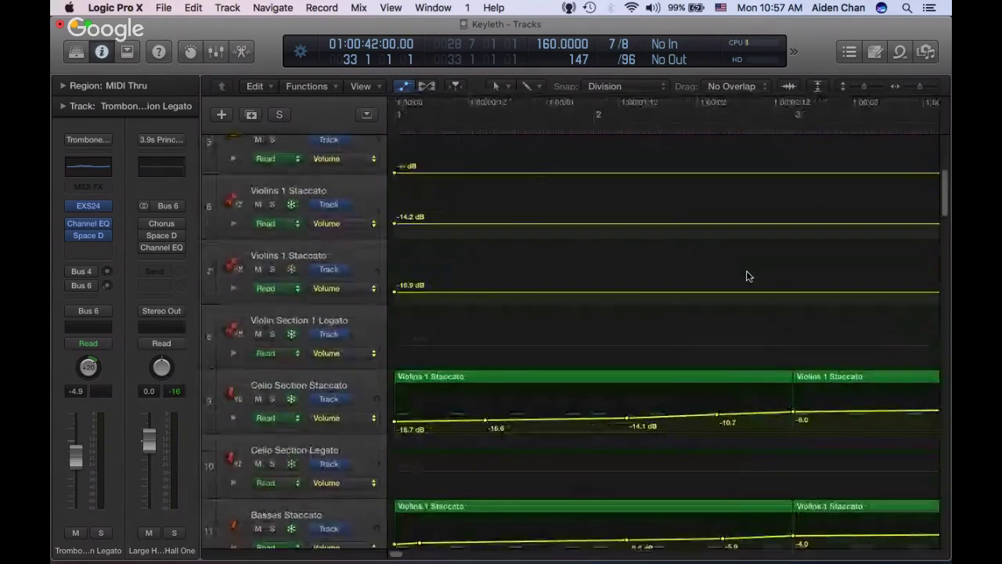
{"action": "scroll", "coordinate": [746, 276], "scroll_direction": "right", "scroll_amount": 5}
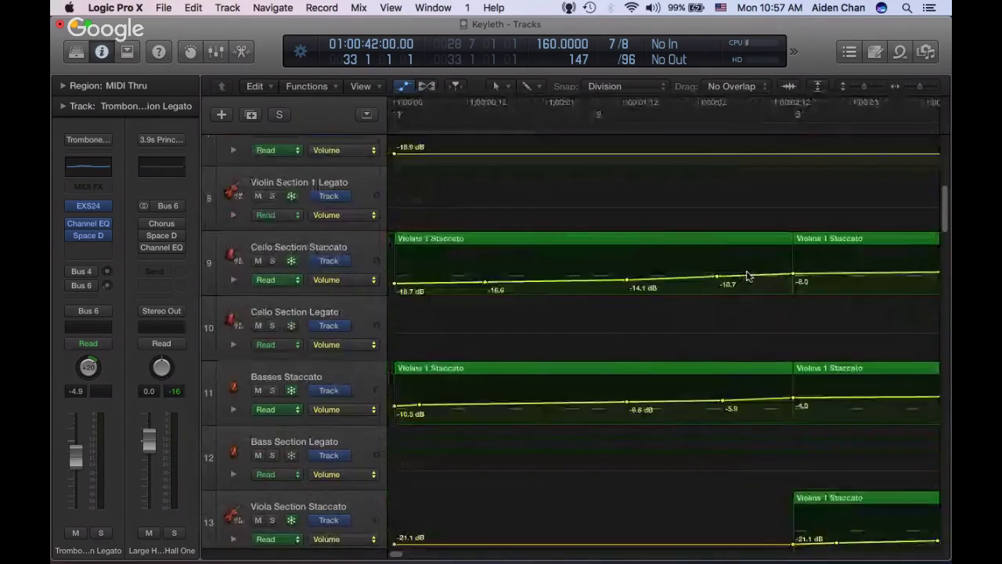
{"action": "scroll", "coordinate": [746, 276], "scroll_direction": "right", "scroll_amount": 14}
{"action": "scroll", "coordinate": [746, 276], "scroll_direction": "up", "scroll_amount": 3}
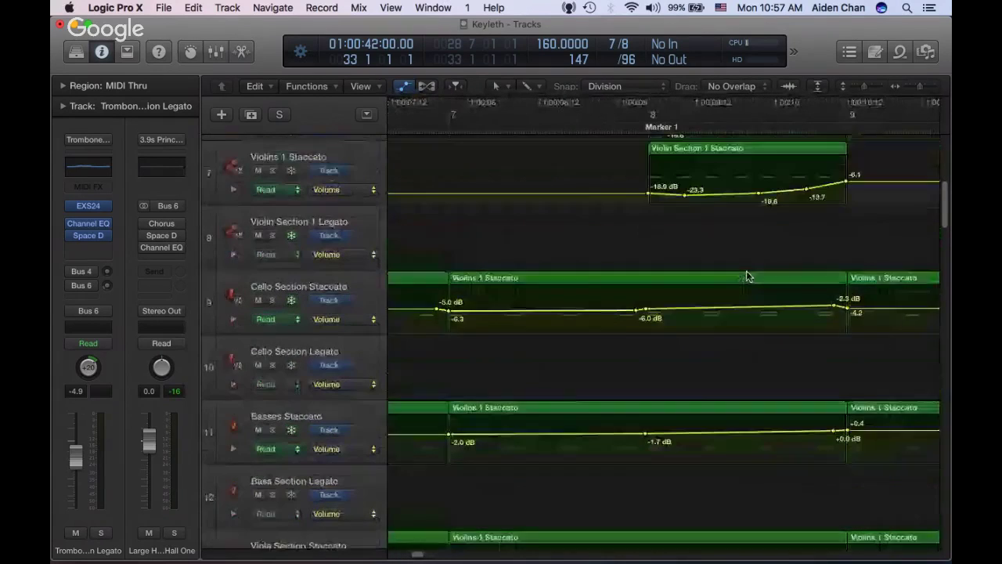
{"action": "scroll", "coordinate": [746, 276], "scroll_direction": "up", "scroll_amount": 1}
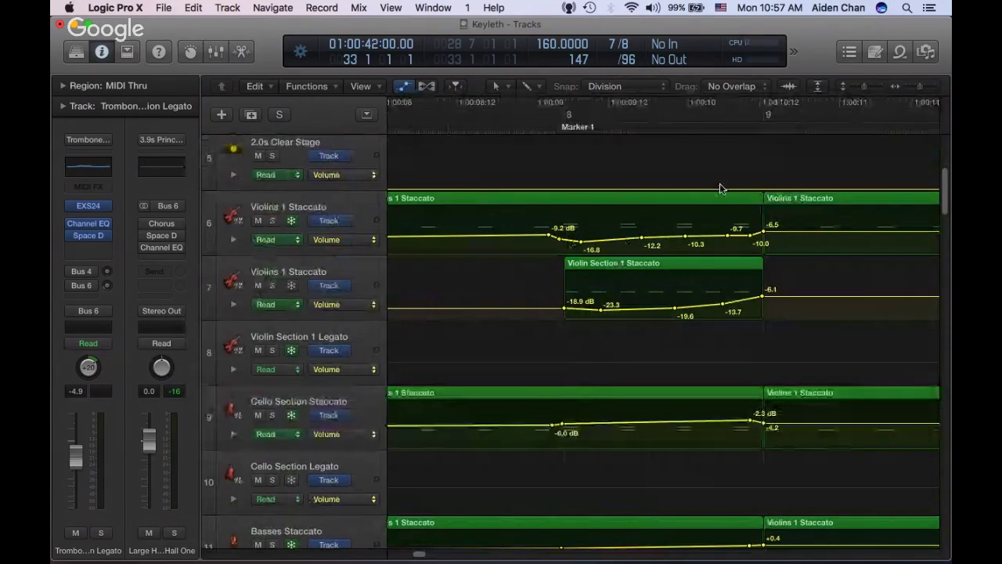
{"action": "scroll", "coordinate": [658, 168], "scroll_direction": "left", "scroll_amount": 3}
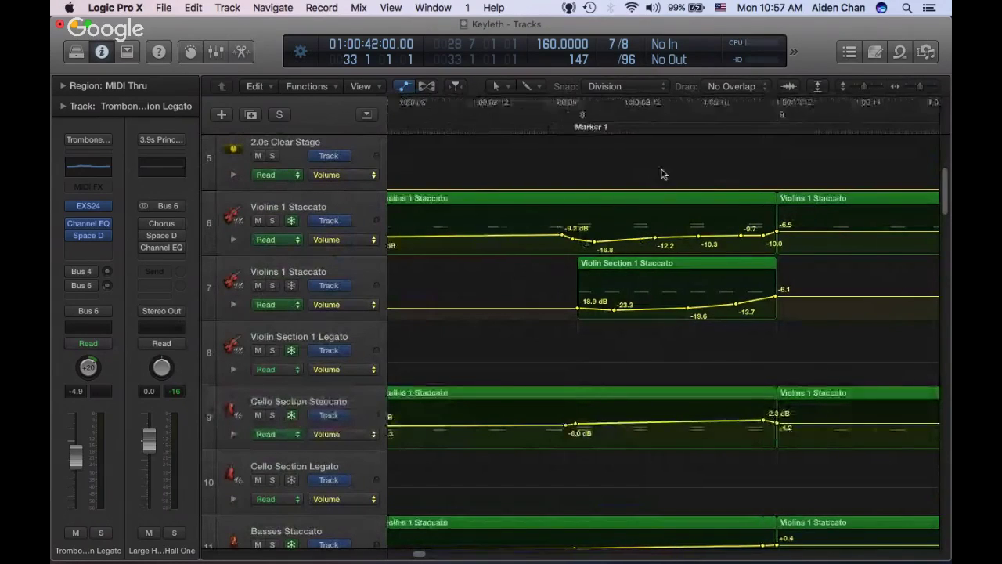
Play the arrangement from just before bar 7 into bar 9 to hear the volume swell
{"action": "left_click", "coordinate": [462, 126]}
{"action": "key", "text": "space"}
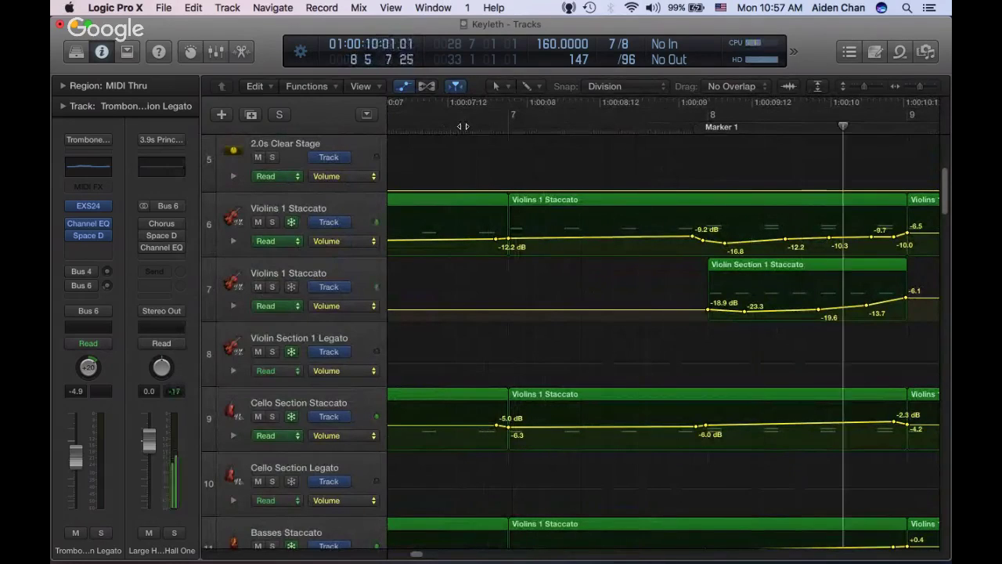
{"action": "key", "text": "space"}
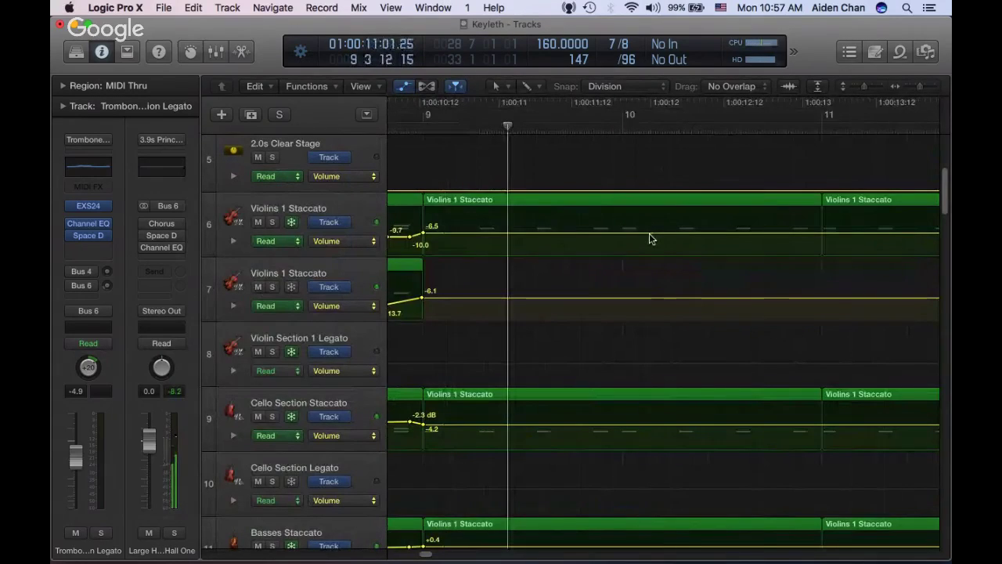
Examine the volume automation in bar 8 on the string, woodwind and French horn tracks
{"action": "scroll", "coordinate": [650, 238], "scroll_direction": "left", "scroll_amount": 5}
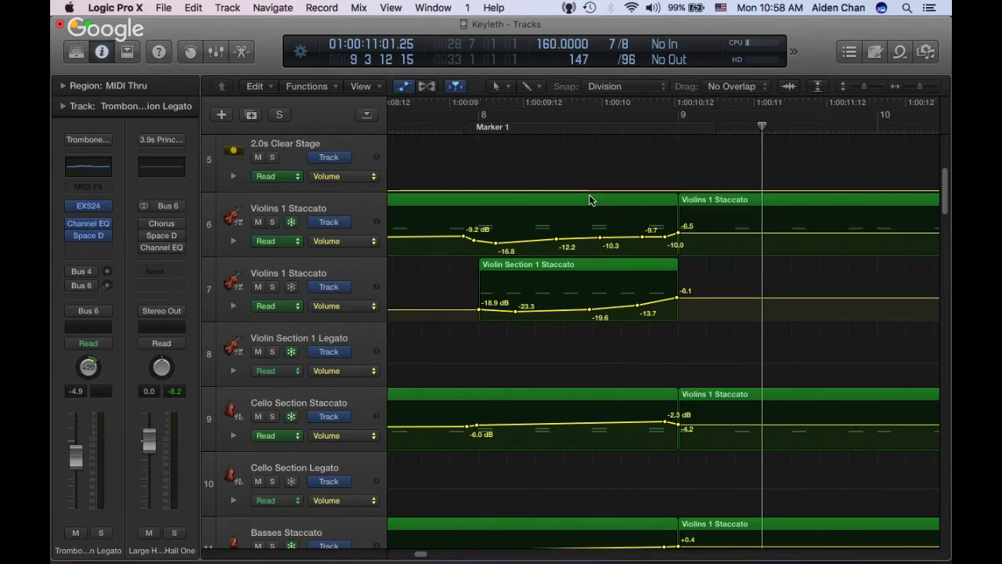
{"action": "scroll", "coordinate": [592, 211], "scroll_direction": "down", "scroll_amount": 8}
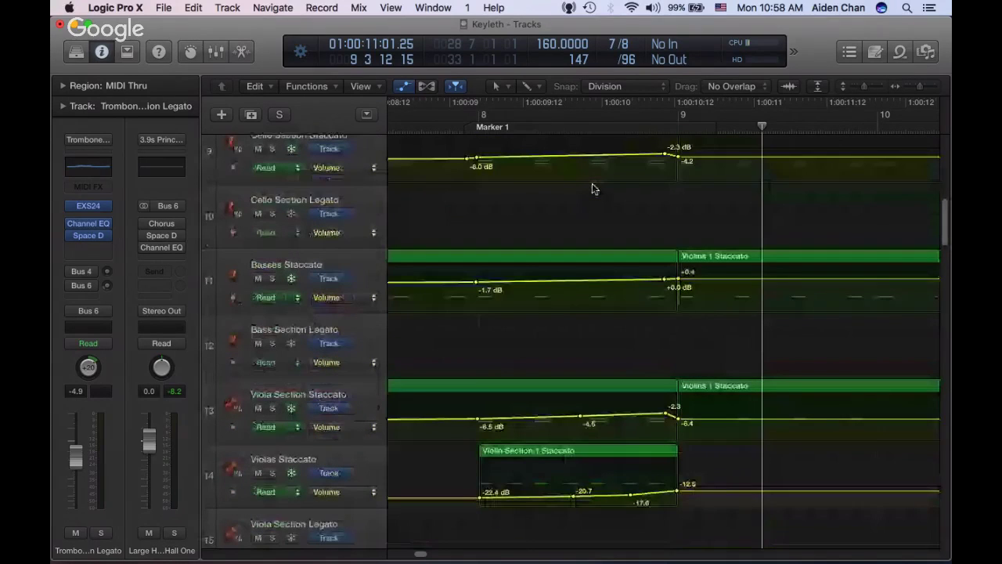
{"action": "scroll", "coordinate": [592, 188], "scroll_direction": "up", "scroll_amount": 6}
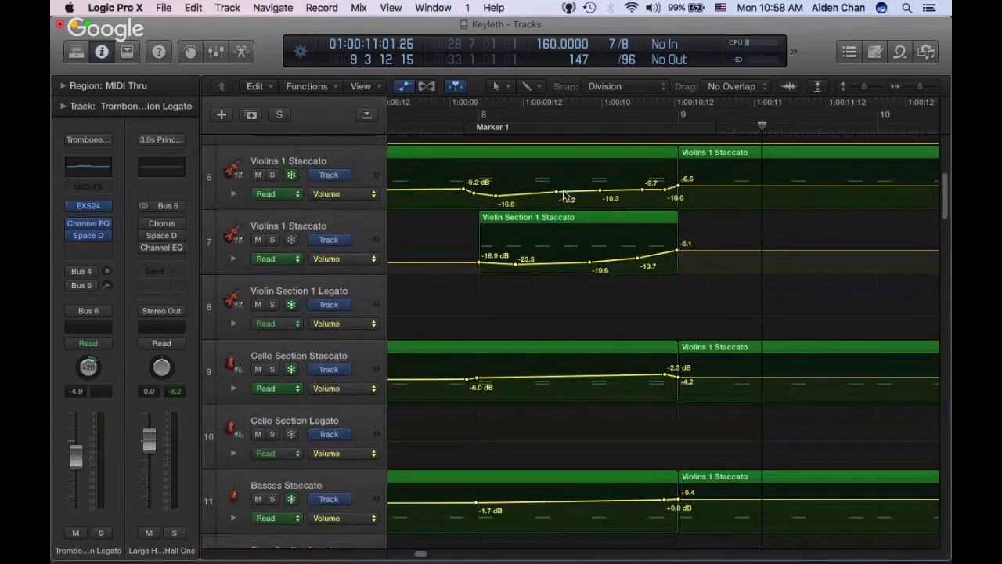
{"action": "scroll", "coordinate": [595, 188], "scroll_direction": "down", "scroll_amount": 10}
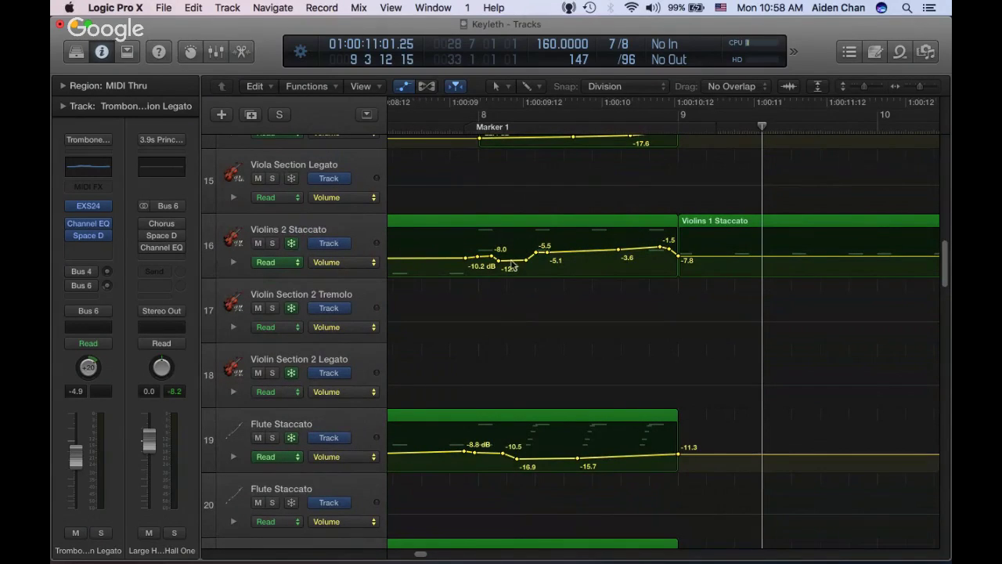
{"action": "scroll", "coordinate": [490, 188], "scroll_direction": "down", "scroll_amount": 10}
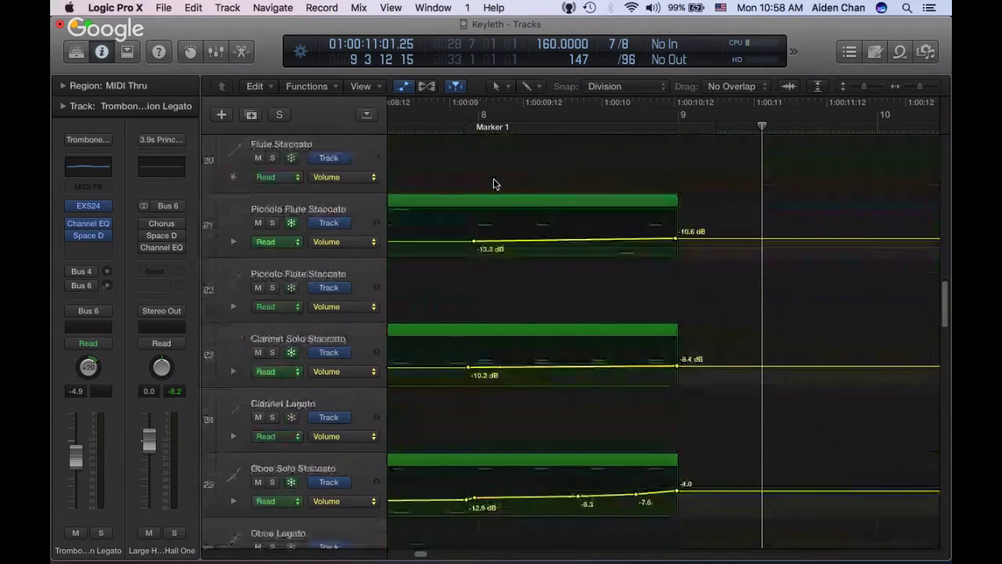
{"action": "scroll", "coordinate": [494, 179], "scroll_direction": "down", "scroll_amount": 8}
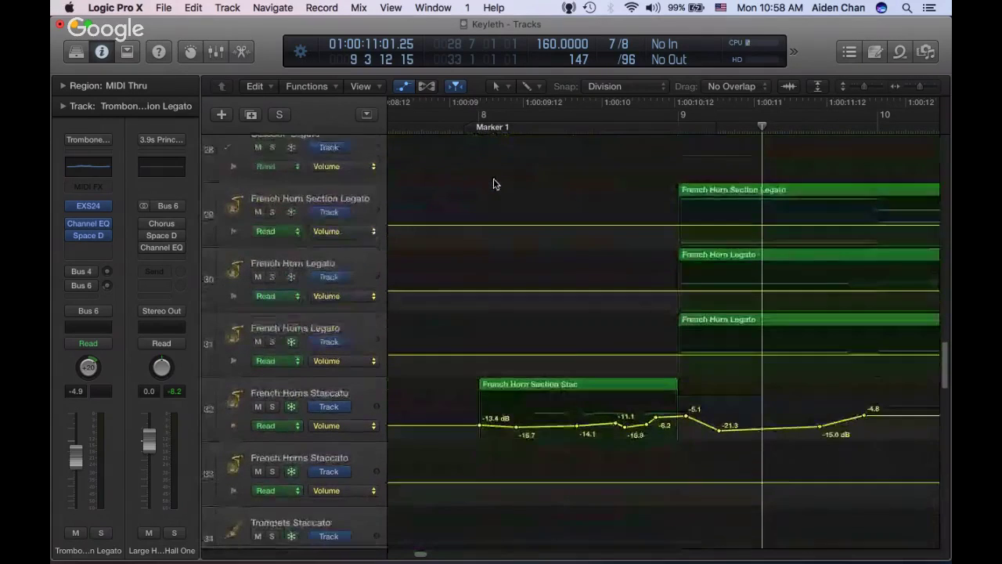
Hide track automation, shrink the track height and display the arrangement around bar 29
{"action": "key", "text": "super+Up"}
{"action": "key", "text": "a"}
{"action": "key", "text": "super+Up"}
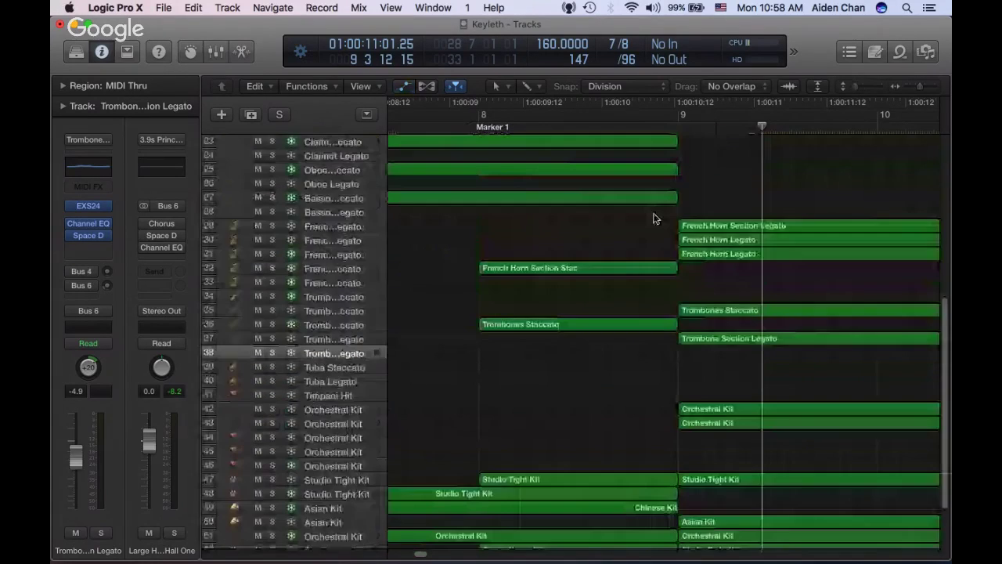
{"action": "scroll", "coordinate": [655, 219], "scroll_direction": "right", "scroll_amount": 10}
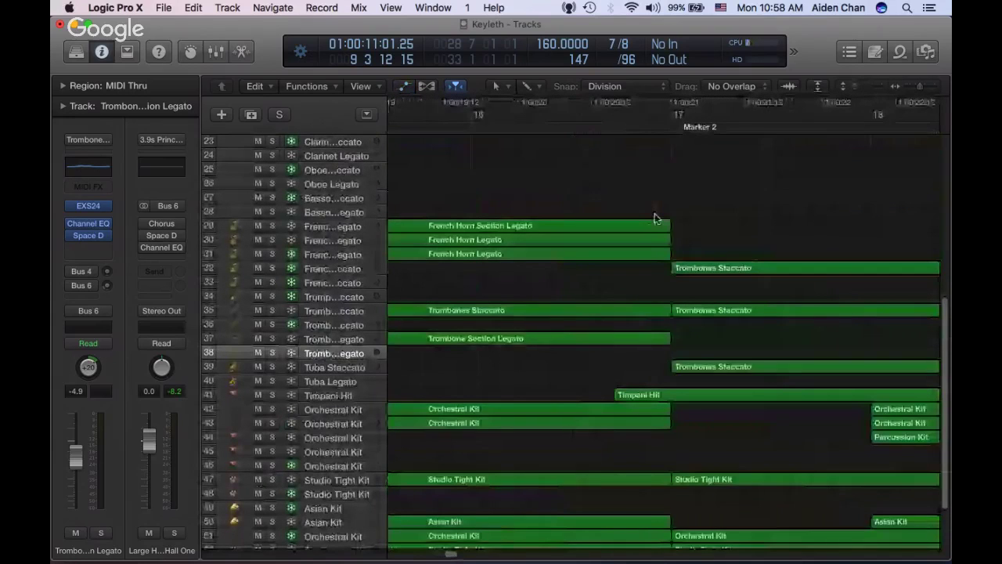
{"action": "scroll", "coordinate": [655, 218], "scroll_direction": "down", "scroll_amount": 4}
{"action": "scroll", "coordinate": [655, 218], "scroll_direction": "right", "scroll_amount": 6}
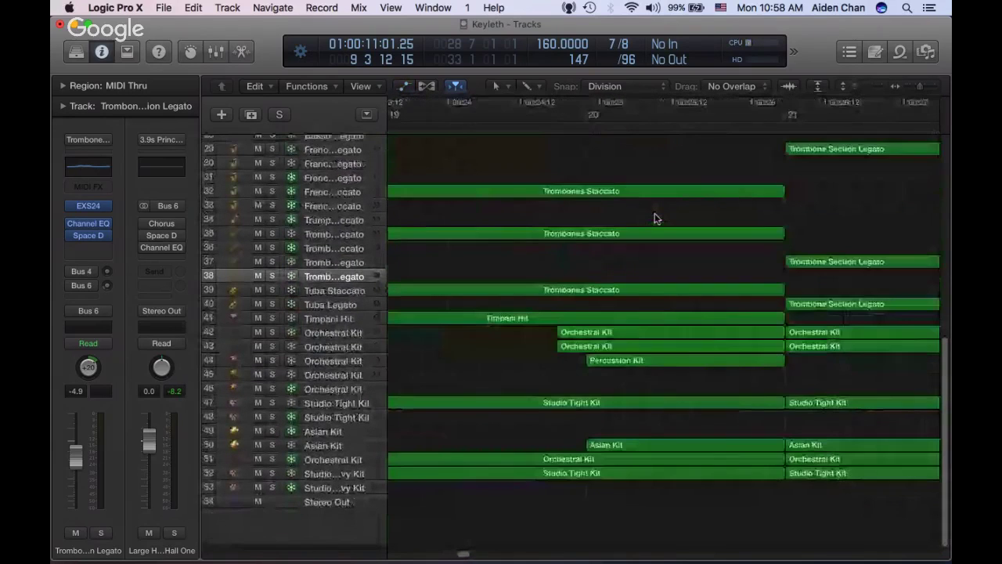
{"action": "scroll", "coordinate": [655, 218], "scroll_direction": "right", "scroll_amount": 4}
{"action": "scroll", "coordinate": [656, 218], "scroll_direction": "up", "scroll_amount": 3}
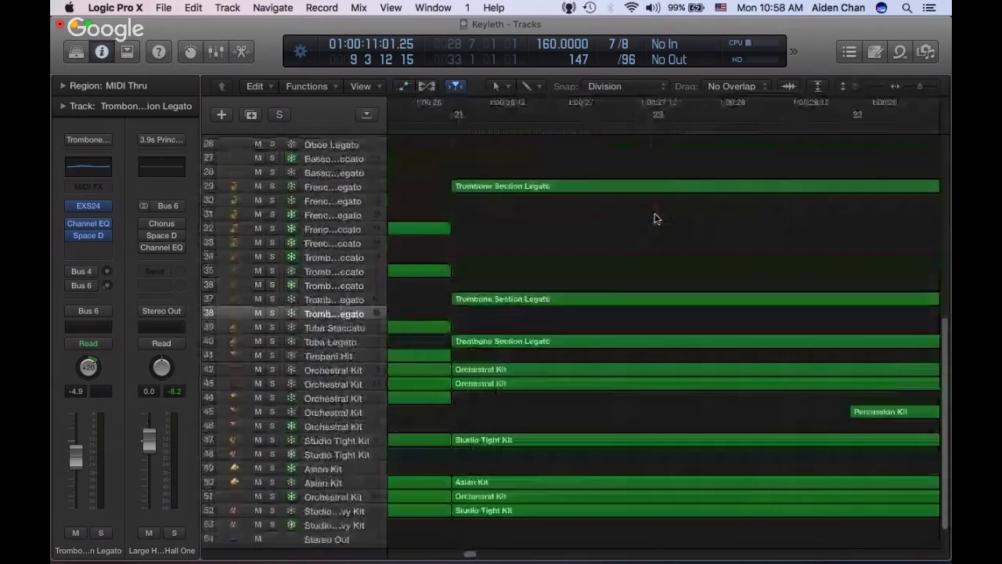
{"action": "scroll", "coordinate": [656, 218], "scroll_direction": "up", "scroll_amount": 1}
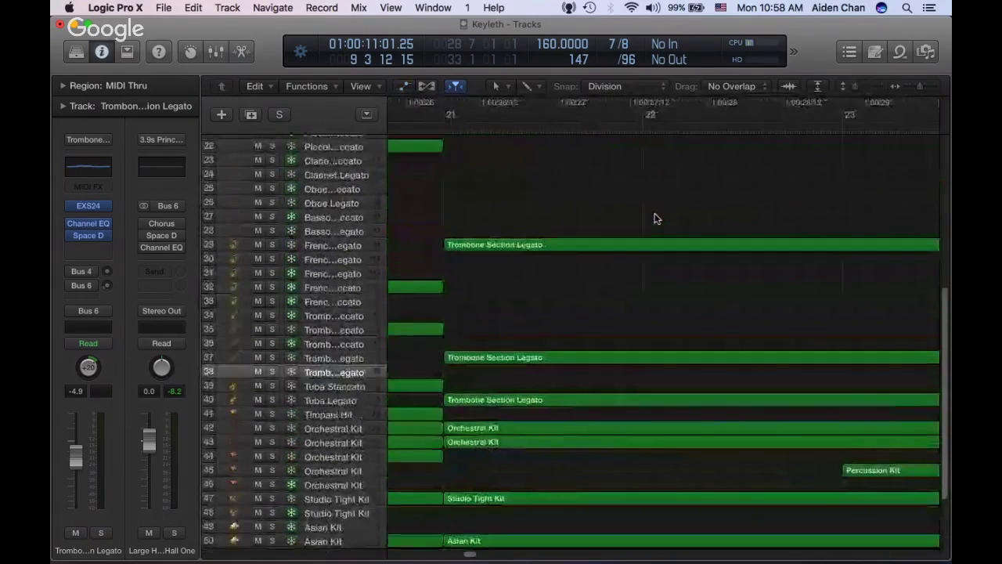
{"action": "scroll", "coordinate": [656, 219], "scroll_direction": "right", "scroll_amount": 3}
{"action": "scroll", "coordinate": [656, 218], "scroll_direction": "right", "scroll_amount": 10}
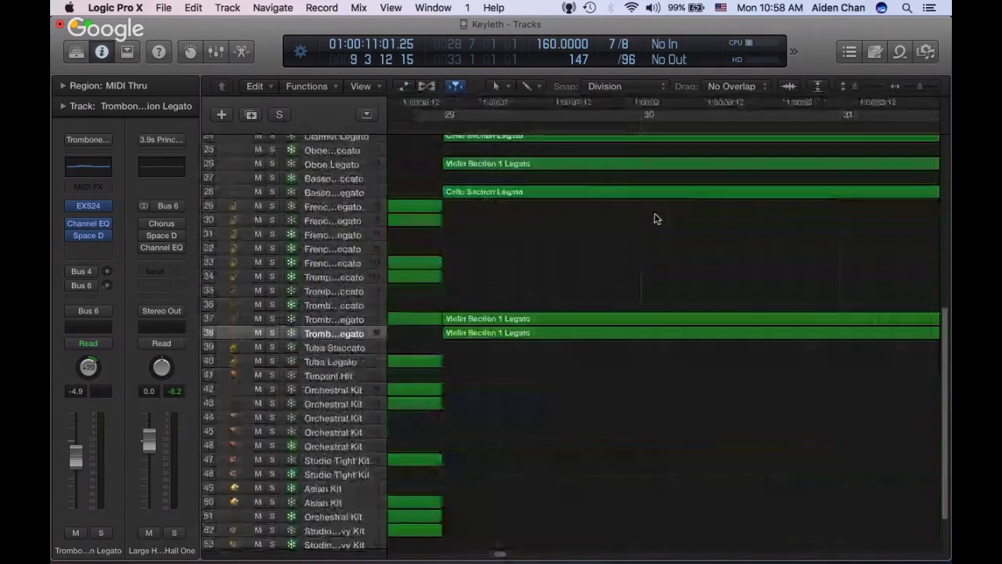
{"action": "scroll", "coordinate": [656, 218], "scroll_direction": "up", "scroll_amount": 6}
{"action": "scroll", "coordinate": [656, 218], "scroll_direction": "left", "scroll_amount": 3}
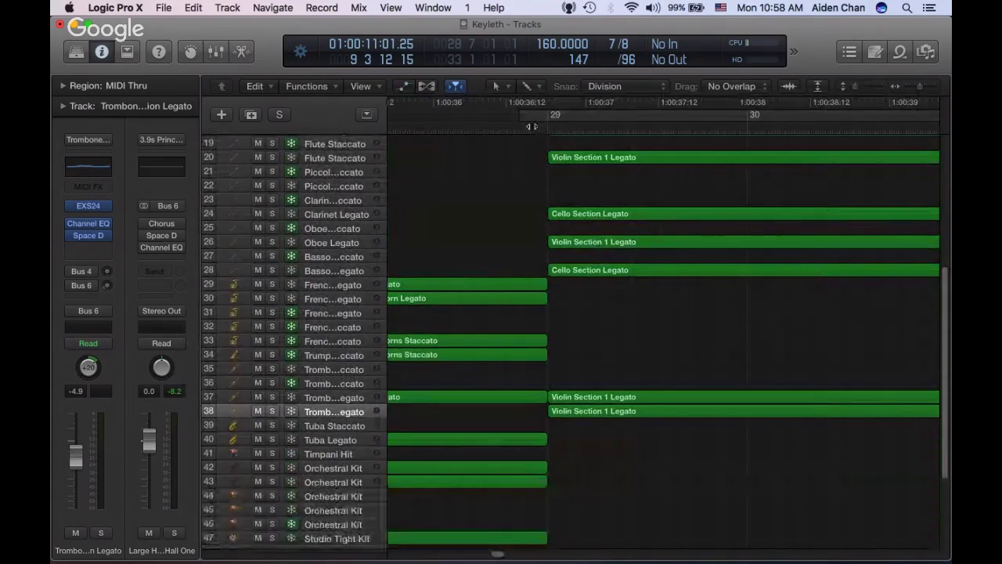
Play the section at bar 29 in cycle mode and open the Trombone Section Legato region in the Piano Roll
{"action": "key", "text": "c"}
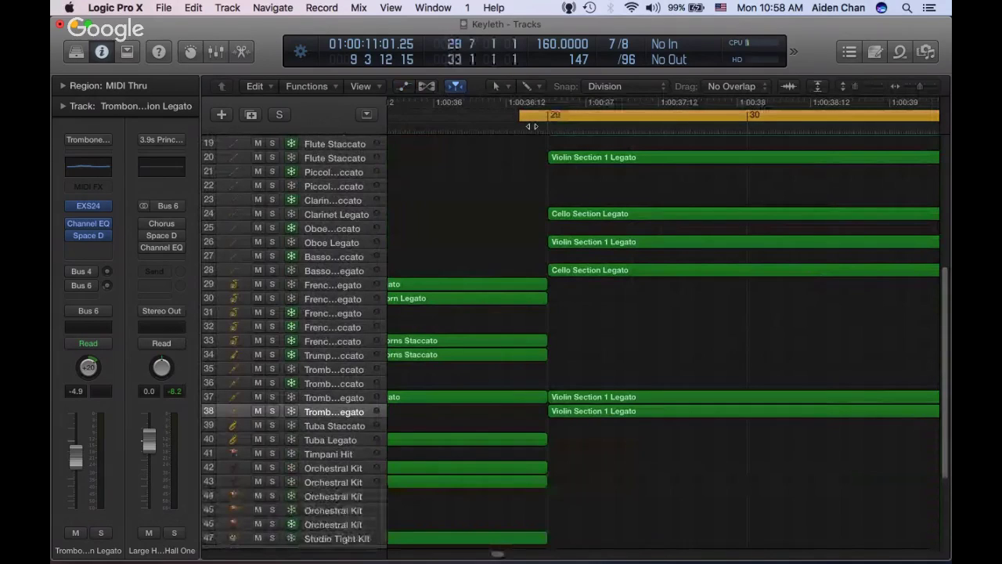
{"action": "key", "text": "space"}
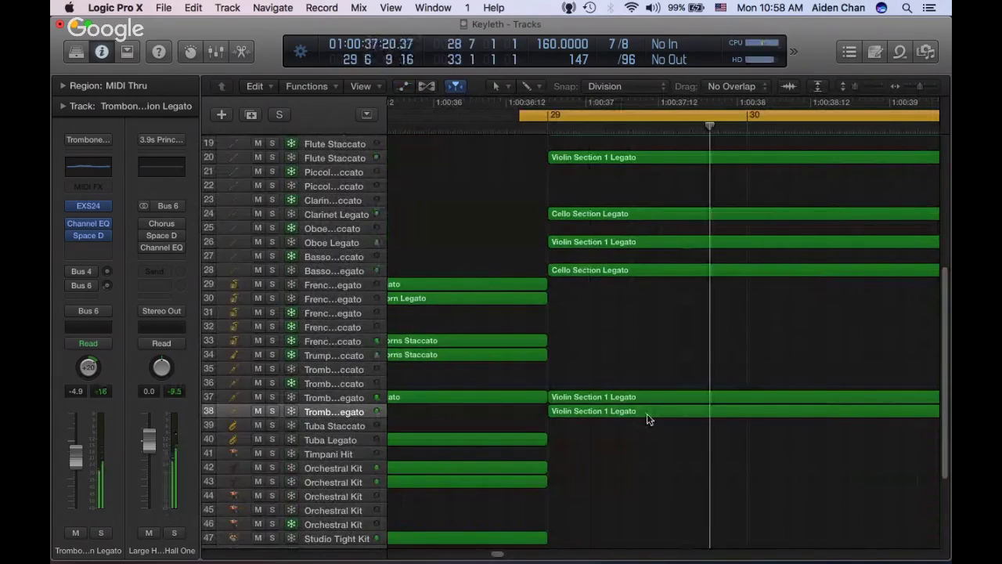
{"action": "left_click", "coordinate": [646, 413]}
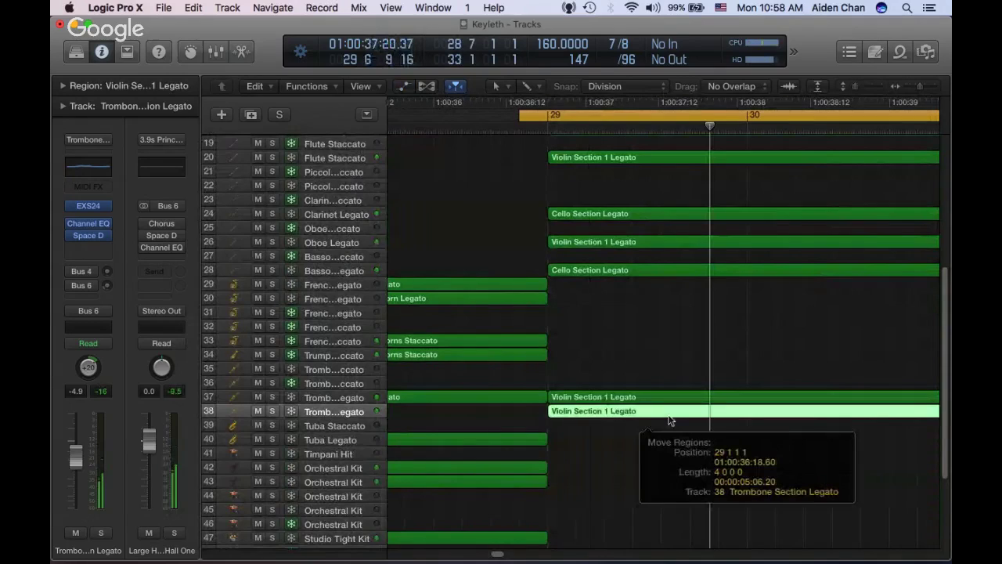
{"action": "key", "text": "p"}
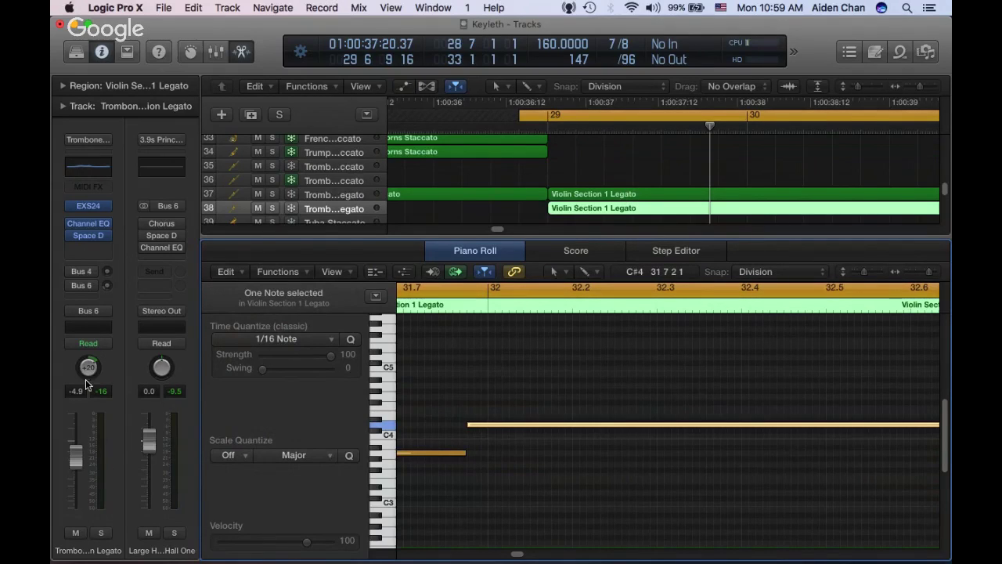
Set the Trombone Section Legato track's pan to +25, compare it with the Trombones Legato track and close the Piano Roll
{"action": "mouse_move", "coordinate": [88, 367]}
{"action": "left_mouse_down"}
{"action": "mouse_move", "coordinate": [88, 357]}
{"action": "mouse_move", "coordinate": [88, 366]}
{"action": "left_mouse_up"}
{"action": "left_click", "coordinate": [309, 199]}
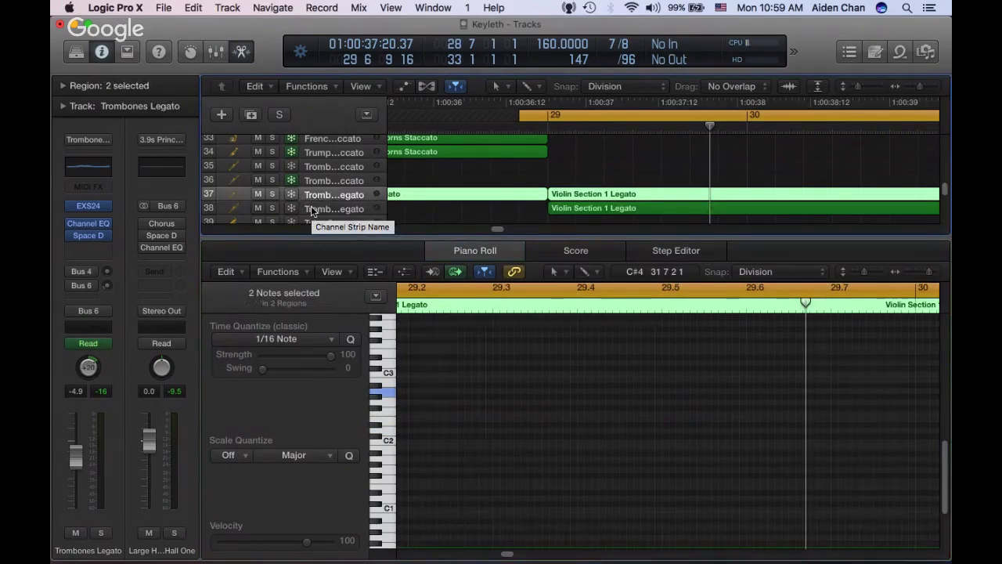
{"action": "left_click", "coordinate": [312, 209]}
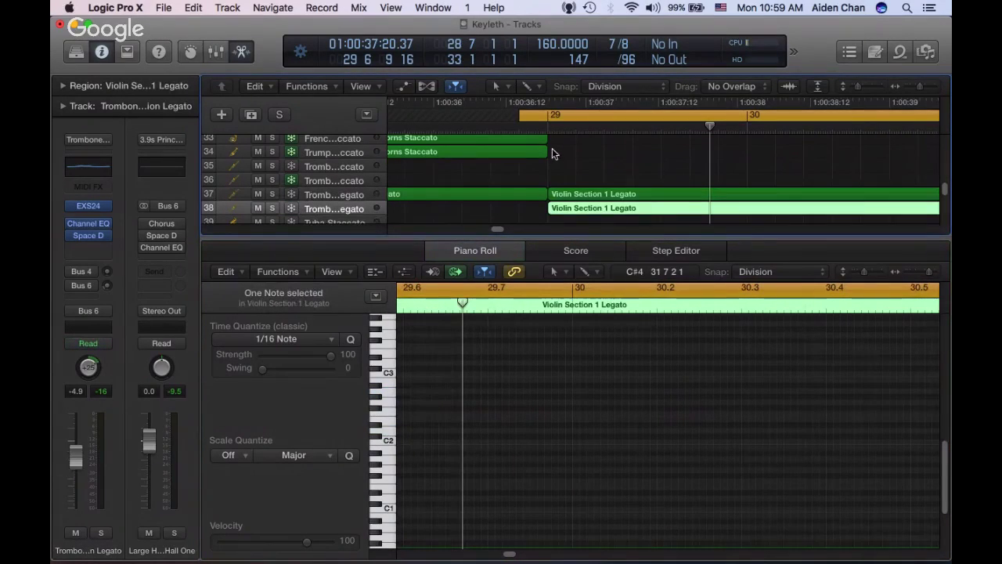
{"action": "key", "text": "e"}
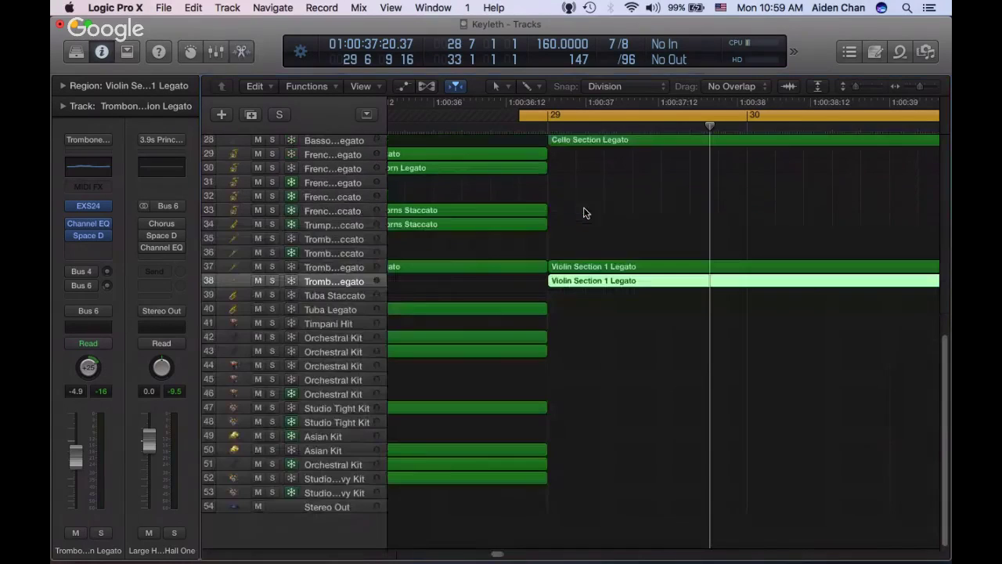
Delete the Violin Section 1 Legato region at bar 29 from the Trombone Section Legato track
{"action": "left_click", "coordinate": [583, 282]}
{"action": "key", "text": "Delete"}
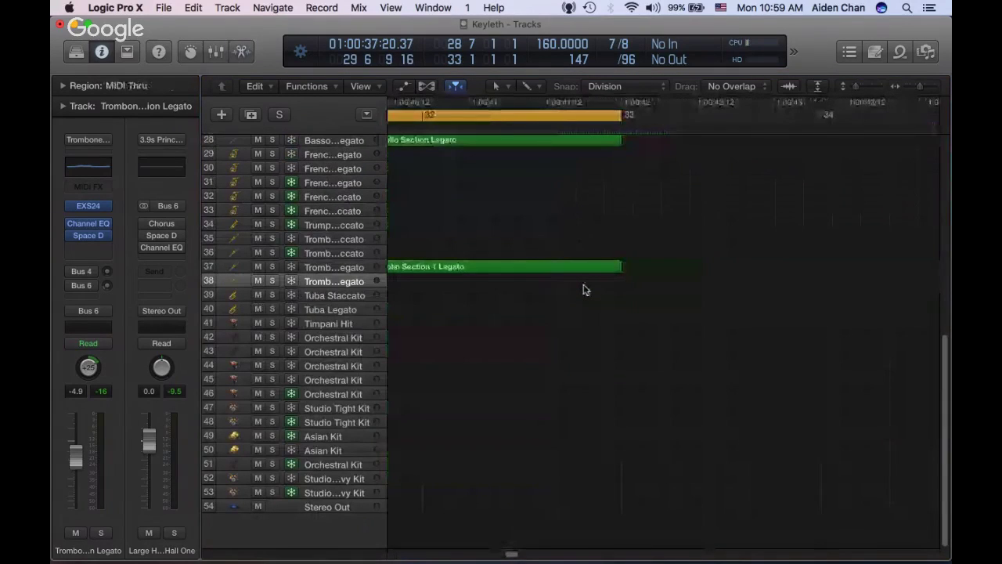
{"action": "scroll", "coordinate": [585, 288], "scroll_direction": "left", "scroll_amount": 10}
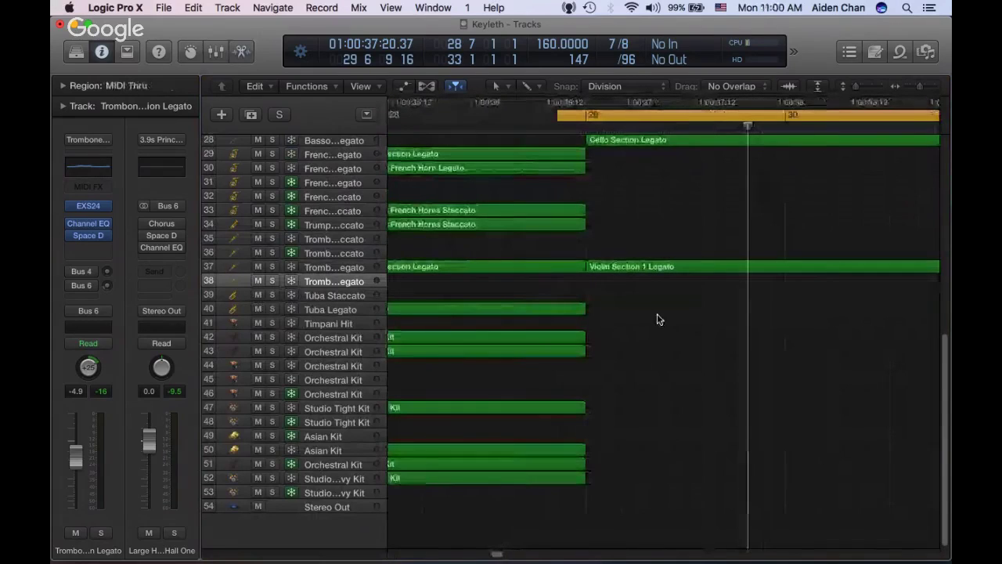
Undo the region deletion and open the restored Violin Section 1 Legato region on the Trombone Section Legato track in the Piano Roll
{"action": "key", "text": "super+z"}
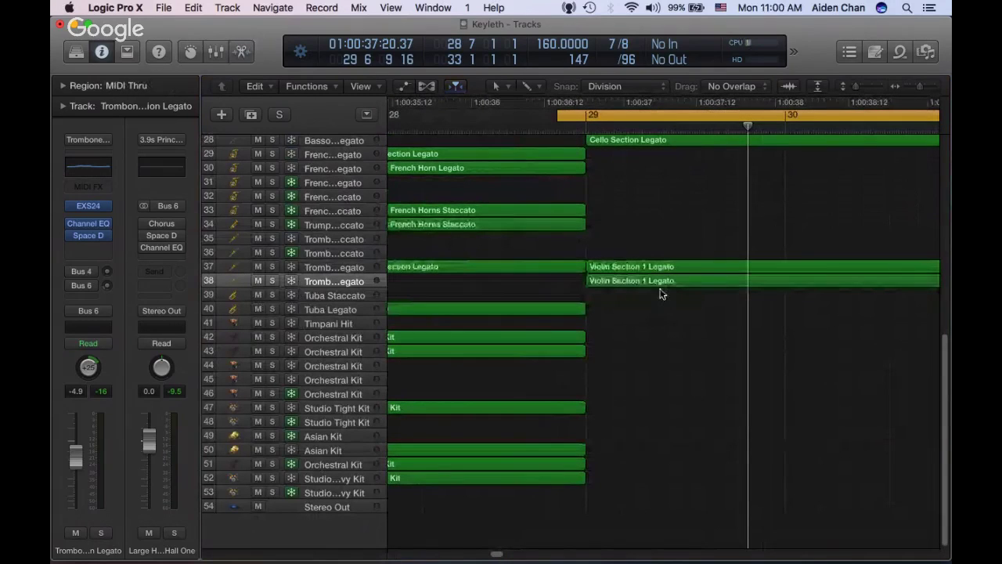
{"action": "left_click", "coordinate": [666, 284]}
{"action": "double_click", "coordinate": [665, 281]}
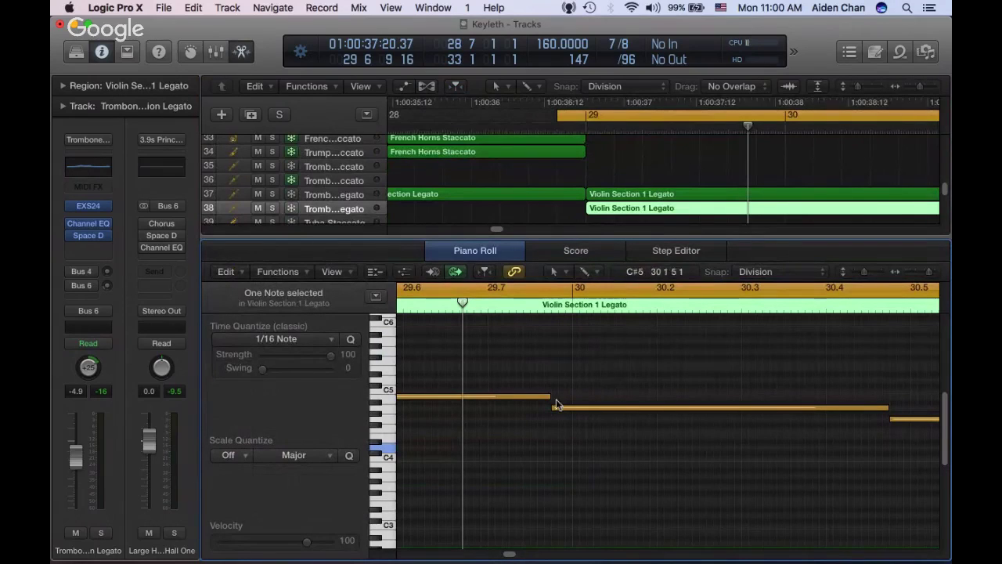
{"action": "scroll", "coordinate": [556, 398], "scroll_direction": "left", "scroll_amount": 5}
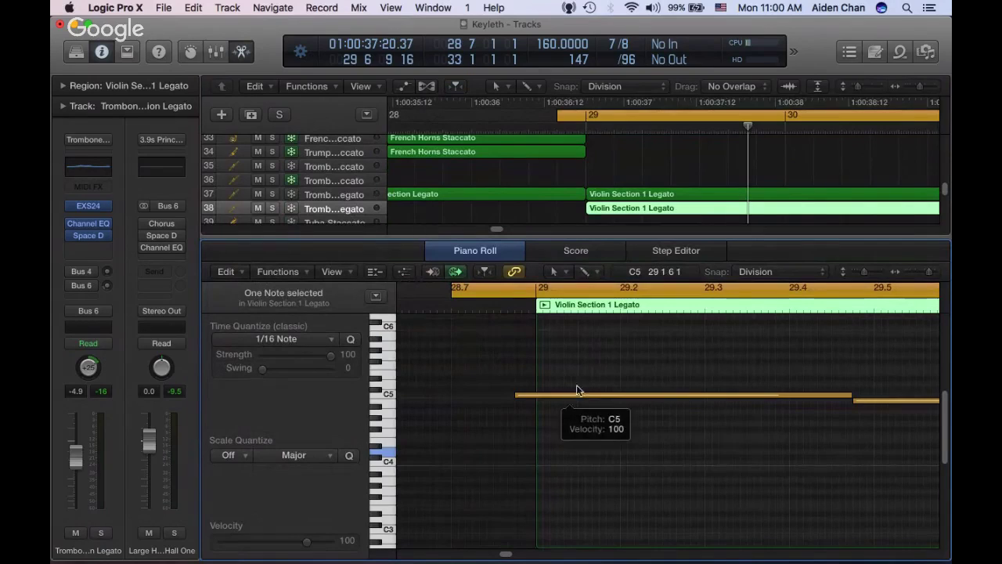
Inspect the matching Violin Section 1 Legato region on the track above and play the section from bar 29
{"action": "left_click", "coordinate": [634, 195]}
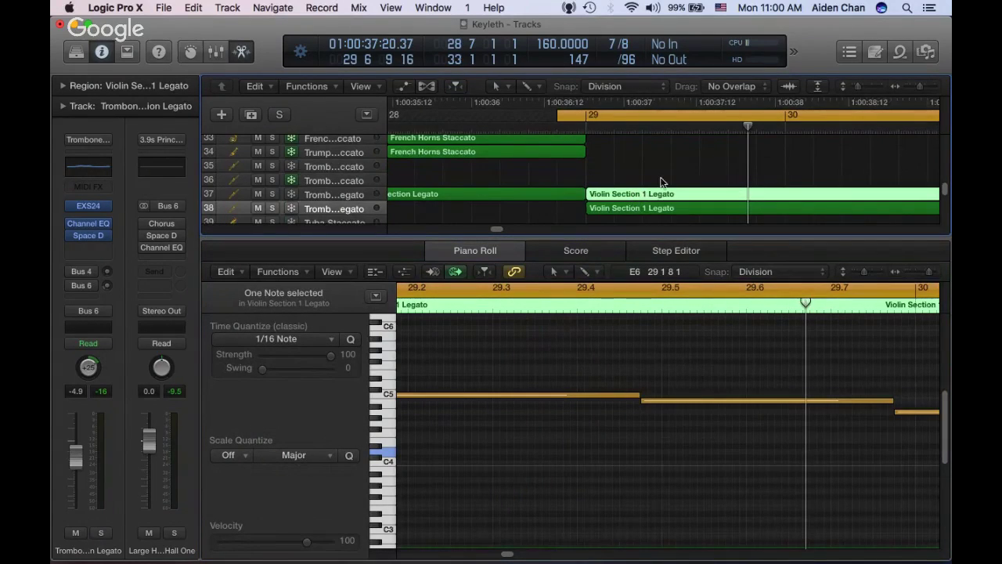
{"action": "scroll", "coordinate": [657, 180], "scroll_direction": "up", "scroll_amount": 5}
{"action": "scroll", "coordinate": [657, 181], "scroll_direction": "down", "scroll_amount": 6}
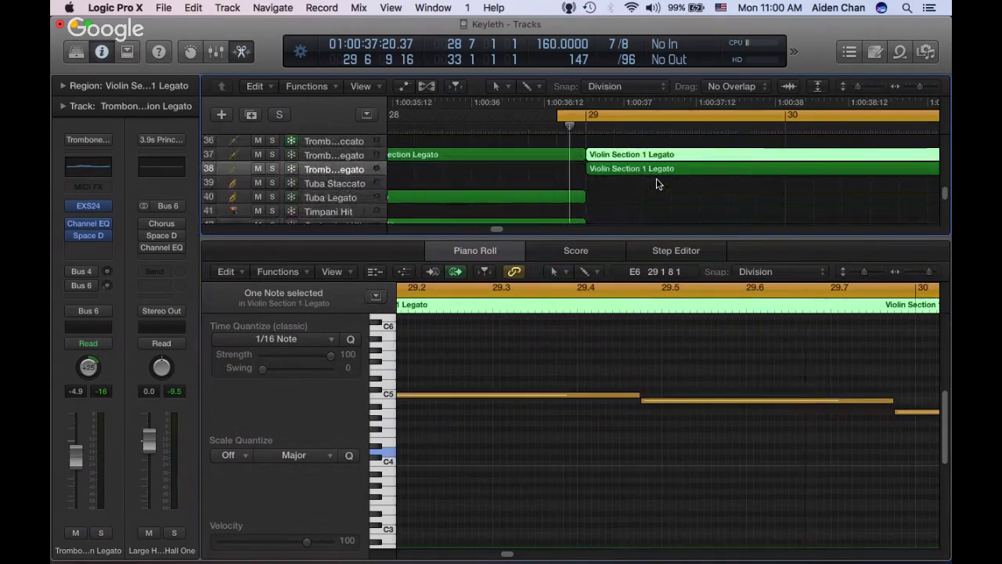
{"action": "key", "text": "space"}
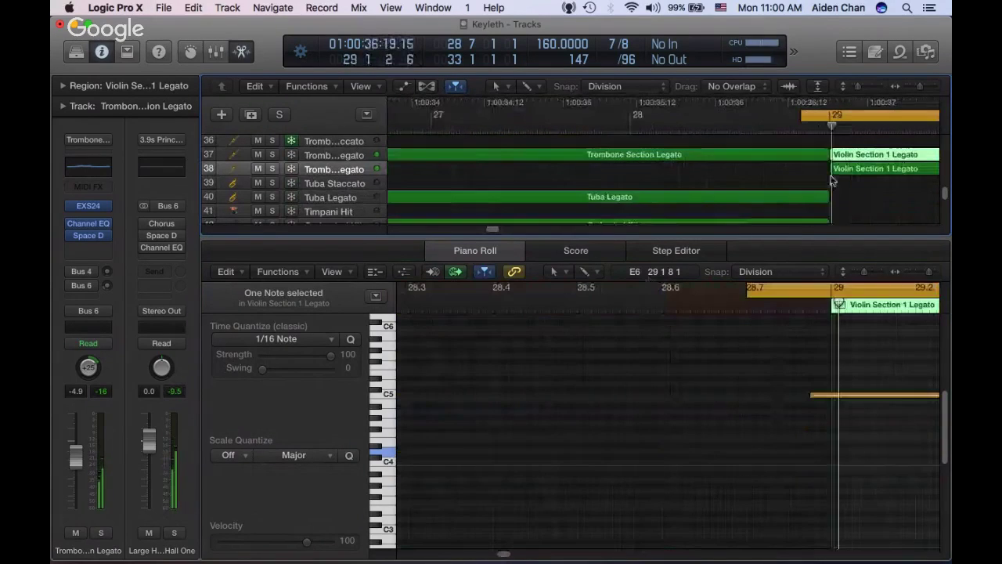
Play the Trombone Section Legato region and try its opening C5 note down at A3
{"action": "scroll", "coordinate": [559, 486], "scroll_direction": "right", "scroll_amount": 5}
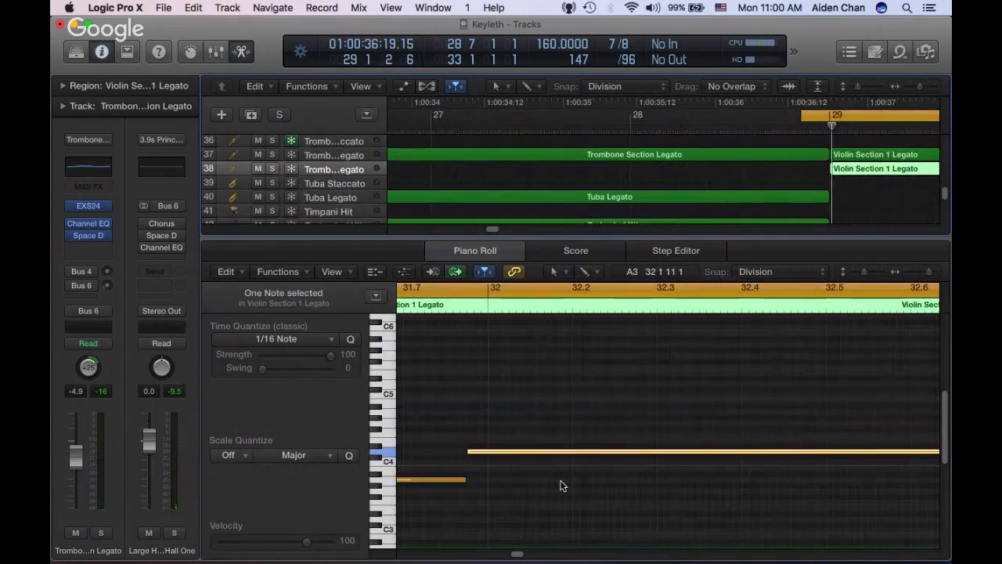
{"action": "key", "text": "space"}
{"action": "key", "text": "space"}
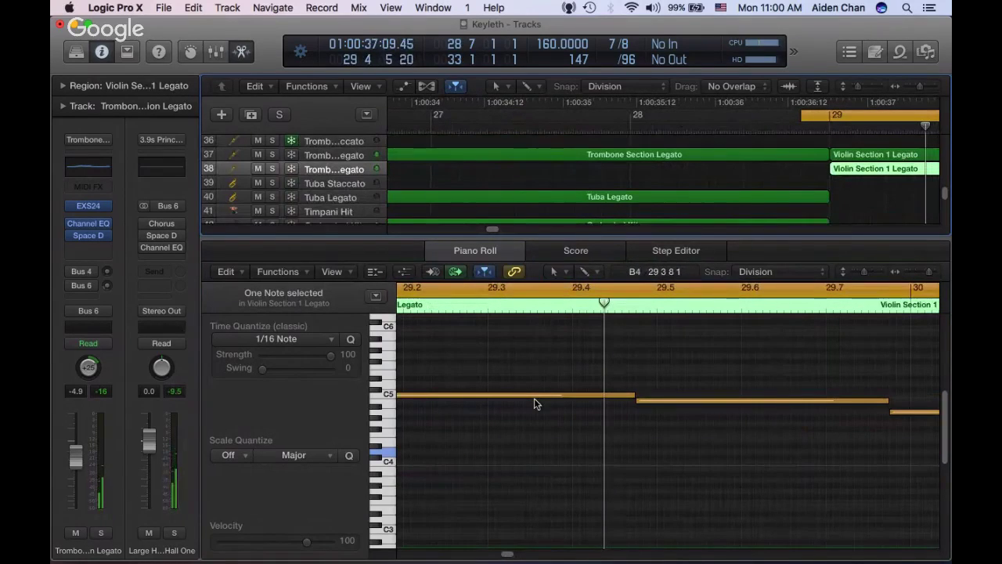
{"action": "mouse_move", "coordinate": [538, 395]}
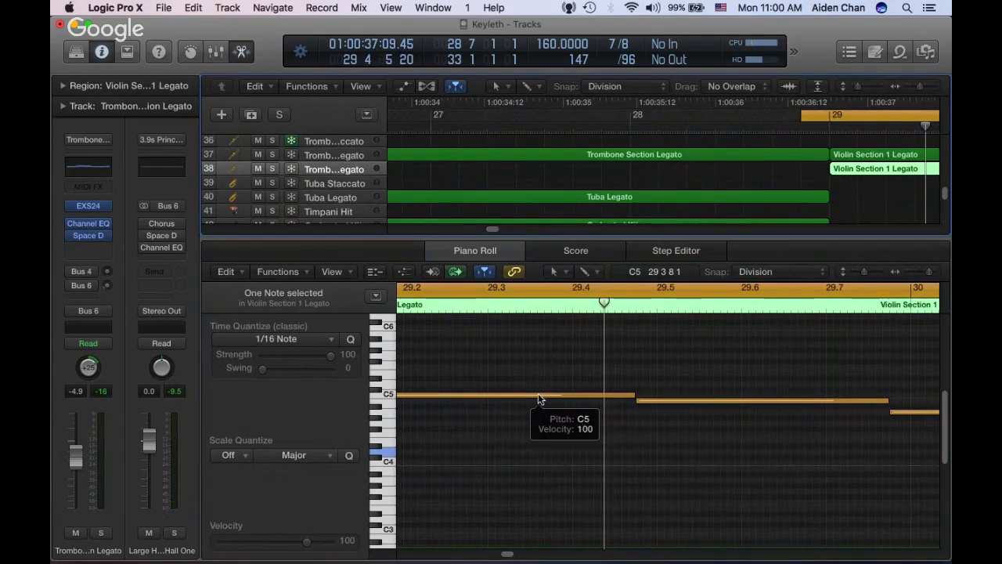
{"action": "left_click_drag", "start_coordinate": [538, 395], "coordinate": [533, 484]}
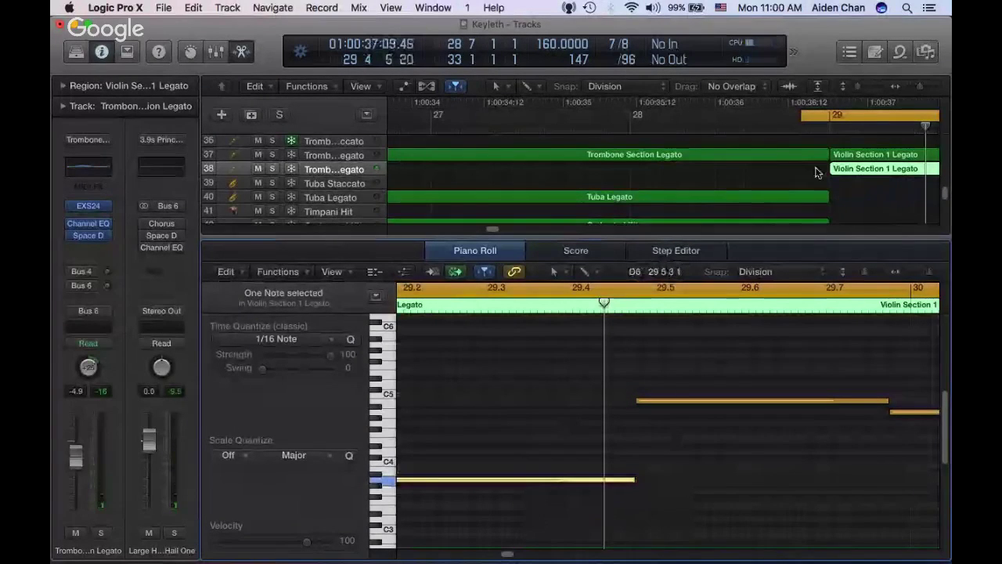
Solo the Clarinet Legato track to hear its part, unsolo it and return to the Trombone Section Legato region
{"action": "scroll", "coordinate": [808, 175], "scroll_direction": "up", "scroll_amount": 6}
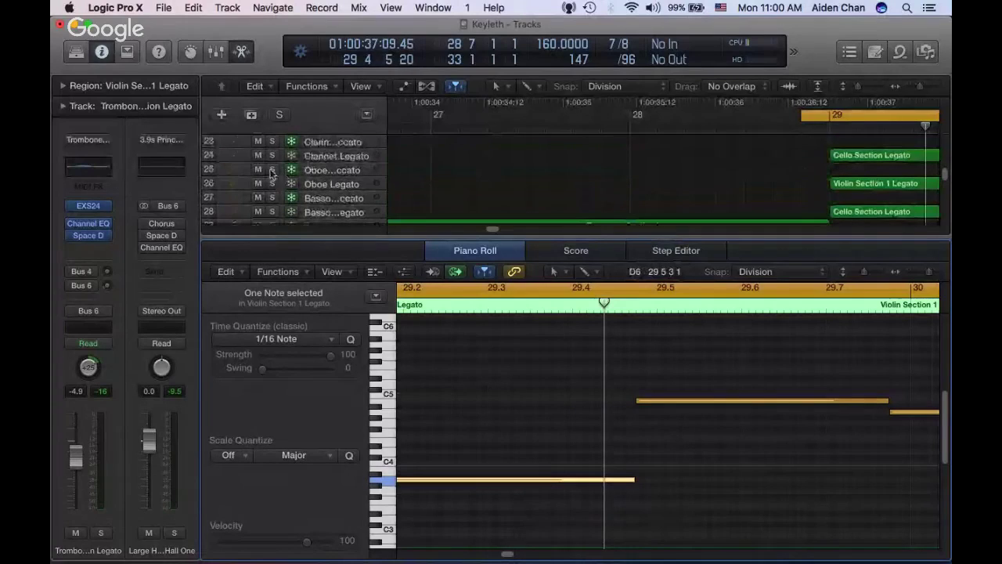
{"action": "left_click", "coordinate": [330, 157]}
{"action": "key", "text": "s"}
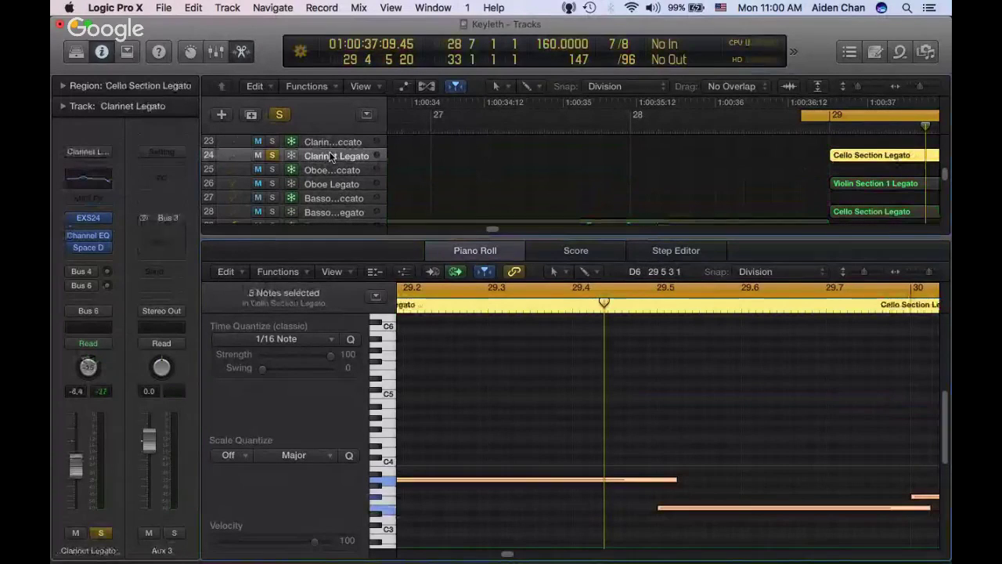
{"action": "key", "text": "space"}
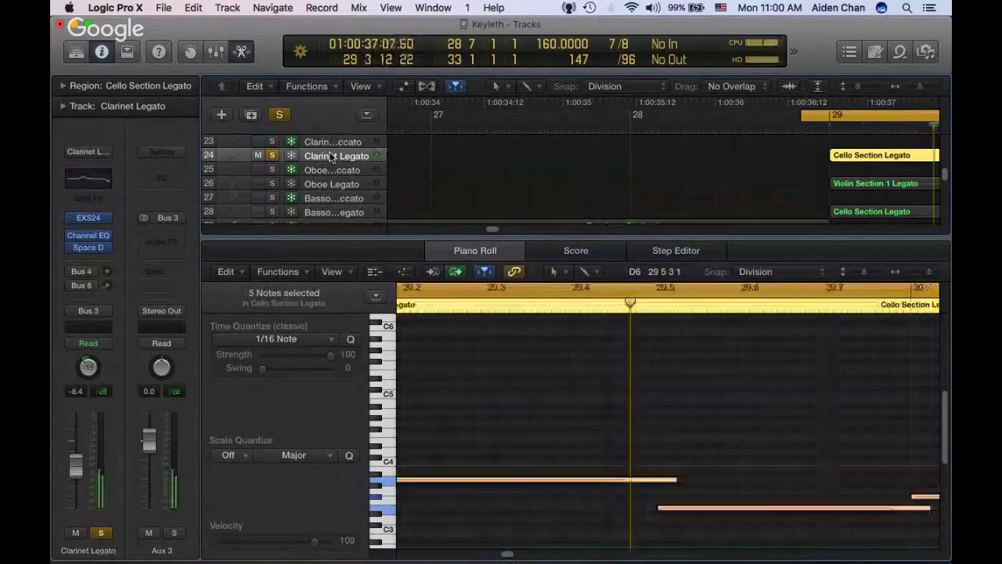
{"action": "key", "text": "s"}
{"action": "scroll", "coordinate": [452, 167], "scroll_direction": "down", "scroll_amount": 5}
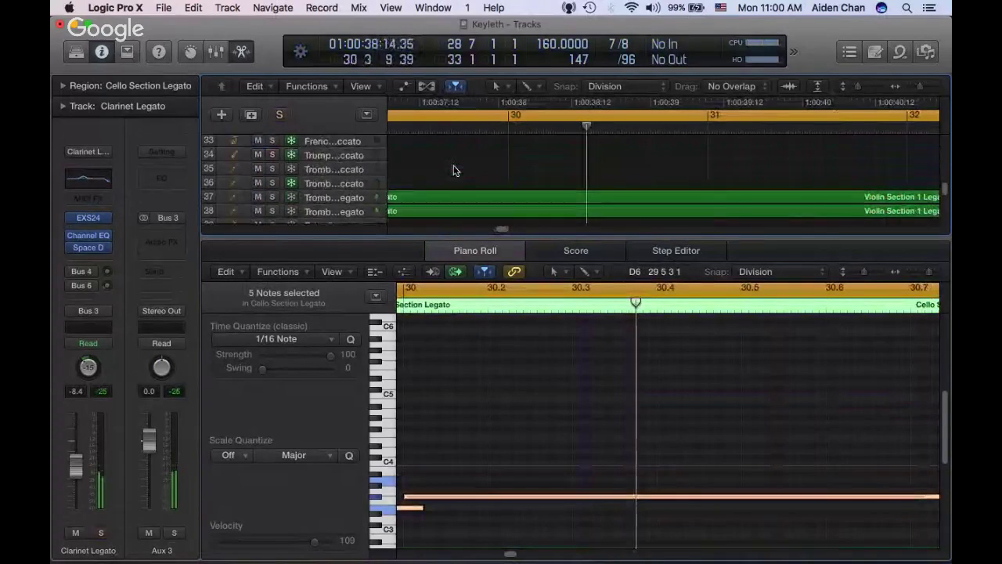
{"action": "left_click", "coordinate": [506, 195]}
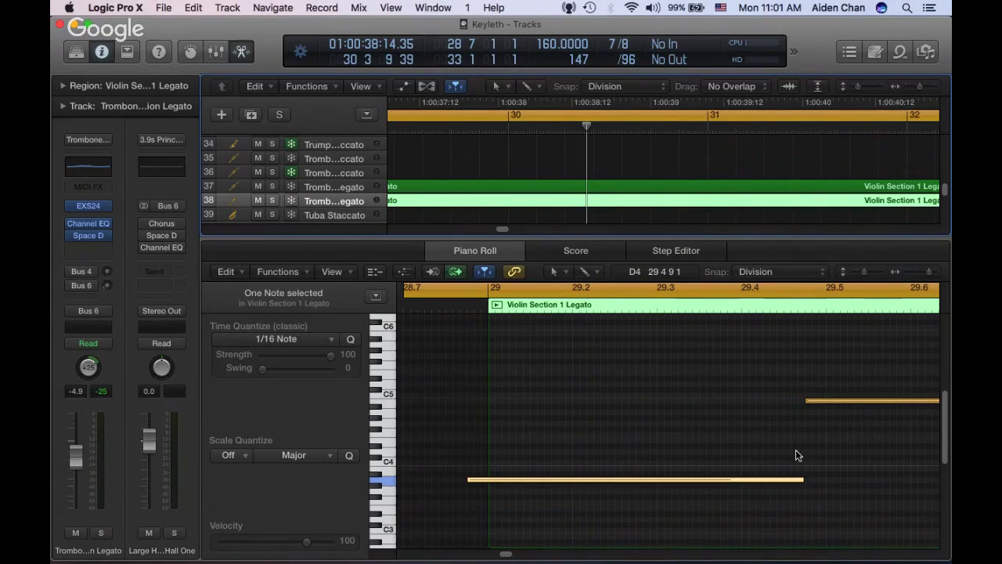
Play the passage and raise the region's opening A3 note to D4
{"action": "left_click", "coordinate": [730, 483]}
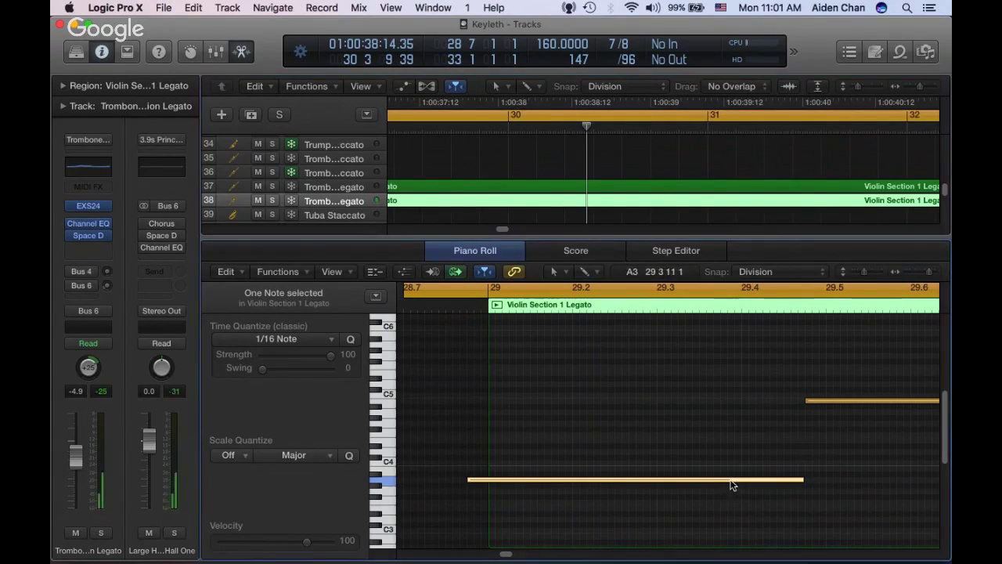
{"action": "key", "text": "space"}
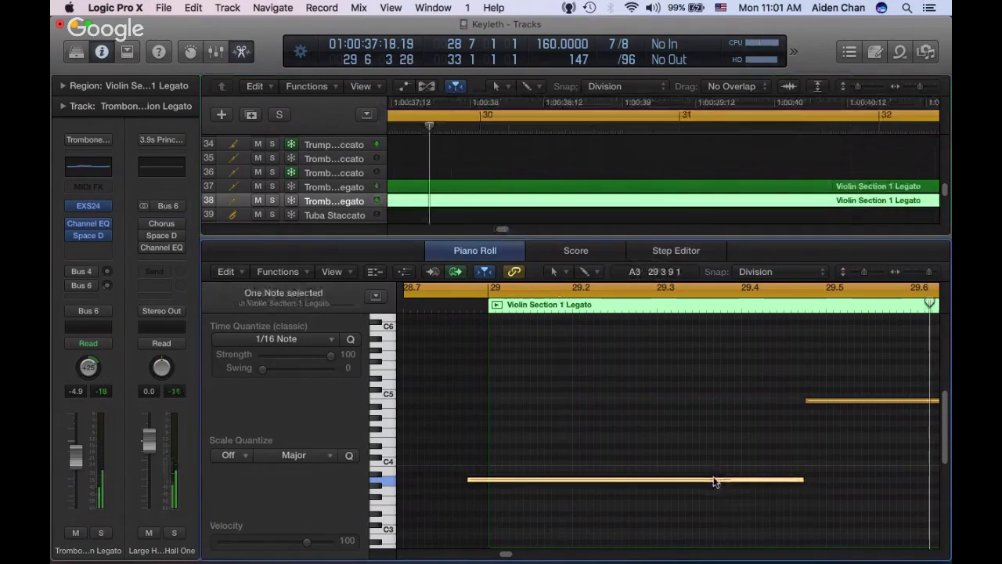
{"action": "left_click_drag", "start_coordinate": [714, 482], "coordinate": [716, 453]}
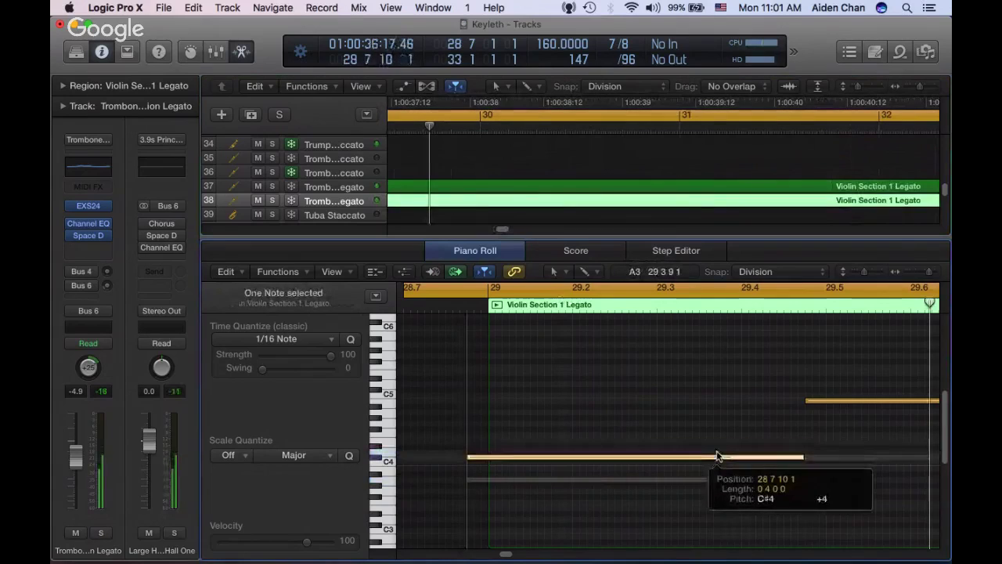
Delete all the notes following the opening note in the Trombone Section Legato region
{"action": "left_click_drag", "start_coordinate": [794, 358], "coordinate": [846, 429]}
{"action": "left_click_drag", "start_coordinate": [660, 363], "coordinate": [725, 388]}
{"action": "scroll", "coordinate": [726, 387], "scroll_direction": "right", "scroll_amount": 5}
{"action": "scroll", "coordinate": [726, 387], "scroll_direction": "right", "scroll_amount": 5}
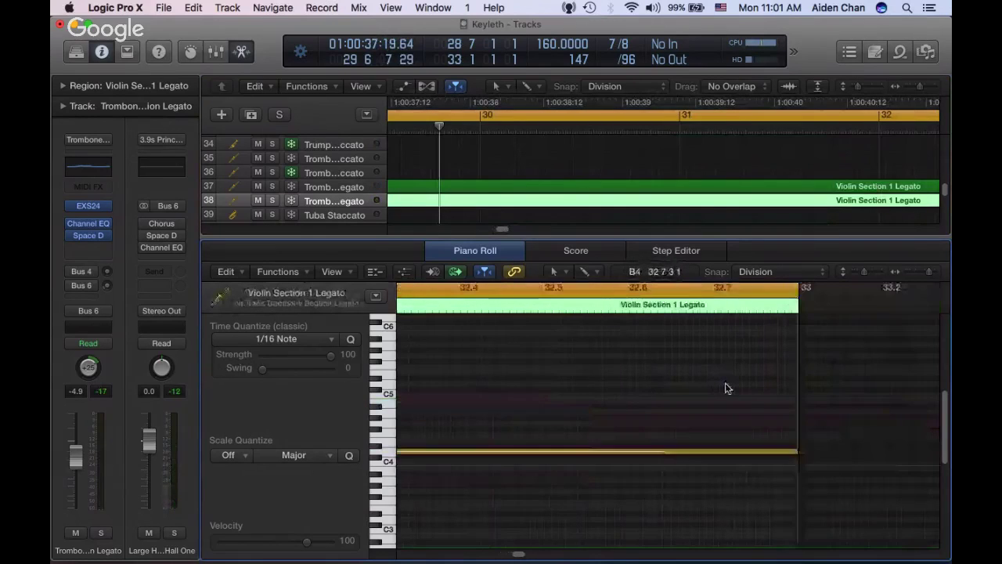
{"action": "left_click_drag", "start_coordinate": [655, 418], "coordinate": [552, 509]}
{"action": "scroll", "coordinate": [557, 467], "scroll_direction": "left", "scroll_amount": 10}
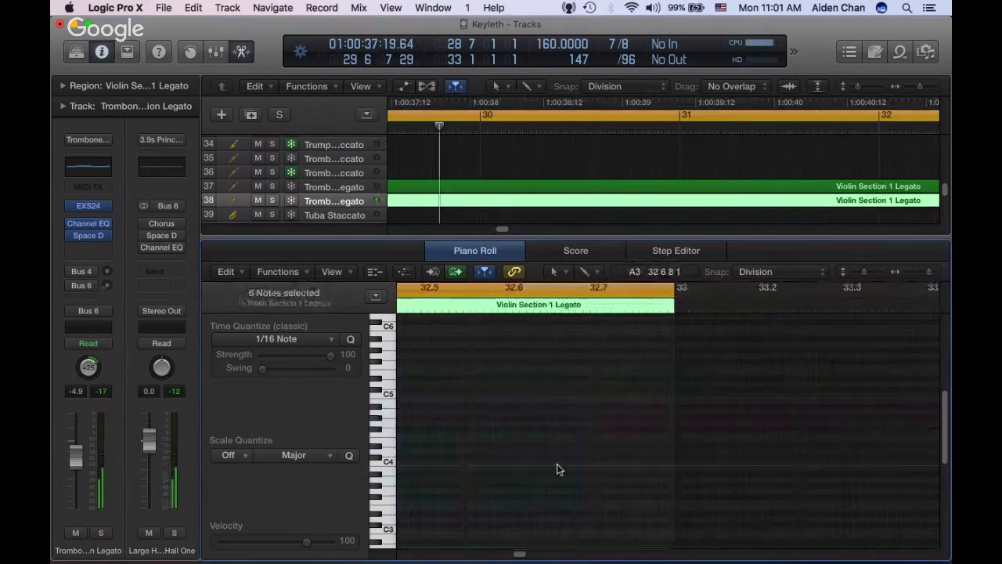
{"action": "scroll", "coordinate": [605, 467], "scroll_direction": "left", "scroll_amount": 6}
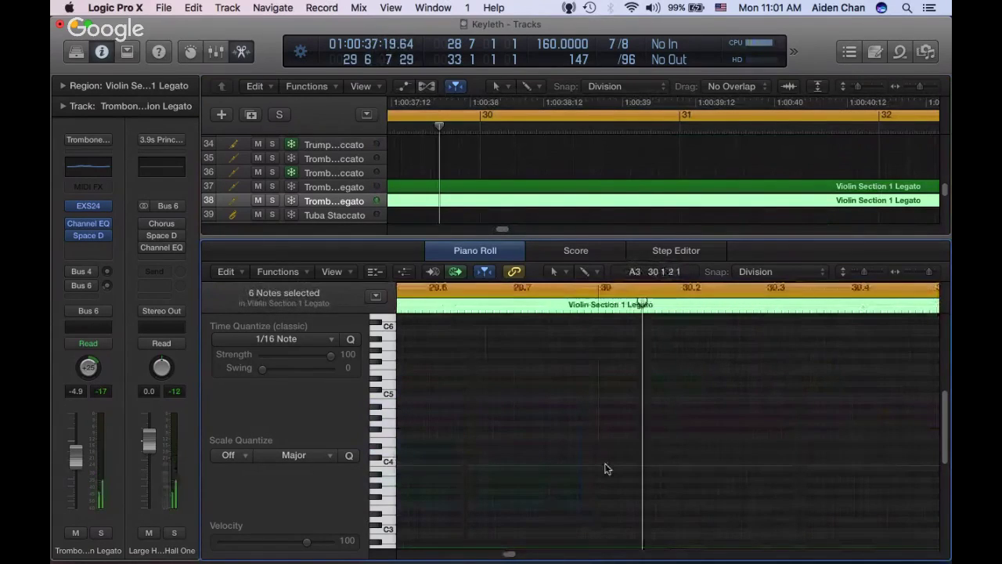
Lengthen the remaining D4 note to bar 30 and lower it one octave to D3
{"action": "left_click_drag", "start_coordinate": [656, 452], "coordinate": [678, 454]}
{"action": "left_click", "coordinate": [871, 431]}
{"action": "scroll", "coordinate": [627, 450], "scroll_direction": "right", "scroll_amount": 3}
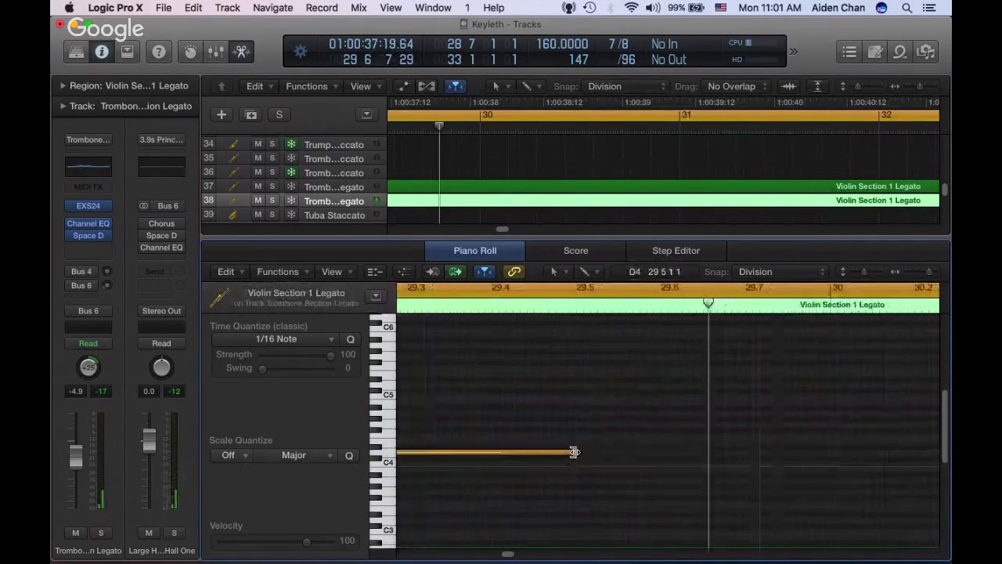
{"action": "left_click_drag", "start_coordinate": [574, 452], "coordinate": [829, 452]}
{"action": "left_click_drag", "start_coordinate": [621, 452], "coordinate": [620, 524]}
Set the Trombone Section Legato track's volume to -1.7 dB while playing the section
{"action": "scroll", "coordinate": [651, 472], "scroll_direction": "down", "scroll_amount": 5}
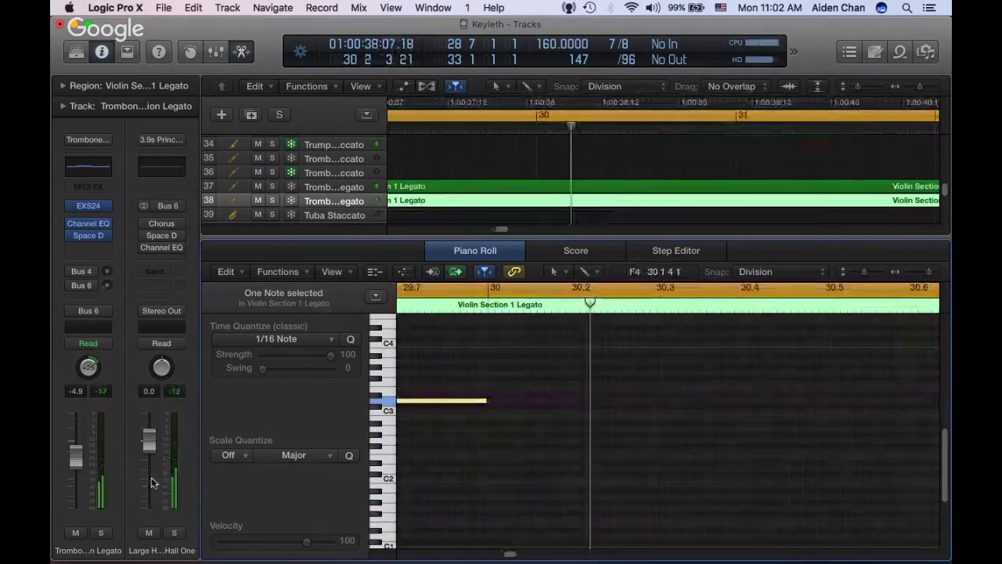
{"action": "scroll", "coordinate": [637, 206], "scroll_direction": "down", "scroll_amount": 2}
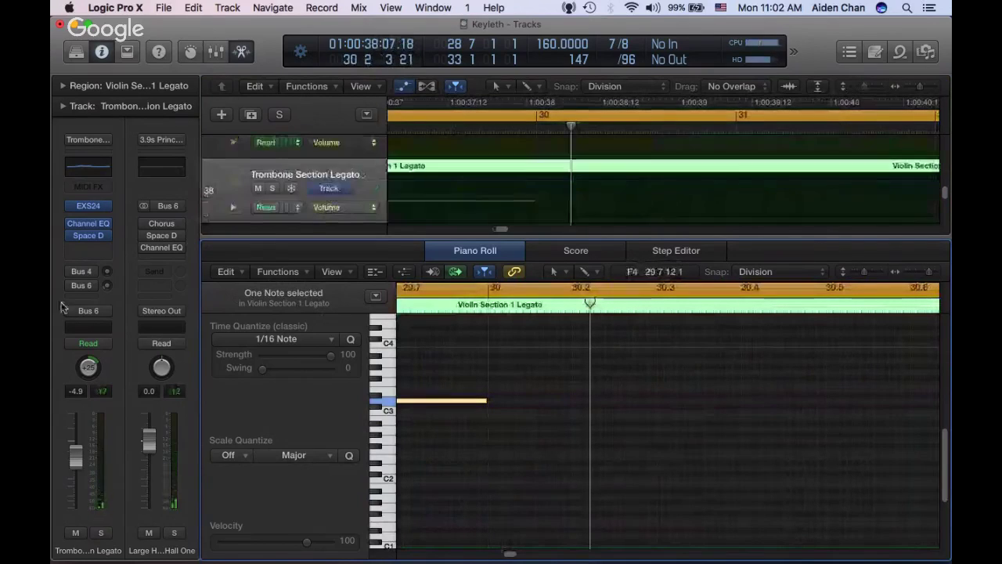
{"action": "left_click_drag", "start_coordinate": [81, 459], "coordinate": [87, 453]}
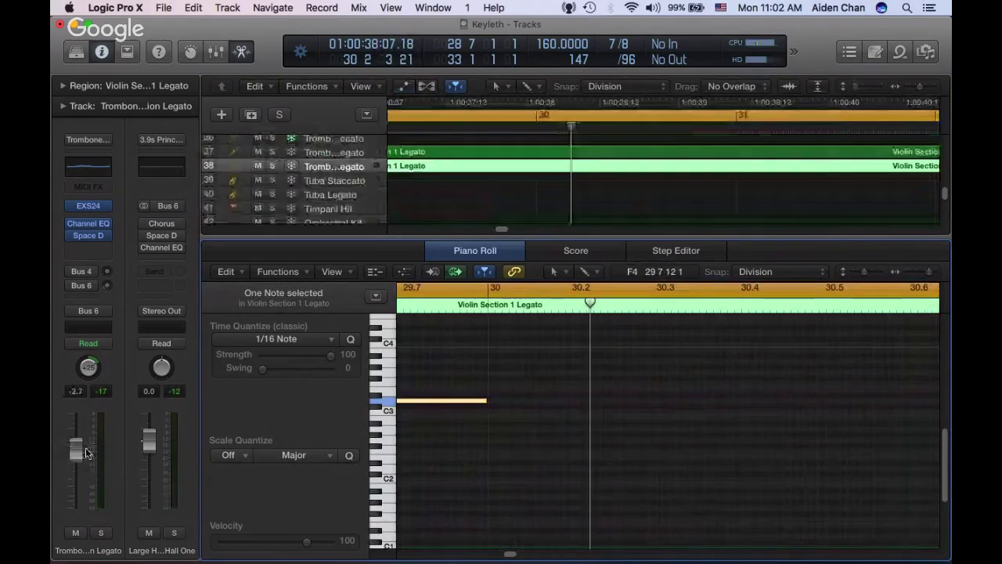
{"action": "key", "text": "space"}
{"action": "key", "text": "space"}
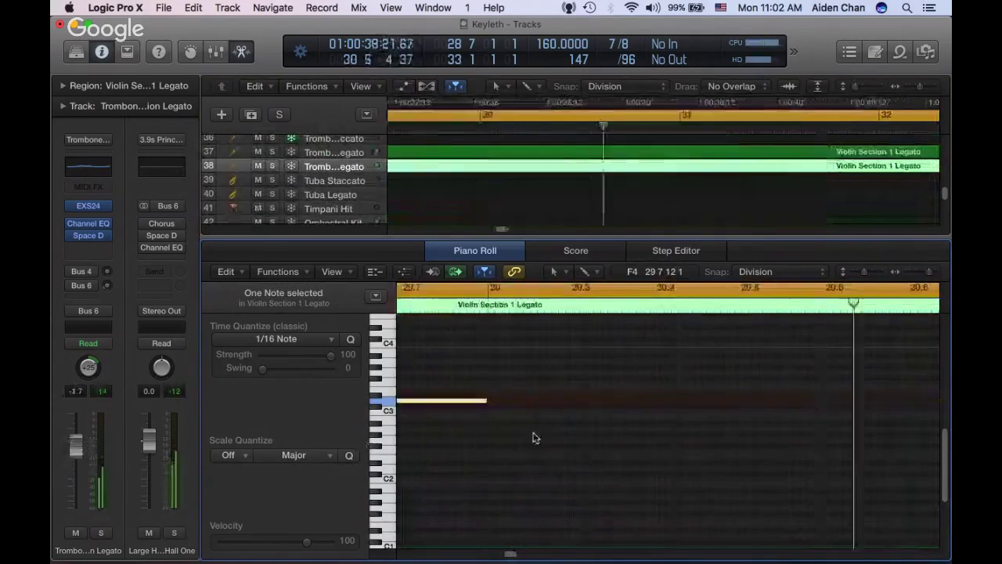
Extend the D3 note to bar 31 and add a two-bar A2 note starting at bar 31
{"action": "left_click", "coordinate": [421, 403]}
{"action": "left_click_drag", "start_coordinate": [400, 403], "coordinate": [550, 444]}
{"action": "left_click", "coordinate": [550, 429]}
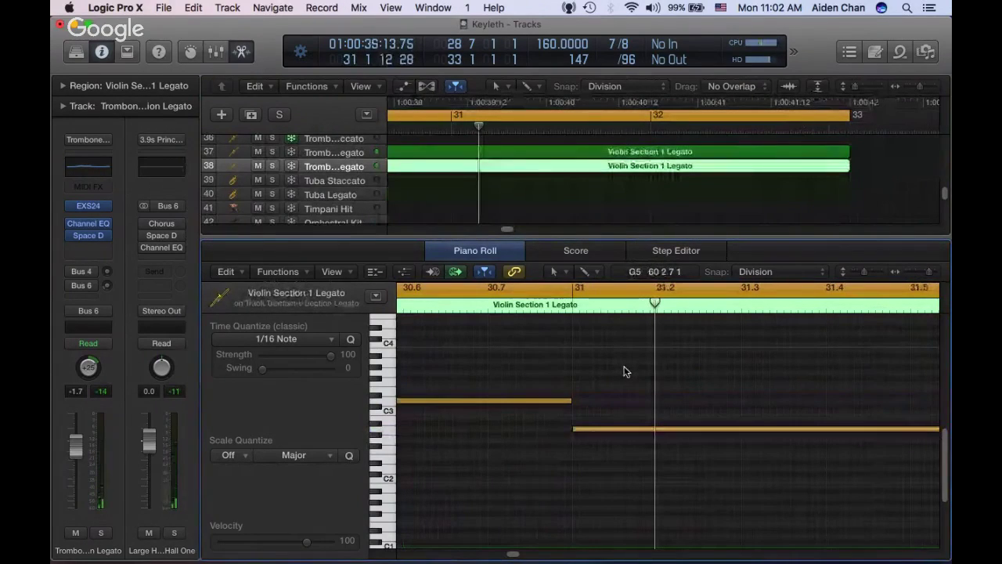
Lower the first note one octave to D2 and audition it against the A2 note
{"action": "left_click_drag", "start_coordinate": [560, 400], "coordinate": [555, 467]}
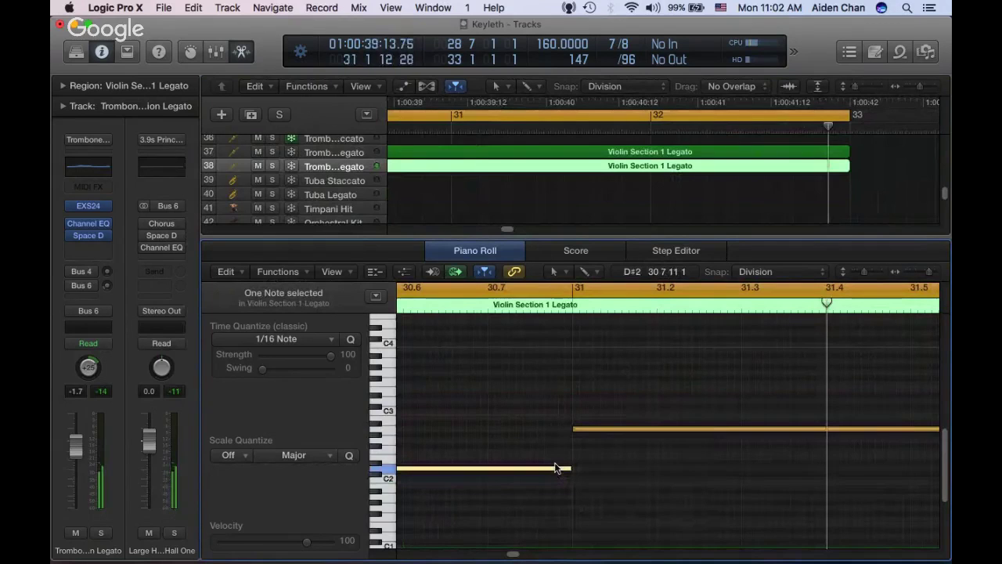
{"action": "left_click", "coordinate": [583, 428]}
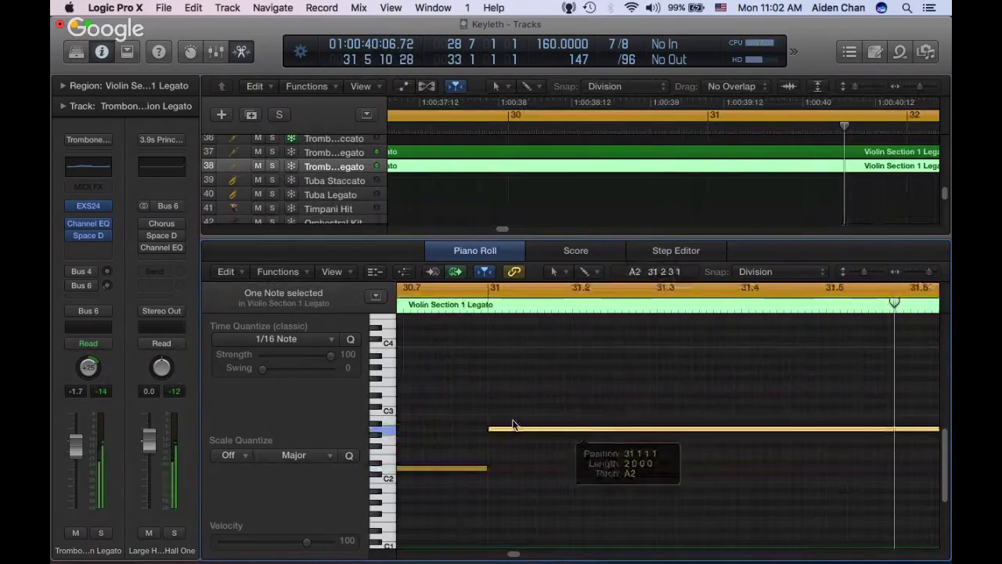
{"action": "left_click", "coordinate": [444, 468]}
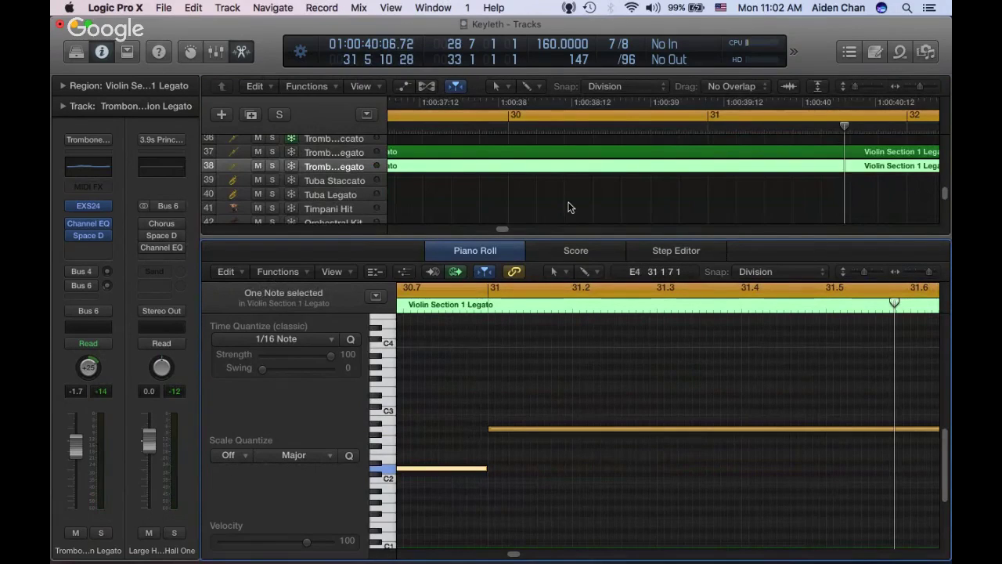
Show track automation and add volume points around bar 31 on the Trombone Section Legato track for a drop to -3.8 dB
{"action": "key", "text": "a"}
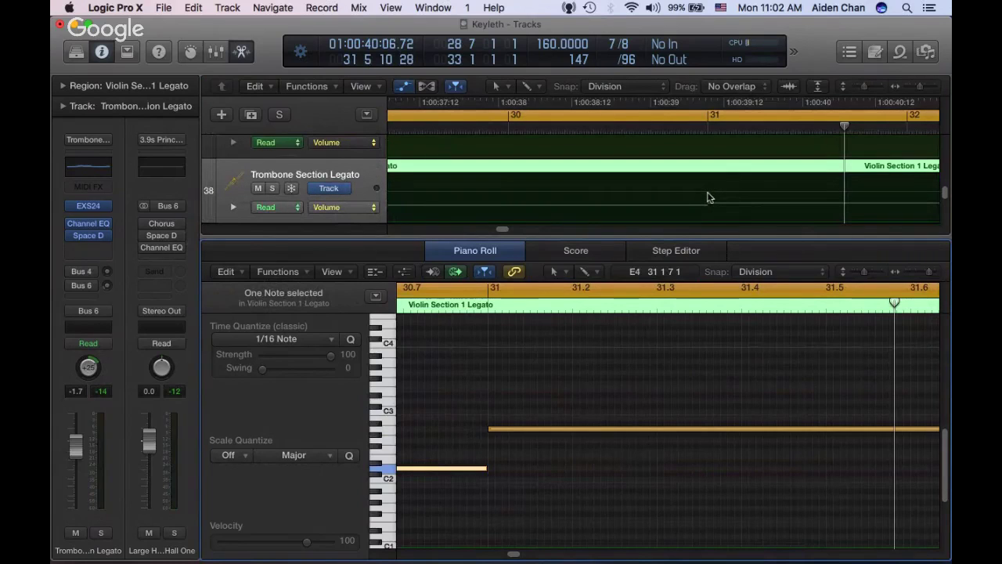
{"action": "left_click", "coordinate": [707, 196]}
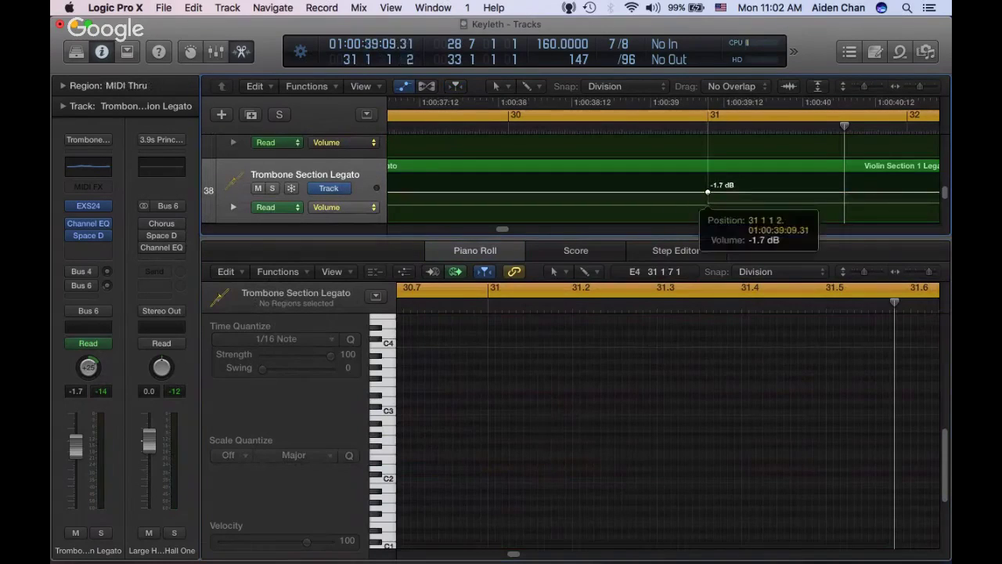
{"action": "left_click", "coordinate": [695, 193]}
{"action": "left_click_drag", "start_coordinate": [707, 192], "coordinate": [670, 191]}
Raise the volume automation before bar 31 to +0.6 dB, play the section and reselect the region for note editing
{"action": "scroll", "coordinate": [670, 191], "scroll_direction": "left", "scroll_amount": 5}
{"action": "scroll", "coordinate": [670, 190], "scroll_direction": "left", "scroll_amount": 10}
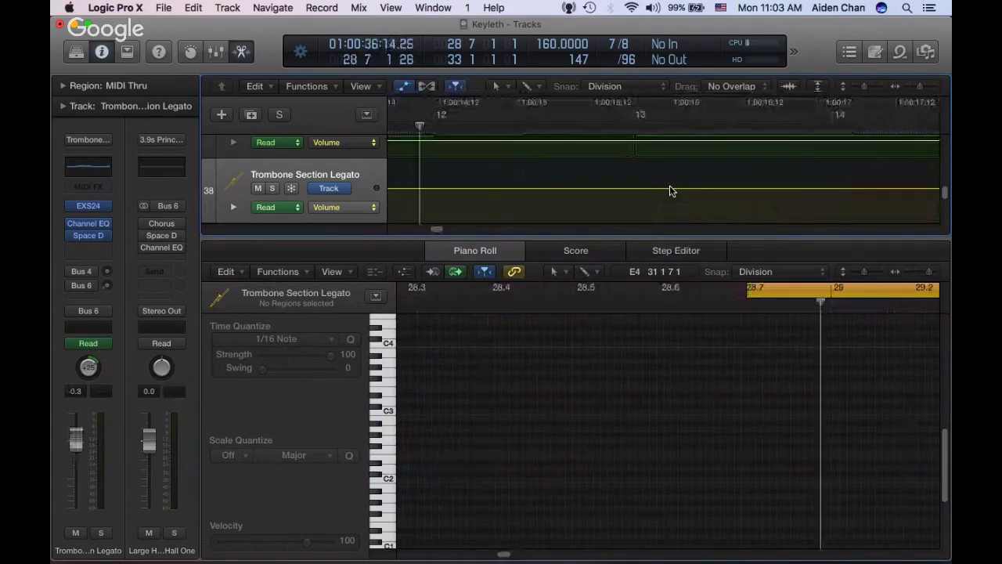
{"action": "key", "text": "space"}
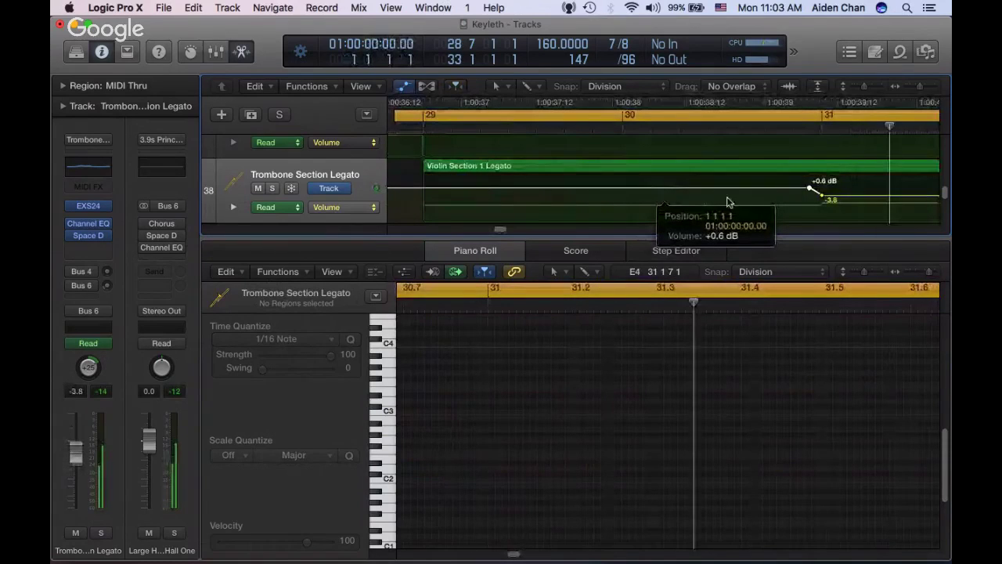
{"action": "left_click", "coordinate": [697, 170]}
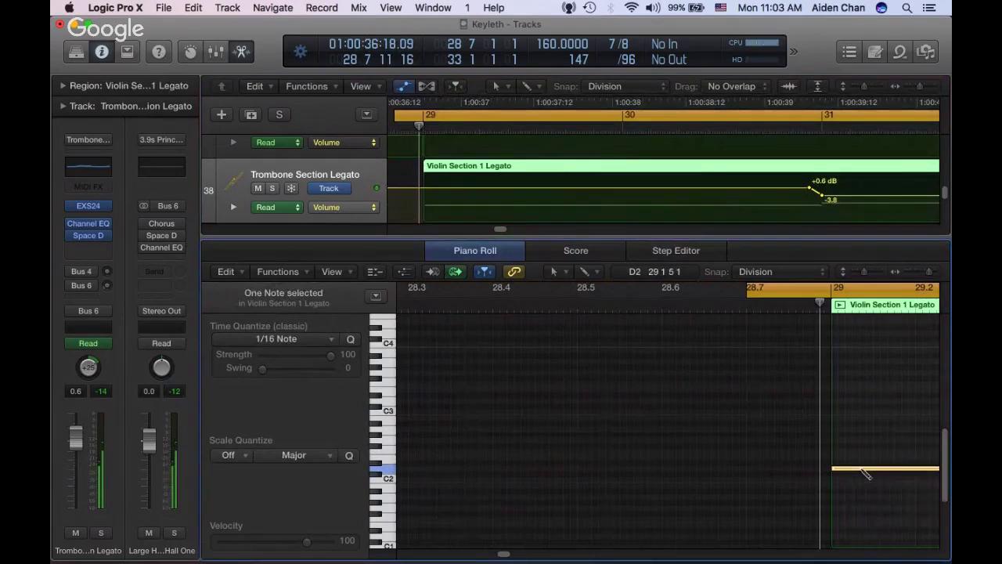
Add a D3 note from bar 29 to bar 31, one octave above the D2 note, and play the section
{"action": "left_click", "coordinate": [838, 404]}
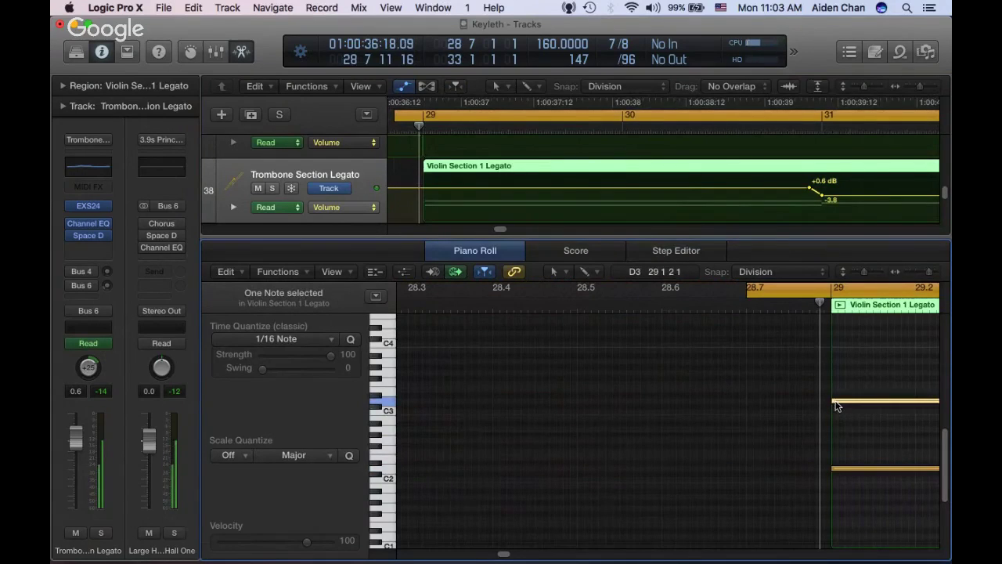
{"action": "scroll", "coordinate": [836, 406], "scroll_direction": "right", "scroll_amount": 10}
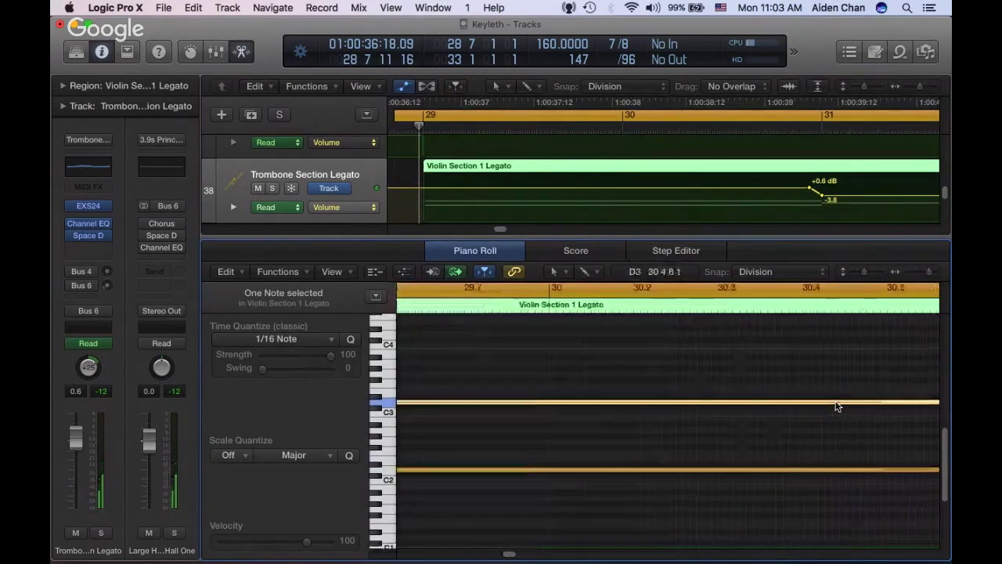
{"action": "scroll", "coordinate": [837, 406], "scroll_direction": "left", "scroll_amount": 12}
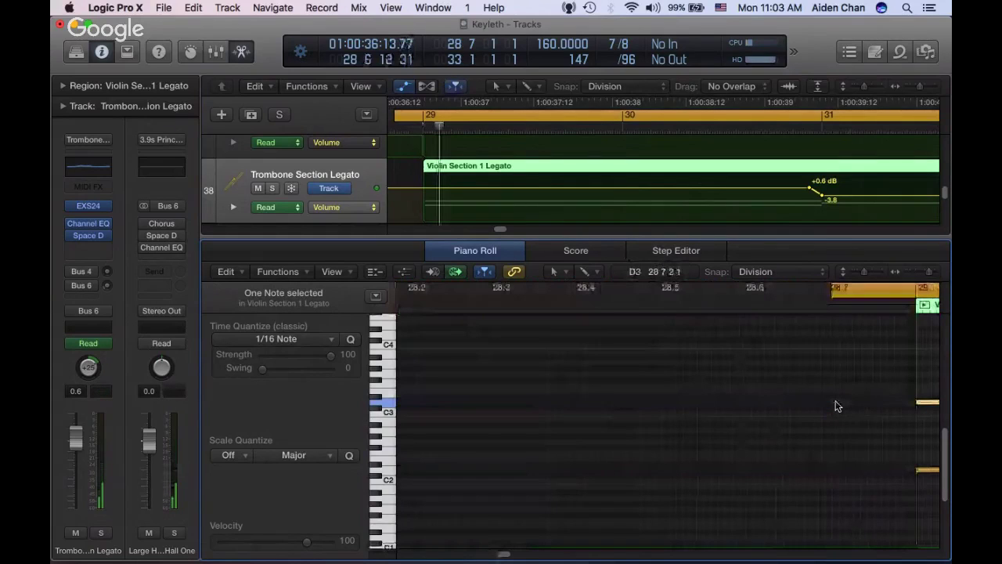
{"action": "key", "text": "space"}
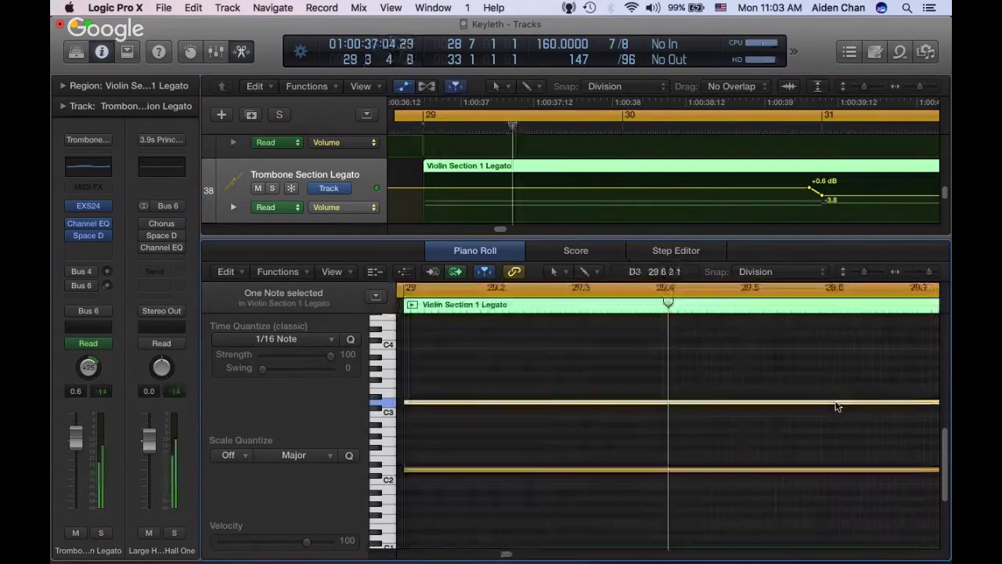
{"action": "left_click", "coordinate": [714, 434]}
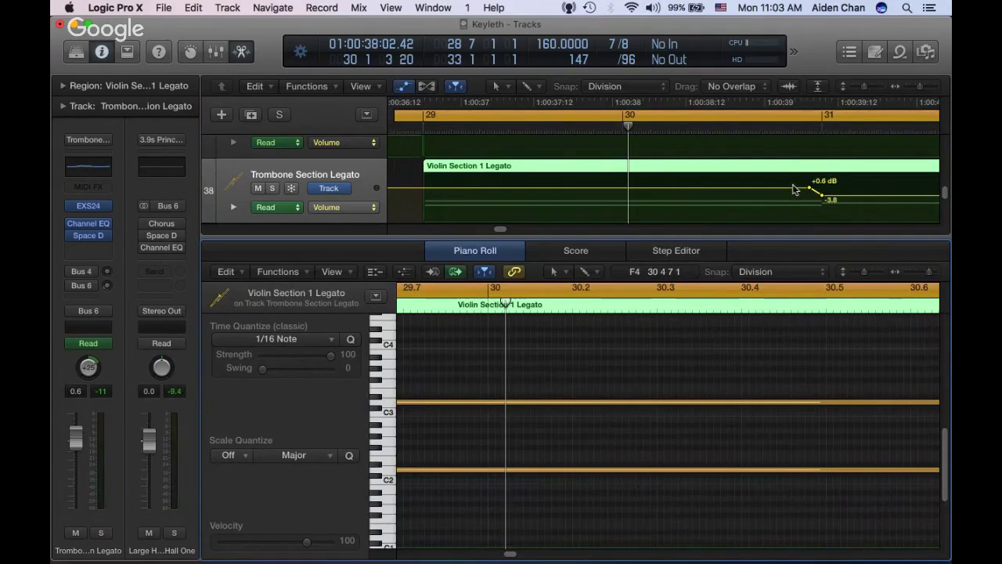
Lower the volume automation before bar 31 to -0.8 dB, play the section and align the A2 note's end with bar 33
{"action": "left_click_drag", "start_coordinate": [793, 188], "coordinate": [794, 191]}
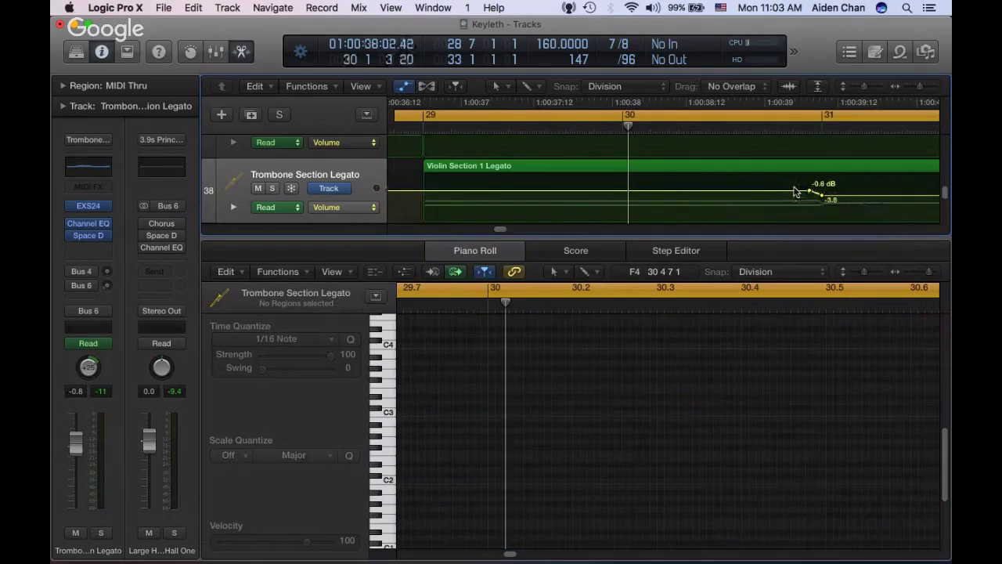
{"action": "key", "text": "space"}
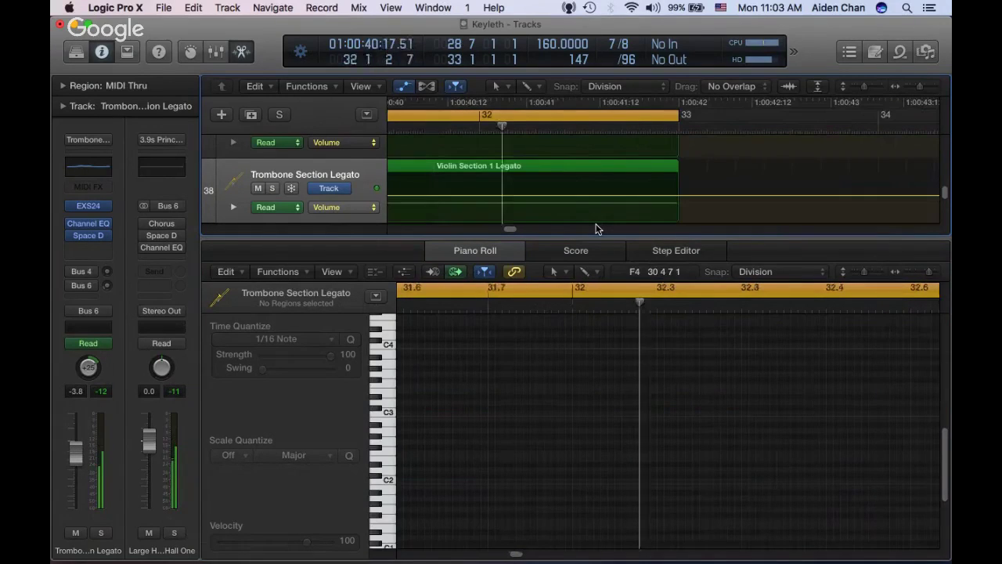
{"action": "left_click", "coordinate": [561, 171]}
{"action": "mouse_move", "coordinate": [911, 432]}
{"action": "left_mouse_down"}
{"action": "mouse_move", "coordinate": [642, 430]}
{"action": "mouse_move", "coordinate": [474, 443]}
{"action": "mouse_move", "coordinate": [915, 432]}
{"action": "left_mouse_up"}
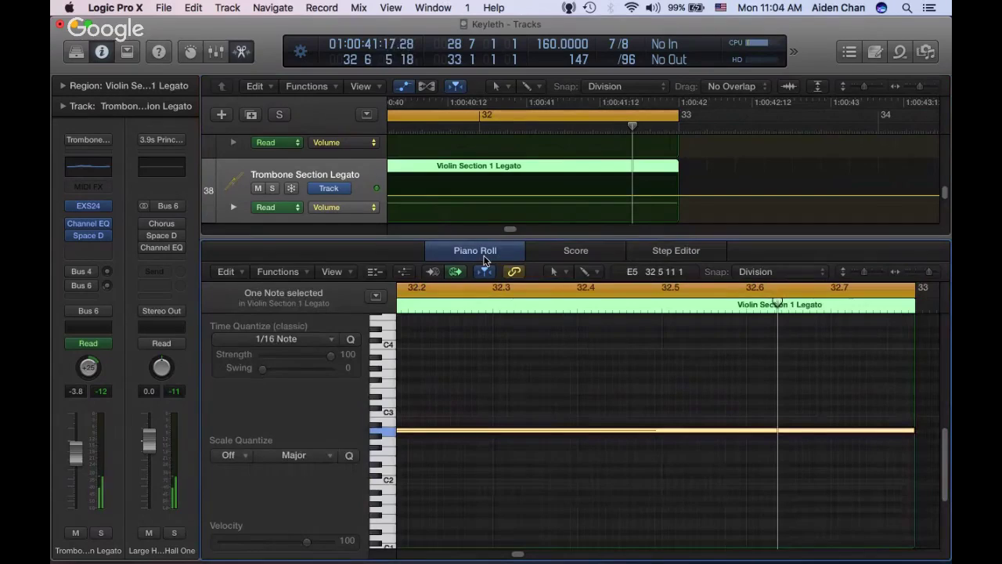
Close the note editor and listen to the section from bar 29 with the Trombones Legato track selected
{"action": "left_click", "coordinate": [485, 261]}
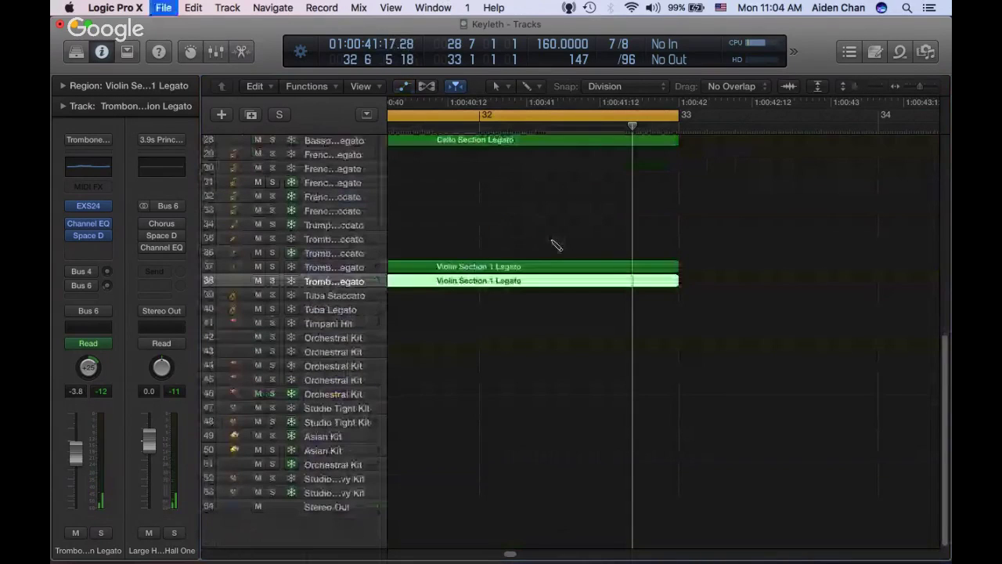
{"action": "scroll", "coordinate": [553, 245], "scroll_direction": "left", "scroll_amount": 5}
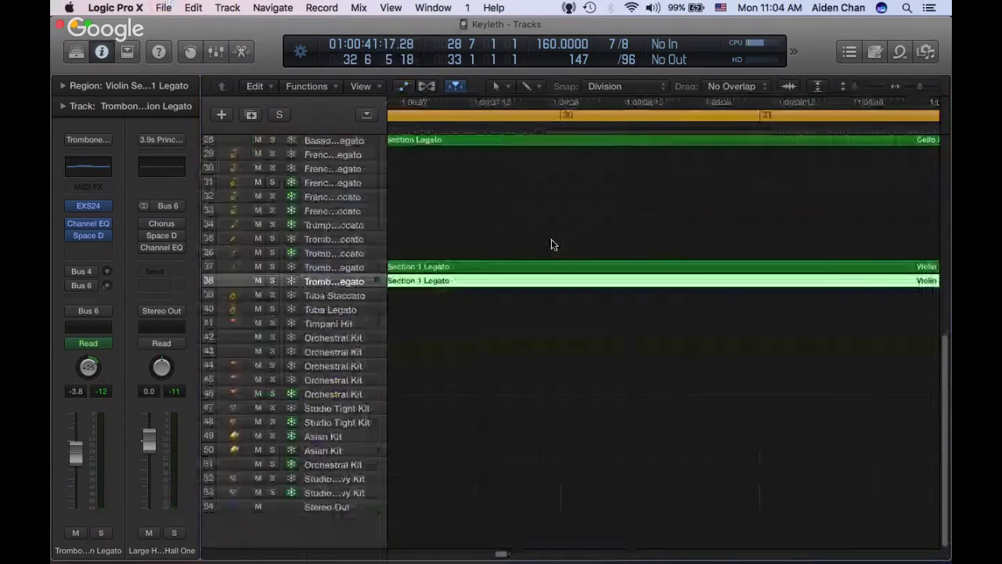
{"action": "key", "text": "space"}
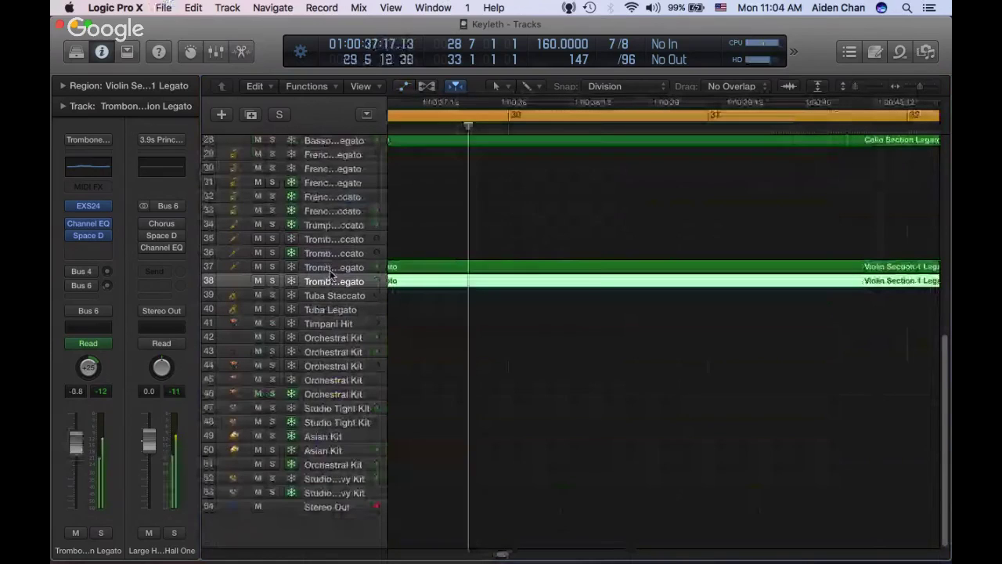
{"action": "left_click", "coordinate": [332, 269]}
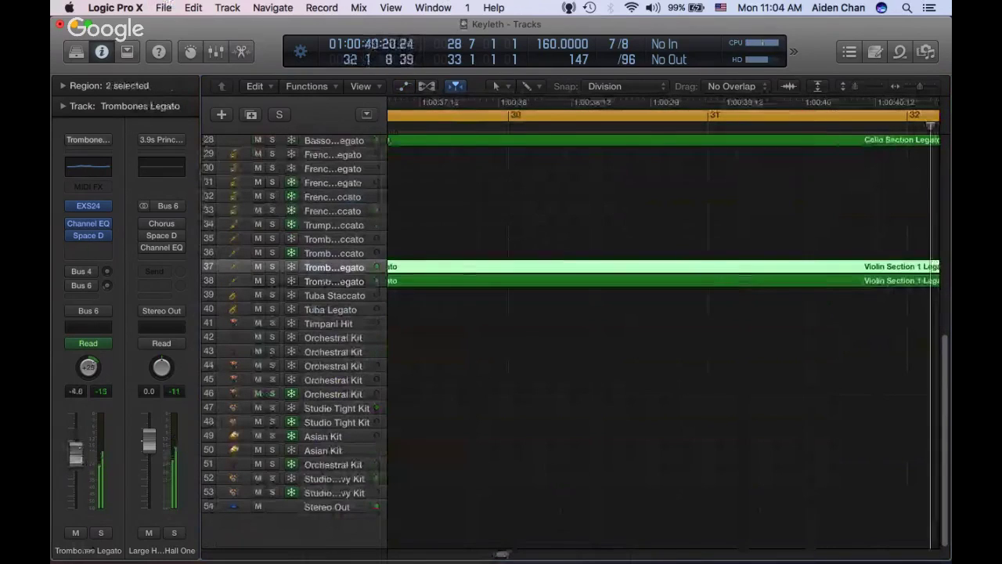
{"action": "key", "text": "space"}
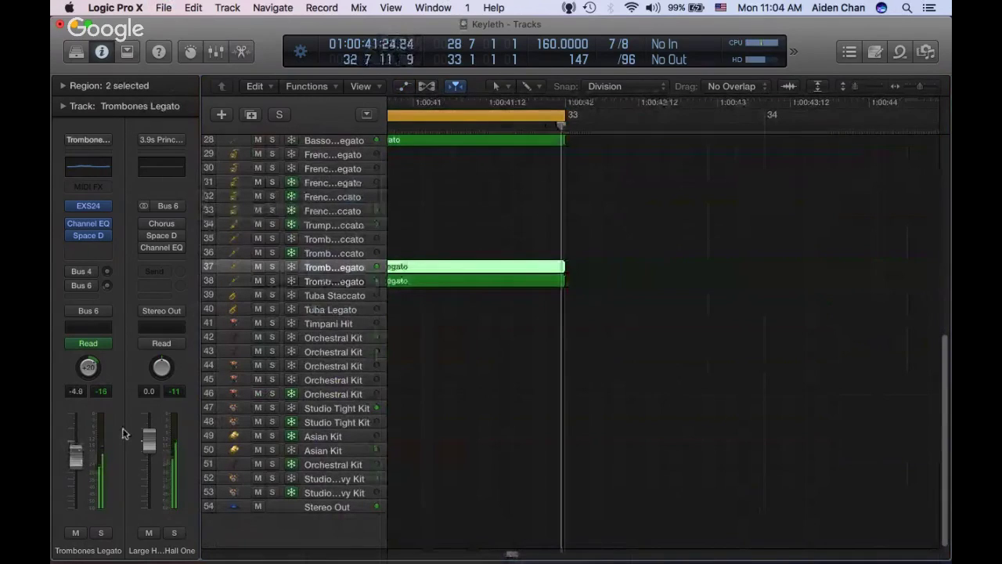
{"action": "left_click", "coordinate": [619, 318]}
{"action": "key", "text": "space"}
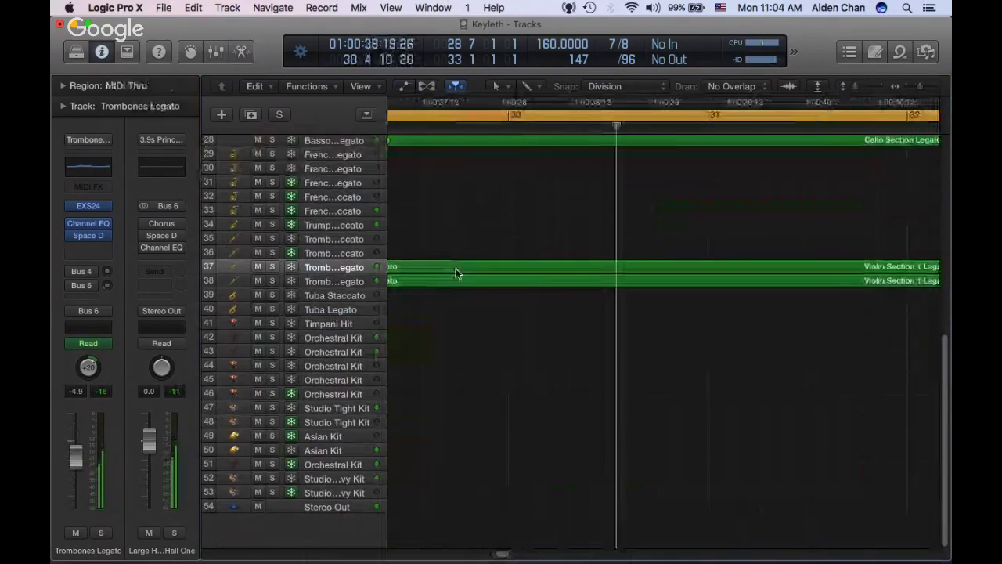
Open the Trombones Legato region for note editing and listen through its notes to bar 32
{"action": "left_click", "coordinate": [457, 273]}
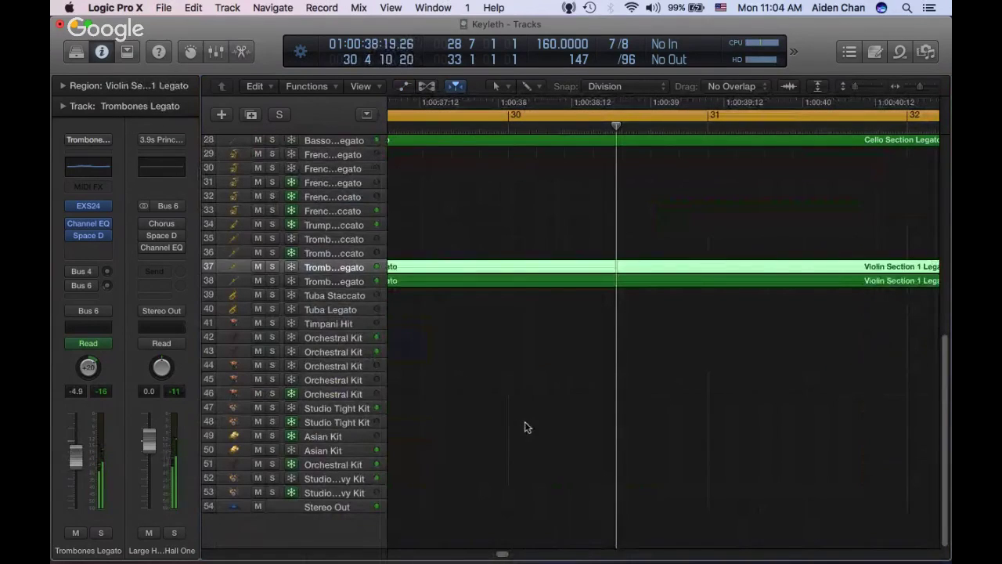
{"action": "key", "text": "p"}
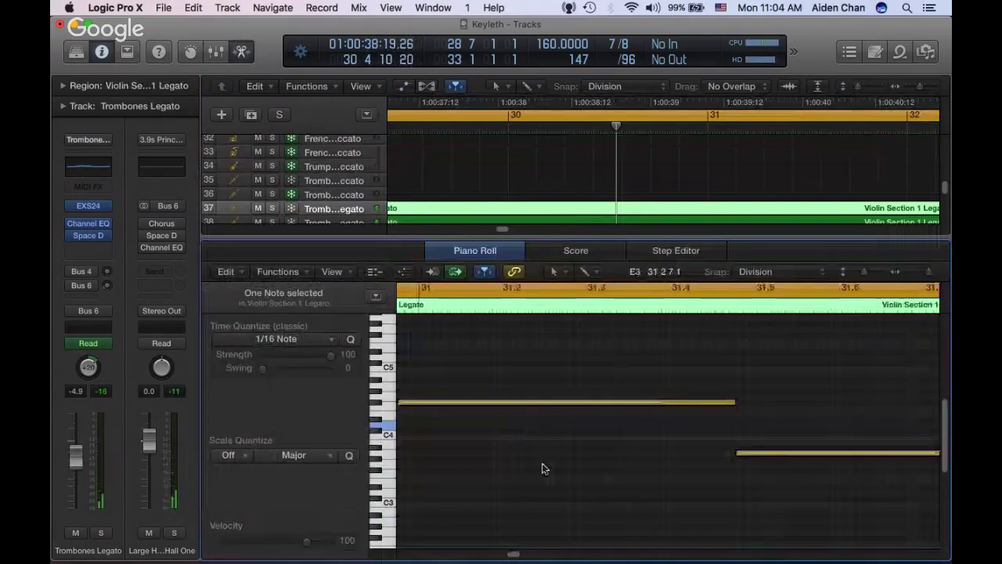
{"action": "scroll", "coordinate": [552, 423], "scroll_direction": "left", "scroll_amount": 5}
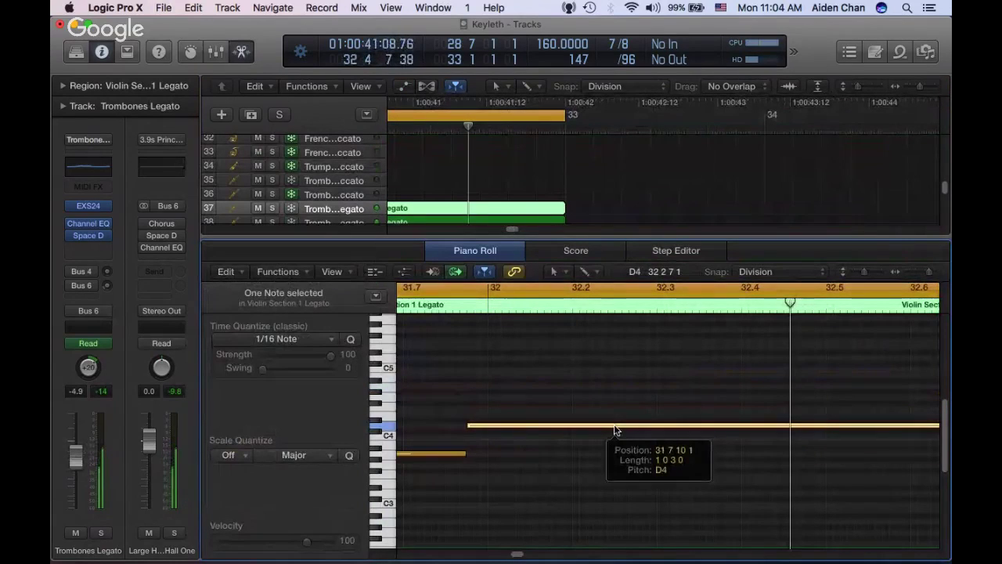
{"action": "left_click", "coordinate": [546, 454]}
Select all seven notes of the Trombones Legato region and transpose them down one octave, with the first note at C4
{"action": "scroll", "coordinate": [545, 454], "scroll_direction": "left", "scroll_amount": 15}
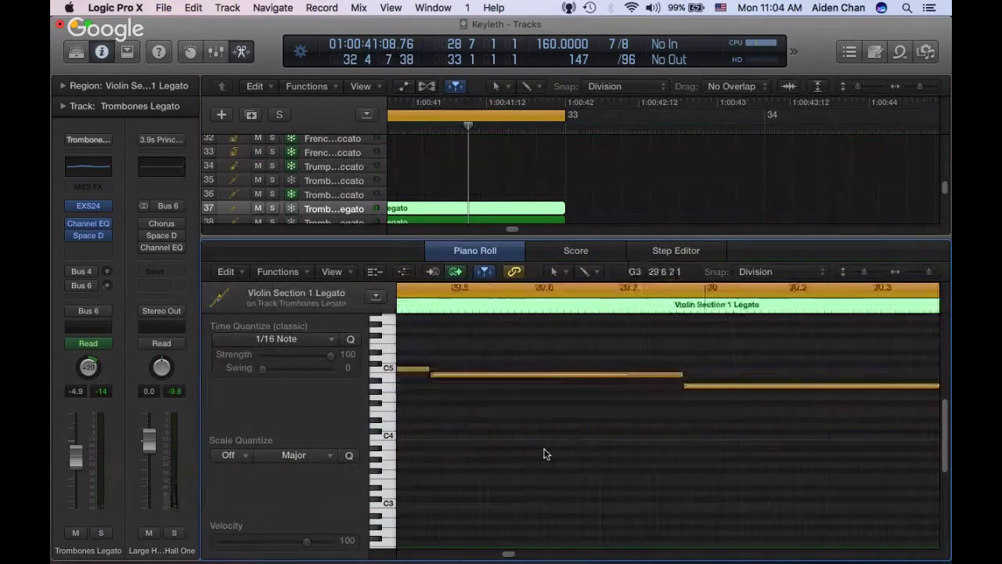
{"action": "scroll", "coordinate": [546, 454], "scroll_direction": "left", "scroll_amount": 5}
{"action": "left_click", "coordinate": [544, 375]}
{"action": "key", "text": "super+a"}
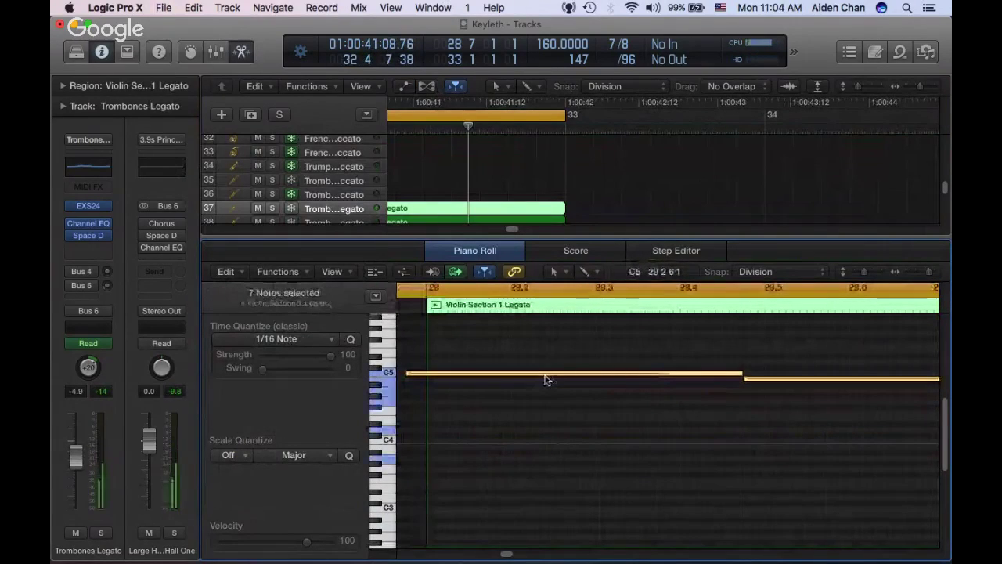
{"action": "left_click", "coordinate": [545, 380]}
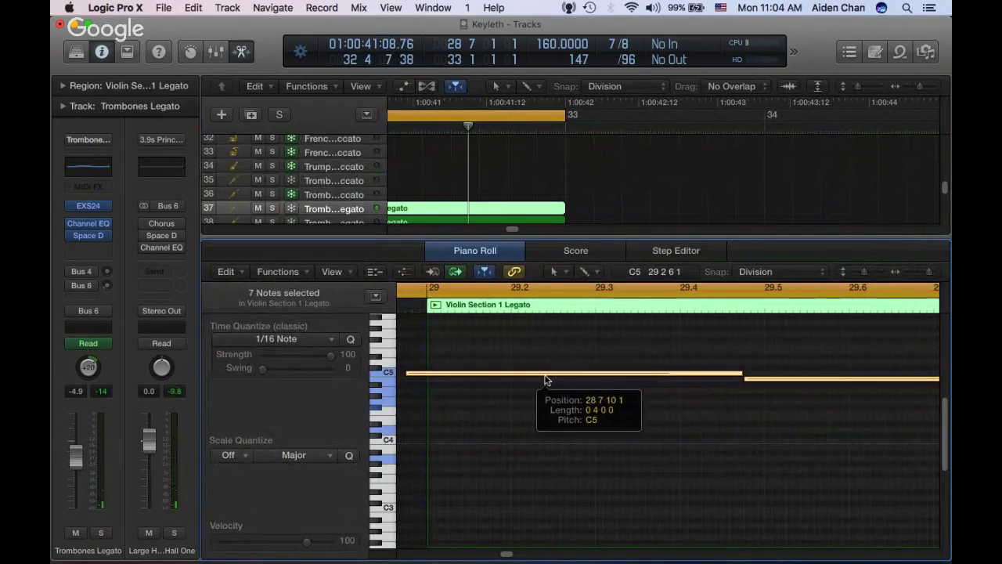
{"action": "left_click_drag", "start_coordinate": [546, 382], "coordinate": [546, 447]}
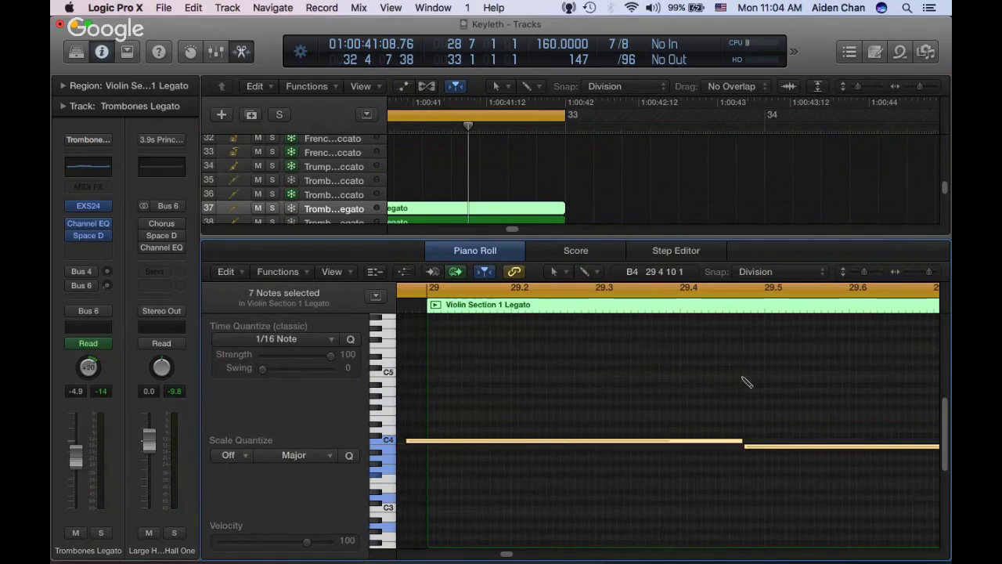
Switch to the YouTube live chat in Safari and read through the earlier and latest viewer comments
{"action": "key", "text": "super+Tab"}
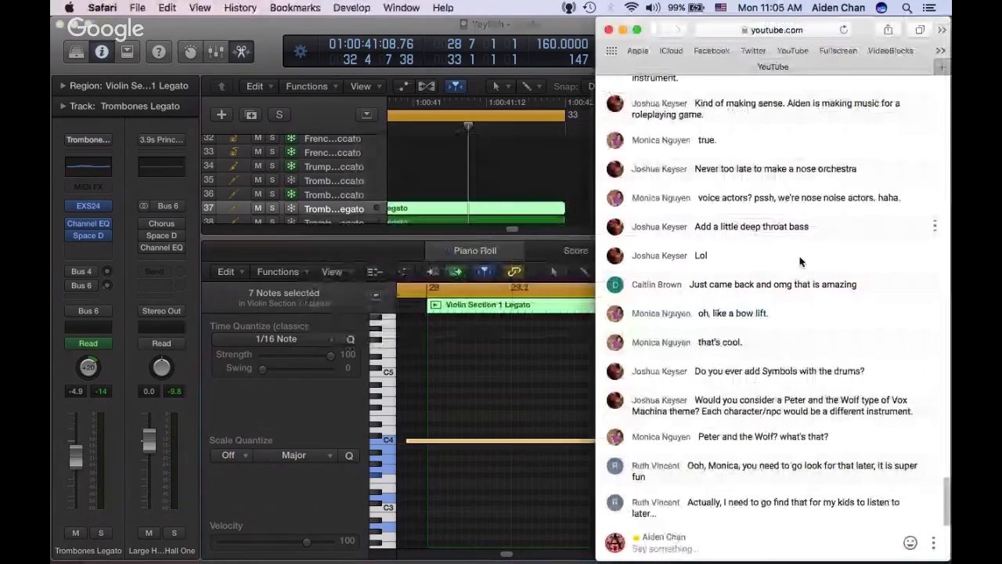
{"action": "scroll", "coordinate": [853, 283], "scroll_direction": "up", "scroll_amount": 5}
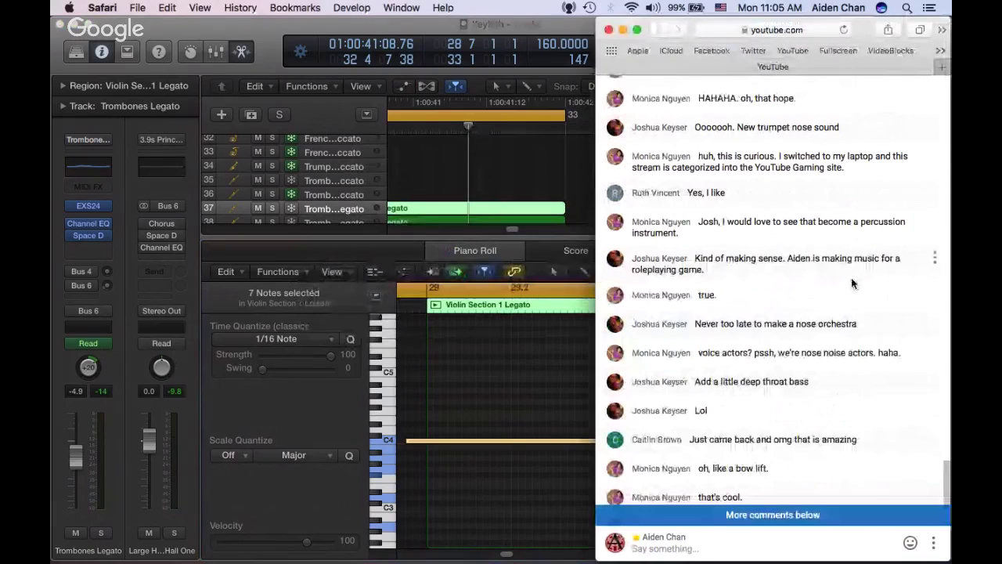
{"action": "left_click", "coordinate": [849, 284]}
{"action": "scroll", "coordinate": [850, 285], "scroll_direction": "up", "scroll_amount": 1}
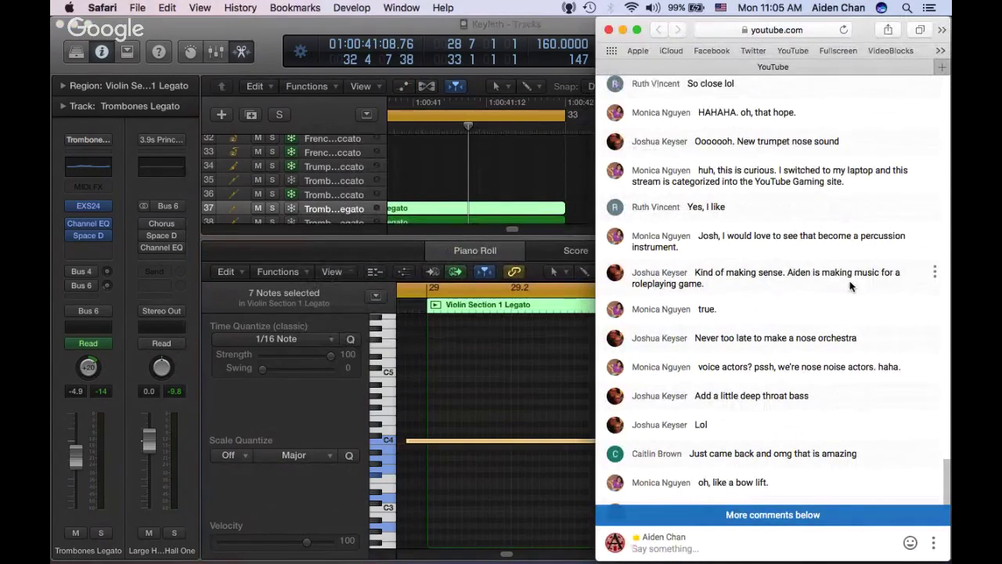
{"action": "scroll", "coordinate": [850, 286], "scroll_direction": "up", "scroll_amount": 8}
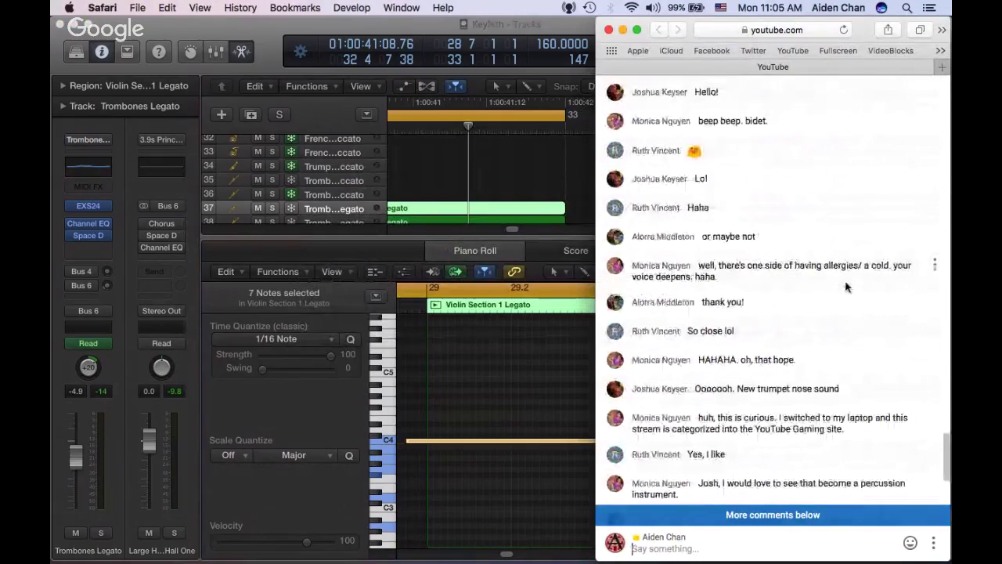
{"action": "scroll", "coordinate": [846, 286], "scroll_direction": "up", "scroll_amount": 6}
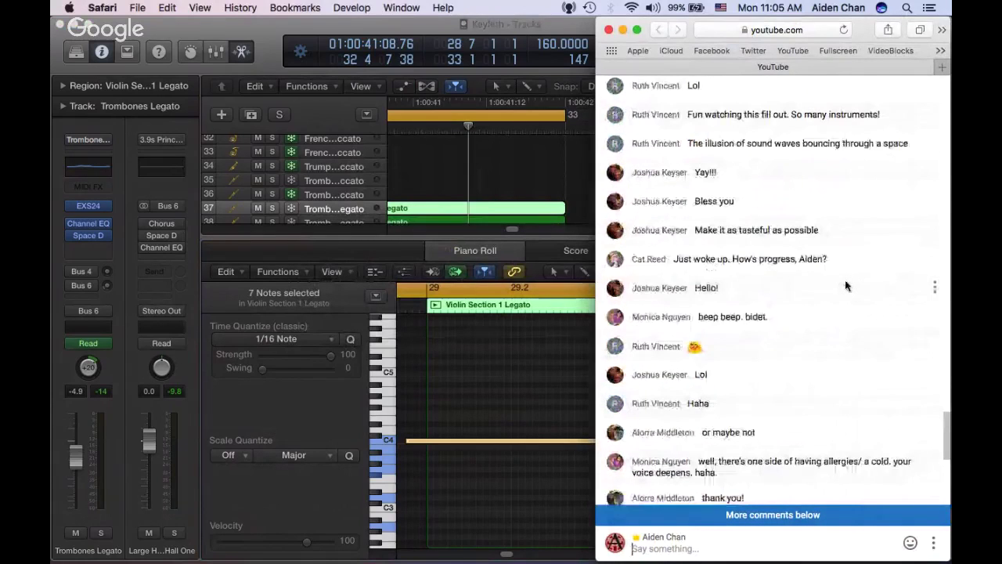
{"action": "scroll", "coordinate": [846, 287], "scroll_direction": "up", "scroll_amount": 6}
{"action": "scroll", "coordinate": [846, 286], "scroll_direction": "down", "scroll_amount": 7}
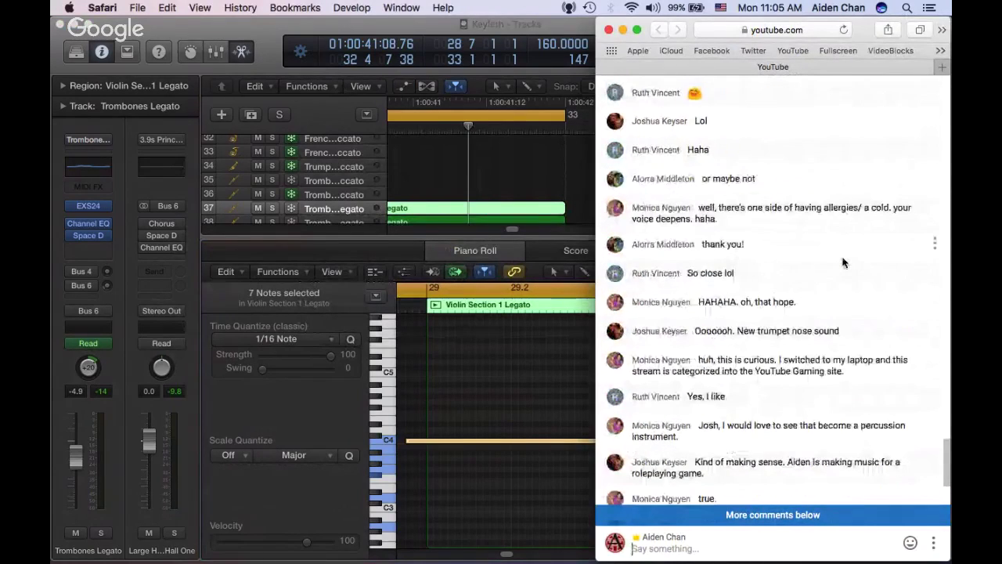
{"action": "scroll", "coordinate": [783, 243], "scroll_direction": "up", "scroll_amount": 2}
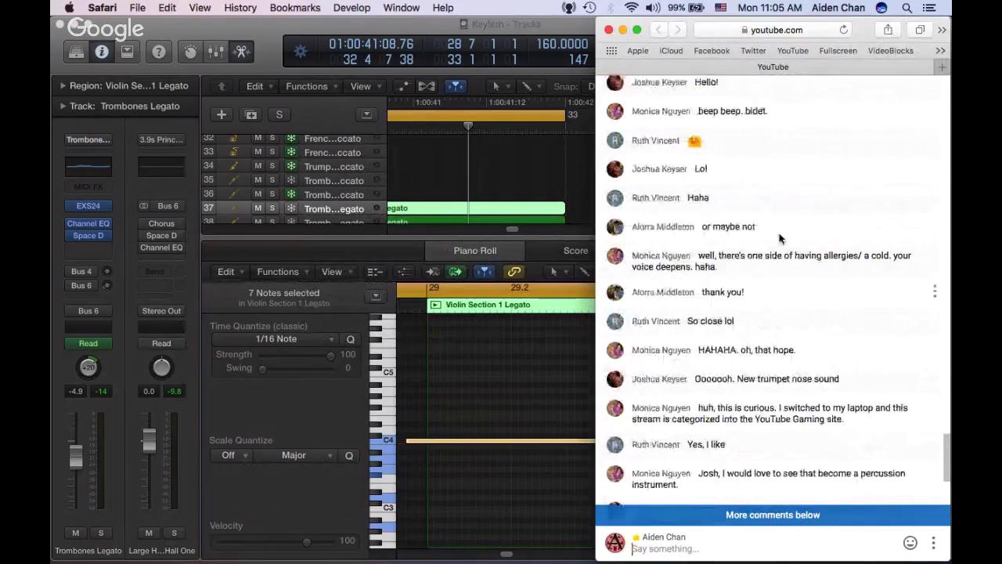
{"action": "scroll", "coordinate": [791, 266], "scroll_direction": "up", "scroll_amount": 5}
{"action": "scroll", "coordinate": [800, 292], "scroll_direction": "up", "scroll_amount": 5}
{"action": "scroll", "coordinate": [799, 289], "scroll_direction": "down", "scroll_amount": 5}
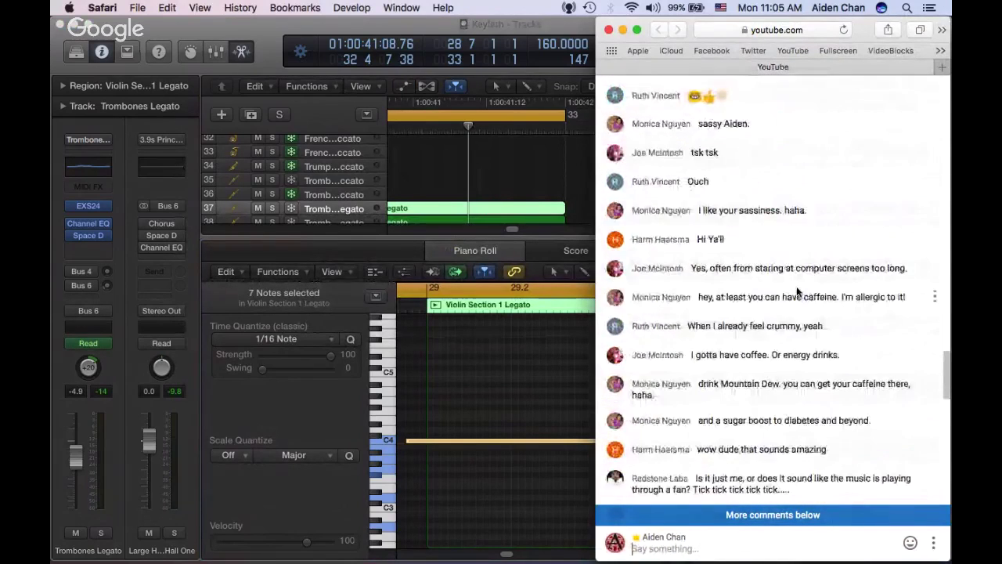
{"action": "scroll", "coordinate": [796, 291], "scroll_direction": "down", "scroll_amount": 5}
{"action": "scroll", "coordinate": [796, 291], "scroll_direction": "down", "scroll_amount": 10}
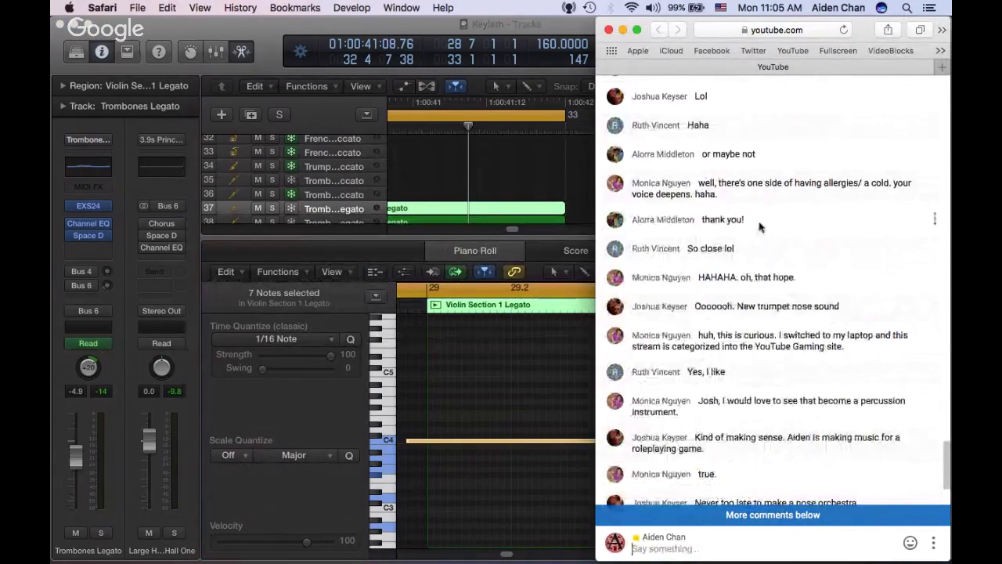
{"action": "scroll", "coordinate": [748, 235], "scroll_direction": "up", "scroll_amount": 2}
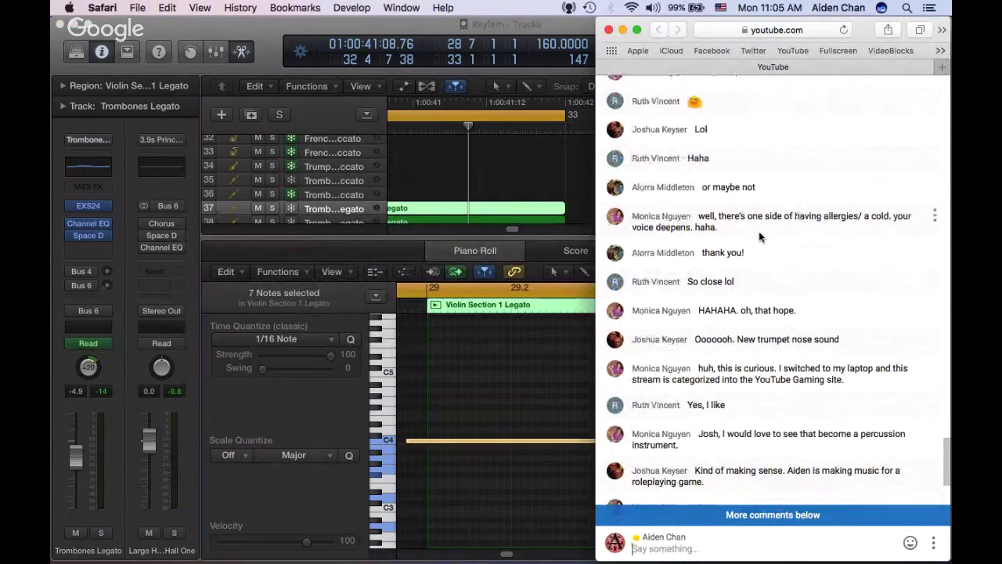
{"action": "scroll", "coordinate": [759, 237], "scroll_direction": "down", "scroll_amount": 1}
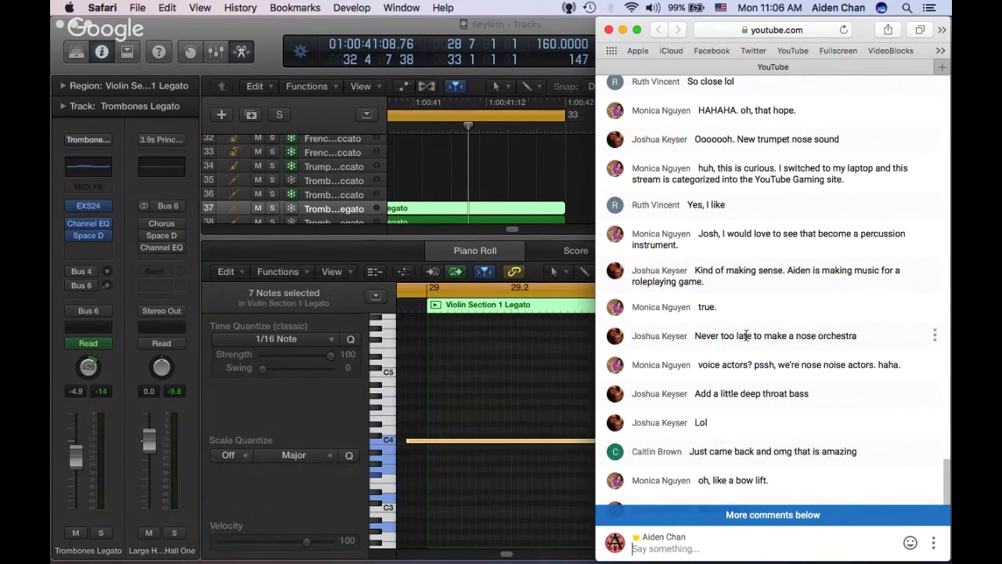
{"action": "scroll", "coordinate": [727, 325], "scroll_direction": "down", "scroll_amount": 5}
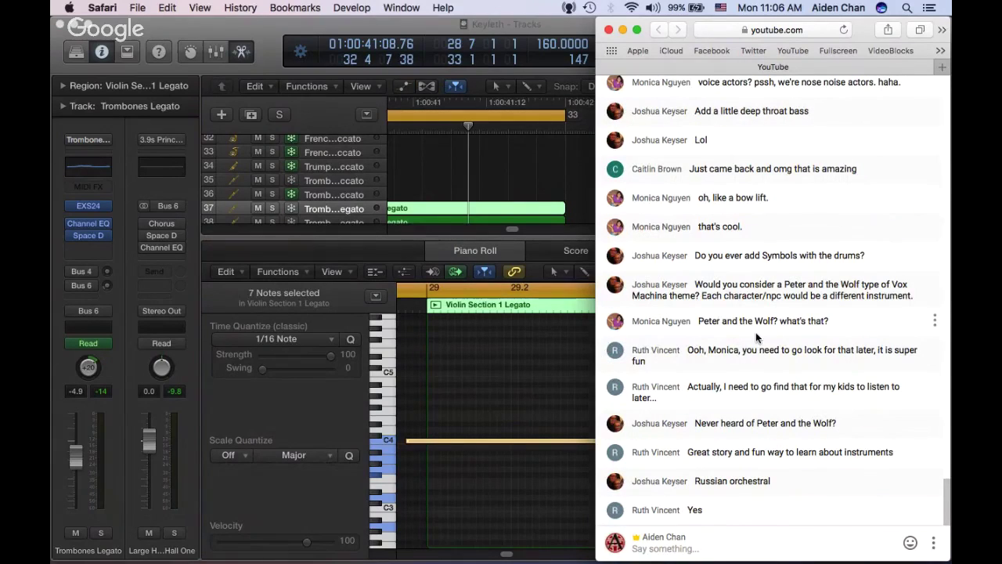
Return to the Logic Pro X project and play the section with the lowered Trombones Legato notes
{"action": "left_click", "coordinate": [523, 30]}
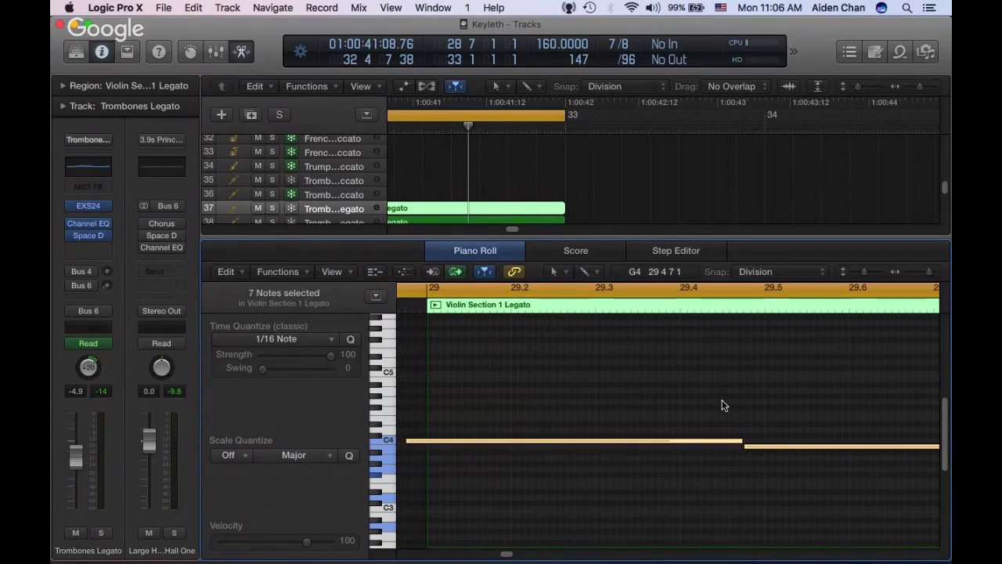
{"action": "key", "text": "space"}
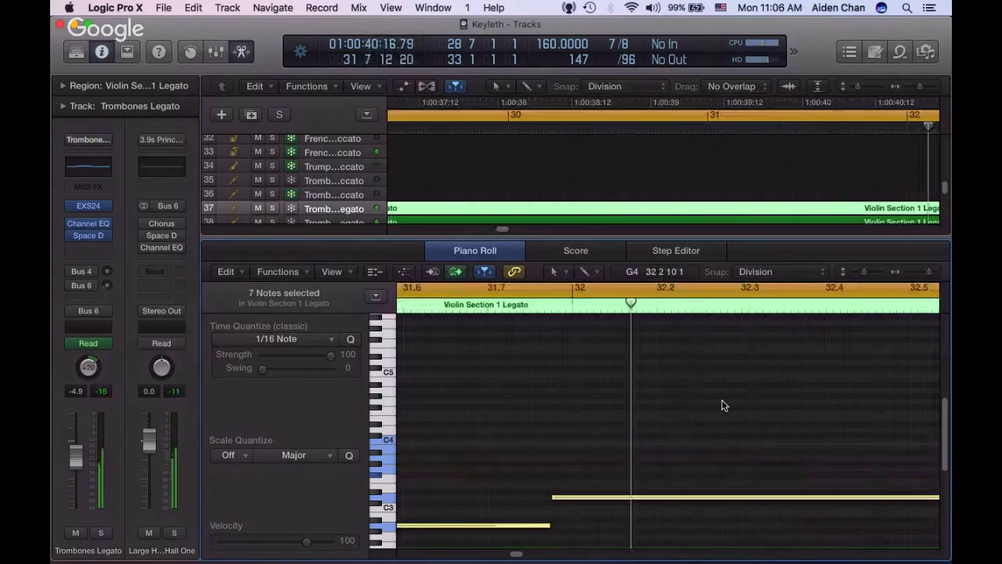
Transpose the seven selected Trombones Legato notes up one octave, play them back and save the project
{"action": "key", "text": "space"}
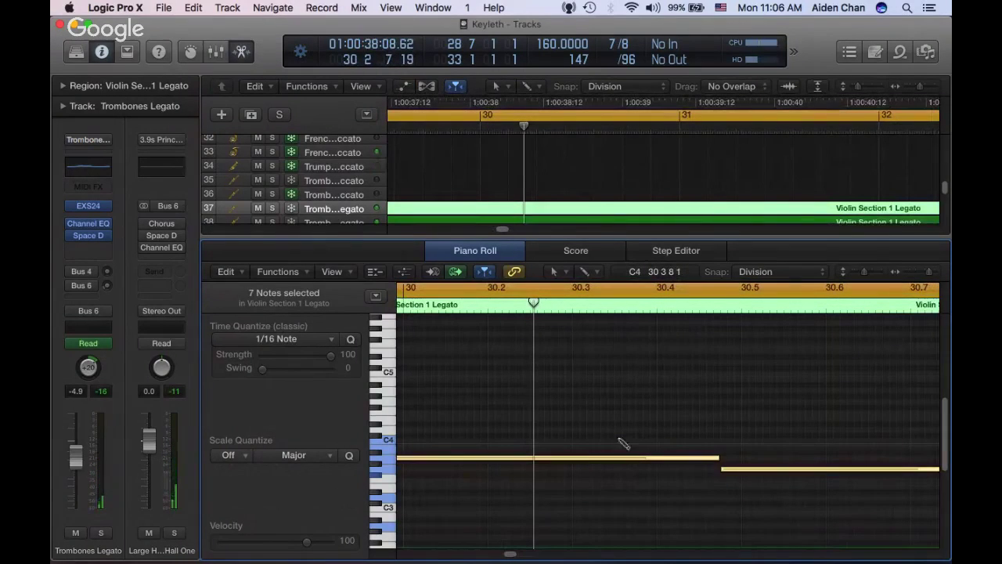
{"action": "key", "text": "alt+shift+Up"}
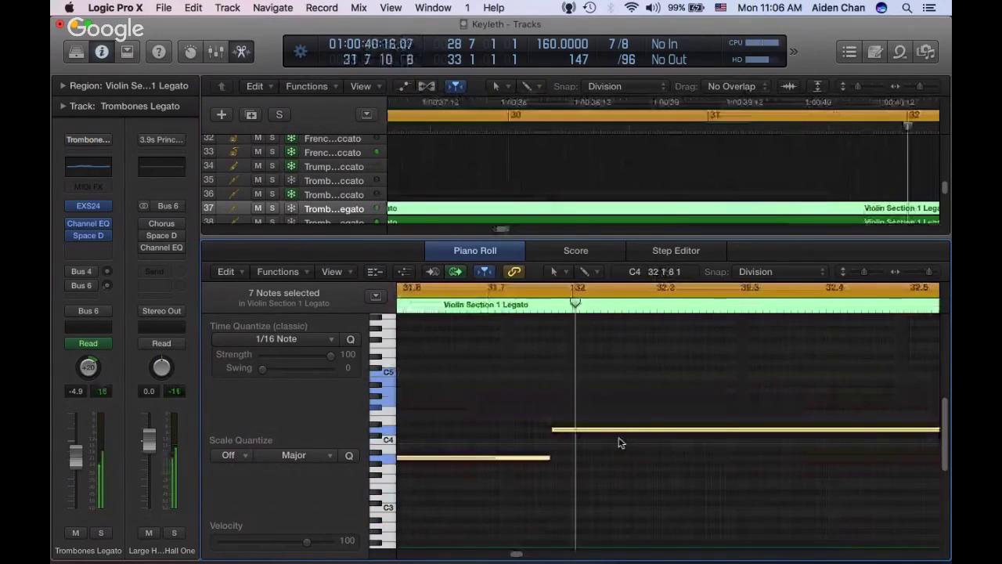
{"action": "key", "text": "space"}
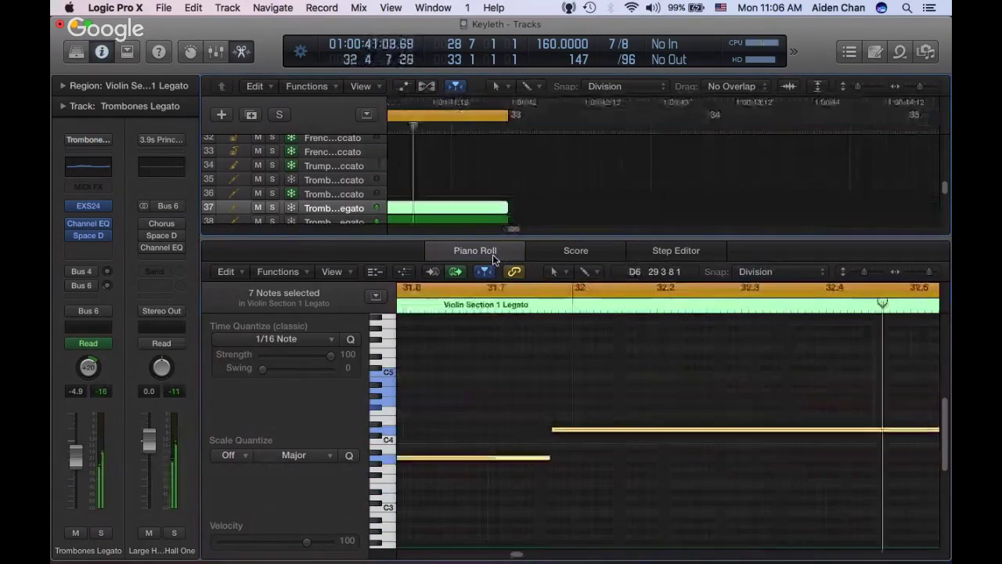
{"action": "key", "text": "e"}
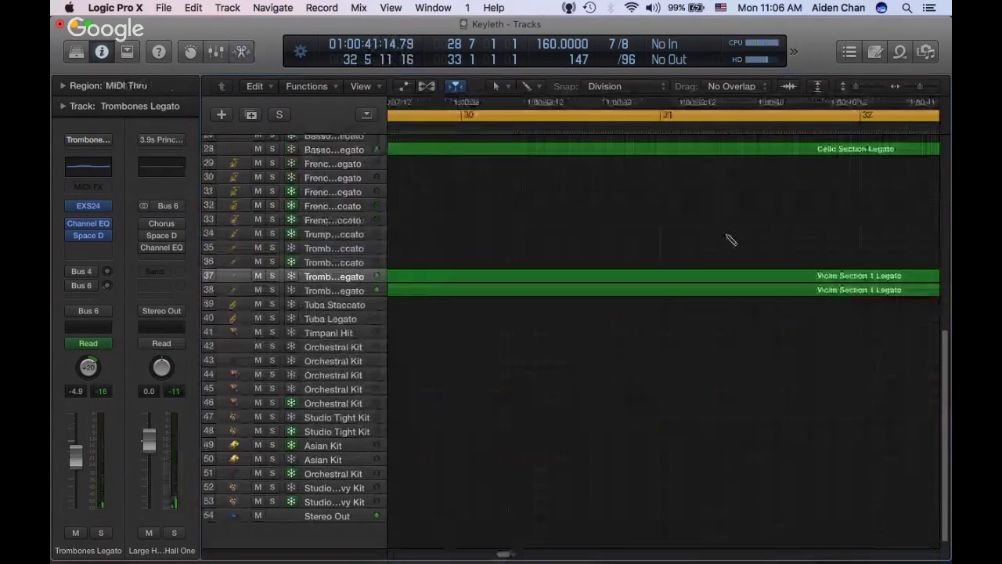
{"action": "key", "text": "super+s"}
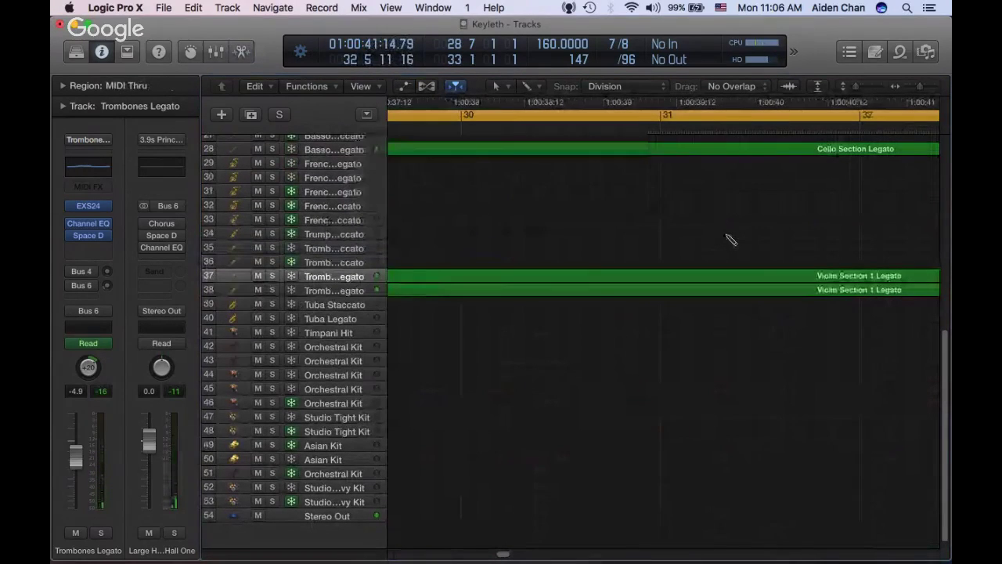
Select the first French Horn Legato track (track 29) and place the playhead at the start of bar 29
{"action": "scroll", "coordinate": [728, 239], "scroll_direction": "left", "scroll_amount": 2}
{"action": "key", "text": "t"}
{"action": "left_click", "coordinate": [728, 236]}
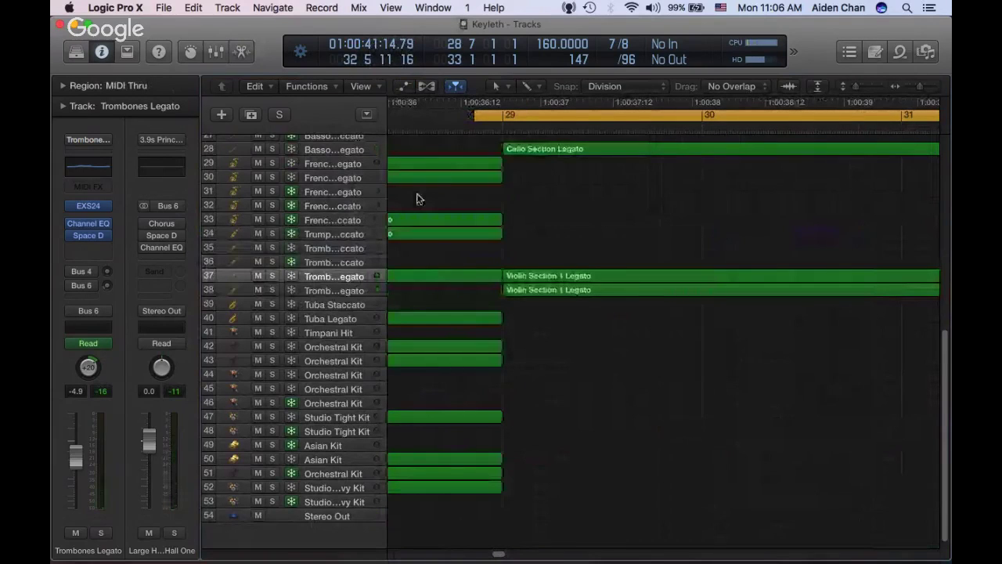
{"action": "left_click", "coordinate": [329, 184]}
{"action": "left_click", "coordinate": [333, 151]}
{"action": "left_click", "coordinate": [550, 263]}
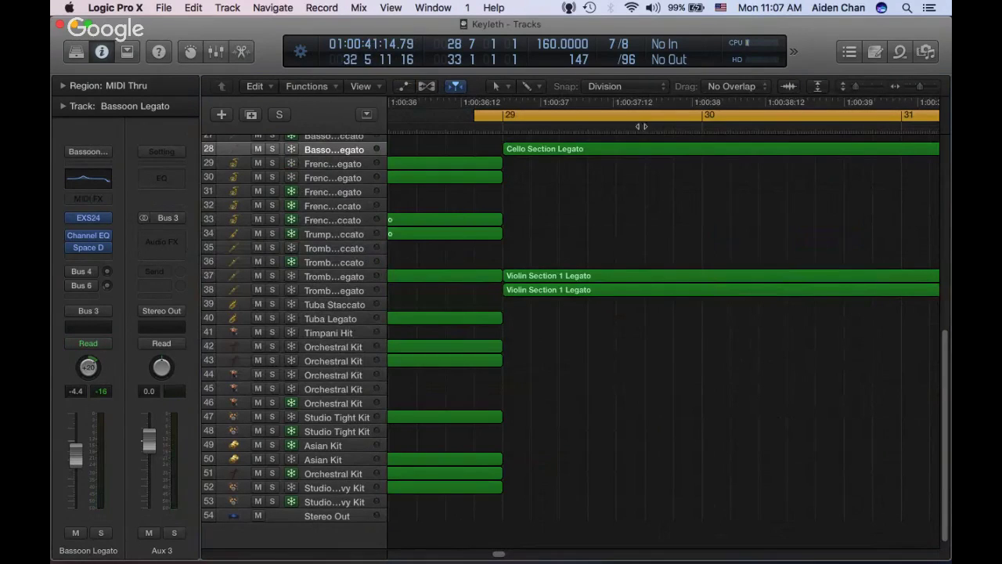
{"action": "left_click", "coordinate": [324, 161]}
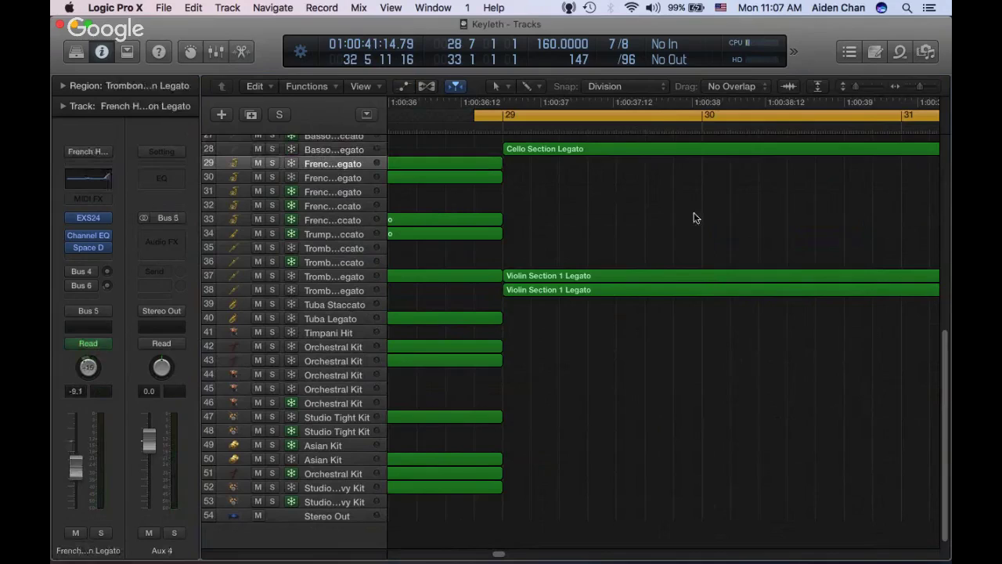
{"action": "left_click", "coordinate": [545, 276]}
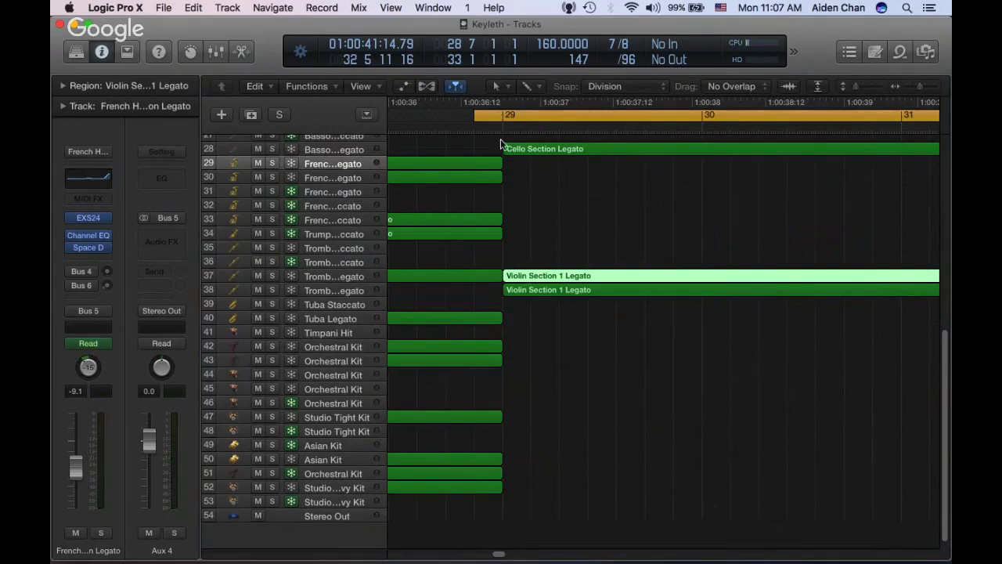
{"action": "left_click", "coordinate": [506, 118]}
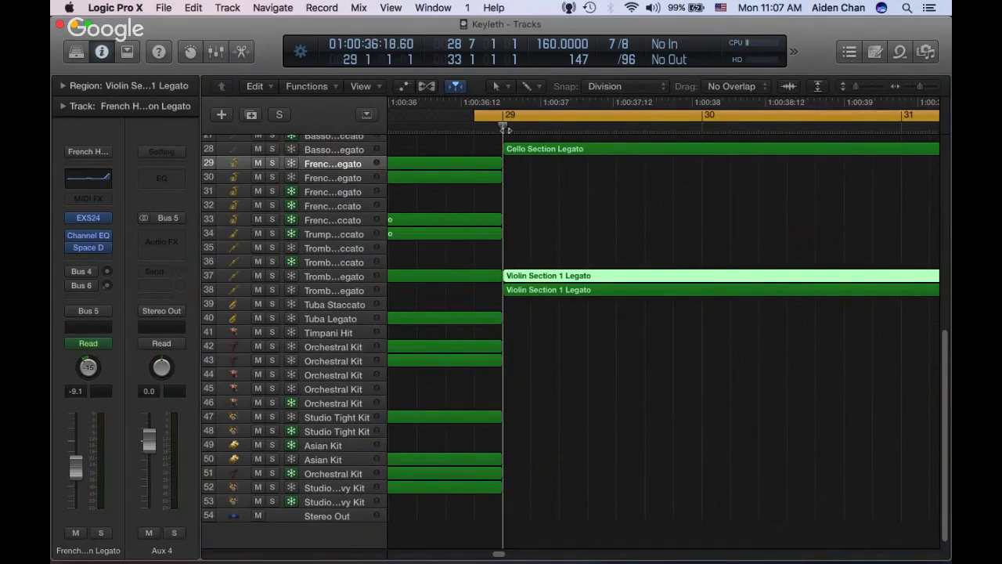
{"action": "left_click", "coordinate": [707, 210]}
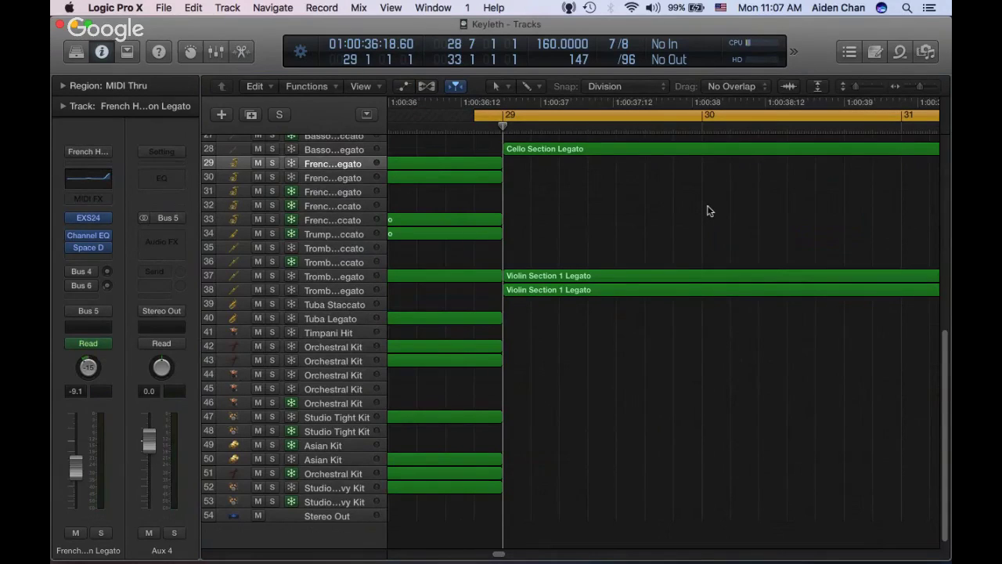
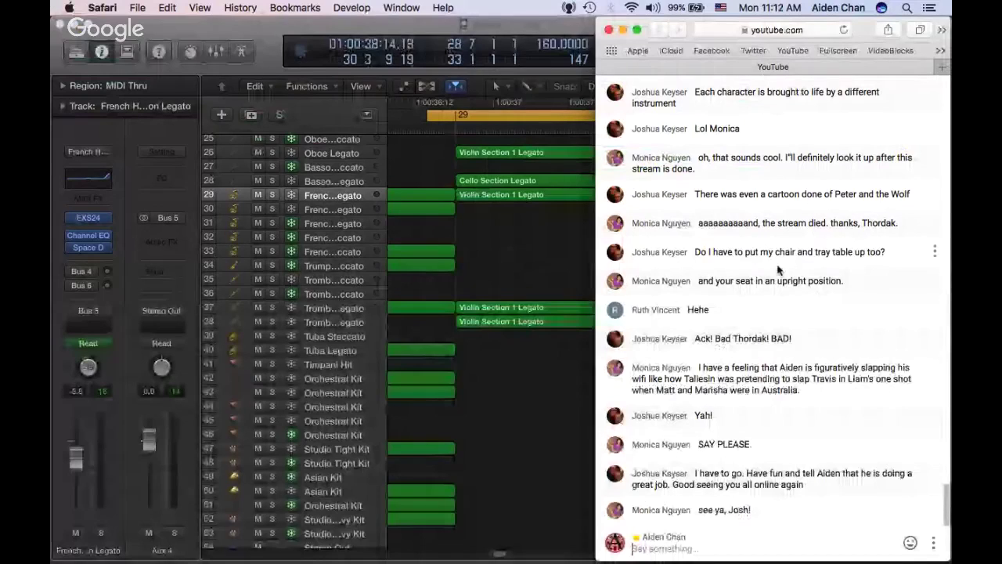
Read through the recent viewer comments in the YouTube live chat in Safari and return to the Logic Pro X project
{"action": "scroll", "coordinate": [777, 270], "scroll_direction": "up", "scroll_amount": 1}
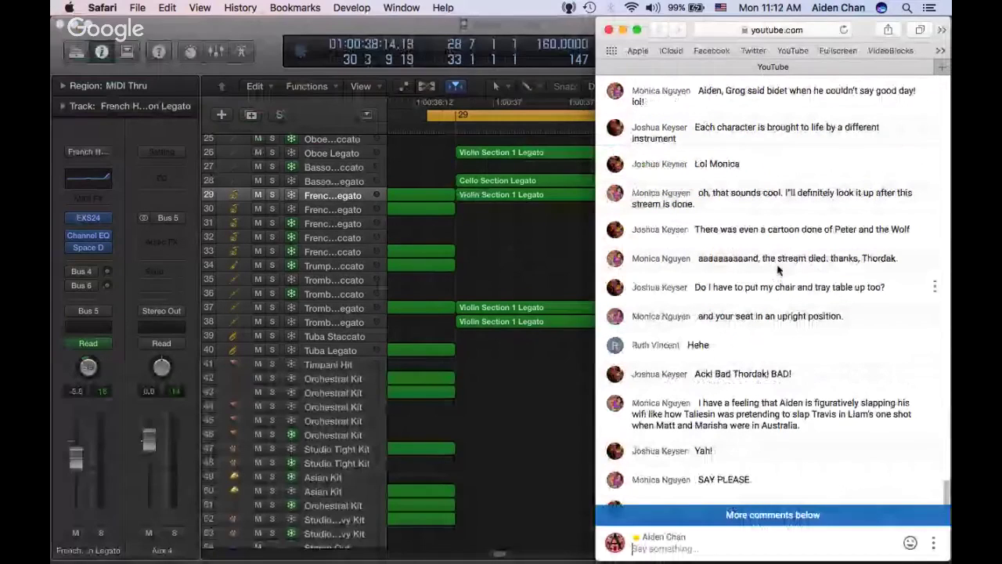
{"action": "scroll", "coordinate": [778, 270], "scroll_direction": "up", "scroll_amount": 5}
{"action": "scroll", "coordinate": [777, 271], "scroll_direction": "down", "scroll_amount": 5}
{"action": "left_click", "coordinate": [494, 250]}
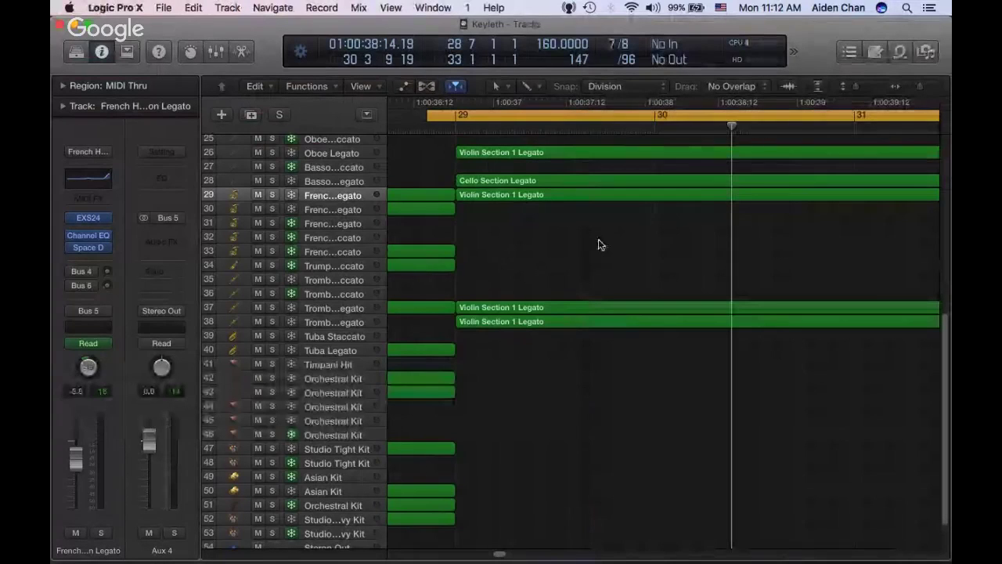
Check the Google Hangouts broadcast page in Safari and switch back to the Logic Pro X project
{"action": "key", "text": "space"}
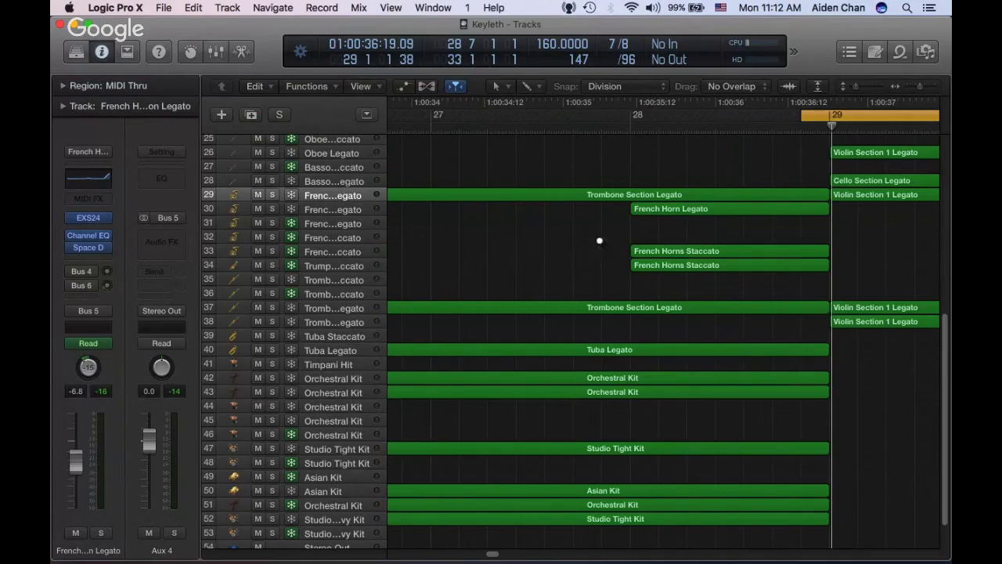
{"action": "key", "text": "super+Tab"}
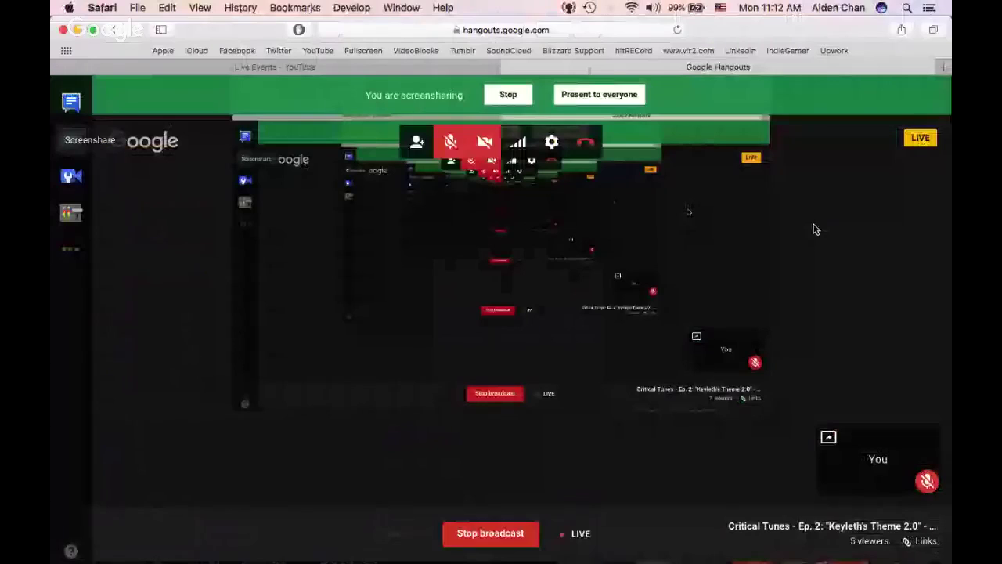
{"action": "key", "text": "super+Tab"}
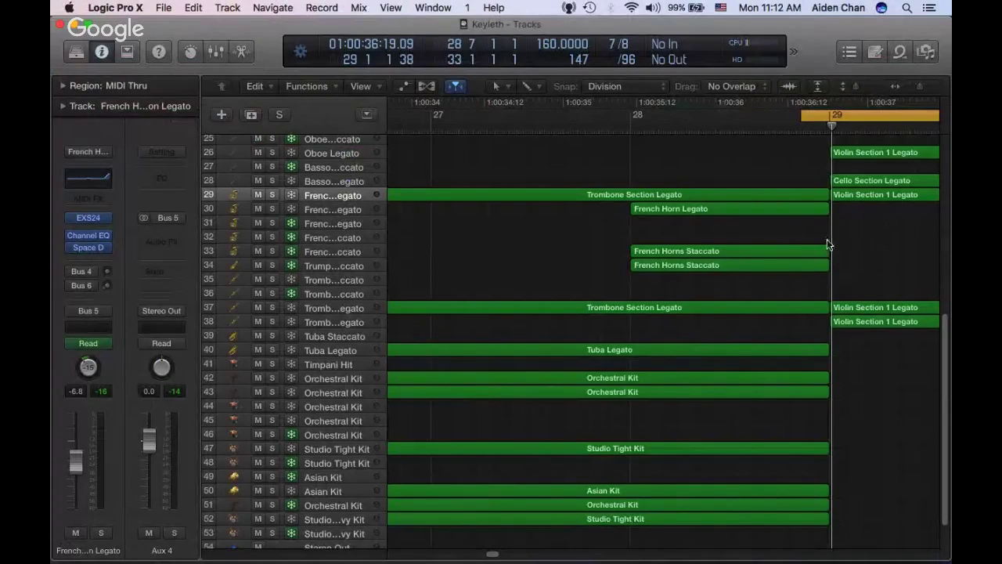
Play the arrangement from just before bar 29 into bar 32 and look over the string and woodwind tracks
{"action": "left_click", "coordinate": [808, 148]}
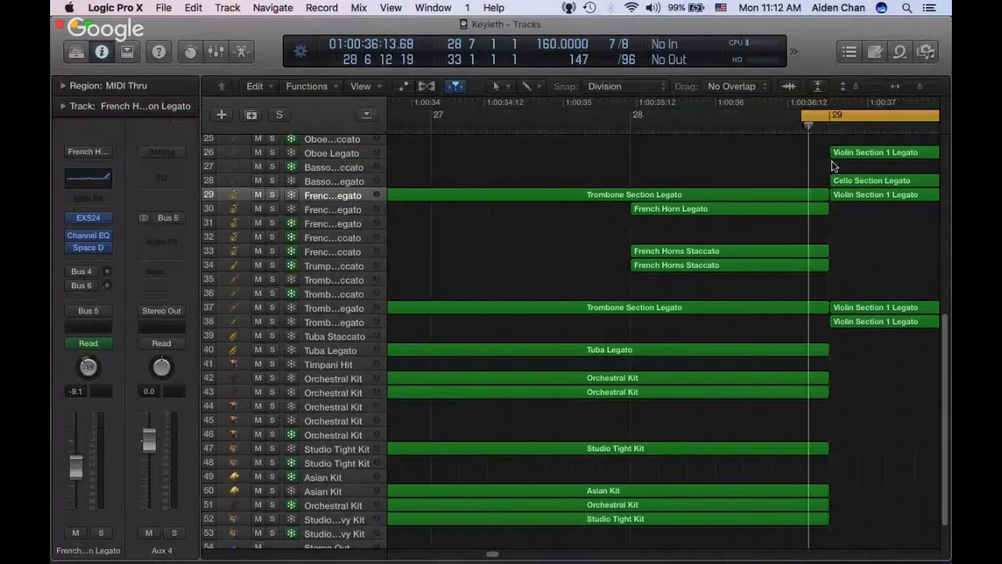
{"action": "key", "text": "space"}
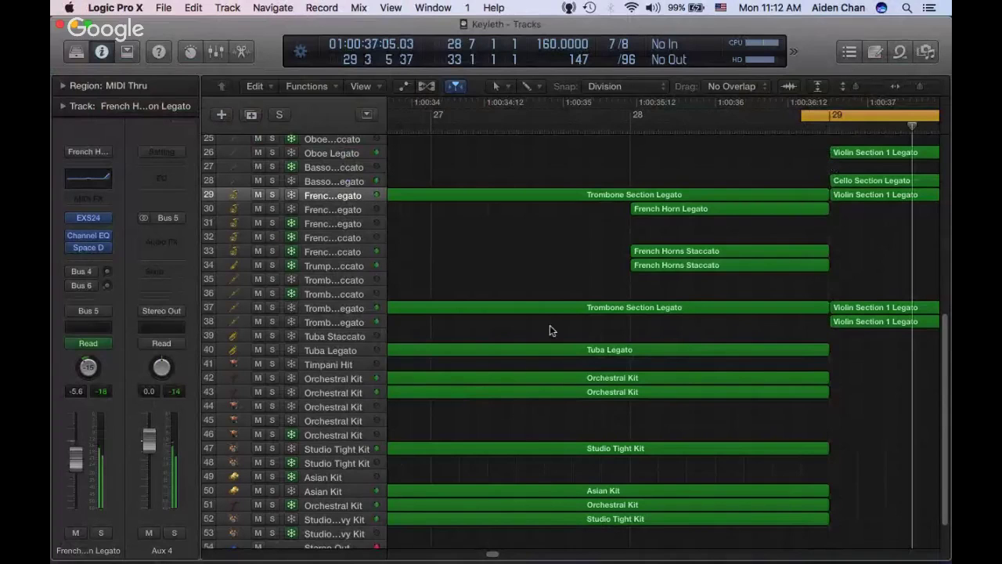
{"action": "scroll", "coordinate": [552, 329], "scroll_direction": "up", "scroll_amount": 6}
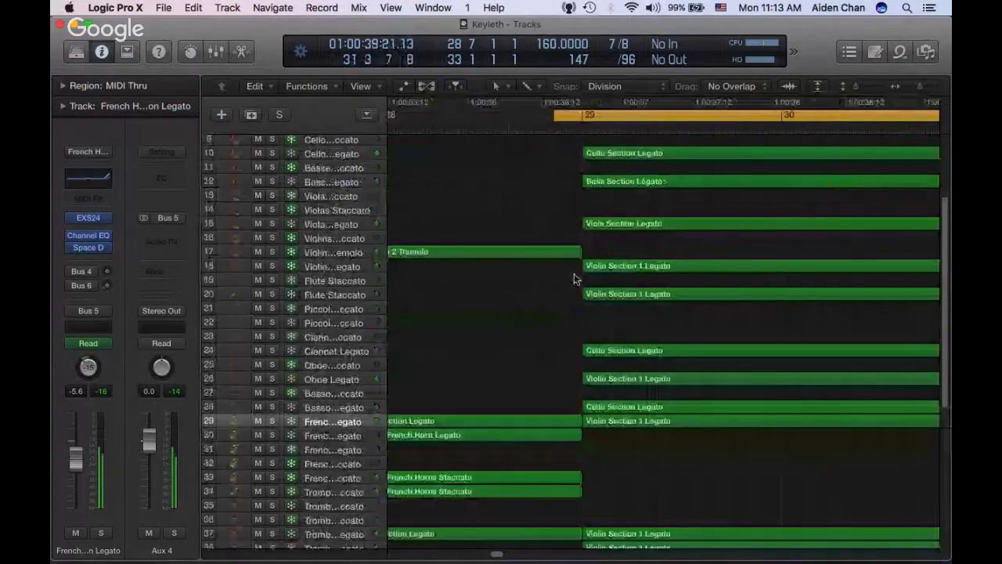
{"action": "key", "text": "space"}
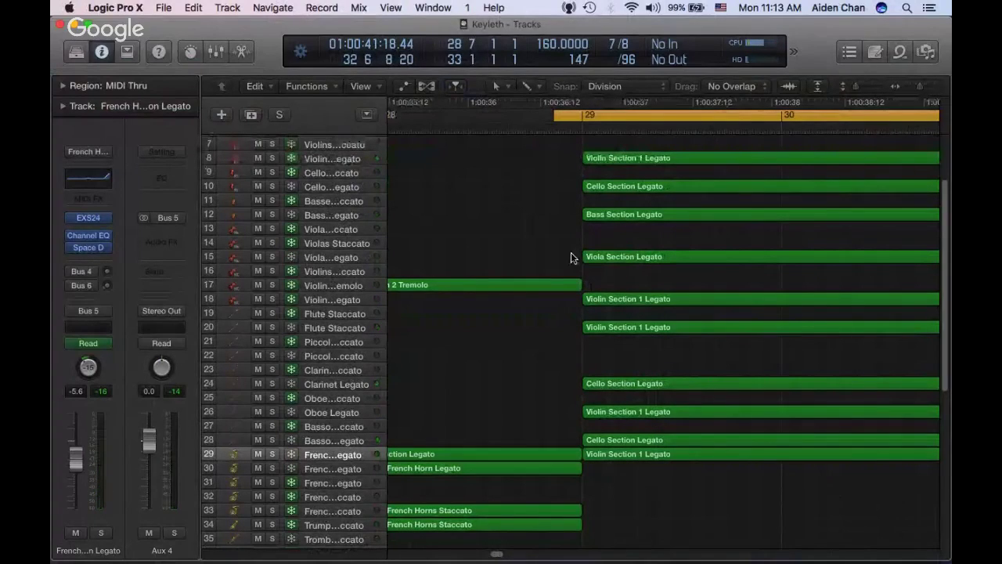
Create a region at bar 29 on the second French Horn Legato track (track 30) and enter a long A3 note
{"action": "scroll", "coordinate": [571, 252], "scroll_direction": "down", "scroll_amount": 3}
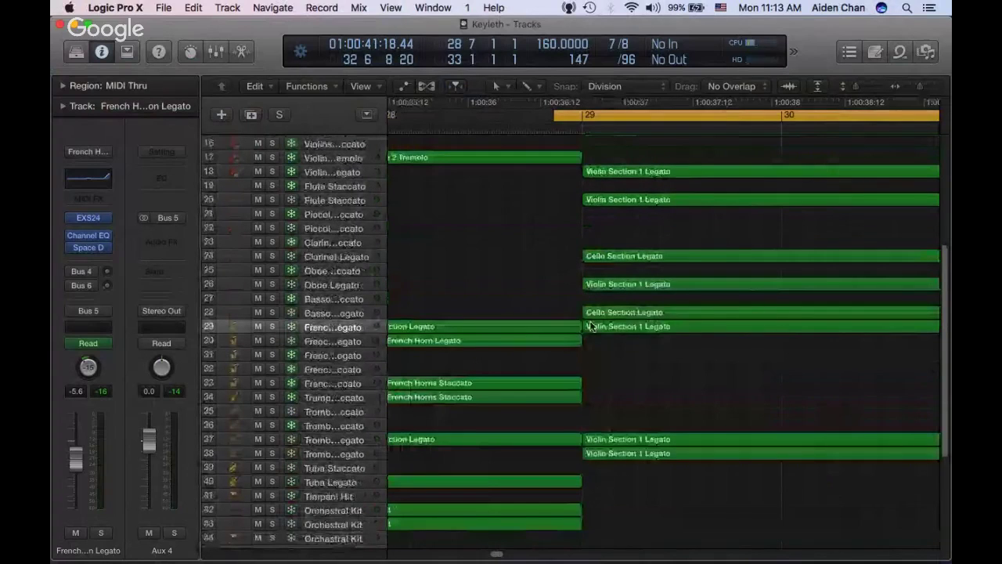
{"action": "double_click", "coordinate": [601, 341]}
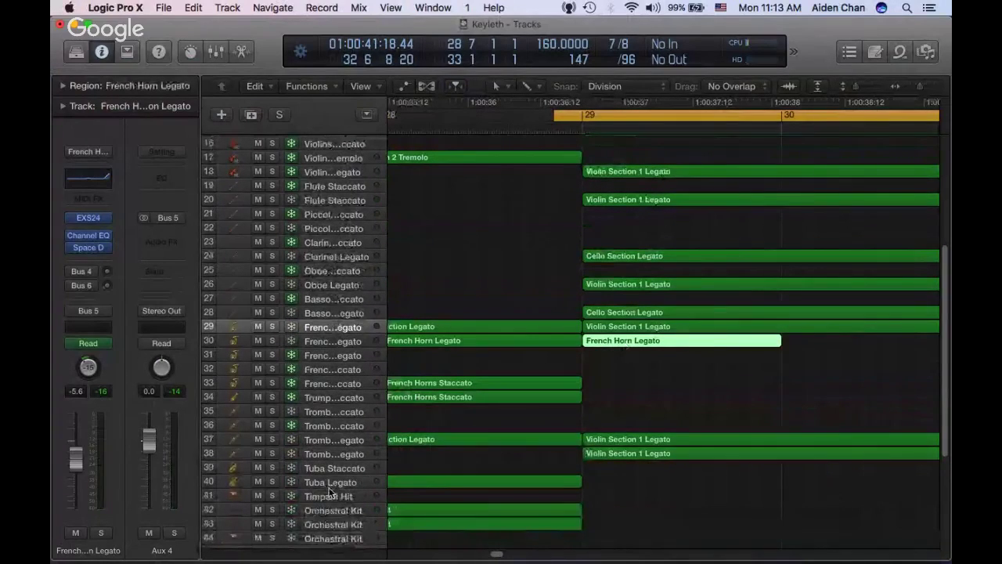
{"action": "key", "text": "e"}
{"action": "left_click", "coordinate": [409, 443]}
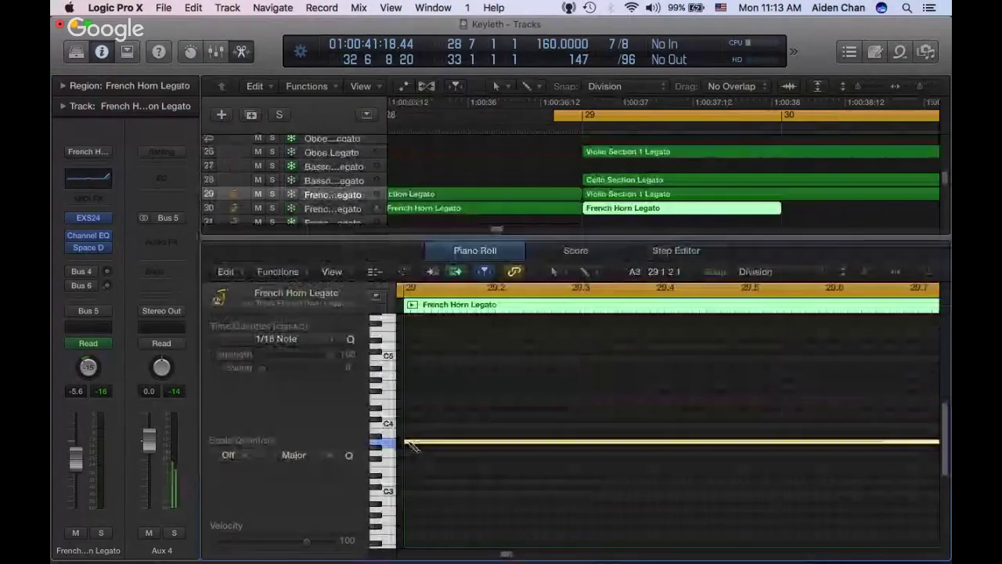
Check the final note's pitch in track 29's Violin Section 1 Legato region and return to the new French Horn Legato region
{"action": "left_click", "coordinate": [599, 195]}
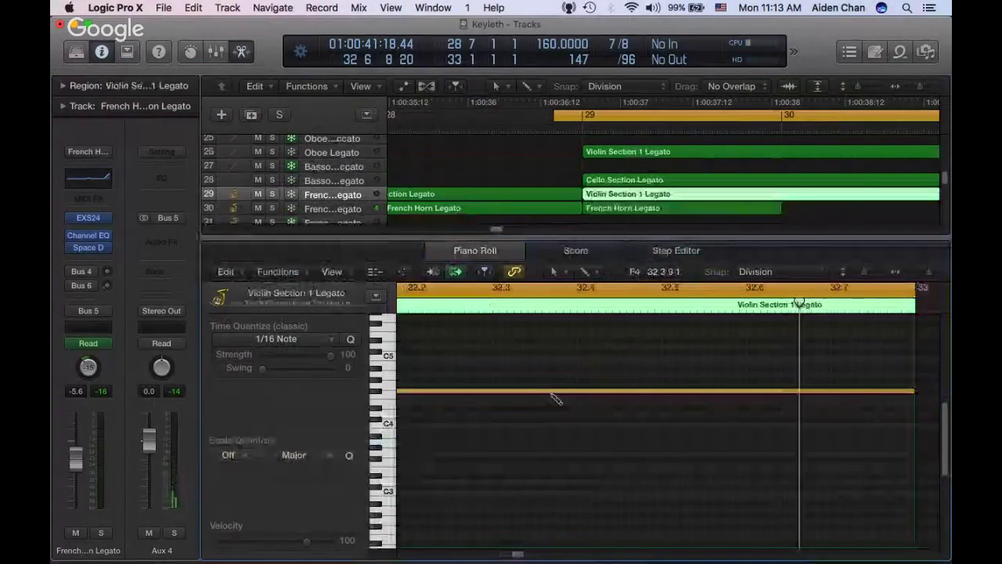
{"action": "left_click", "coordinate": [552, 391]}
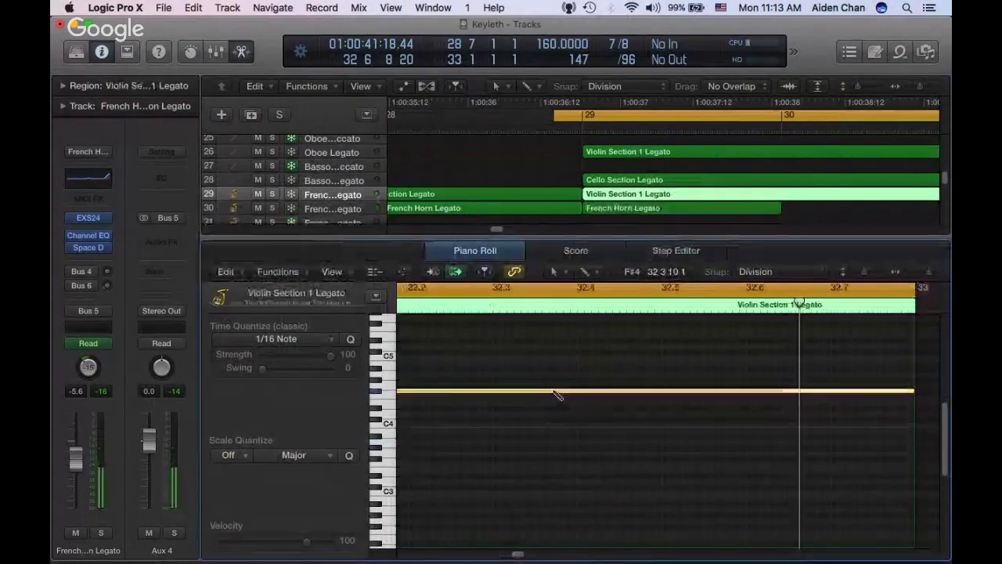
{"action": "left_click", "coordinate": [605, 210]}
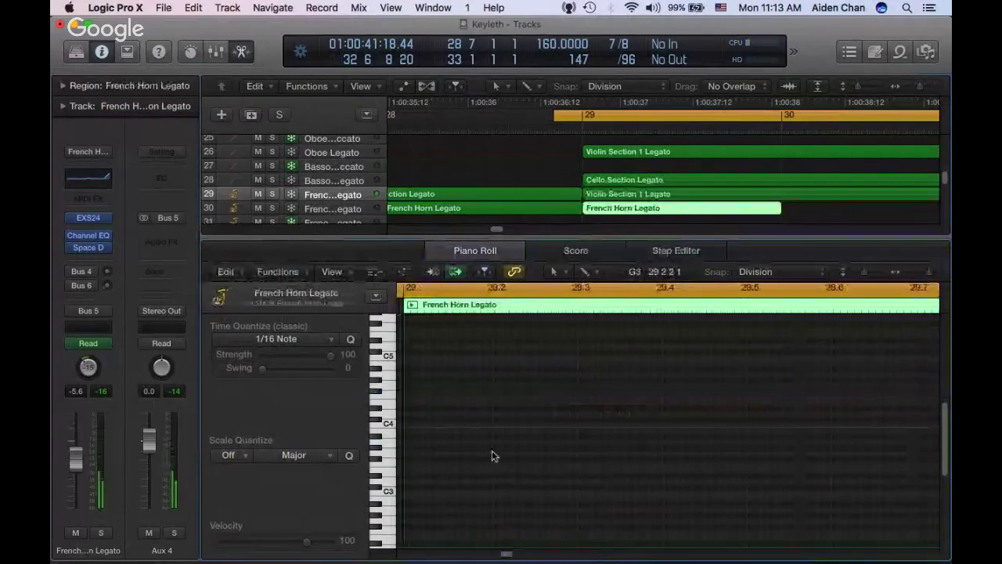
Draw a note at bar 29 in the French Horn Legato region, move it down to A3 and end it at bar 30
{"action": "left_click", "coordinate": [419, 414]}
{"action": "mouse_move", "coordinate": [423, 413]}
{"action": "left_mouse_down"}
{"action": "mouse_move", "coordinate": [423, 462]}
{"action": "mouse_move", "coordinate": [423, 445]}
{"action": "left_mouse_up"}
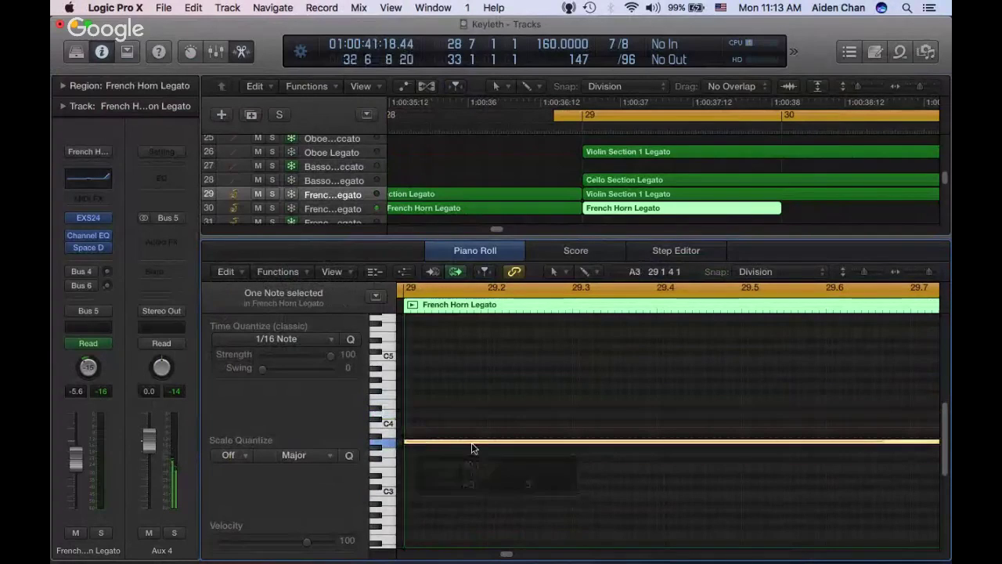
{"action": "scroll", "coordinate": [481, 448], "scroll_direction": "right", "scroll_amount": 10}
{"action": "left_click", "coordinate": [543, 441]}
{"action": "left_click_drag", "start_coordinate": [548, 441], "coordinate": [530, 441]}
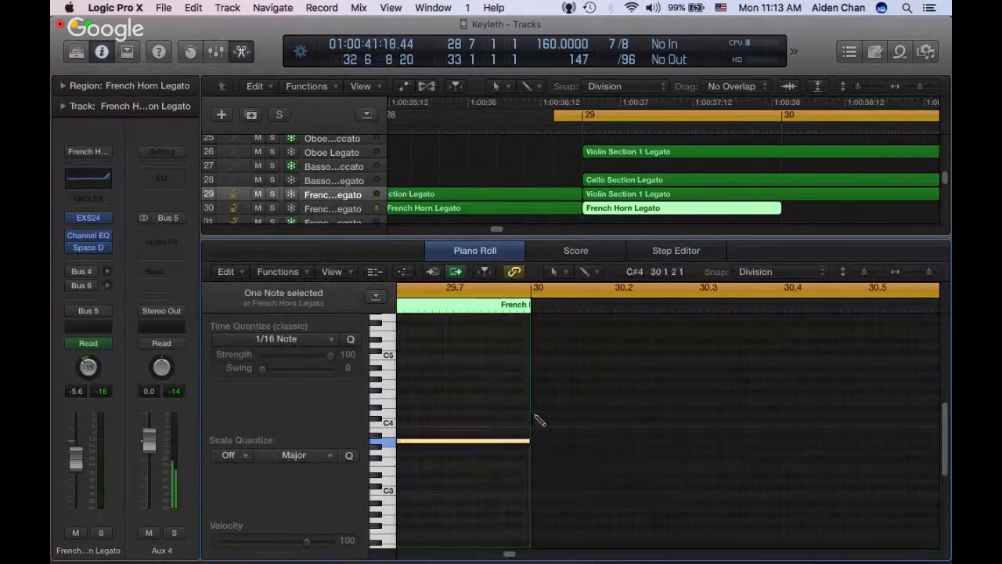
Add long French horn notes D3 at bar 30, A3 at bar 31 and D3 at bar 32, and play the section
{"action": "left_click", "coordinate": [539, 479]}
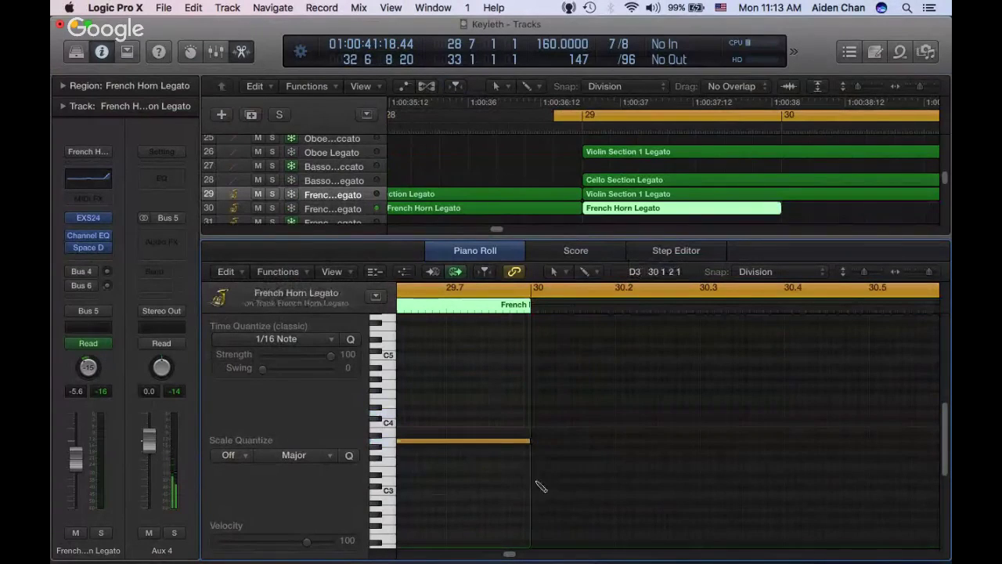
{"action": "left_click", "coordinate": [538, 479]}
{"action": "scroll", "coordinate": [537, 486], "scroll_direction": "right", "scroll_amount": 5}
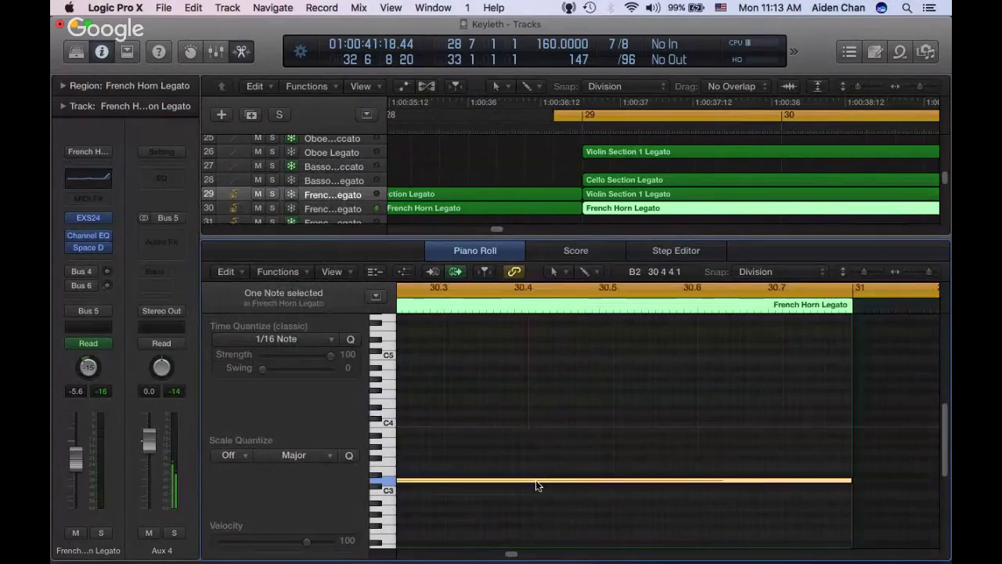
{"action": "scroll", "coordinate": [537, 486], "scroll_direction": "right", "scroll_amount": 2}
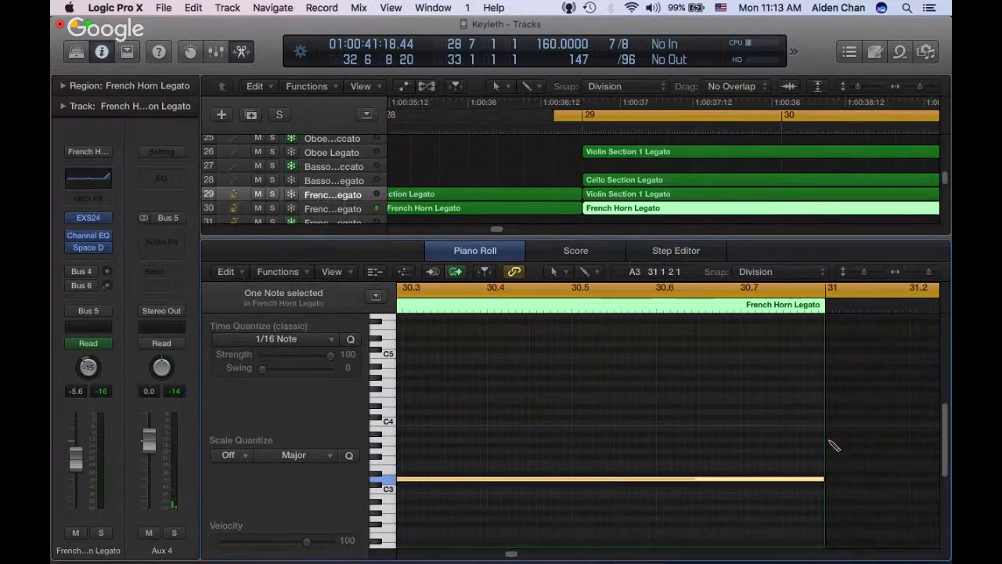
{"action": "left_click", "coordinate": [833, 441]}
{"action": "scroll", "coordinate": [833, 442], "scroll_direction": "right", "scroll_amount": 5}
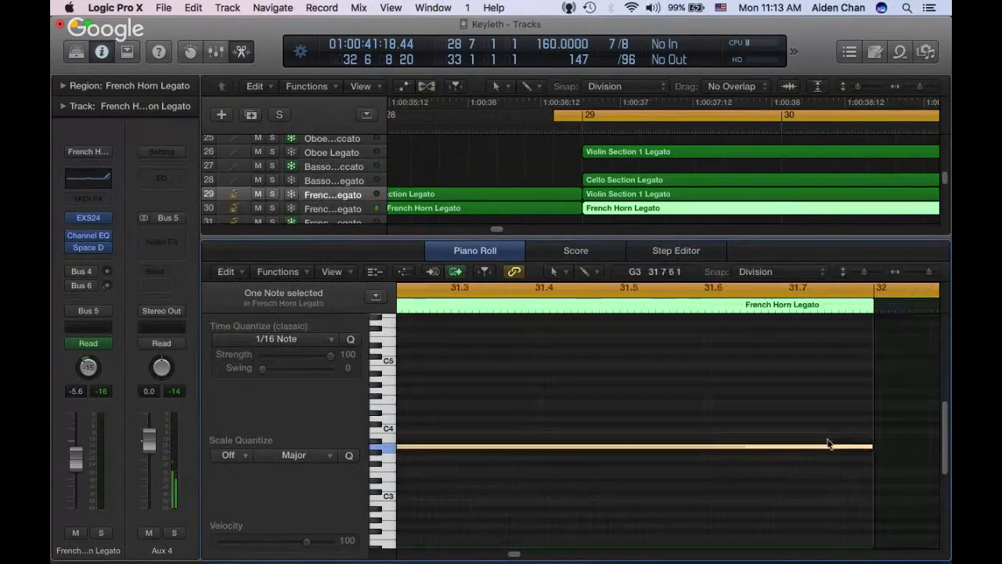
{"action": "left_click", "coordinate": [879, 487]}
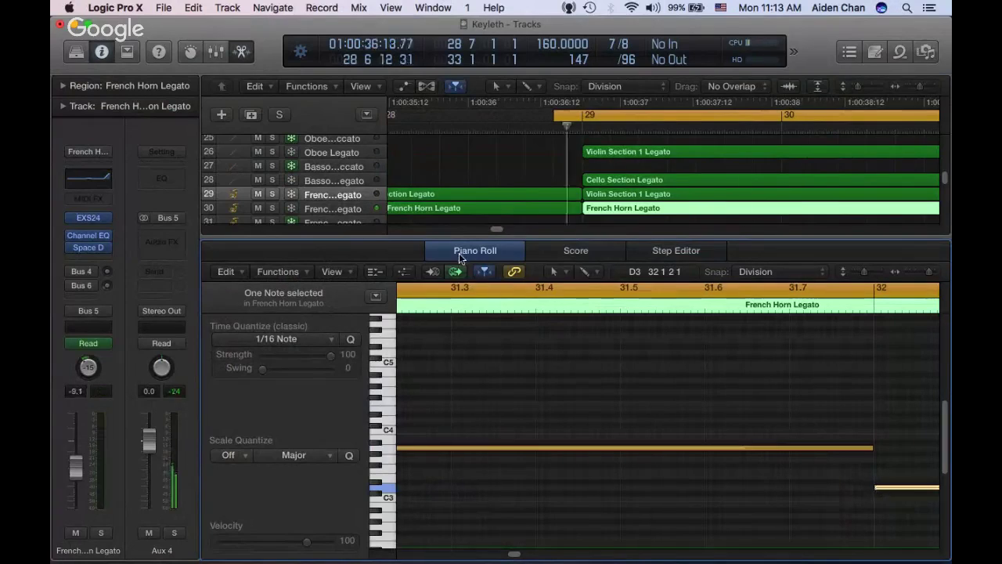
{"action": "key", "text": "space"}
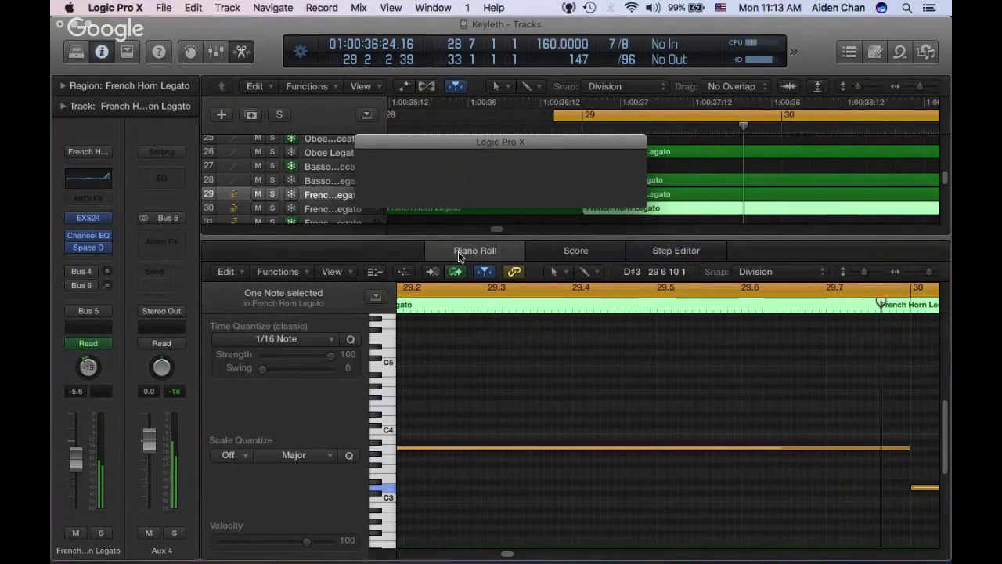
Close the piano roll, switch to the Google Hangouts broadcast in Safari and unmute its microphone
{"action": "left_click", "coordinate": [459, 254]}
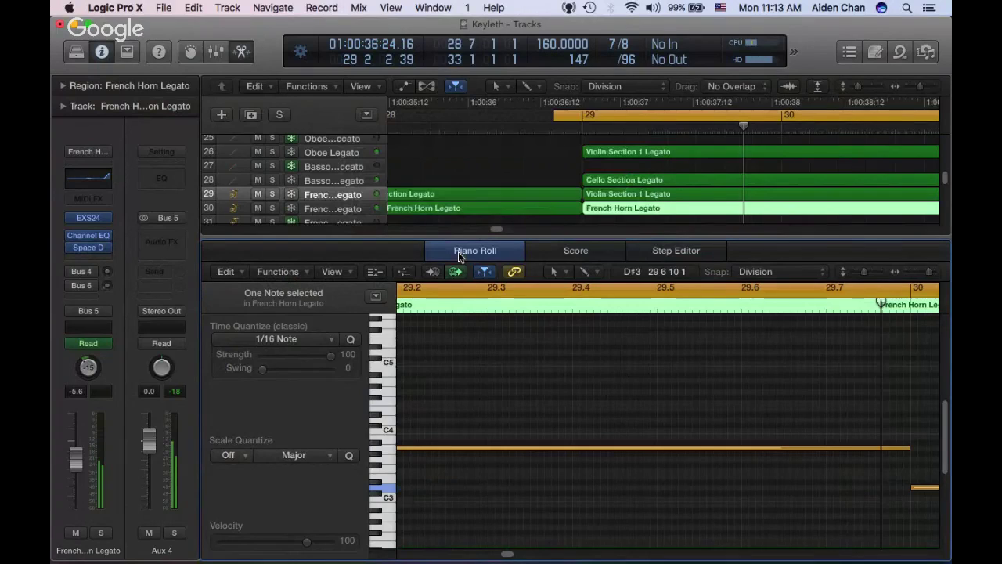
{"action": "left_click", "coordinate": [460, 255]}
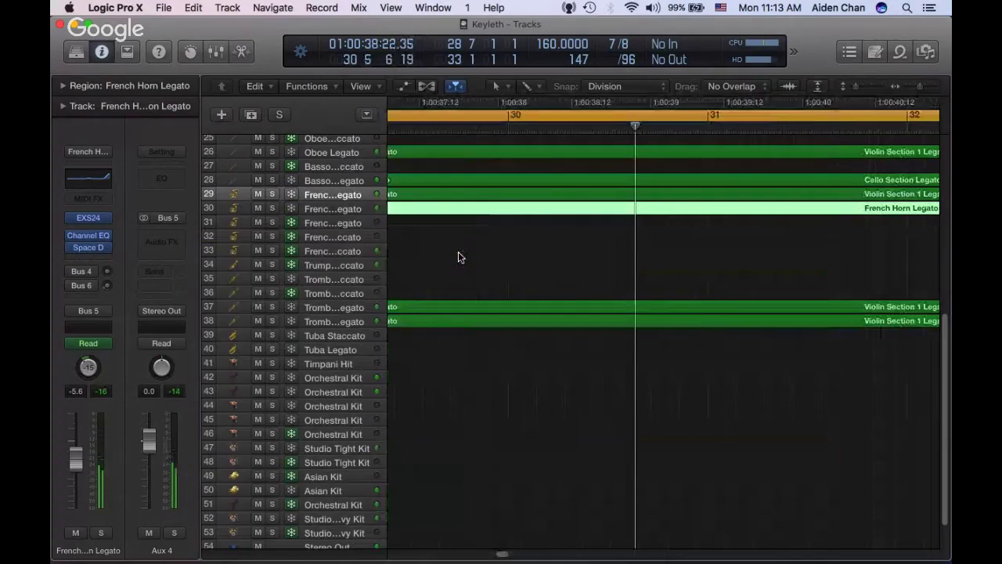
{"action": "key", "text": "super+Tab"}
{"action": "left_click", "coordinate": [469, 271]}
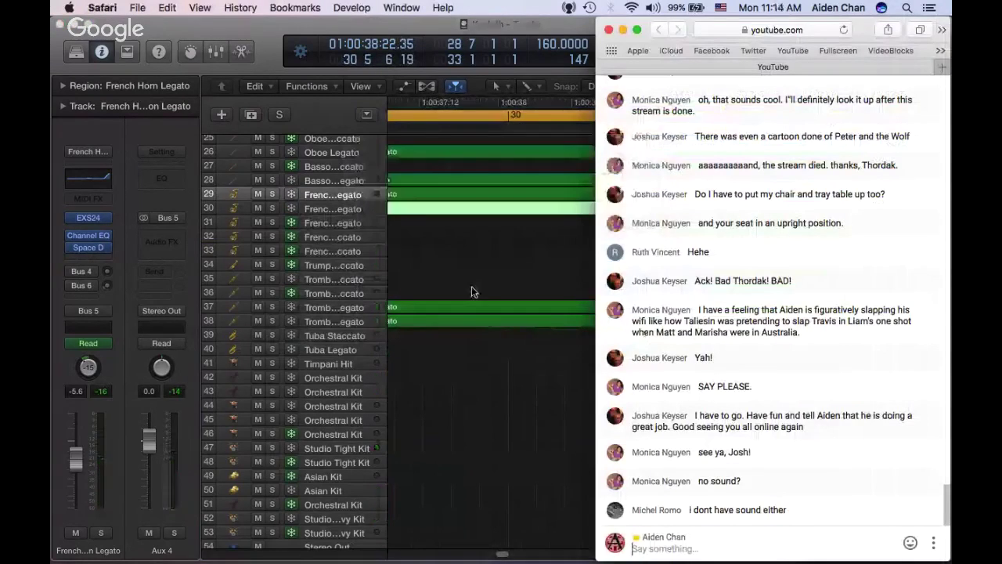
{"action": "key", "text": "super+grave"}
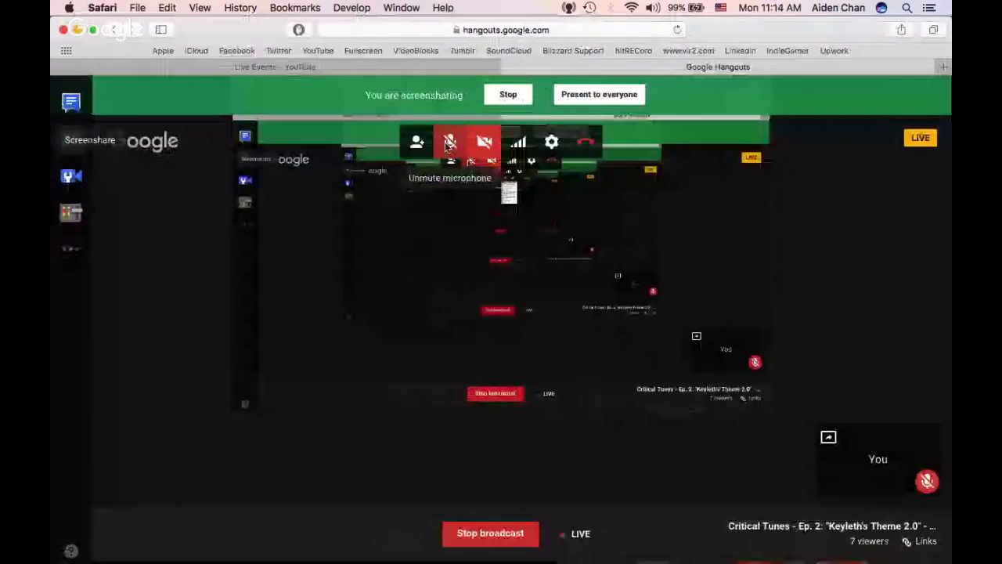
{"action": "left_click", "coordinate": [450, 142]}
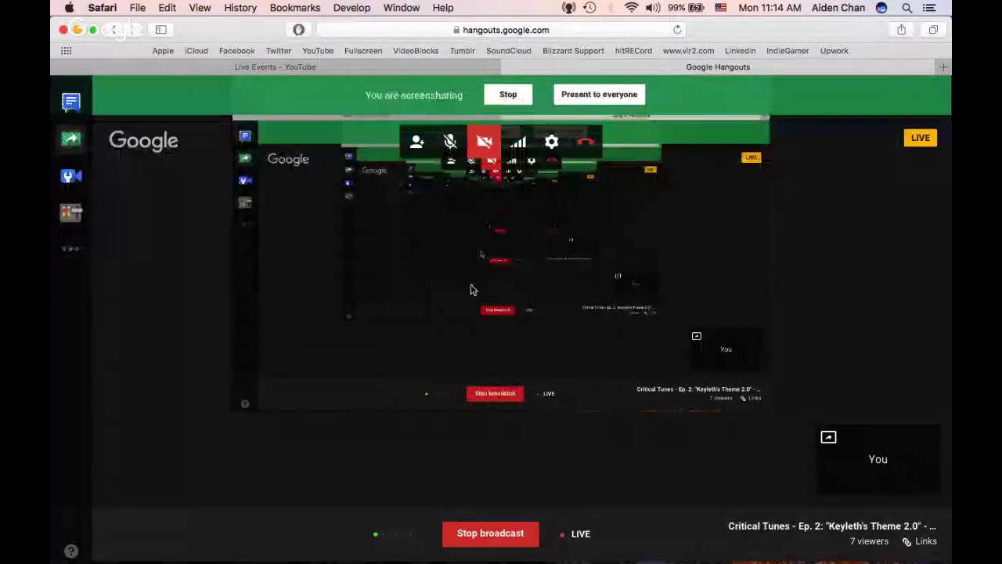
Set the Hangouts audio mode to Studio, save the settings and return to the Logic Pro project
{"action": "left_click", "coordinate": [548, 147]}
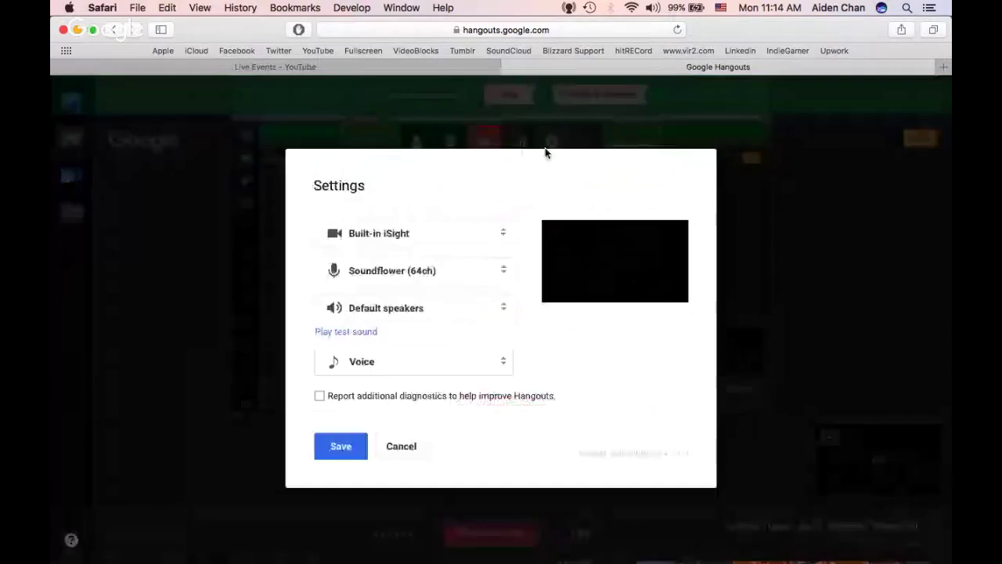
{"action": "left_click", "coordinate": [353, 367]}
{"action": "left_click", "coordinate": [352, 384]}
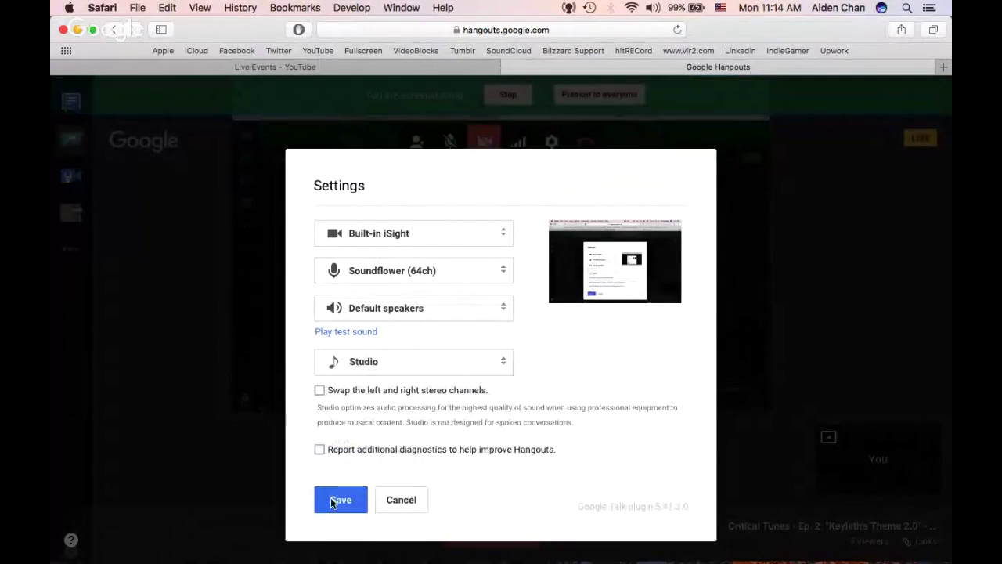
{"action": "left_click", "coordinate": [337, 499]}
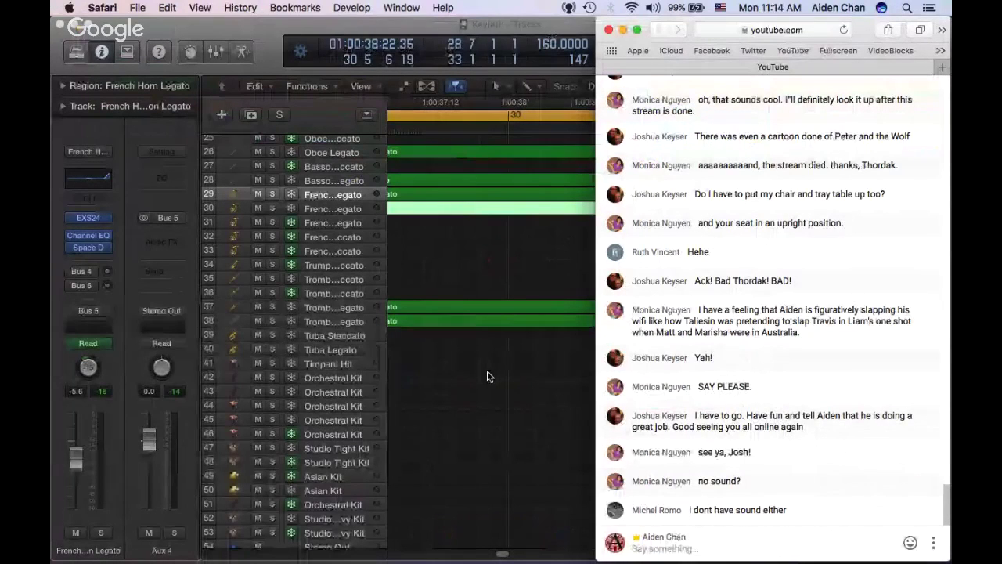
{"action": "left_click", "coordinate": [487, 371]}
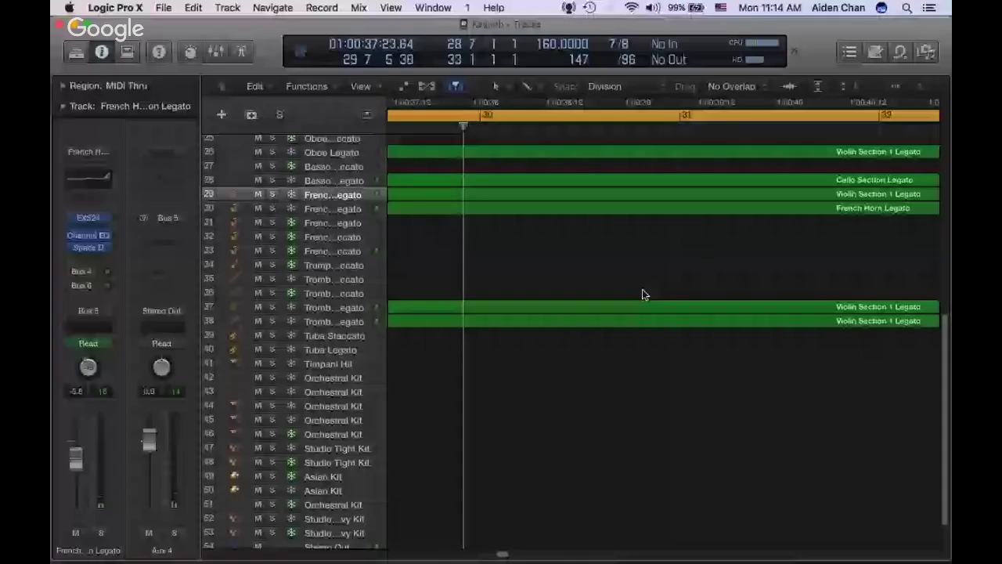
Check the stream chat, switch to LadioCast to adjust the Soundflower (2ch) input level in its mixer, and return to Logic Pro
{"action": "key", "text": "super+Tab"}
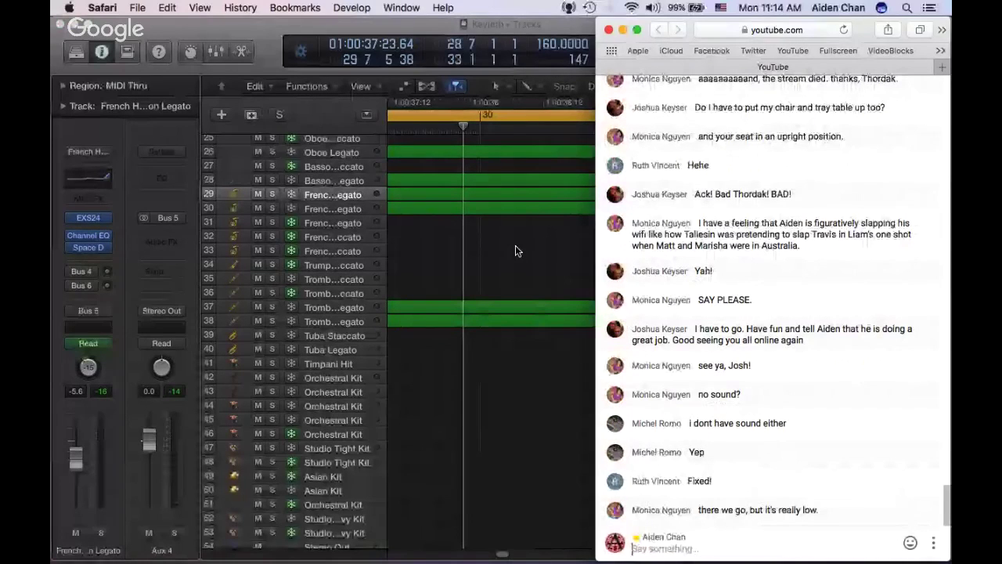
{"action": "key", "text": "super+Tab"}
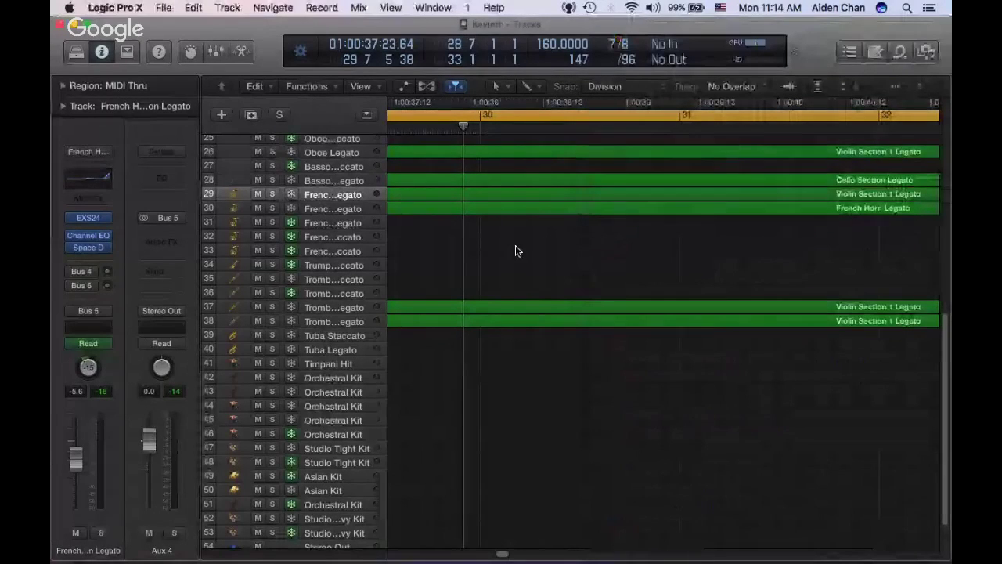
{"action": "key", "text": "super+Tab"}
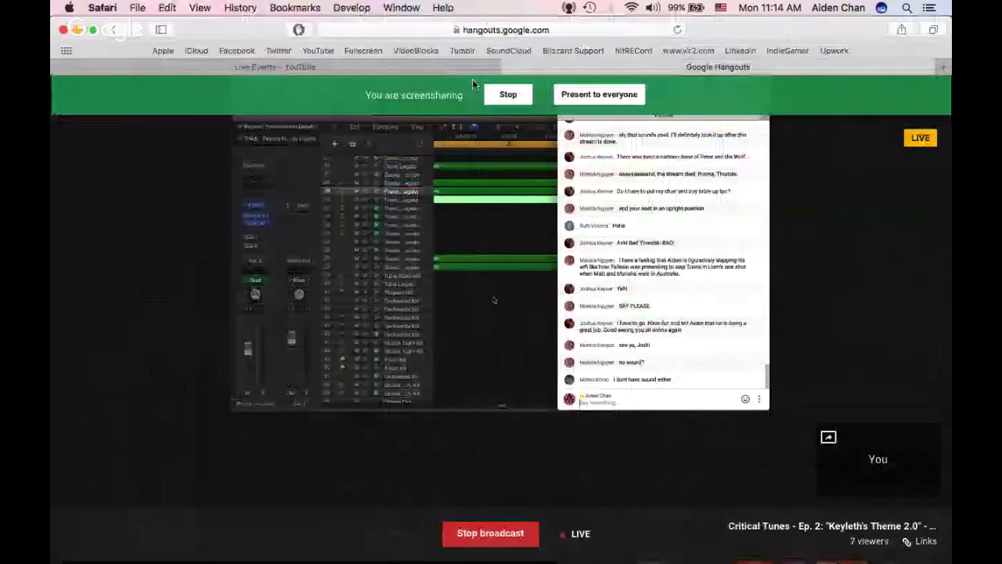
{"action": "mouse_move", "coordinate": [629, 559]}
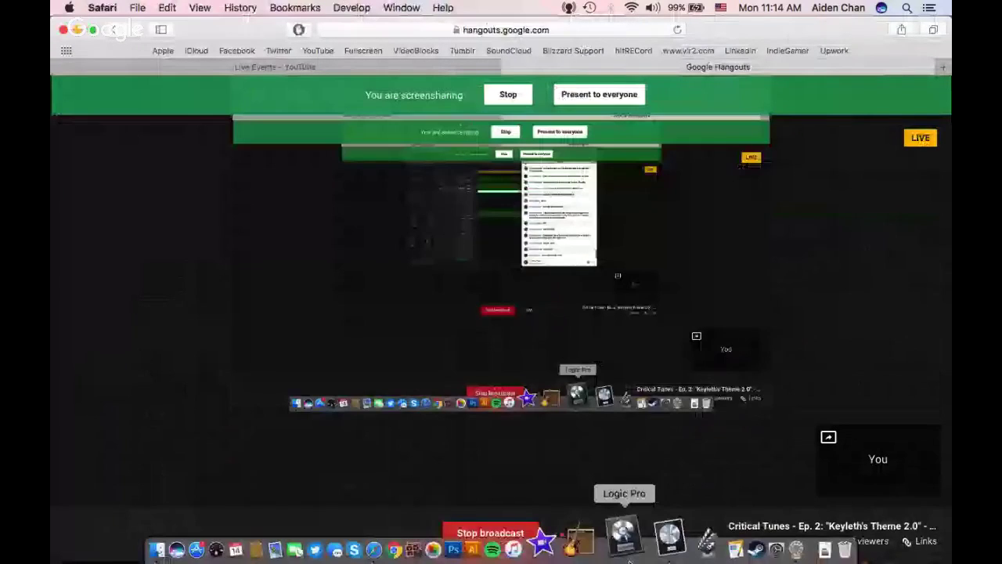
{"action": "left_click", "coordinate": [670, 537]}
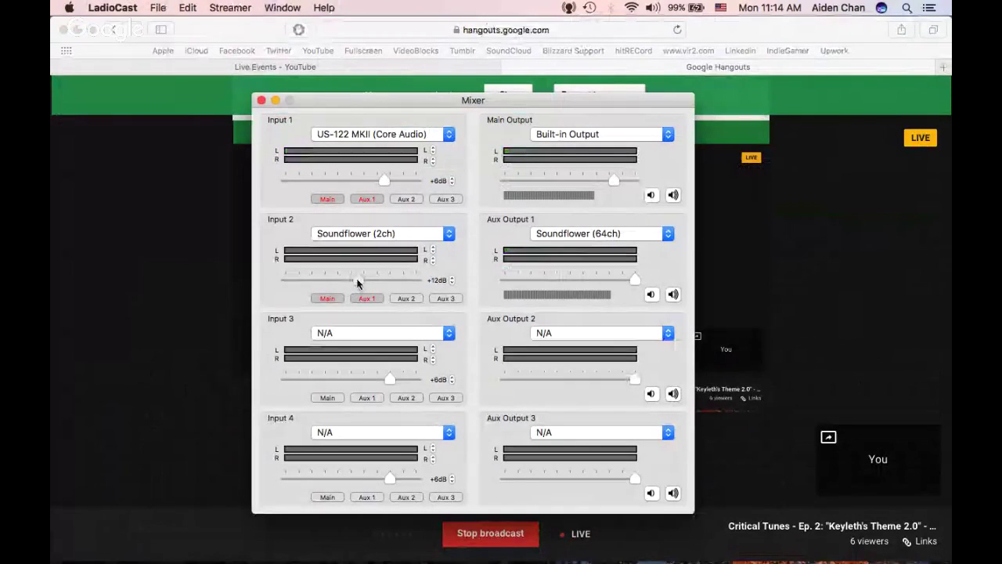
{"action": "left_click", "coordinate": [849, 165]}
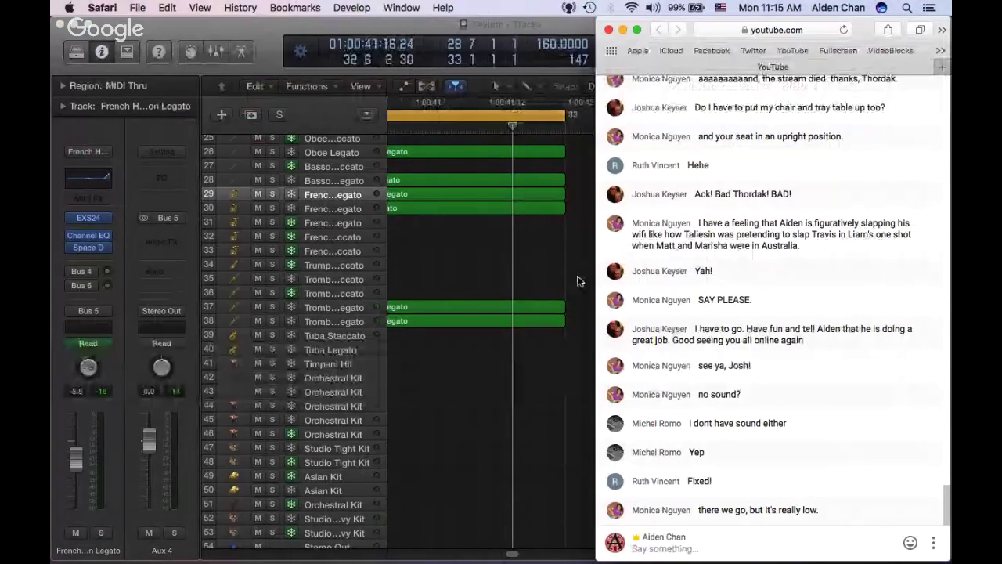
{"action": "left_click", "coordinate": [577, 281]}
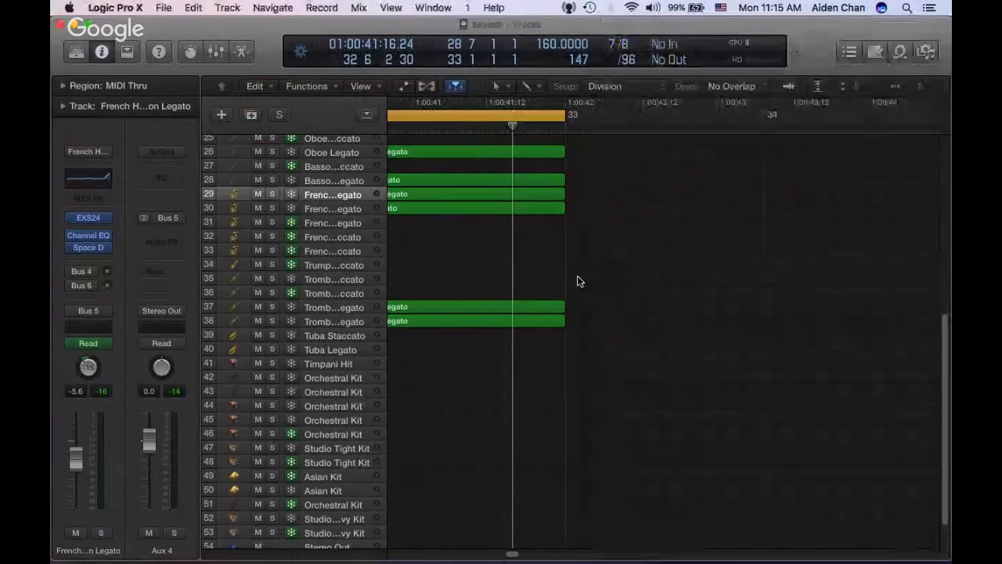
Lower the volume automation of Trombone Section Legato (track 38) to -2.4 dB before bar 31 and -5.4 dB from bar 31
{"action": "key", "text": "Return"}
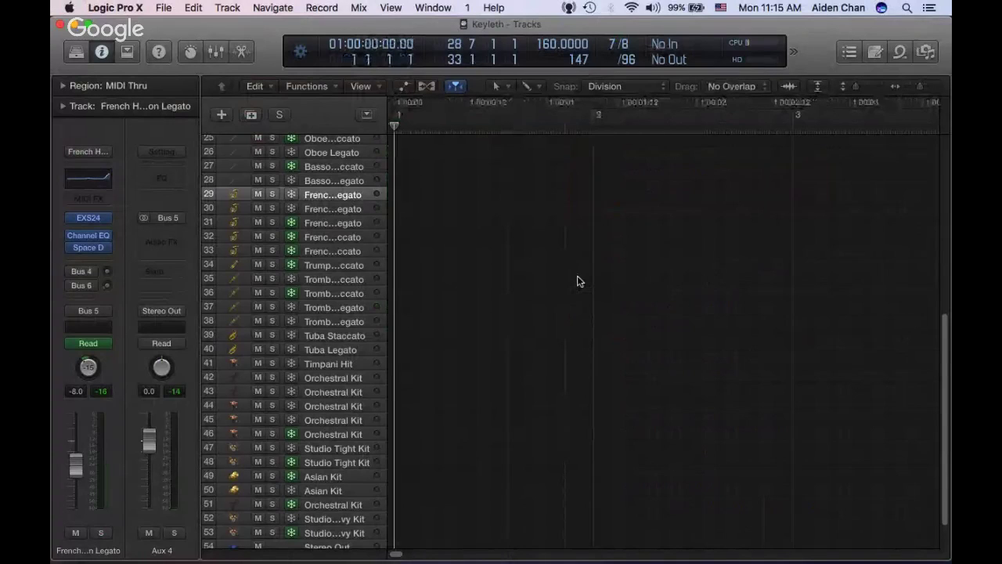
{"action": "scroll", "coordinate": [577, 281], "scroll_direction": "right", "scroll_amount": 10}
{"action": "scroll", "coordinate": [577, 280], "scroll_direction": "right", "scroll_amount": 5}
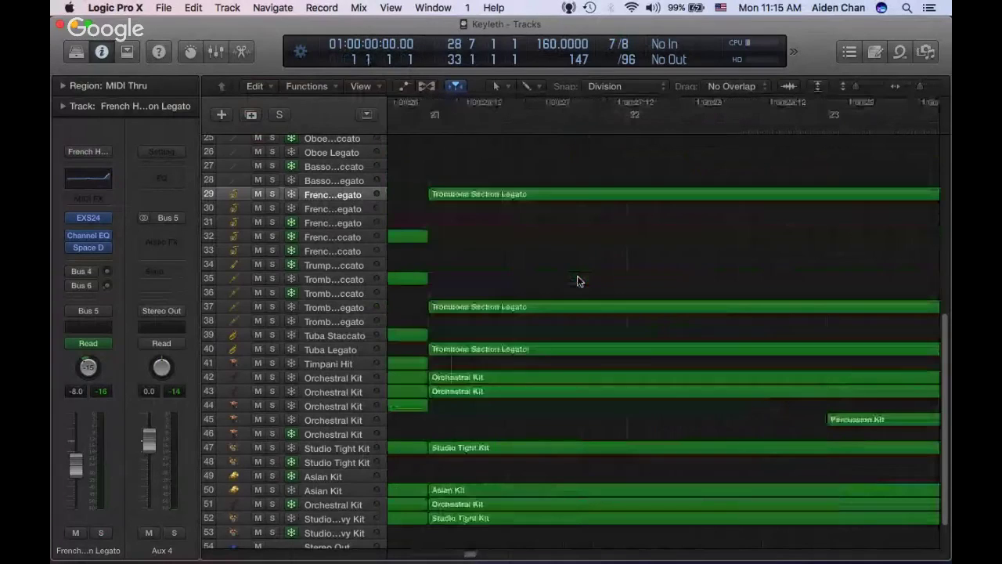
{"action": "scroll", "coordinate": [577, 281], "scroll_direction": "right", "scroll_amount": 10}
{"action": "scroll", "coordinate": [577, 280], "scroll_direction": "left", "scroll_amount": 6}
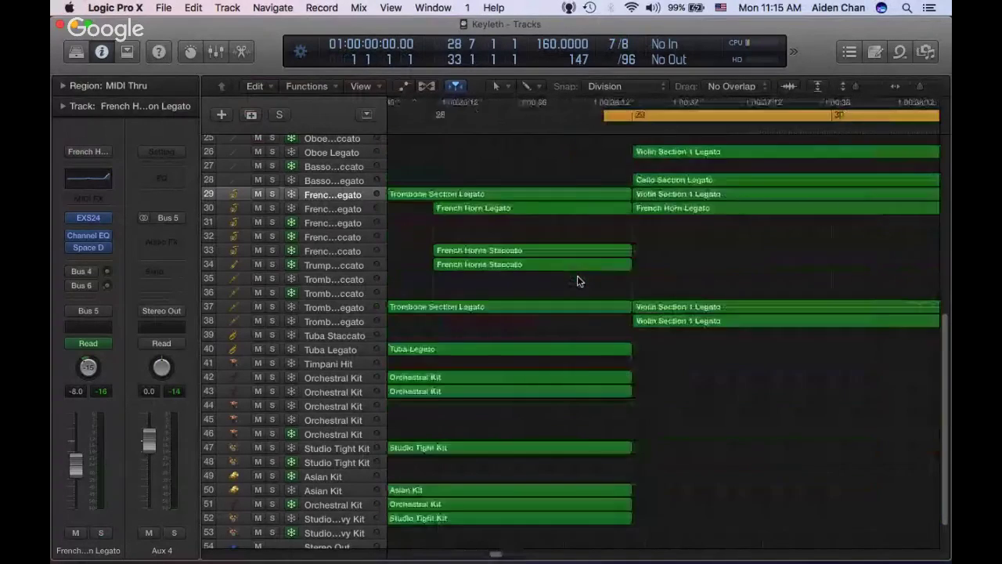
{"action": "left_click", "coordinate": [356, 322]}
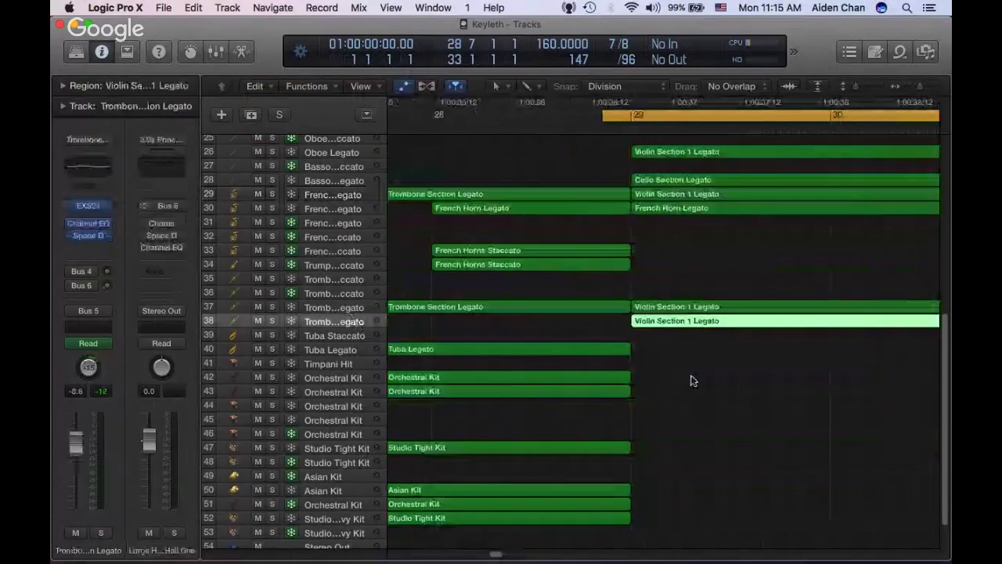
{"action": "key", "text": "a"}
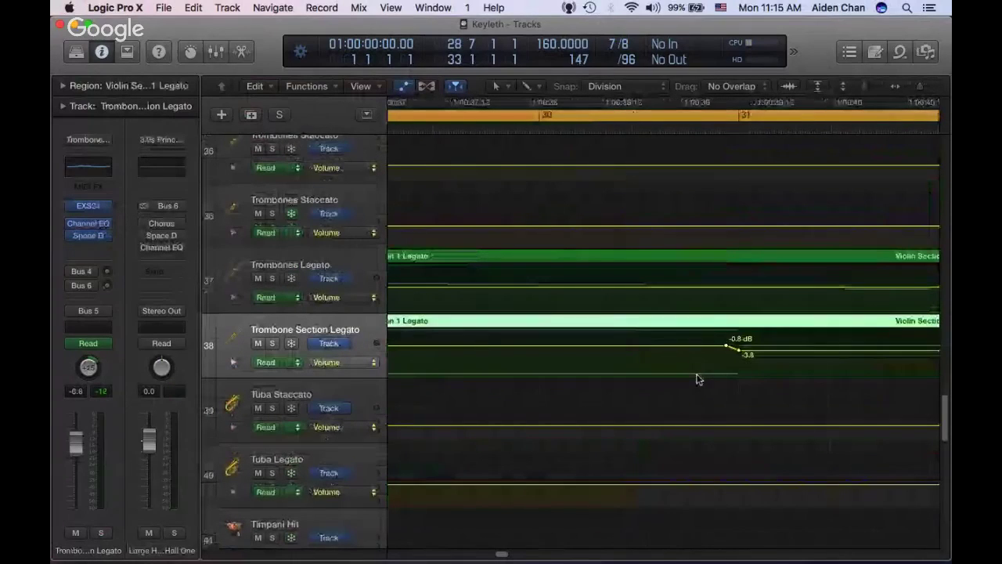
{"action": "left_click_drag", "start_coordinate": [783, 352], "coordinate": [785, 357]}
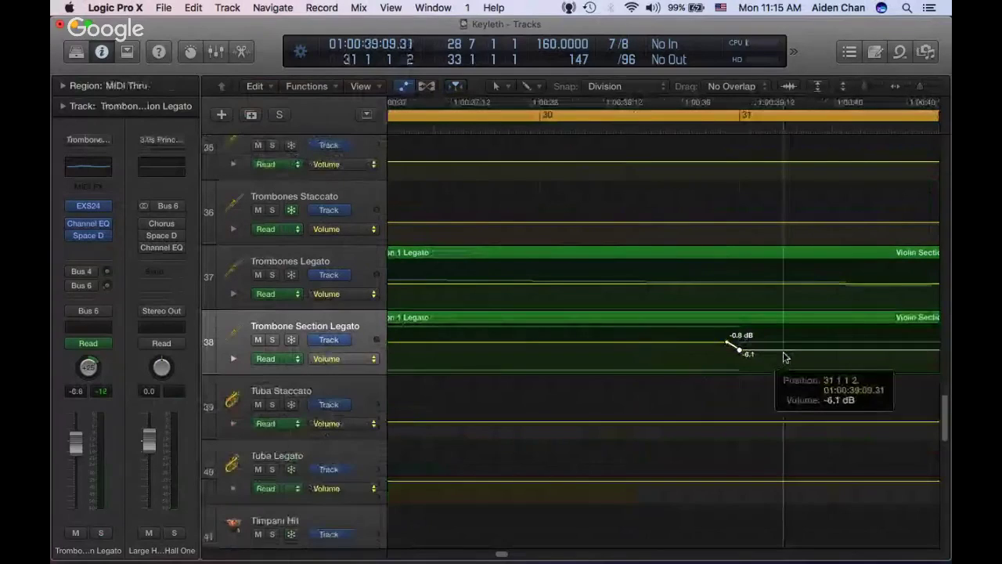
{"action": "key", "text": "super+z"}
{"action": "left_click_drag", "start_coordinate": [690, 347], "coordinate": [691, 349]}
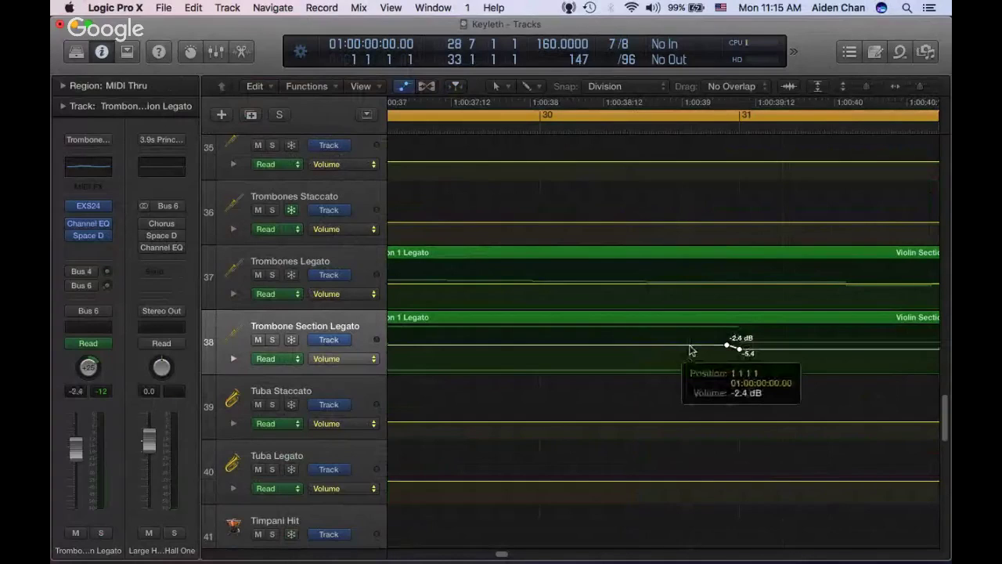
Lower the Trombones Legato (track 37) volume automation to -6.8 dB from bar 29, hide the automation and play the section
{"action": "scroll", "coordinate": [548, 313], "scroll_direction": "left", "scroll_amount": 5}
{"action": "left_click_drag", "start_coordinate": [517, 284], "coordinate": [517, 290]}
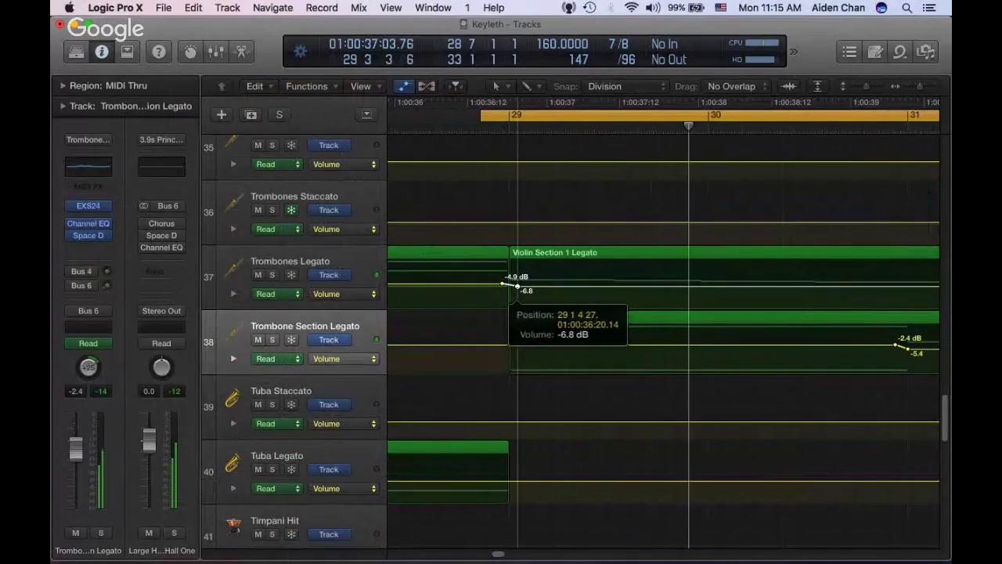
{"action": "key", "text": "a"}
{"action": "key", "text": "space"}
{"action": "key", "text": "super+Up"}
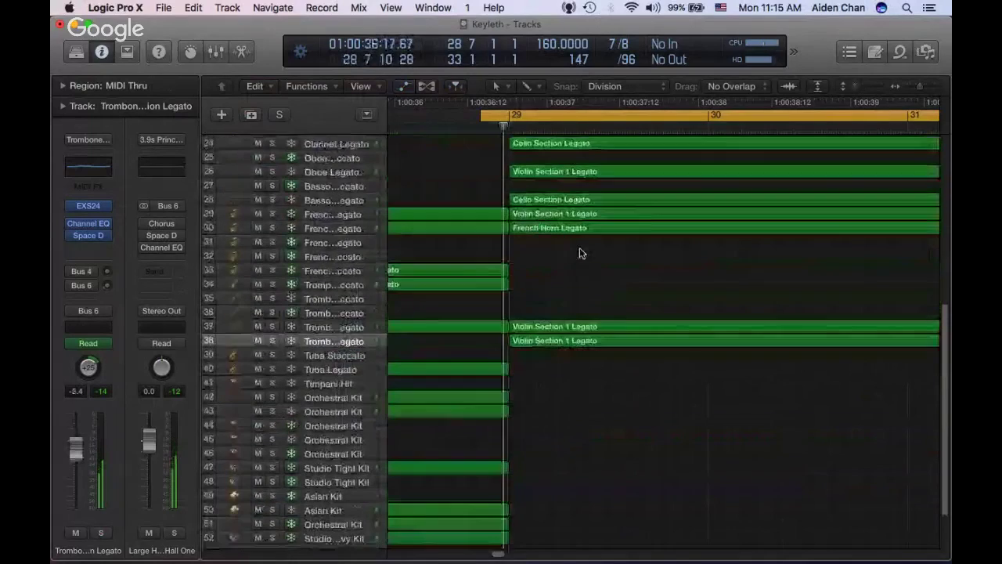
Raise the volume of Violin Section 1 Legato (track 8) to -5.6 dB and return to the compact track view
{"action": "scroll", "coordinate": [582, 251], "scroll_direction": "up", "scroll_amount": 10}
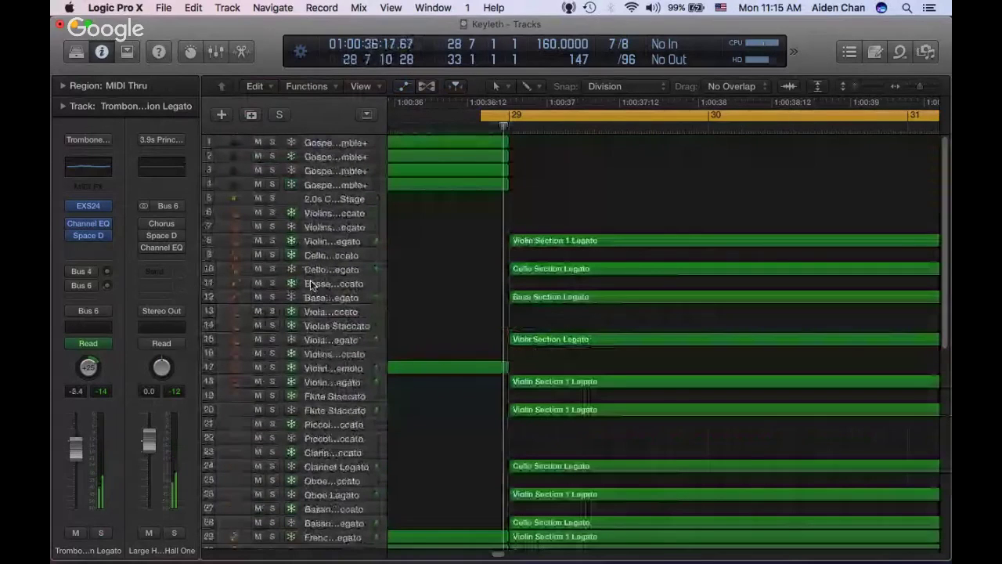
{"action": "key", "text": "super+Down"}
{"action": "key", "text": "a"}
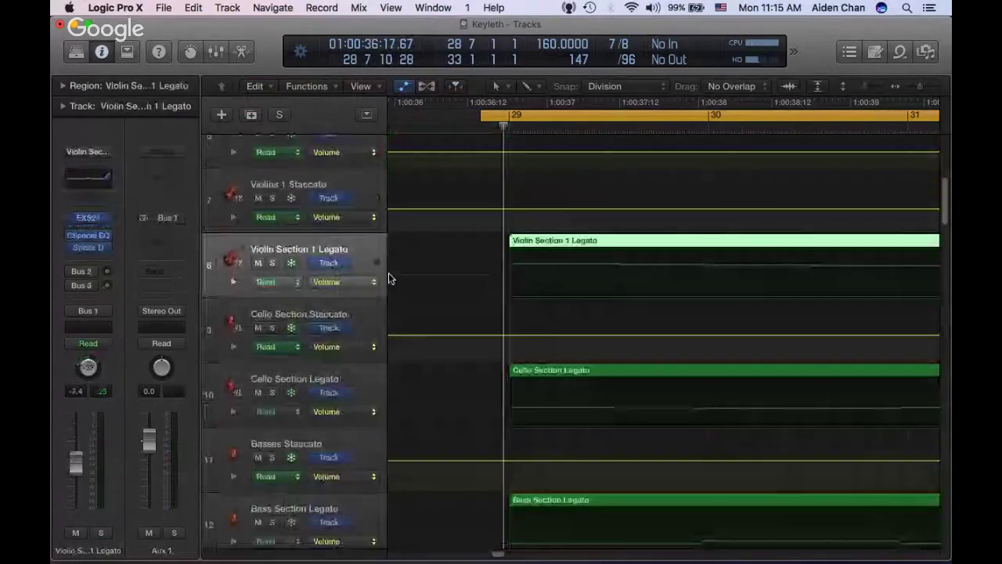
{"action": "key", "text": "a"}
{"action": "key", "text": "super+Up"}
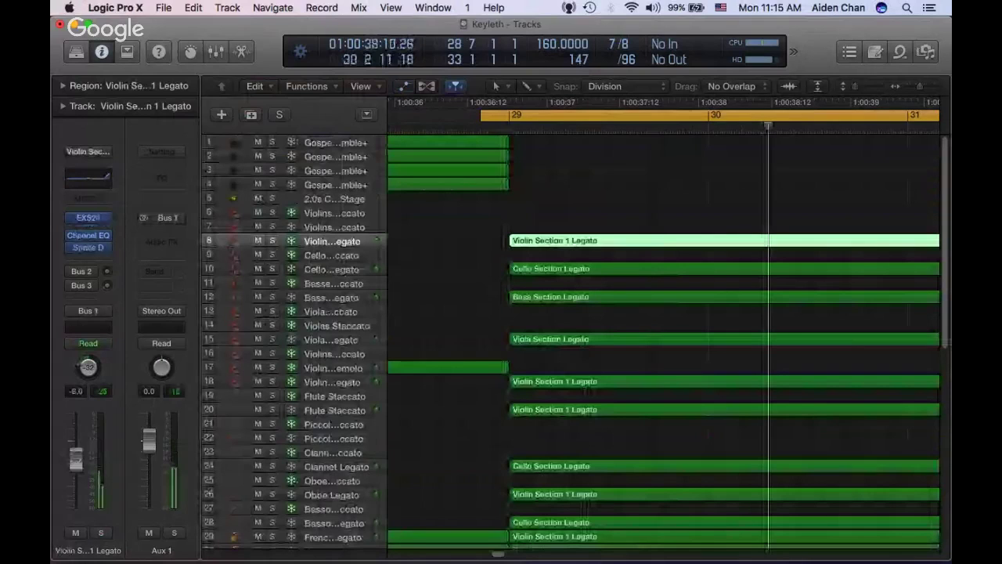
Raise the volume of Flute Staccato (track 20) to -5.7 dB, and listen to the section with Oboe Legato (track 26) selected
{"action": "scroll", "coordinate": [467, 270], "scroll_direction": "down", "scroll_amount": 10}
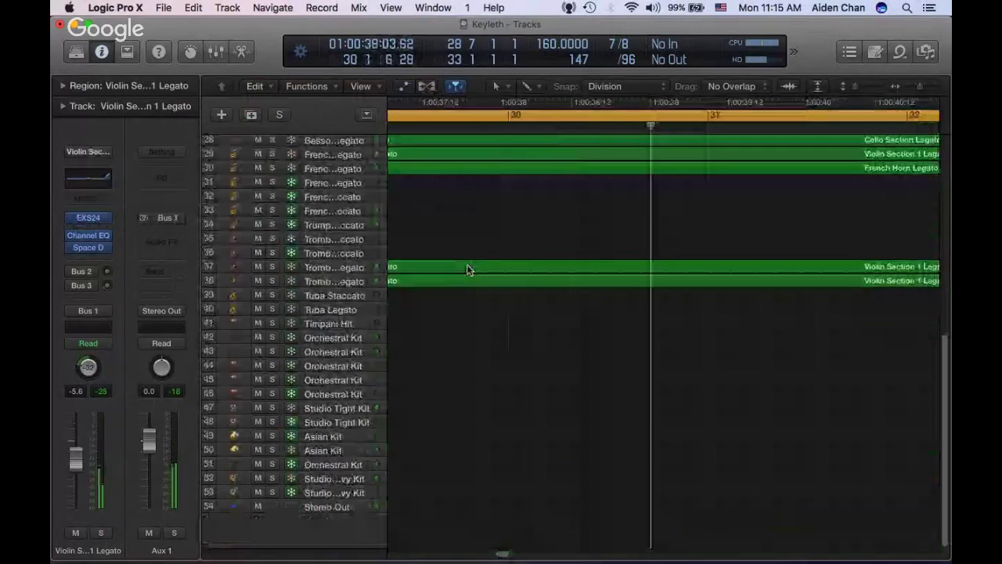
{"action": "scroll", "coordinate": [615, 237], "scroll_direction": "up", "scroll_amount": 5}
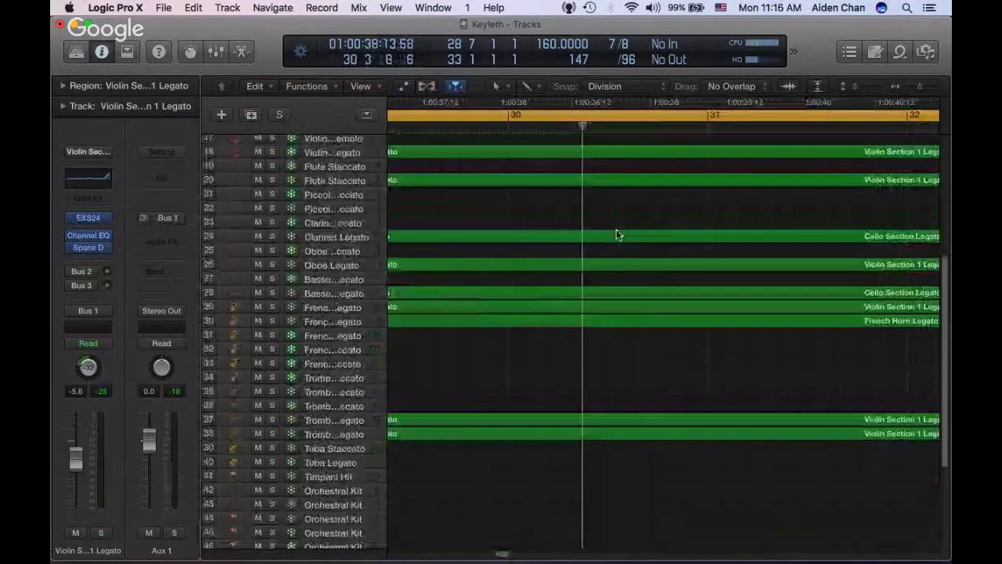
{"action": "left_click", "coordinate": [338, 181]}
{"action": "scroll", "coordinate": [470, 225], "scroll_direction": "up", "scroll_amount": 3}
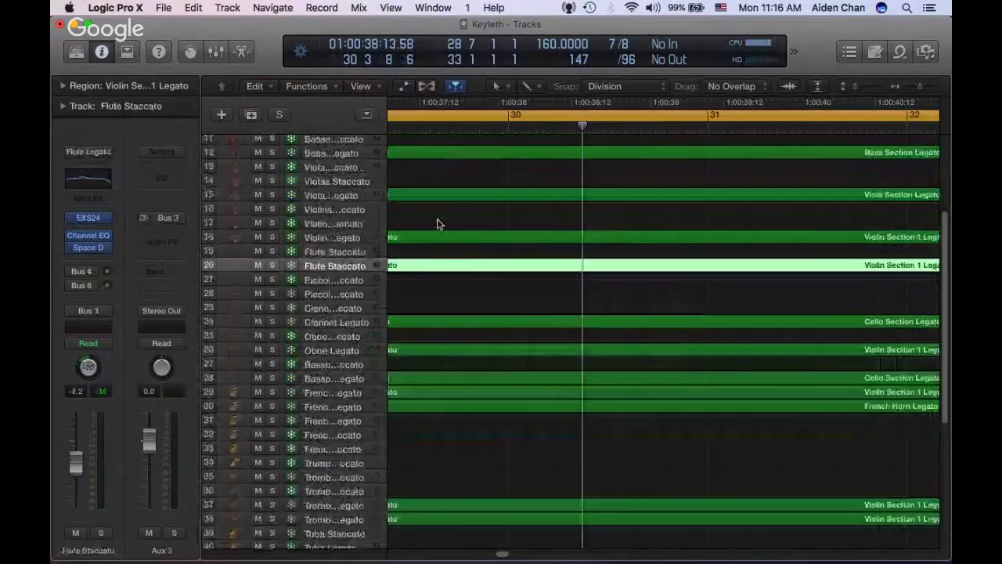
{"action": "scroll", "coordinate": [437, 224], "scroll_direction": "left", "scroll_amount": 3}
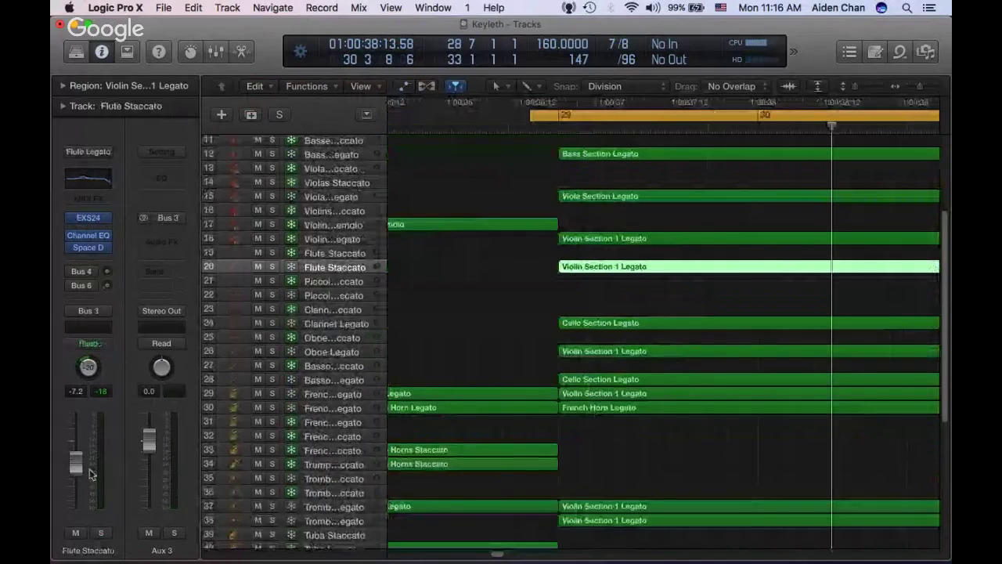
{"action": "key", "text": "space"}
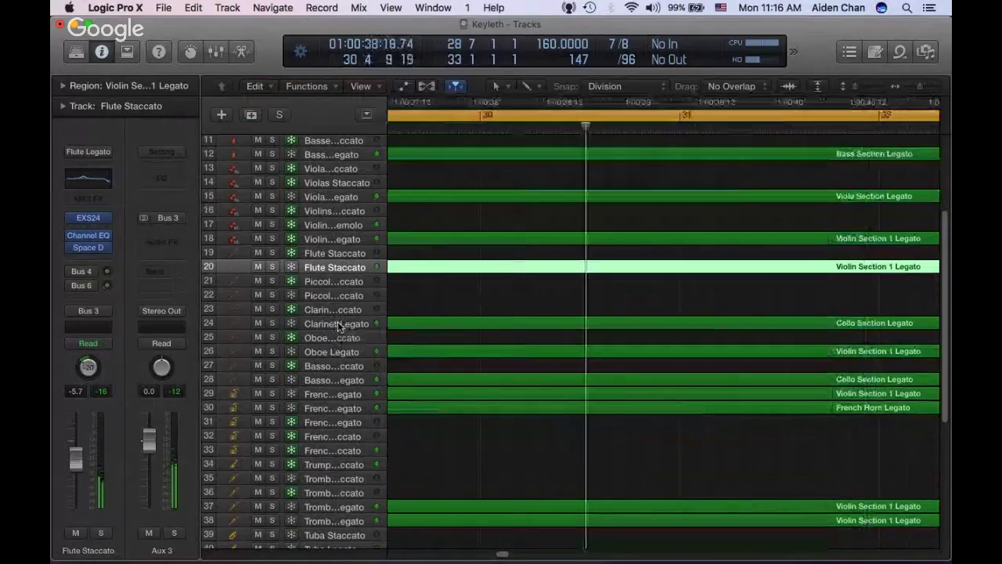
{"action": "left_click", "coordinate": [335, 354]}
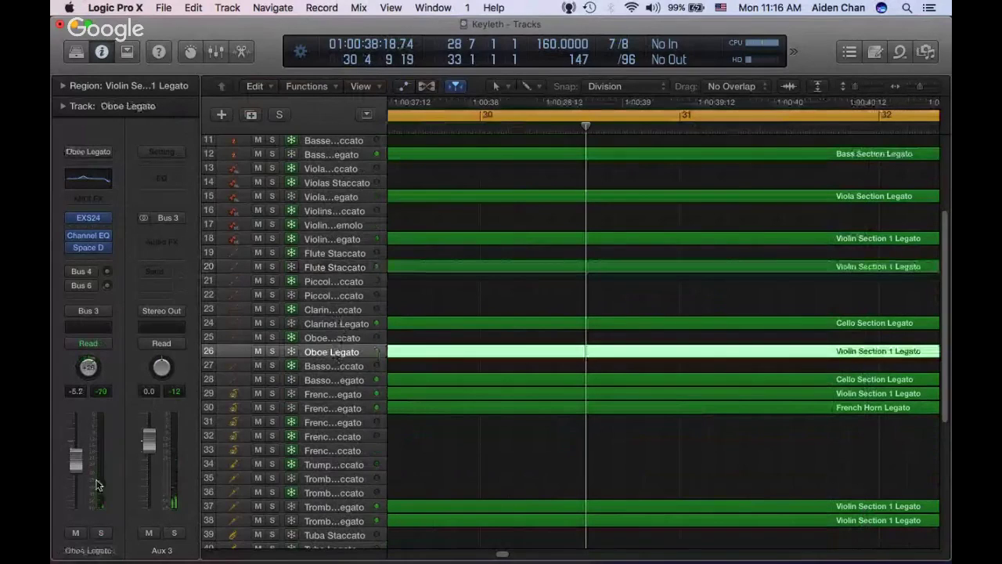
{"action": "key", "text": "space"}
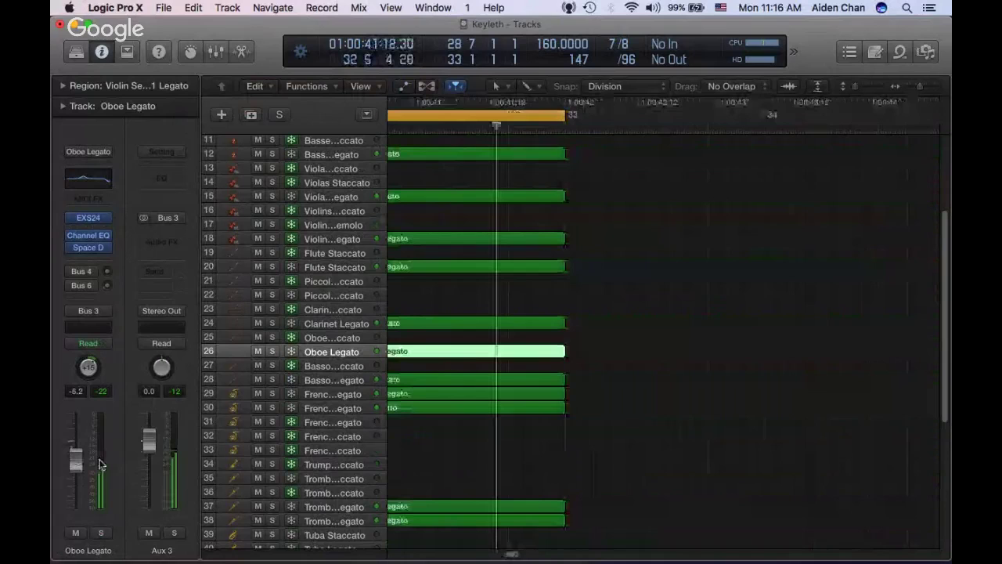
Play the section with the Viola Section Legato track selected, and check the viewers' sound feedback in the YouTube live chat in Safari
{"action": "key", "text": "Down"}
{"action": "key", "text": "Down"}
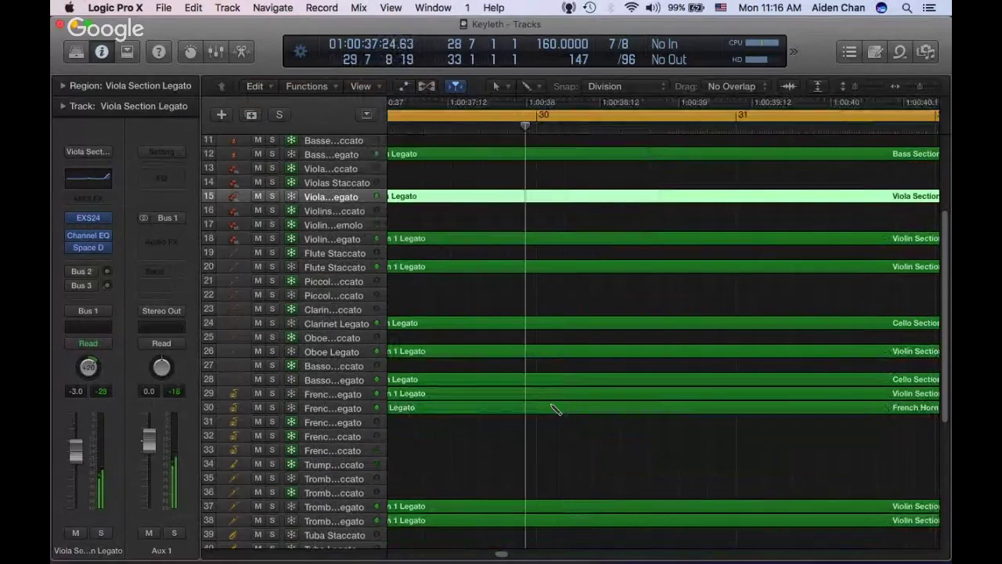
{"action": "key", "text": "super+Tab"}
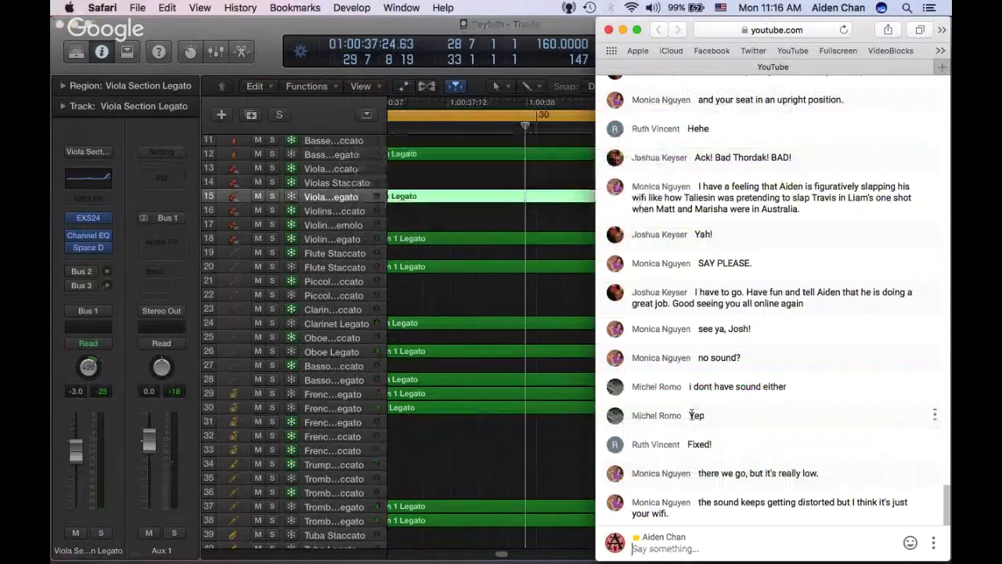
{"action": "left_click", "coordinate": [493, 309]}
Return to Logic Pro X, play from just before bar 28 into the legato section without cycling, and dismiss the overload alert
{"action": "scroll", "coordinate": [508, 316], "scroll_direction": "left", "scroll_amount": 5}
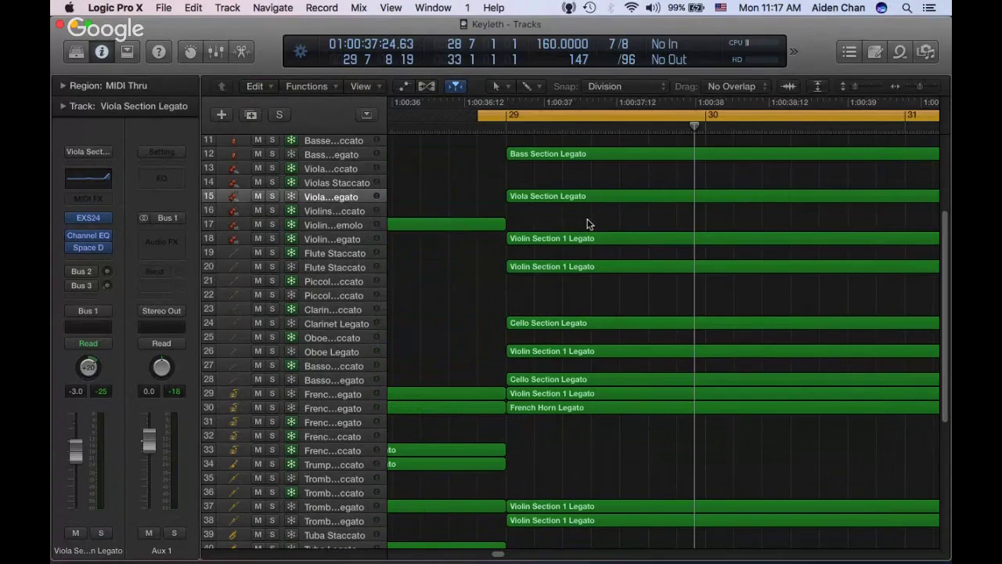
{"action": "scroll", "coordinate": [589, 222], "scroll_direction": "up", "scroll_amount": 5}
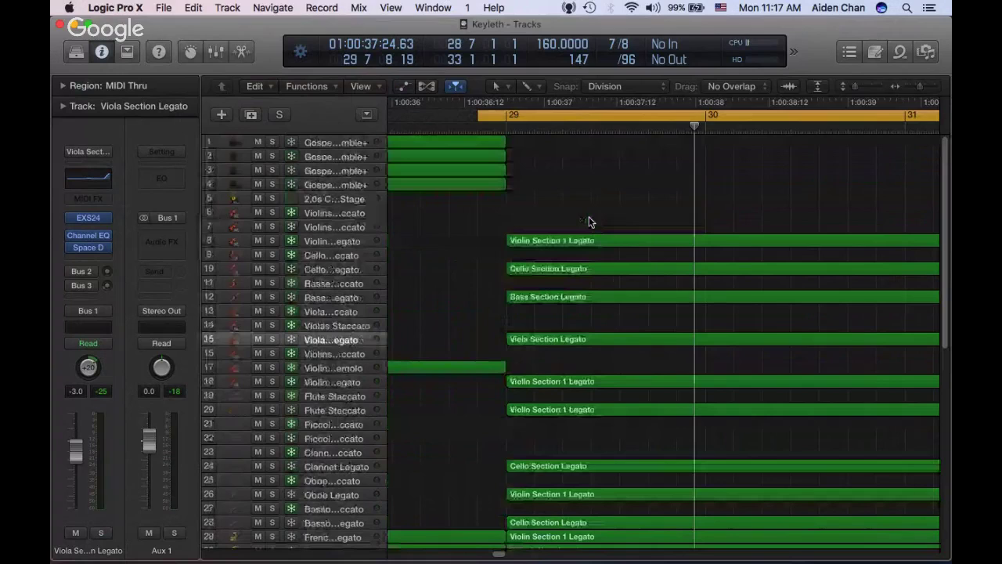
{"action": "scroll", "coordinate": [589, 223], "scroll_direction": "down", "scroll_amount": 10}
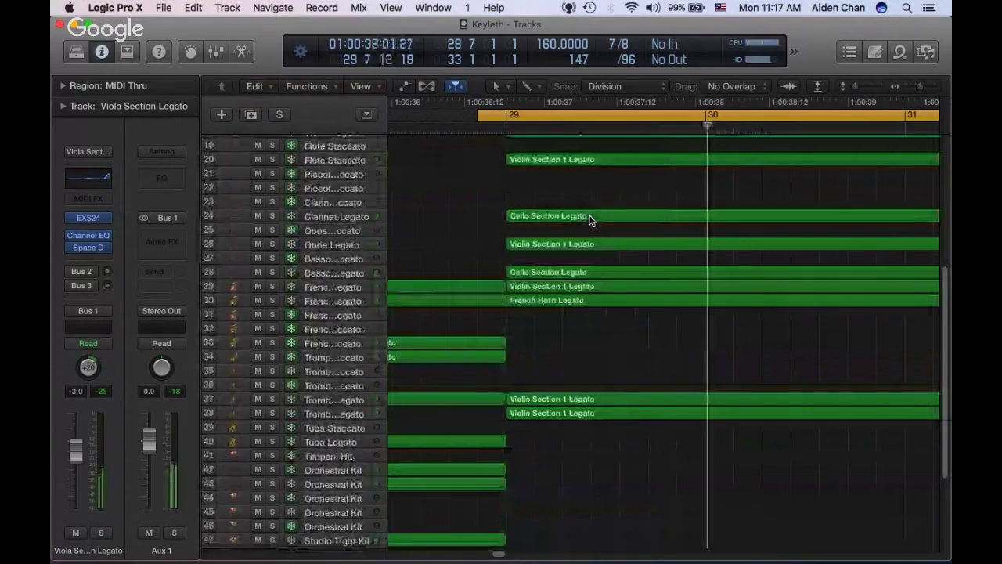
{"action": "scroll", "coordinate": [591, 220], "scroll_direction": "right", "scroll_amount": 5}
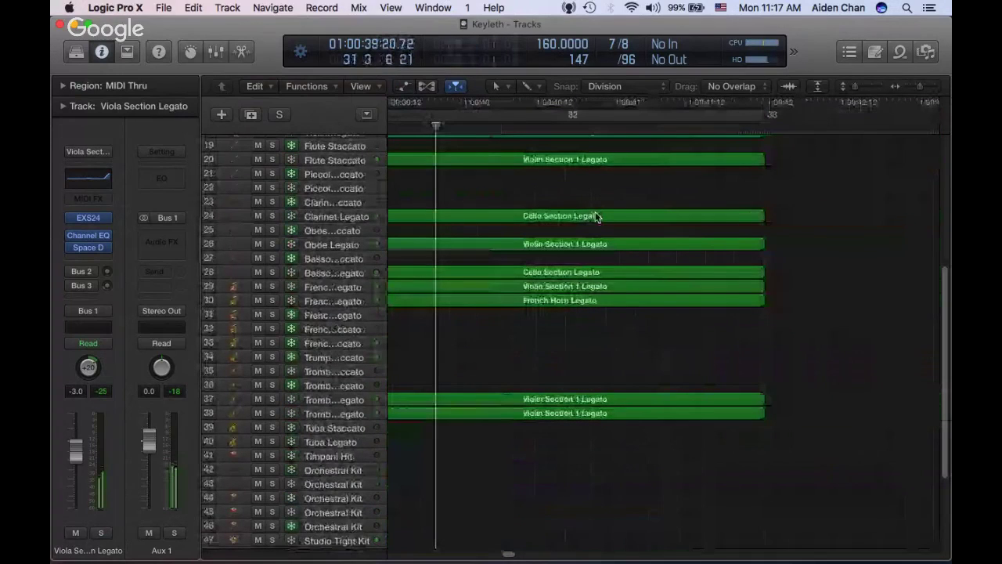
{"action": "scroll", "coordinate": [595, 215], "scroll_direction": "left", "scroll_amount": 7}
{"action": "left_click", "coordinate": [469, 130]}
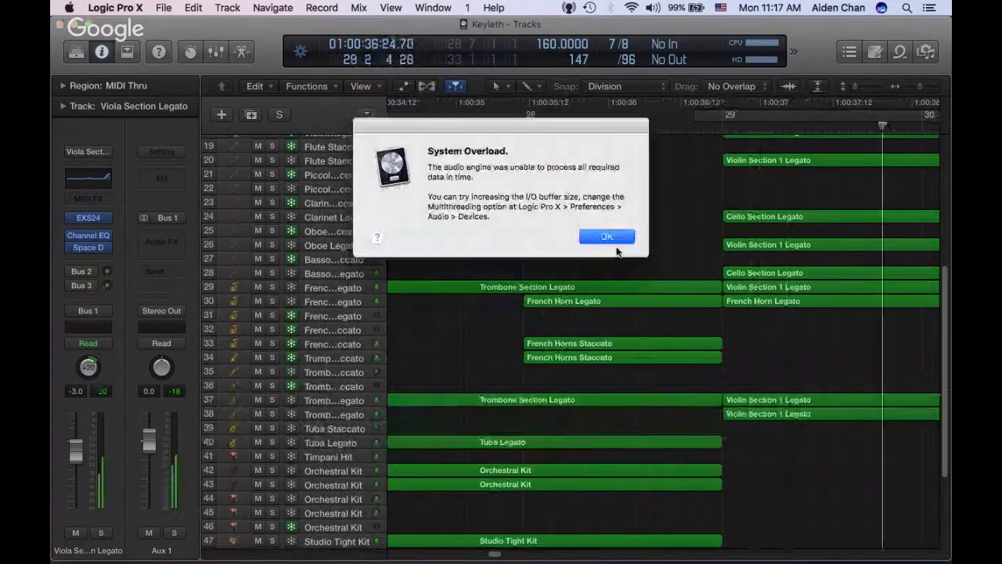
{"action": "left_click", "coordinate": [608, 236]}
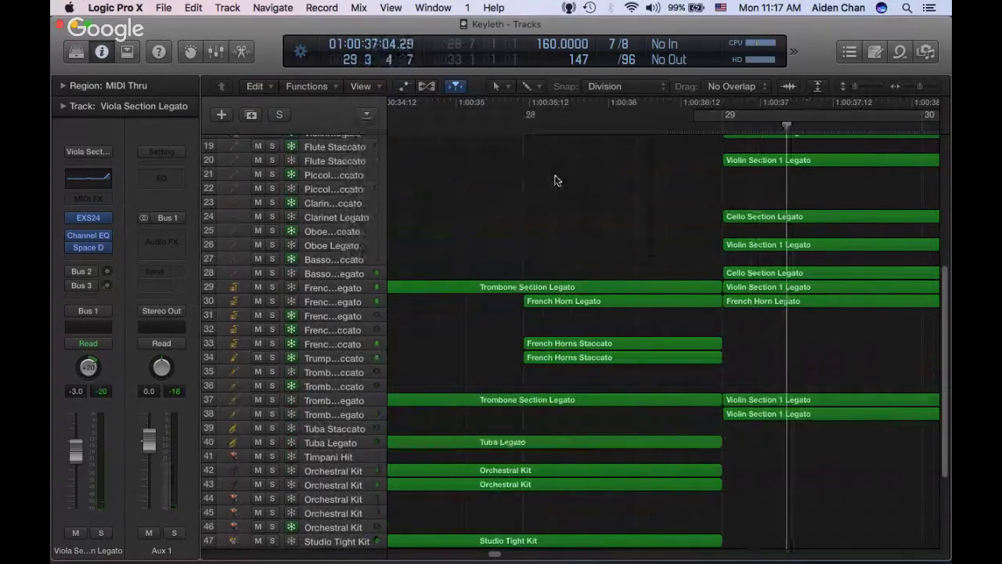
Place the playhead at the start of bar 29
{"action": "scroll", "coordinate": [660, 274], "scroll_direction": "down", "scroll_amount": 4}
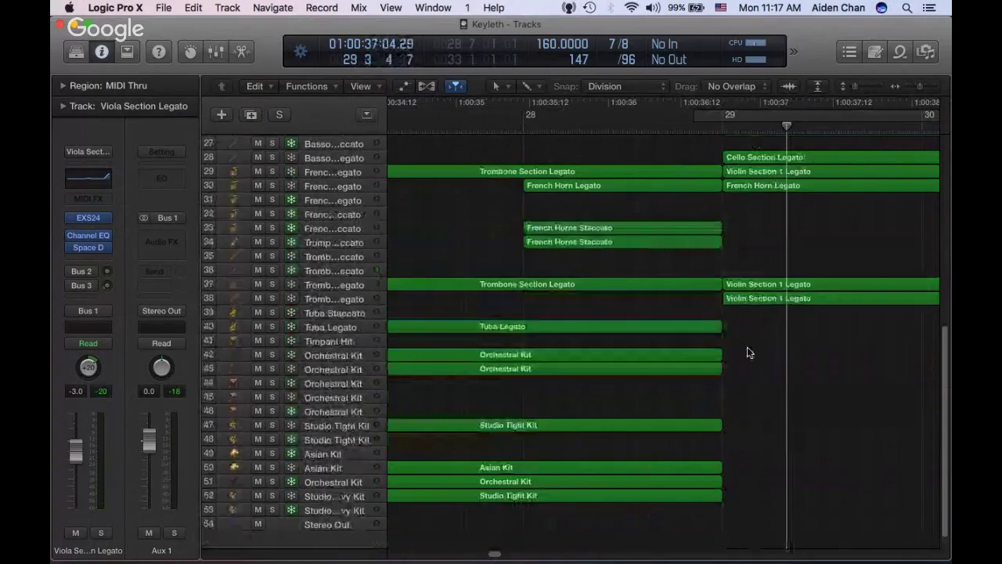
{"action": "scroll", "coordinate": [747, 353], "scroll_direction": "right", "scroll_amount": 5}
{"action": "scroll", "coordinate": [748, 353], "scroll_direction": "up", "scroll_amount": 3}
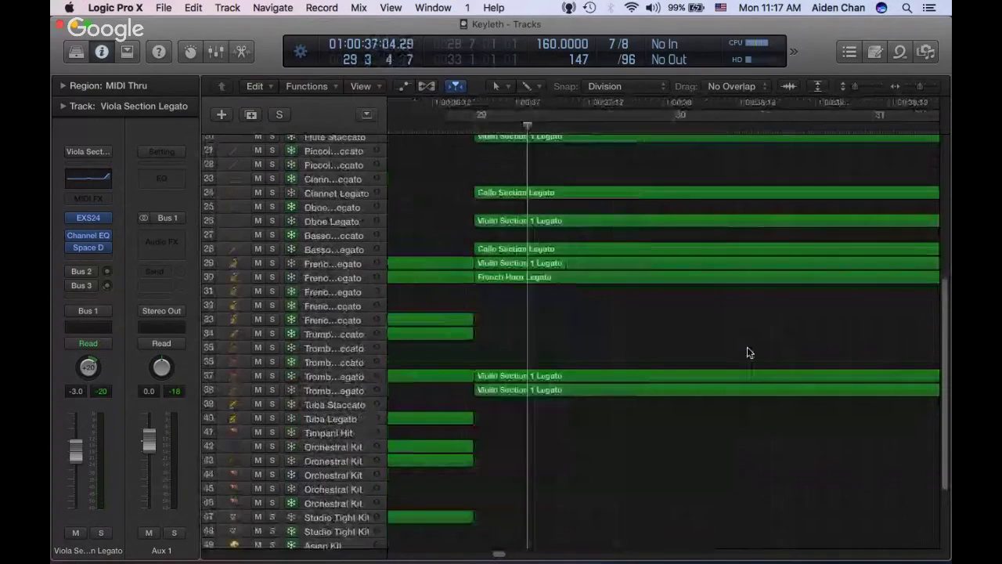
{"action": "scroll", "coordinate": [747, 352], "scroll_direction": "right", "scroll_amount": 1}
{"action": "scroll", "coordinate": [470, 134], "scroll_direction": "left", "scroll_amount": 3}
{"action": "left_click", "coordinate": [514, 125]}
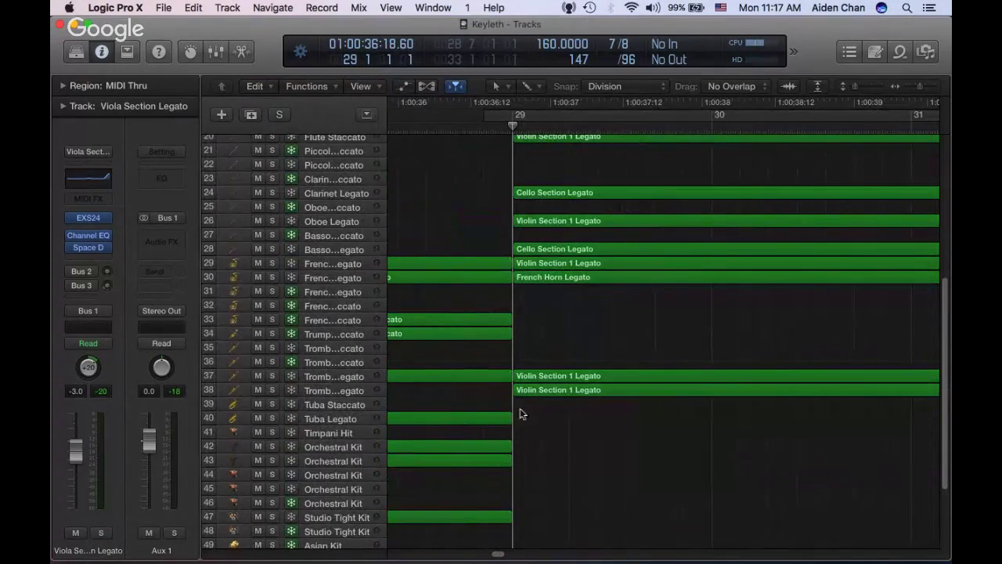
Examine which tracks have regions before and after bar 29, from the choir and strings to the brass and percussion
{"action": "scroll", "coordinate": [583, 392], "scroll_direction": "left", "scroll_amount": 3}
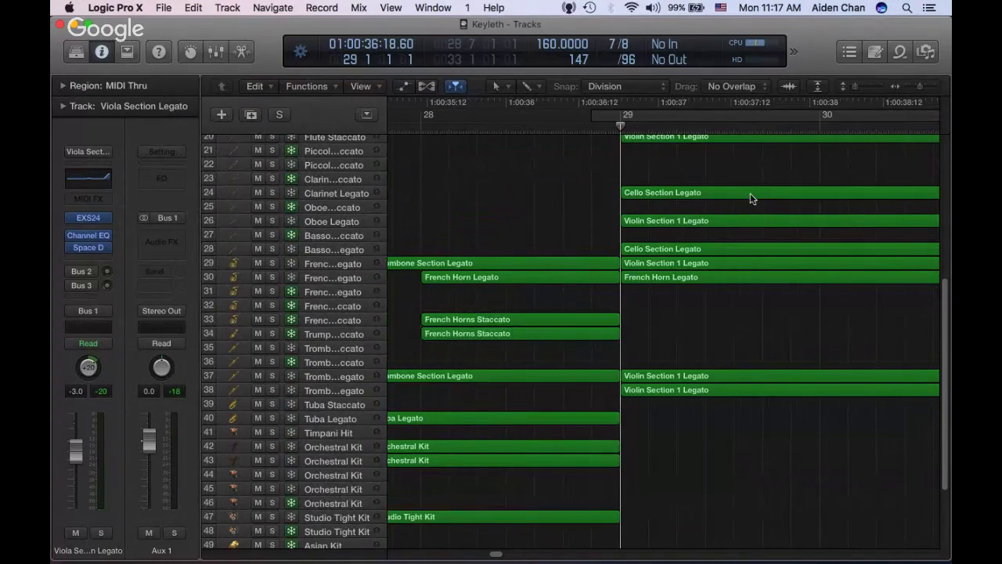
{"action": "scroll", "coordinate": [749, 195], "scroll_direction": "up", "scroll_amount": 10}
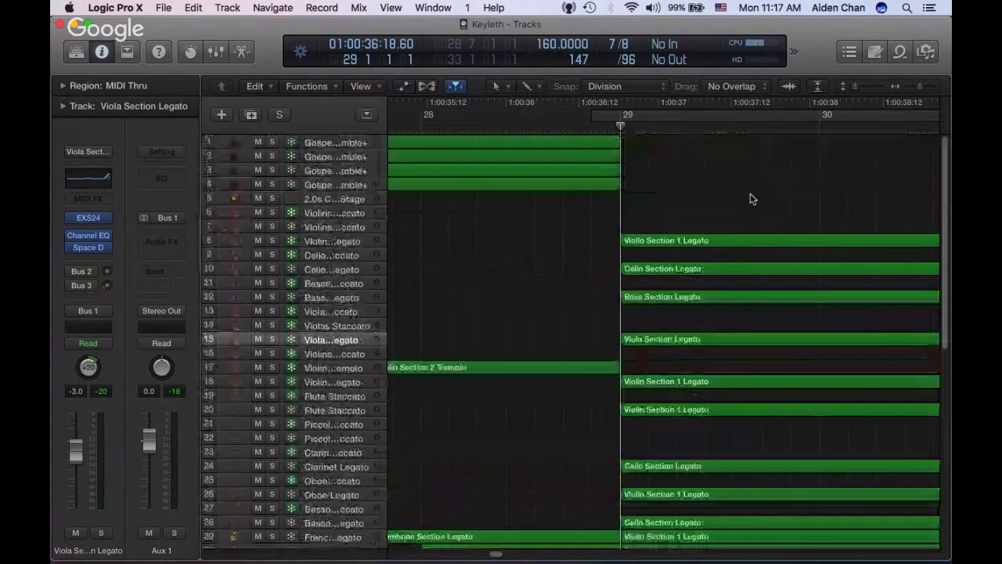
{"action": "scroll", "coordinate": [750, 197], "scroll_direction": "down", "scroll_amount": 5}
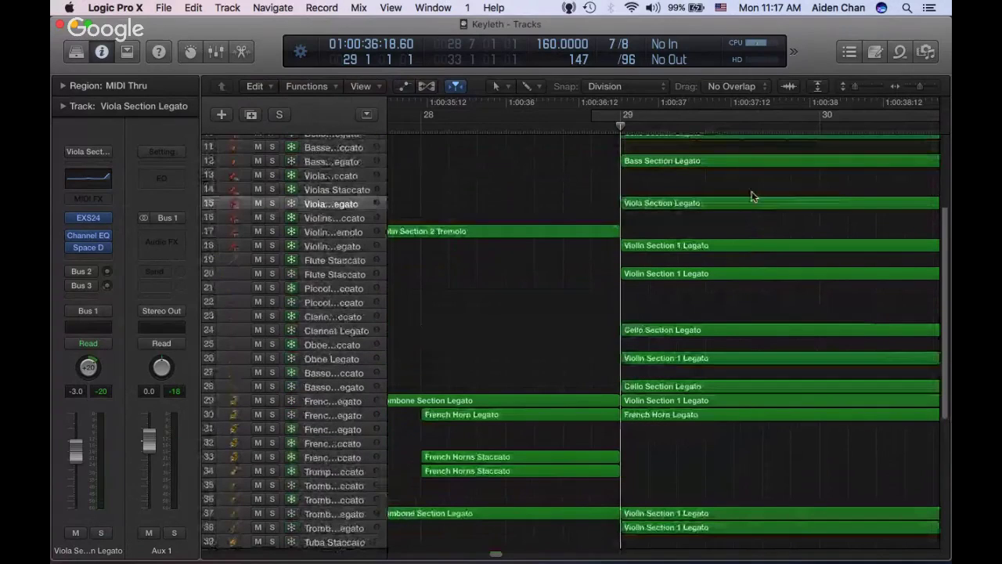
{"action": "scroll", "coordinate": [752, 197], "scroll_direction": "down", "scroll_amount": 5}
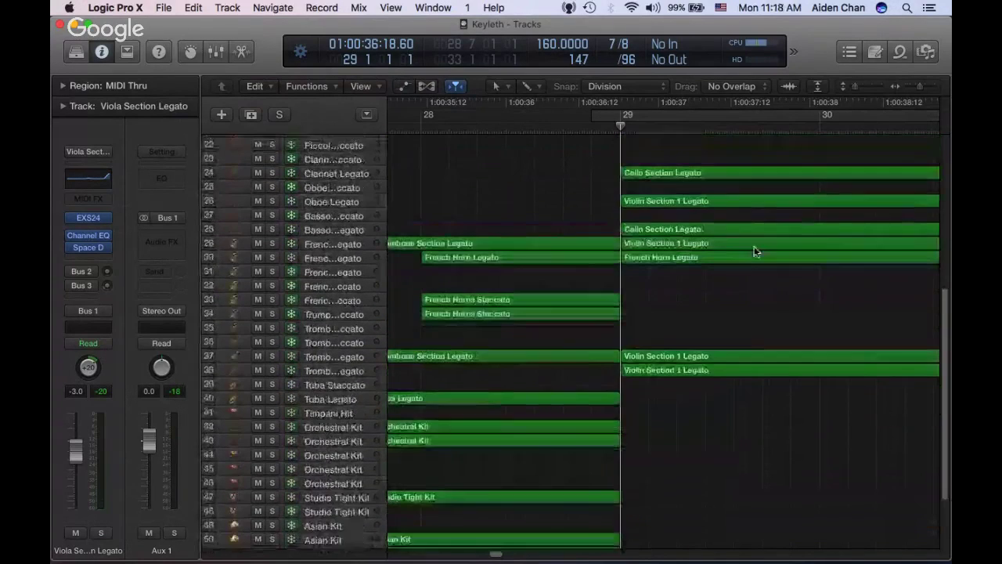
{"action": "scroll", "coordinate": [754, 248], "scroll_direction": "down", "scroll_amount": 3}
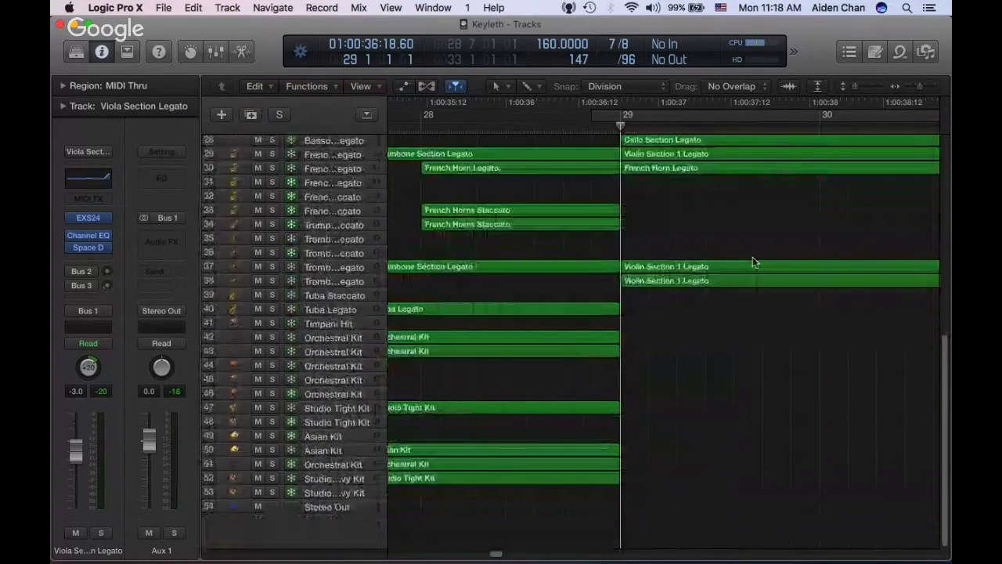
{"action": "scroll", "coordinate": [739, 328], "scroll_direction": "up", "scroll_amount": 5}
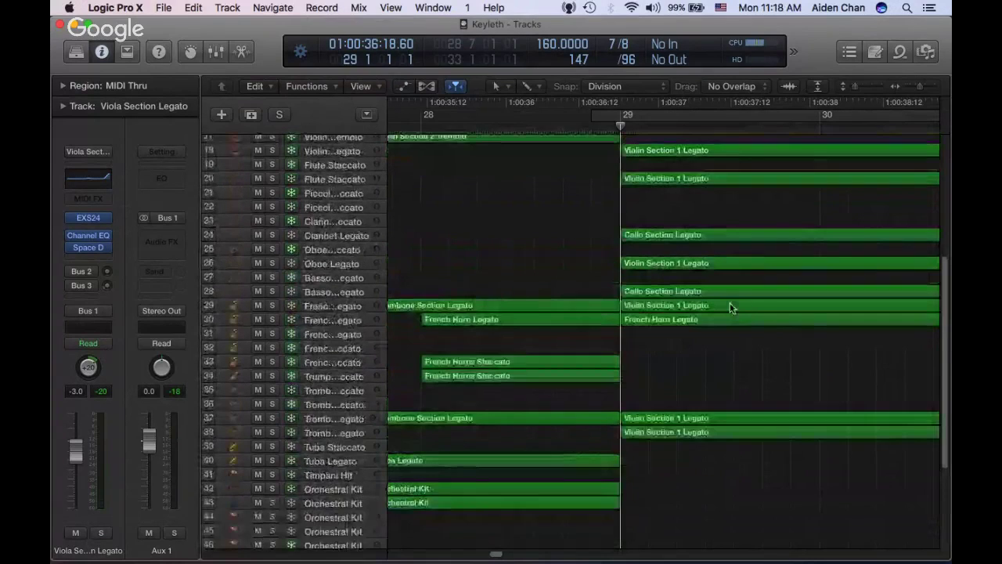
{"action": "scroll", "coordinate": [732, 308], "scroll_direction": "up", "scroll_amount": 4}
{"action": "scroll", "coordinate": [729, 306], "scroll_direction": "down", "scroll_amount": 3}
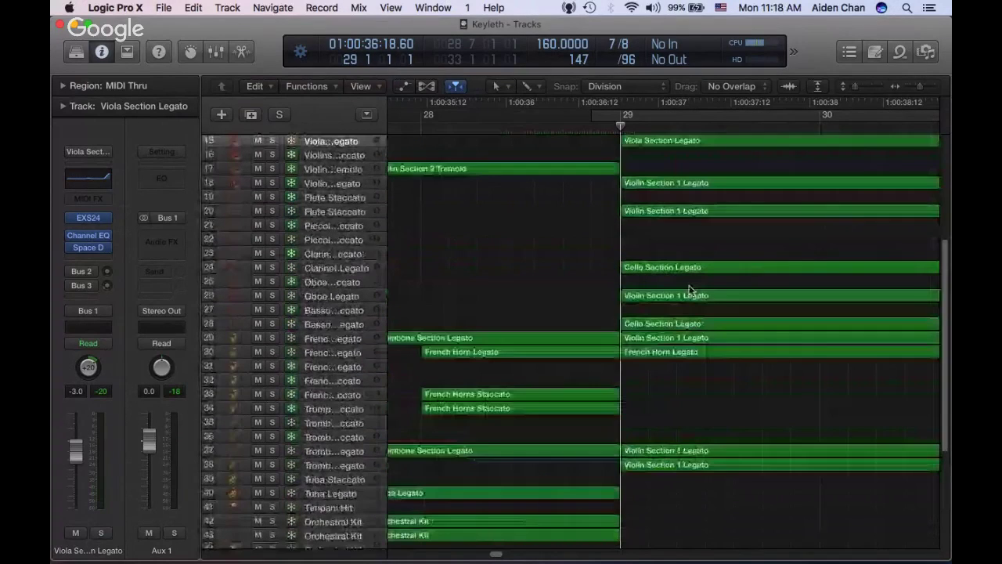
Turn cycling back on and listen to the legato section from bar 29 to 32
{"action": "key", "text": "c"}
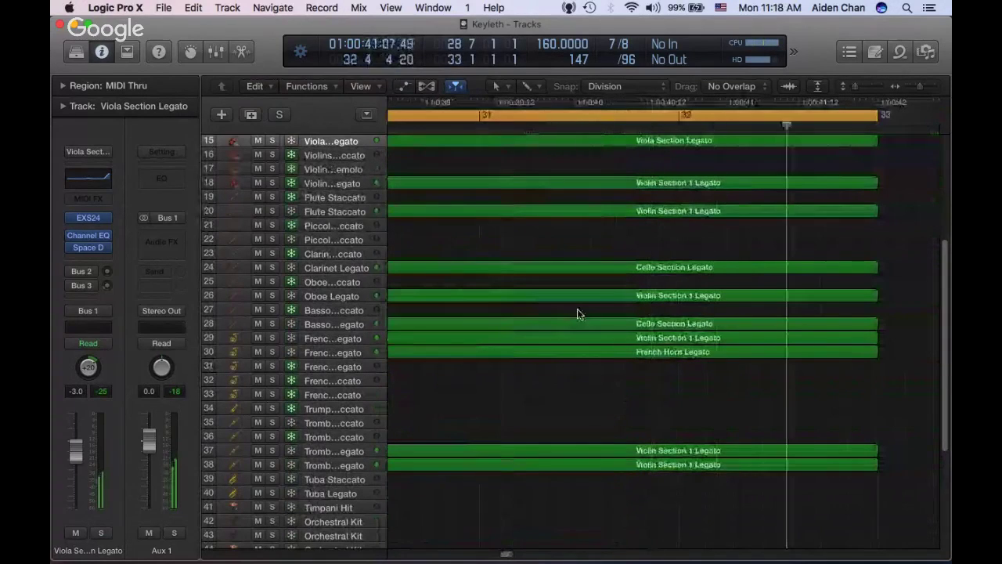
{"action": "scroll", "coordinate": [577, 313], "scroll_direction": "left", "scroll_amount": 3}
{"action": "scroll", "coordinate": [577, 314], "scroll_direction": "up", "scroll_amount": 5}
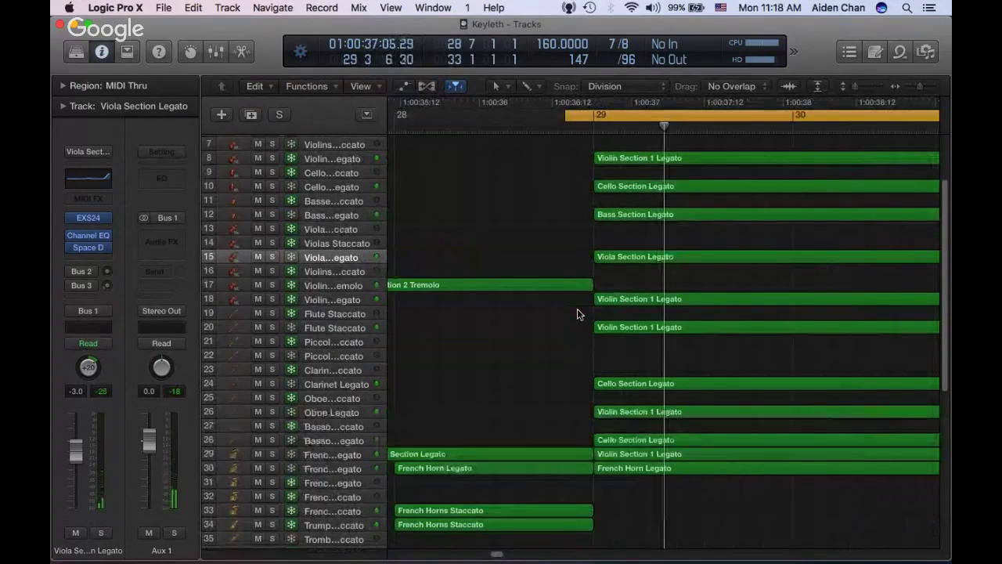
{"action": "scroll", "coordinate": [581, 286], "scroll_direction": "down", "scroll_amount": 3}
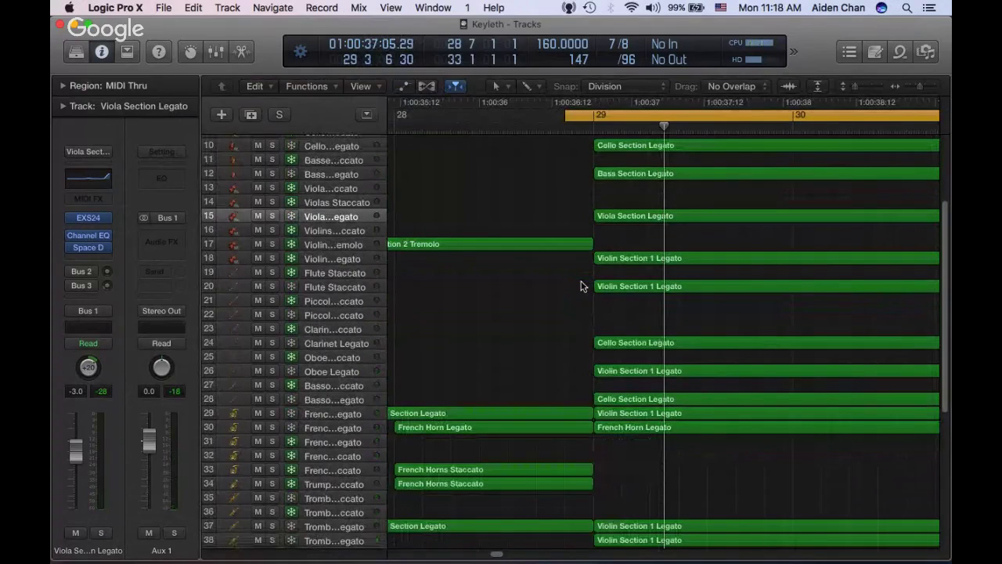
Copy the French Horn Legato region on track 30 to Tuba Legato (track 40) at bar 29, without its automation data
{"action": "scroll", "coordinate": [581, 285], "scroll_direction": "down", "scroll_amount": 13}
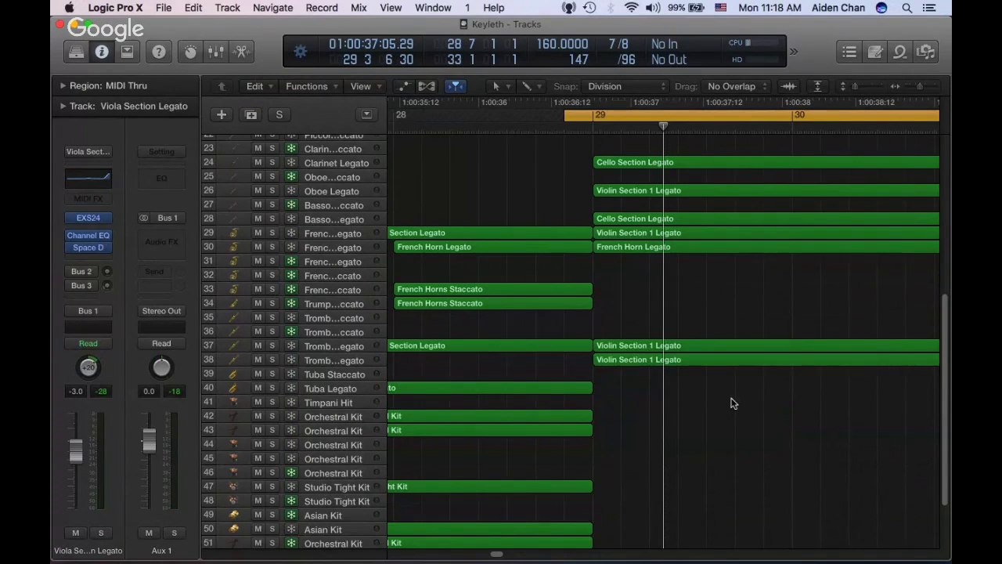
{"action": "left_click", "coordinate": [627, 249]}
{"action": "key", "text": "space"}
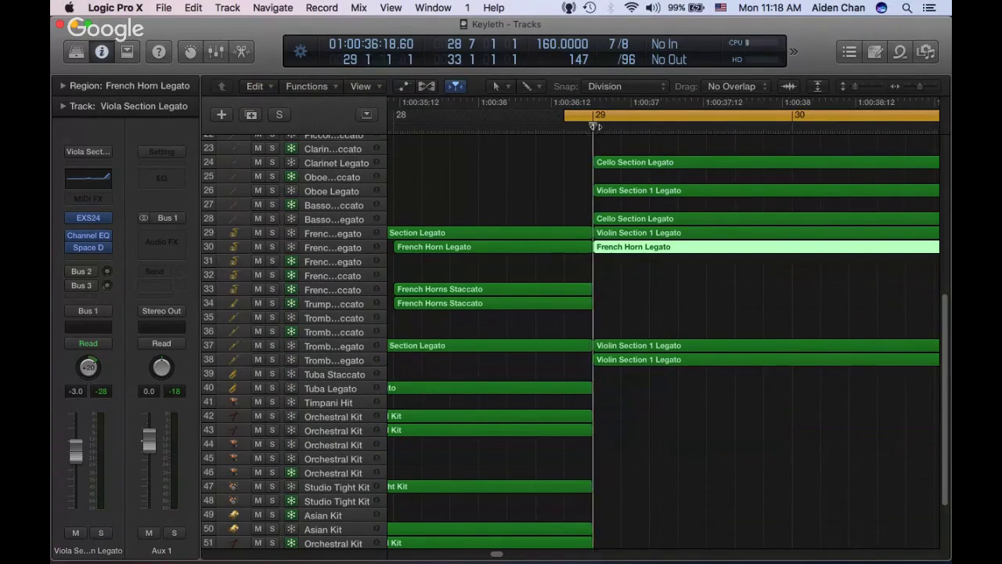
{"action": "left_click", "coordinate": [319, 389]}
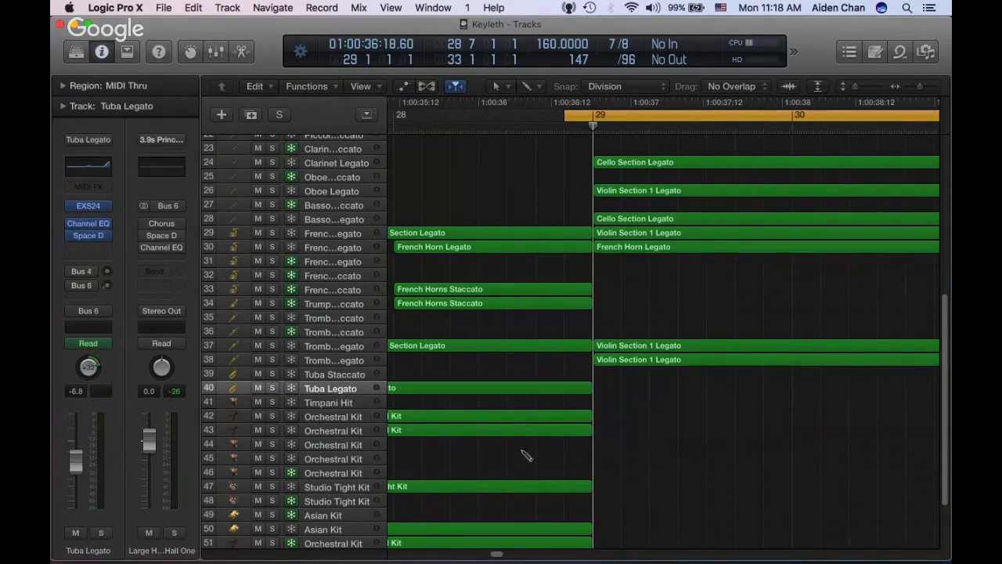
{"action": "key", "text": "super+v"}
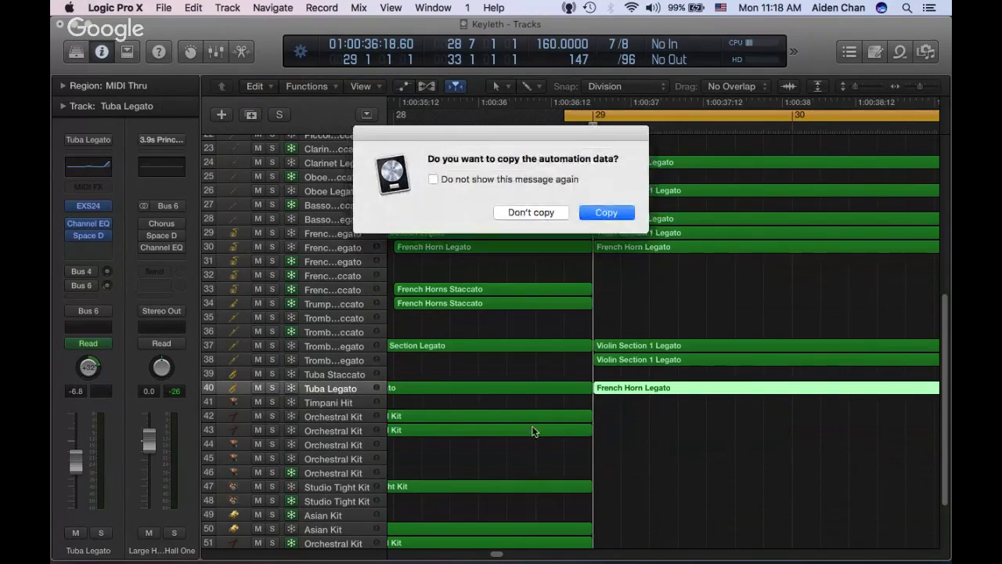
{"action": "left_click", "coordinate": [561, 213]}
Open the pasted Tuba Legato region in the Piano Roll and audition its note before bar 30
{"action": "key", "text": "a"}
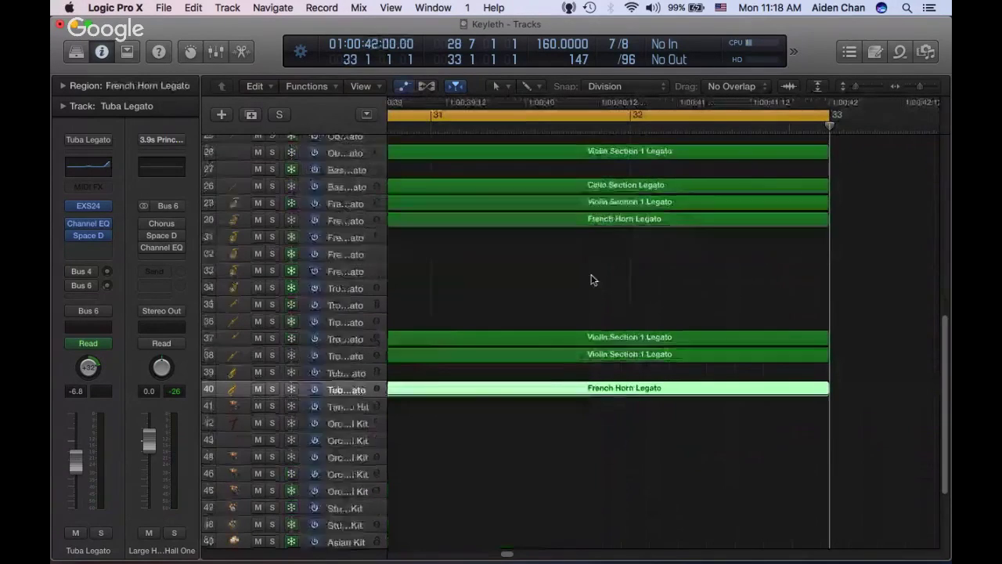
{"action": "key", "text": "super+Up"}
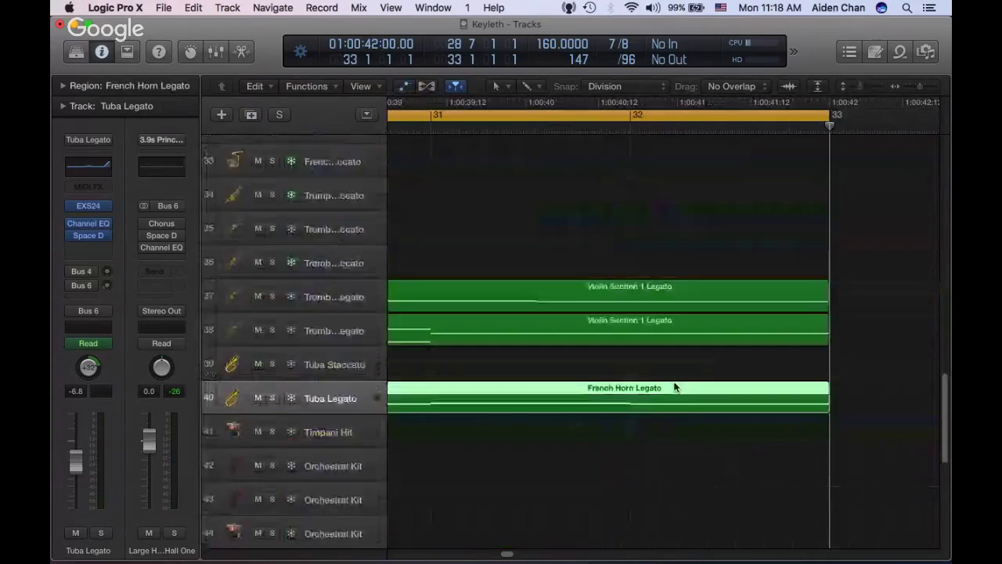
{"action": "double_click", "coordinate": [669, 387]}
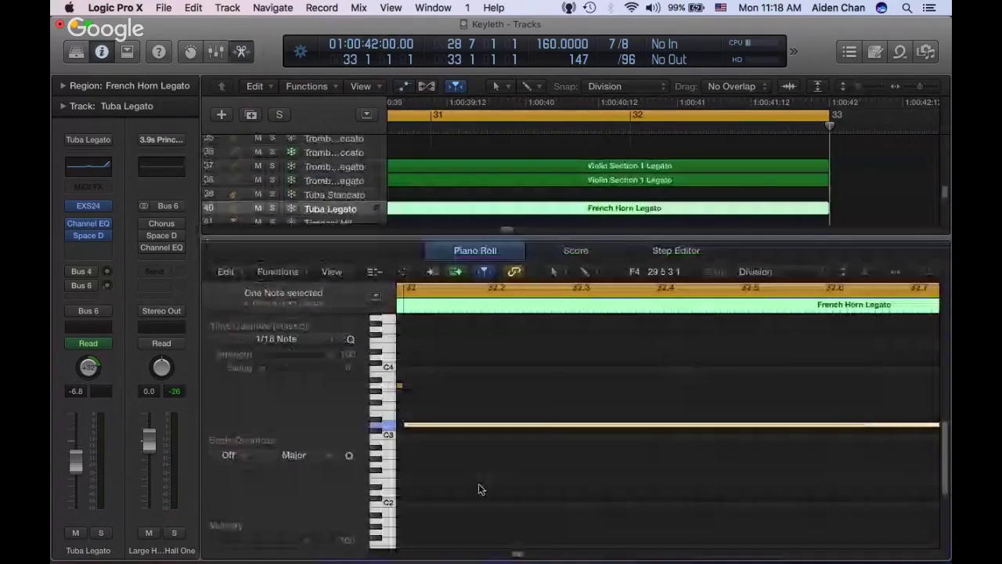
{"action": "left_click", "coordinate": [481, 489]}
{"action": "scroll", "coordinate": [502, 486], "scroll_direction": "left", "scroll_amount": 5}
{"action": "scroll", "coordinate": [501, 480], "scroll_direction": "left", "scroll_amount": 5}
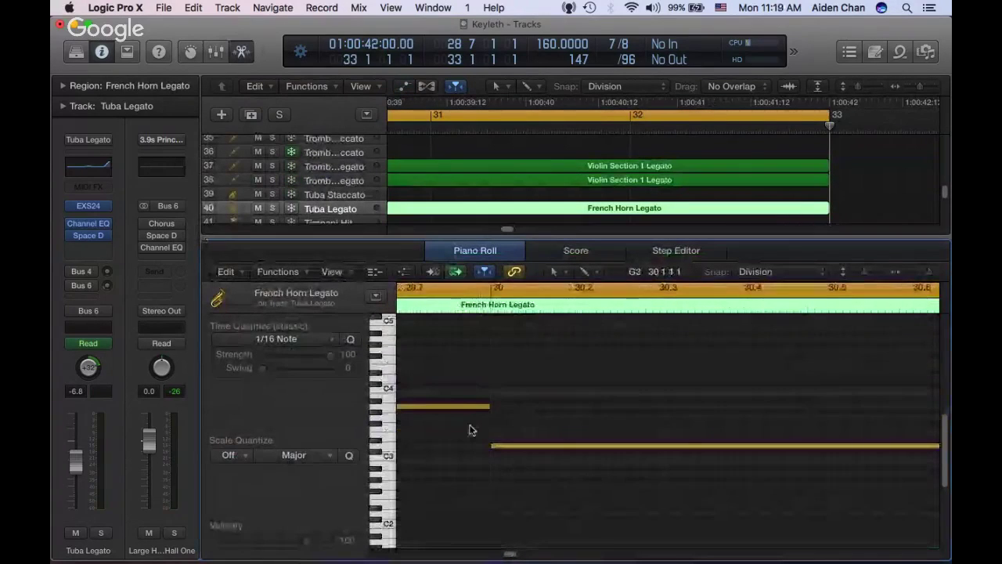
{"action": "left_click", "coordinate": [468, 407]}
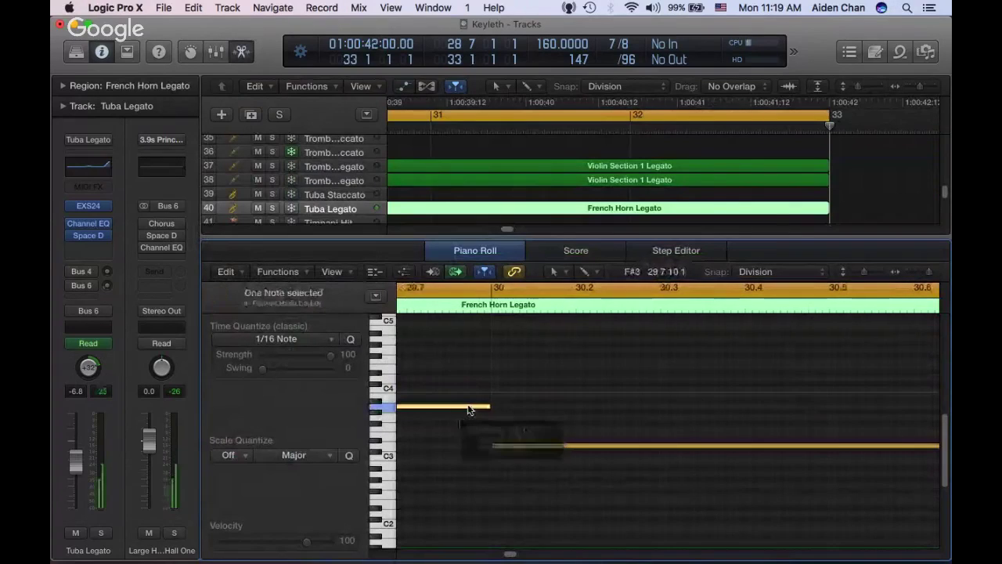
{"action": "scroll", "coordinate": [501, 414], "scroll_direction": "left", "scroll_amount": 6}
{"action": "scroll", "coordinate": [503, 415], "scroll_direction": "left", "scroll_amount": 5}
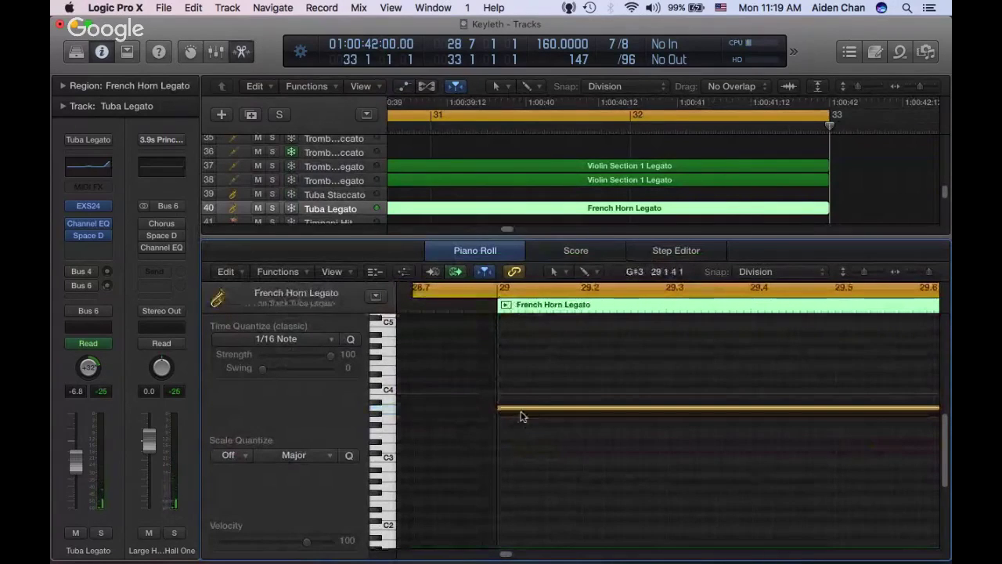
Transpose all four notes of the tuba region down 12 semitones, moving the first note to A2
{"action": "left_click", "coordinate": [524, 411]}
{"action": "key", "text": "shift+f"}
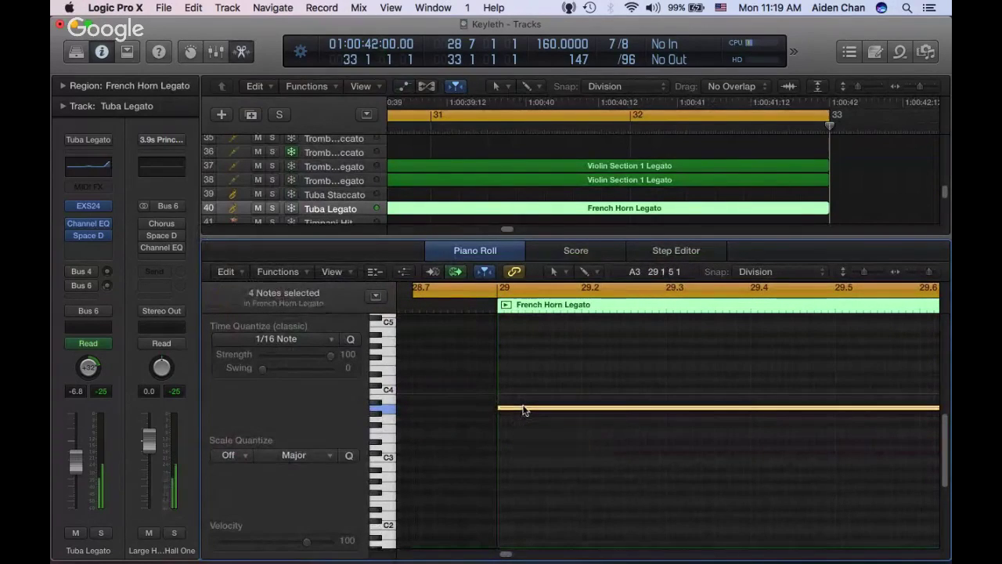
{"action": "left_click", "coordinate": [524, 411]}
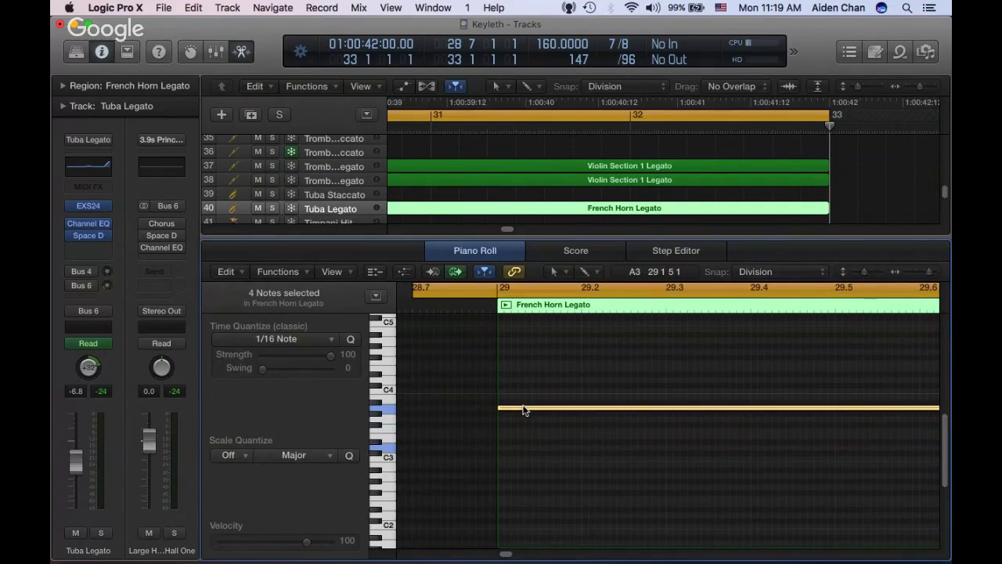
{"action": "left_click_drag", "start_coordinate": [524, 409], "coordinate": [523, 480]}
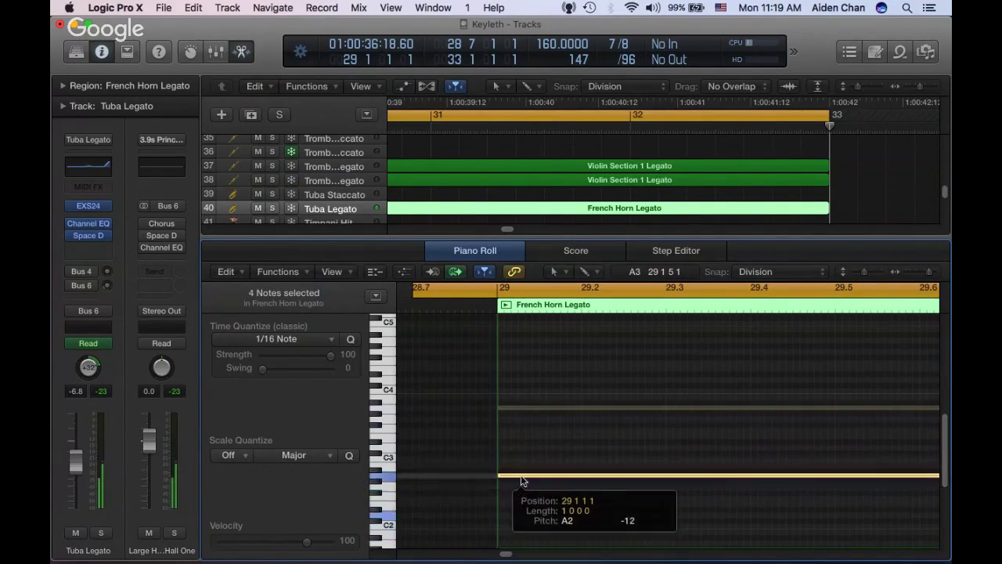
{"action": "left_click", "coordinate": [541, 480]}
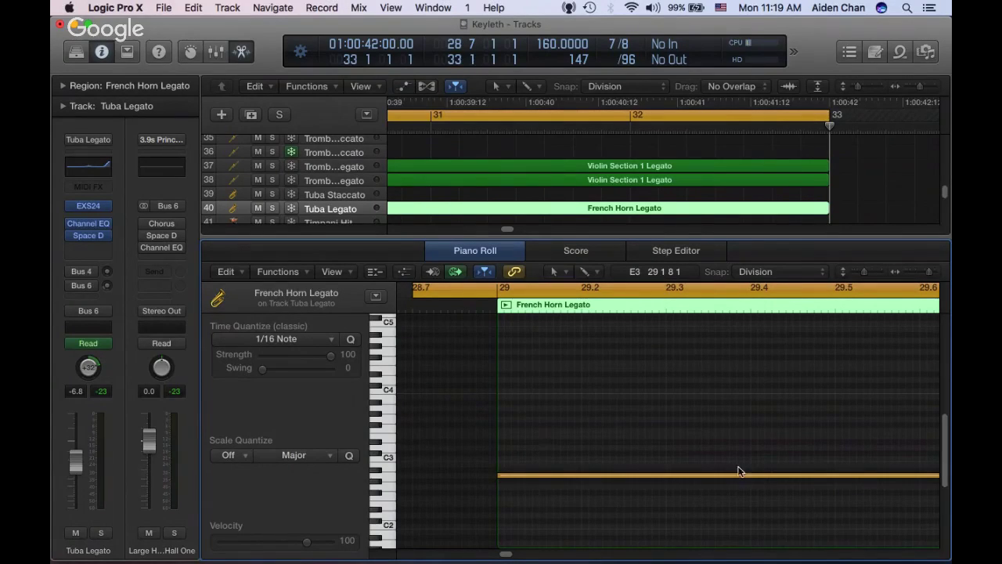
Lower the tuba note in bar 29 by another octave to A1 and play the section
{"action": "scroll", "coordinate": [755, 446], "scroll_direction": "down", "scroll_amount": 3}
{"action": "scroll", "coordinate": [705, 438], "scroll_direction": "right", "scroll_amount": 2}
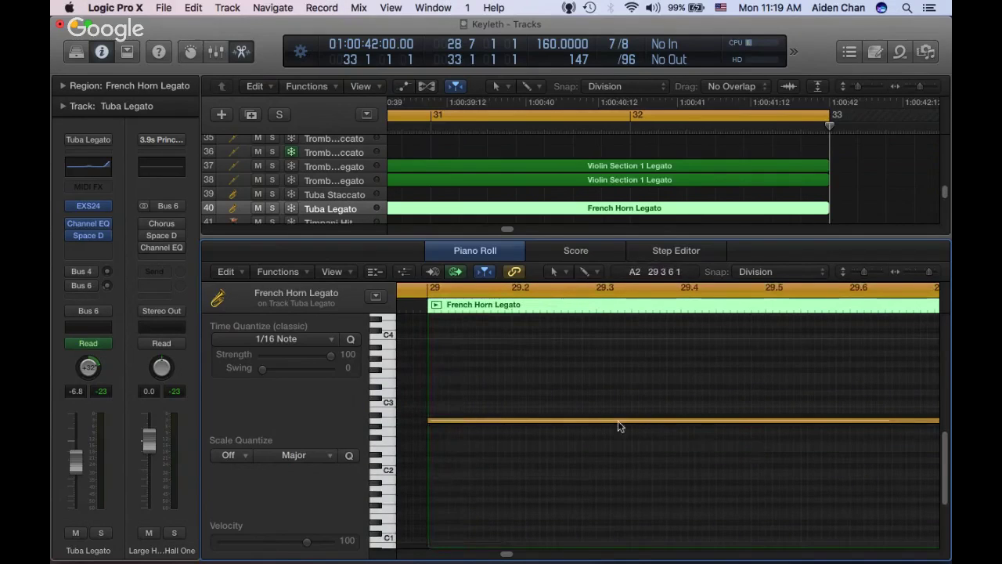
{"action": "mouse_move", "coordinate": [613, 424]}
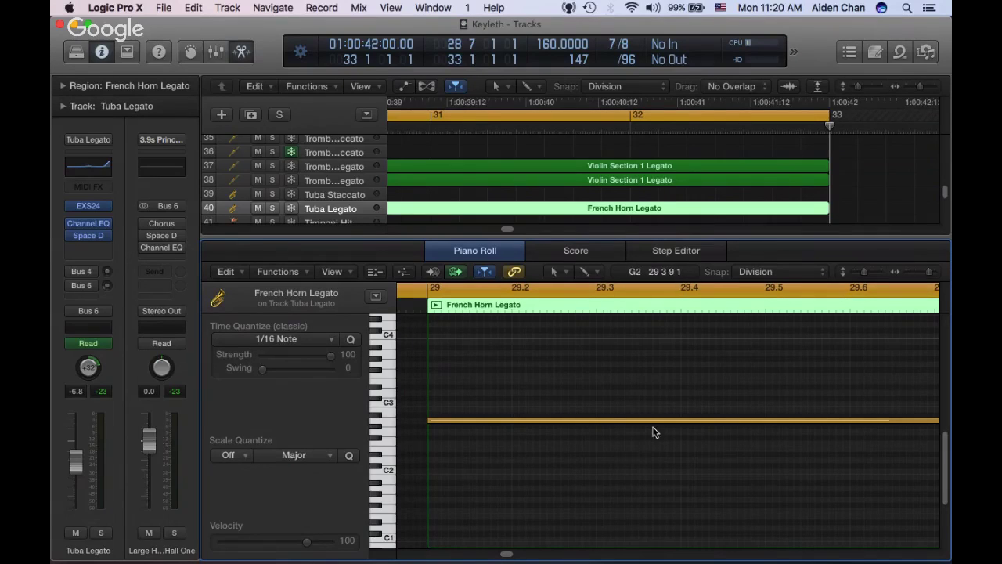
{"action": "left_click_drag", "start_coordinate": [656, 420], "coordinate": [650, 491]}
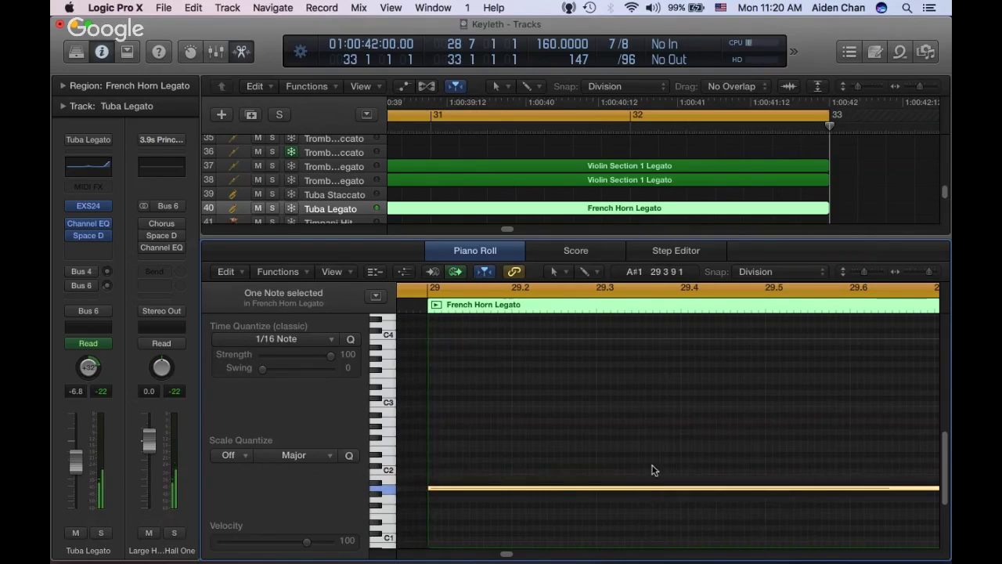
{"action": "key", "text": "space"}
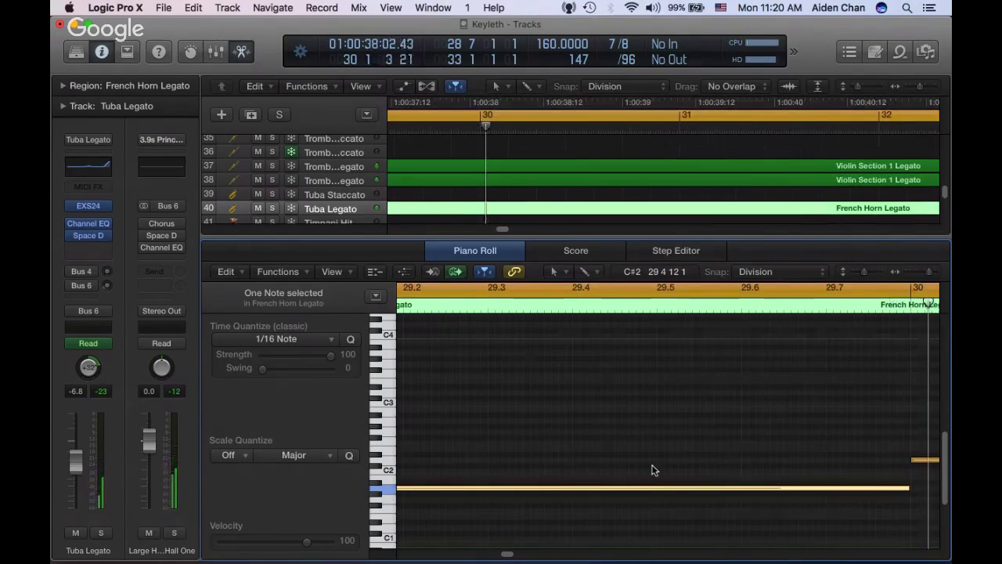
Lower the tuba note at bar 31, listen to the result, dismiss the overload message and close the Piano Roll
{"action": "mouse_move", "coordinate": [781, 463]}
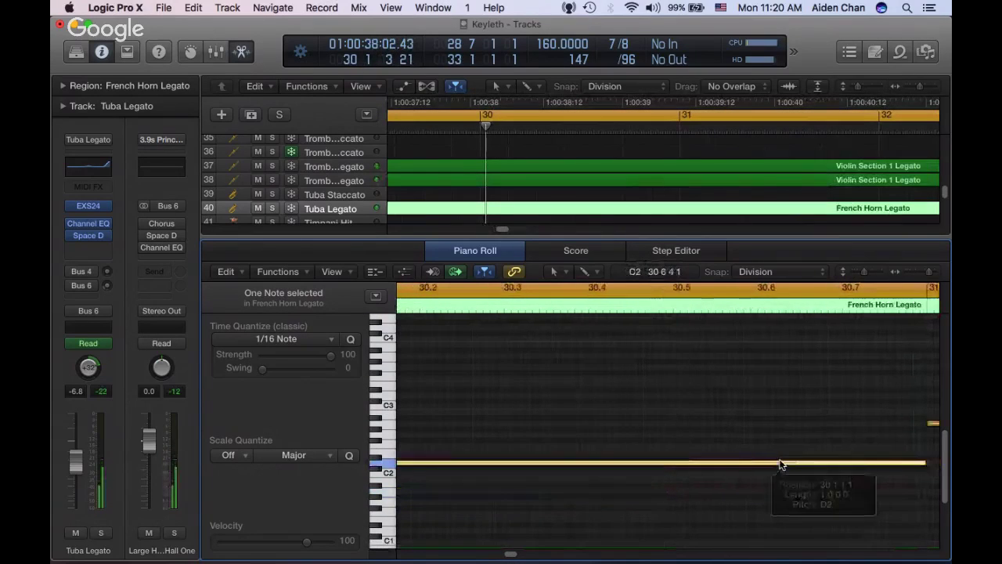
{"action": "left_click_drag", "start_coordinate": [860, 423], "coordinate": [866, 506]}
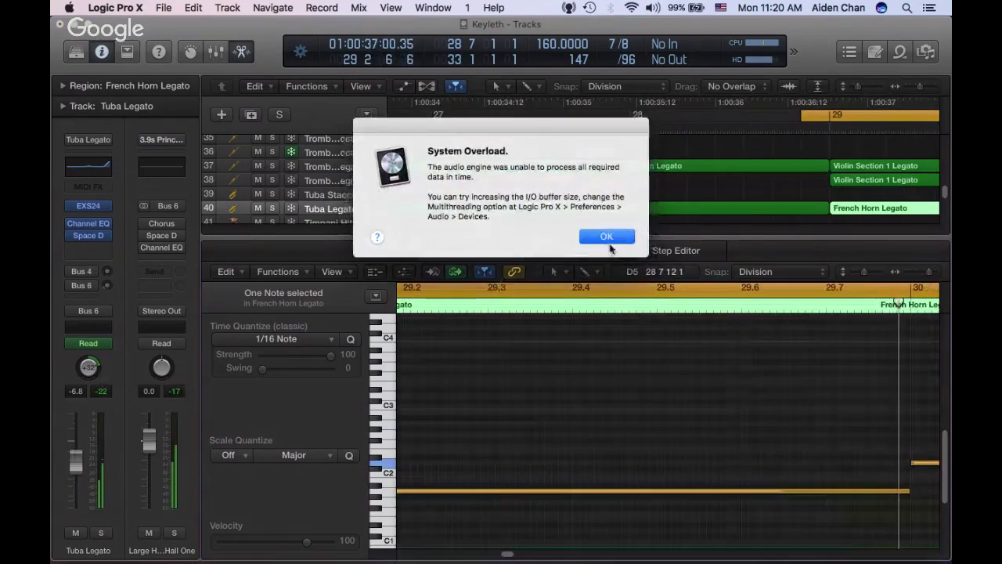
{"action": "left_click", "coordinate": [608, 240]}
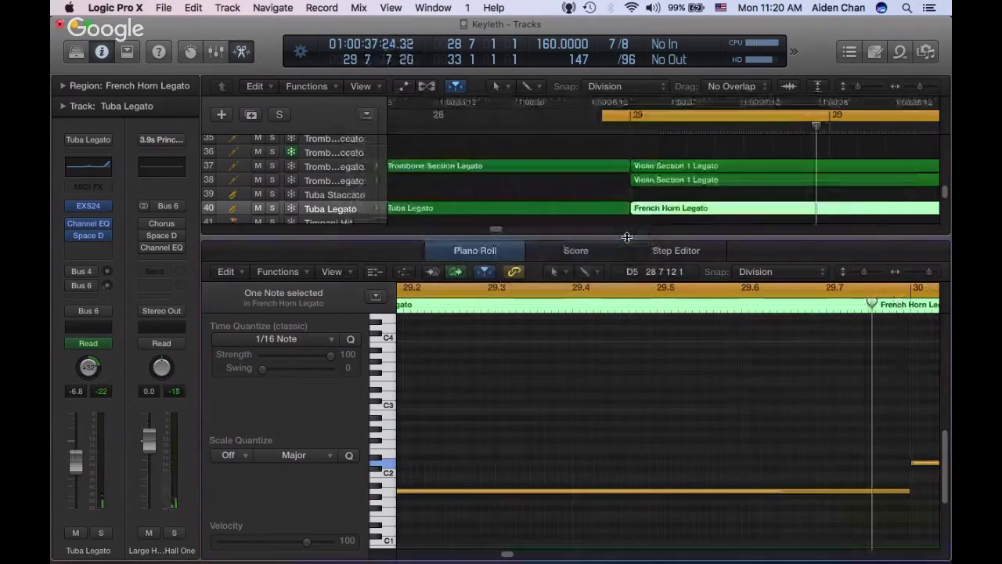
{"action": "left_click", "coordinate": [463, 252]}
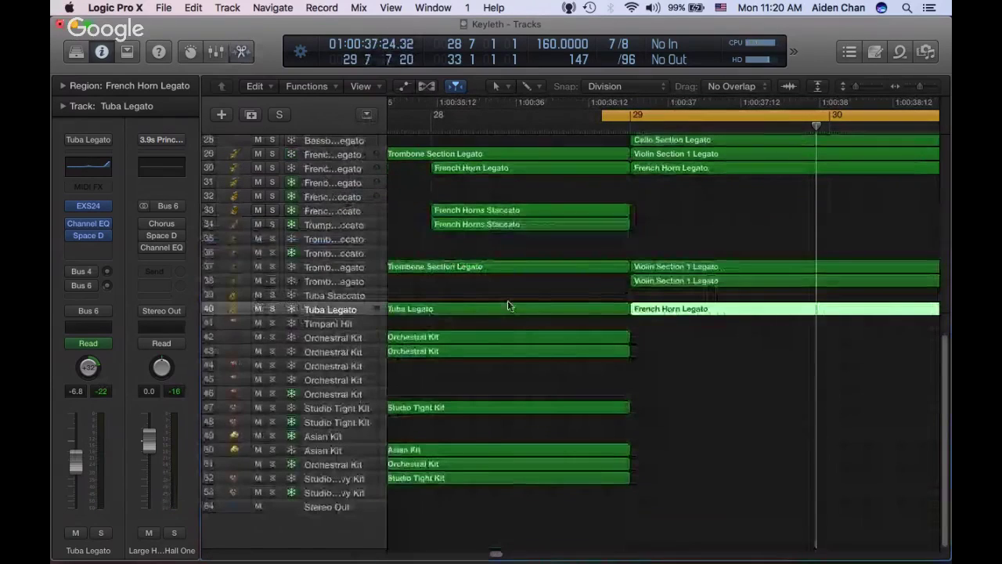
Add volume automation points to Tuba Legato around bar 29, dropping the level from -6.8 to -8.9 dB
{"action": "key", "text": "a"}
{"action": "left_click", "coordinate": [639, 350]}
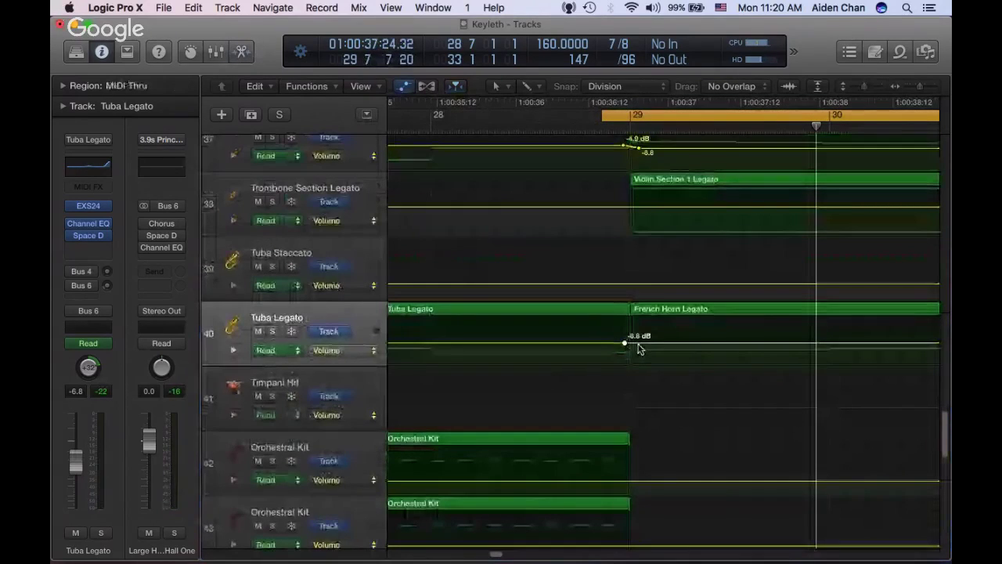
{"action": "left_click", "coordinate": [638, 345]}
{"action": "left_click_drag", "start_coordinate": [638, 344], "coordinate": [631, 343]}
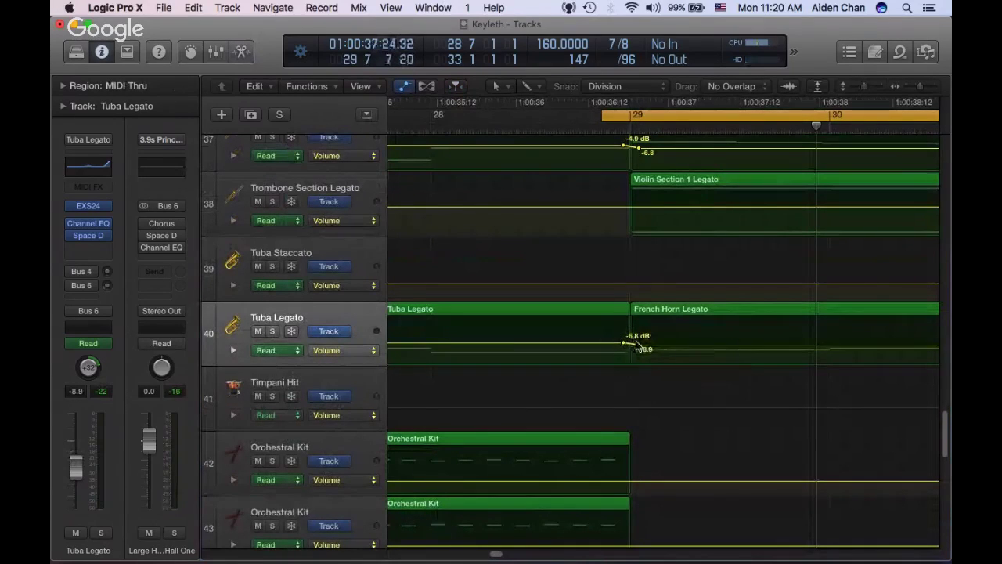
Play the legato section with the quieter tuba, dismissing overload messages and hiding automation to view all tracks
{"action": "key", "text": "space"}
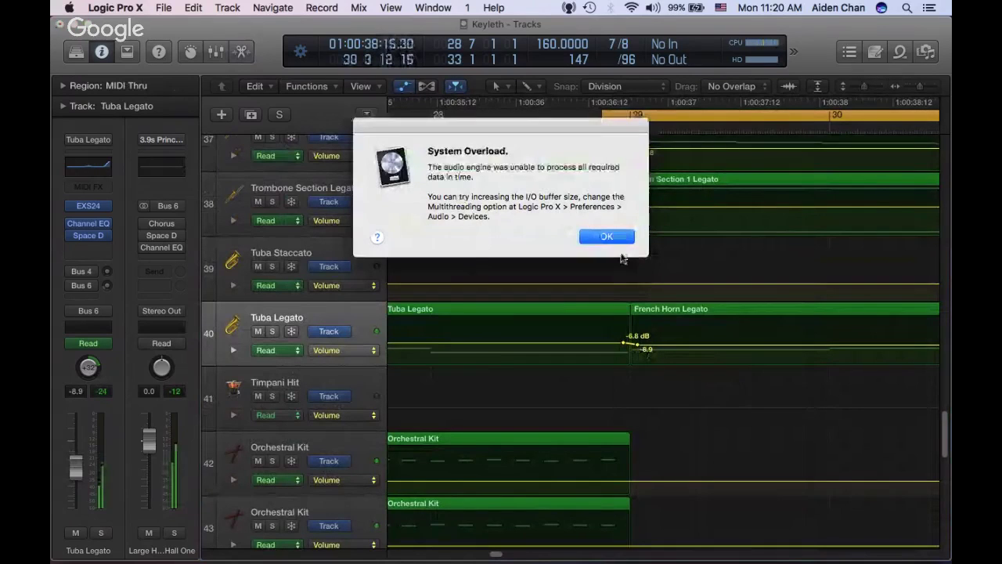
{"action": "left_click", "coordinate": [616, 236]}
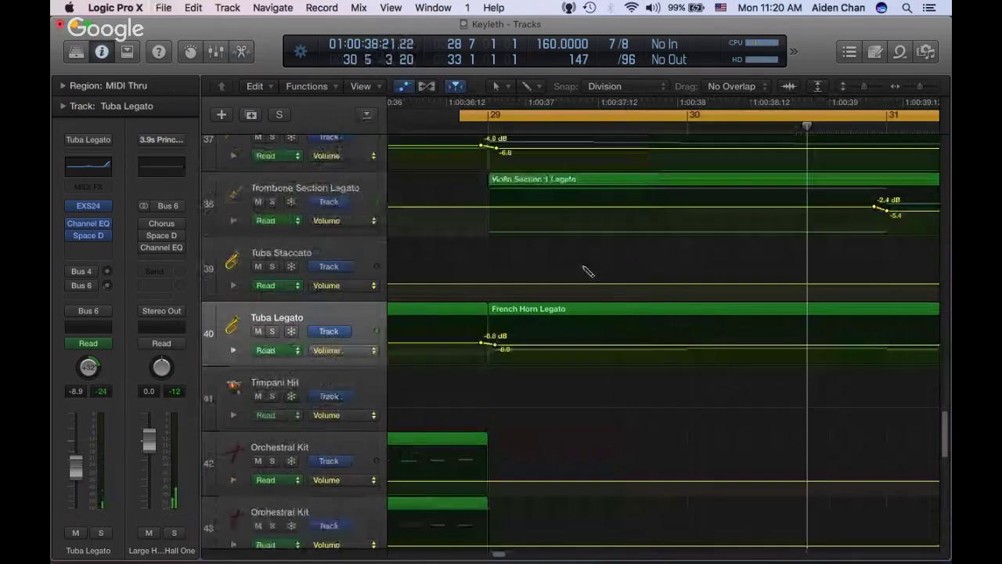
{"action": "key", "text": "super+Up"}
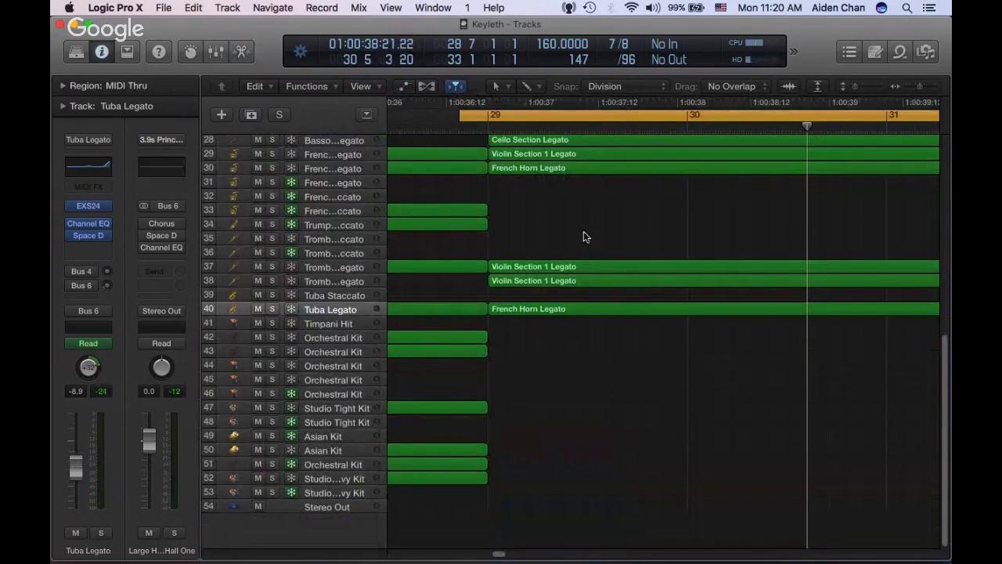
{"action": "key", "text": "space"}
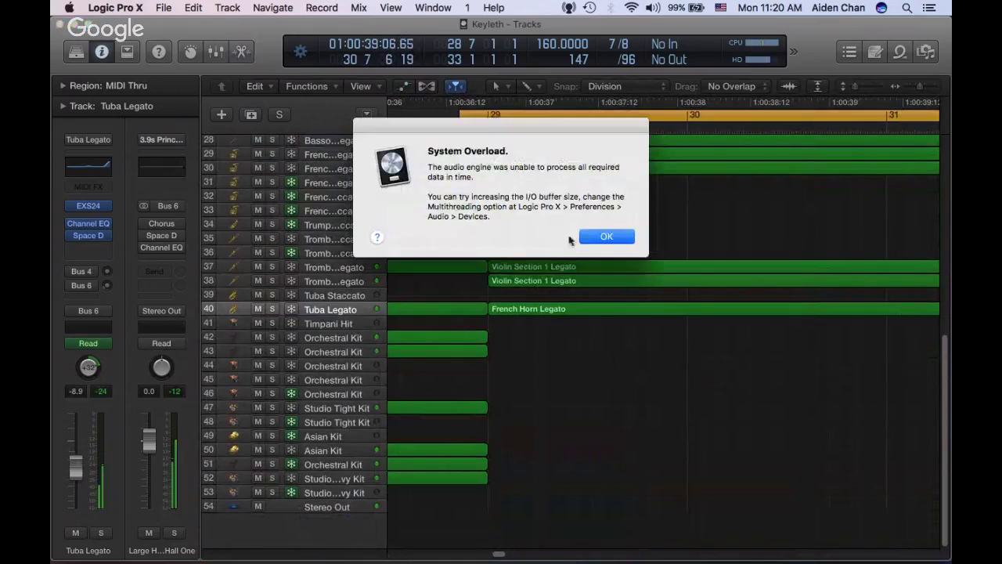
{"action": "left_click", "coordinate": [586, 238]}
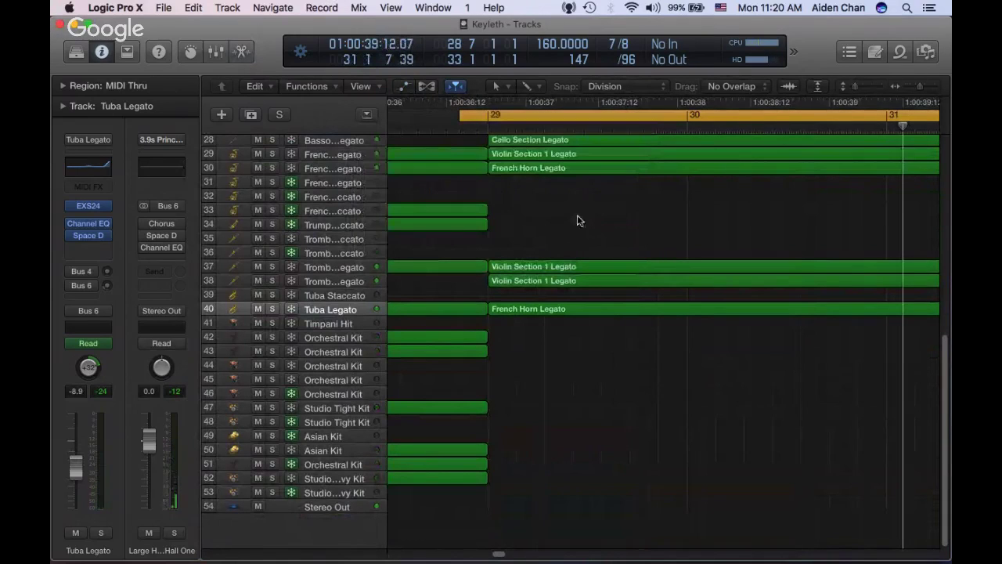
Select the Cello Section Legato region on track 10 and look through the arrangement from bar 1 to bar 29
{"action": "scroll", "coordinate": [540, 173], "scroll_direction": "up", "scroll_amount": 5}
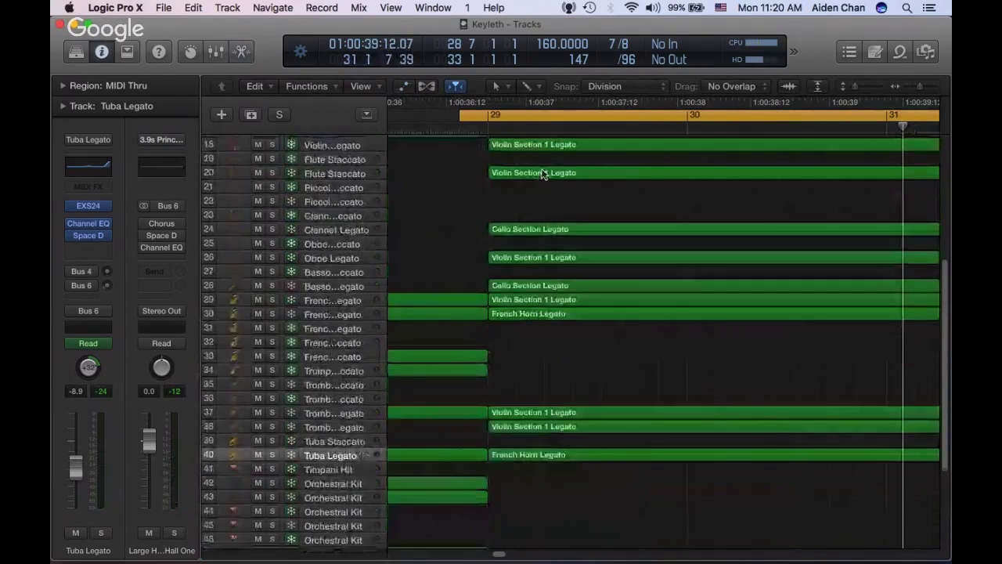
{"action": "scroll", "coordinate": [437, 236], "scroll_direction": "up", "scroll_amount": 6}
{"action": "left_click", "coordinate": [479, 210]}
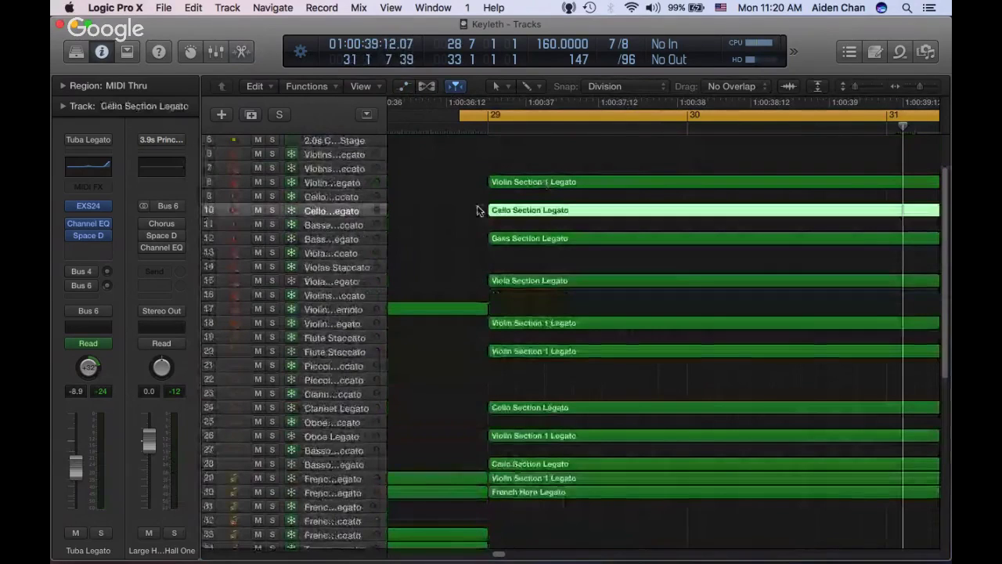
{"action": "key", "text": "super+Down"}
{"action": "key", "text": "super+Down"}
{"action": "key", "text": "super+Up"}
{"action": "key", "text": "super+Down"}
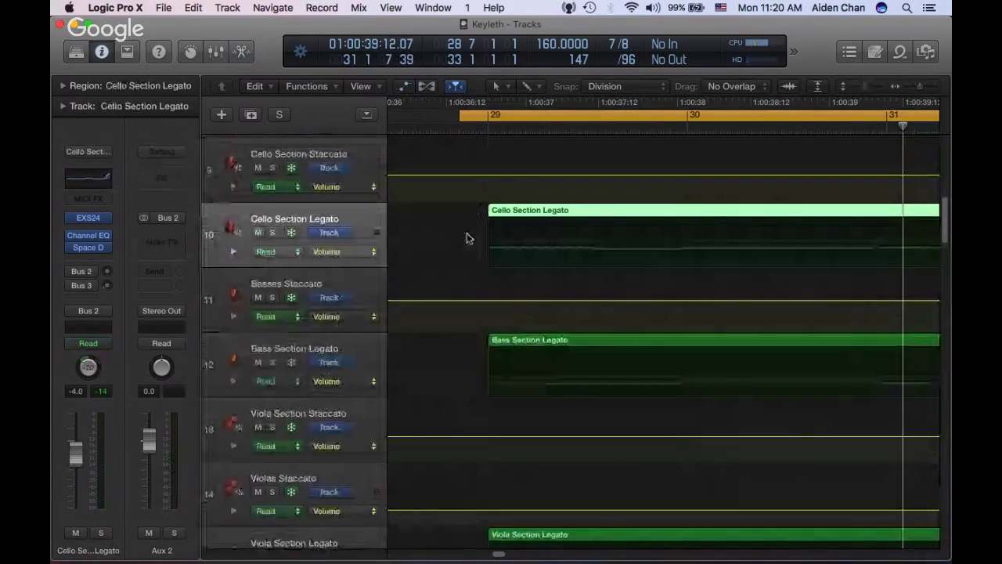
{"action": "key", "text": "super+Up"}
{"action": "scroll", "coordinate": [467, 237], "scroll_direction": "left", "scroll_amount": 15}
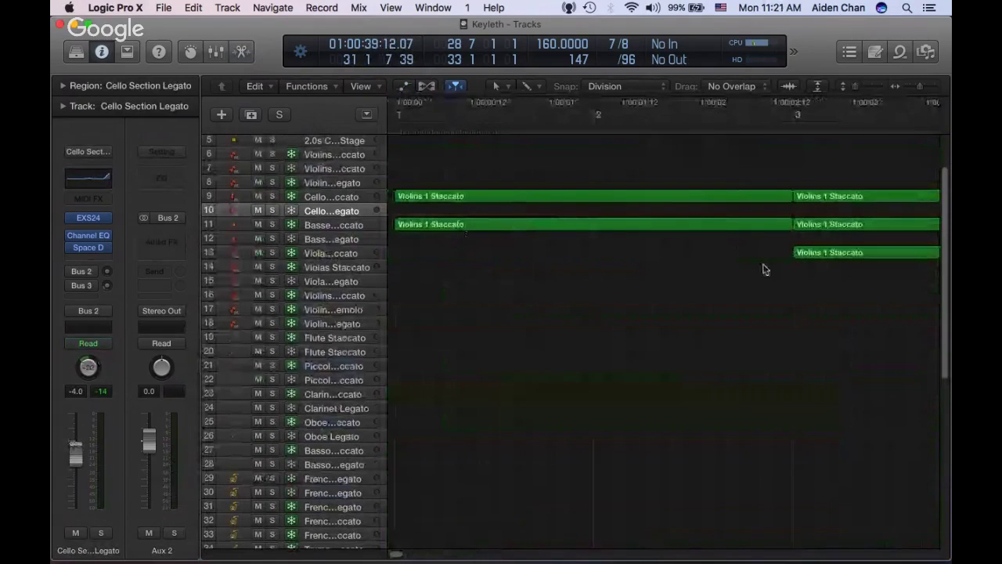
{"action": "scroll", "coordinate": [772, 263], "scroll_direction": "right", "scroll_amount": 10}
{"action": "scroll", "coordinate": [773, 261], "scroll_direction": "right", "scroll_amount": 10}
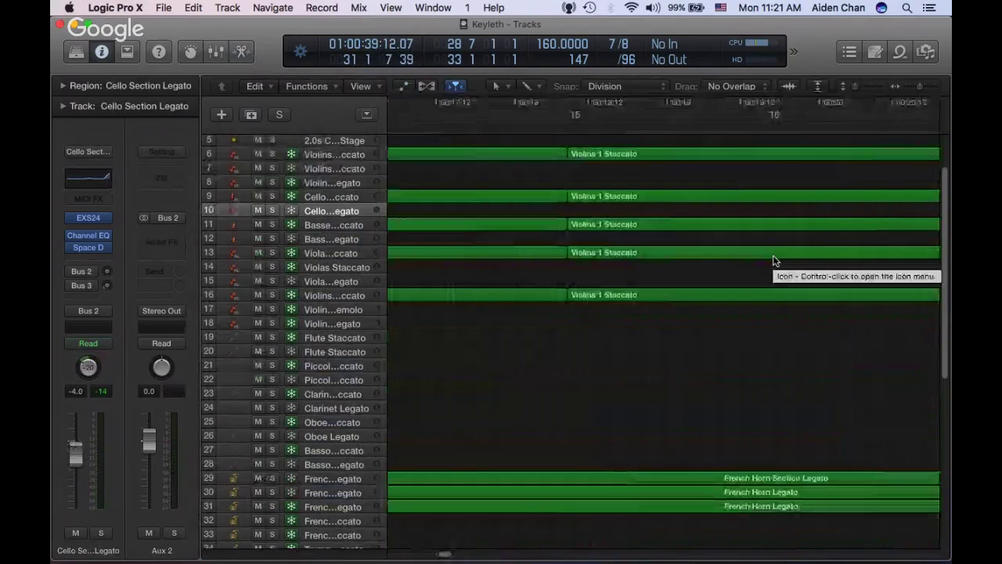
{"action": "scroll", "coordinate": [773, 261], "scroll_direction": "right", "scroll_amount": 15}
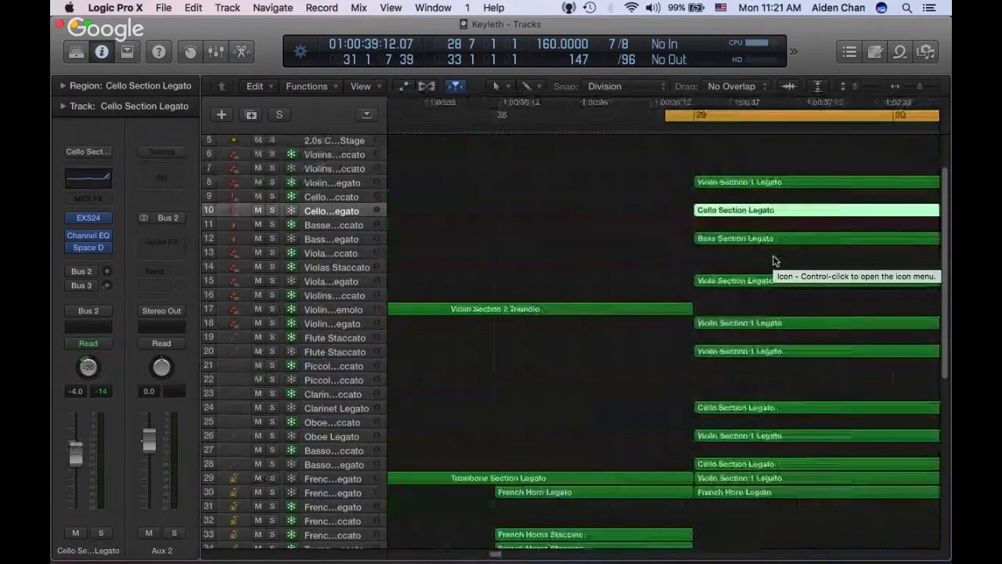
{"action": "scroll", "coordinate": [773, 261], "scroll_direction": "left", "scroll_amount": 5}
{"action": "scroll", "coordinate": [774, 259], "scroll_direction": "right", "scroll_amount": 5}
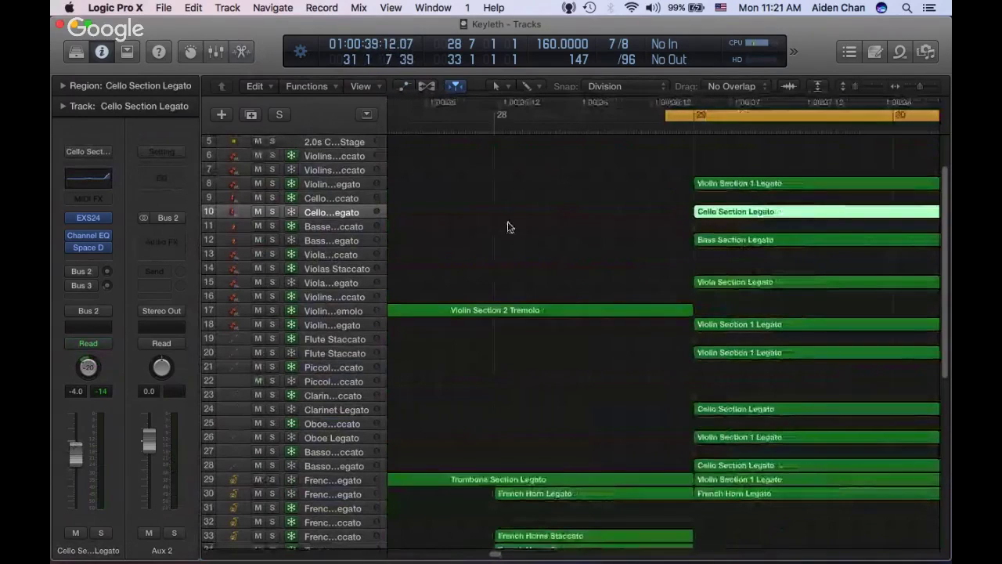
Try raising the Cello Section Legato volume automation to +0.1 dB before bar 29, check earlier bars, and undo it
{"action": "key", "text": "a"}
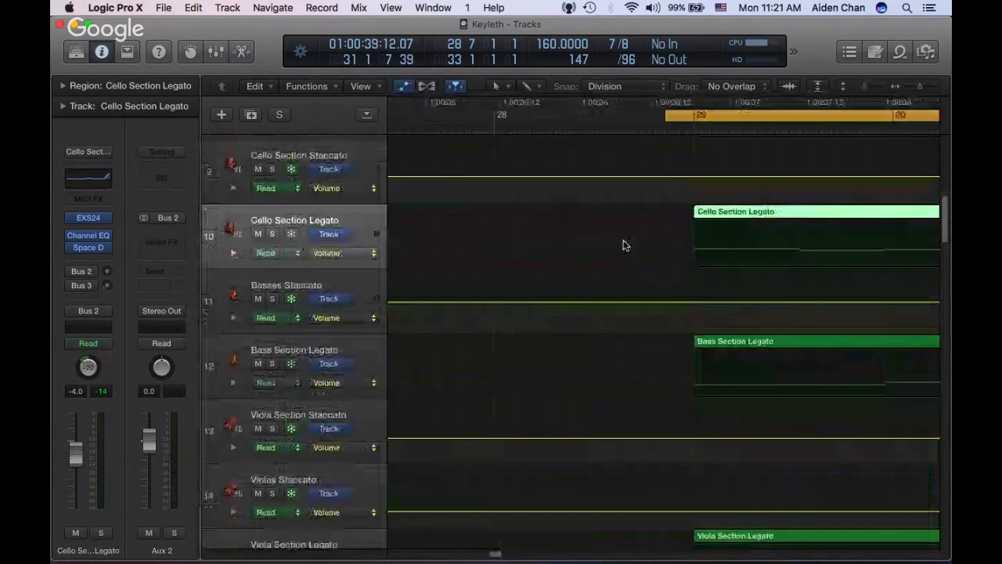
{"action": "left_click", "coordinate": [624, 245]}
{"action": "left_click_drag", "start_coordinate": [624, 245], "coordinate": [624, 234]}
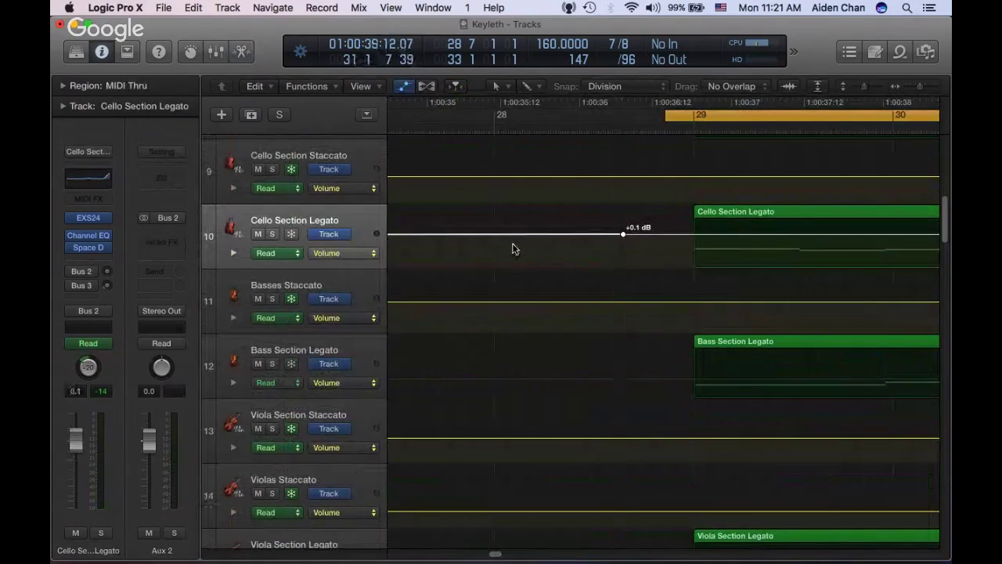
{"action": "scroll", "coordinate": [512, 243], "scroll_direction": "left", "scroll_amount": 2}
{"action": "scroll", "coordinate": [545, 242], "scroll_direction": "left", "scroll_amount": 15}
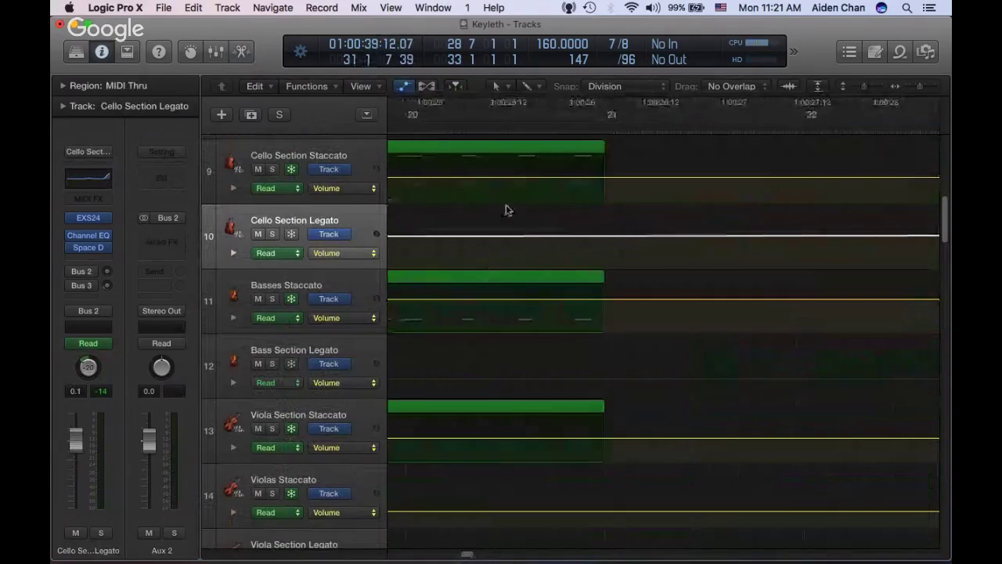
{"action": "scroll", "coordinate": [768, 232], "scroll_direction": "right", "scroll_amount": 15}
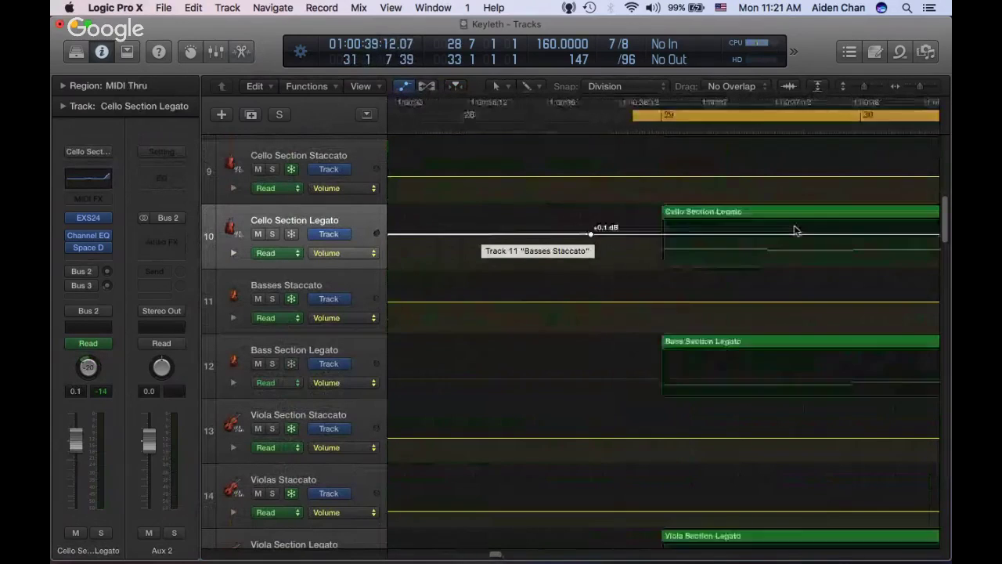
{"action": "scroll", "coordinate": [786, 229], "scroll_direction": "left", "scroll_amount": 3}
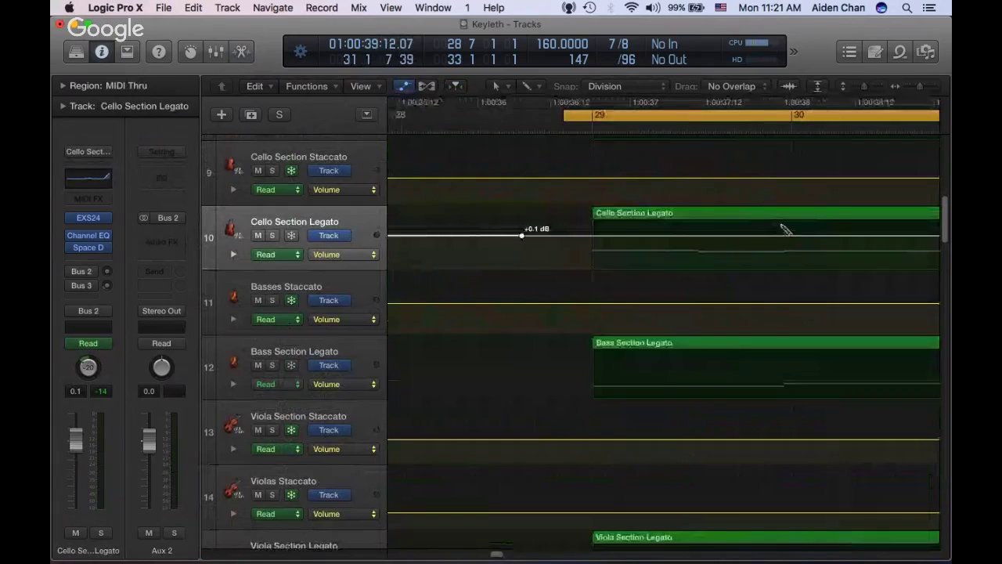
{"action": "key", "text": "super+z"}
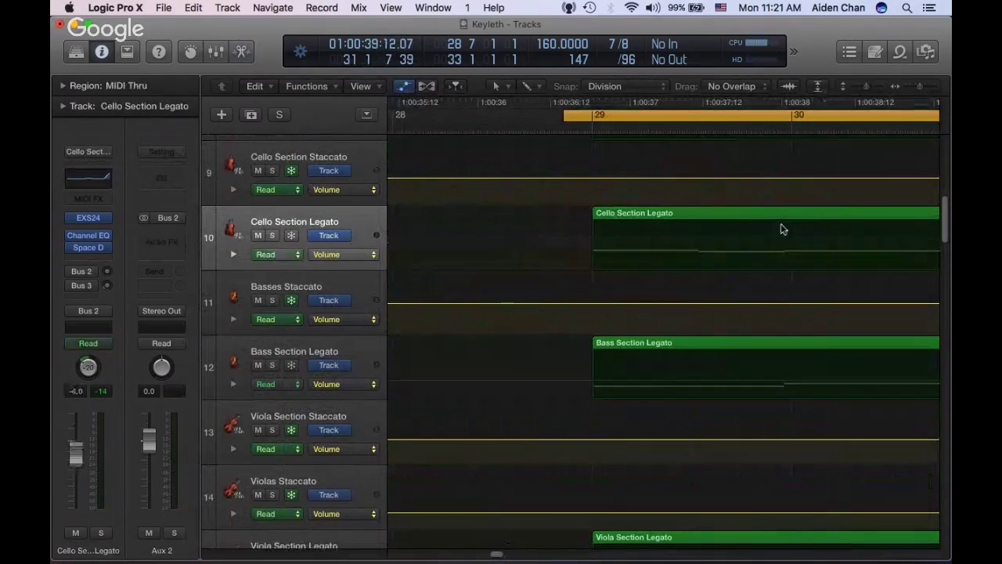
{"action": "key", "text": "a"}
{"action": "key", "text": "super+Up"}
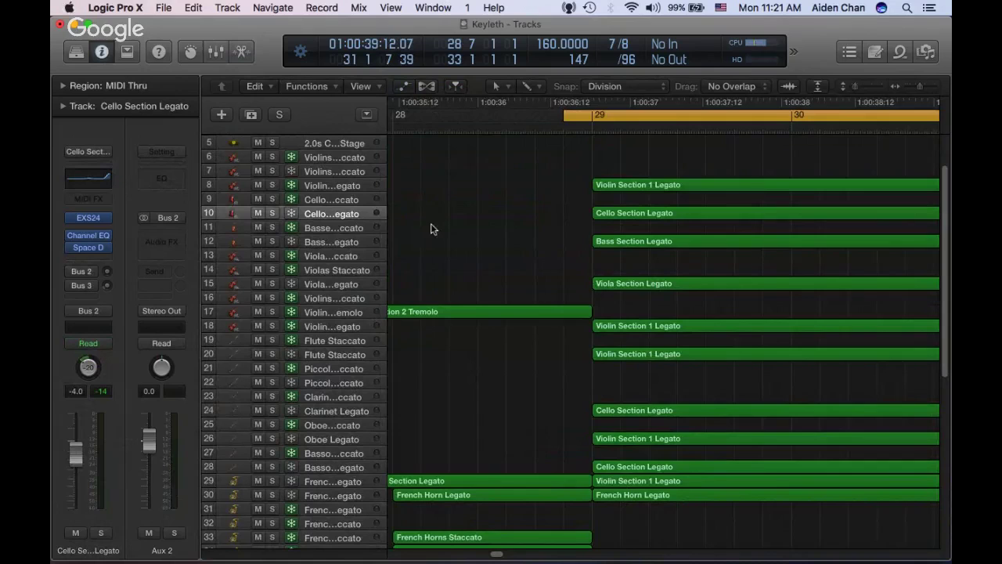
Try Cello Section Legato volume automation from -4.0 to -4.9 dB before bar 29, undo both points and hide automation
{"action": "key", "text": "a"}
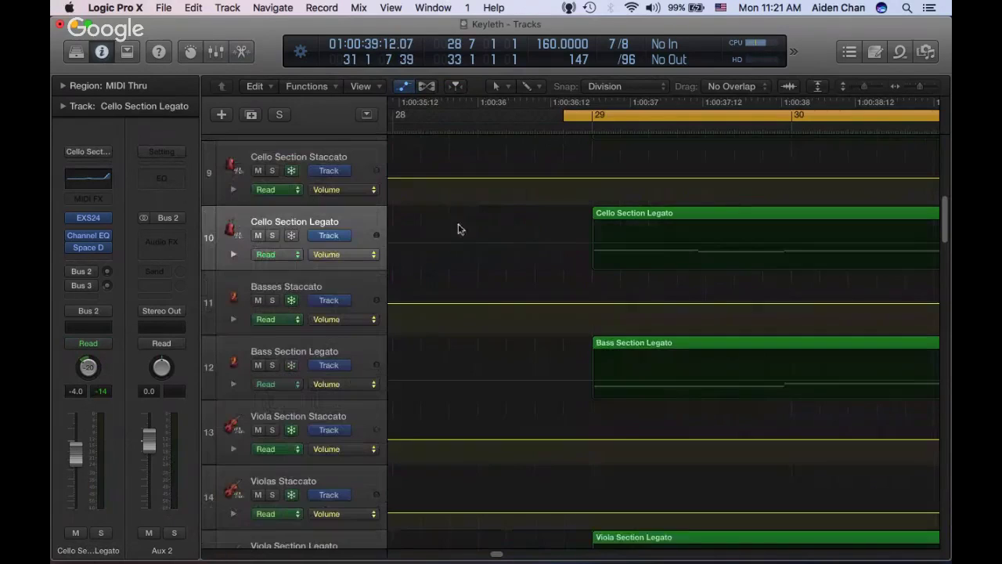
{"action": "left_click", "coordinate": [459, 242]}
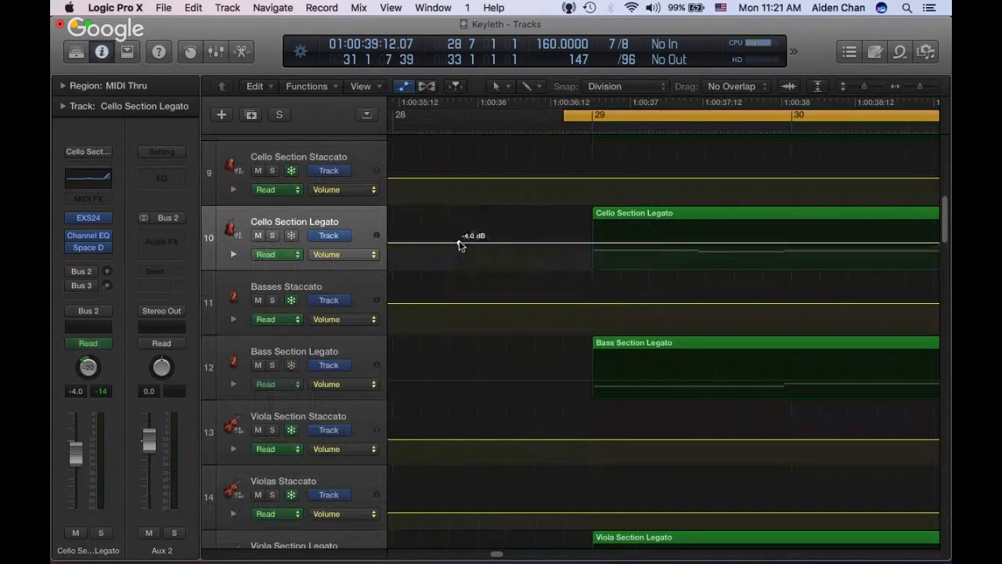
{"action": "left_click", "coordinate": [459, 243]}
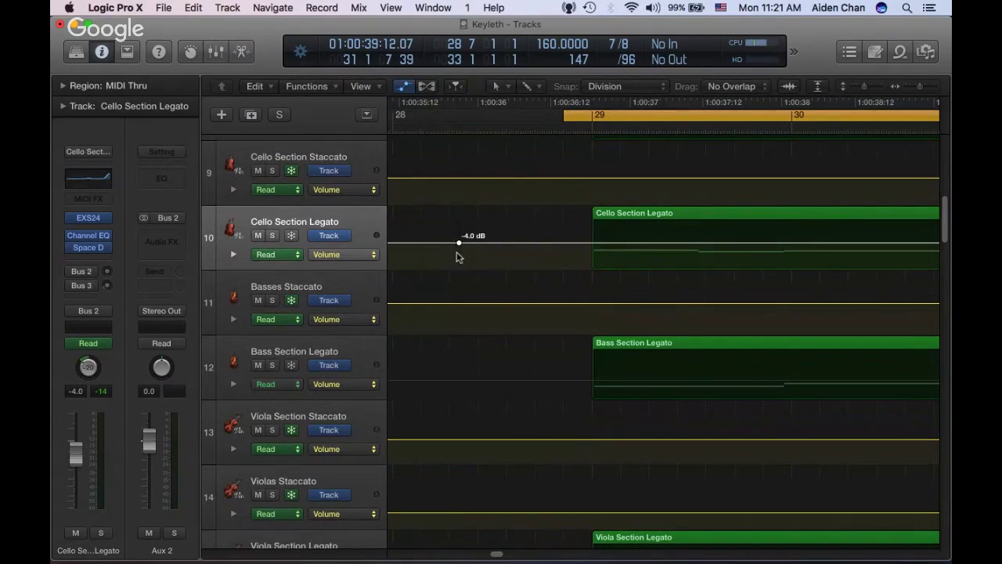
{"action": "mouse_move", "coordinate": [522, 242]}
{"action": "left_mouse_down"}
{"action": "mouse_move", "coordinate": [521, 230]}
{"action": "mouse_move", "coordinate": [521, 242]}
{"action": "left_mouse_up"}
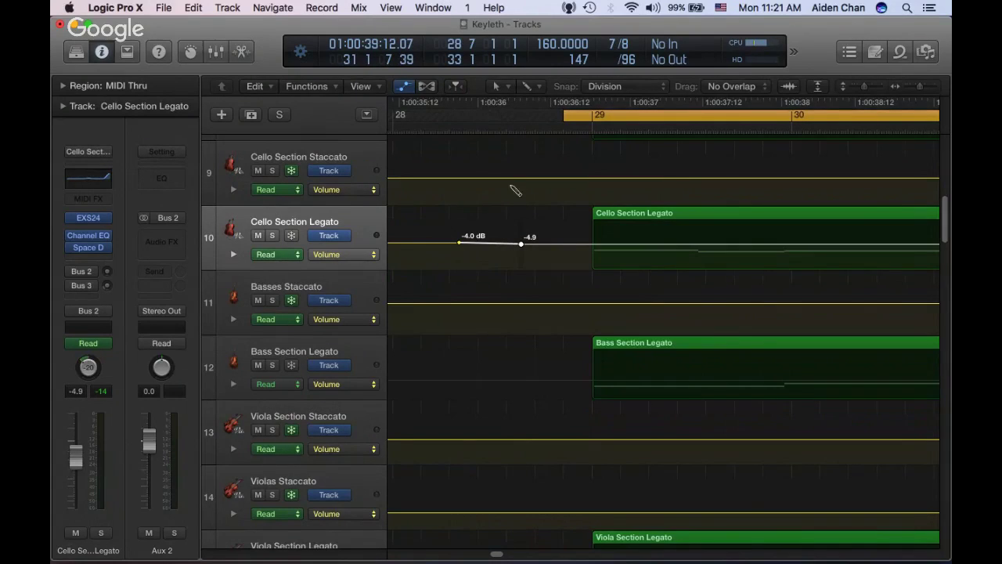
{"action": "key", "text": "super+z"}
{"action": "key", "text": "super+z"}
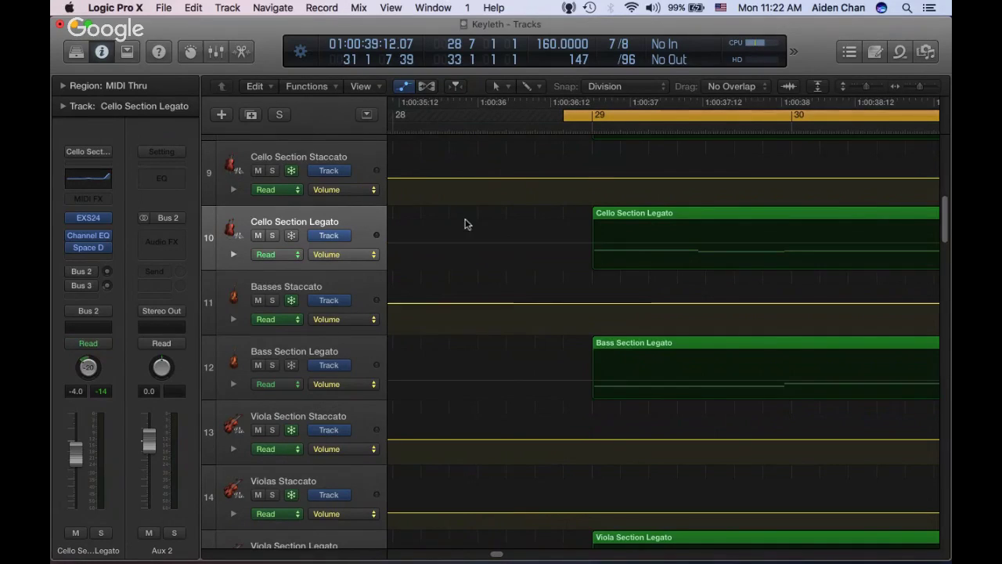
{"action": "key", "text": "a"}
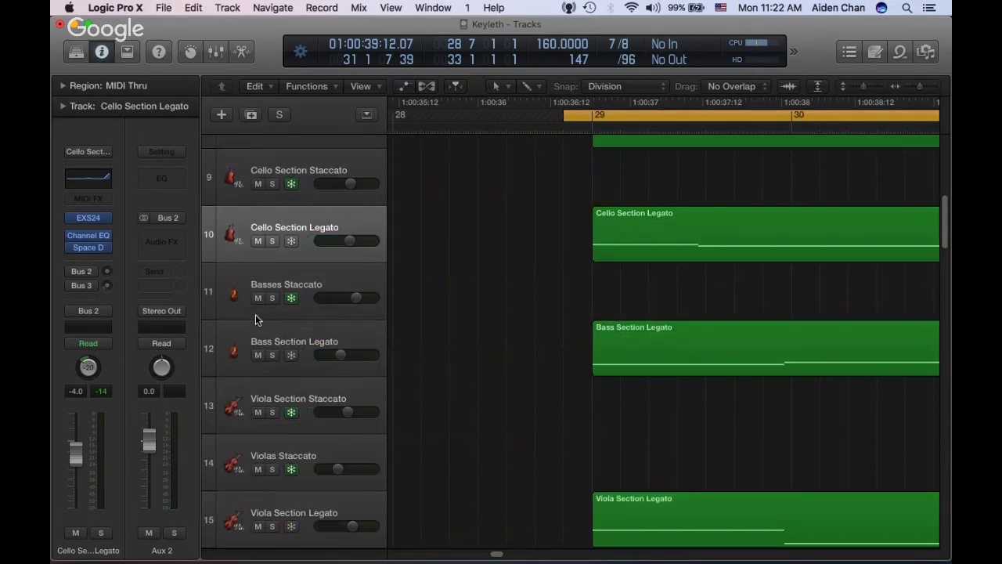
Shrink the track heights to view the whole arrangement and play the cycled legato section from bar 29, dismissing the overload message
{"action": "key", "text": "super+Up"}
{"action": "key", "text": "super+Up"}
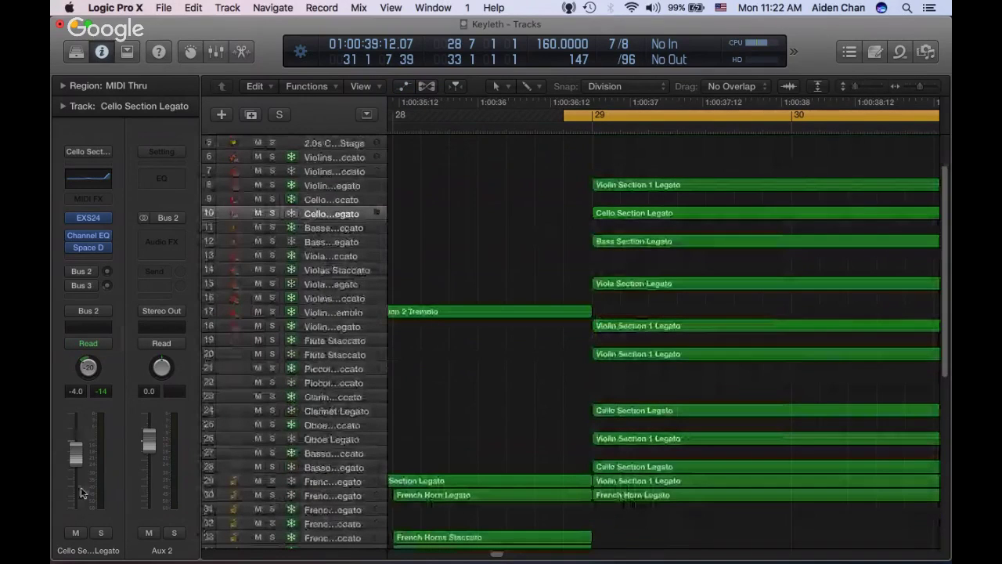
{"action": "key", "text": "space"}
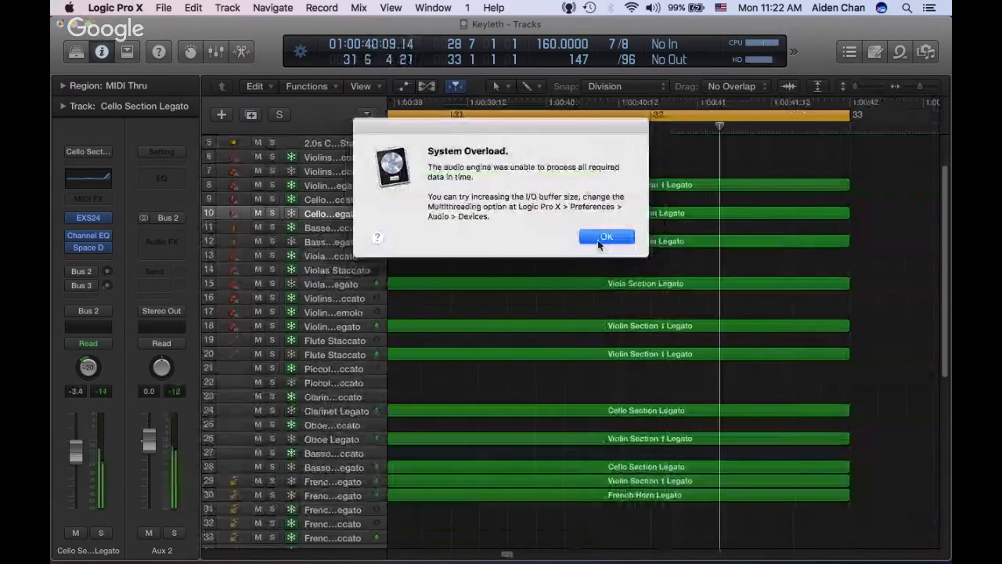
{"action": "left_click", "coordinate": [603, 238]}
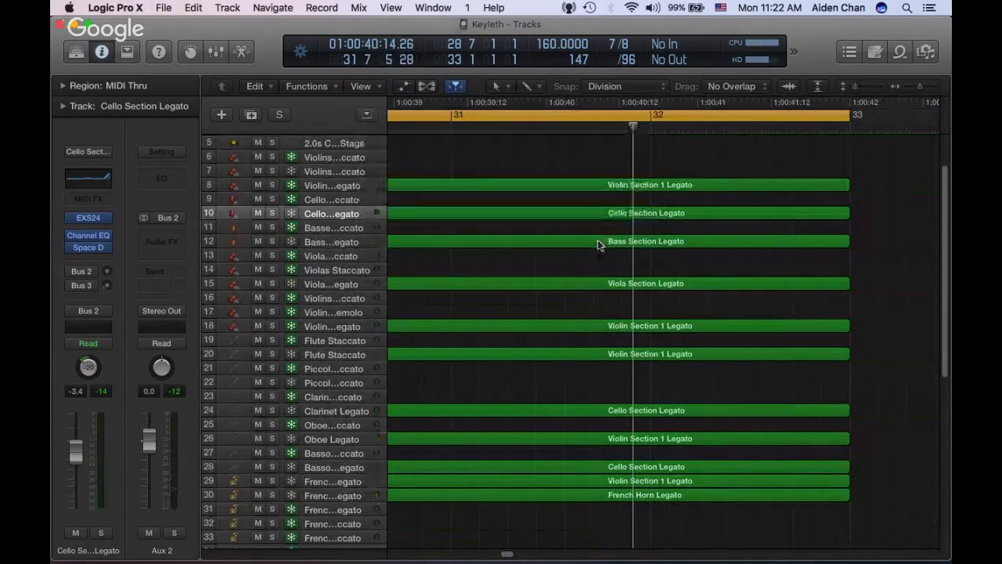
{"action": "key", "text": "space"}
{"action": "key", "text": "space"}
Turn off cycle mode and play the piece from bar 1 up to Marker 2 at bar 17, raising the system volume
{"action": "key", "text": "c"}
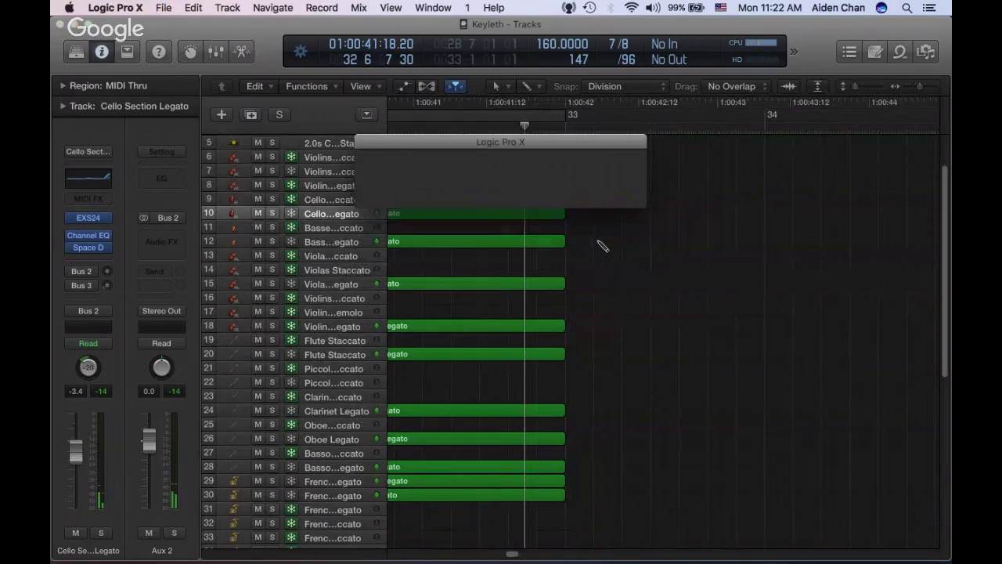
{"action": "key", "text": "Return"}
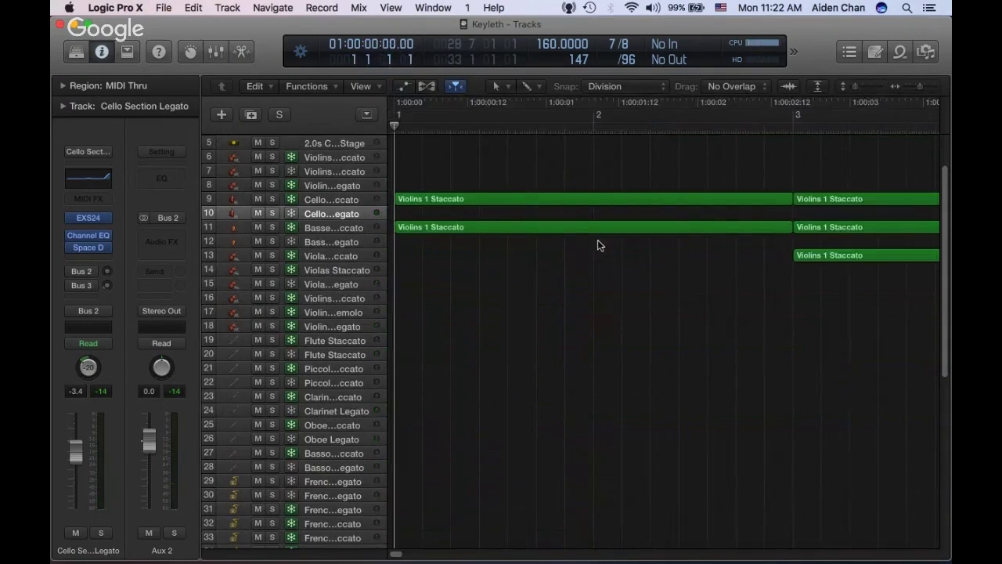
{"action": "key", "text": "space"}
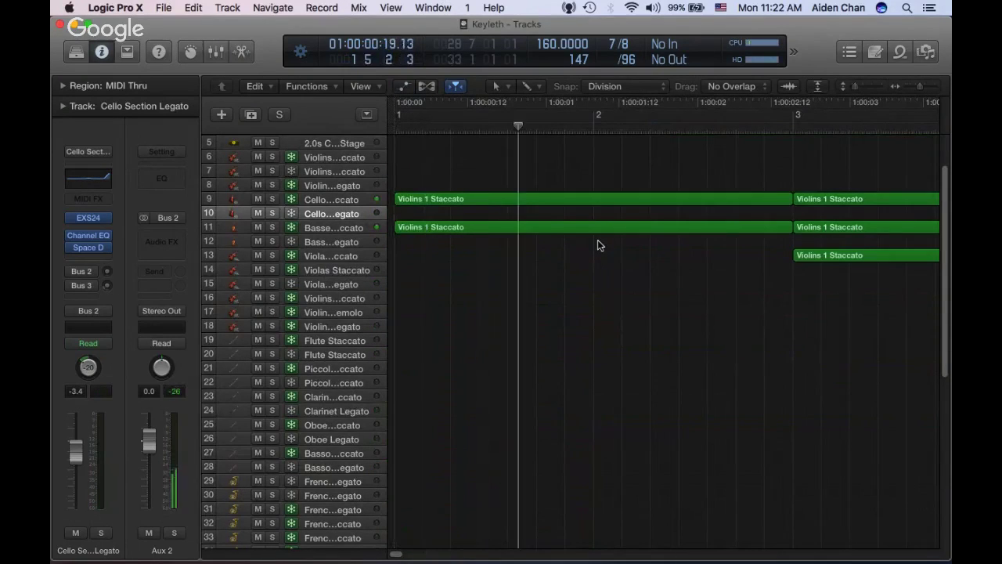
{"action": "key", "text": "XF86AudioRaiseVolume"}
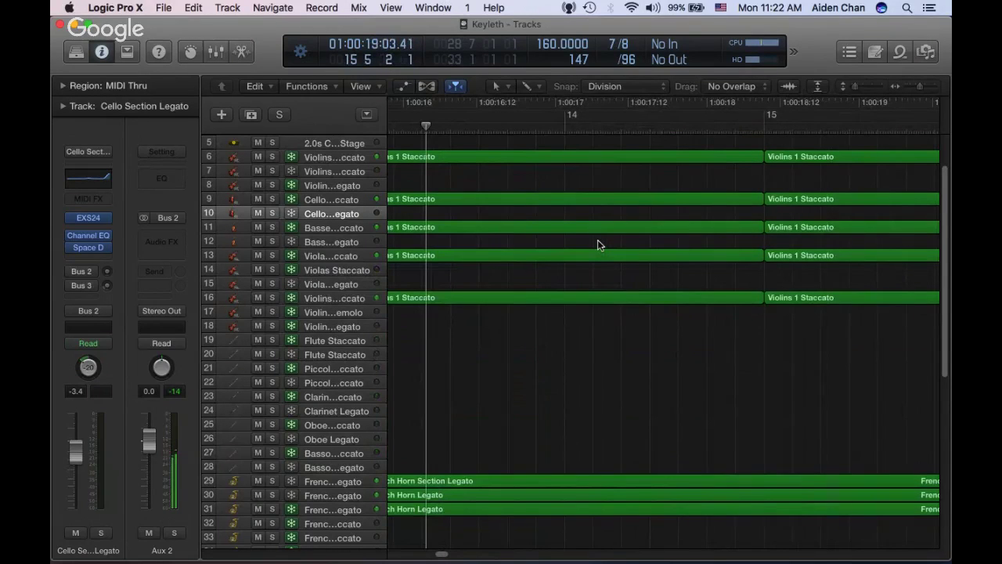
{"action": "key", "text": "space"}
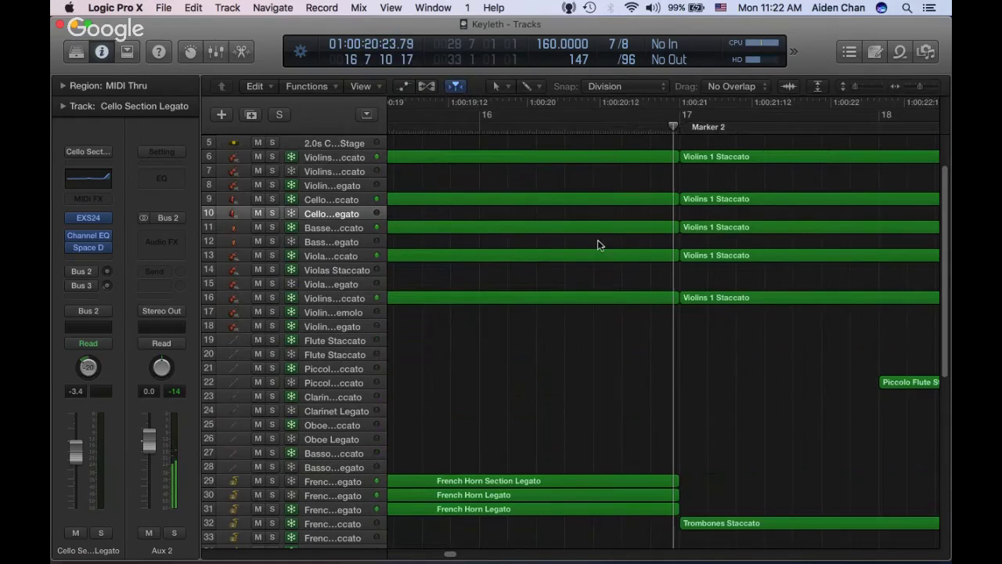
Play the legato section once more from just before bar 29 into bar 32 and dismiss the overload message
{"action": "scroll", "coordinate": [598, 239], "scroll_direction": "right", "scroll_amount": 10}
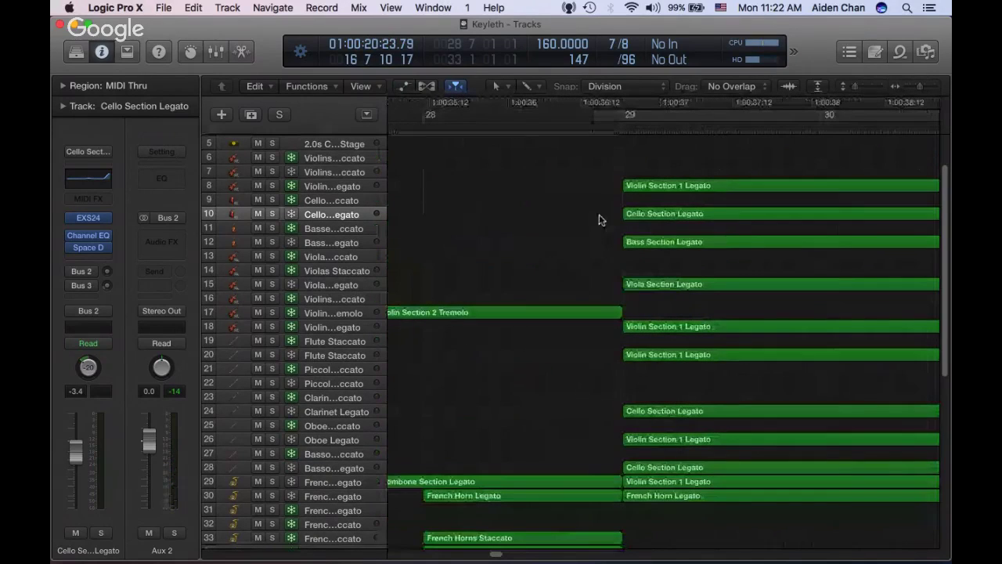
{"action": "double_click", "coordinate": [614, 128]}
{"action": "left_click", "coordinate": [594, 128]}
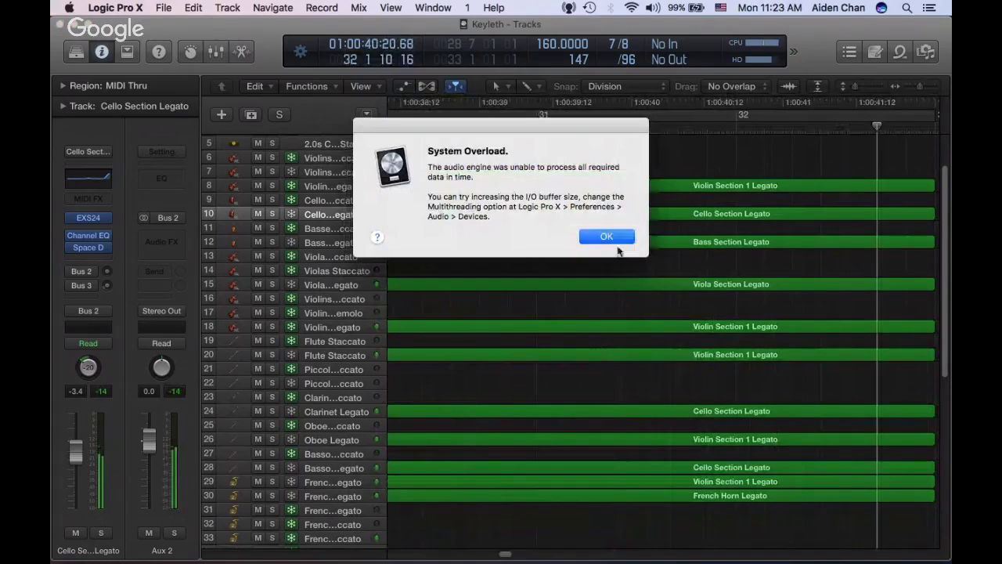
{"action": "left_click", "coordinate": [619, 239]}
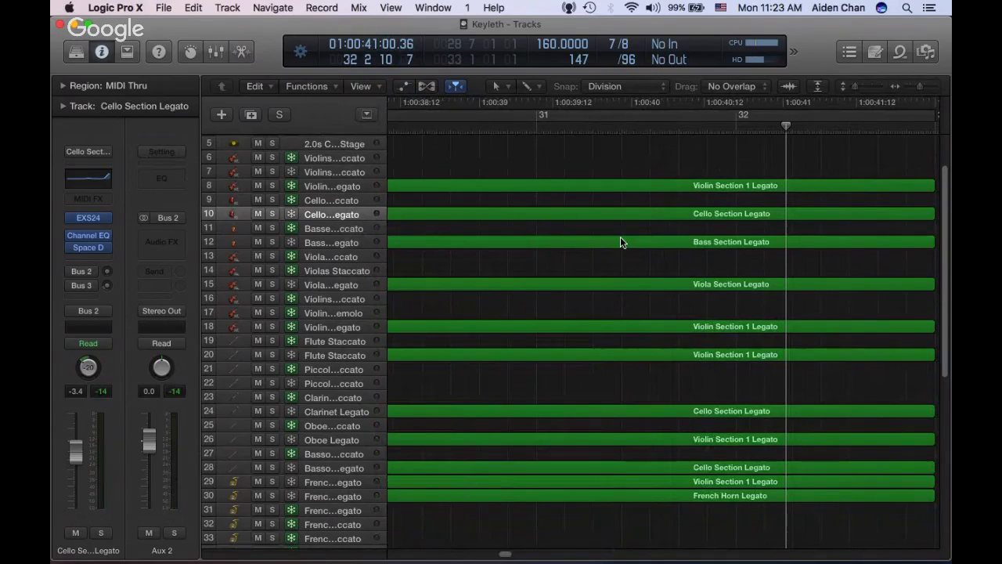
Switch to the Google Hangouts page in Safari and stop sharing the screen
{"action": "key", "text": "super+Tab"}
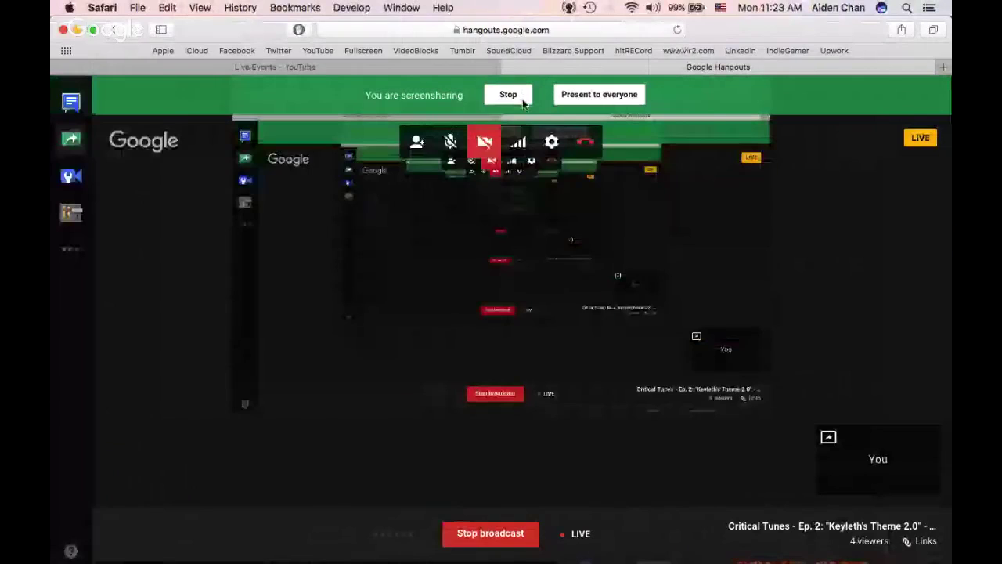
{"action": "left_click", "coordinate": [523, 102]}
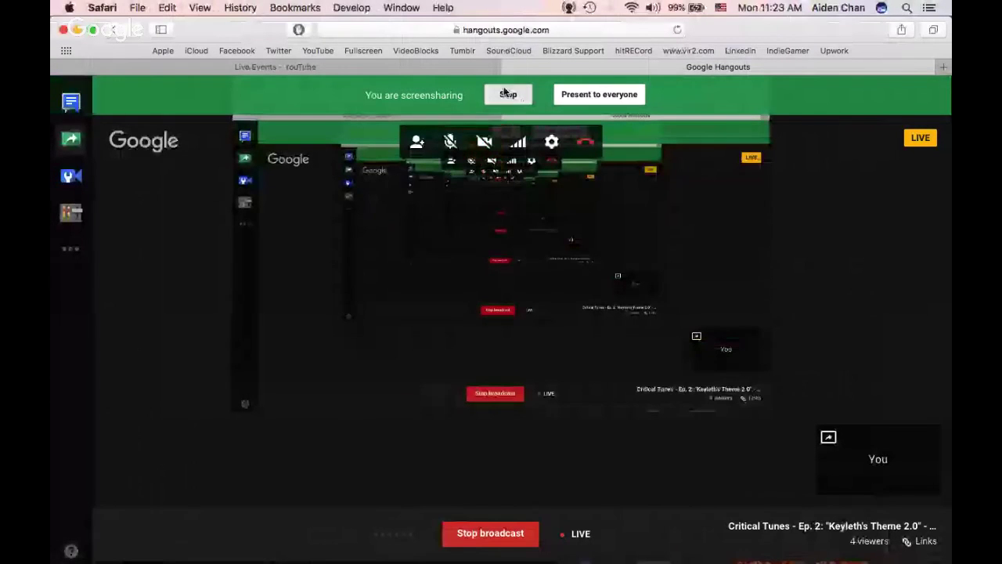